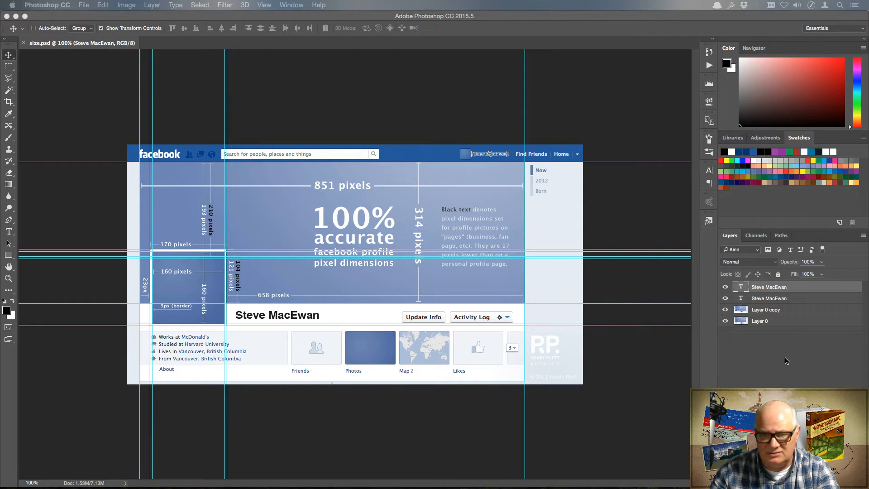
Step: Hide the guides and other overlay extras on the Facebook layout template size.psd
click(654, 114)
key(super+0)
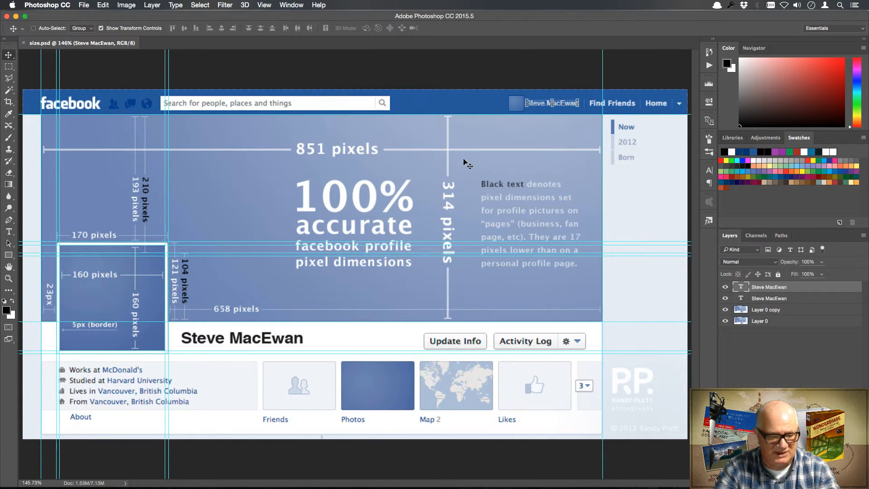
key(super+h)
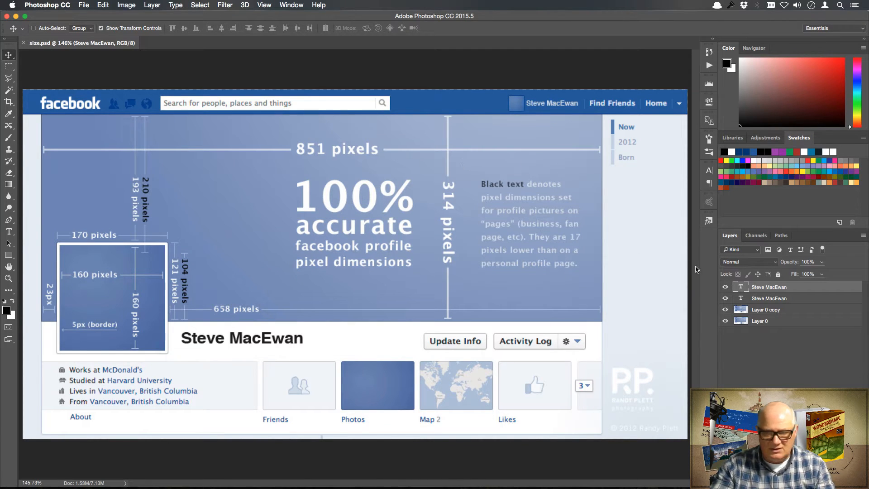
Step: Search the application launcher for "zoom" and launch the Zoom It application
key(alt+space)
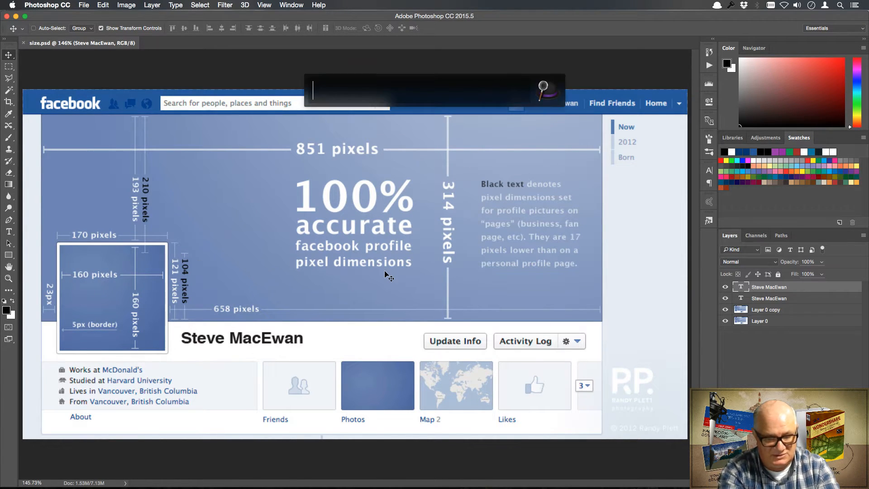
text(zoom)
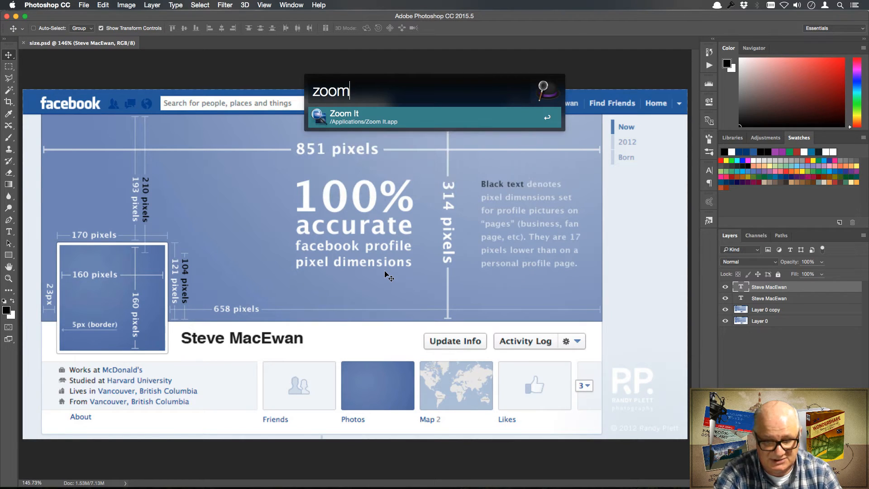
key(Return)
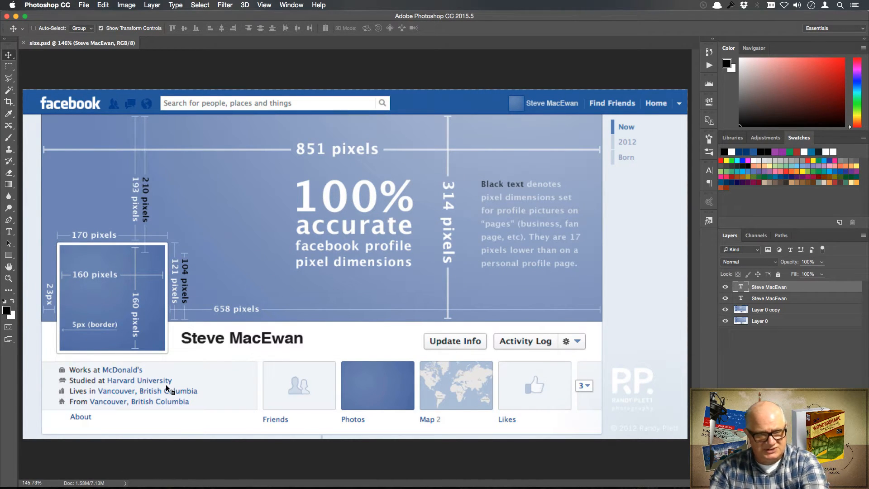
key(ctrl)
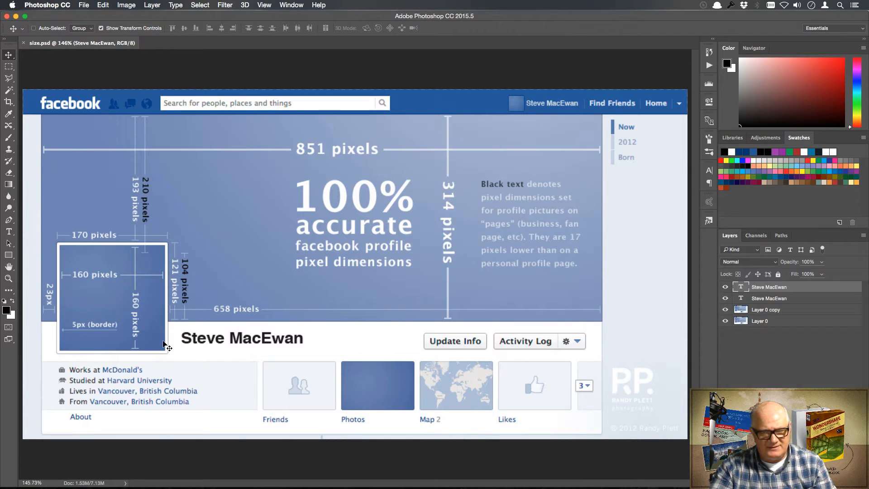
Step: Add a new layer and brush a blue outline around the 160-pixel profile picture square
key(super+shift+alt+n)
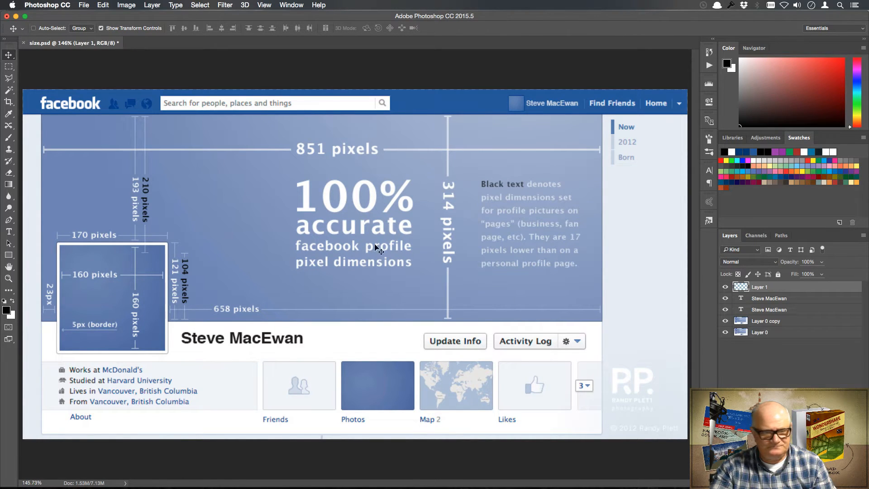
click(9, 138)
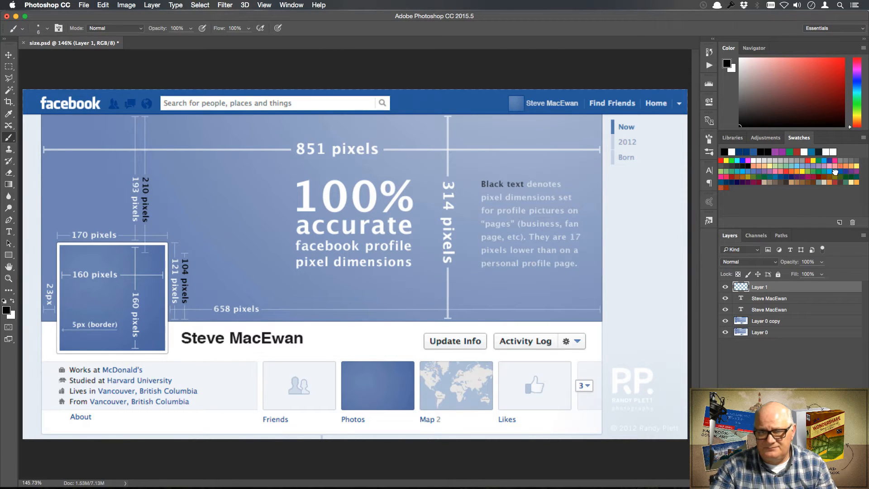
click(837, 171)
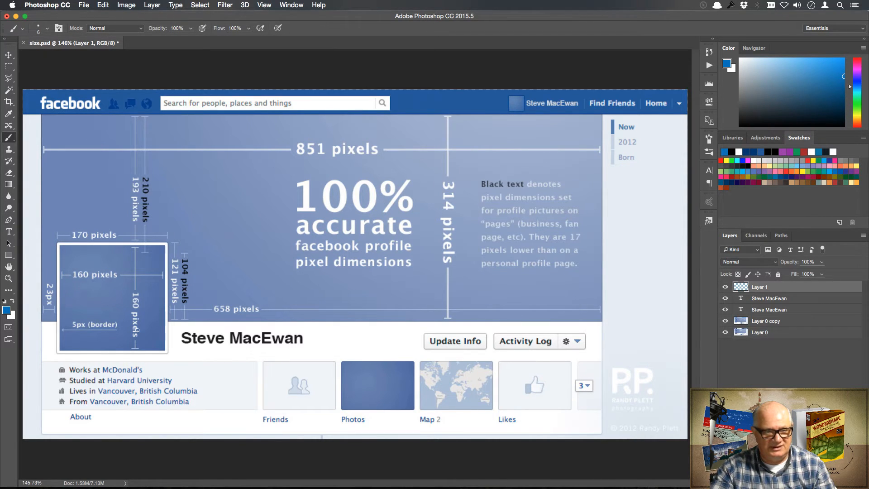
mouse_move(121, 357)
mouse_down()
mouse_move(174, 346)
mouse_move(170, 234)
mouse_move(63, 236)
mouse_move(49, 252)
mouse_move(51, 361)
mouse_move(122, 361)
mouse_up()
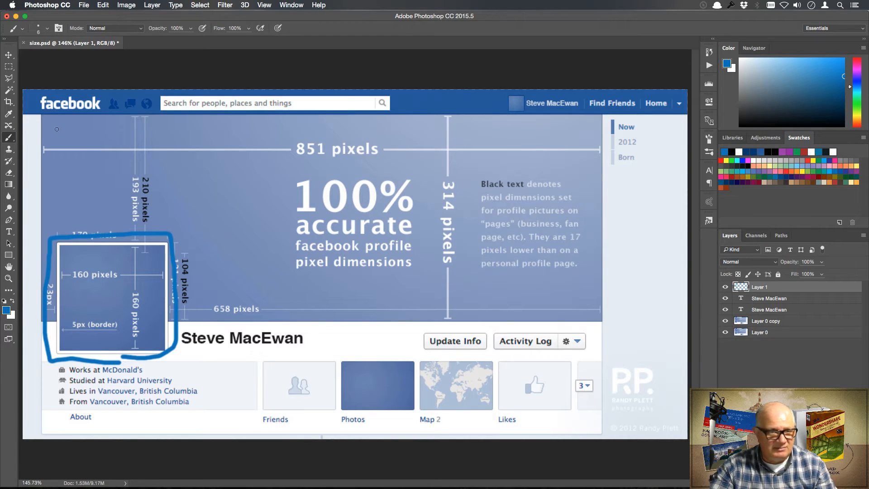
Step: On another new layer, fill a rectangular selection of the 851 x 314 pixel cover area with green at 22% layer opacity and deselect
click(8, 67)
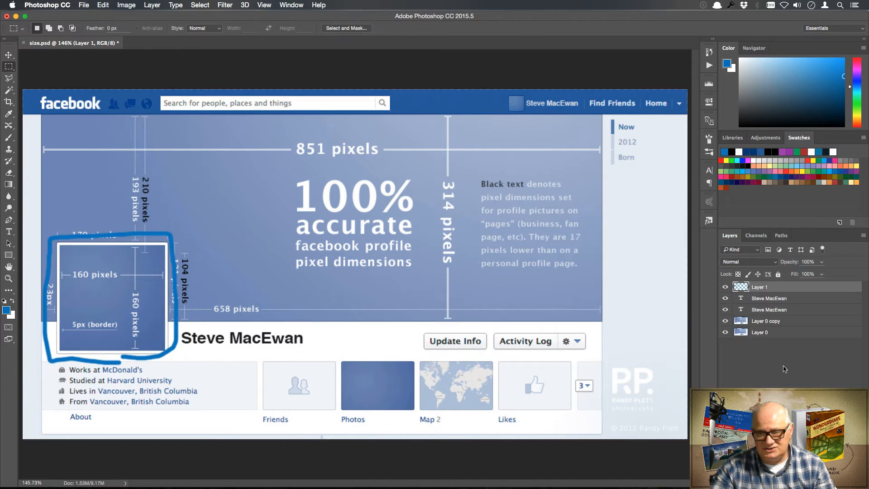
key(super+alt+shift+n)
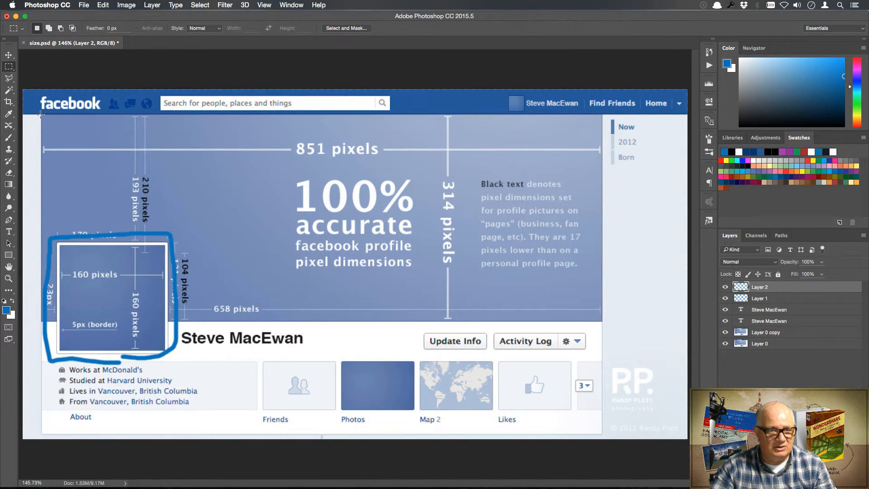
drag(41, 115, 603, 322)
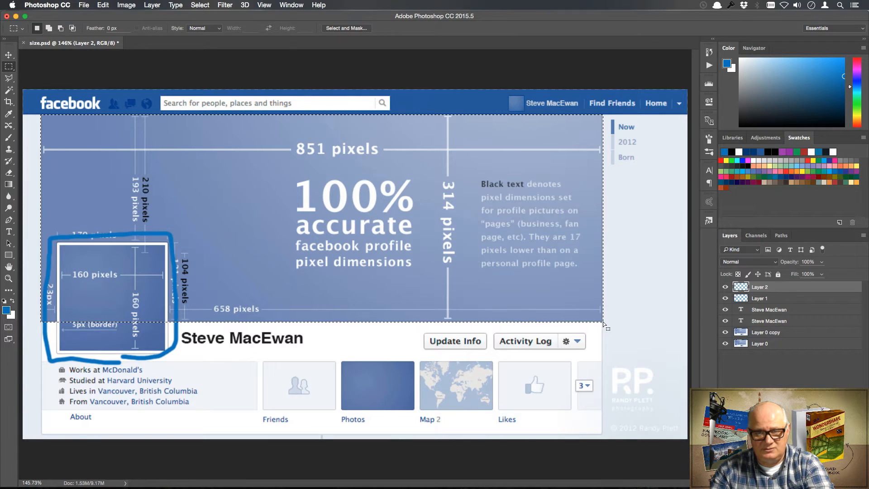
click(810, 169)
key(alt+BackSpace)
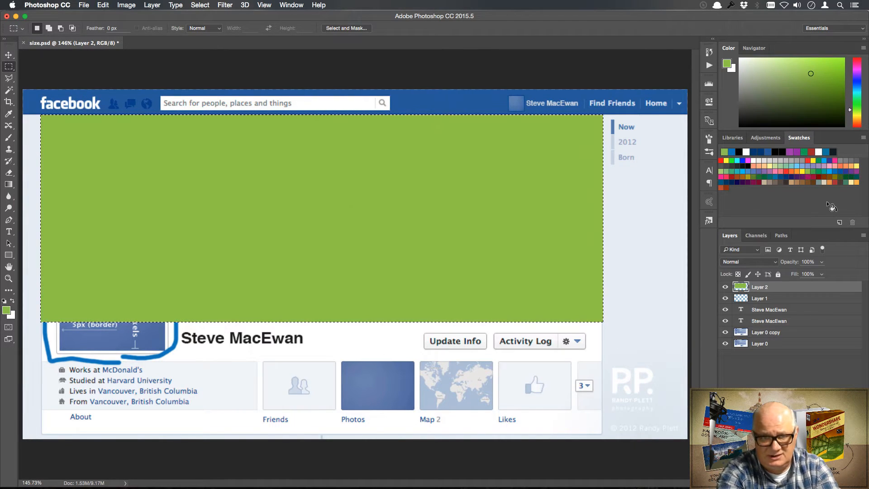
drag(791, 263, 753, 266)
key(super+d)
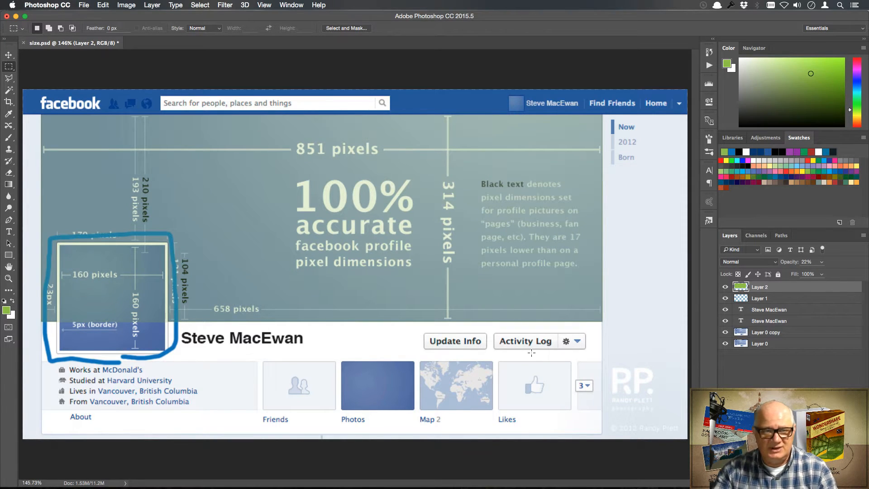
Step: Create a new white RGB document 851 pixels wide and 314 pixels high at 300 pixels/inch
click(88, 6)
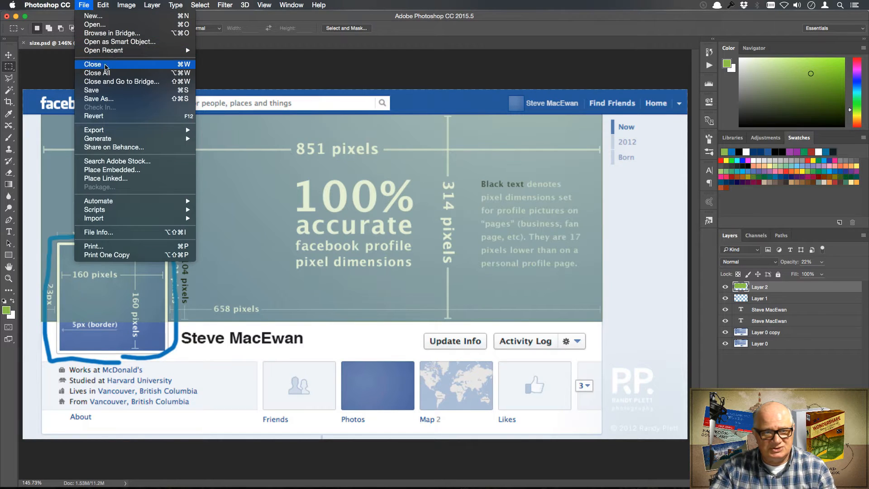
click(92, 18)
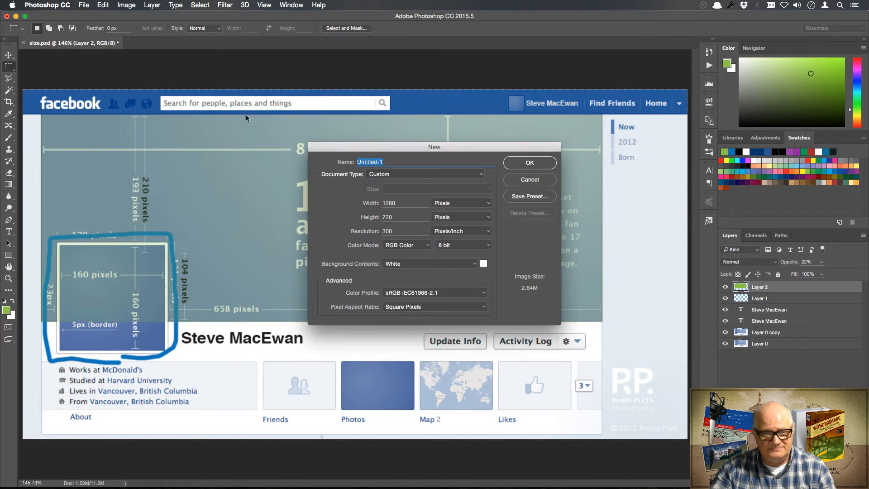
key(Tab)
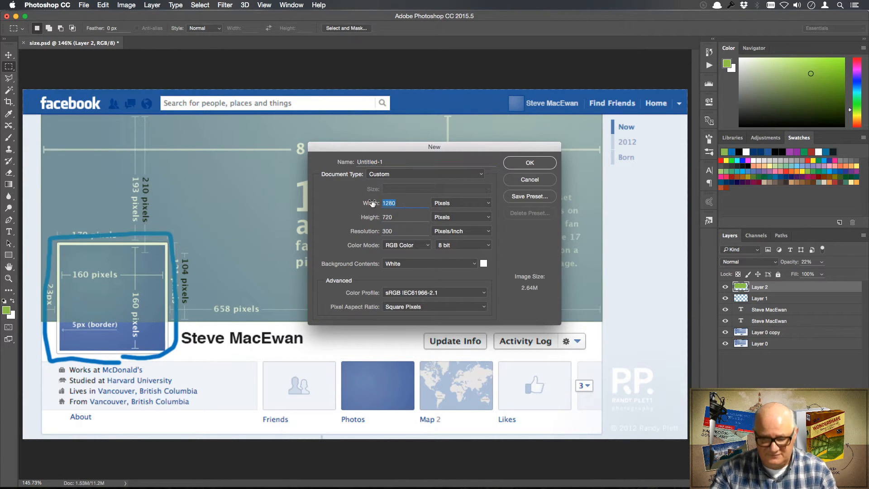
text(851)
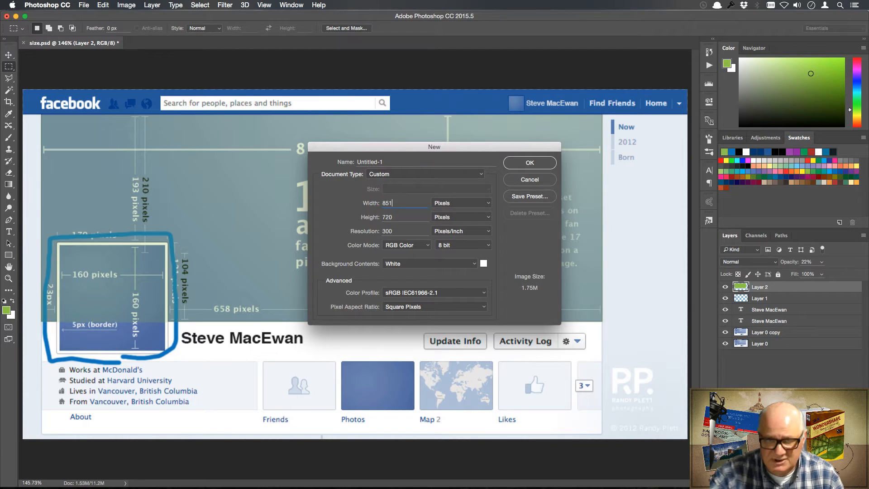
key(Tab)
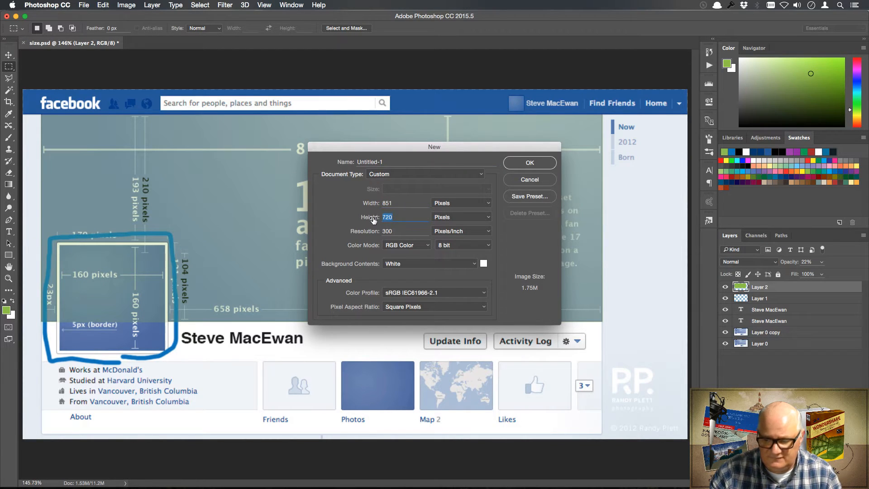
text(314)
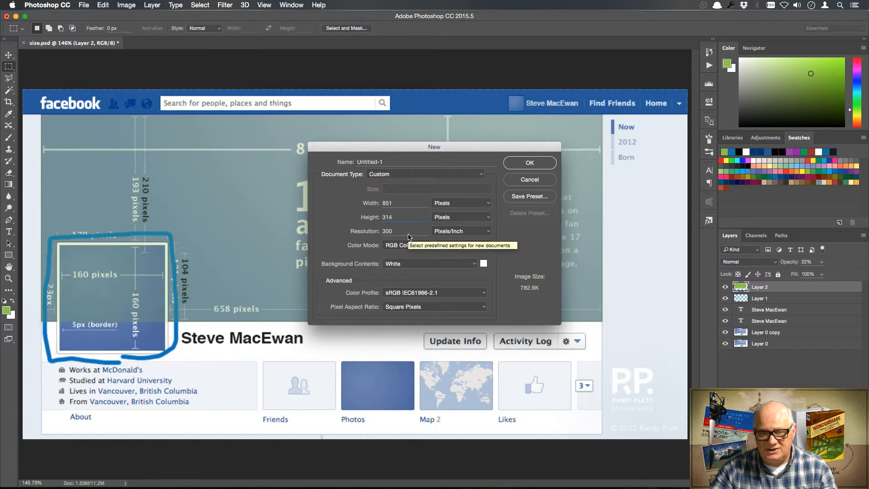
click(408, 233)
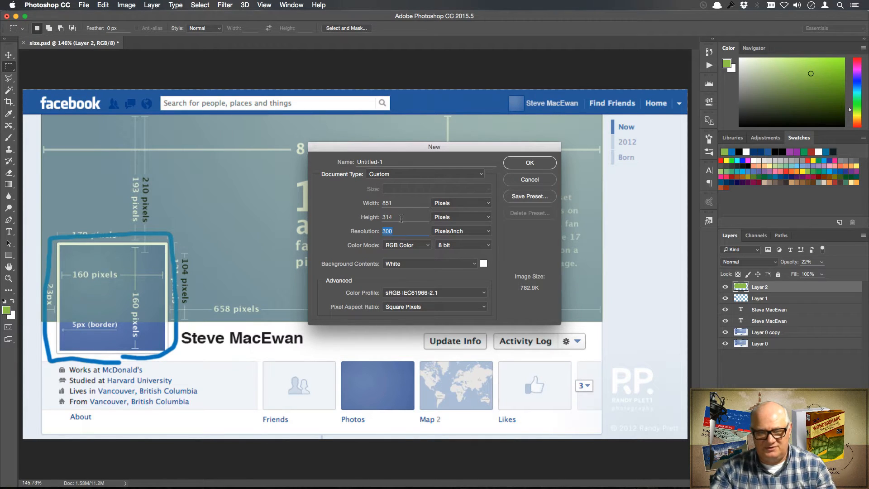
click(530, 163)
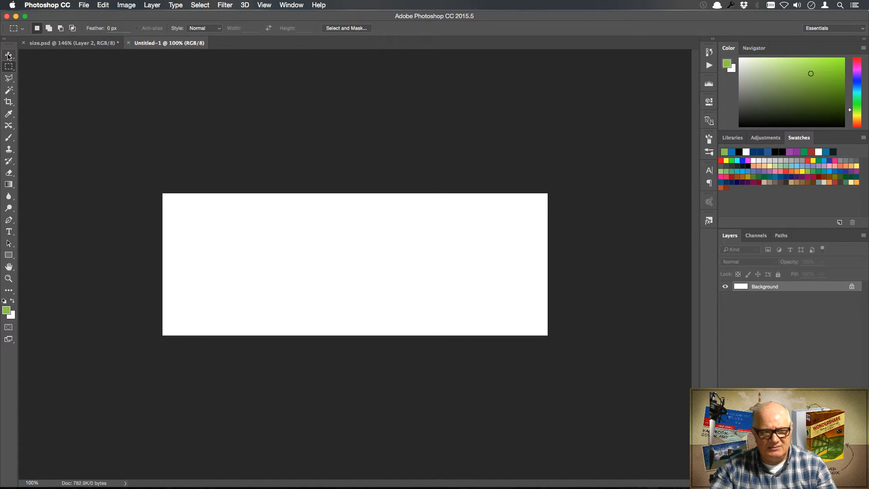
Step: Delete the green overlay layer and the blue brush outline layer from size.psd
click(91, 44)
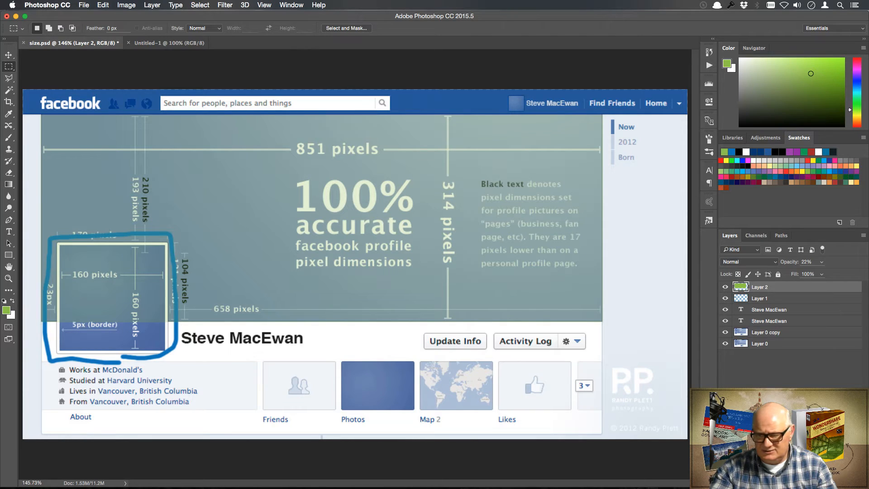
key(BackSpace)
key(BackSpace)
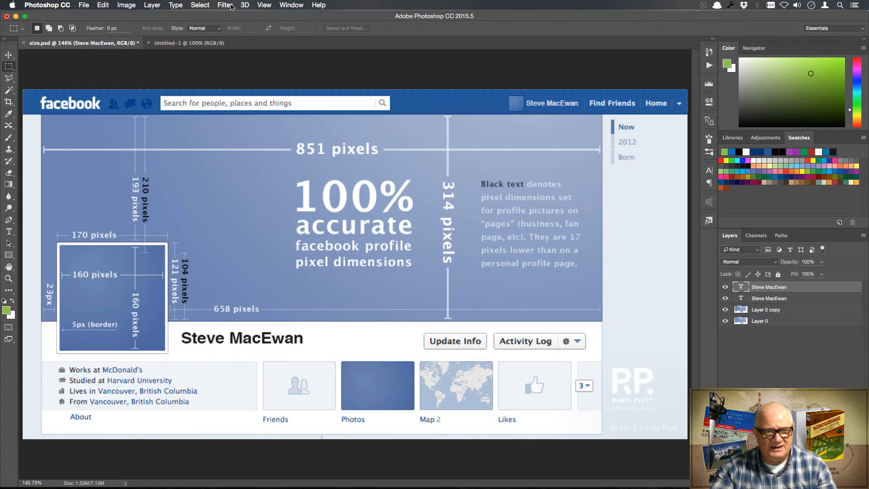
Step: Show the rulers in the new blank document and place their zero point at the canvas's lower-left corner
click(208, 44)
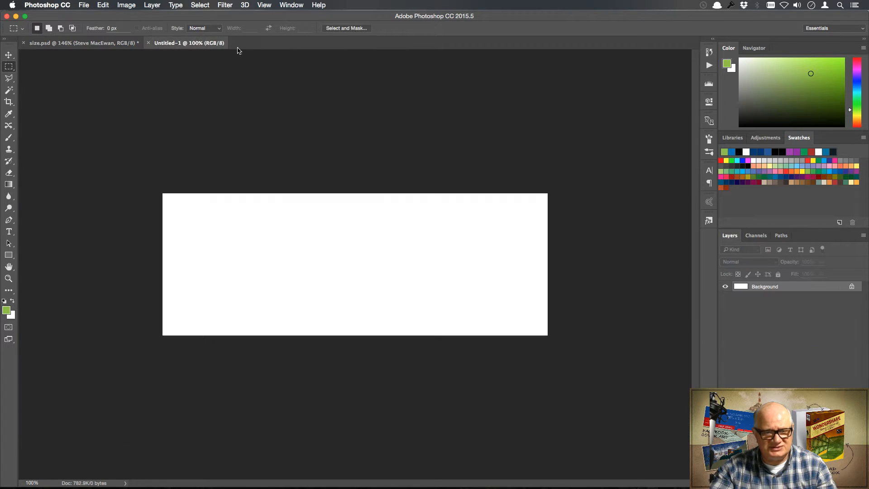
click(266, 5)
click(290, 175)
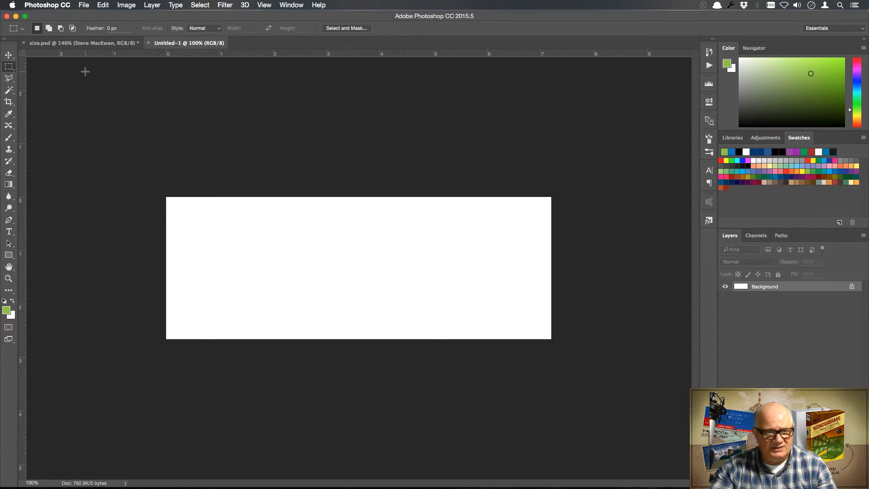
drag(22, 54, 167, 339)
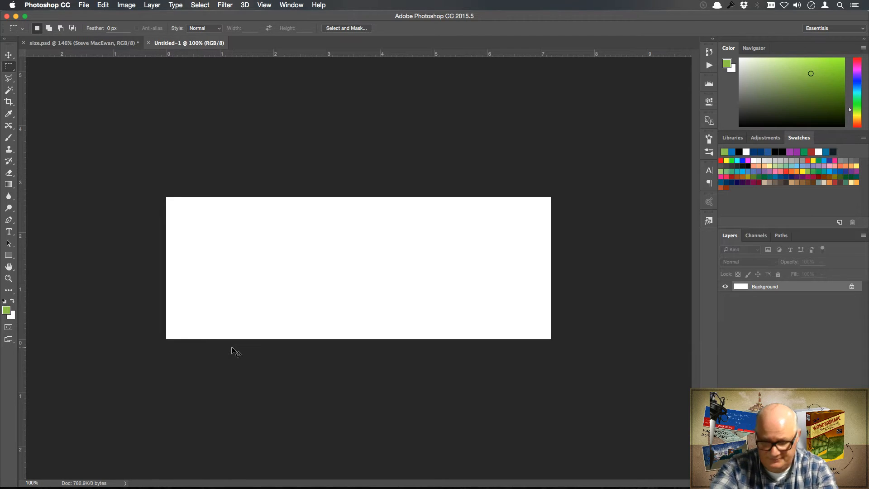
Step: Realign the ruler zero point with the canvas's lower-left corner and set the ruler units to pixels
key(super+equal)
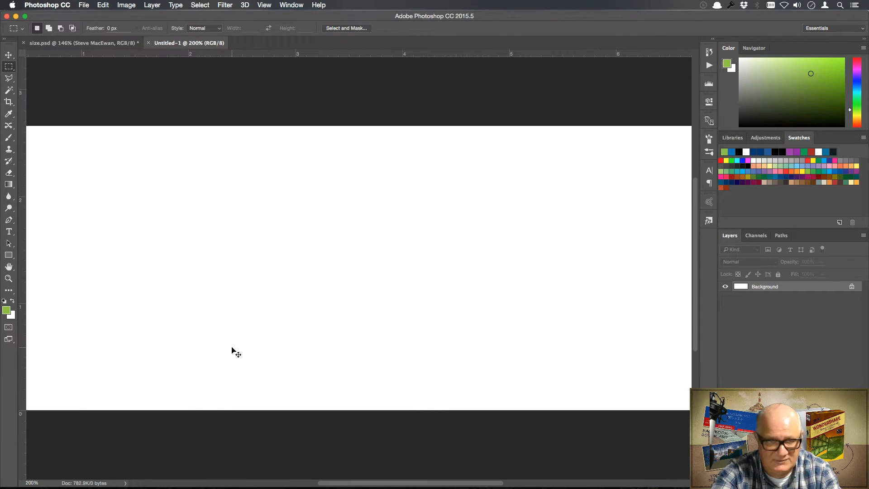
key(super+minus)
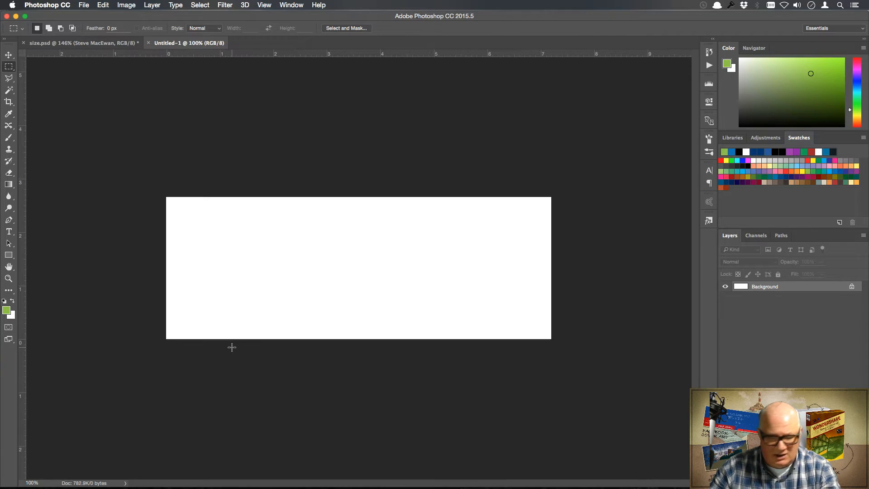
key(super+0)
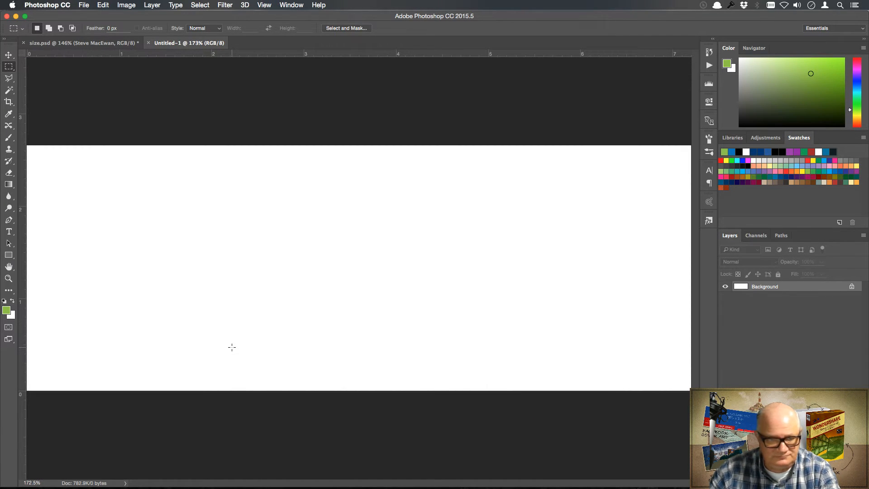
key(z)
drag(281, 304, 276, 300)
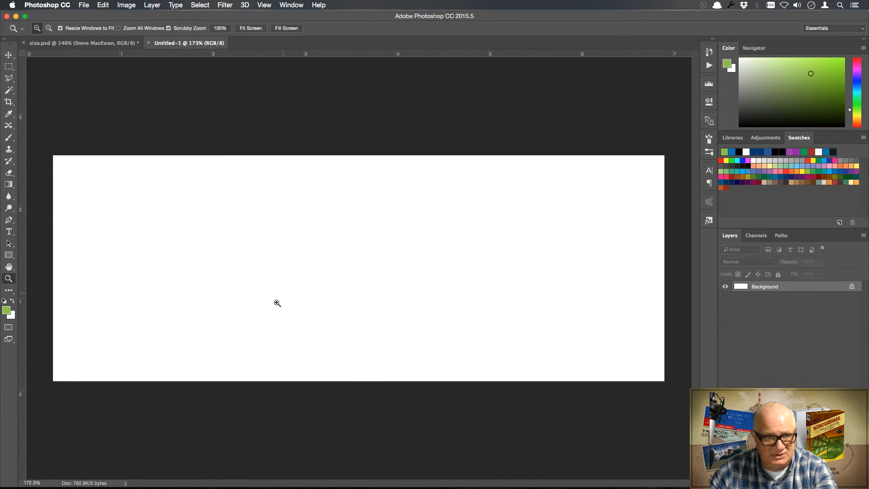
drag(22, 54, 53, 381)
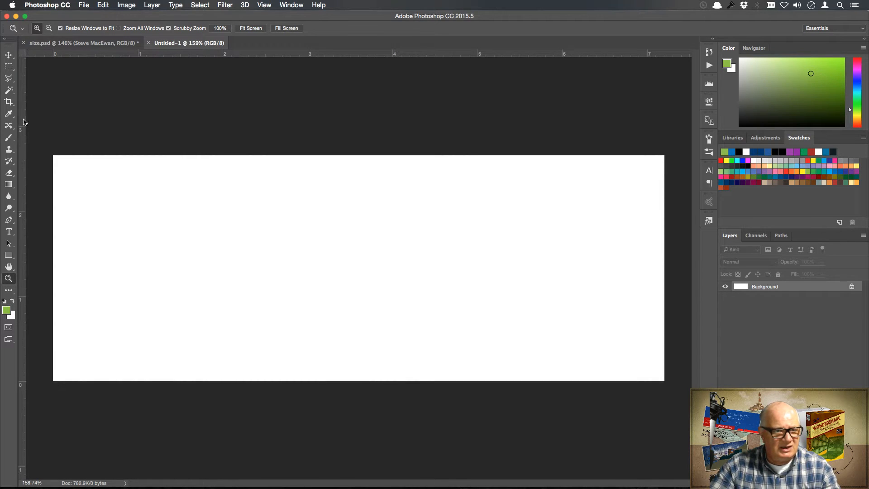
right_click(80, 56)
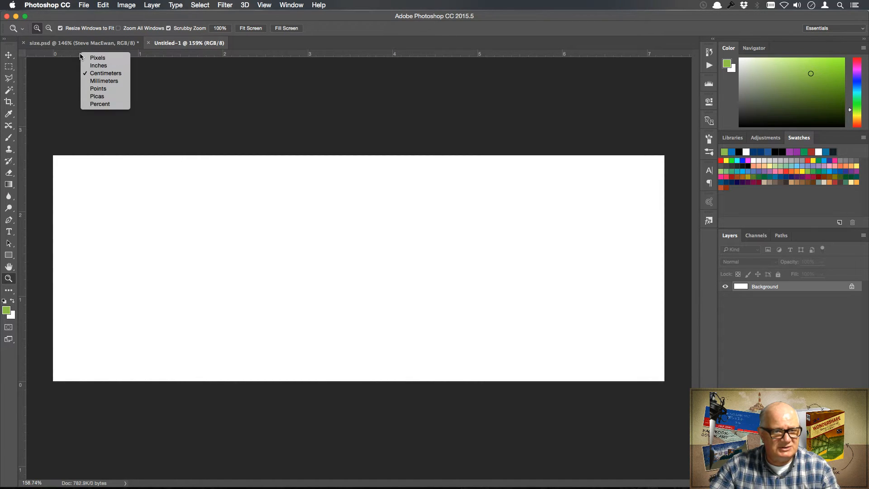
click(105, 58)
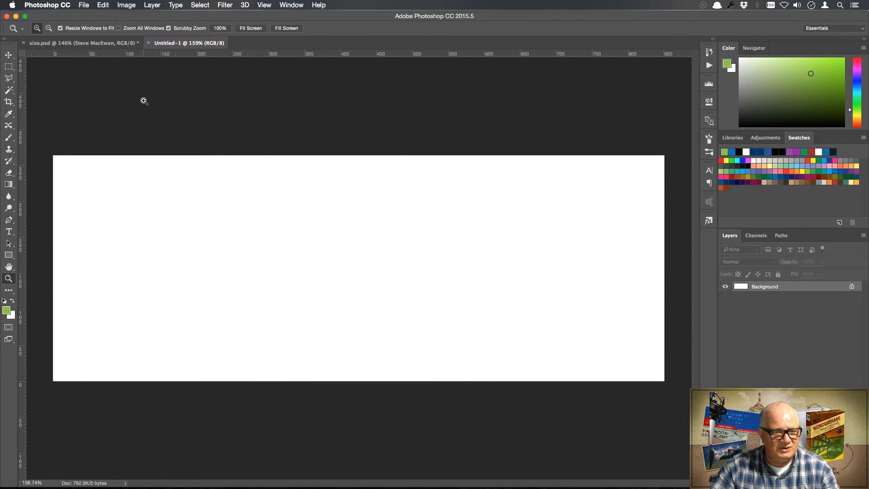
click(120, 43)
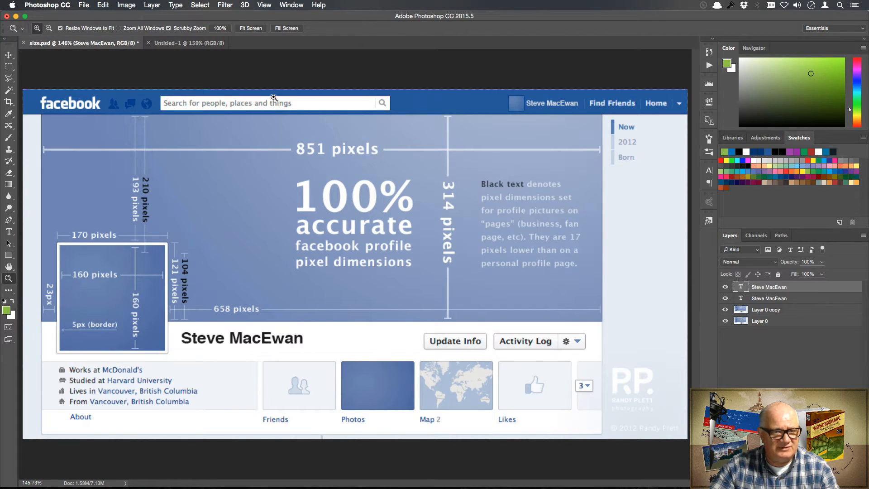
click(204, 44)
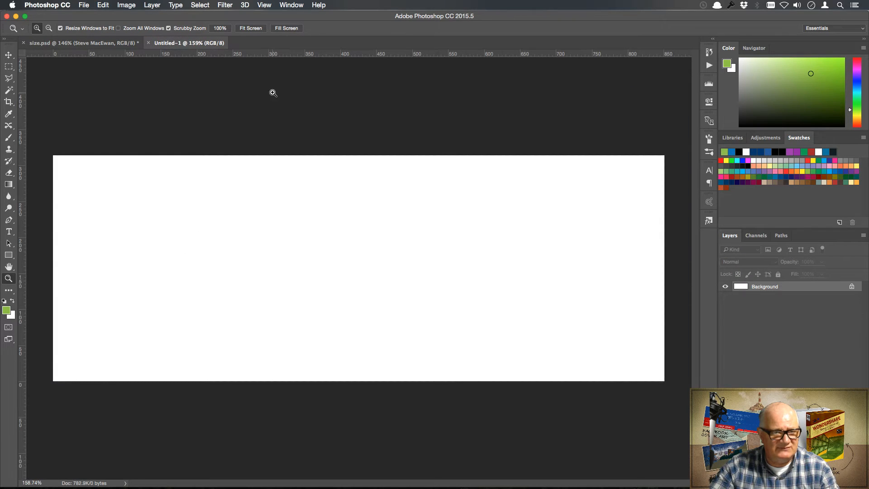
drag(248, 55, 258, 311)
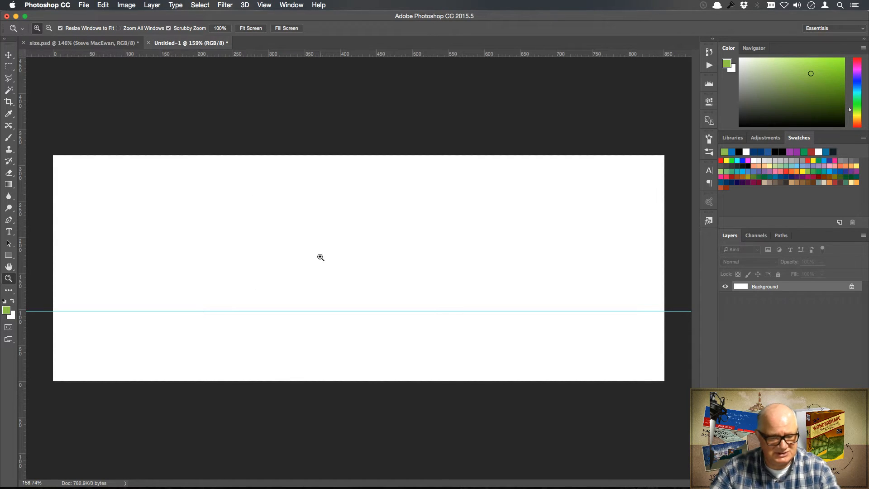
key(super+z)
Step: Bring the cover area of the size.psd layout into the blank document as a layer and nudge it down 2 pixels
click(113, 43)
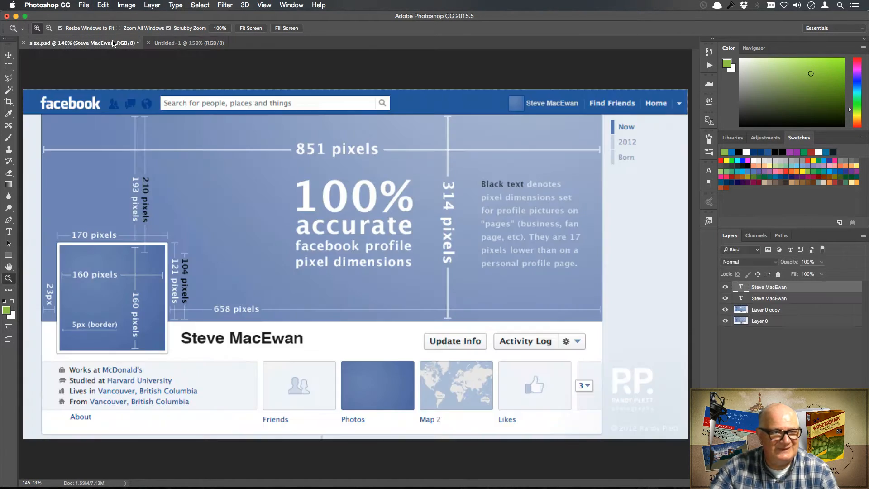
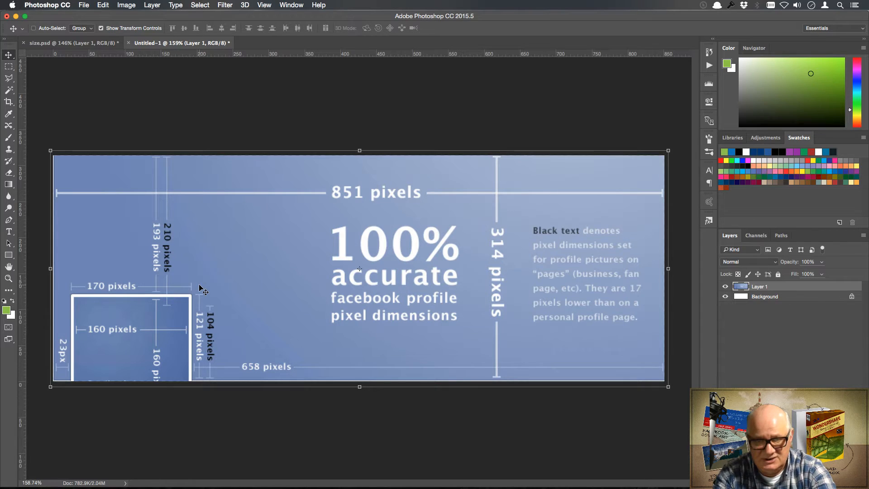
key(Down)
key(Down)
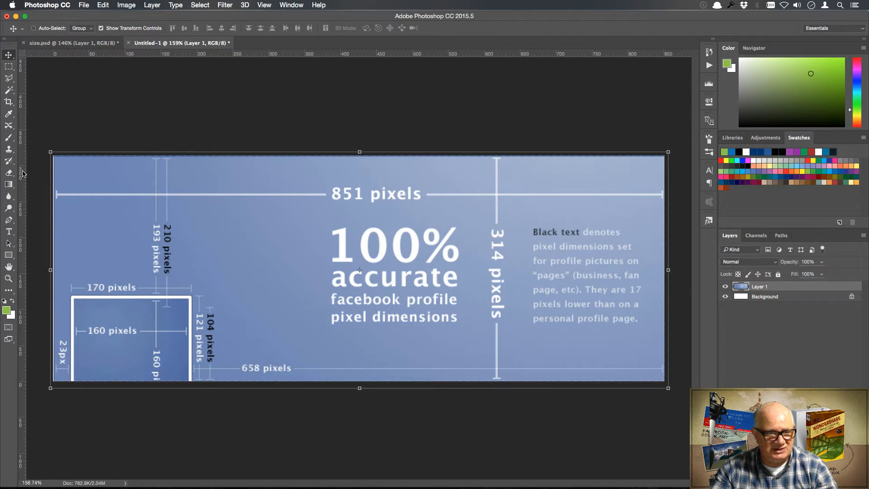
Step: Place vertical guides along both sides of the profile picture frame and a horizontal guide along its upper edge
drag(23, 174, 70, 180)
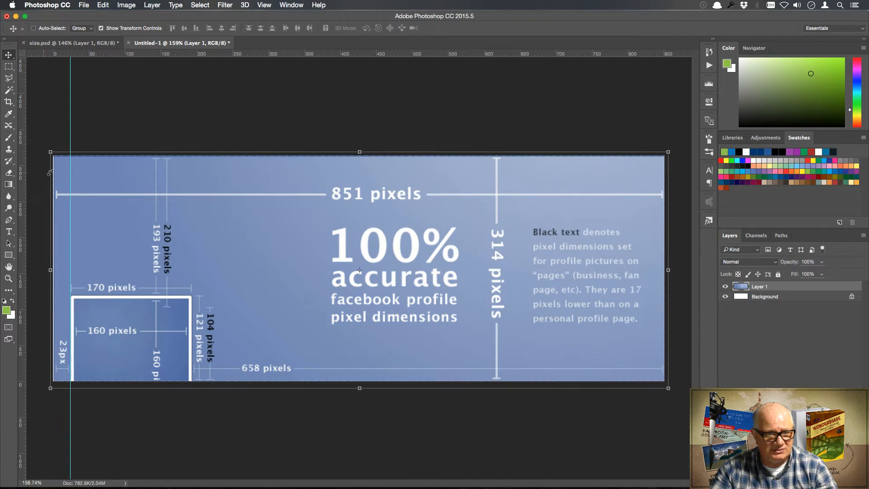
drag(26, 196, 192, 206)
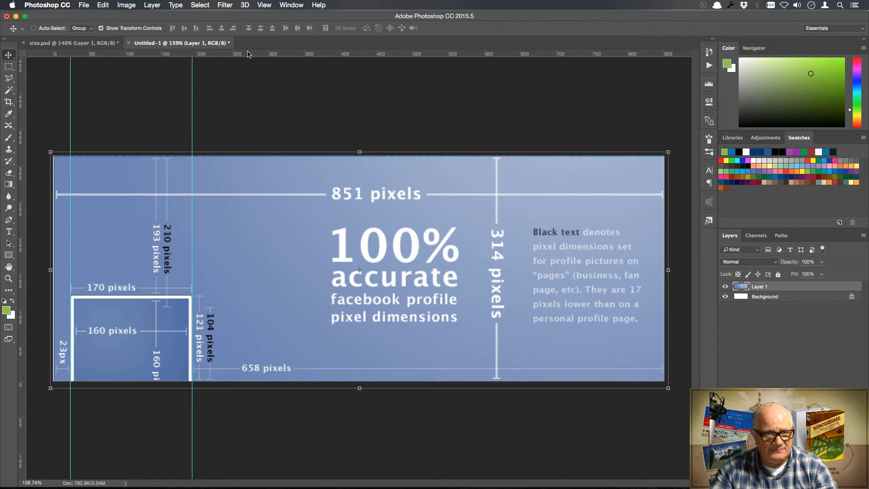
drag(250, 53, 257, 296)
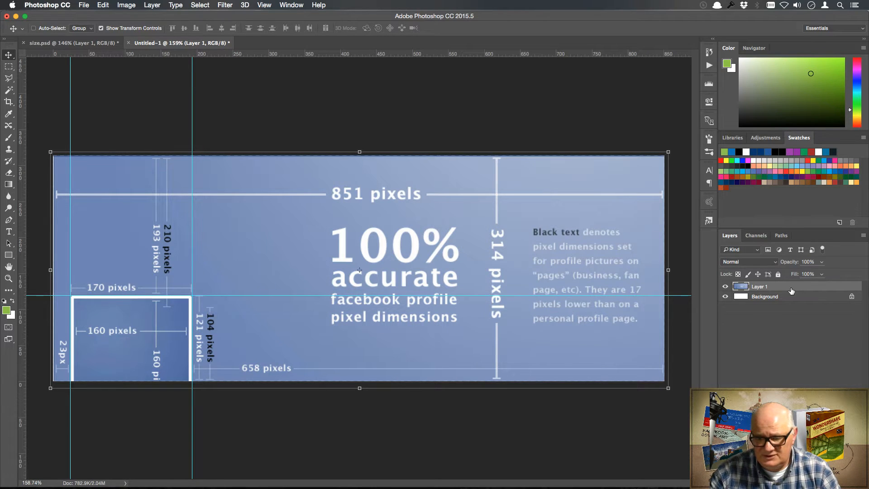
Step: Fine-tune the layout layer's vertical position against the canvas and guides, ending 1 pixel higher
key(Down)
key(Down)
key(Up)
key(Up)
key(Up)
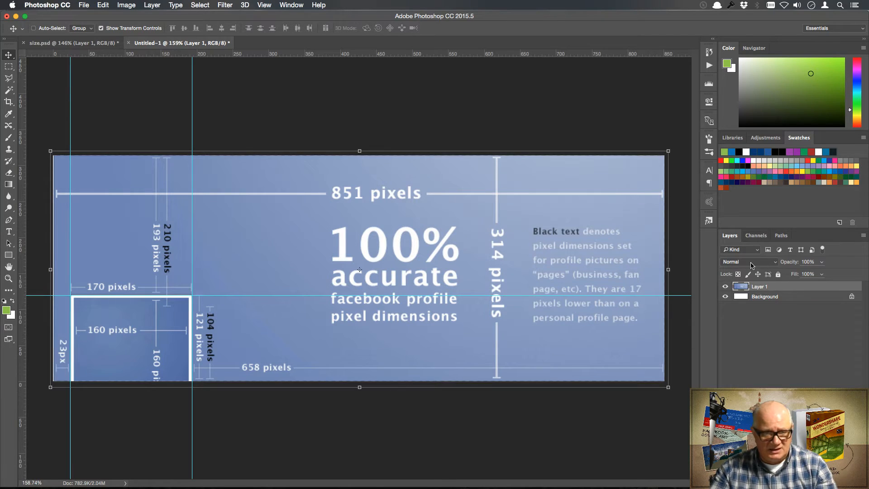
Step: Check the document's pixel dimensions and resolution in Image Size, and return to the Move tool
click(126, 5)
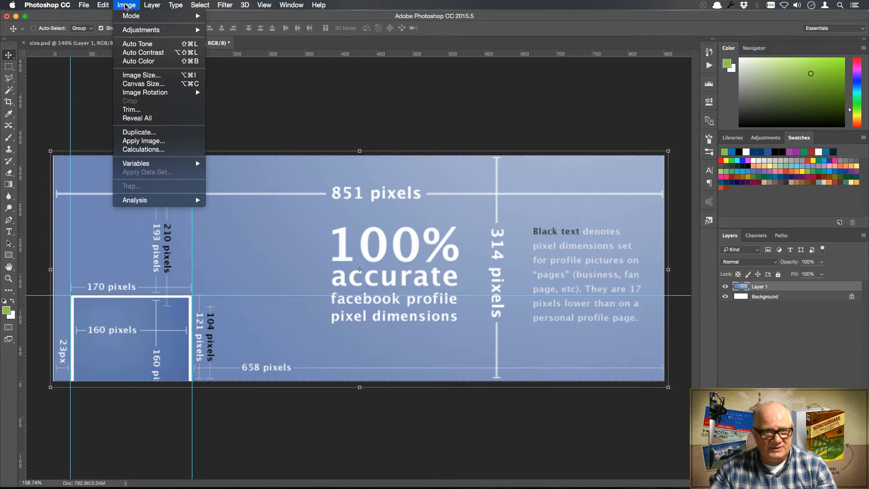
click(149, 75)
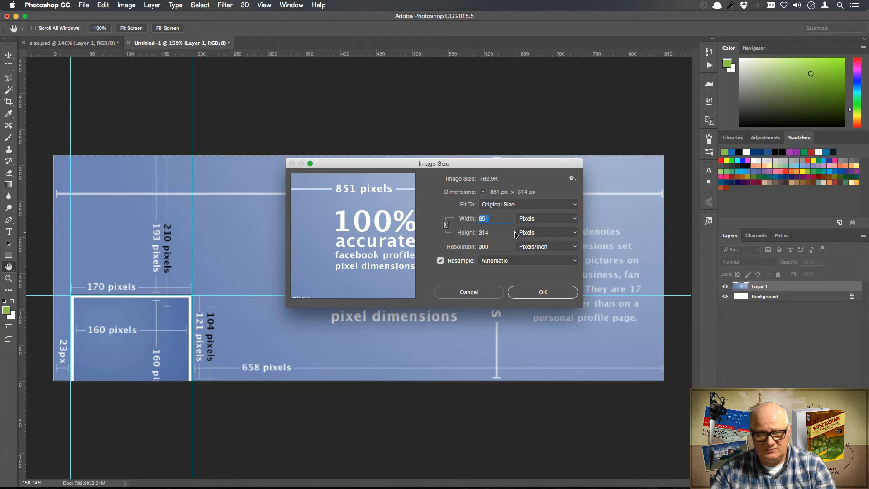
click(542, 292)
key(v)
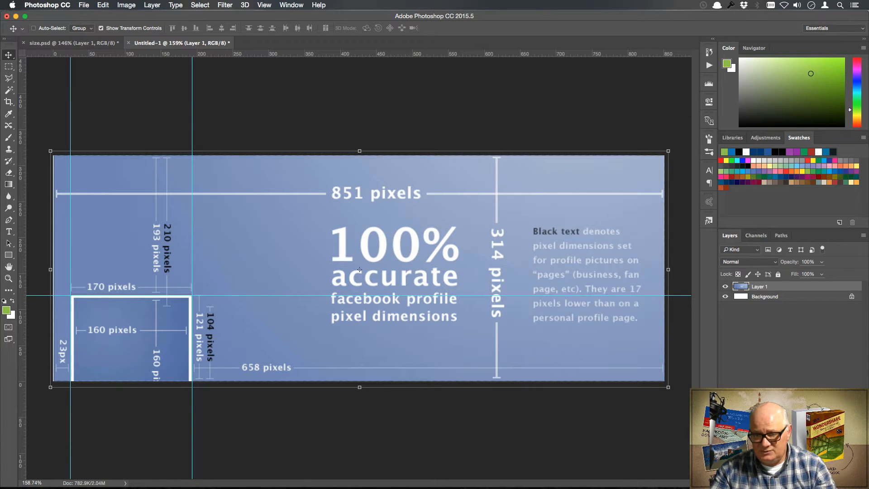
Step: Draw a green rectangle about 170 x 123 px over the profile picture area on a new layer and lock it
key(super+shift+alt+n)
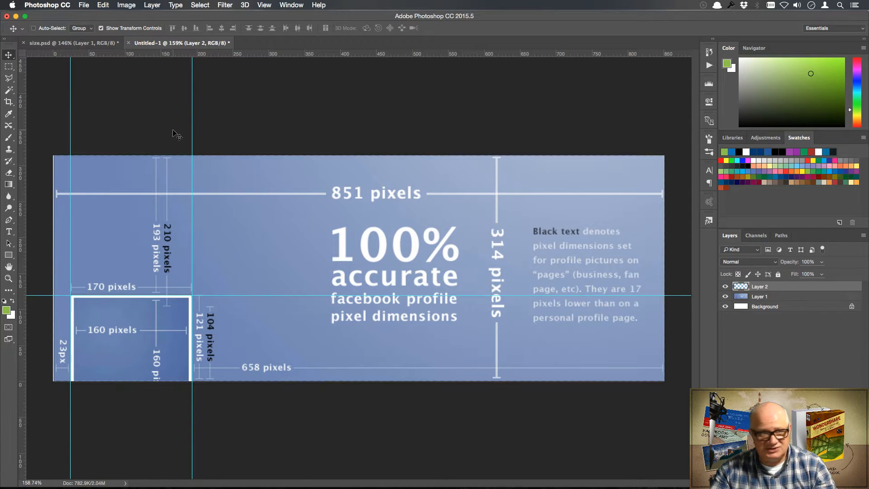
click(8, 254)
drag(73, 297, 192, 384)
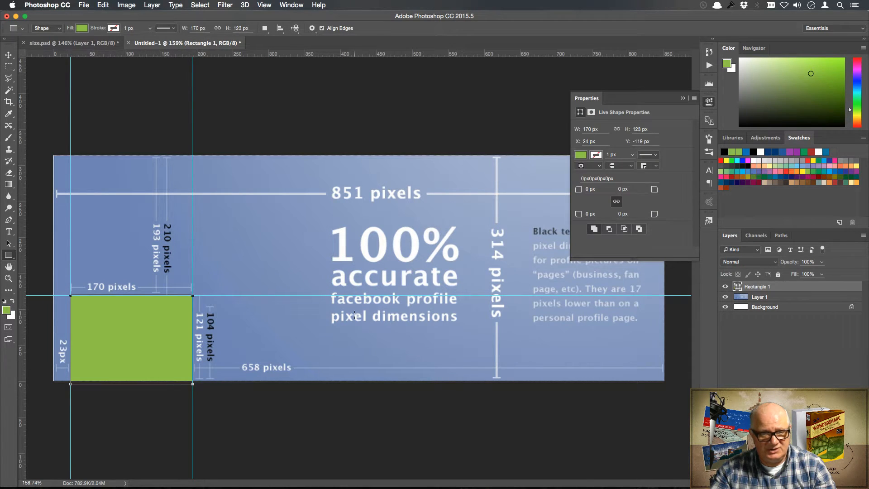
click(683, 98)
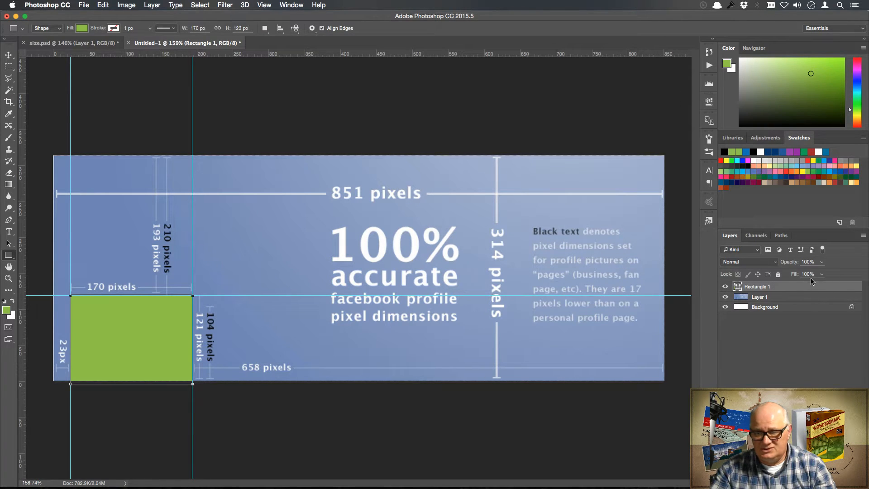
click(778, 274)
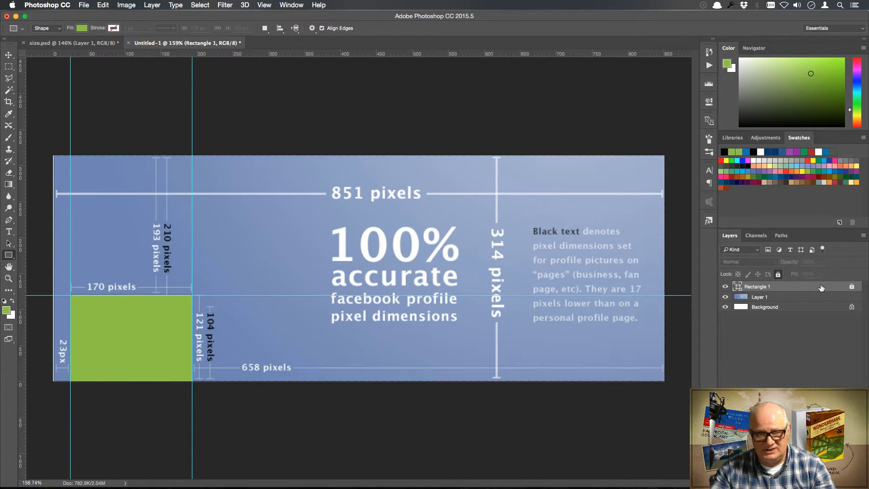
Step: Delete the imported layout layer beneath the green rectangle and clear all guides
click(816, 298)
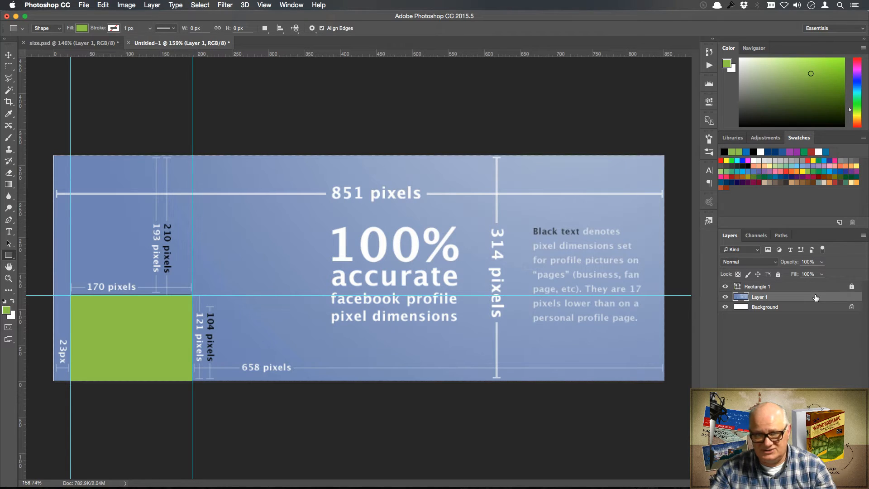
key(Delete)
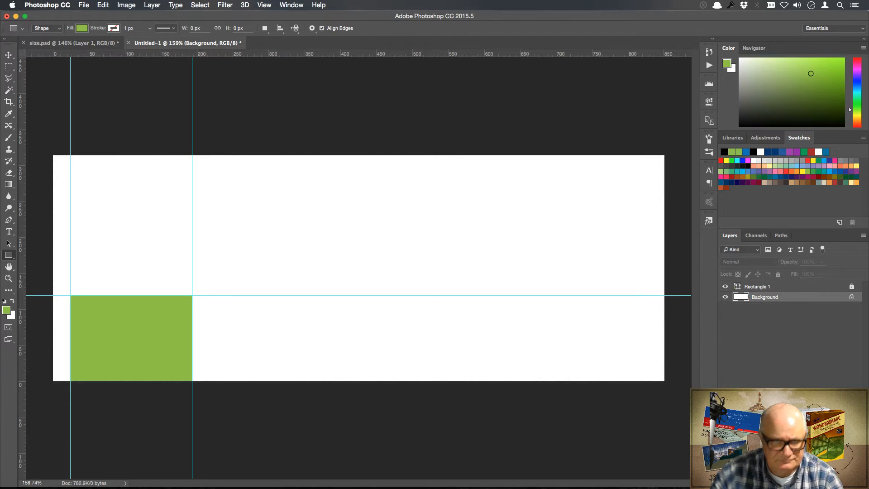
click(265, 5)
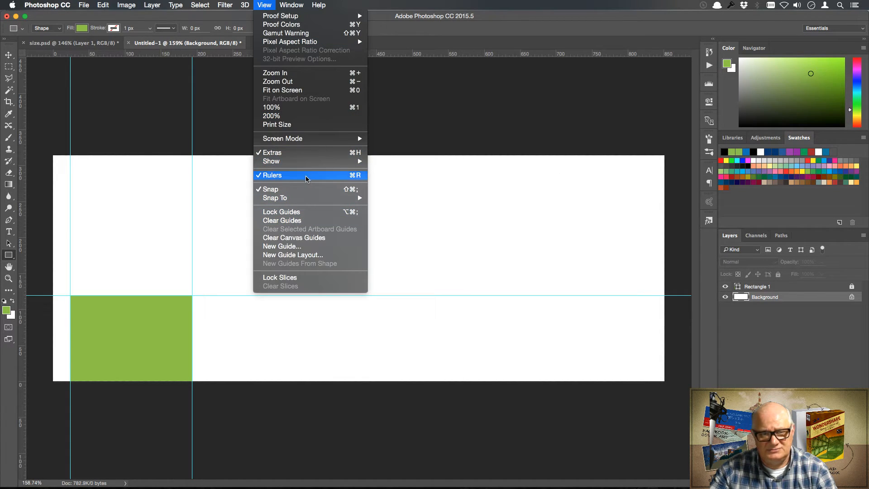
click(311, 222)
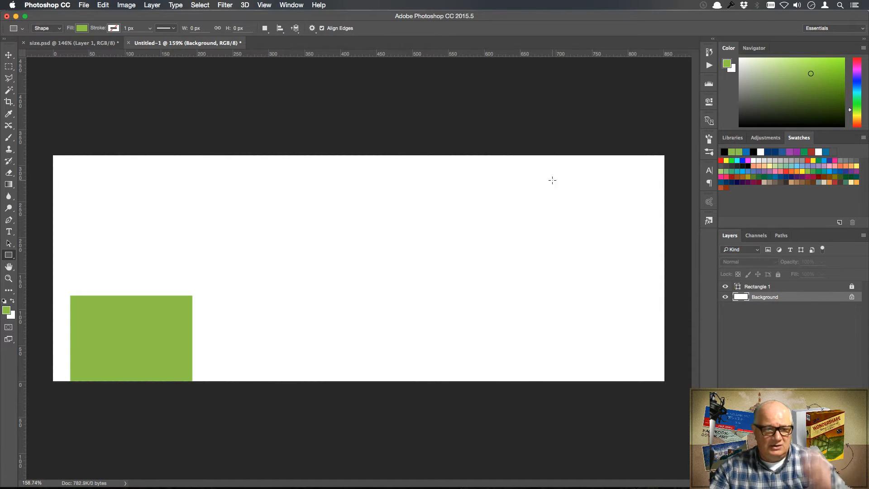
Step: Close the size.psd template document
click(94, 44)
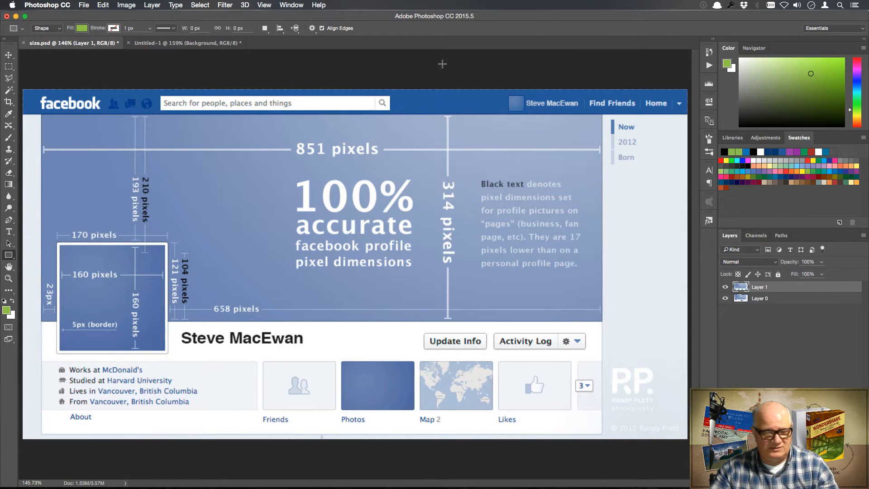
click(23, 42)
click(389, 169)
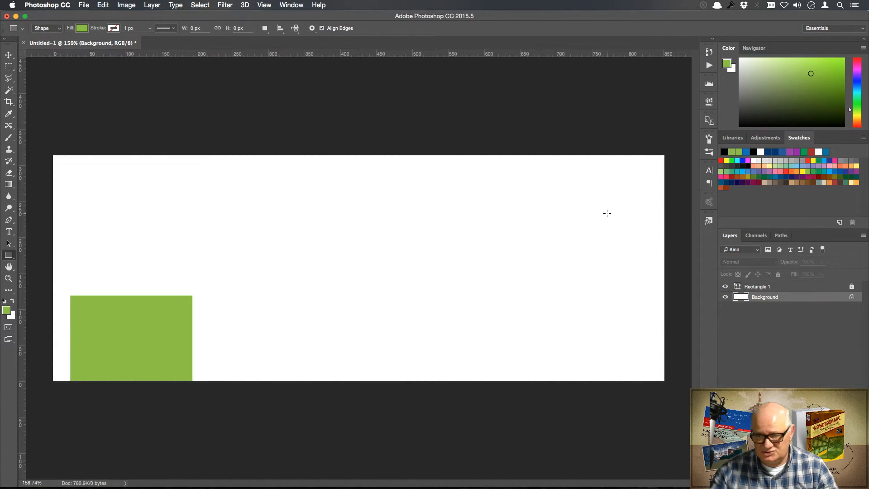
Step: Unlock and delete the white background layer, and add an empty layer below the green rectangle
click(851, 297)
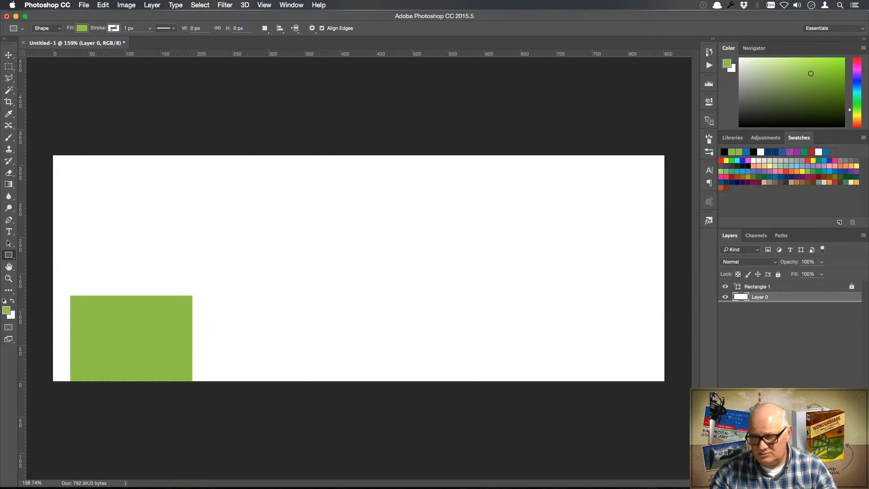
key(Delete)
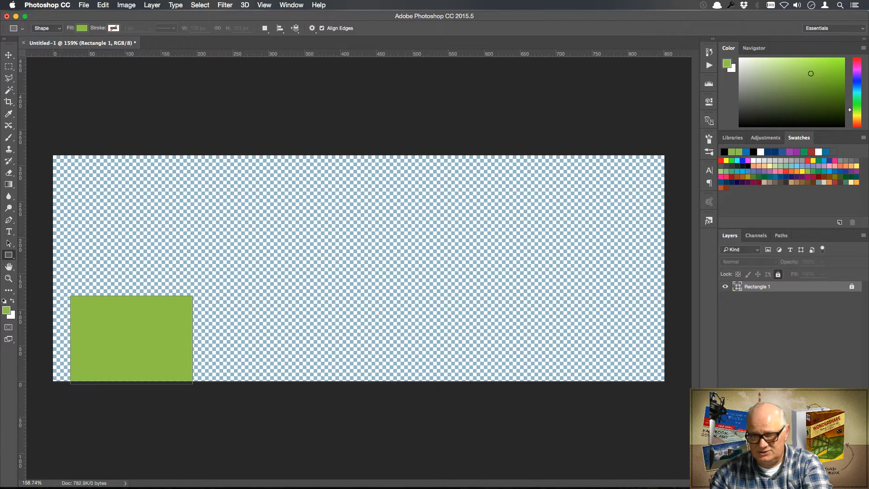
key(super+shift+alt+n)
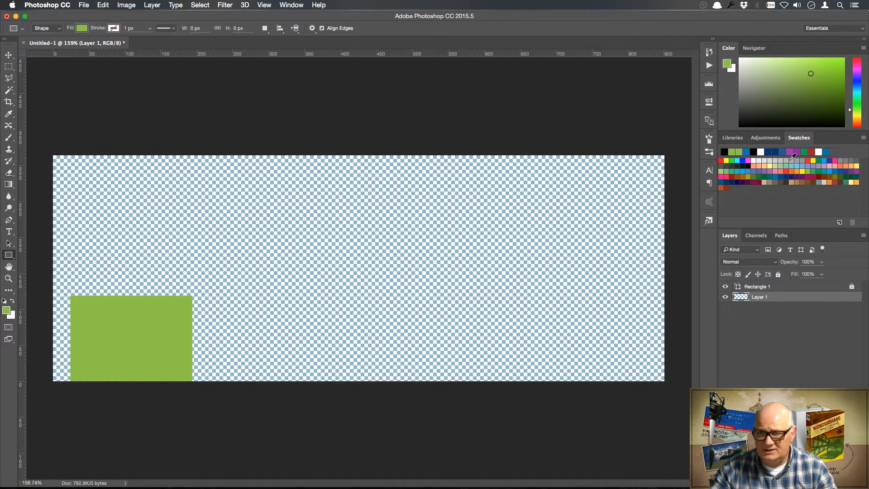
Step: Set the foreground colour to the blue swatch 297db4 and the background colour to dark blue 123348
click(832, 170)
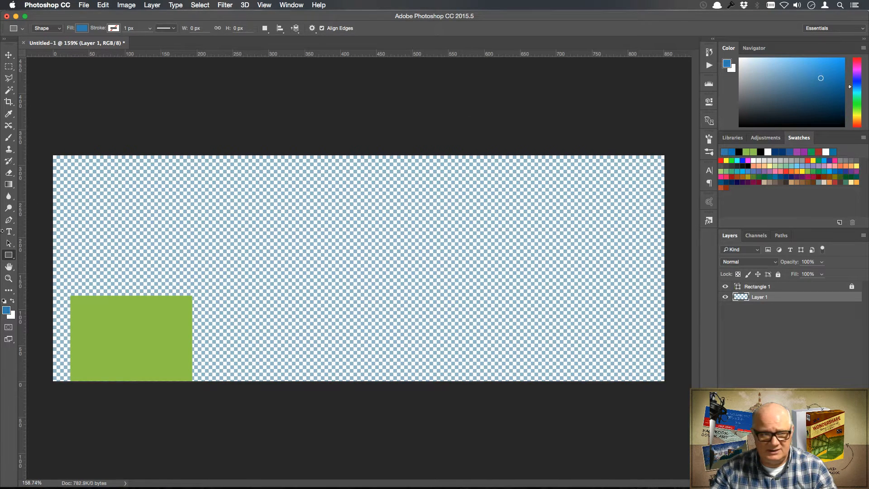
click(12, 317)
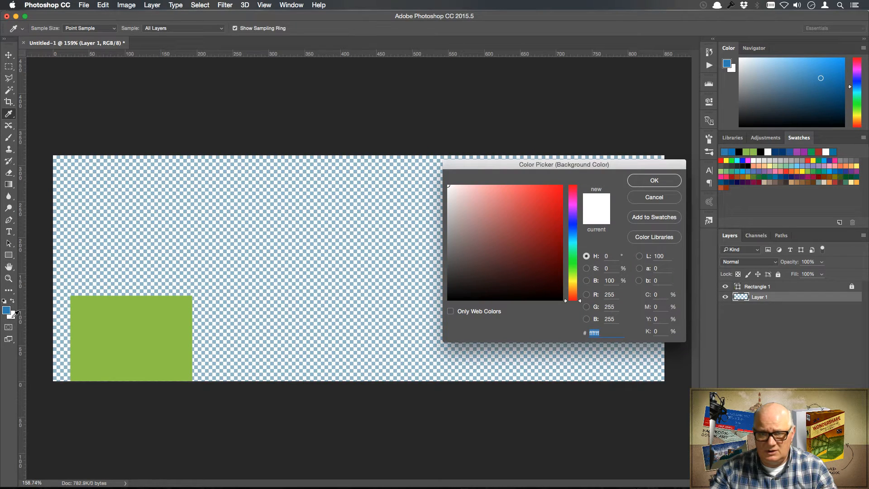
click(572, 233)
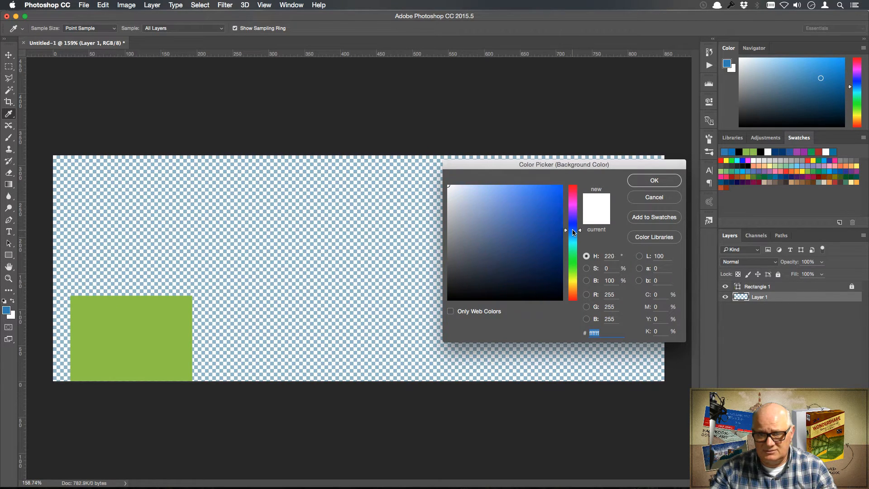
click(10, 310)
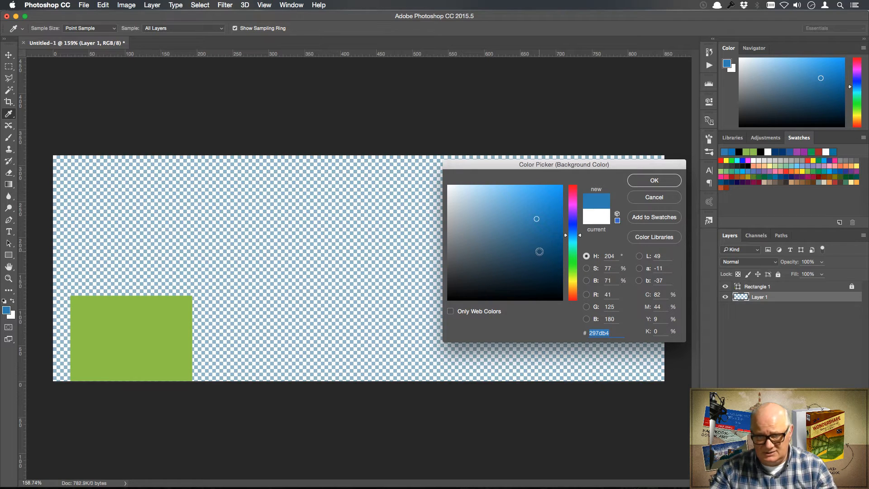
click(535, 264)
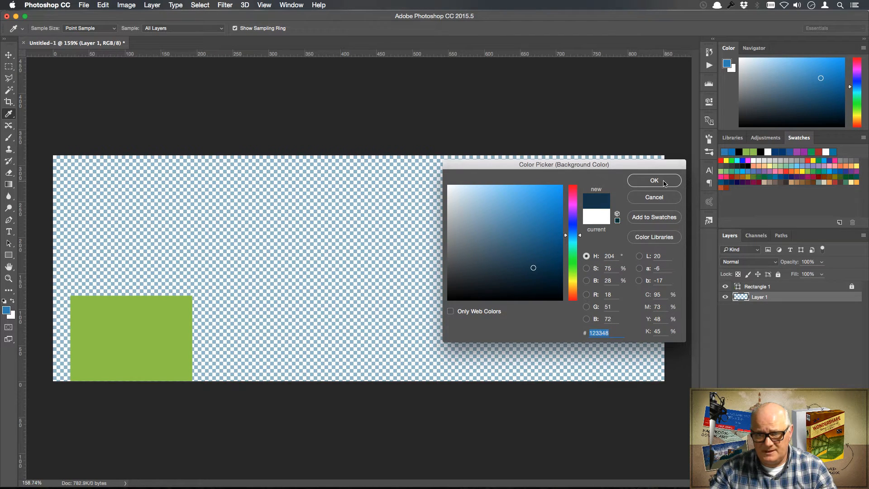
click(663, 181)
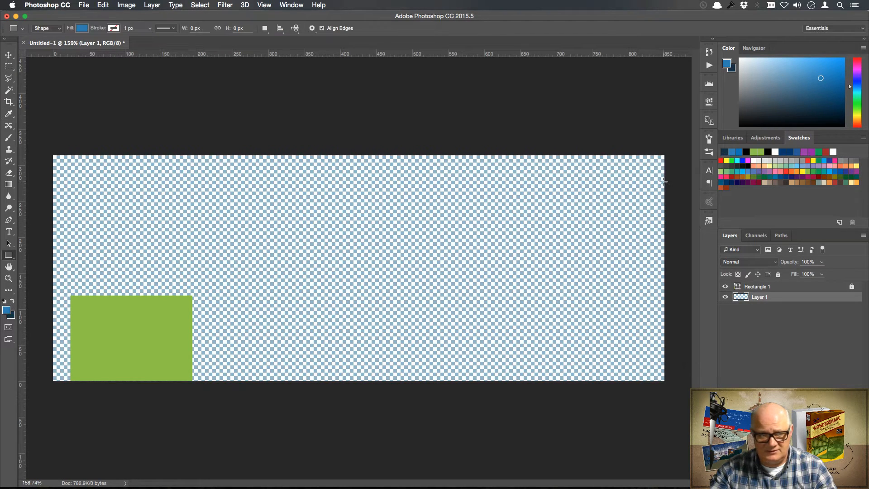
Step: Render a Clouds filter on the empty layer below the green rectangle using the current blue colours
click(229, 7)
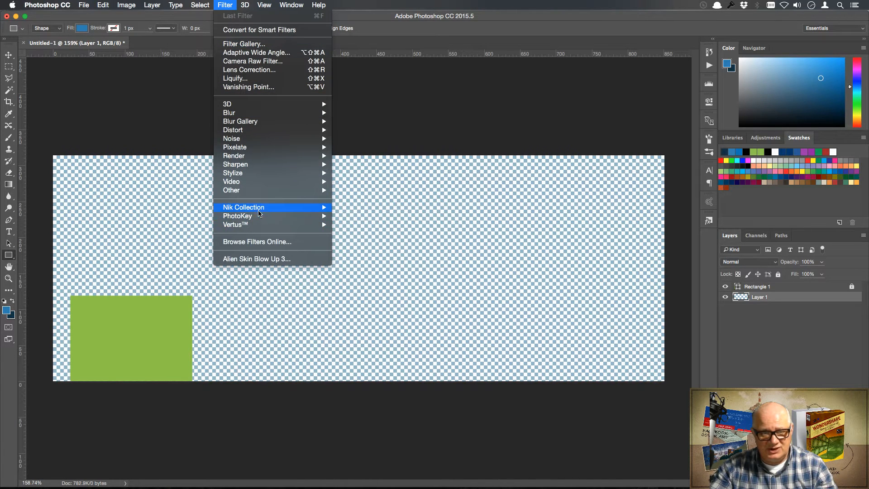
mouse_move(265, 208)
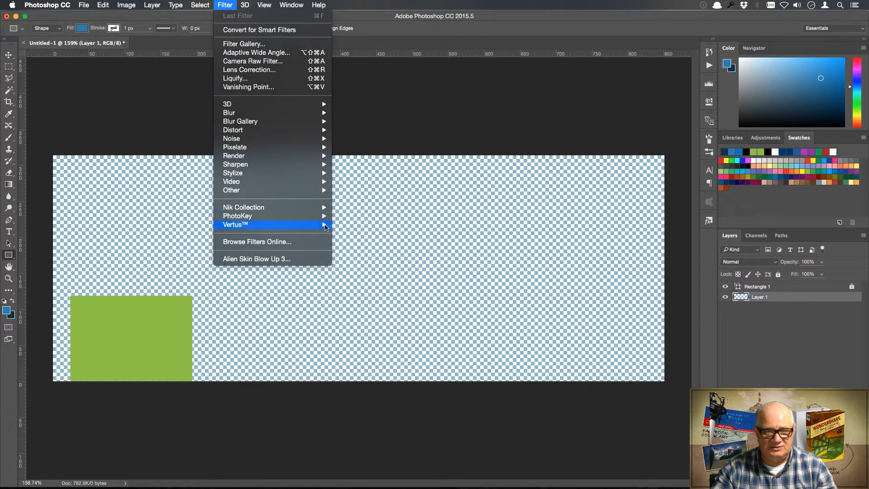
mouse_move(292, 156)
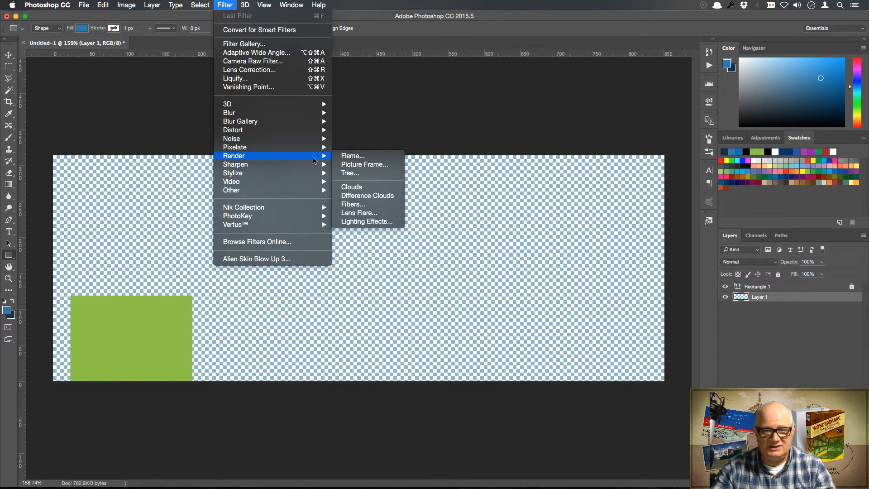
click(378, 187)
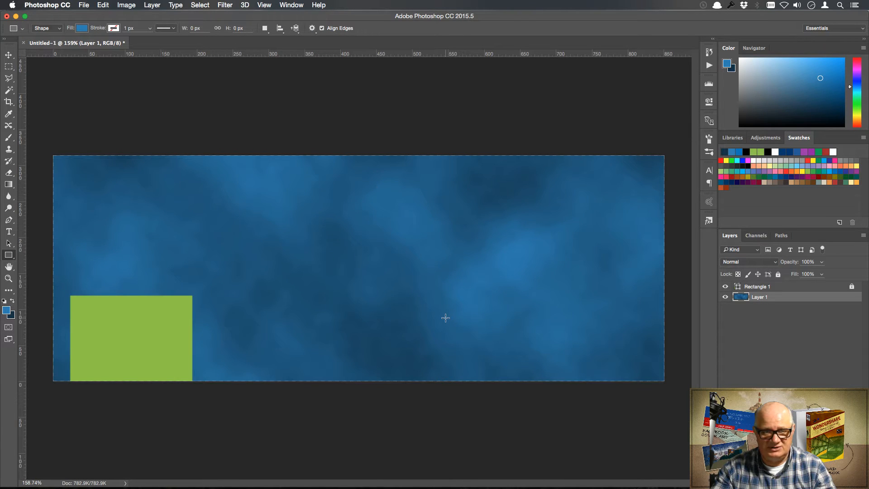
Step: Scale the clouds layer proportionally about its centre to about 282%, well beyond the canvas edges
key(super+minus)
key(super+minus)
key(super+minus)
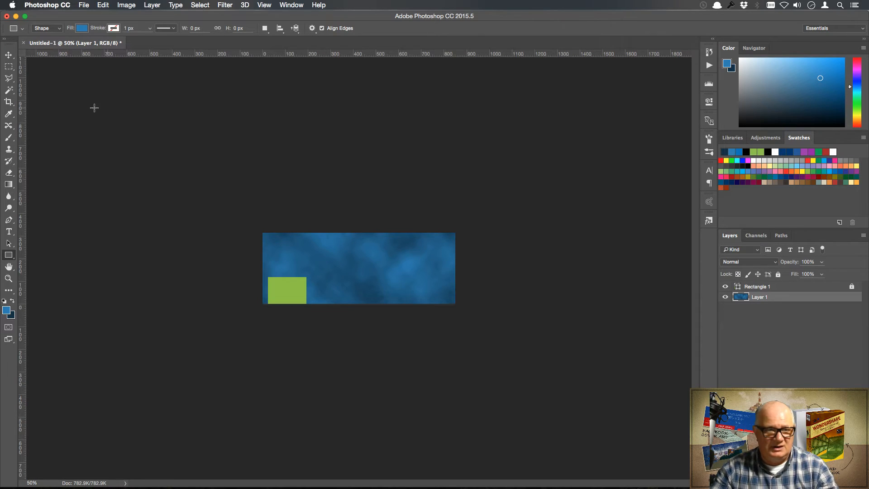
click(13, 56)
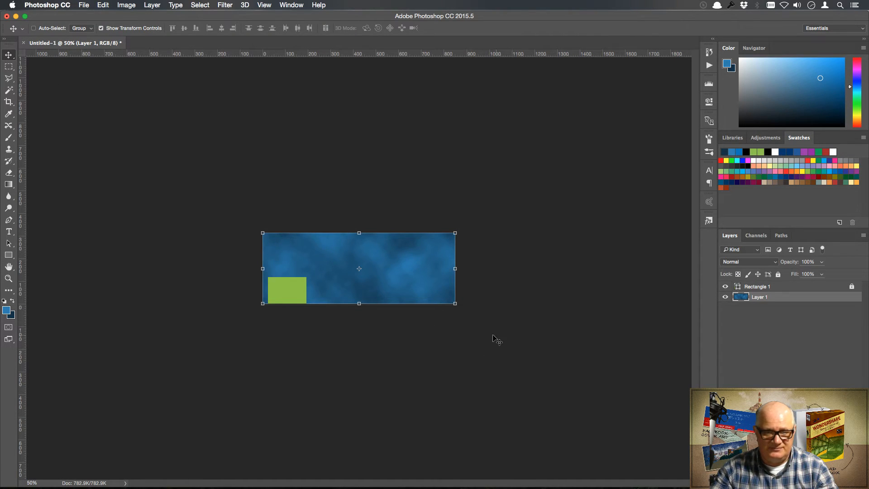
click(455, 303)
drag(456, 303, 615, 411)
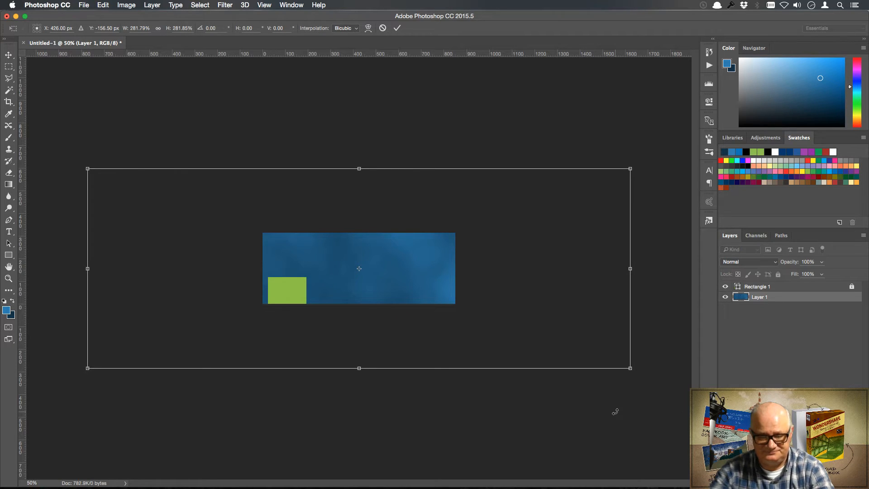
key(Return)
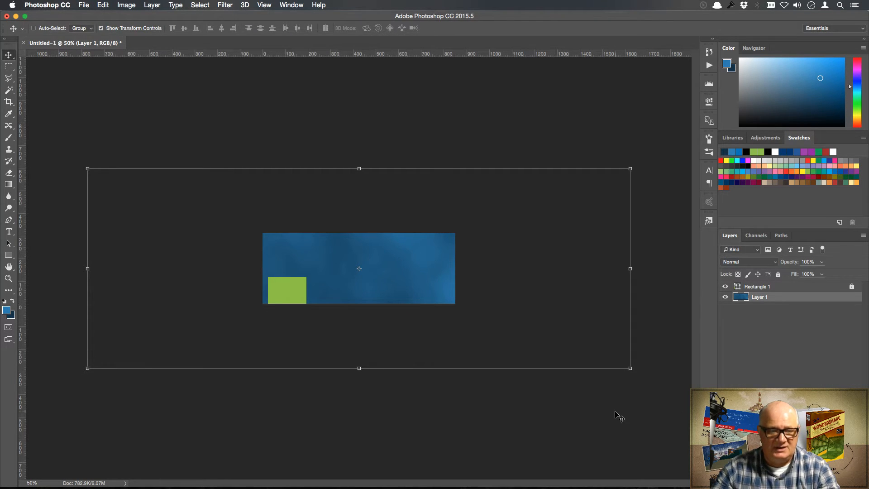
Step: Crop to the existing canvas bounds with Delete Cropped Pixels enabled to discard the overhanging clouds
click(8, 103)
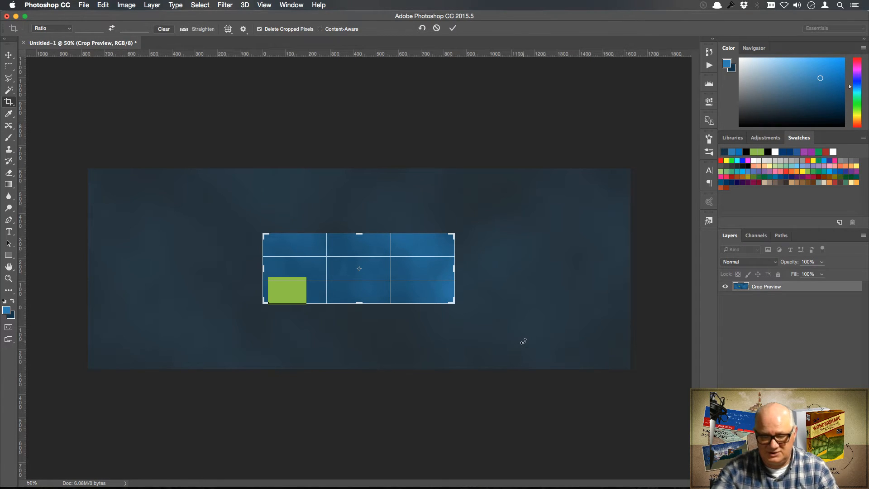
key(Return)
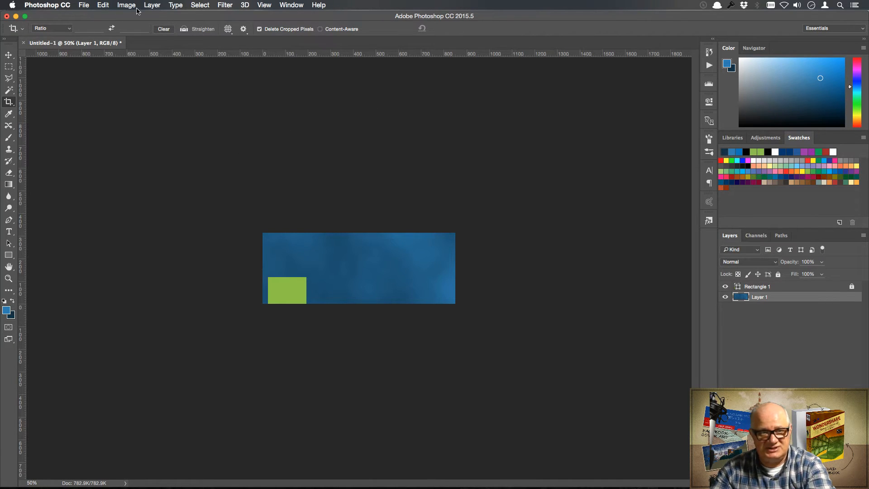
key(super+0)
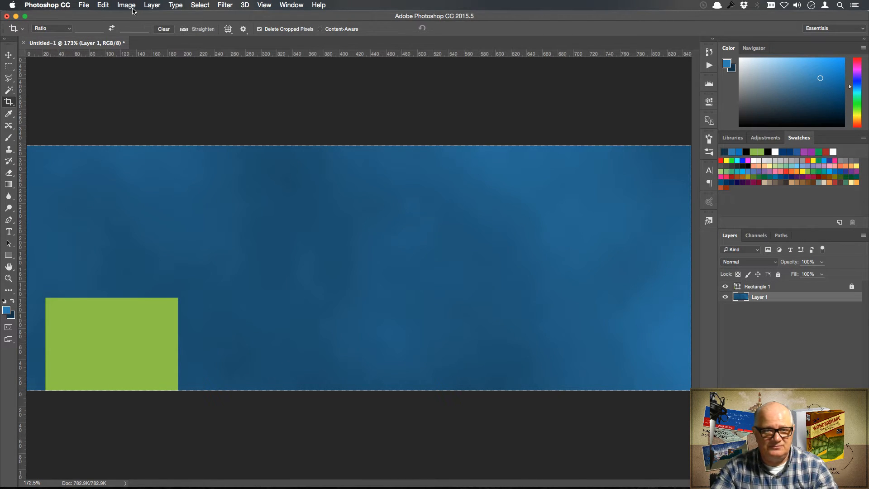
Step: Check the document's pixel dimensions in Image Size
click(126, 5)
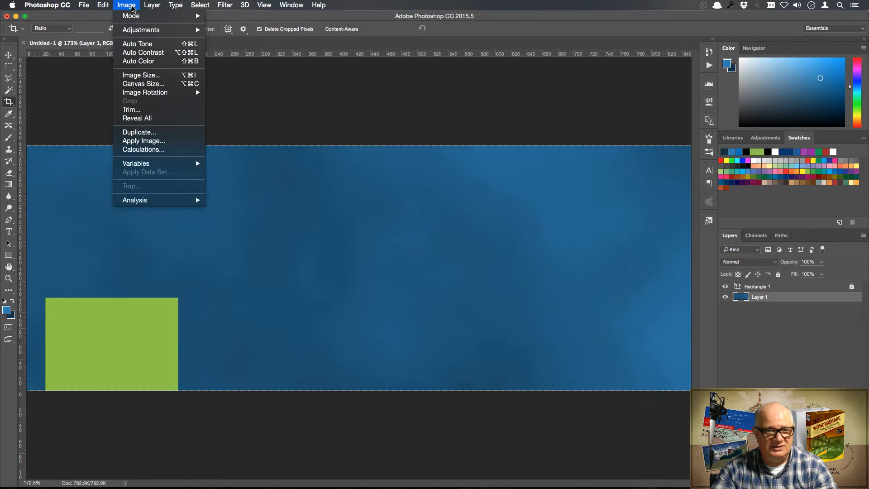
click(165, 77)
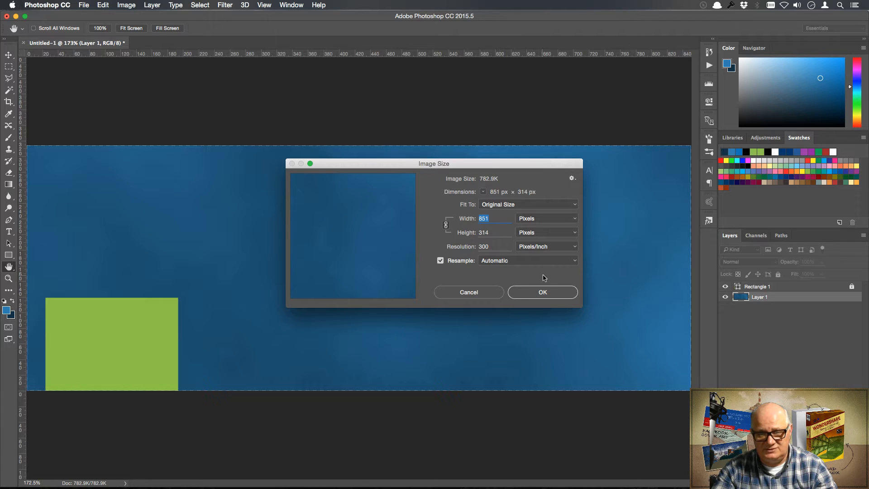
click(556, 293)
key(c)
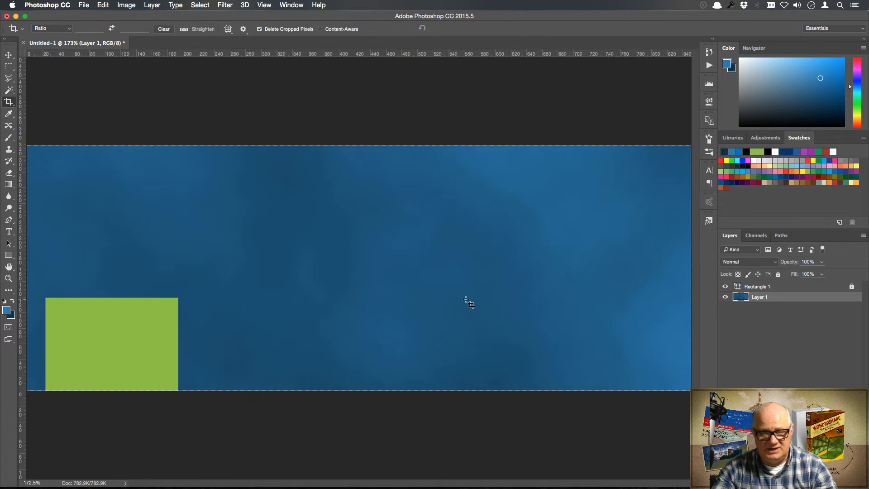
Step: Resize the image to 2000 pixels wide with proportions constrained and resampling set to Automatic
click(127, 5)
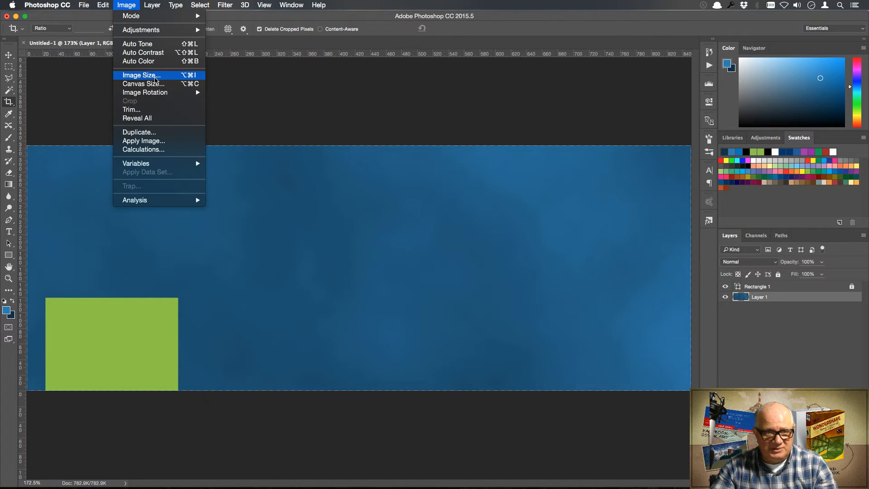
click(155, 75)
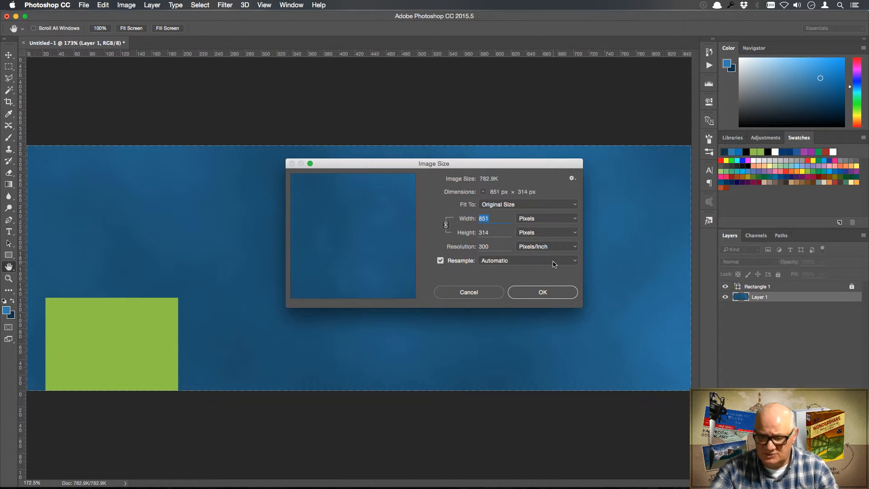
text(200)
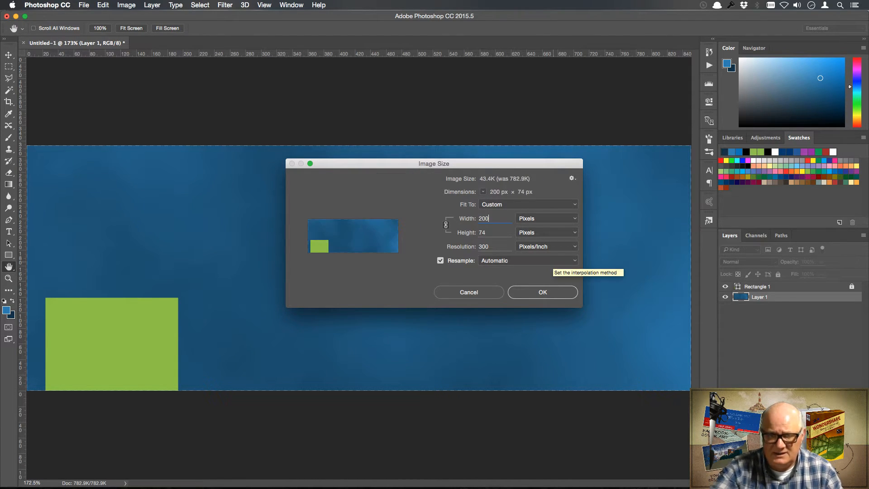
text(0)
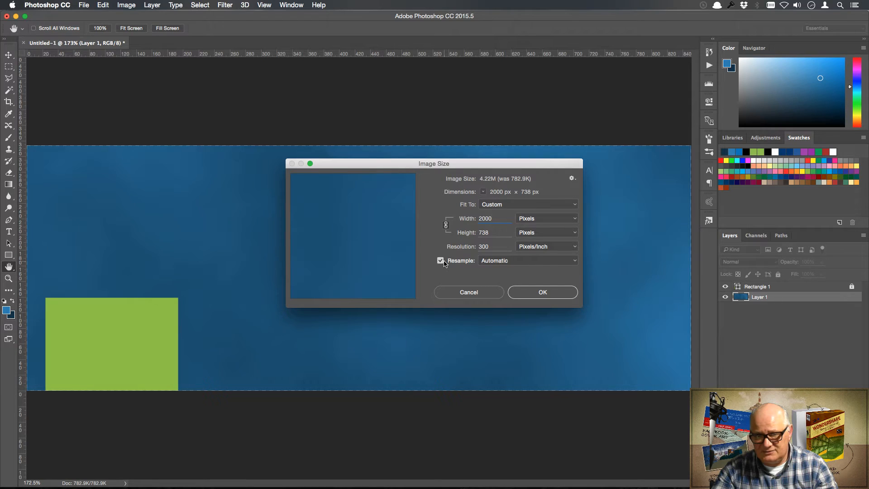
click(575, 261)
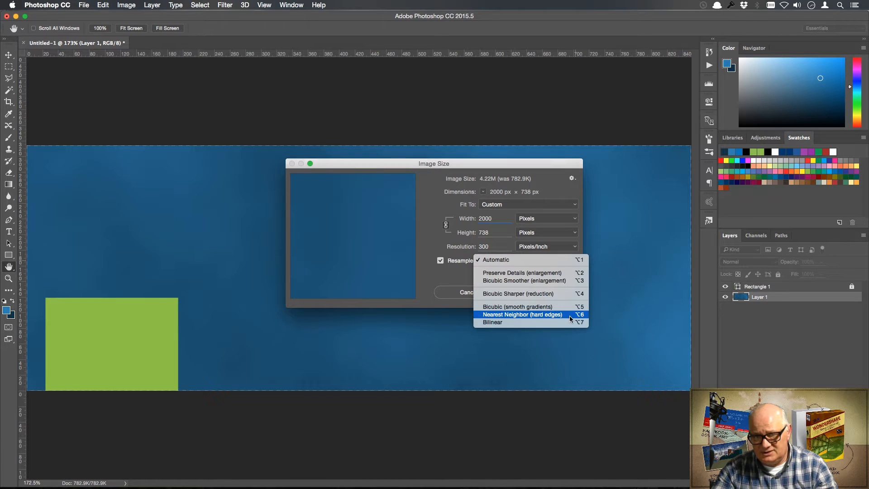
click(571, 273)
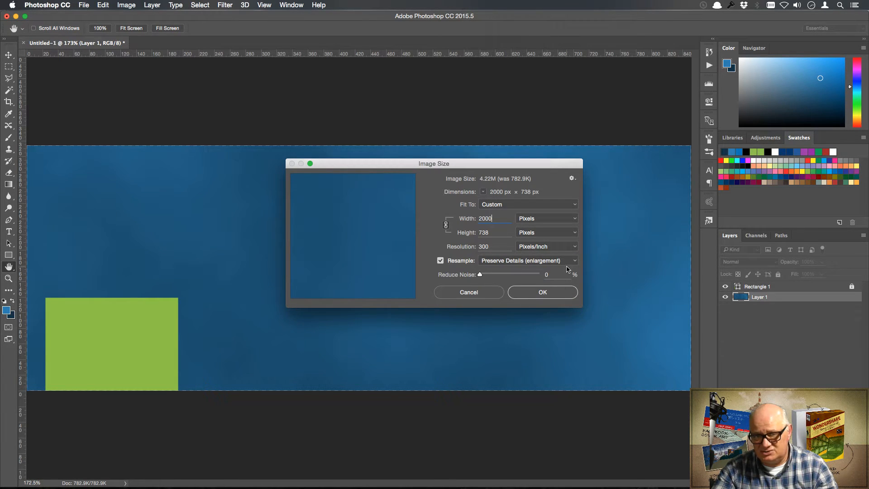
click(571, 261)
click(572, 247)
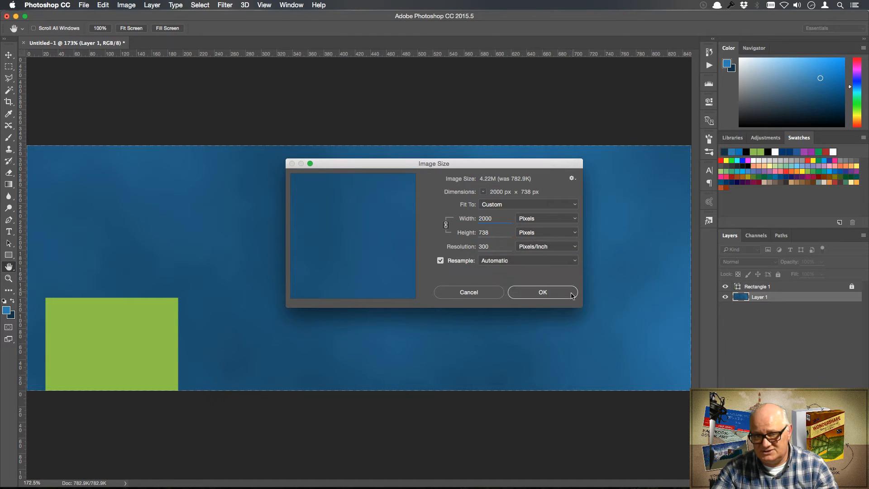
click(554, 293)
key(c)
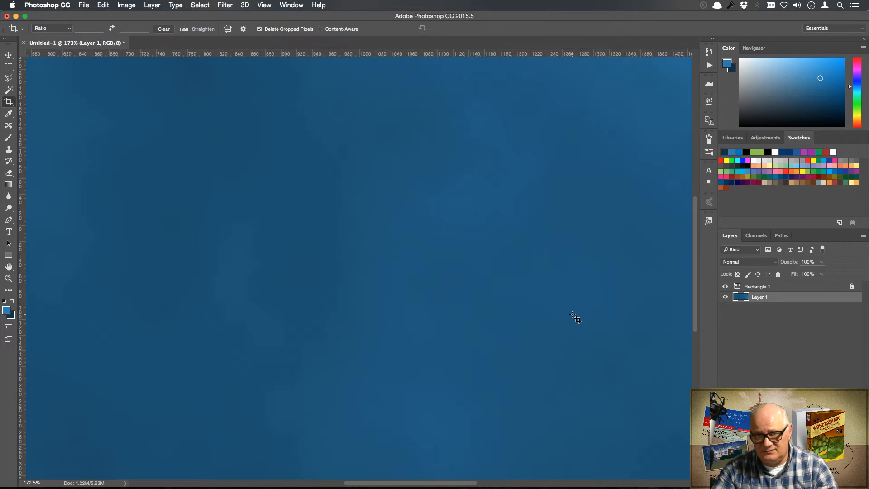
key(super+0)
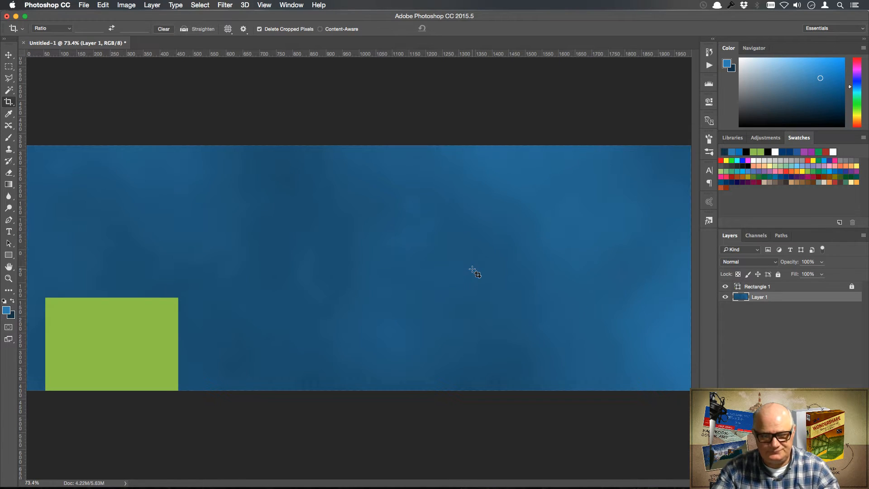
Step: Draw a blue circle about 308 px in diameter near the centre of the cover with the Ellipse tool
click(13, 258)
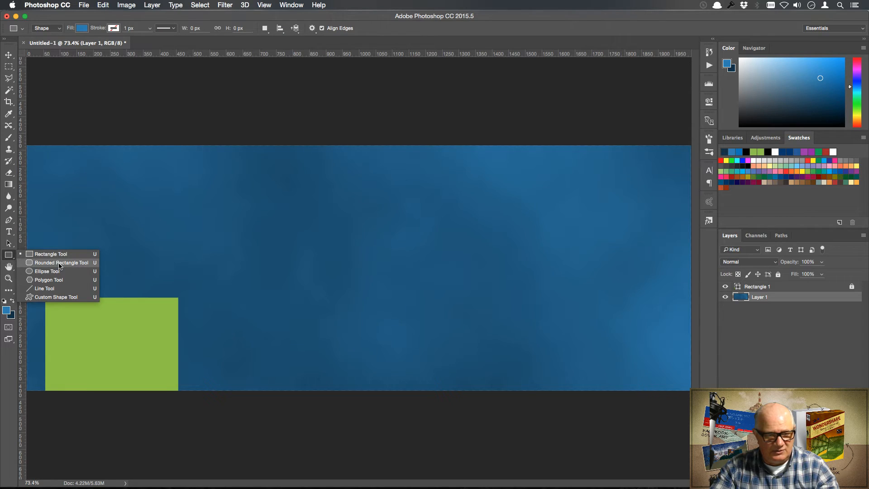
click(56, 271)
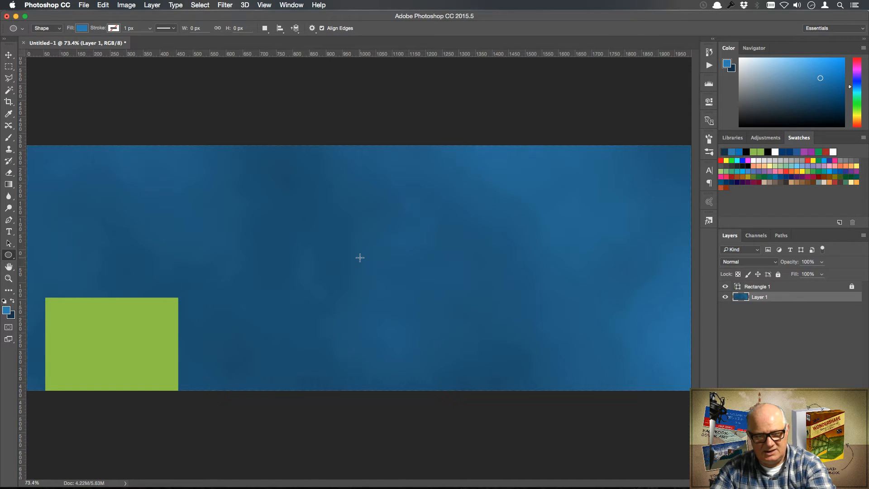
drag(359, 251, 411, 303)
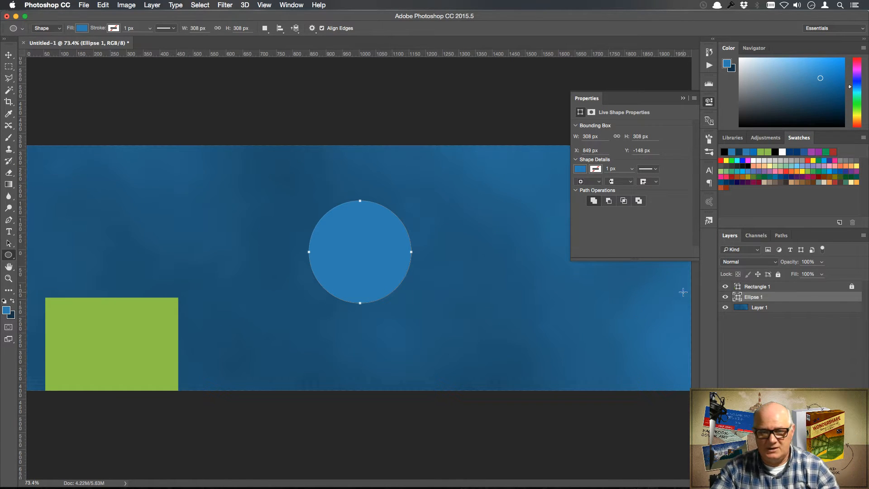
Step: Duplicate the circle four times and arrange the five circles in a staggered pattern across the cover
click(9, 55)
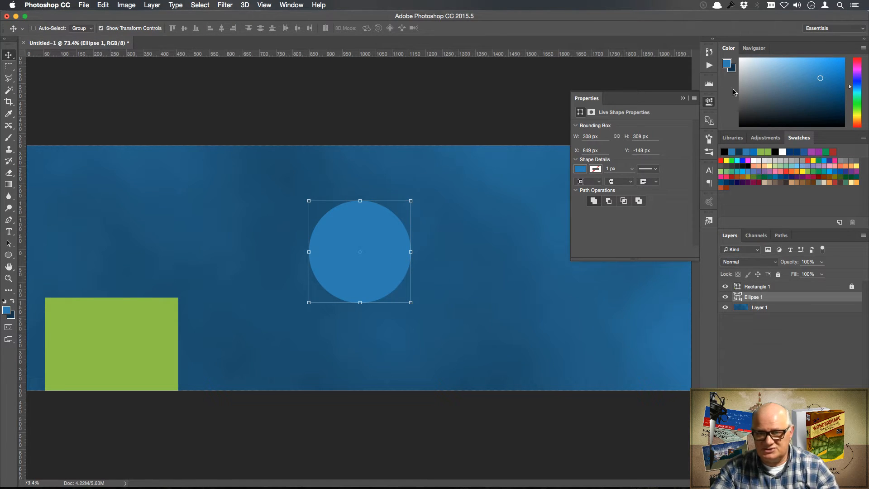
click(684, 99)
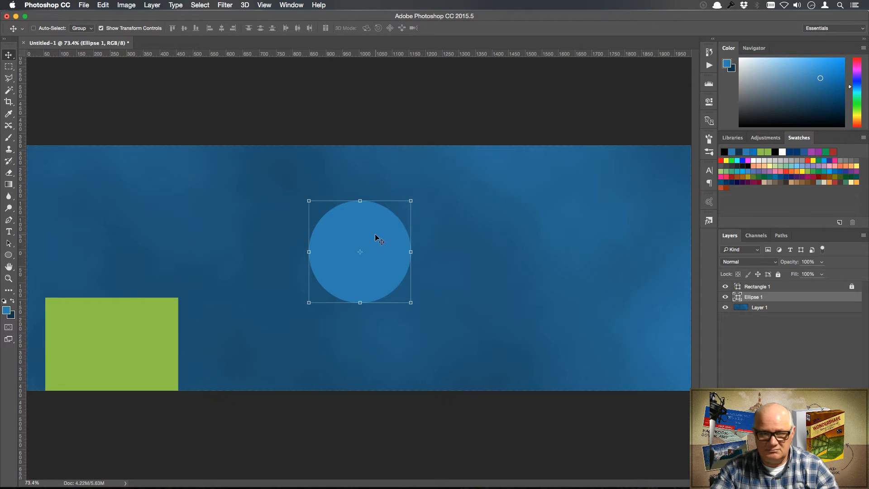
drag(391, 236, 637, 202)
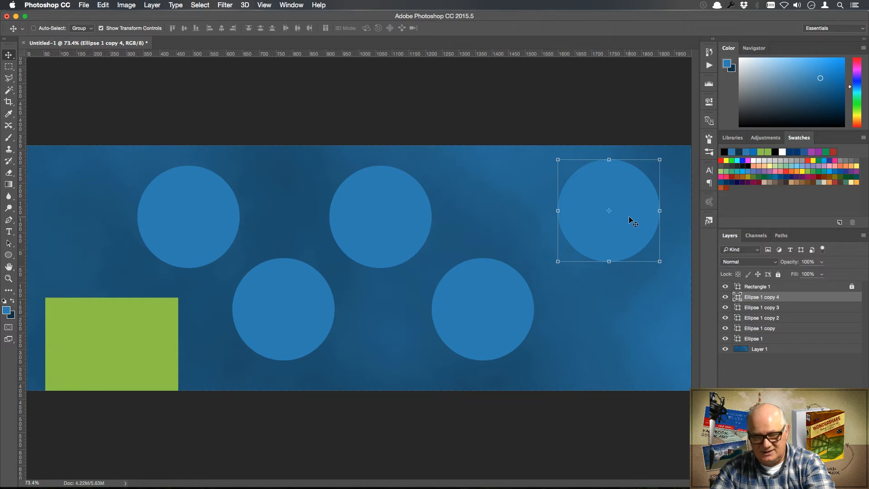
drag(629, 219, 634, 329)
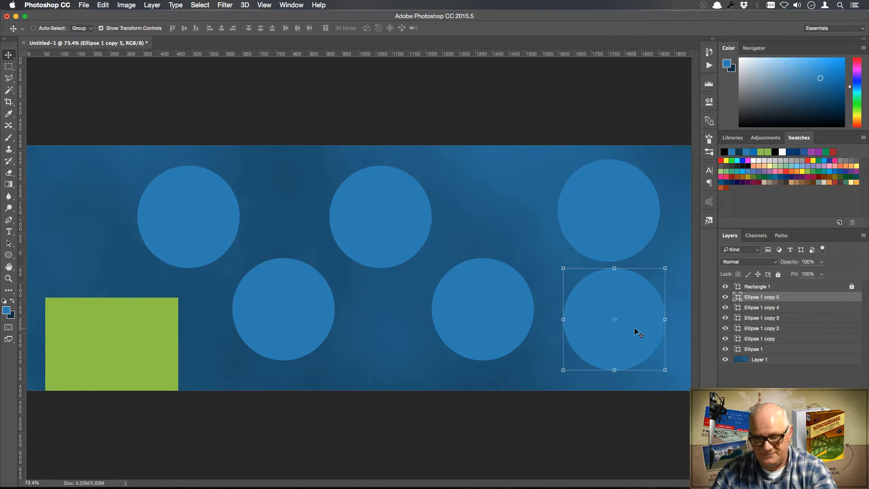
key(super+z)
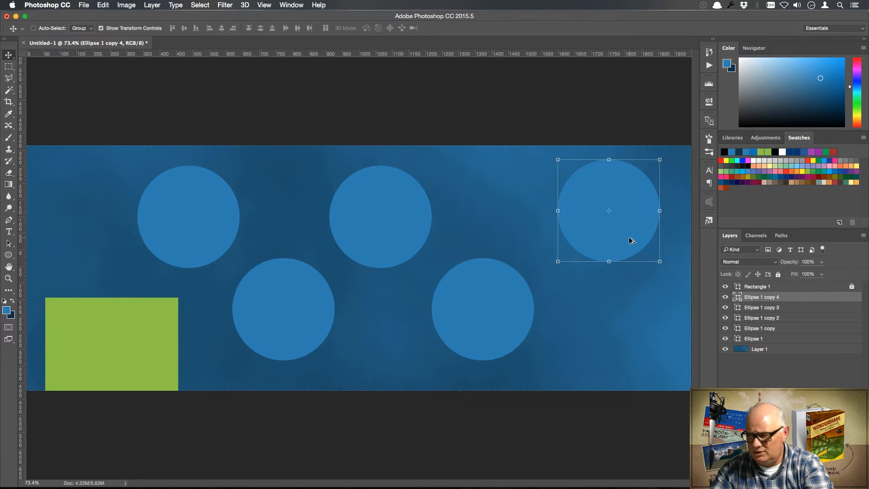
drag(630, 239, 640, 336)
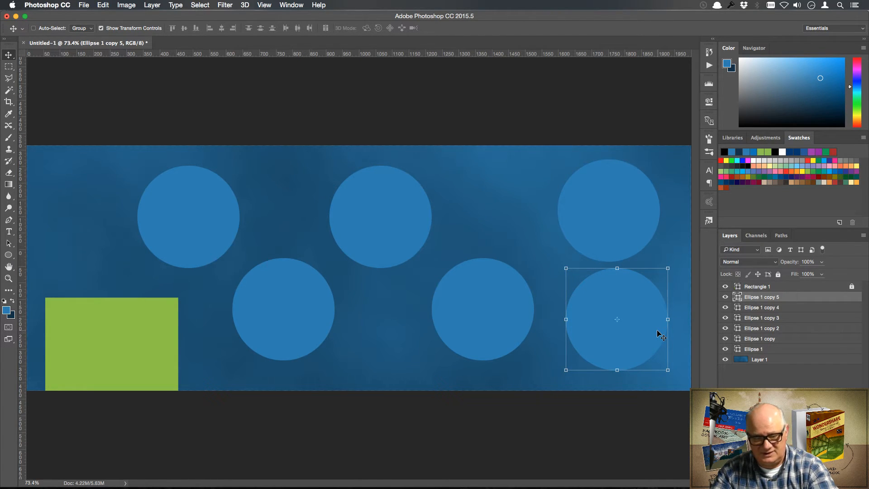
key(super+z)
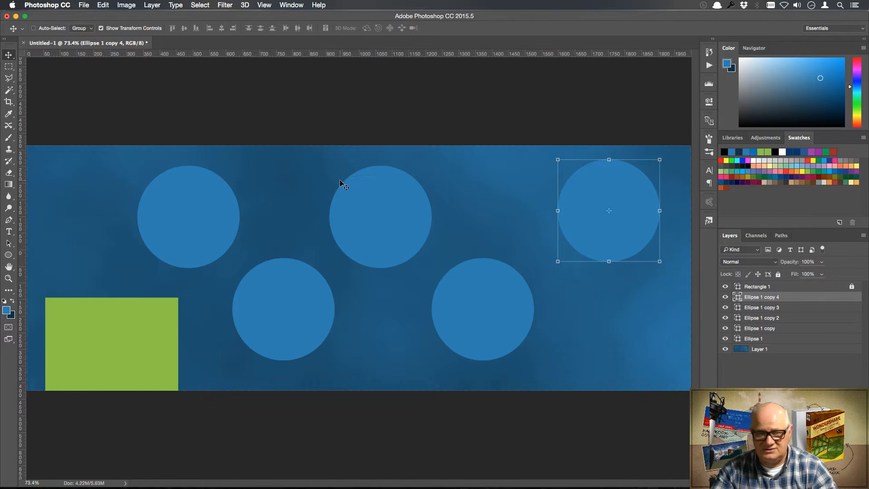
Step: Move the far-right upper circle slightly inward and level with its row, and shift the middle upper and right lower circles slightly right and down
drag(634, 199, 625, 198)
mouse_move(383, 198)
mouse_down()
mouse_move(395, 200)
mouse_move(388, 203)
mouse_up()
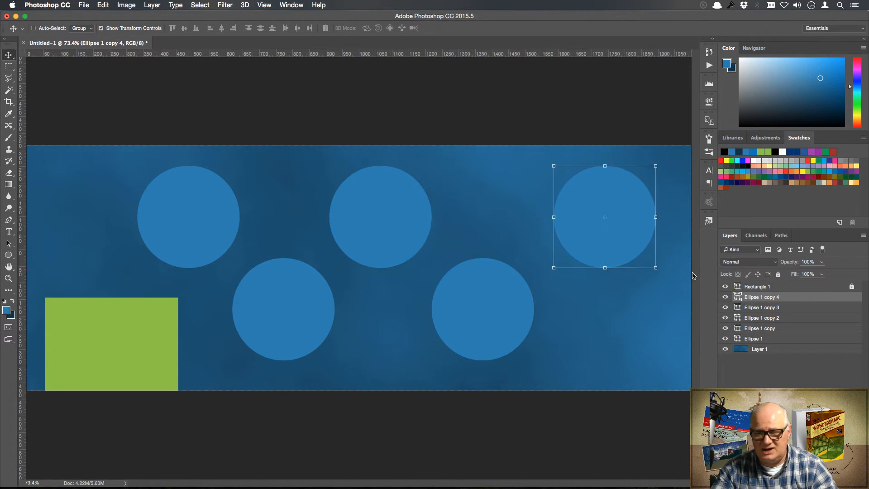
click(780, 308)
drag(487, 304, 502, 307)
click(796, 319)
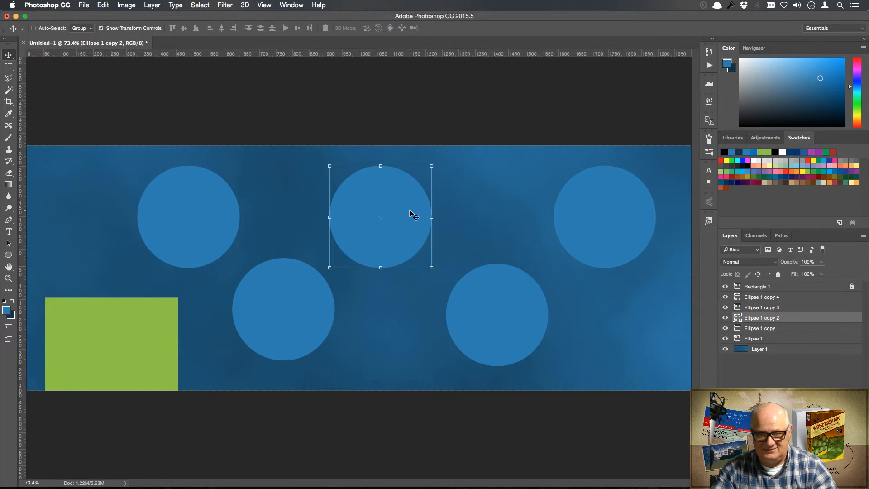
drag(409, 209, 424, 214)
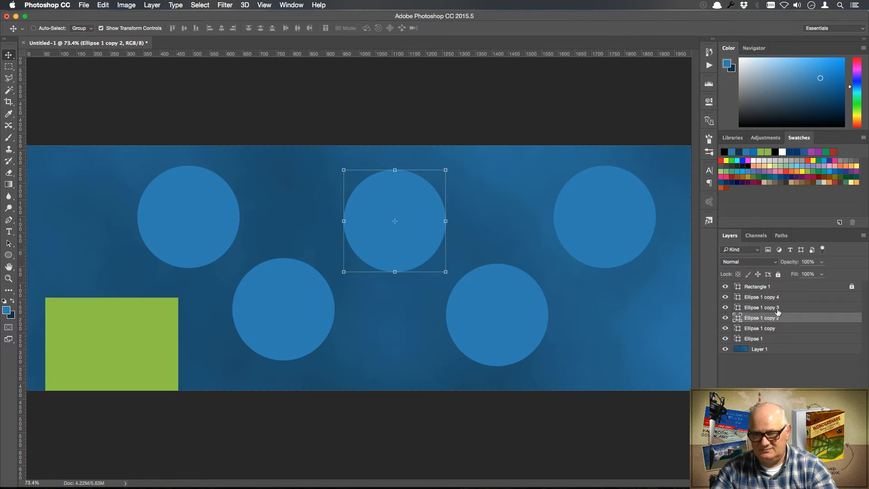
Step: Reorder the ellipse layers so the three upper-row circles sit above the two lower-row circles, ordered from the left circle to the right
click(777, 329)
click(779, 318)
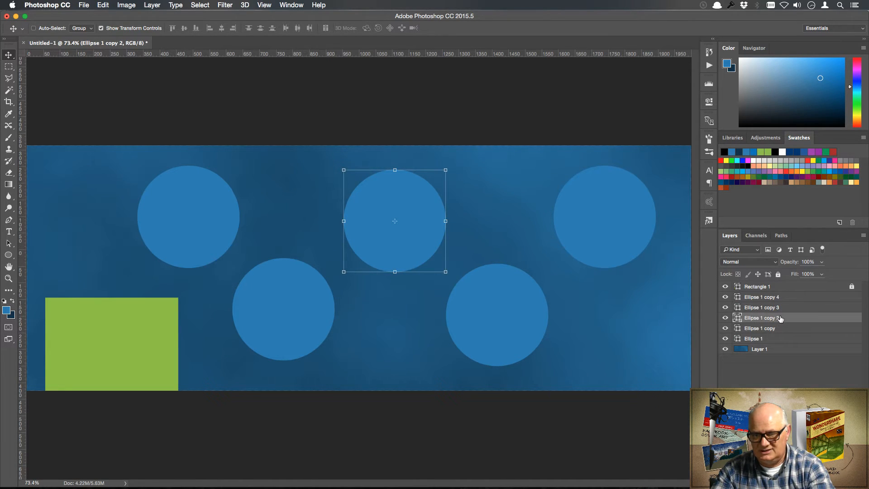
drag(780, 319, 786, 305)
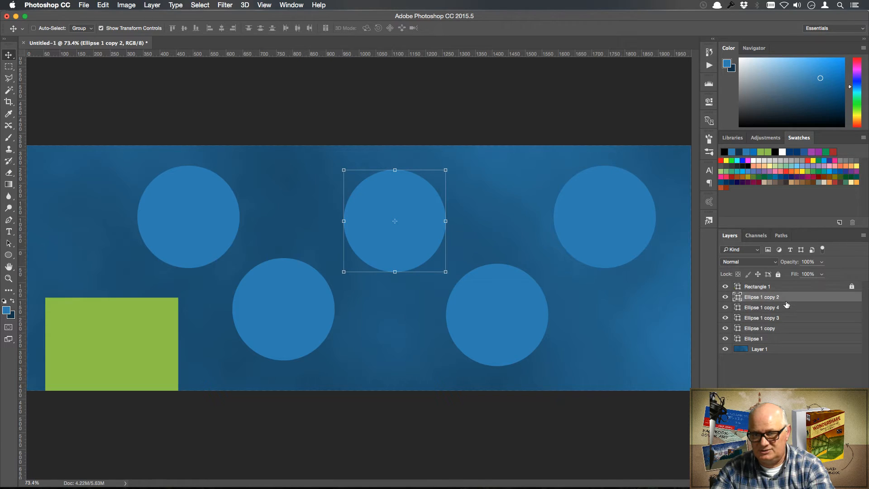
click(786, 307)
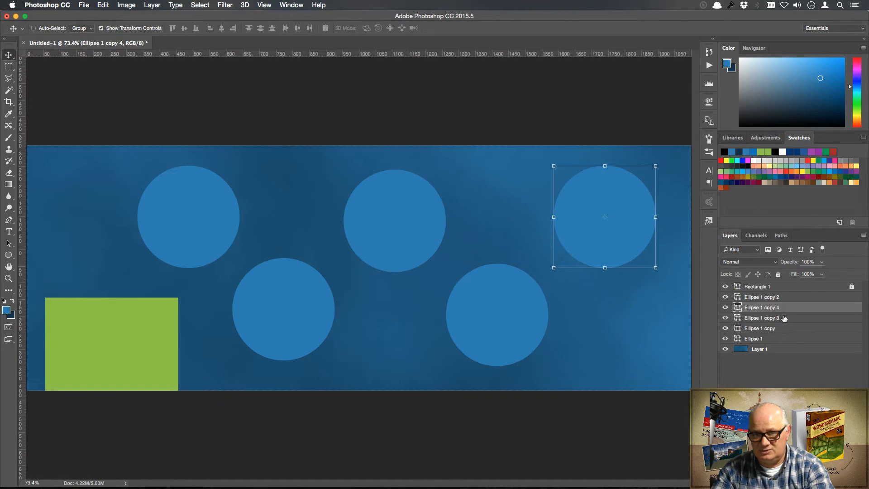
click(784, 318)
click(782, 328)
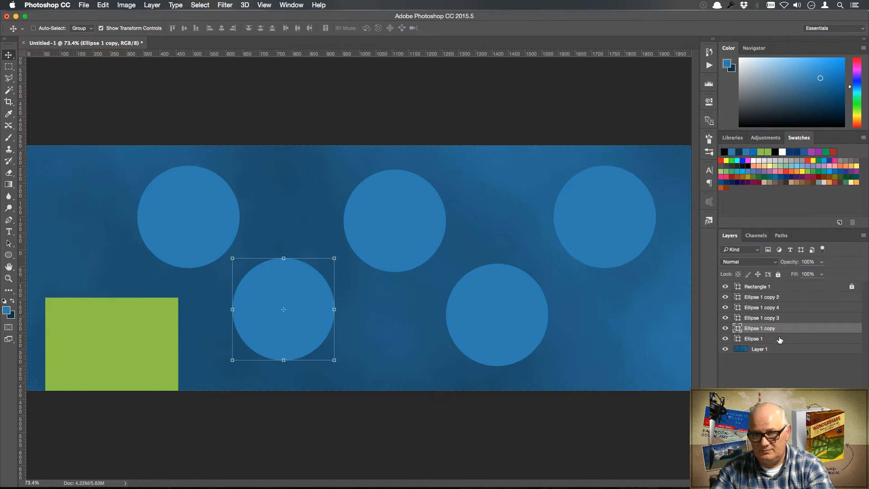
drag(779, 339, 774, 299)
Step: Rename each of the three upper-row circle layers as top
double_click(758, 297)
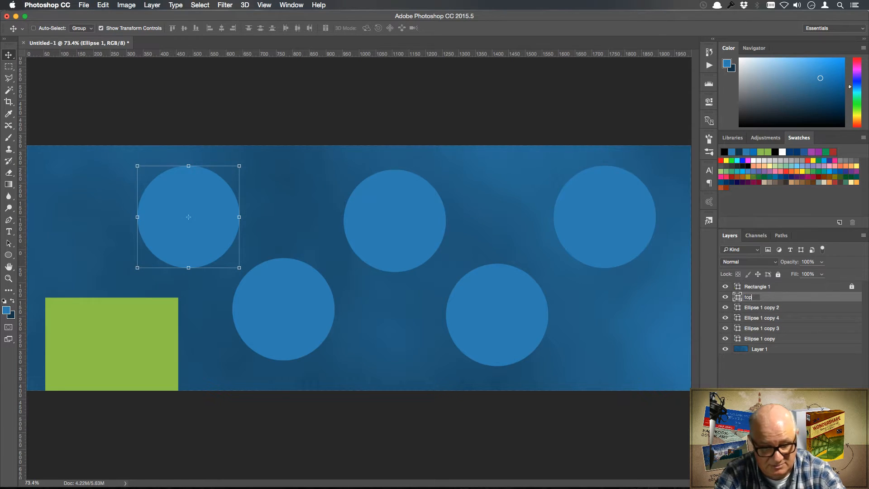
key(Tab)
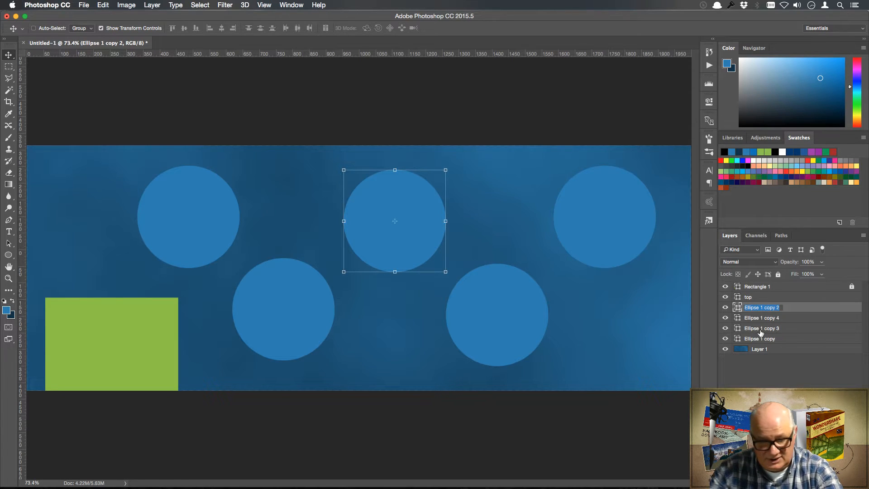
text(top)
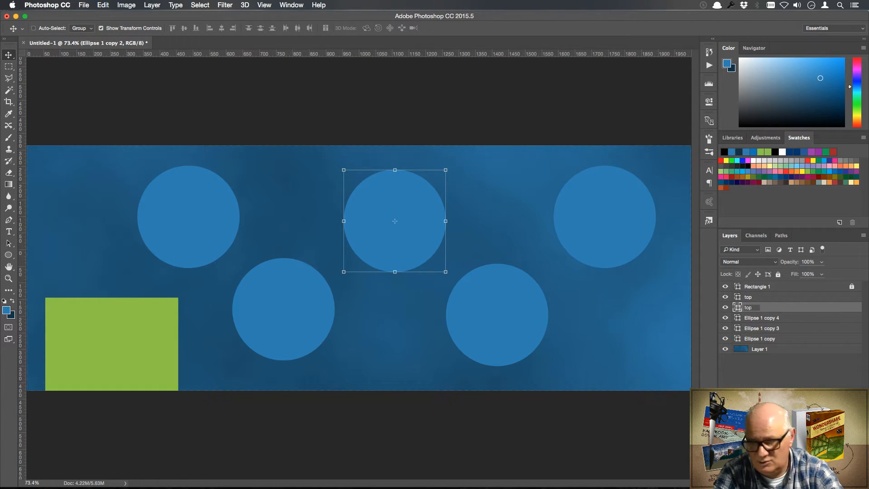
key(Tab)
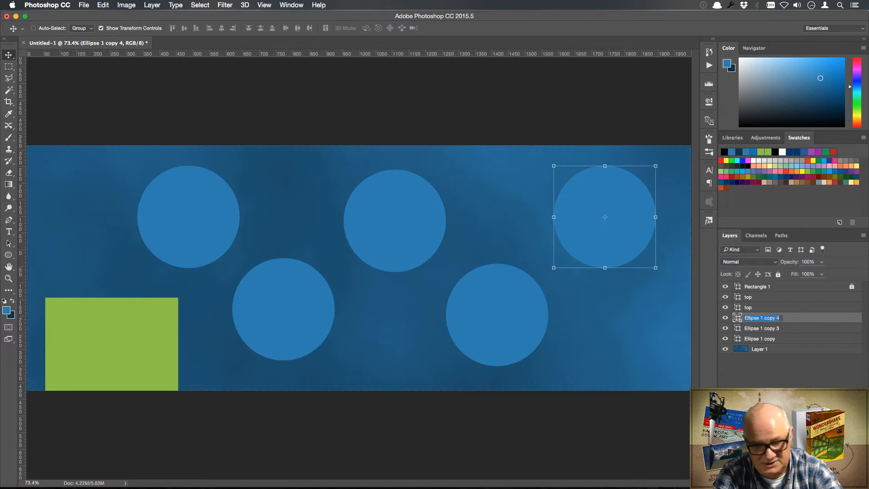
text(top)
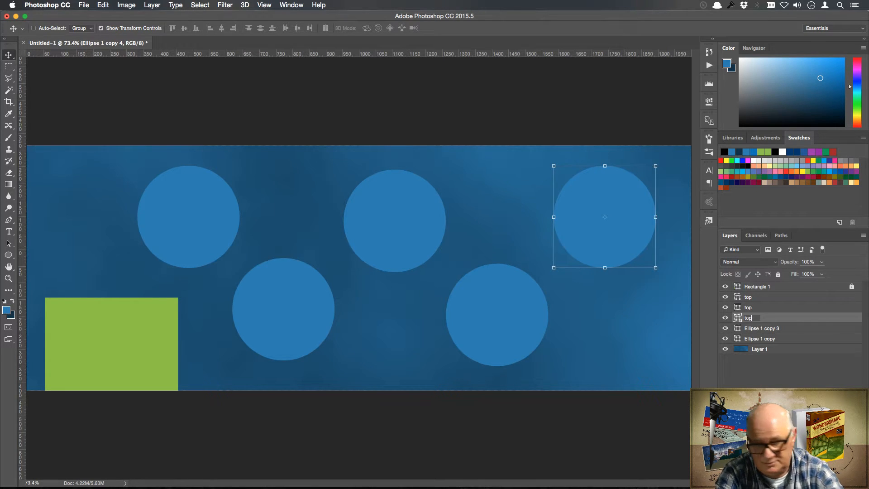
key(Tab)
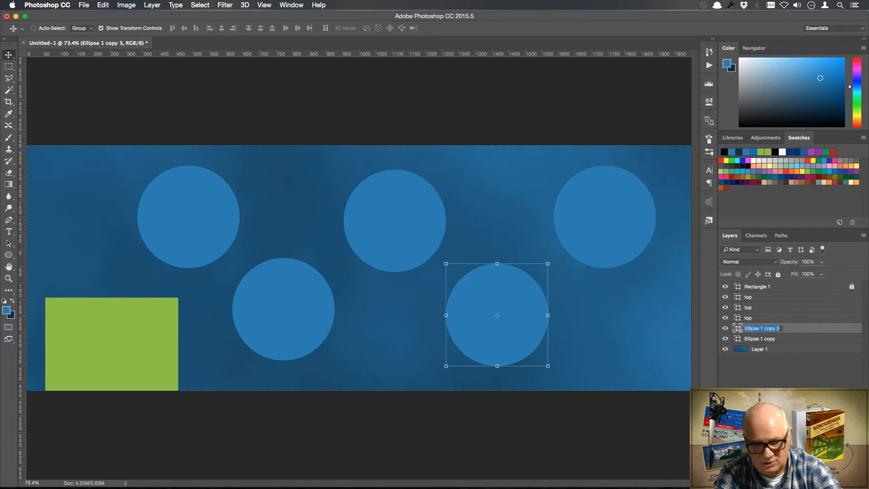
Step: Rename both lower-row circle layers as bottom
text(botto)
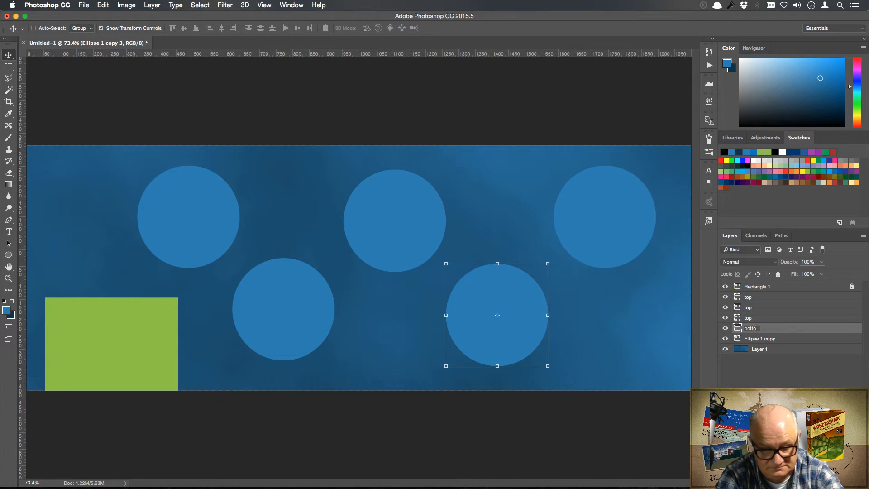
text(m)
key(Tab)
text(bo)
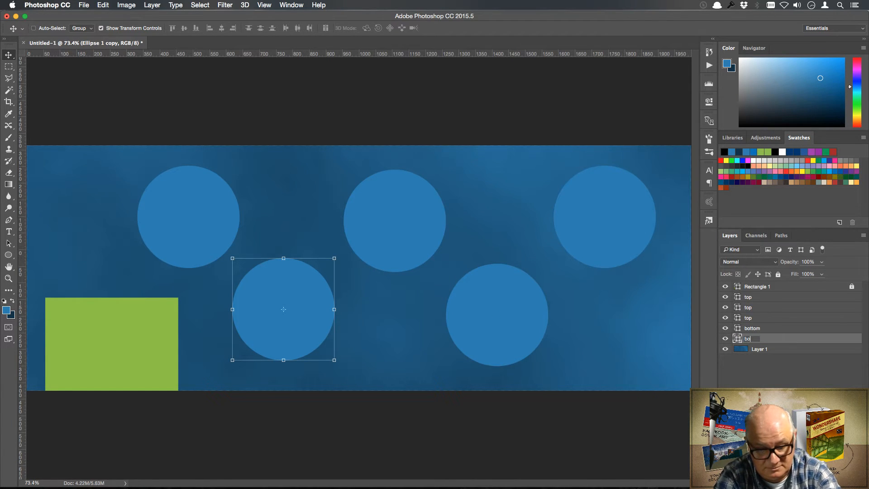
text(ttom)
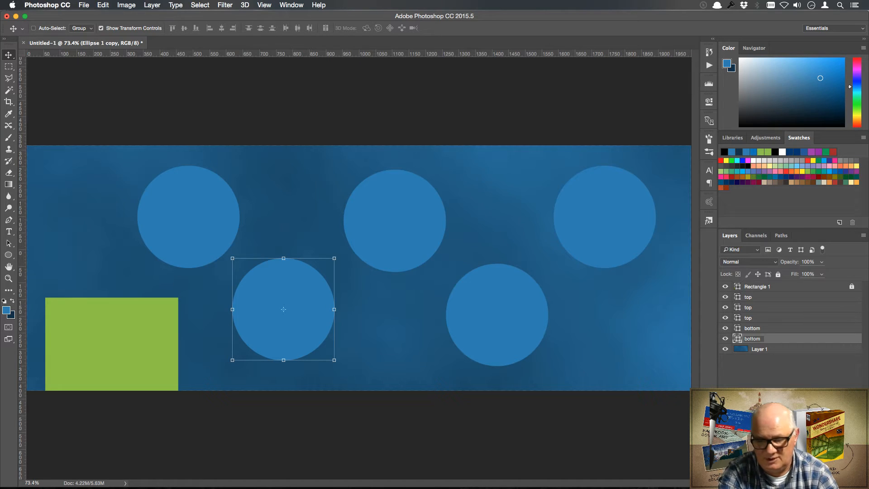
key(Return)
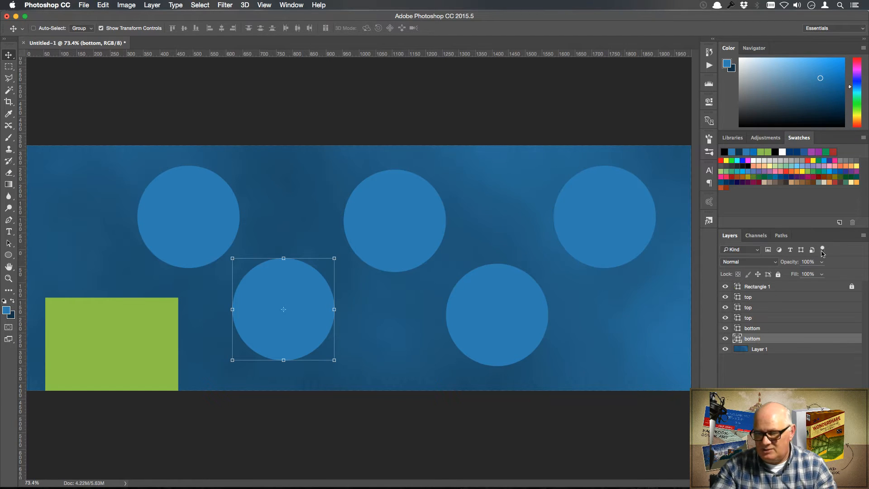
Step: Toggle the green rectangle's visibility to identify its layer, and rename that layer as Dead Zone
click(725, 287)
click(725, 286)
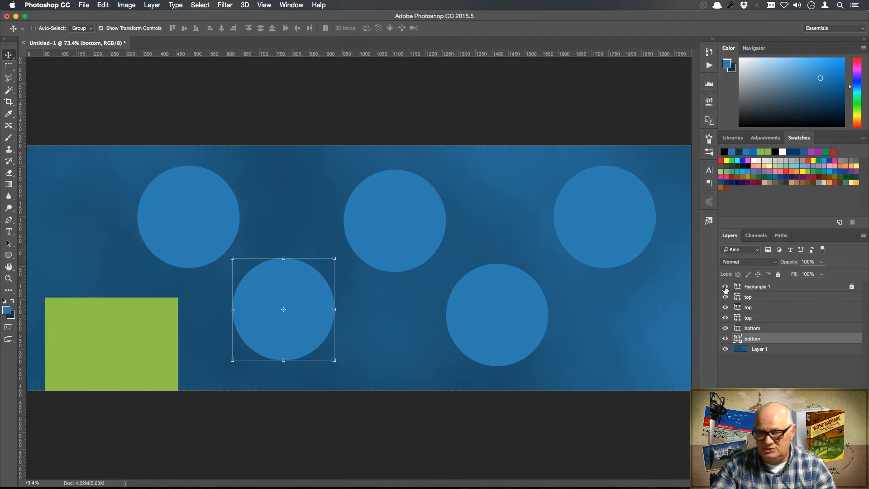
click(725, 287)
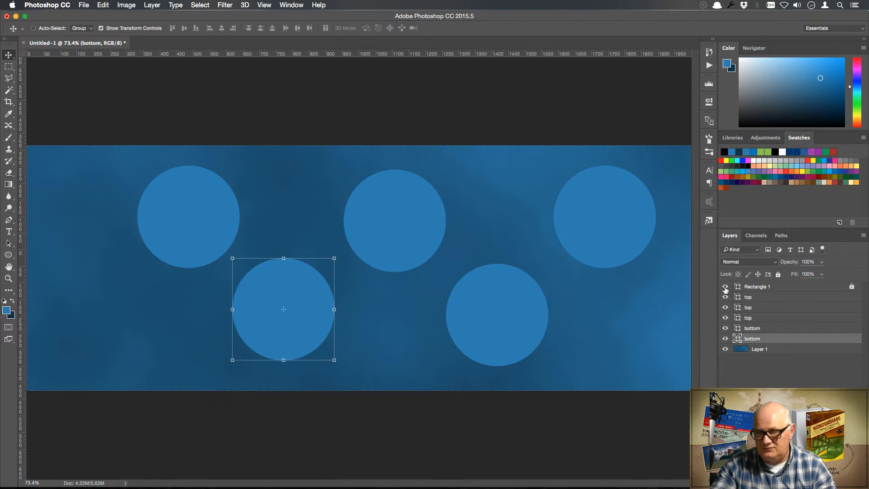
click(726, 286)
double_click(756, 287)
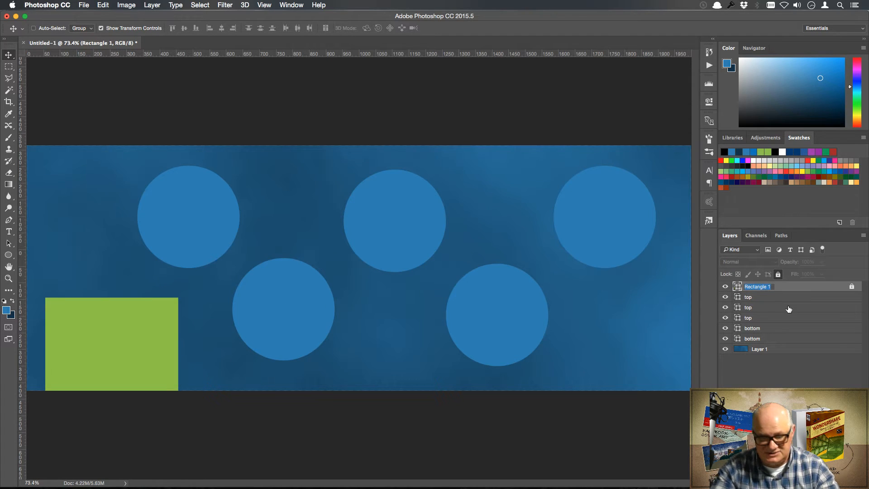
text(Dead)
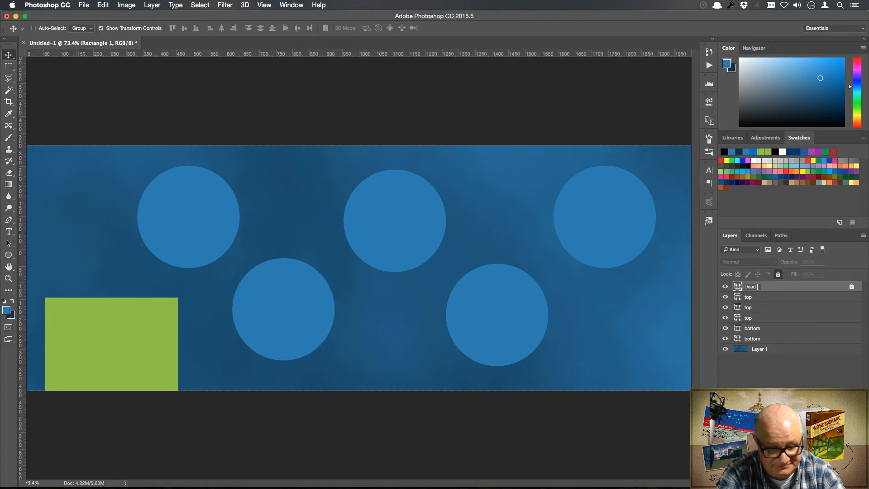
text( Zo)
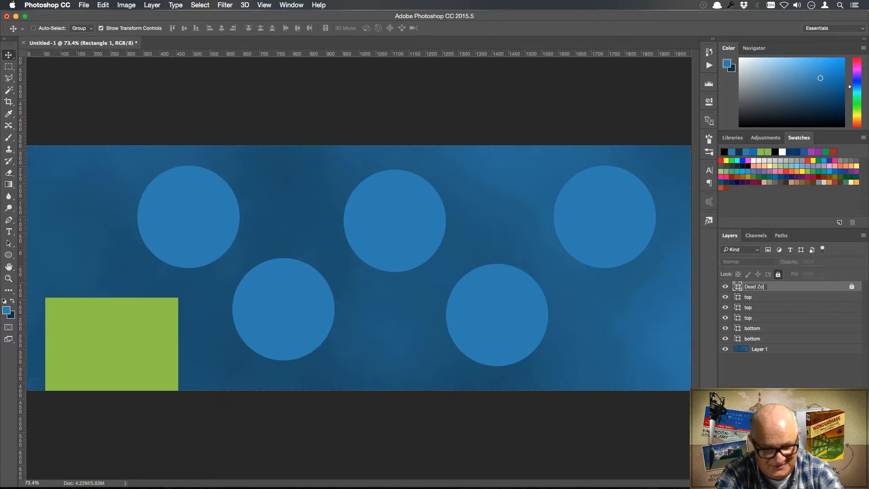
text(ne)
key(Return)
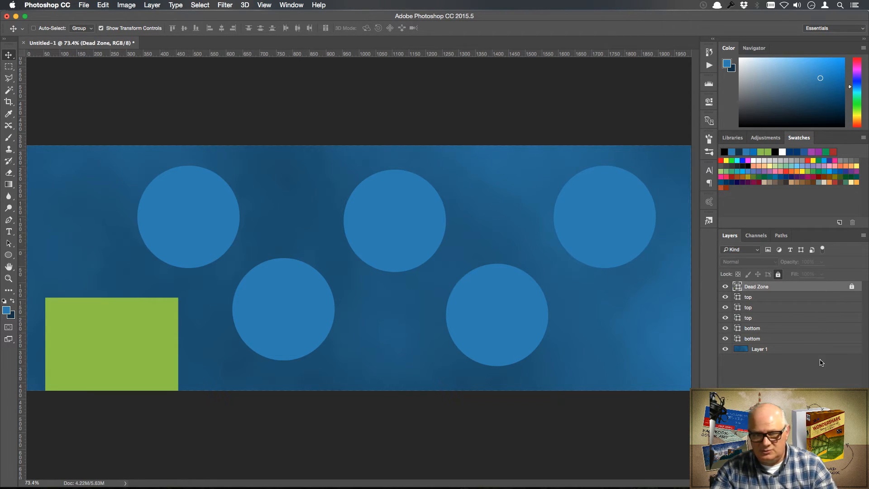
Step: Align the top edges of the three top circles and distribute them evenly by their horizontal centers
click(772, 299)
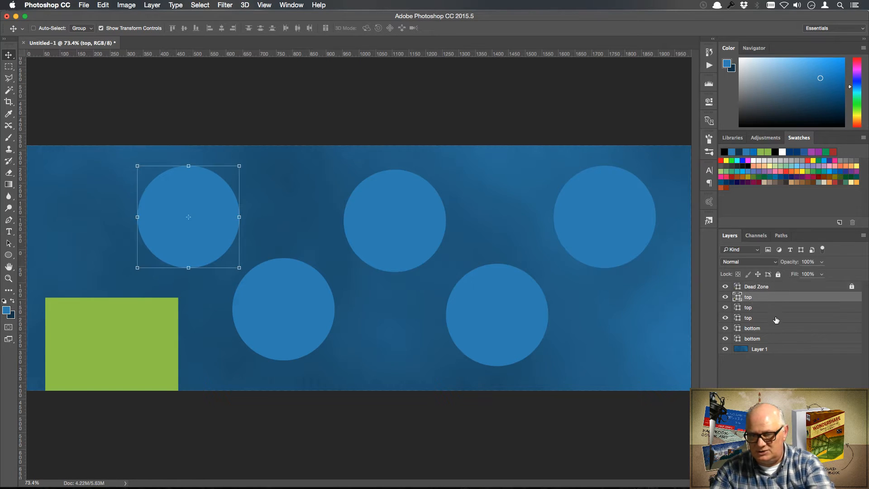
shift+click(774, 318)
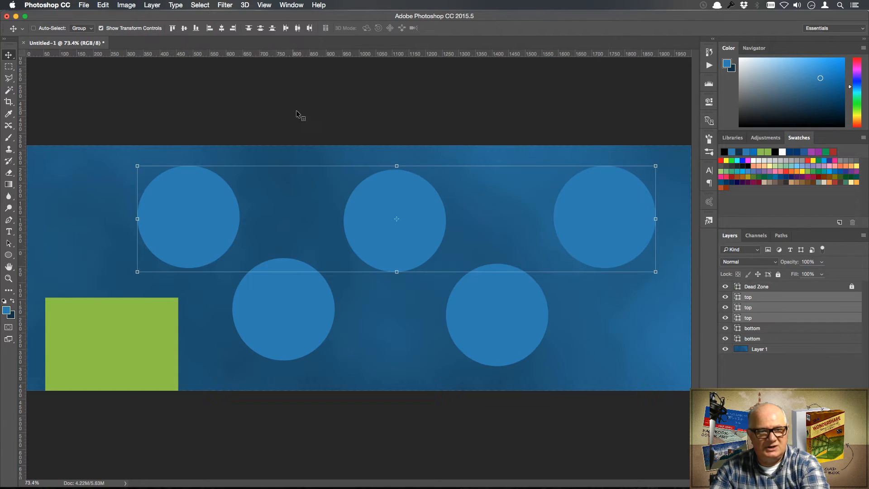
click(153, 5)
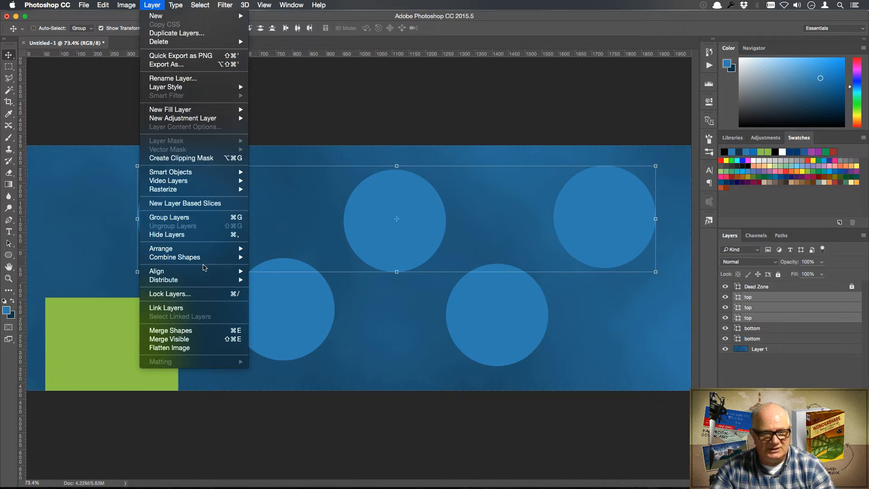
mouse_move(206, 272)
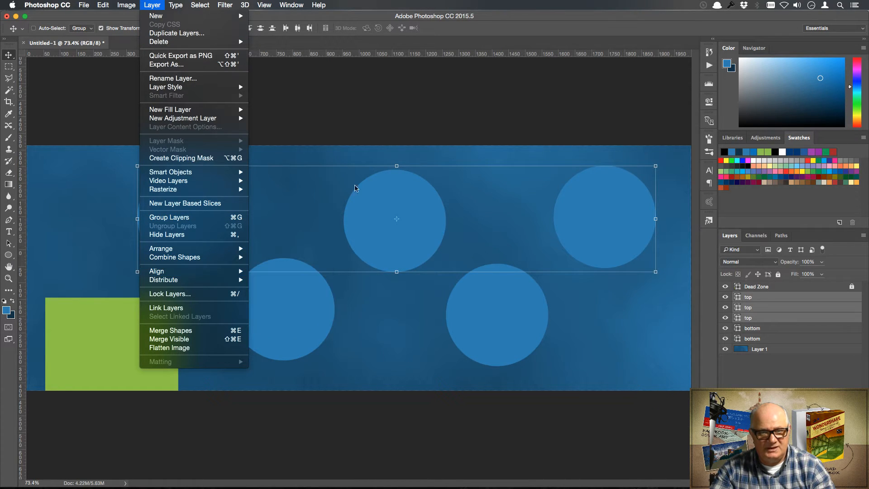
click(538, 19)
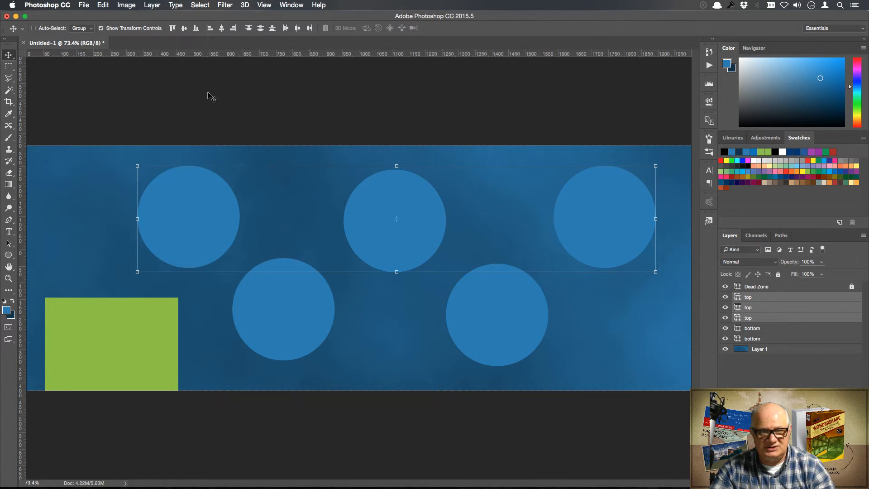
click(172, 28)
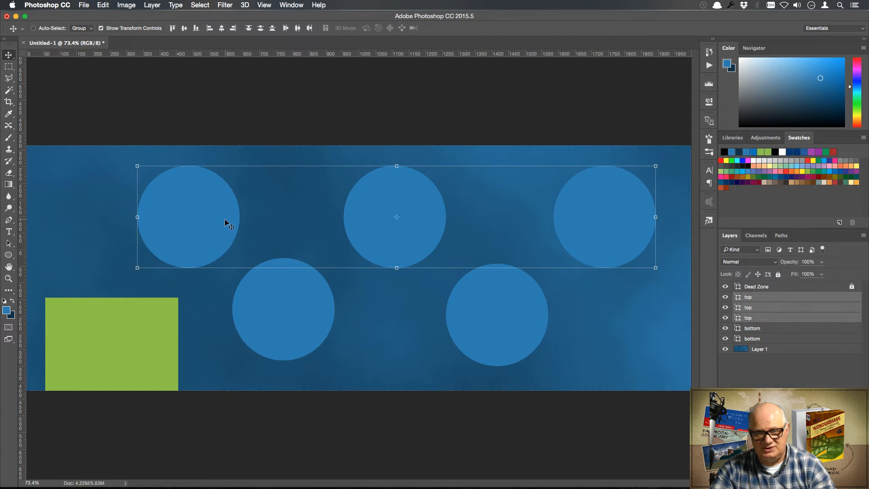
click(297, 28)
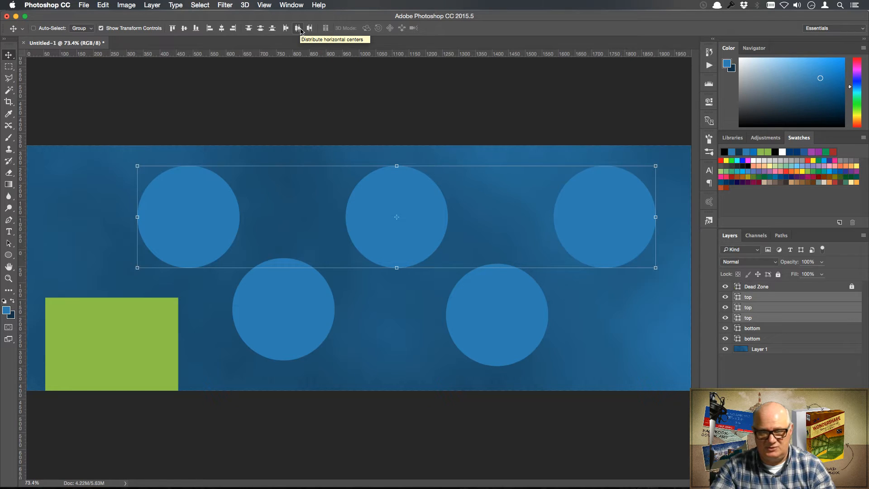
Step: Align the bottom edges of the two bottom circles and shift the pair slightly right, centring it beneath the upper row
click(802, 329)
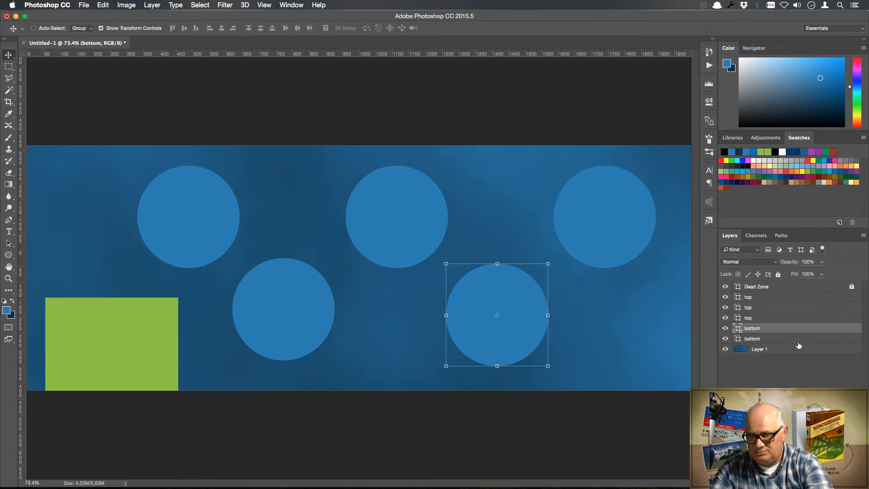
shift+click(798, 343)
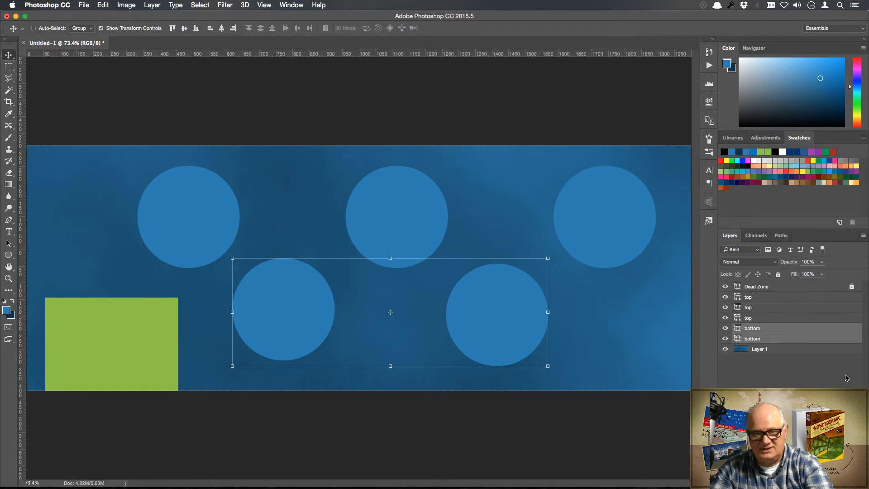
click(196, 29)
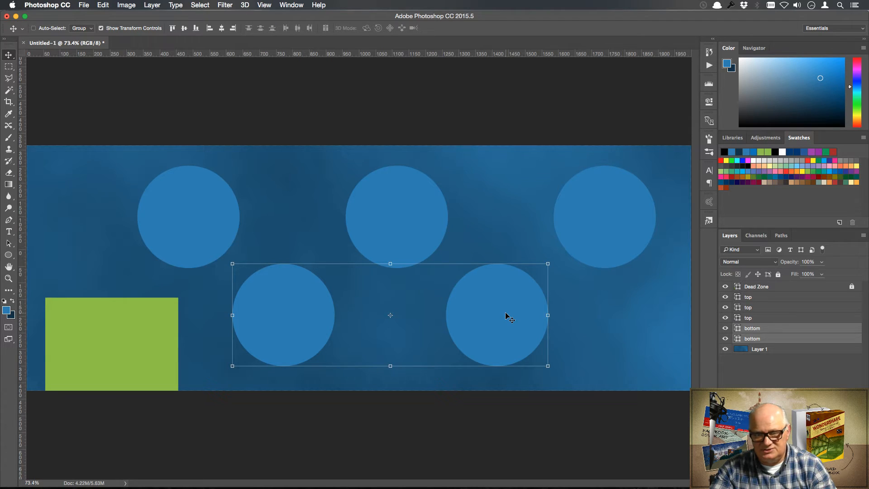
mouse_move(505, 311)
mouse_down()
mouse_move(497, 316)
mouse_move(515, 314)
mouse_up()
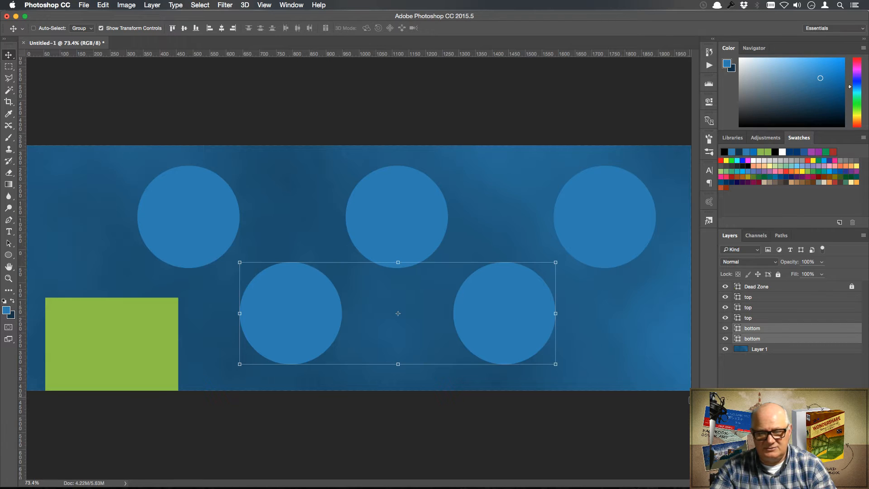
Step: Nudge the right-hand lower circle 20 px left to even out its spacing, and deselect it
click(768, 371)
click(766, 331)
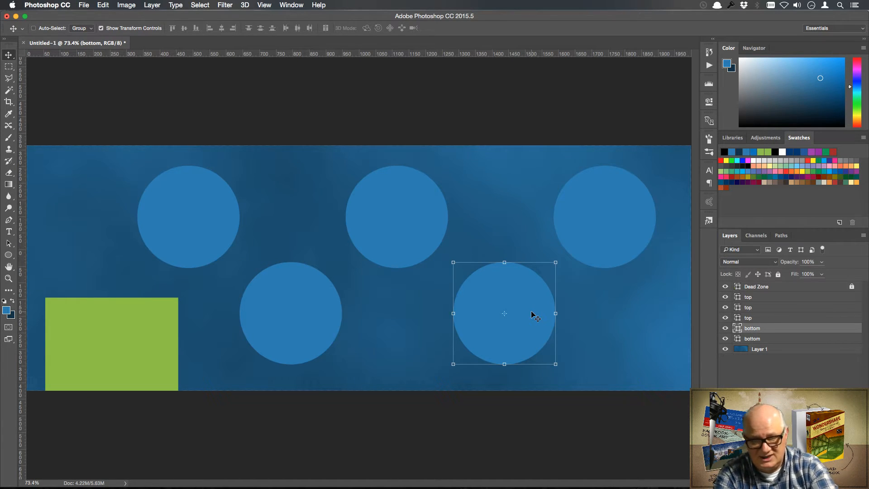
key(shift+Left)
key(shift+Left)
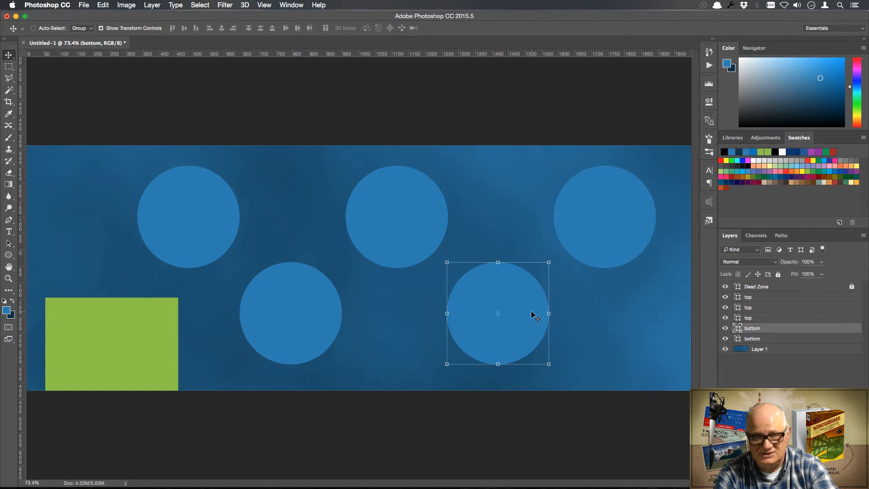
click(778, 383)
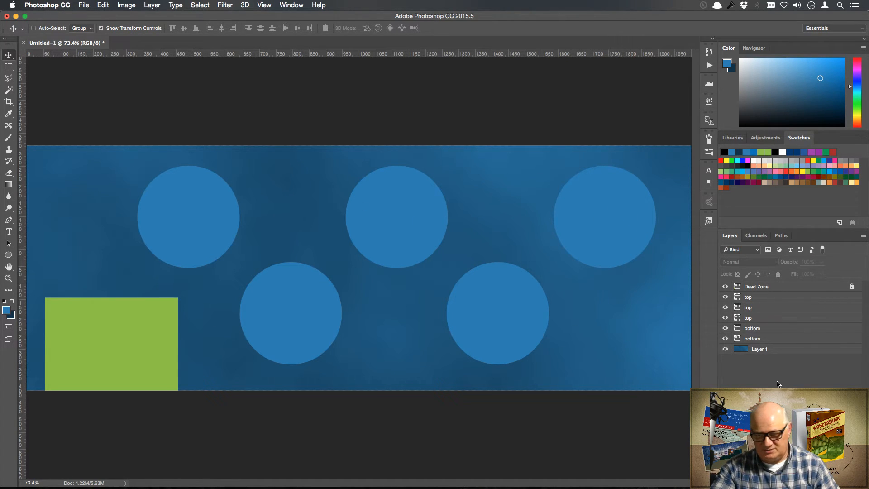
Step: Look through the JPG folder inside Google Drive's Finished Artwork folder without opening any file
click(85, 6)
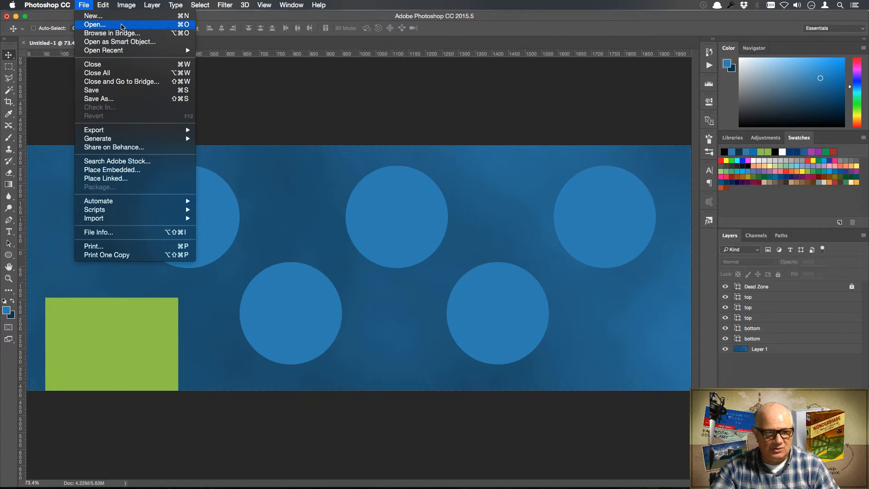
click(122, 26)
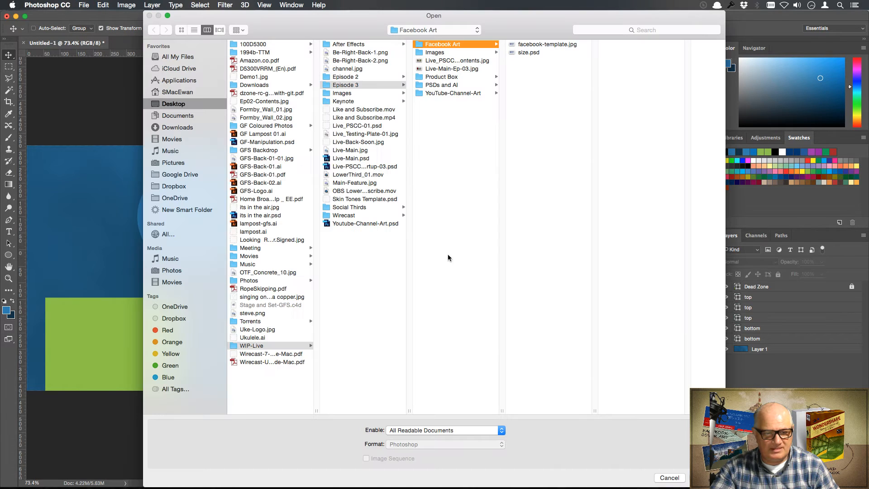
click(183, 175)
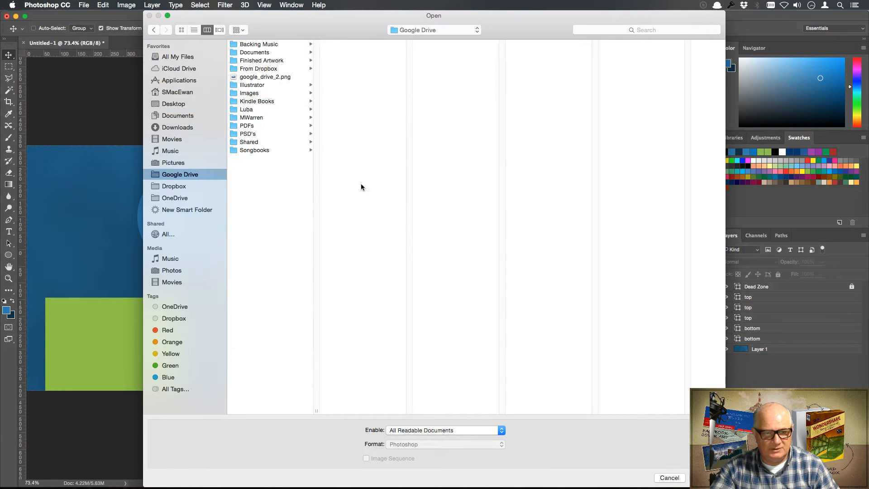
click(271, 60)
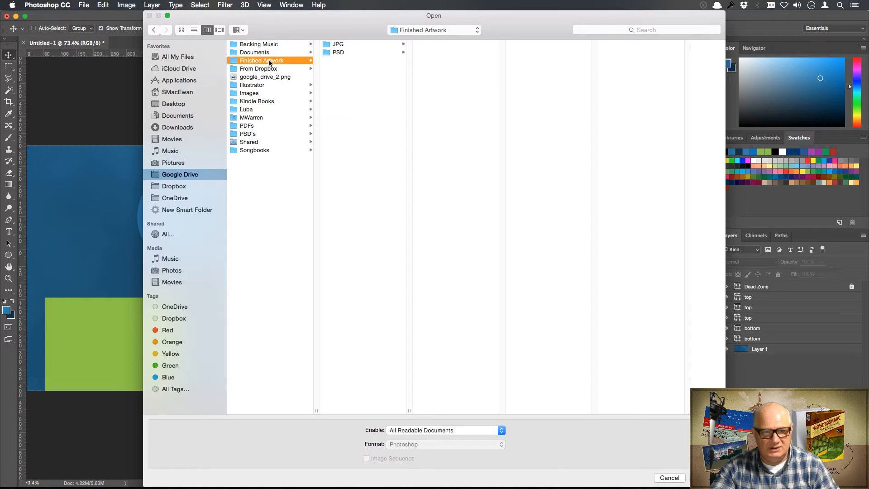
click(343, 44)
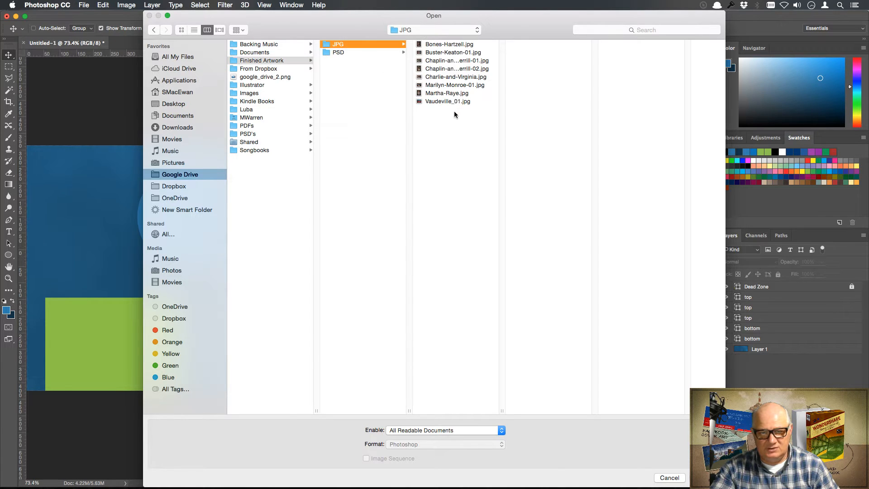
click(676, 482)
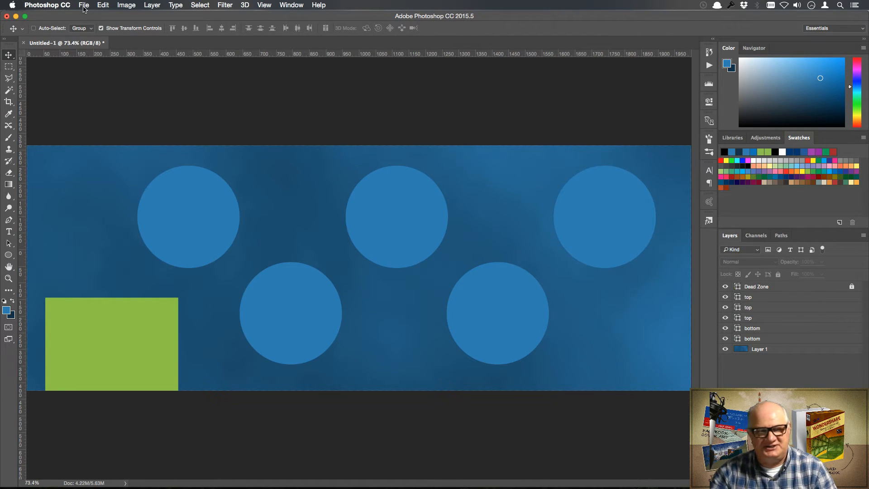
Step: Load all the JPG images from Bones-Hartzell.jpg to Vaudeville_01.jpg into one layered document with Load Files into Stack
click(84, 6)
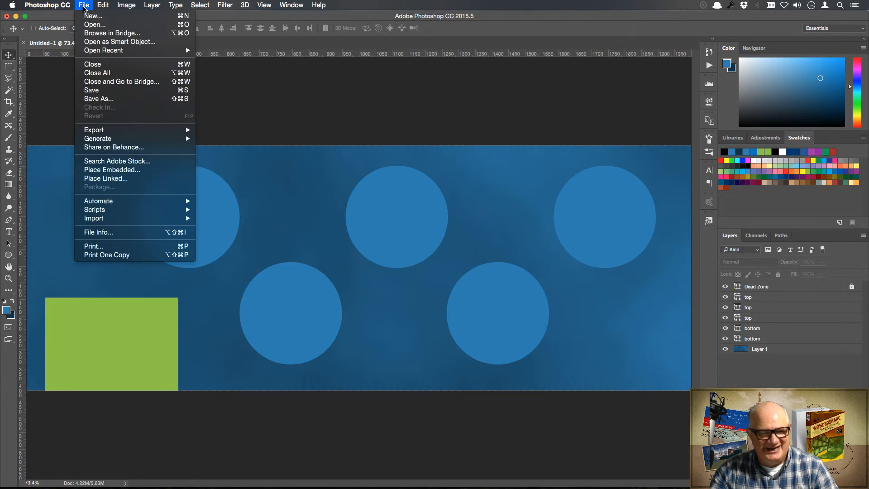
mouse_move(150, 211)
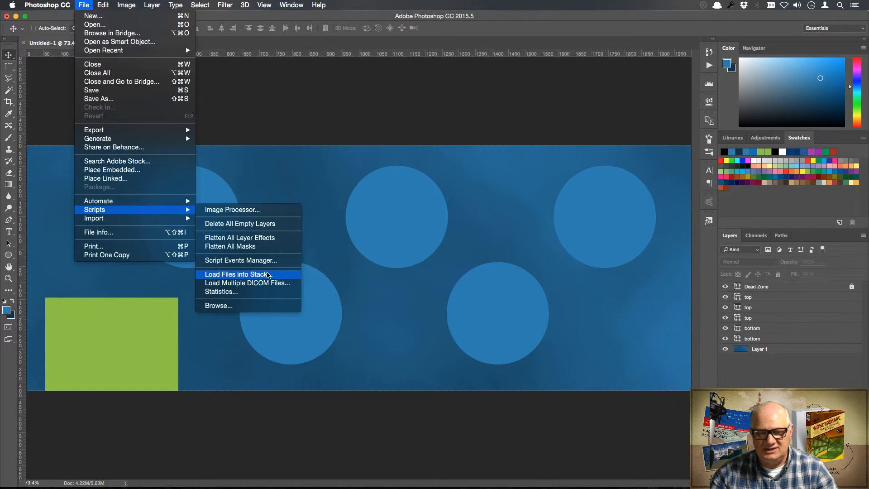
click(267, 275)
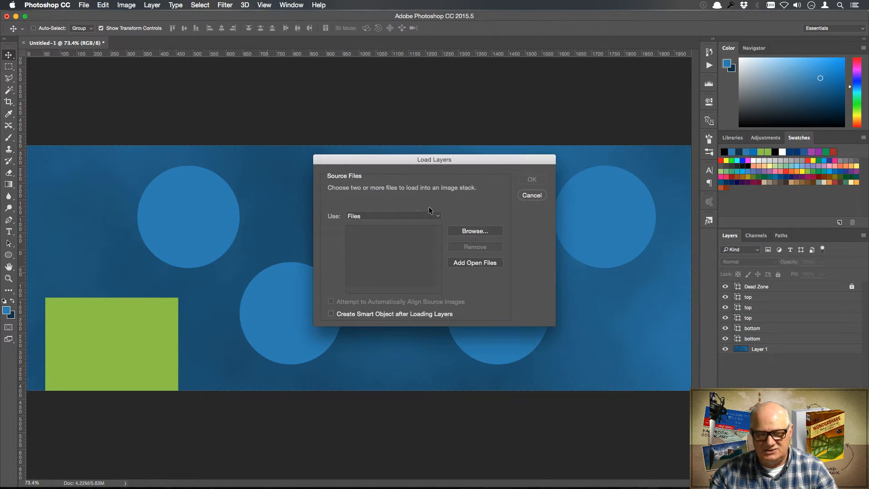
click(480, 233)
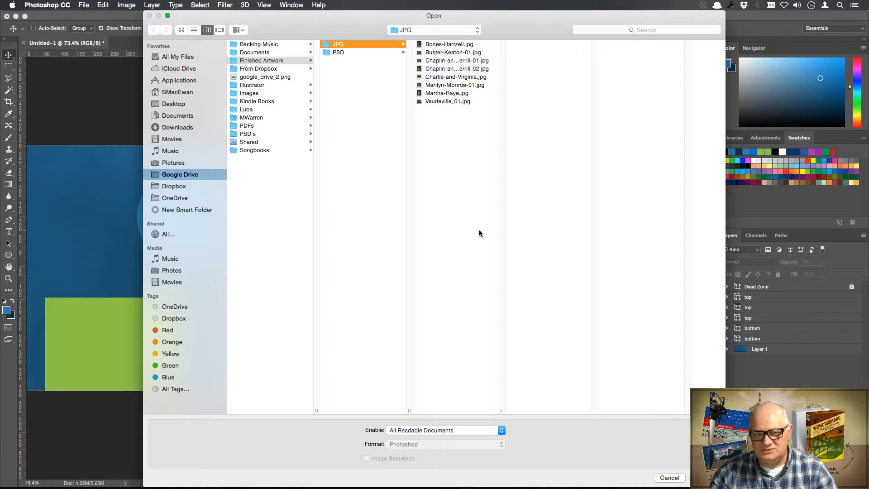
click(448, 45)
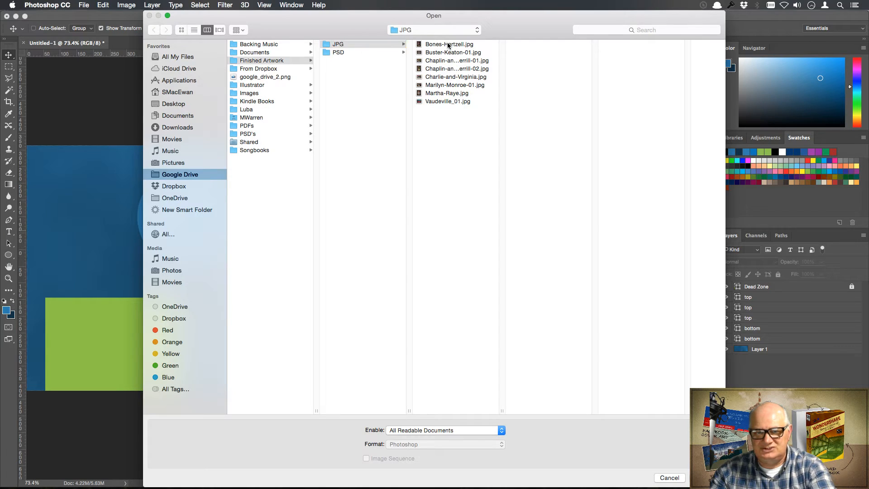
shift+click(454, 100)
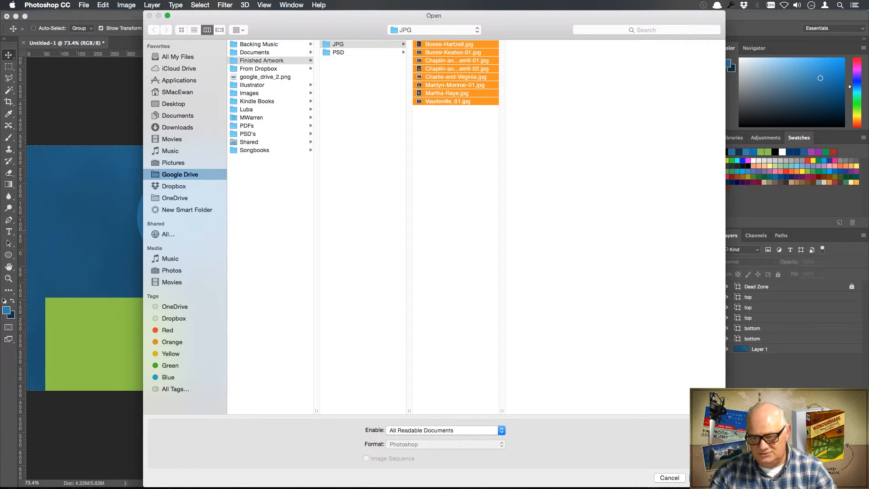
key(Return)
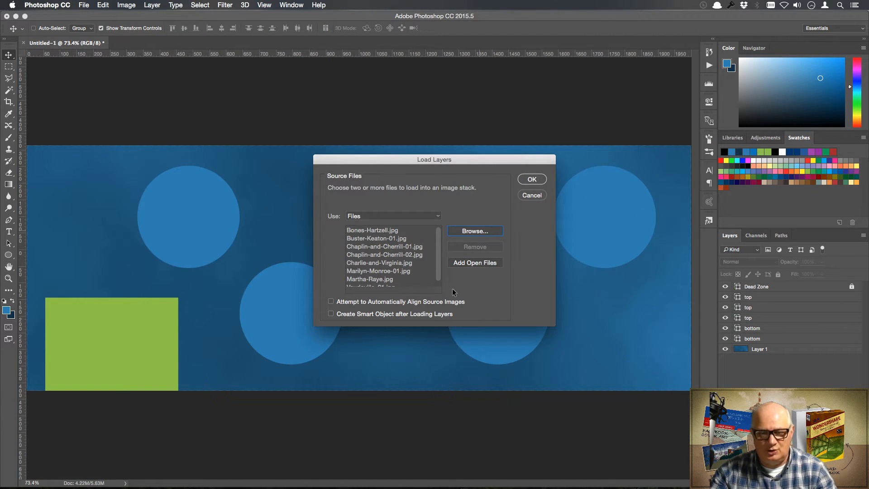
click(531, 178)
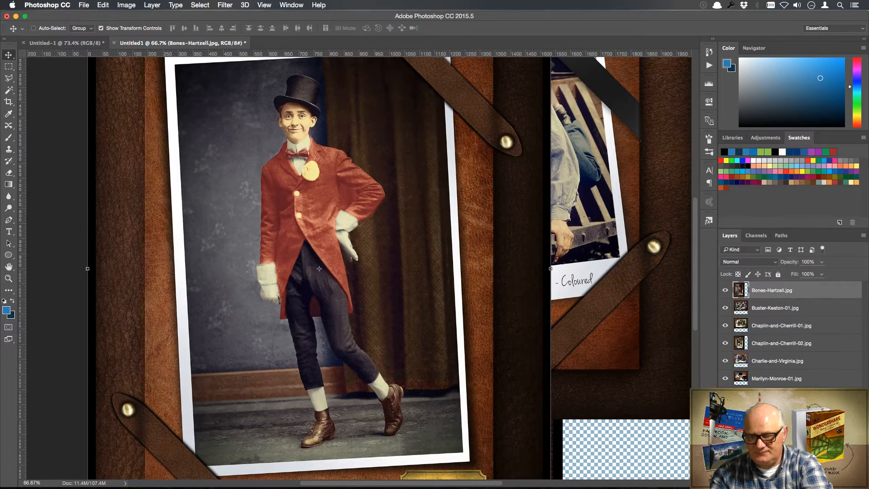
Step: Select the Vaudeville_01.jpg layer, hide all layers above it, and shift its artwork down and slightly right
click(769, 466)
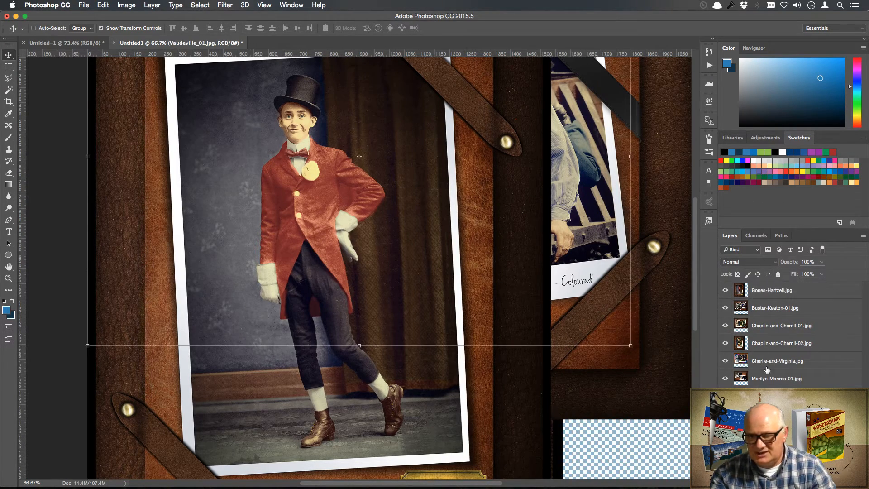
drag(725, 291, 732, 394)
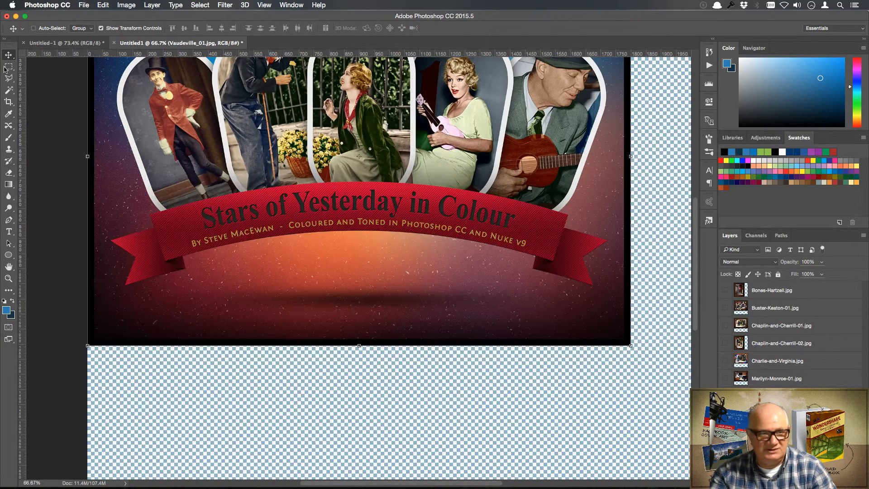
drag(319, 152, 360, 271)
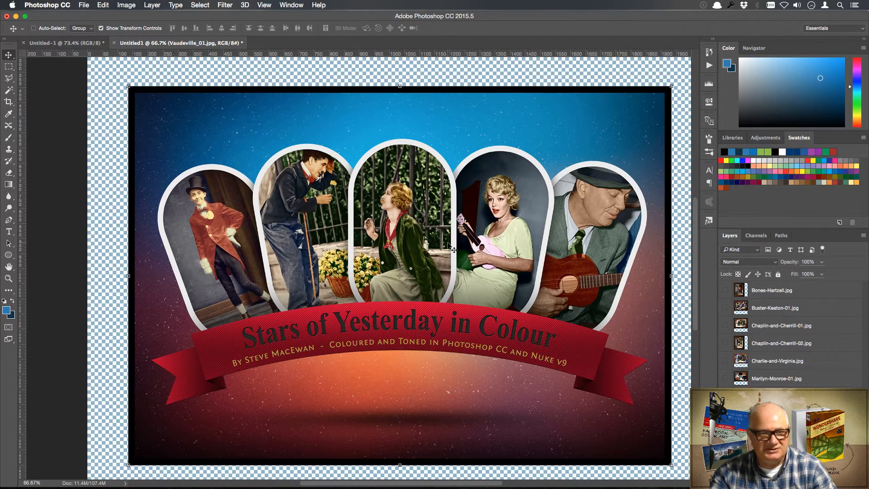
Step: Try bringing the Vaudeville_01.jpg layer straight into the Untitled-1 document, from the canvas and from the layer list, undoing each attempt
drag(454, 256, 106, 54)
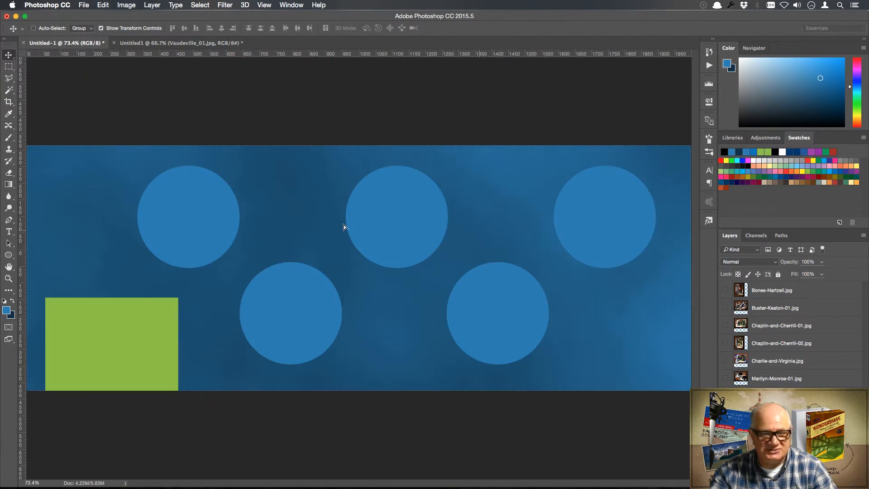
drag(343, 225, 343, 225)
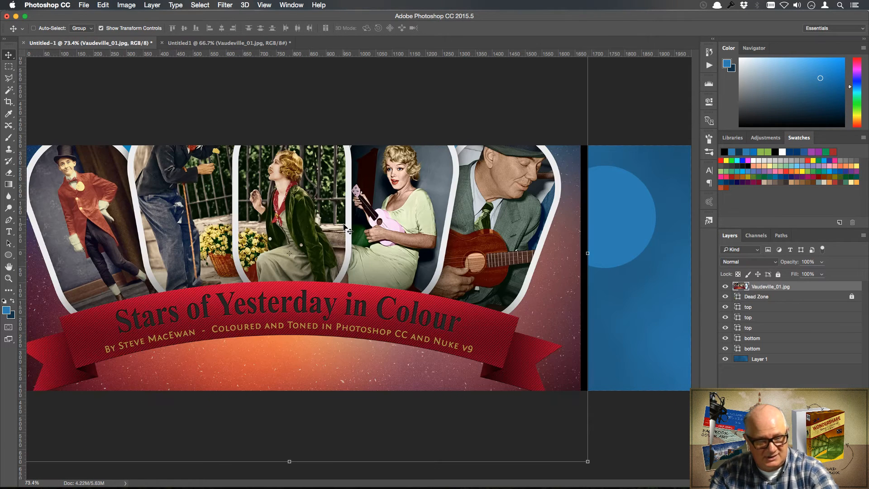
key(super+z)
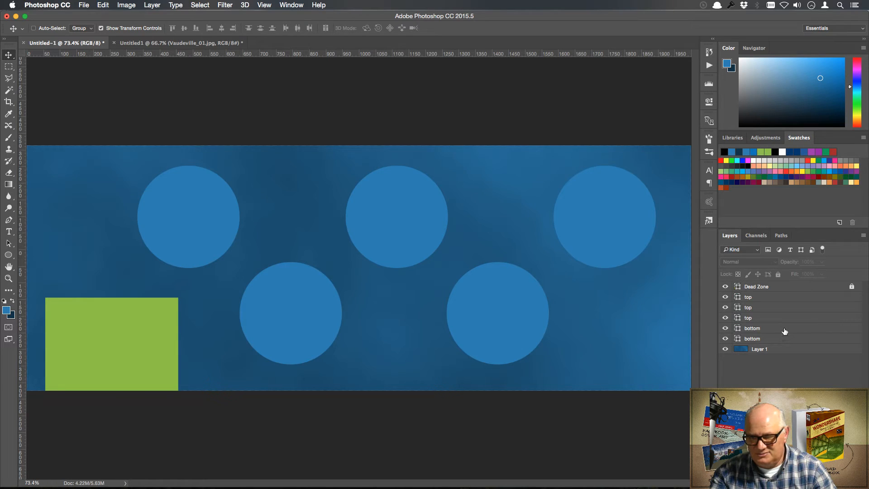
click(181, 42)
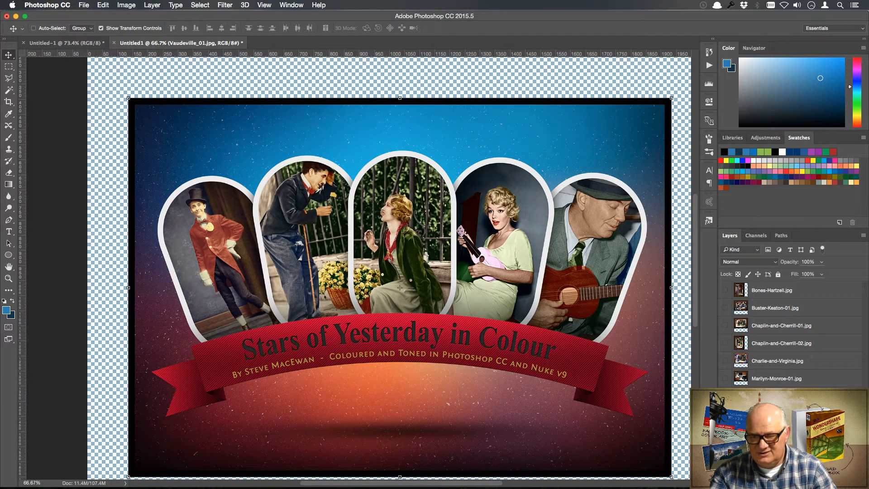
drag(724, 393, 363, 254)
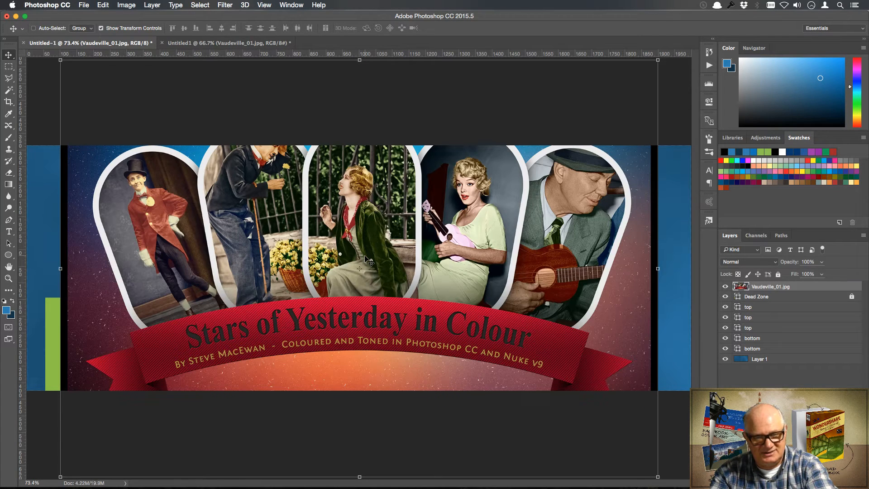
key(super+z)
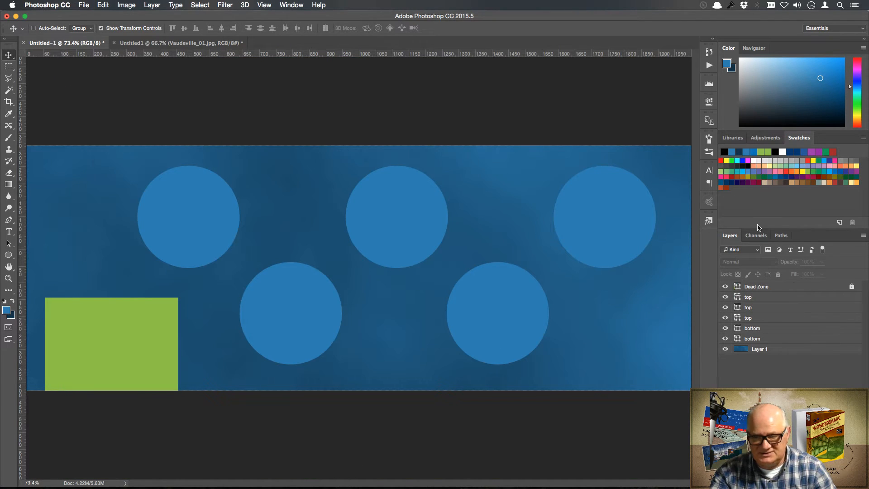
Step: Duplicate the Vaudeville_01.jpg layer from the image stack into the Untitled-1 document
click(200, 43)
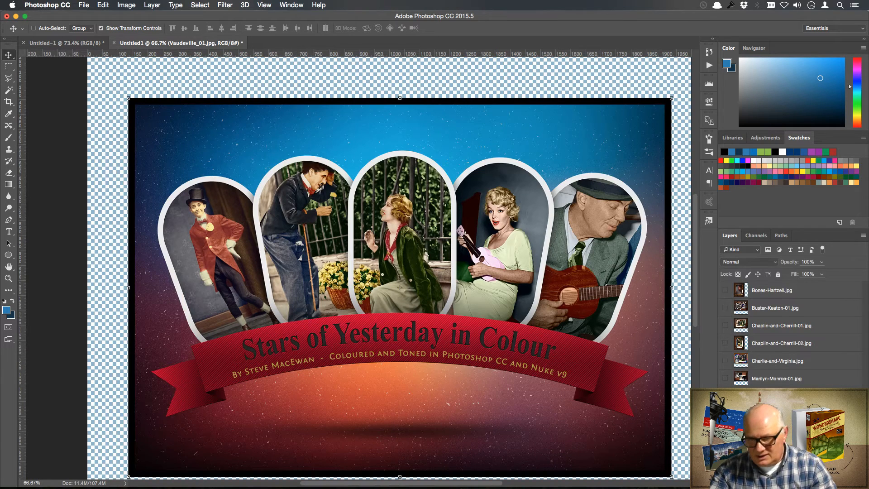
right_click(788, 431)
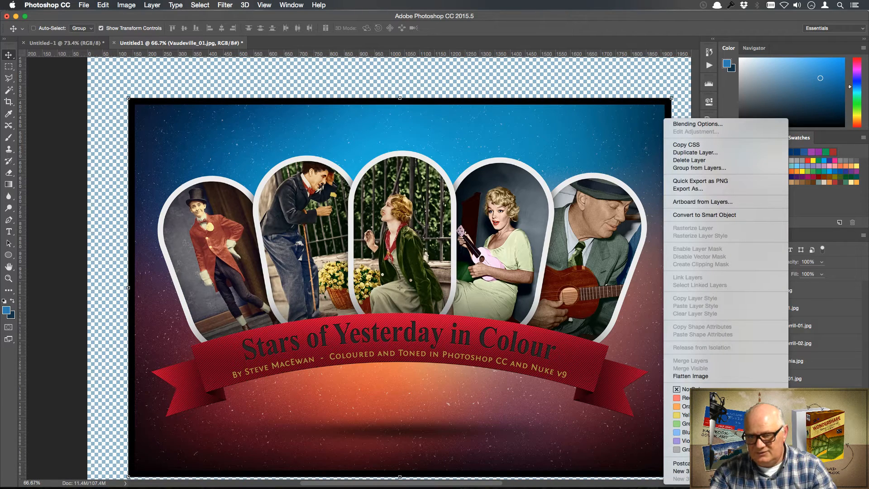
click(715, 152)
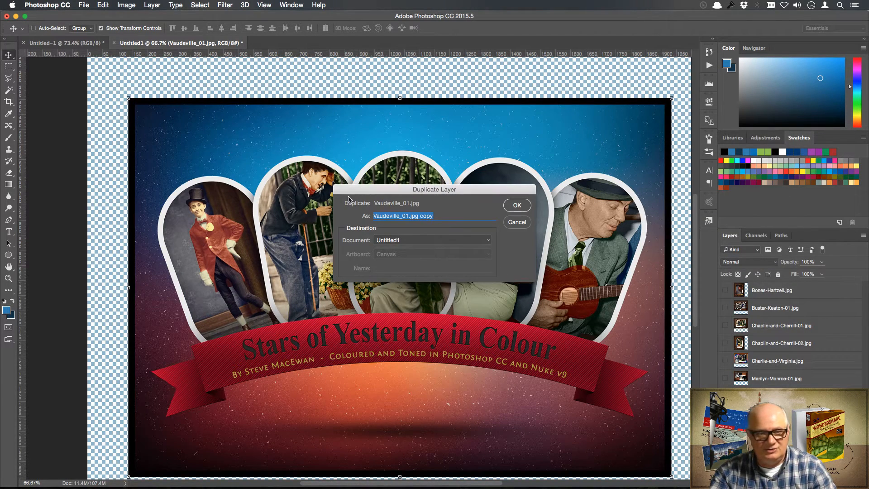
click(491, 244)
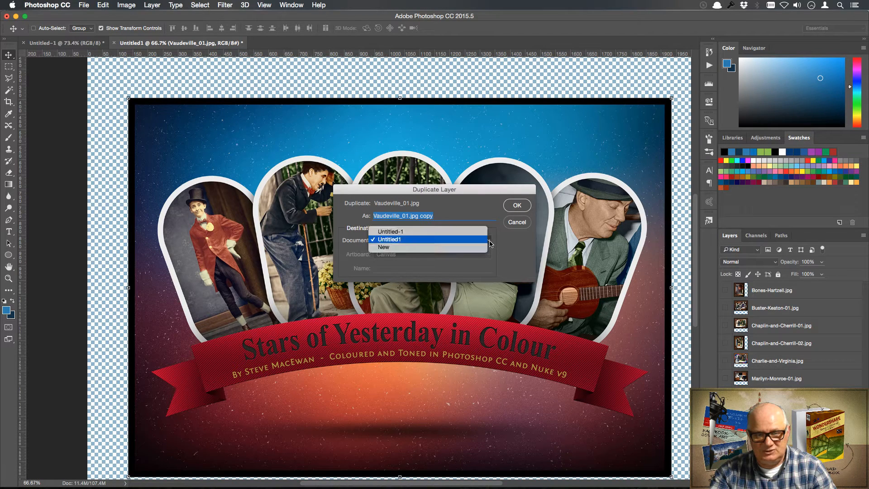
click(455, 231)
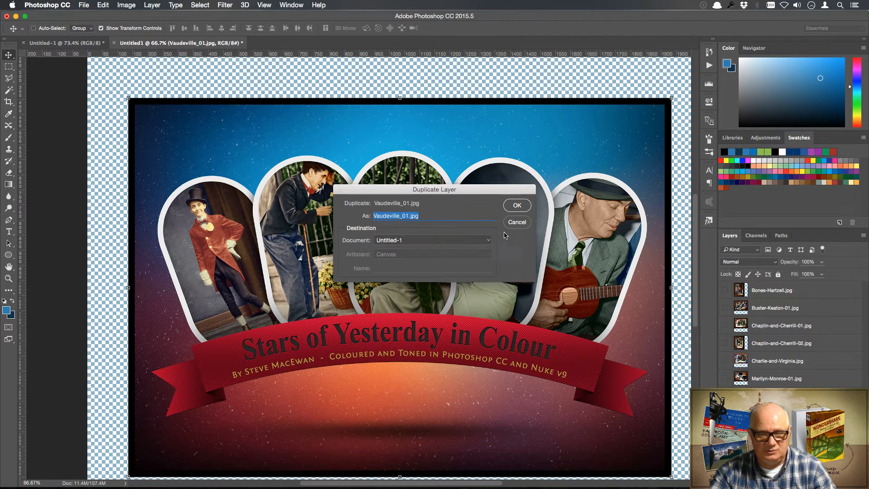
click(517, 206)
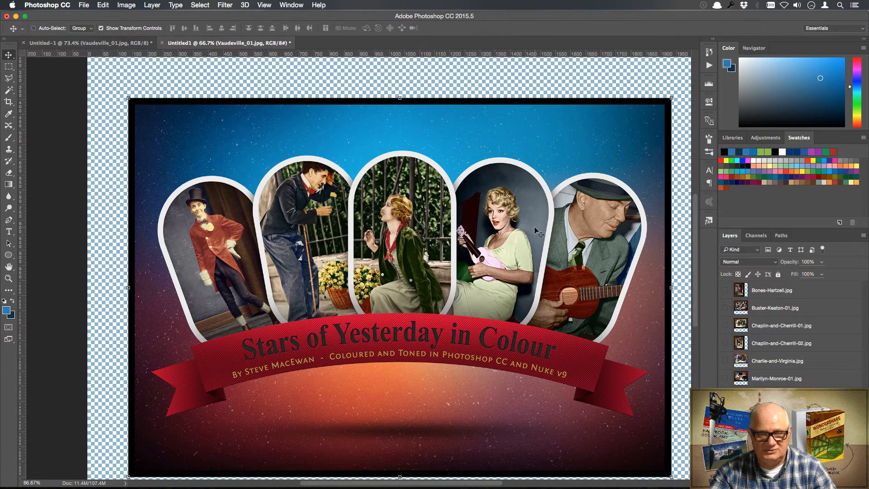
Step: In the Untitled-1 document, move the Vaudeville_01.jpg artwork up so it lies over the middle of the cover
click(100, 43)
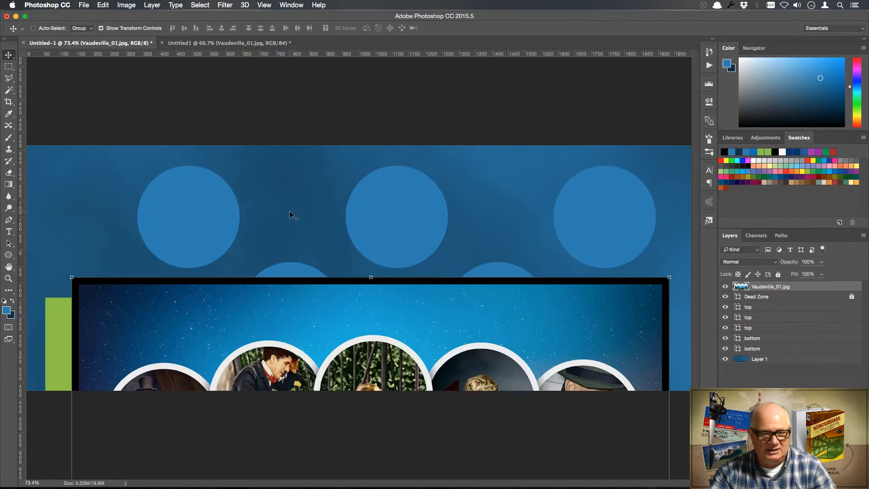
drag(396, 345, 393, 157)
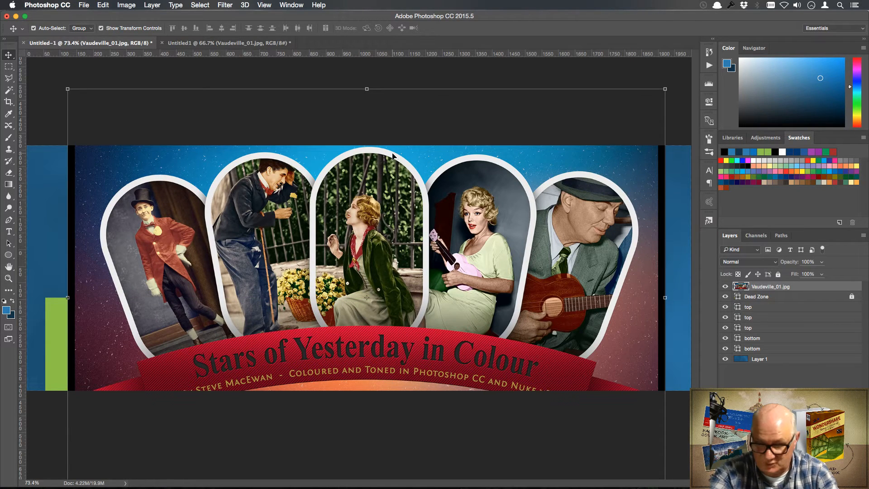
key(super+minus)
key(super+minus)
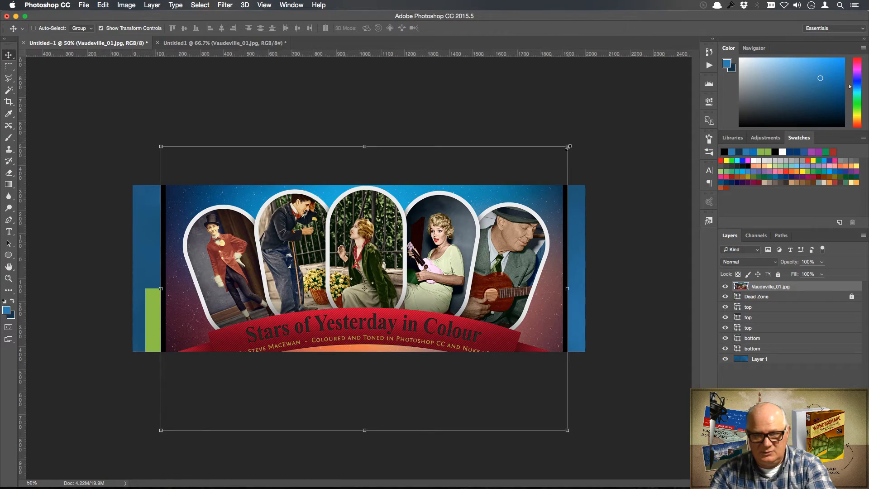
Step: Enlarge the Vaudeville_01.jpg artwork slightly and centre it on the cover canvas vertically and horizontally
mouse_move(568, 147)
mouse_down()
mouse_move(595, 132)
mouse_move(576, 142)
mouse_up()
key(Return)
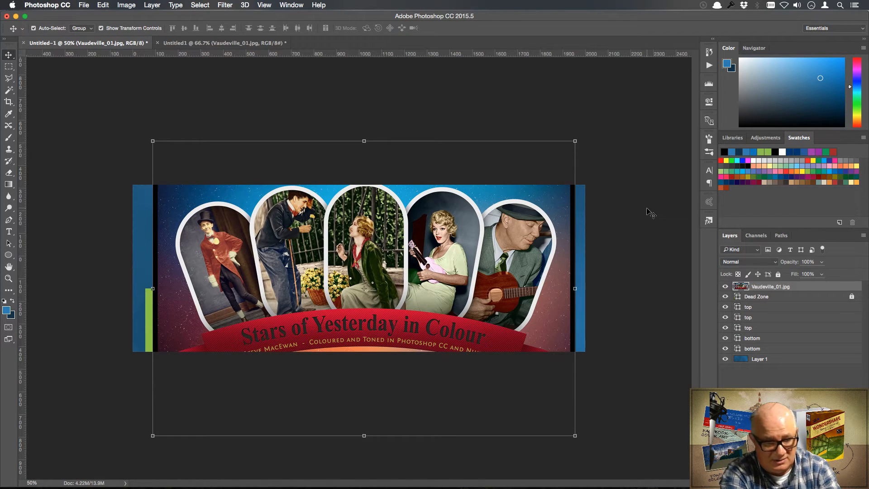
key(super+a)
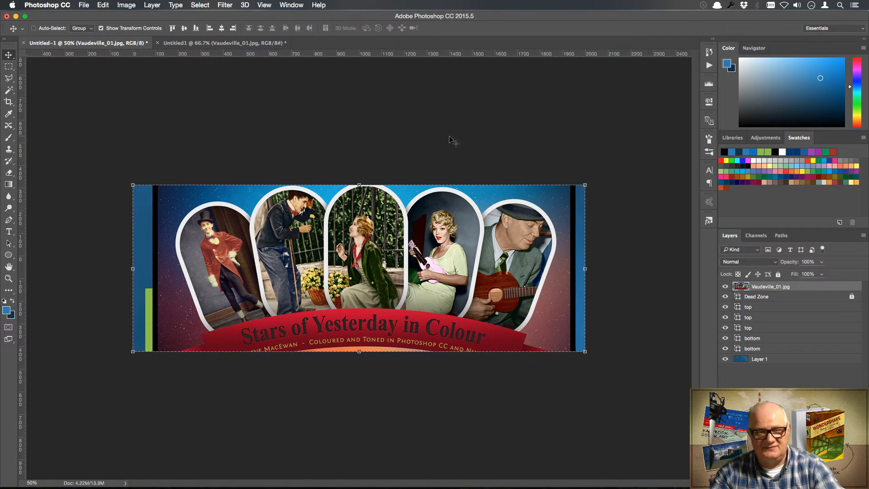
click(198, 5)
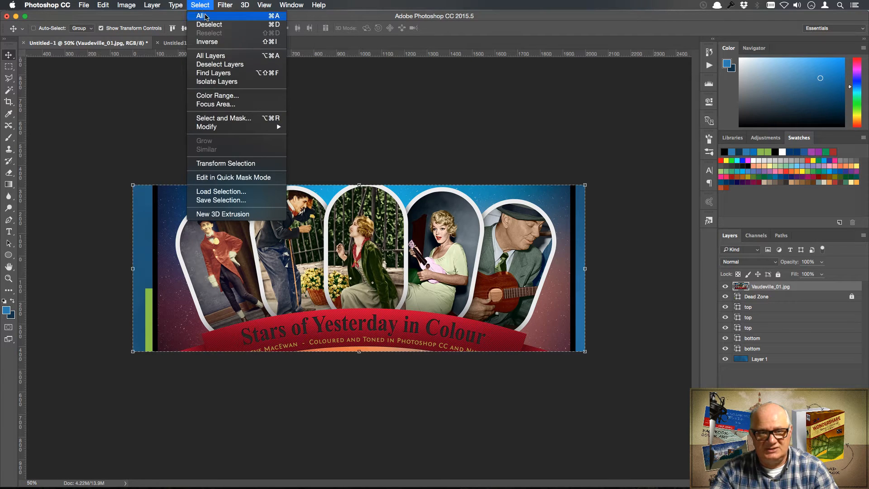
click(205, 17)
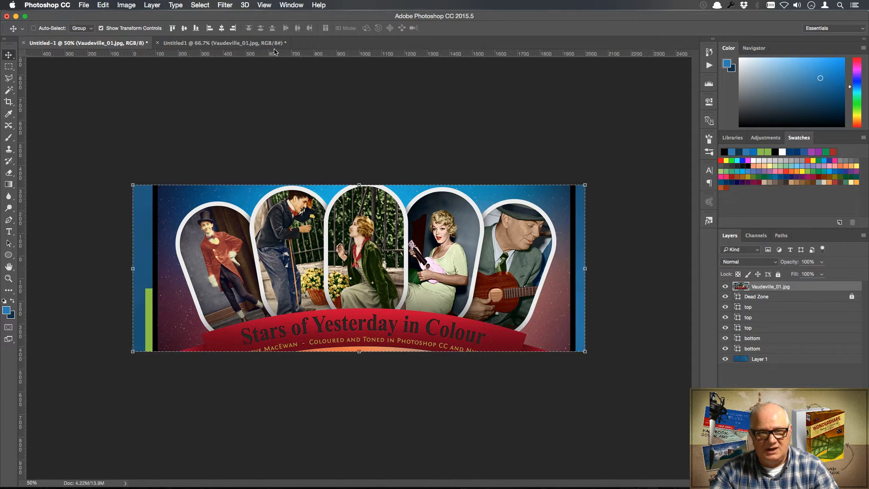
click(184, 28)
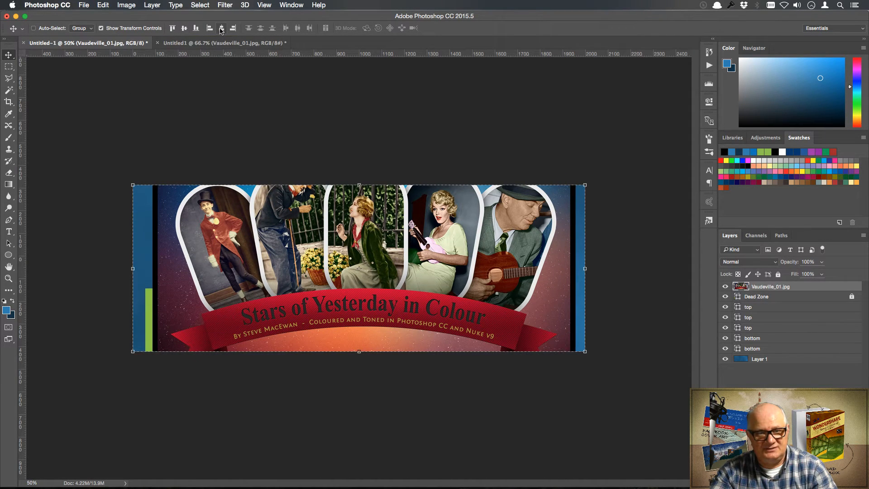
click(221, 28)
key(super)
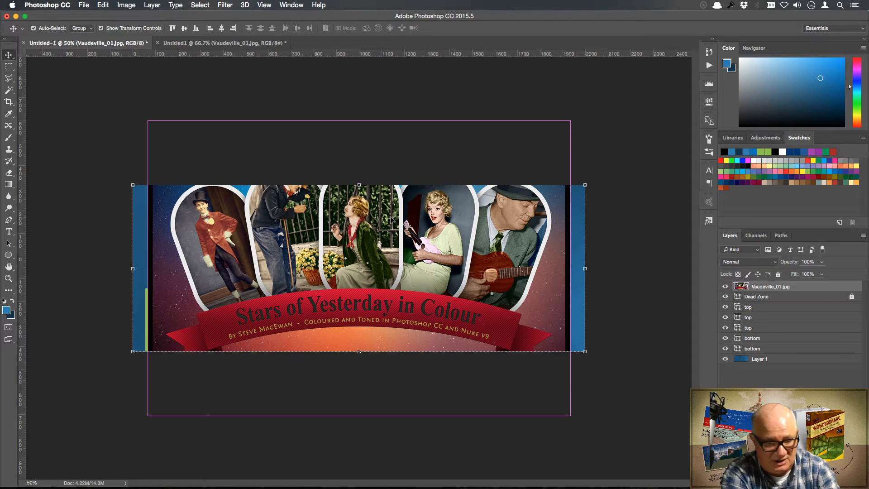
super+click(392, 219)
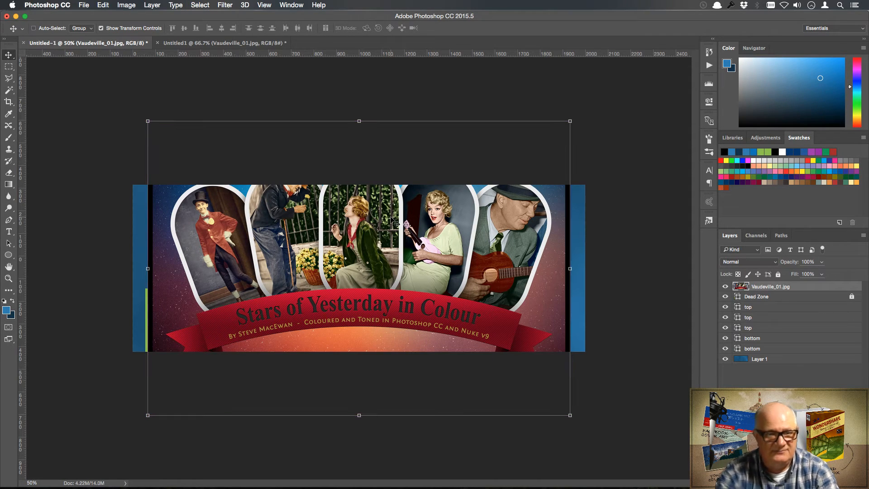
Step: Enlarge the Vaudeville_01.jpg artwork beyond both sides of the cover and shift it down so the framed figures fill the canvas
click(198, 5)
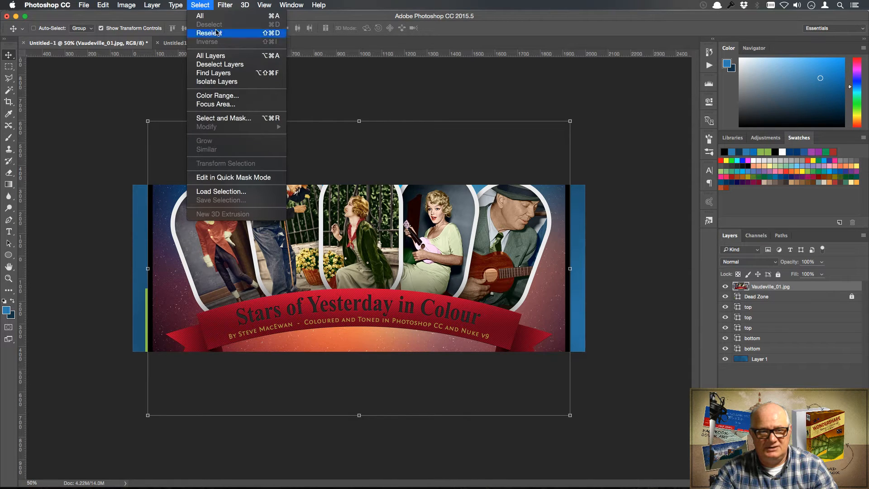
click(89, 111)
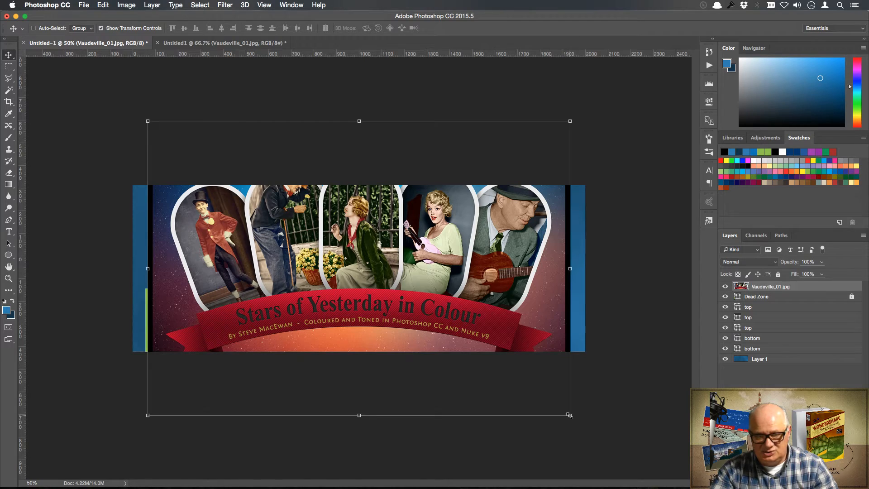
drag(570, 415, 630, 459)
drag(478, 254, 483, 312)
key(Return)
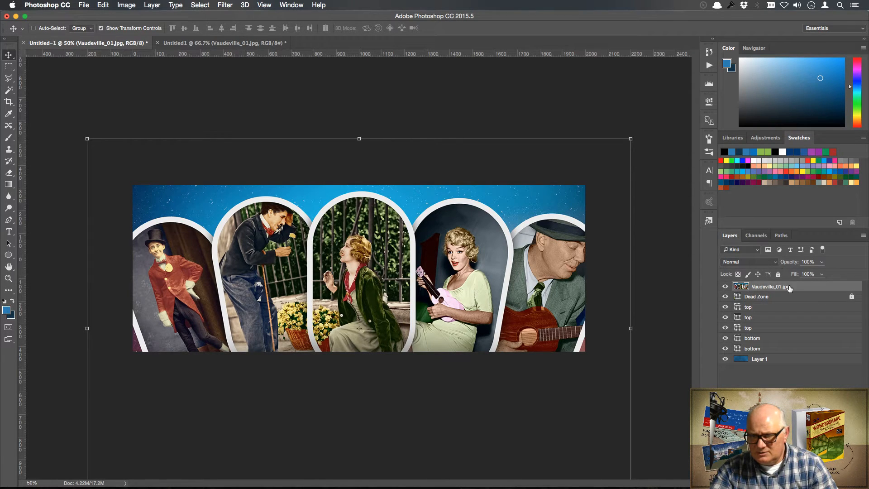
Step: Move the Vaudeville_01.jpg layer beneath the dead zone and circles, directly above Layer 1, and keep it selected
drag(798, 290, 801, 352)
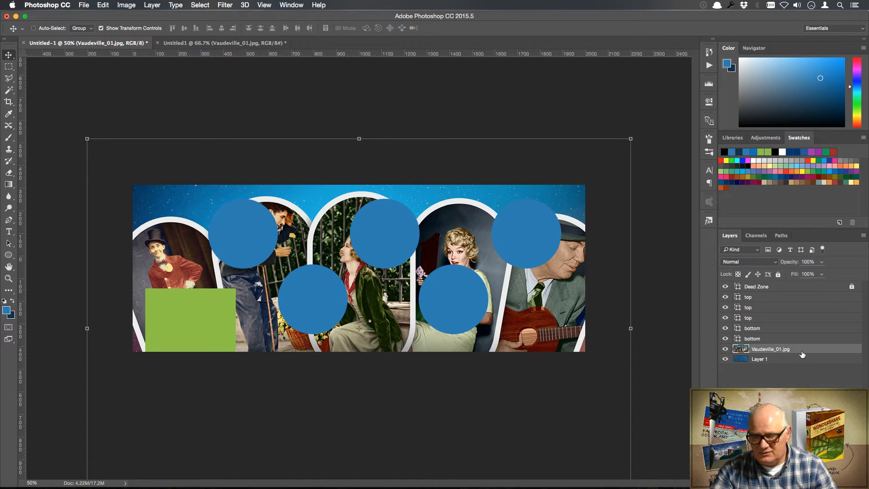
click(774, 361)
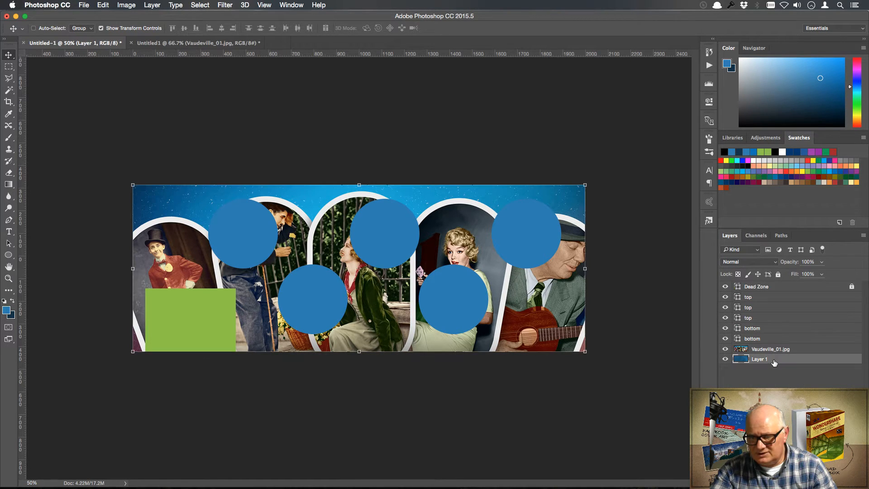
click(805, 351)
Step: Blend the Vaudeville_01.jpg layer in Soft Light mode with 36% opacity and 73% fill
click(776, 265)
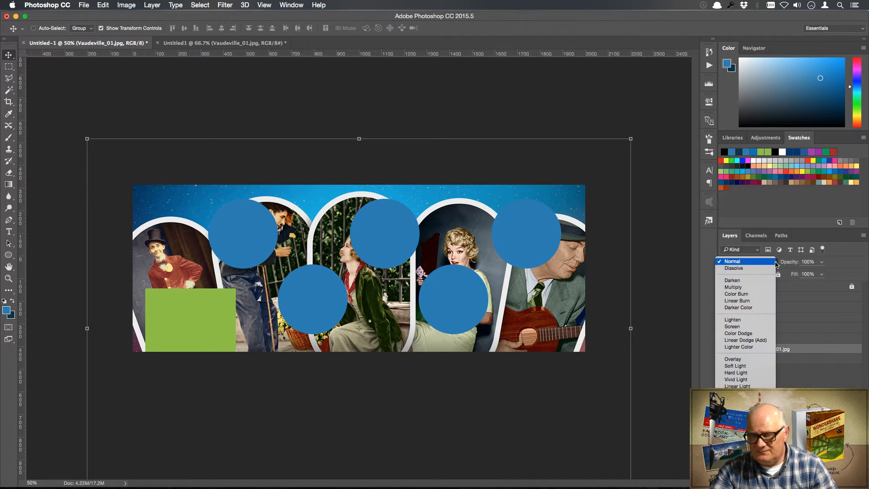
click(750, 367)
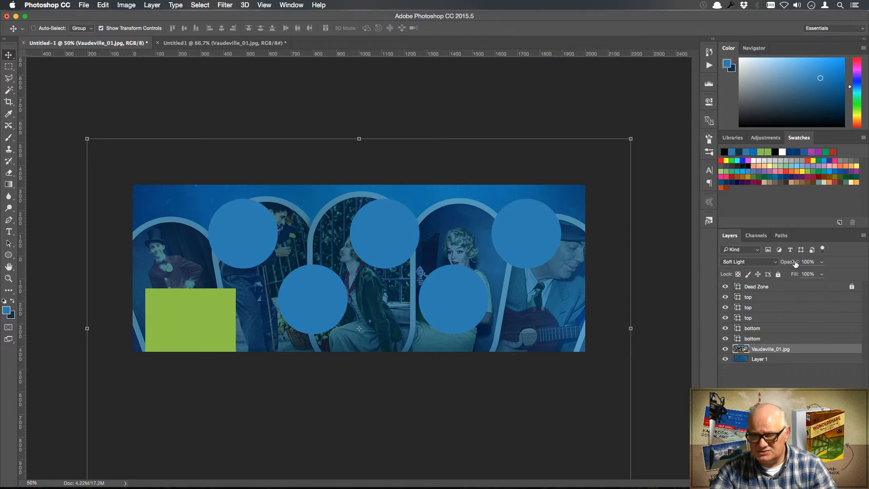
drag(796, 263, 780, 275)
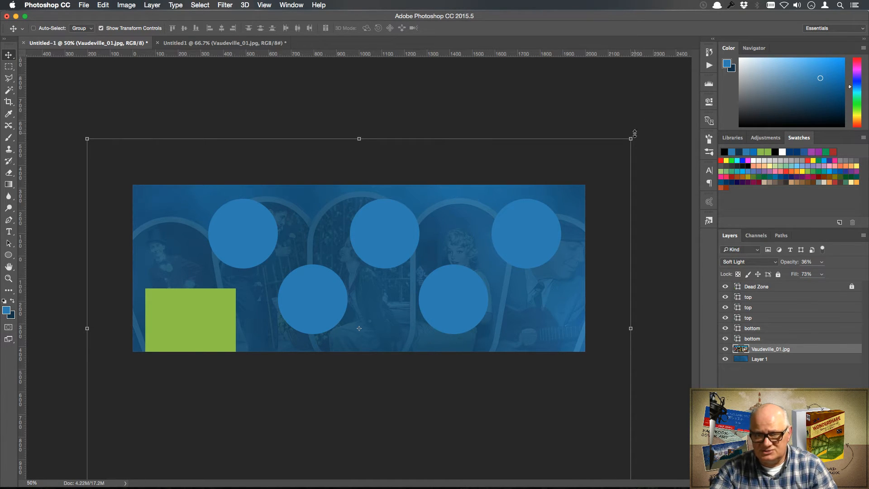
Step: Scale the Vaudeville_01.jpg artwork down to about 88% and nudge it up to Y 241 px
drag(633, 136, 601, 159)
key(shift+Up)
key(shift+Up)
key(shift+Up)
key(shift+Up)
key(shift+Up)
key(shift+Up)
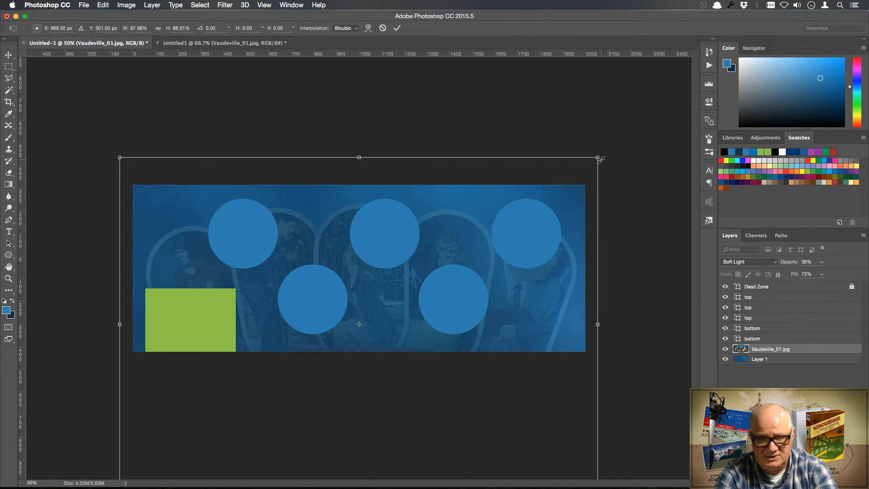
key(shift+Up)
key(shift+Up)
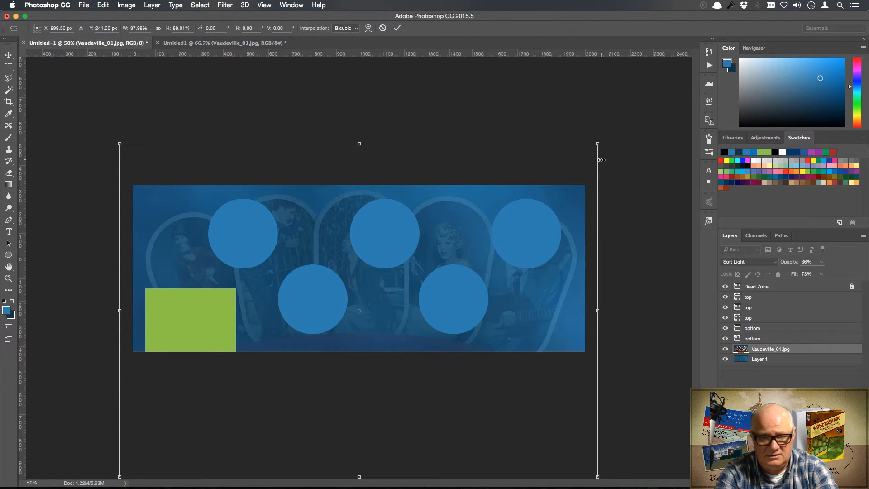
Step: Fine-tune the artwork's position in small nudges to X 999.50 px and Y 261 px, and apply the transform
key(shift+Right)
key(shift+Right)
key(shift+Right)
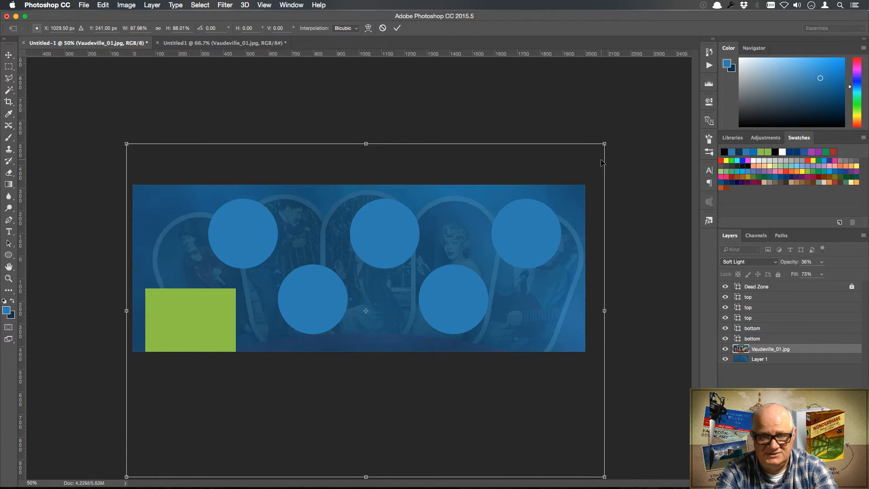
key(shift+Left)
key(shift+Left)
key(shift+Left)
key(shift+Left)
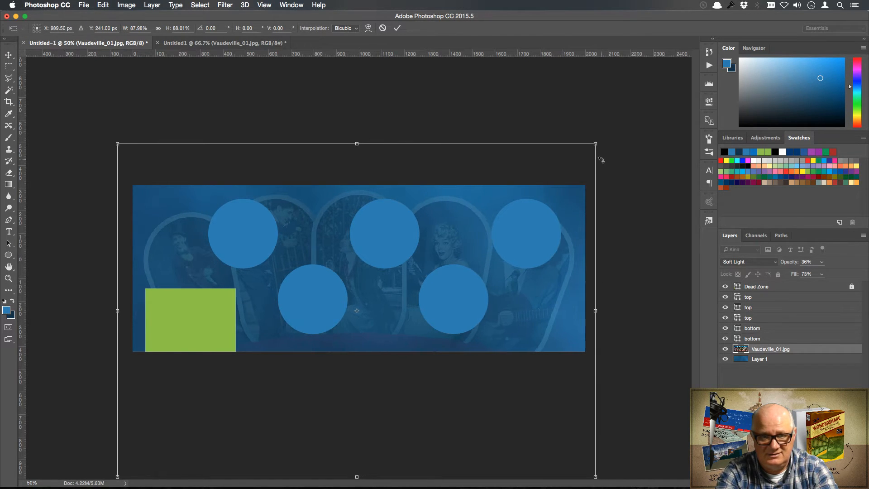
key(shift+Down)
key(shift+Right)
key(shift+Right)
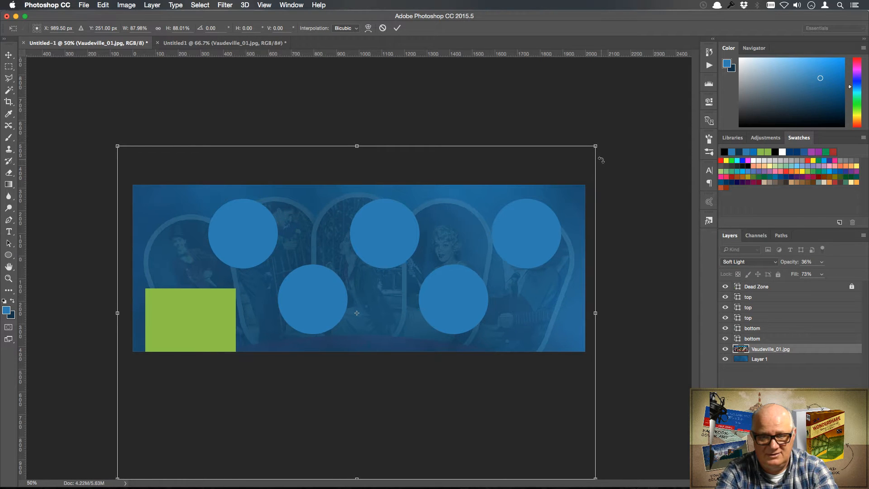
key(shift+Left)
key(shift+Down)
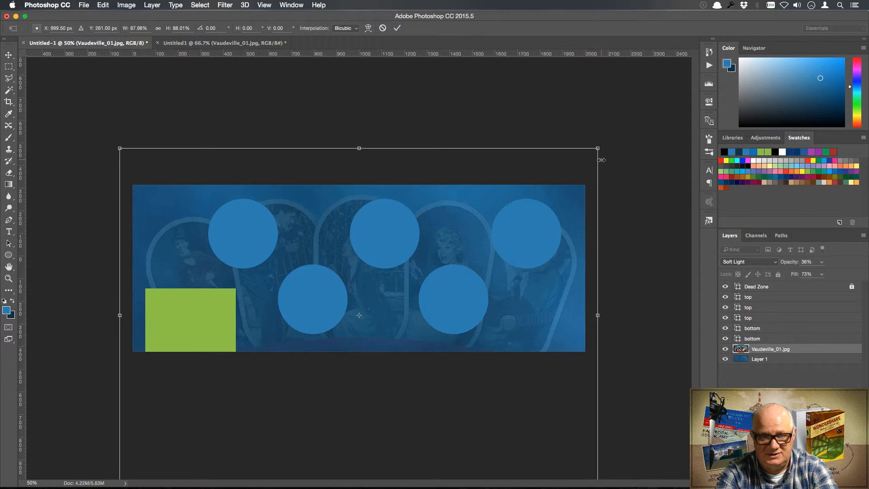
key(shift+Down)
key(shift+Up)
key(shift+Up)
key(shift+Down)
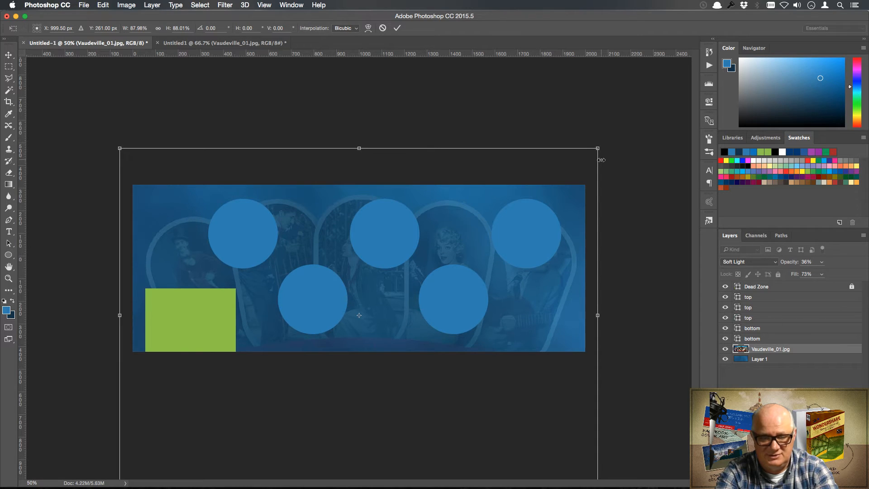
key(Return)
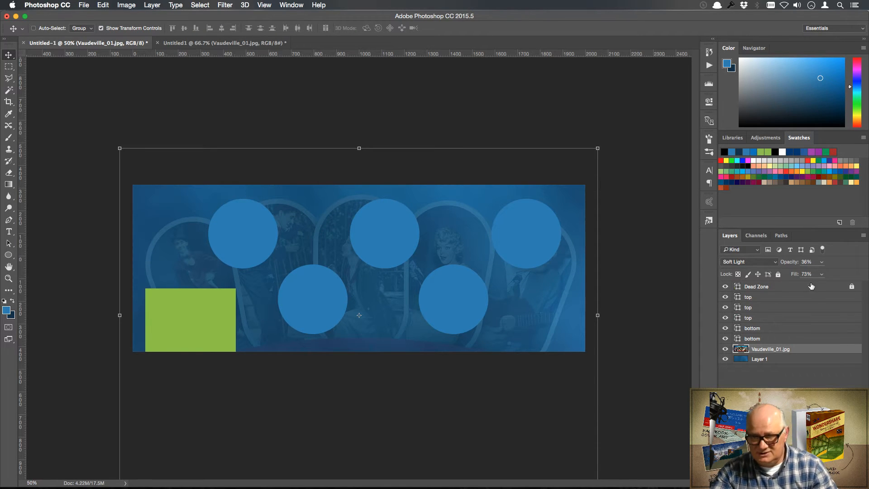
Step: Raise the Vaudeville_01.jpg layer's opacity to 43% and try the Normal and Overlay blend modes on it
click(821, 263)
mouse_move(820, 273)
mouse_down()
mouse_move(850, 275)
mouse_move(817, 282)
mouse_move(824, 284)
mouse_up()
click(776, 262)
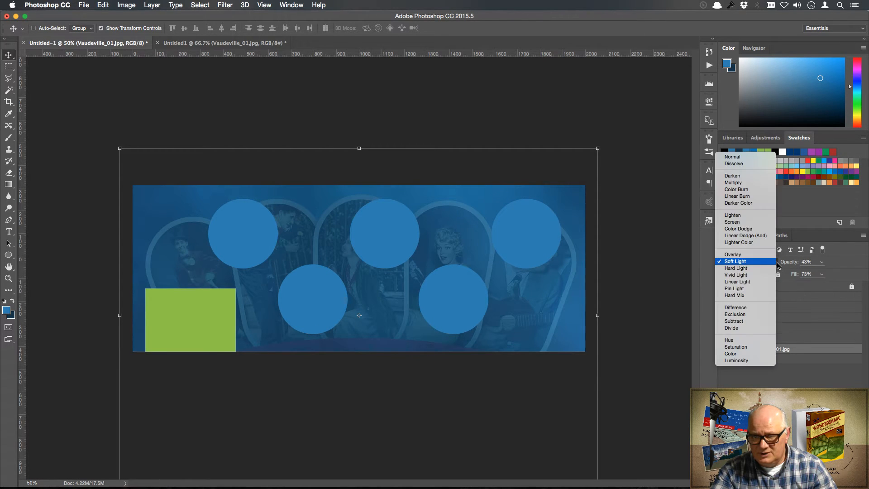
click(747, 157)
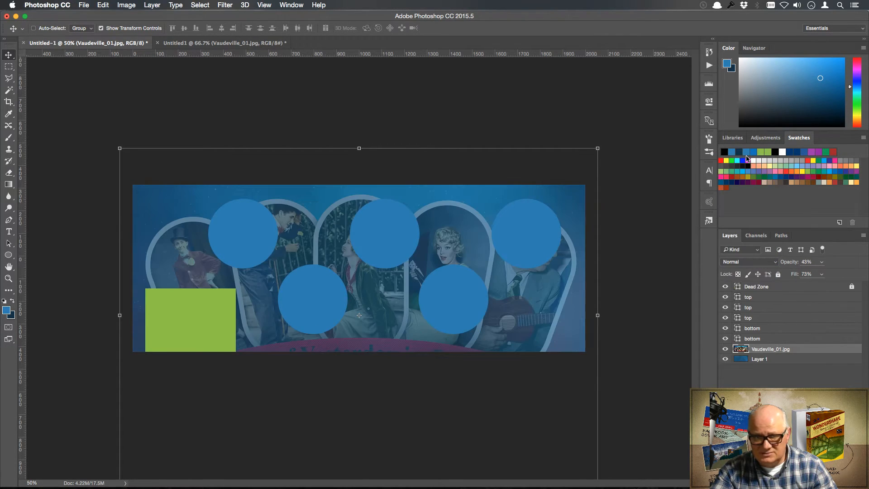
click(776, 263)
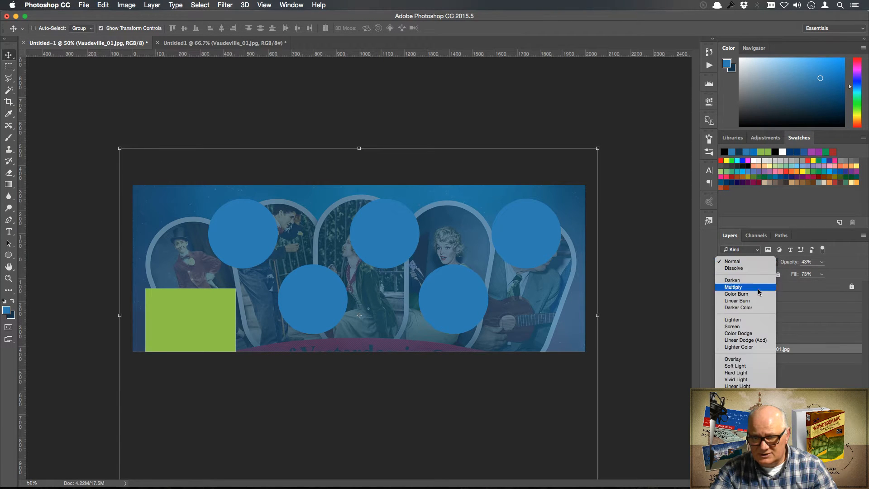
click(754, 359)
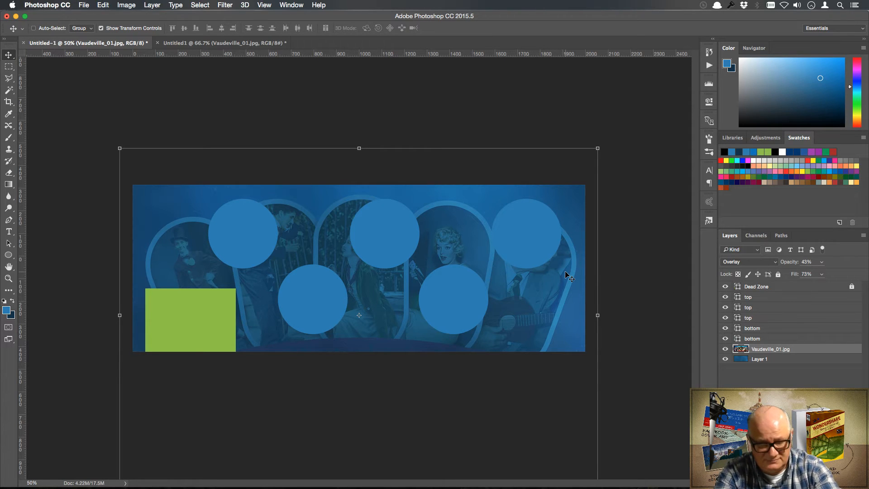
Step: Nudge the Vaudeville_01.jpg artwork down about 50 px on the cover
key(shift+Down)
key(shift+Down)
key(shift+Down)
key(shift+Down)
key(shift+Down)
key(shift+Down)
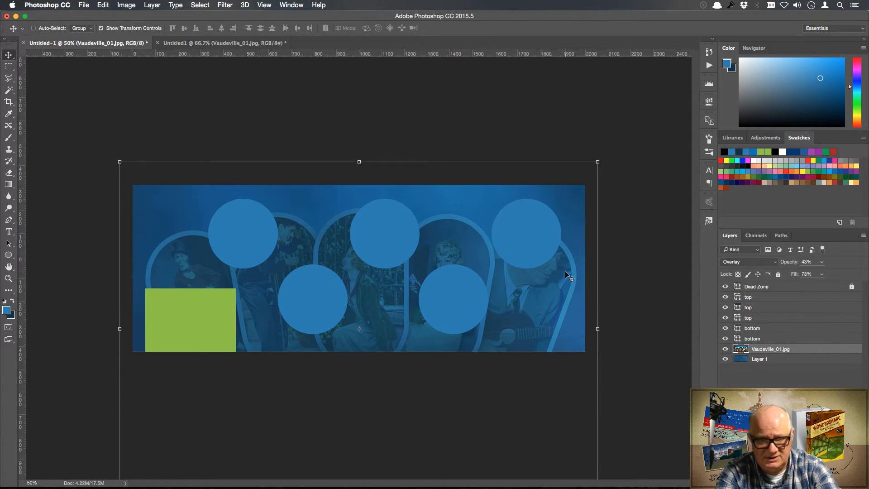
key(shift+Up)
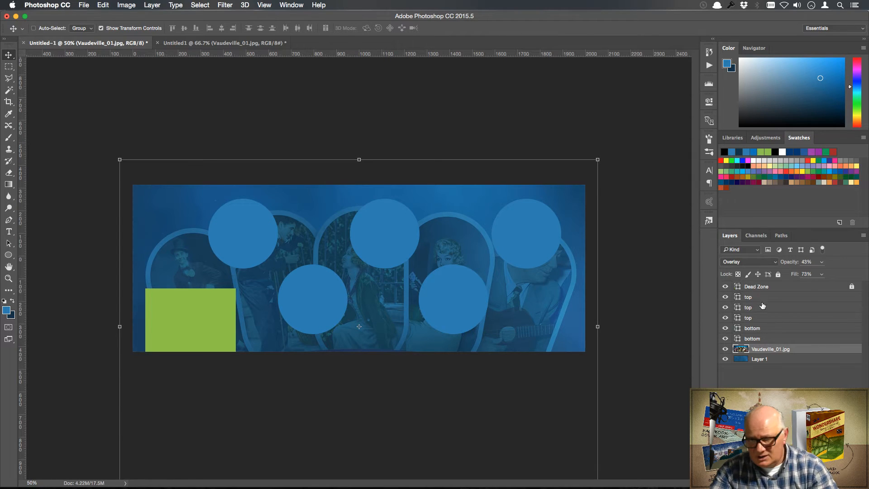
Step: Set the Vaudeville_01.jpg layer to Normal blending with 40% opacity and 38% fill, and deselect it
click(776, 262)
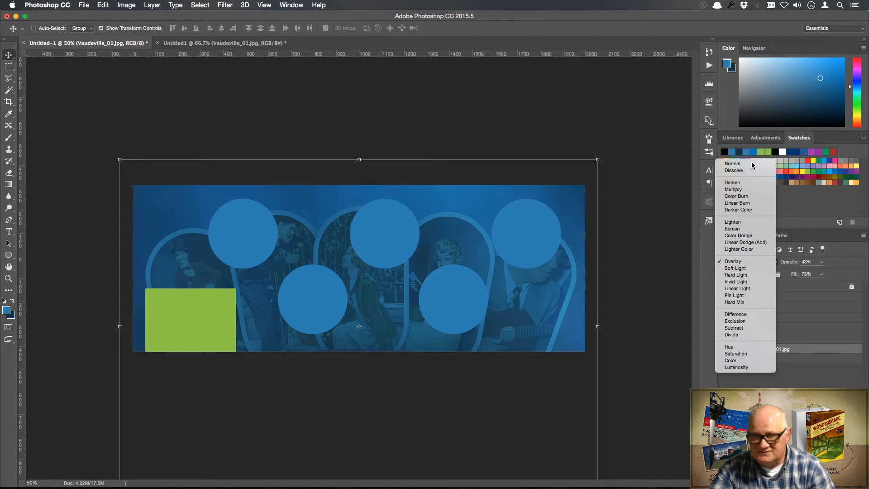
click(752, 163)
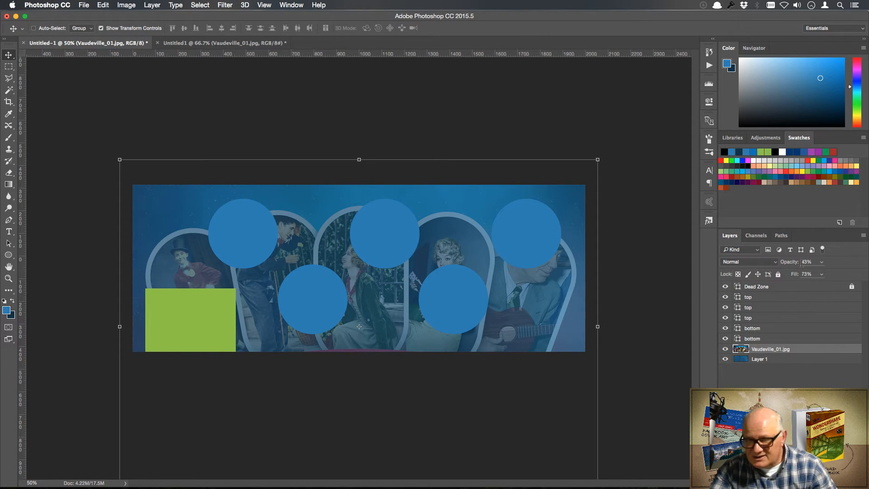
mouse_move(793, 265)
mouse_down()
mouse_move(802, 276)
mouse_move(791, 277)
mouse_up()
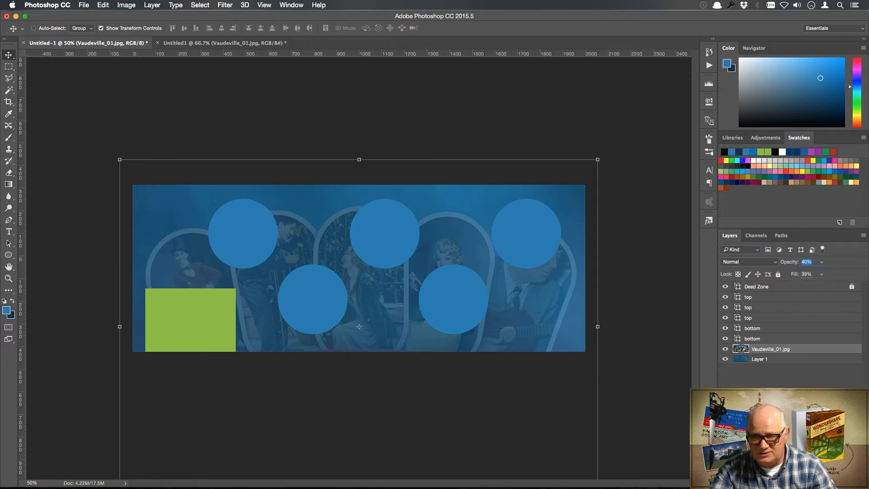
click(769, 376)
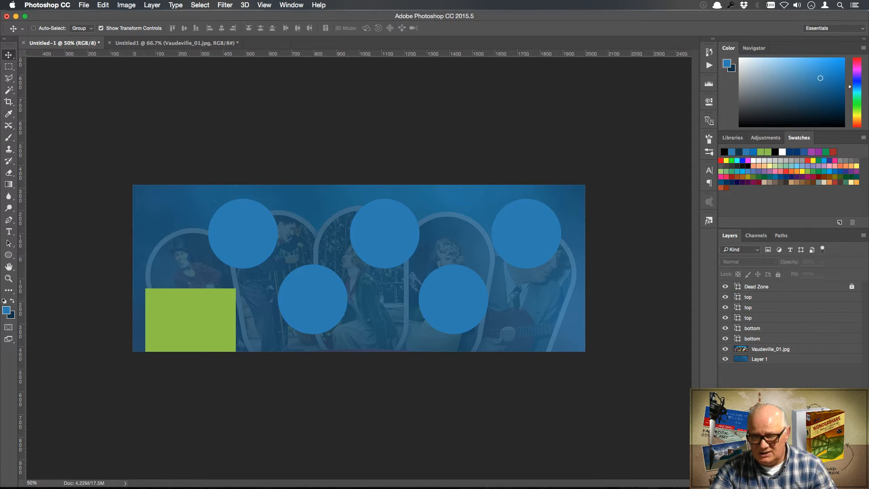
Step: In the Untitled1 image stack, show the hidden layers from Bones-Hartzell.jpg down to Marilyn-Monroe-01.jpg again
click(154, 44)
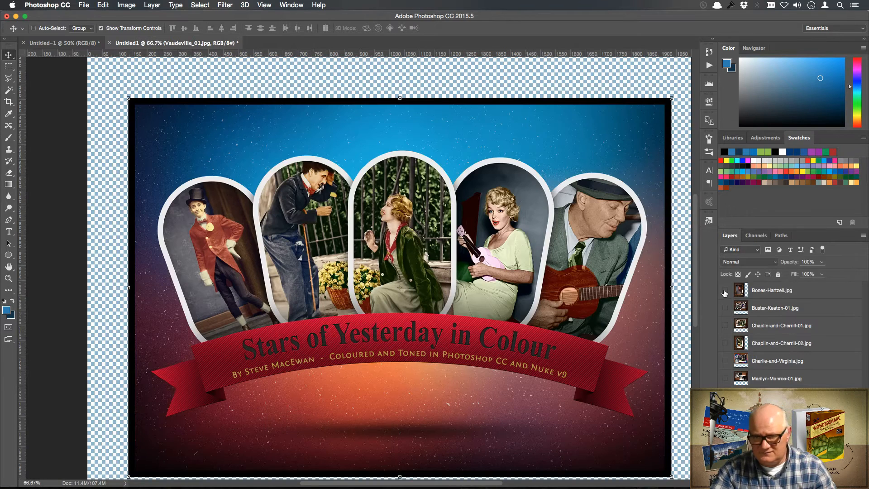
click(725, 361)
click(725, 379)
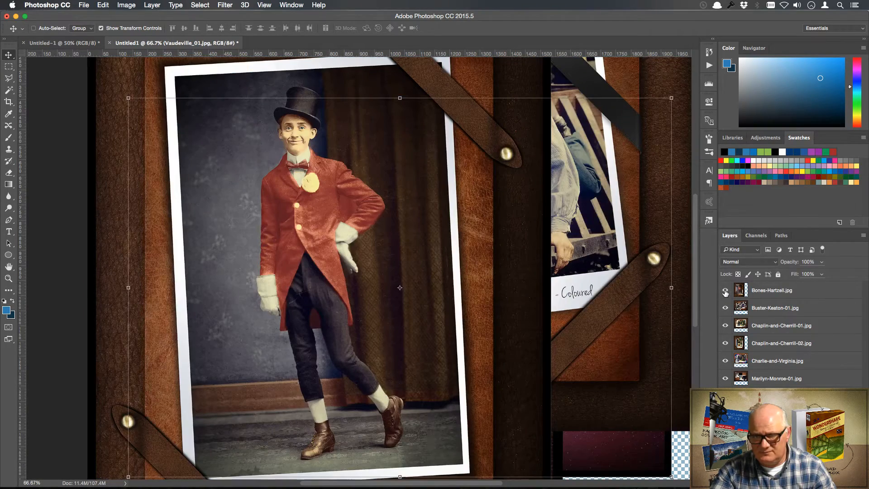
Step: Hide the Bones-Hartzell.jpg and Buster-Keaton-01.jpg layers and copy the Chaplin-and-Cherrill-01.jpg layer into the Untitled-1 cover
click(725, 291)
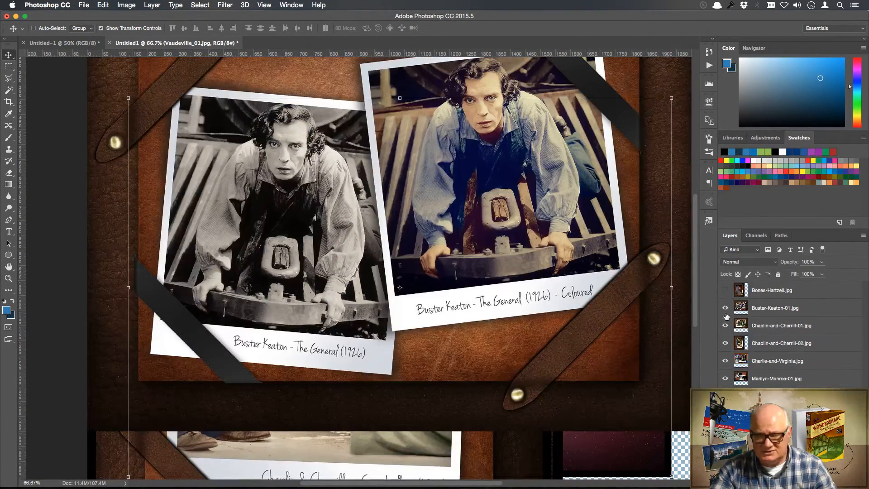
click(725, 309)
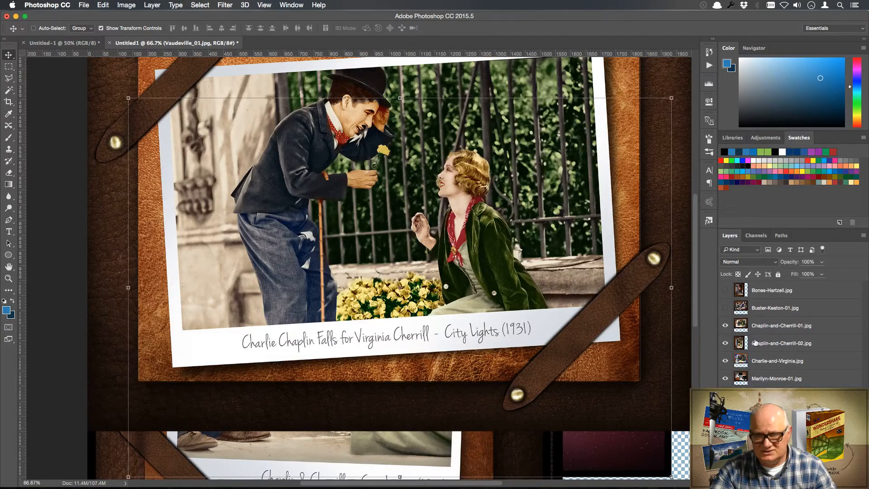
click(783, 325)
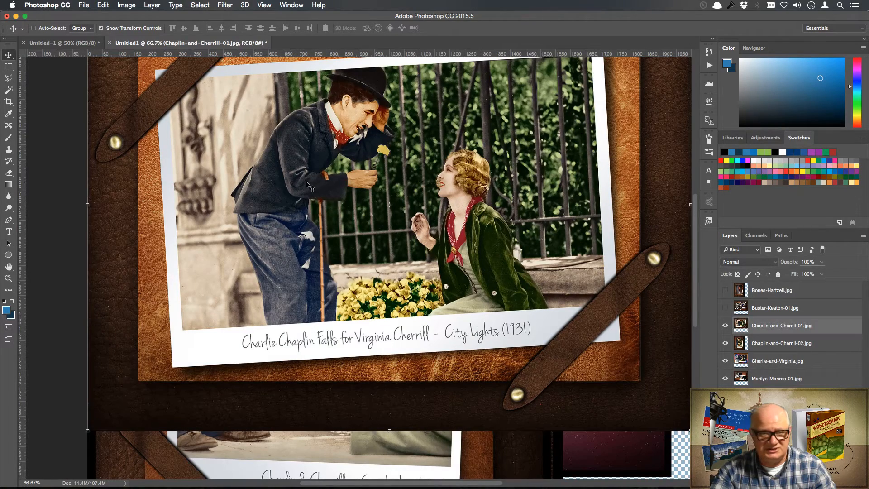
drag(335, 156, 78, 73)
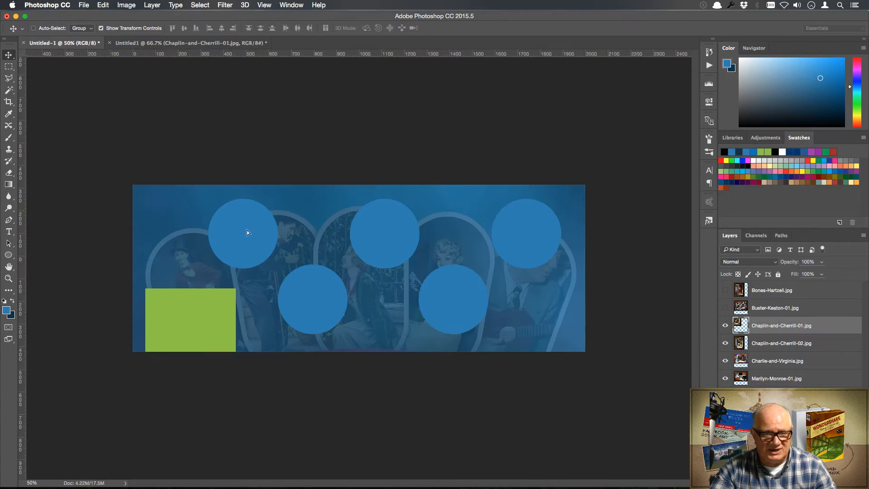
drag(247, 233, 248, 234)
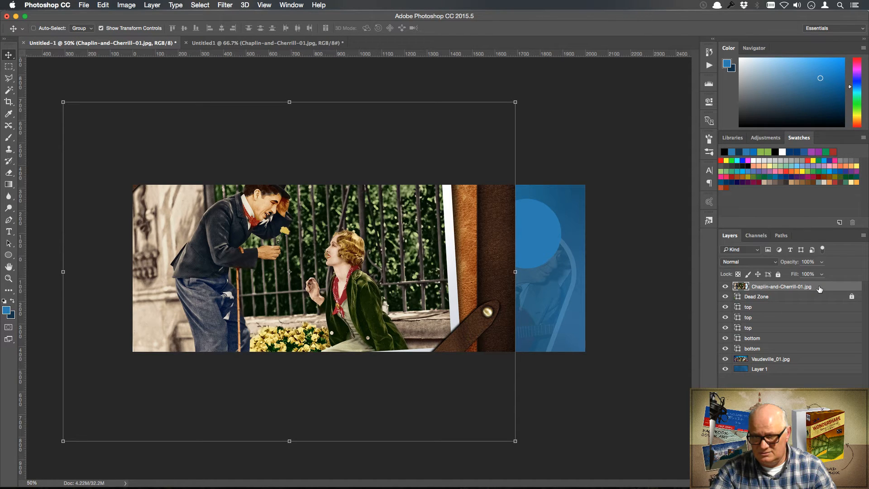
Step: Move the Chaplin-and-Cherrill-01.jpg layer below Dead Zone and clip it to the first upper circle with a clipping mask
drag(820, 289, 820, 299)
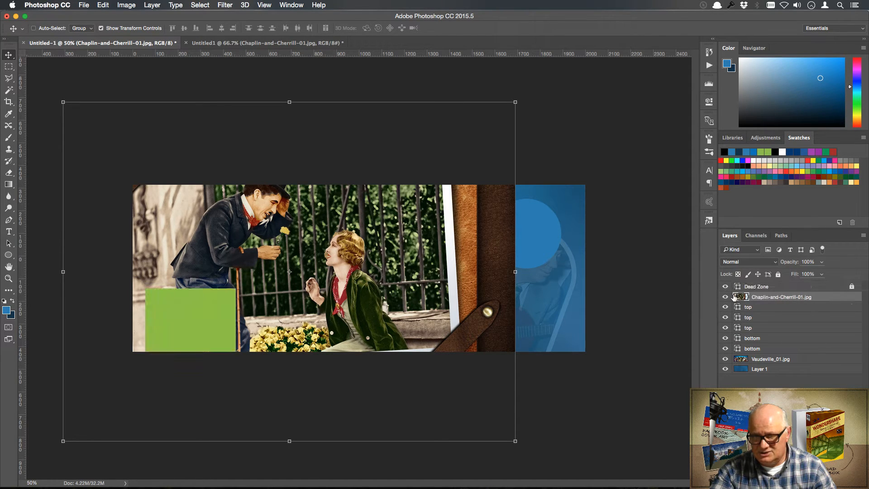
click(725, 297)
click(726, 307)
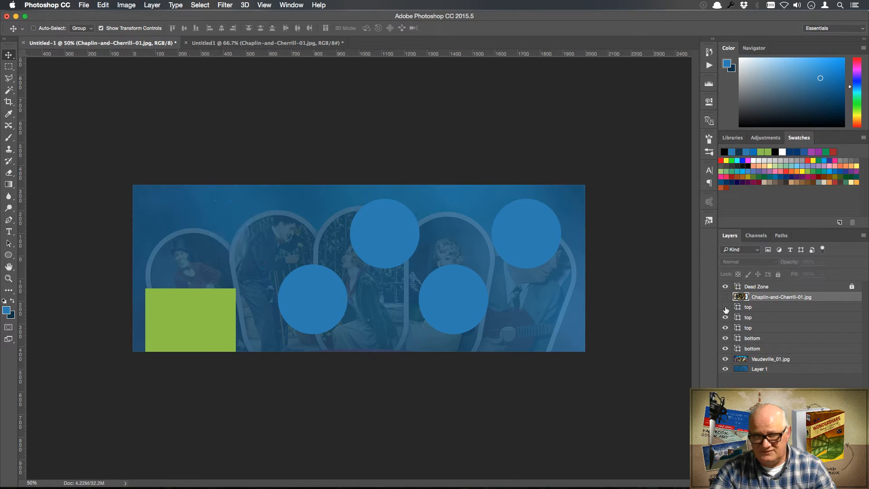
click(726, 308)
click(726, 308)
click(726, 308)
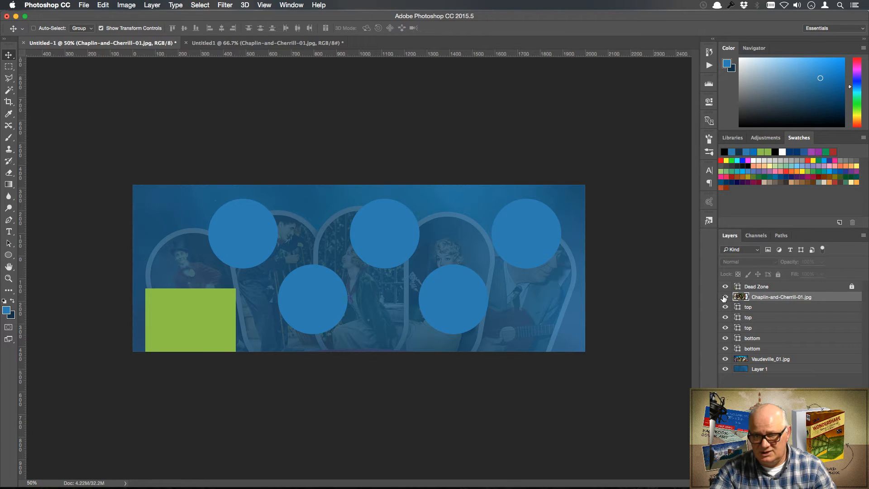
click(726, 297)
right_click(818, 300)
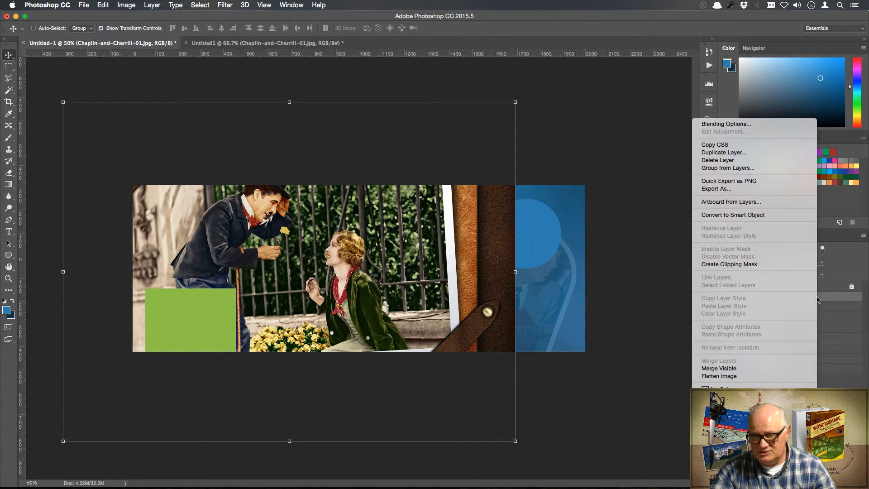
click(763, 264)
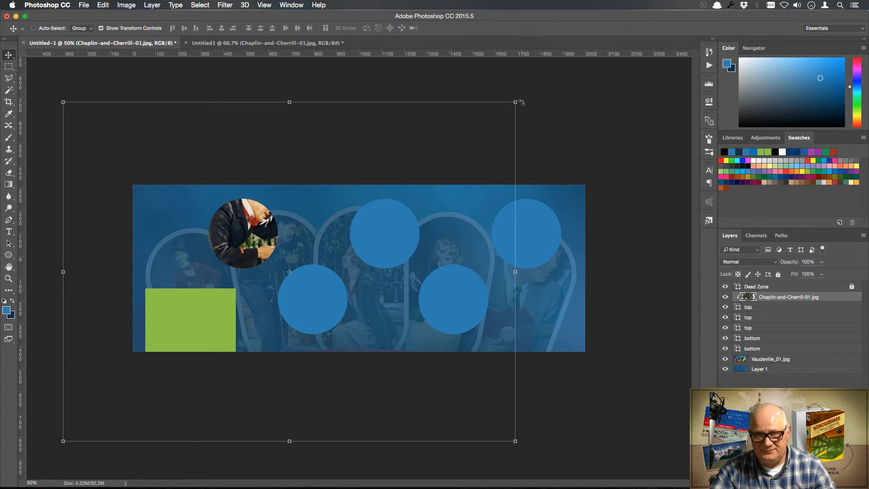
Step: Scale the clipped Chaplin-and-Cherrill-01.jpg image to about 49.5%, position both figures inside the circle, apply the transform and deselect the layer
drag(517, 100, 416, 159)
drag(362, 267, 328, 251)
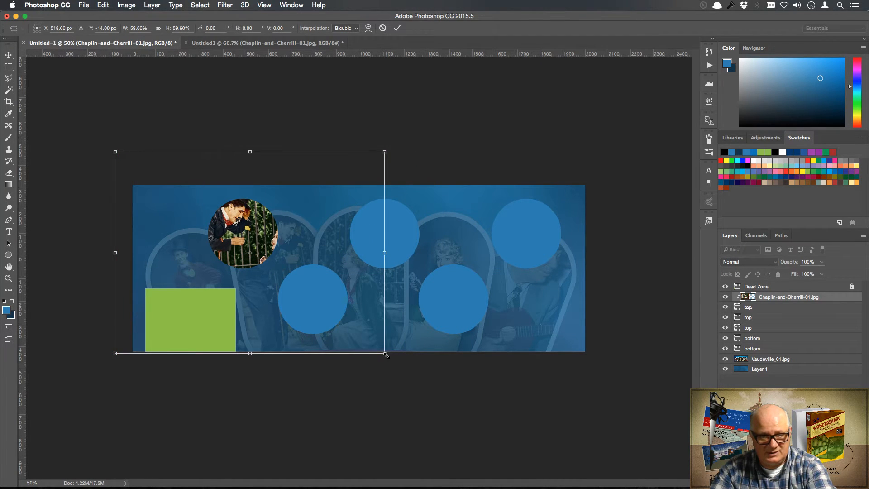
drag(385, 353, 339, 320)
drag(306, 286, 316, 297)
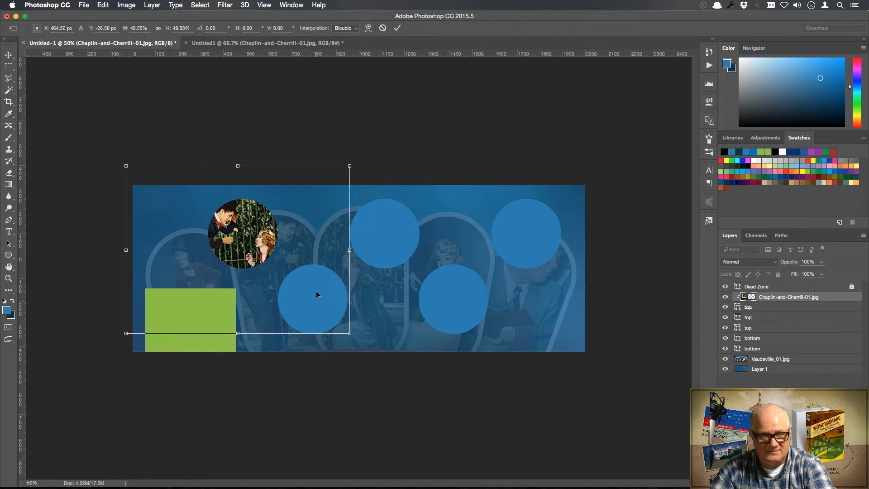
key(Return)
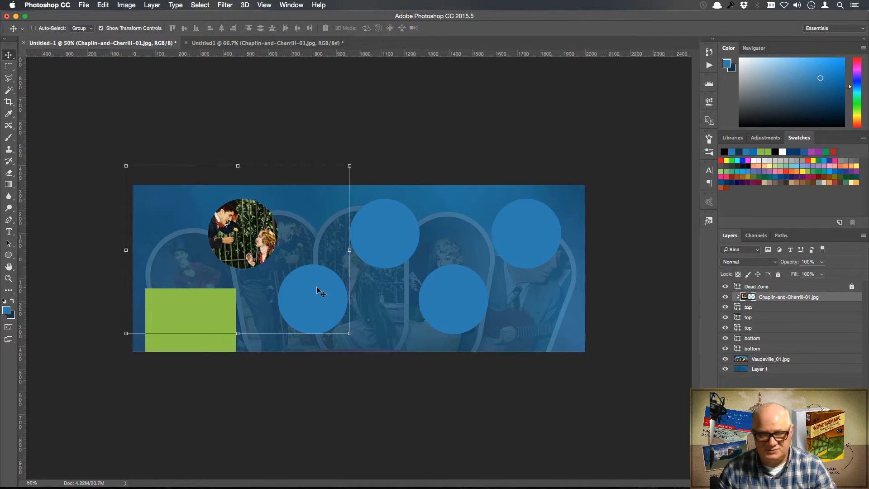
click(769, 407)
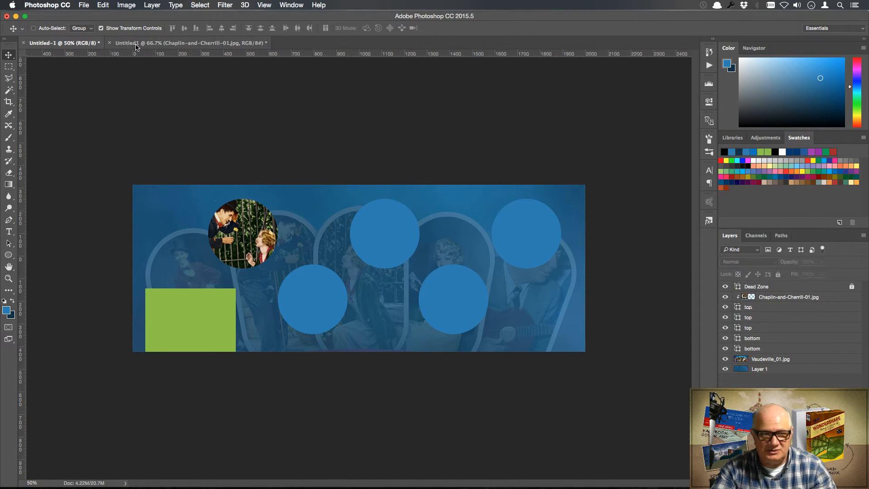
Step: In the Untitled1 image stack, hide the Chaplin-and-Cherrill-01.jpg, Chaplin-and-Cherrill-02.jpg and Charlie-and-Virginia.jpg layers
click(158, 43)
click(725, 325)
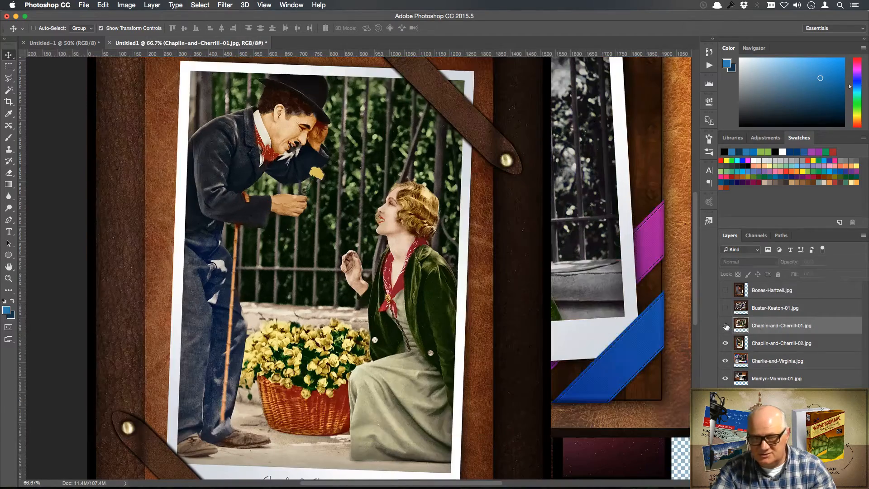
click(726, 343)
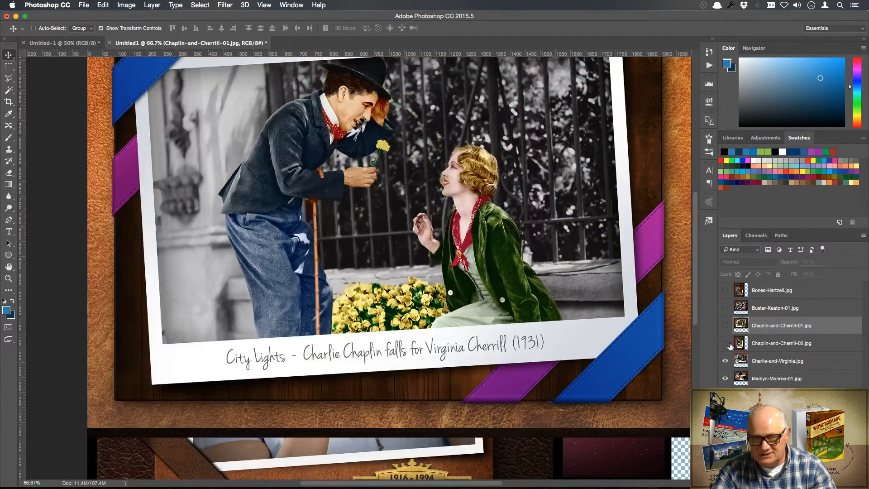
click(725, 343)
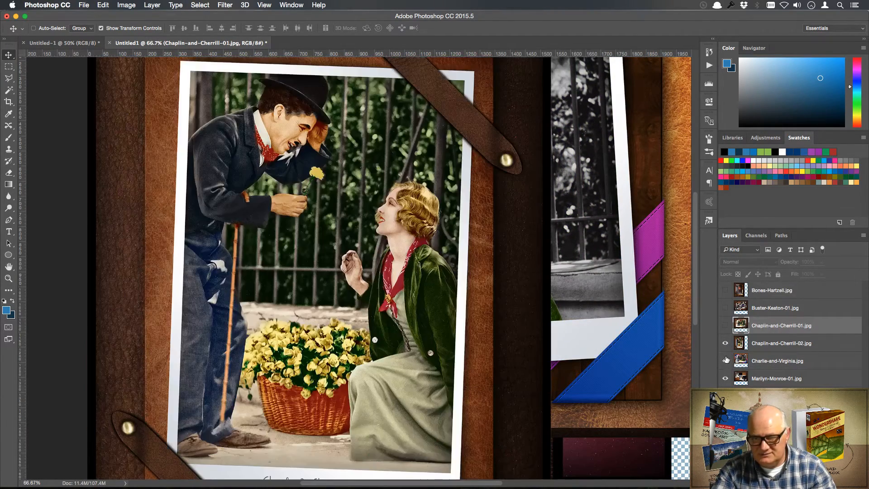
click(726, 343)
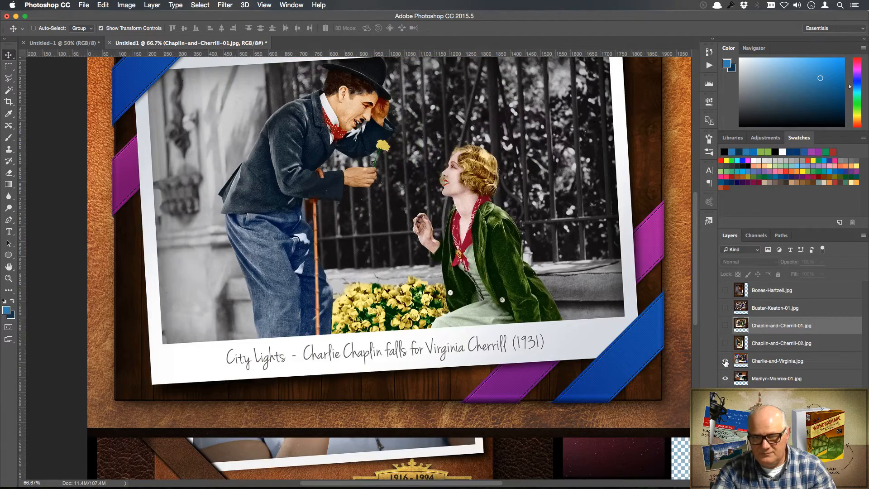
click(725, 362)
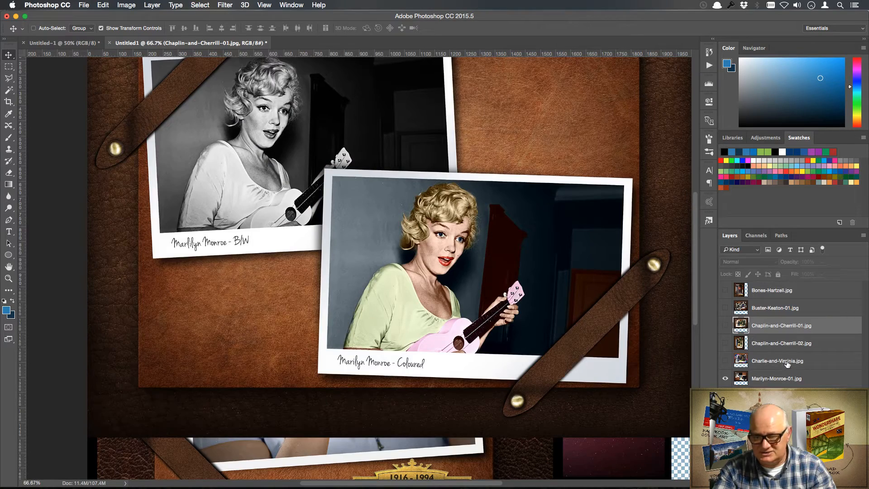
Step: Copy the Marilyn-Monroe-01.jpg layer into the Untitled-1 cover and centre it on the canvas
click(783, 383)
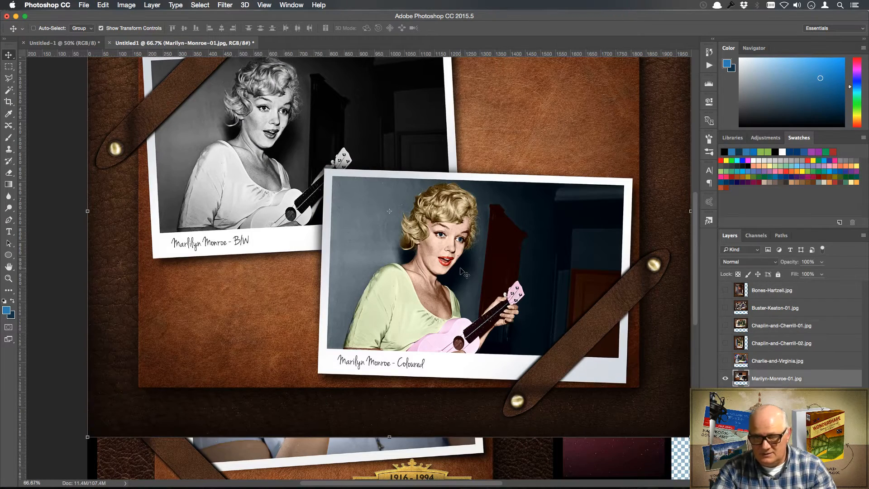
drag(389, 249, 58, 44)
drag(341, 246, 366, 251)
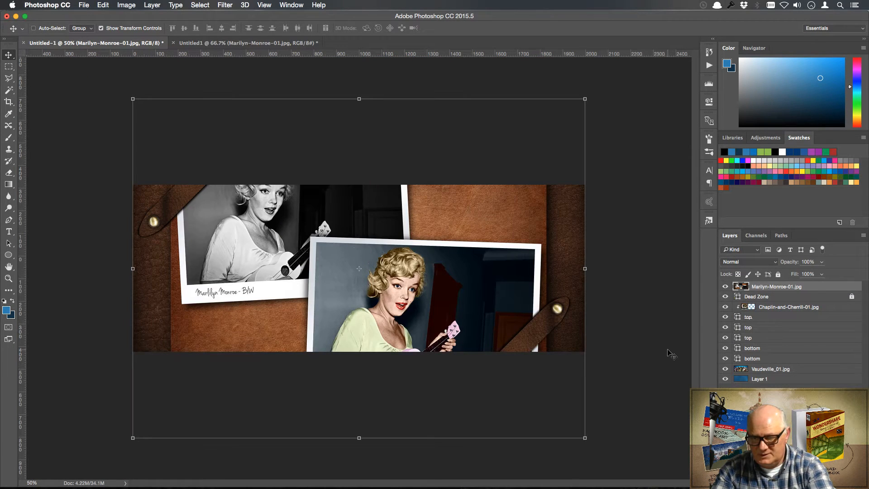
Step: Move the Marilyn-Monroe-01.jpg layer directly above the second top circle's layer and clip it to that circle
drag(795, 289, 788, 323)
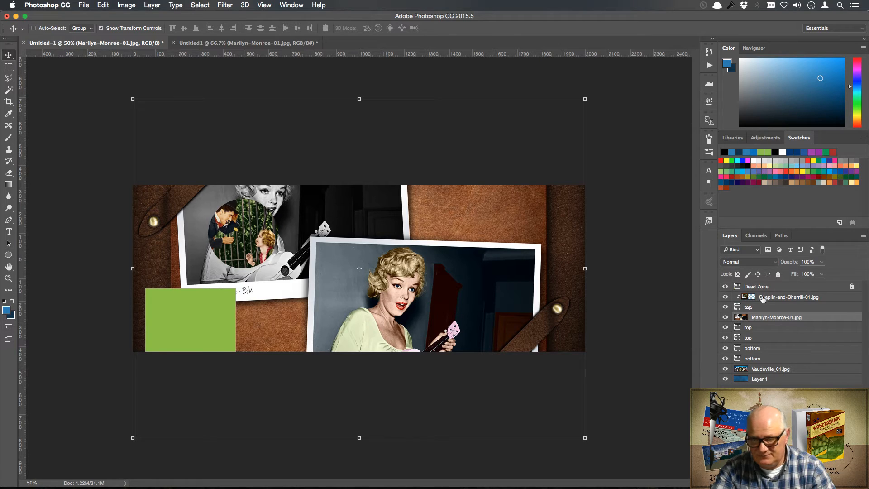
click(763, 308)
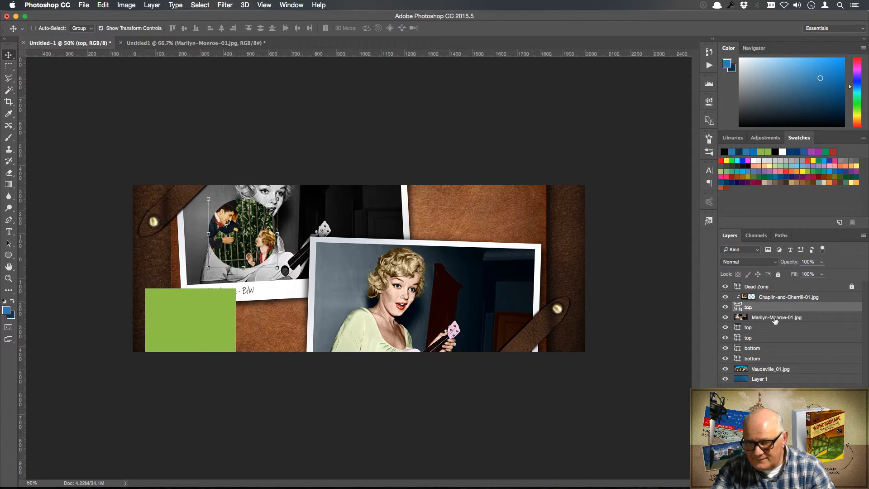
click(775, 320)
right_click(775, 320)
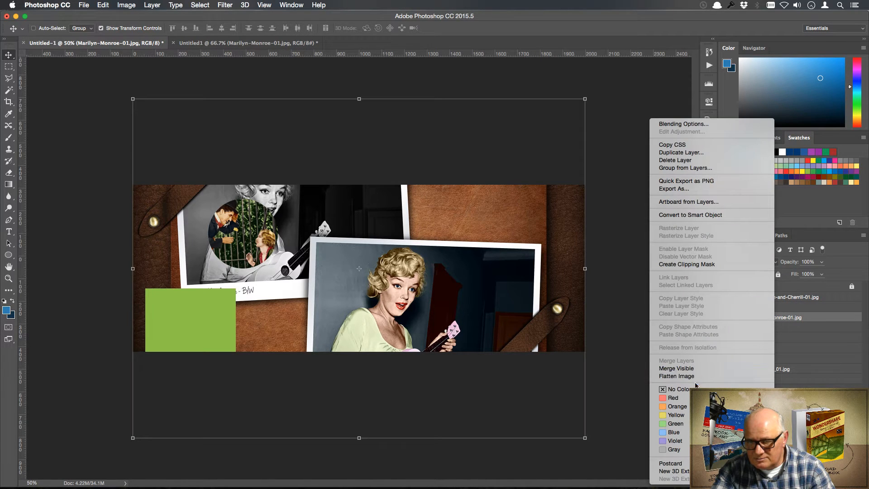
click(704, 265)
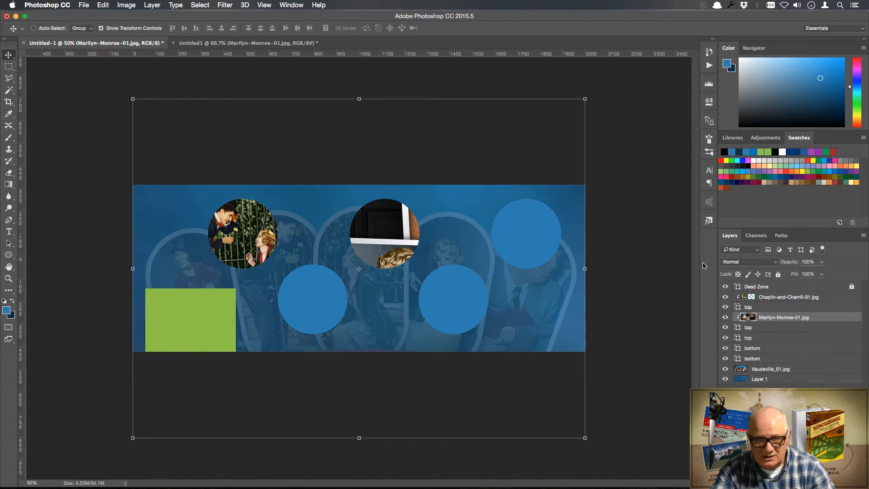
Step: Scale the clipped Marilyn-Monroe-01.jpg image to about 48% and move the coloured portrait into the upper middle circle
drag(585, 438, 481, 360)
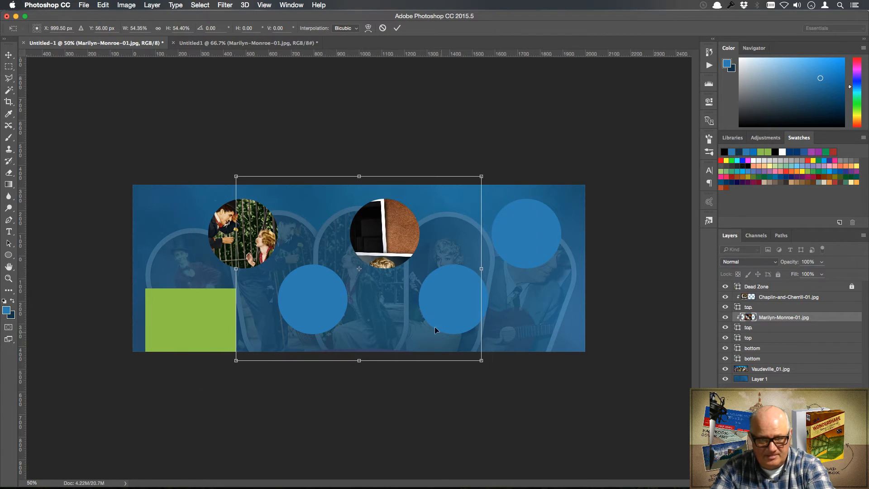
drag(434, 327, 434, 265)
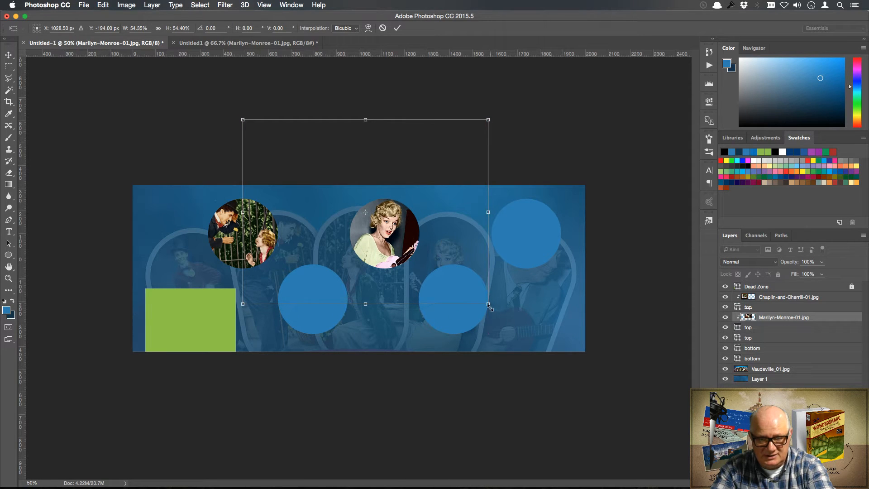
drag(490, 306, 473, 293)
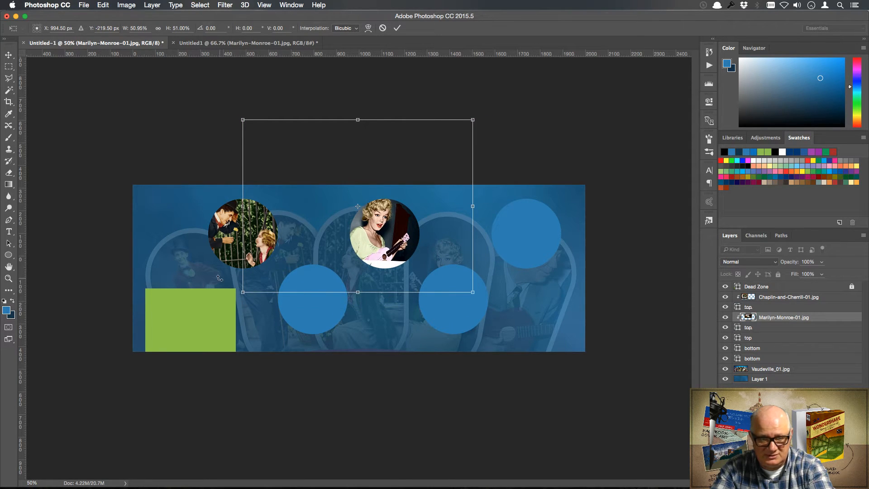
drag(242, 292, 256, 282)
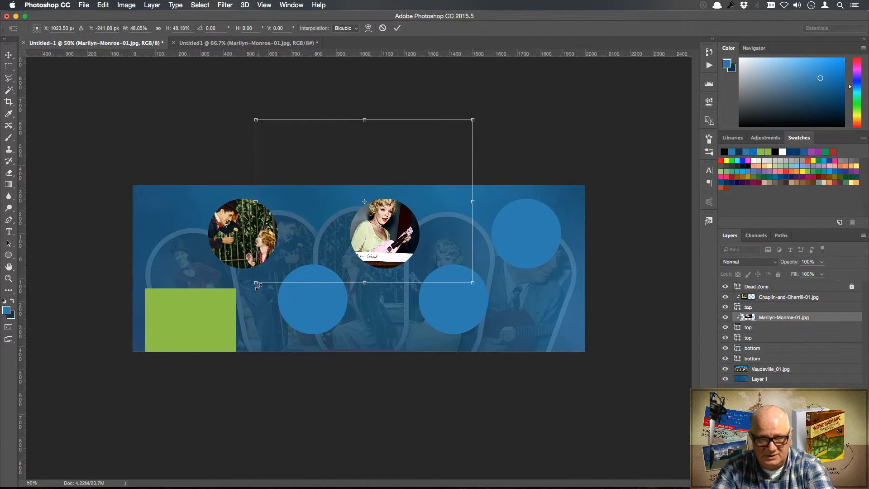
drag(378, 236, 384, 253)
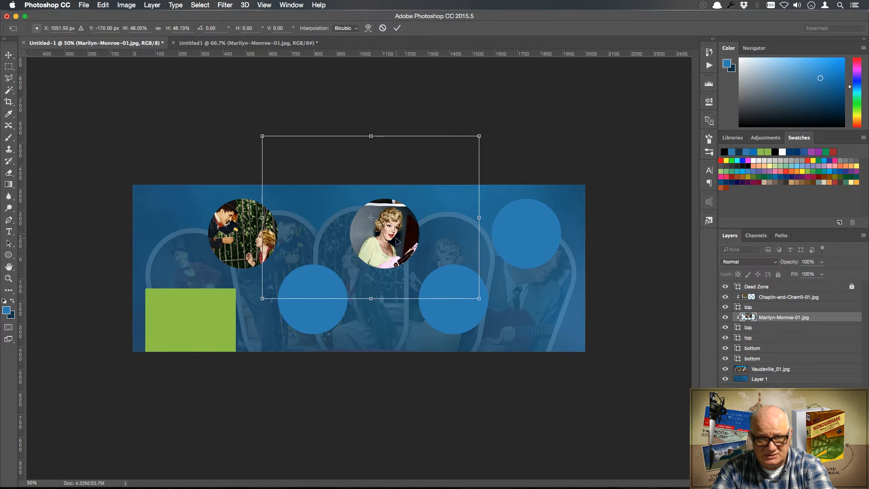
Step: Enlarge the clipped Marilyn-Monroe-01.jpg image to about 58% of its original size
drag(481, 136, 494, 124)
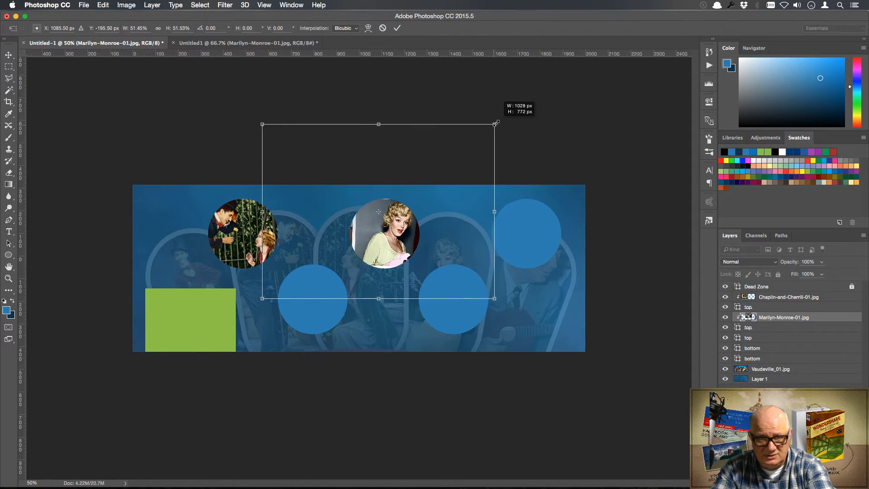
drag(264, 296, 249, 308)
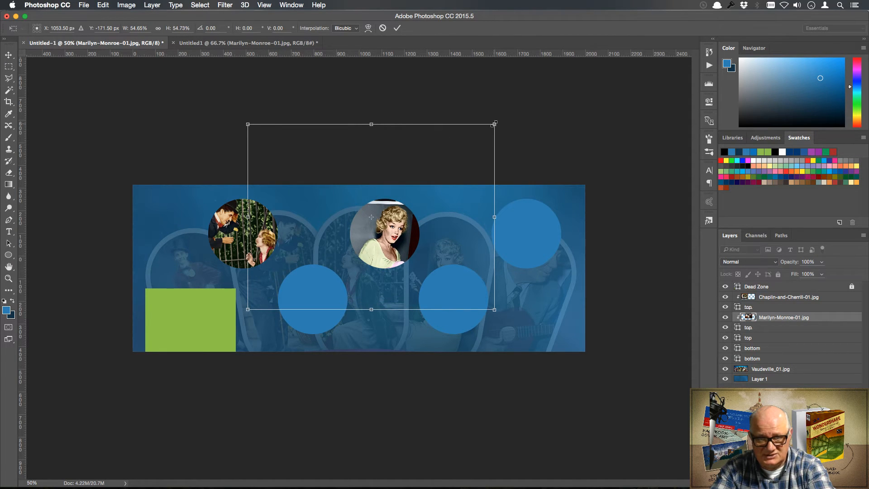
drag(494, 124, 509, 114)
Step: Nudge the Marilyn-Monroe-01.jpg image so the face and ukulele fit inside the upper middle circle, and apply the transform
key(shift+Left)
key(shift+Left)
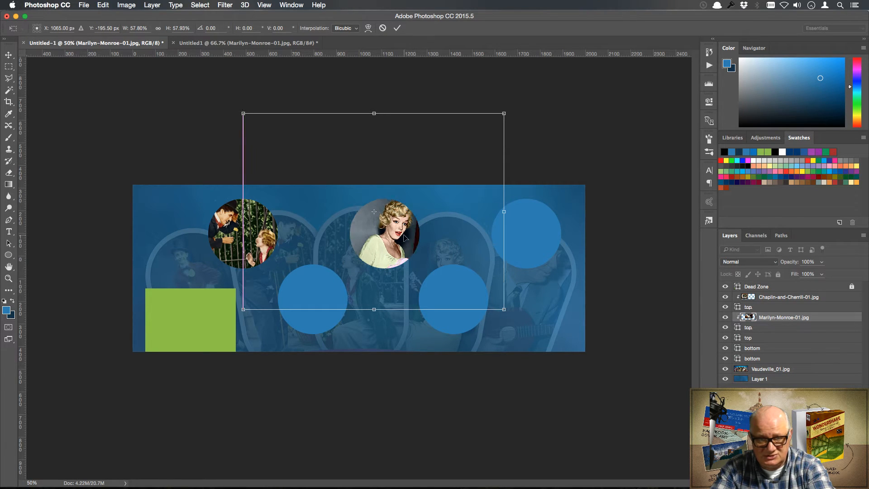
key(shift+Down)
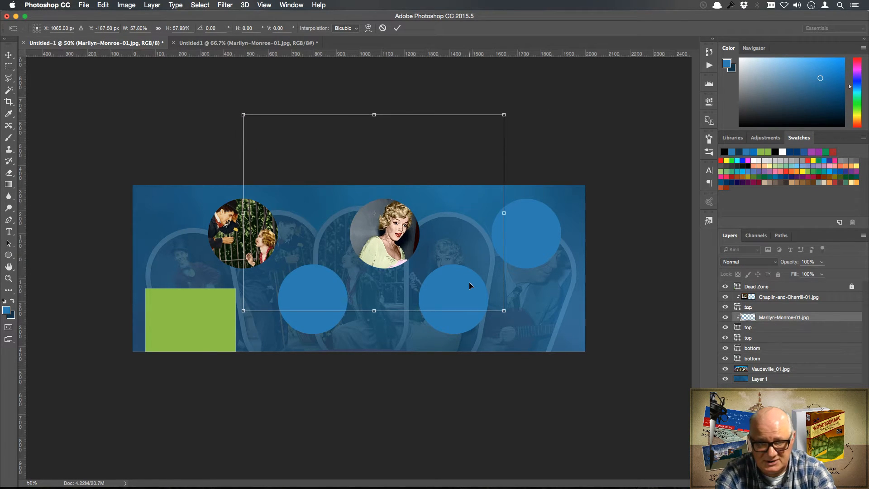
key(Down)
key(Down)
key(Up)
key(Up)
key(Up)
key(Up)
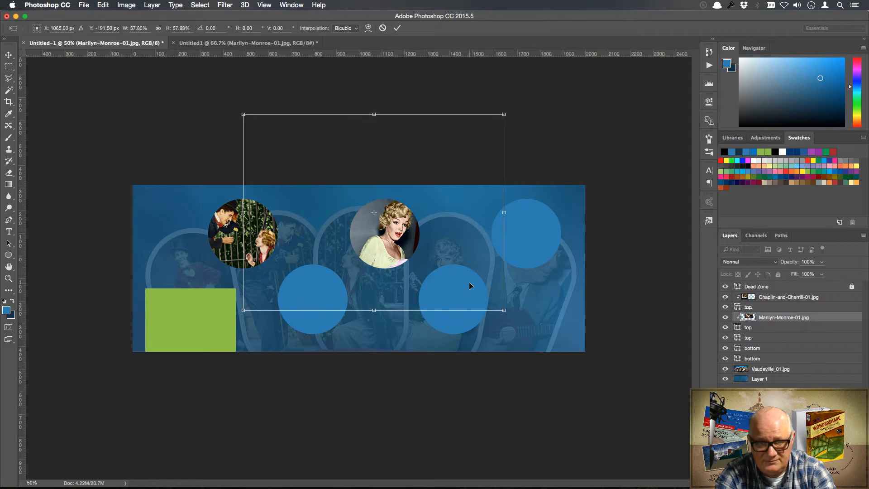
key(Right)
key(Right)
key(shift+Left)
key(shift+Left)
key(shift+Left)
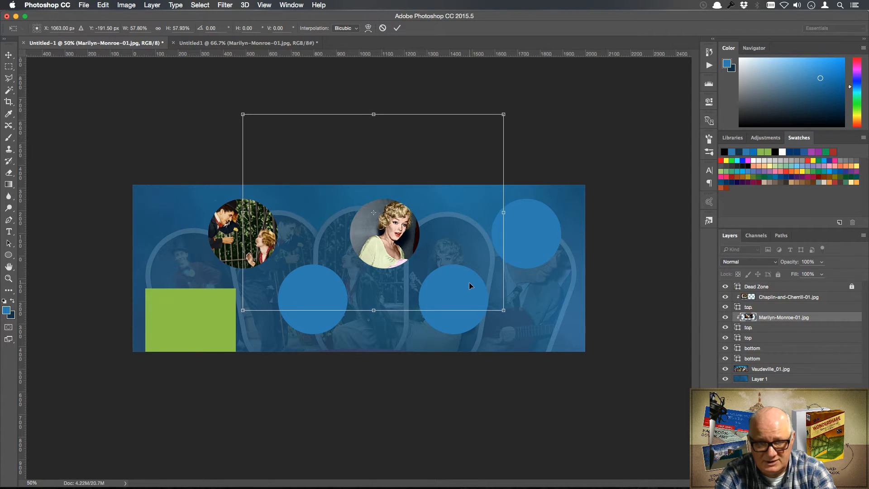
key(Left)
key(Left)
key(Left)
key(Left)
key(Left)
key(Left)
key(shift+Left)
key(shift+Left)
key(shift+Left)
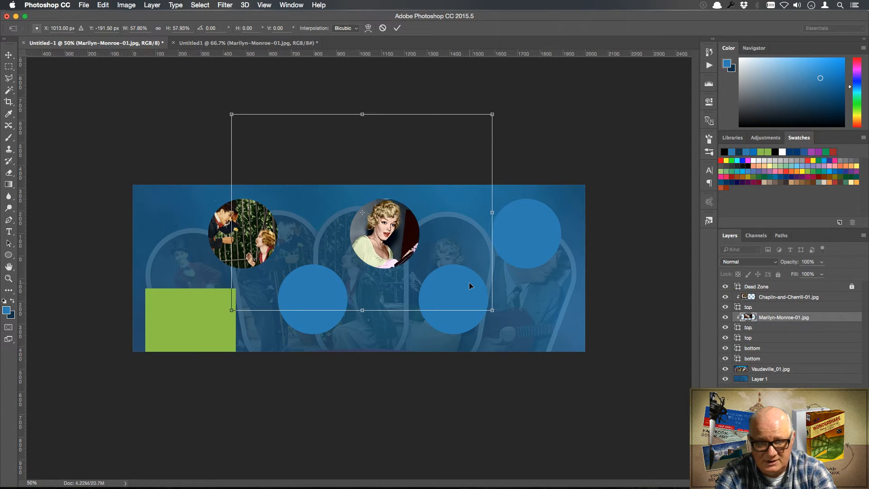
key(Up)
key(Up)
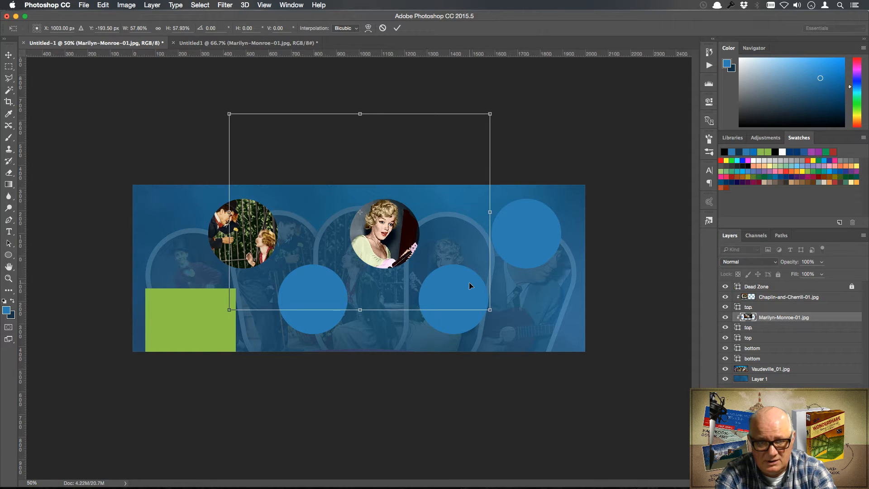
key(Up)
key(Up)
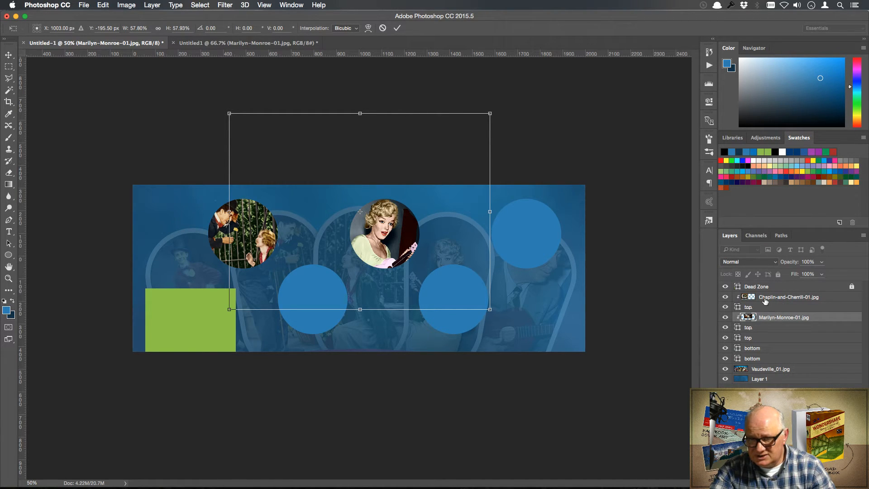
click(397, 28)
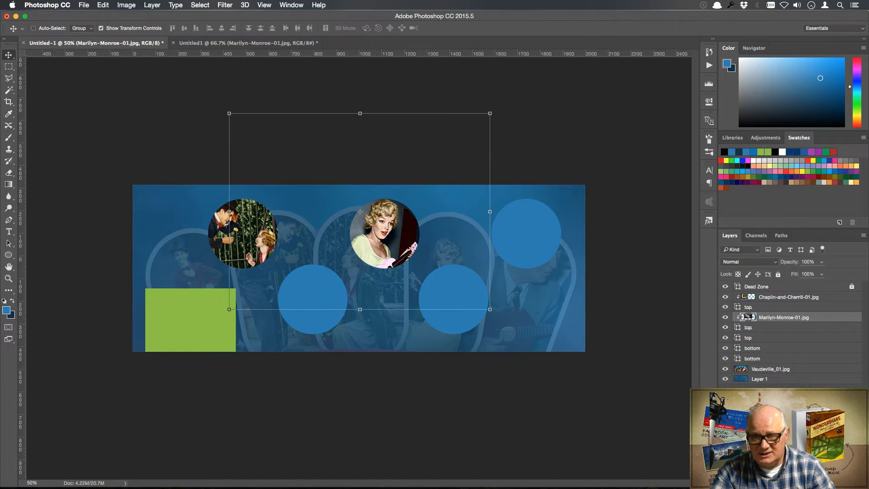
Step: Group the Chaplin-and-Cherrill-01.jpg layer with its top circle, name the group Charlie and check its contents
click(773, 298)
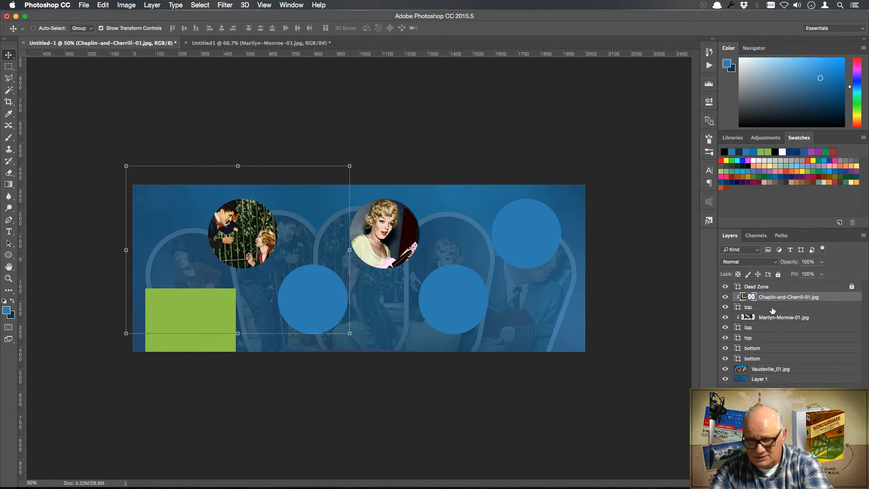
shift+click(773, 308)
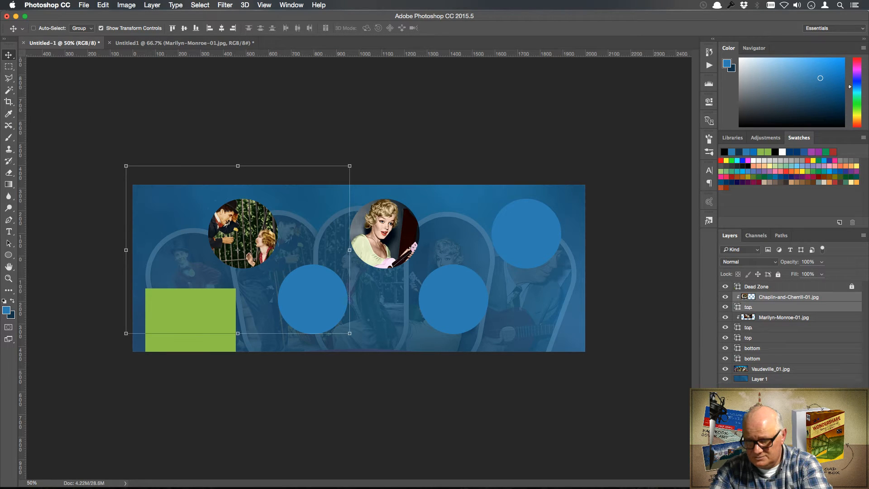
key(super+g)
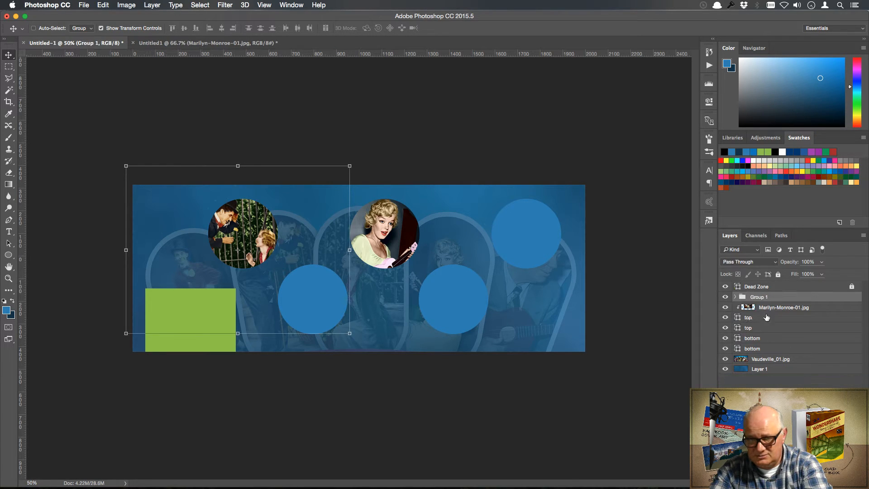
double_click(762, 297)
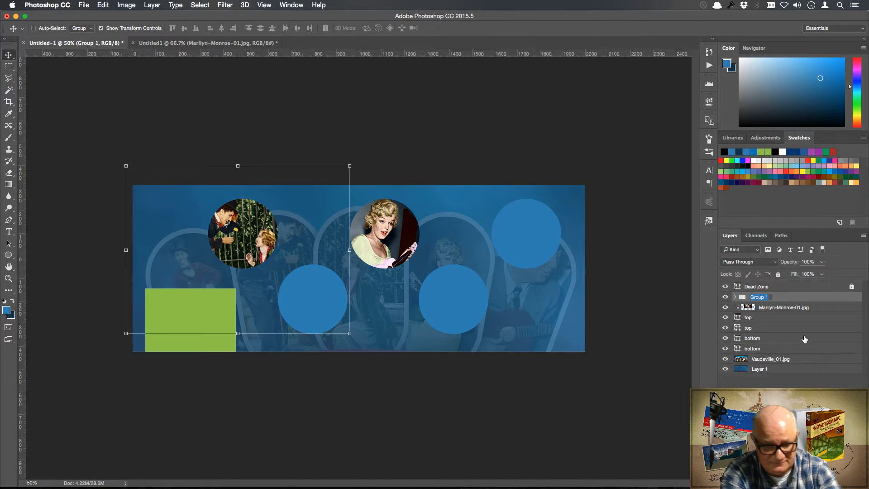
text(Charlie)
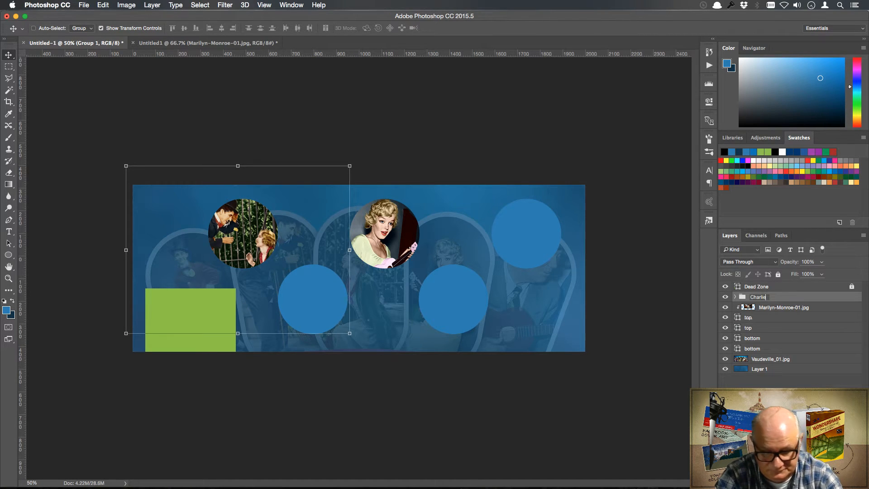
key(Return)
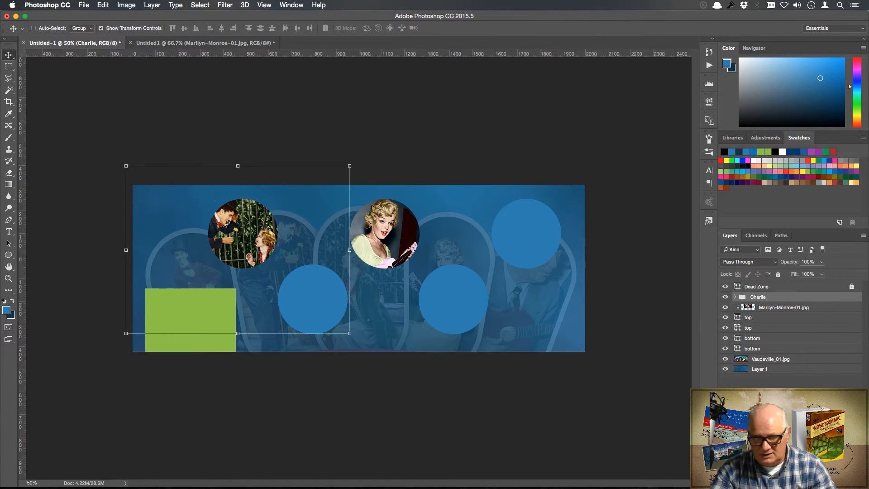
click(735, 297)
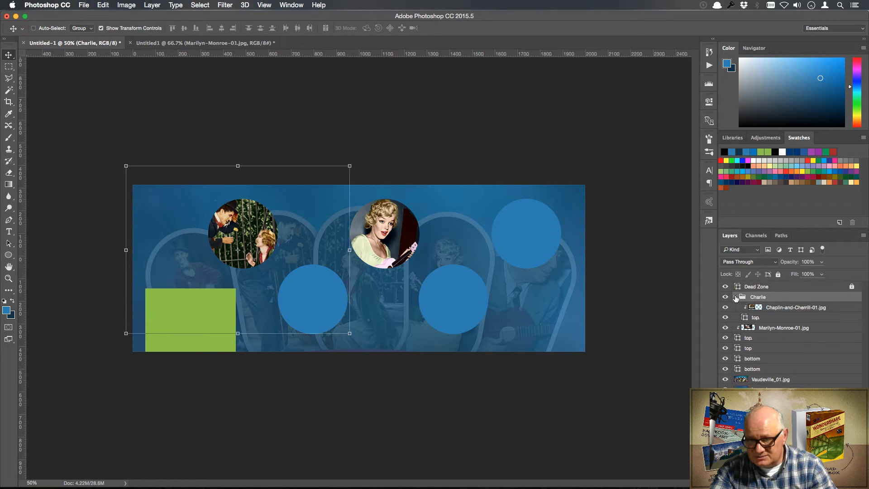
click(735, 297)
Step: Group the Marilyn-Monroe-01.jpg layer with its top circle and name the group Marlyn
click(786, 309)
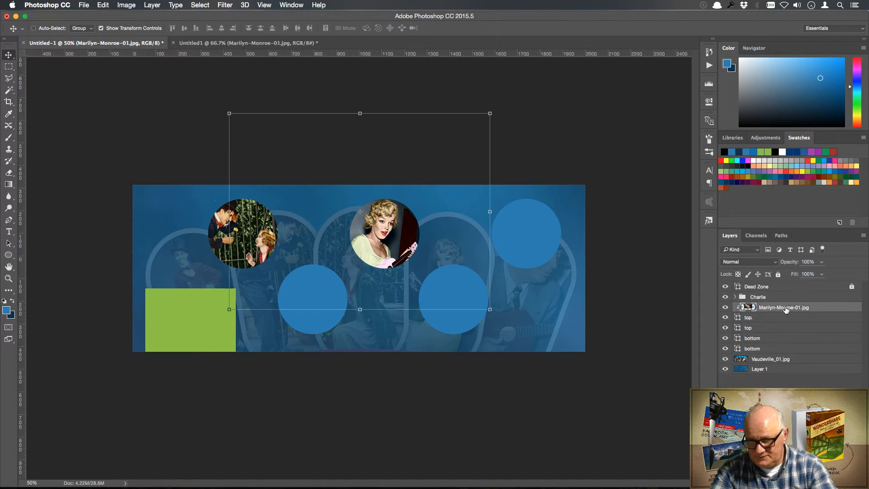
shift+click(785, 318)
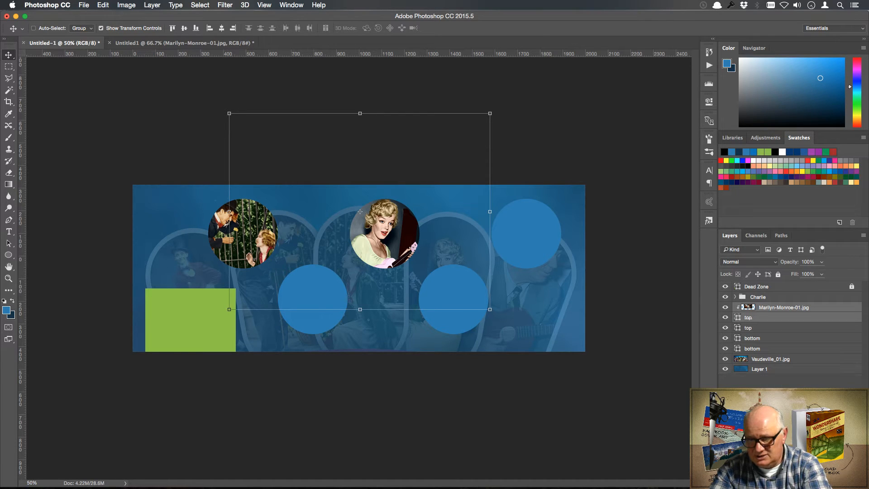
key(super+g)
double_click(759, 308)
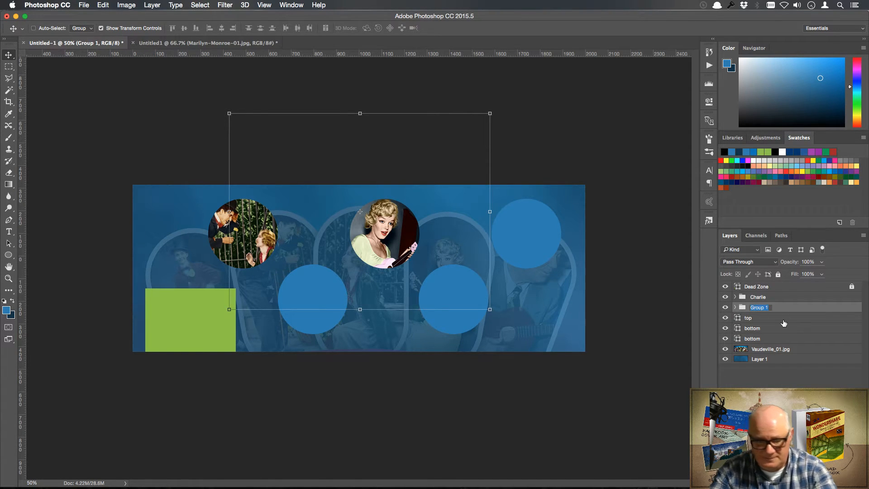
text(Marlyn)
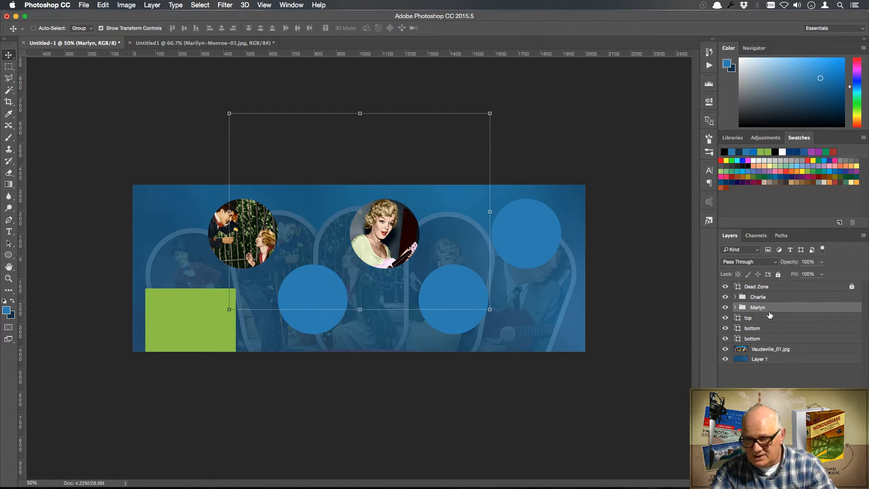
Step: Switch the Marlyn and Charlie groups off and on again to check what each one contains
click(725, 308)
click(726, 308)
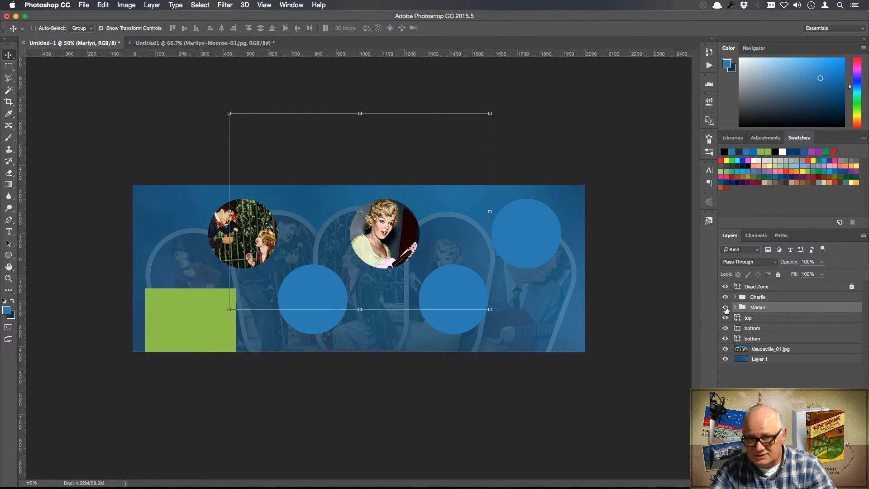
click(726, 297)
click(726, 298)
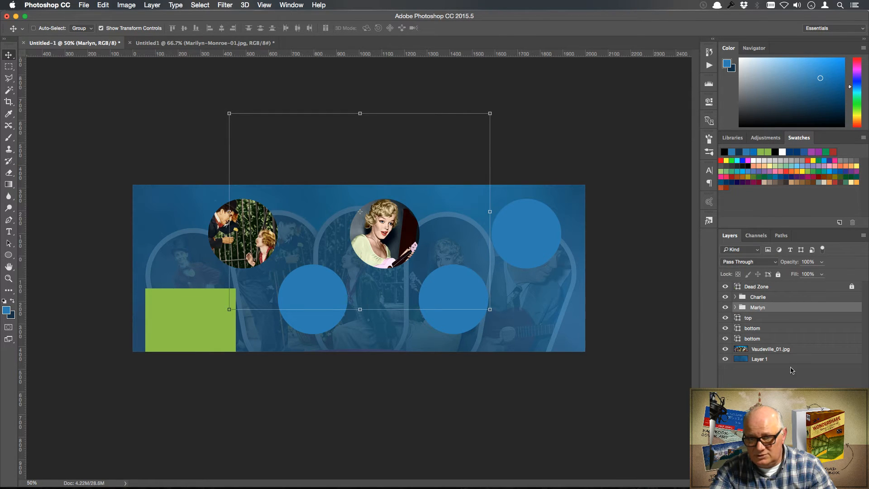
Step: Hide Marilyn-Monroe-01.jpg in the Untitled1 stack and copy the Martha-Raye.jpg layer into the Untitled-1 cover directly above the remaining top circle
click(774, 319)
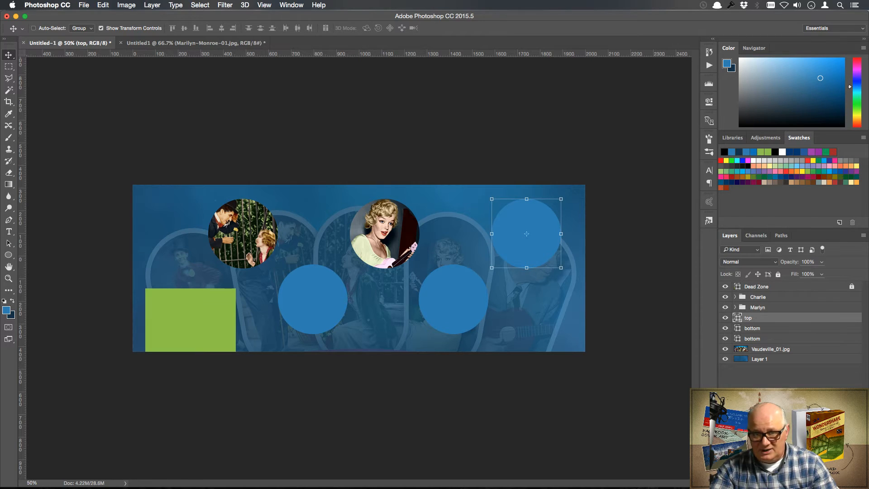
click(219, 43)
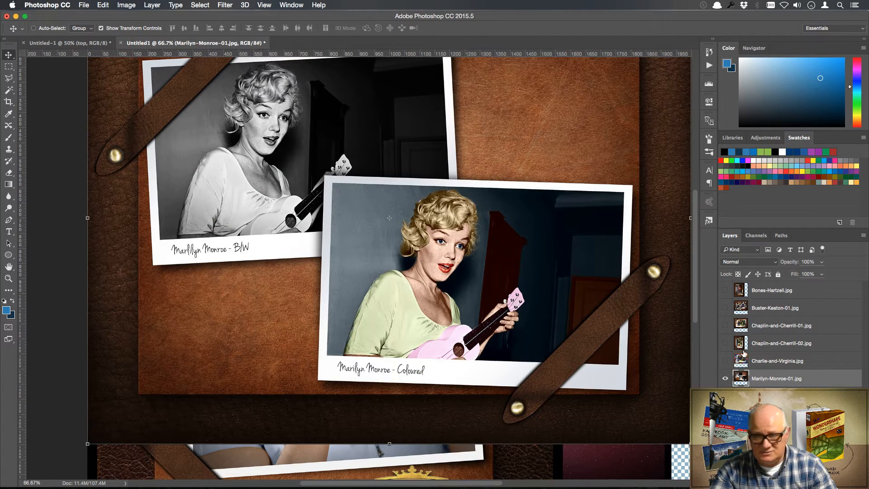
click(726, 379)
click(776, 395)
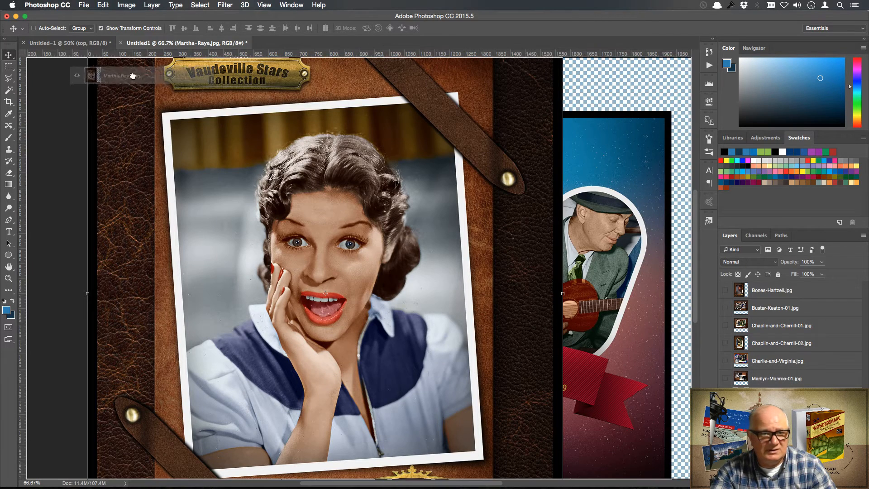
click(86, 43)
drag(100, 43, 506, 235)
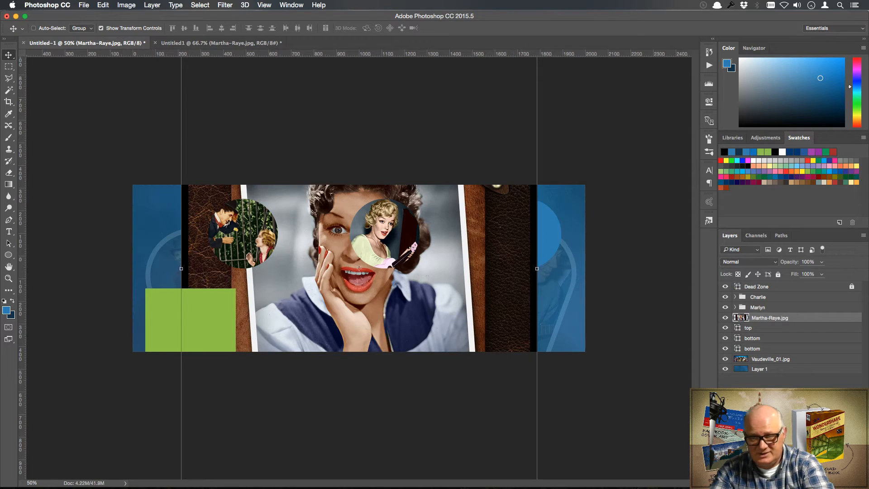
Step: Clip the Martha-Raye.jpg layer to the upper right circle and move the image so the face fills that circle
right_click(804, 322)
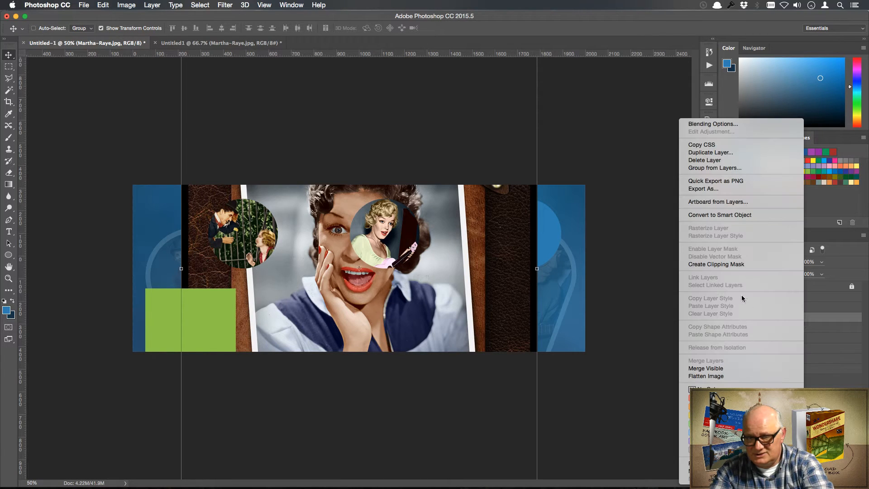
click(735, 264)
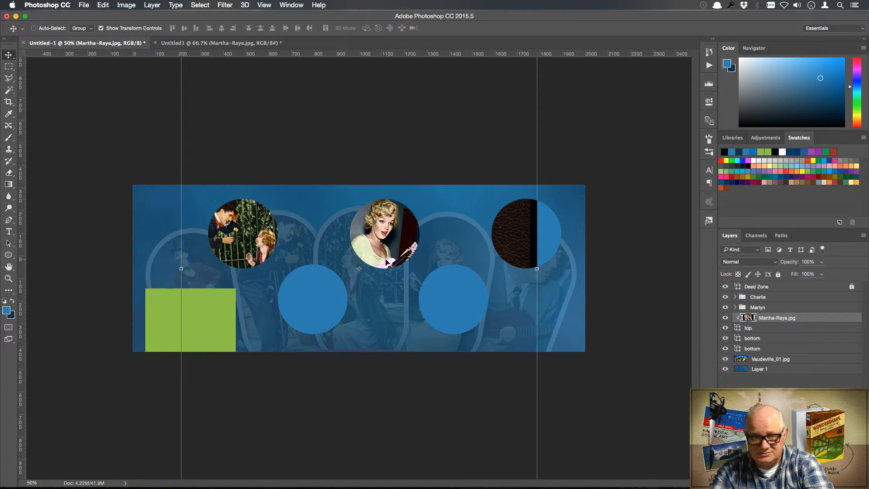
drag(387, 261, 539, 272)
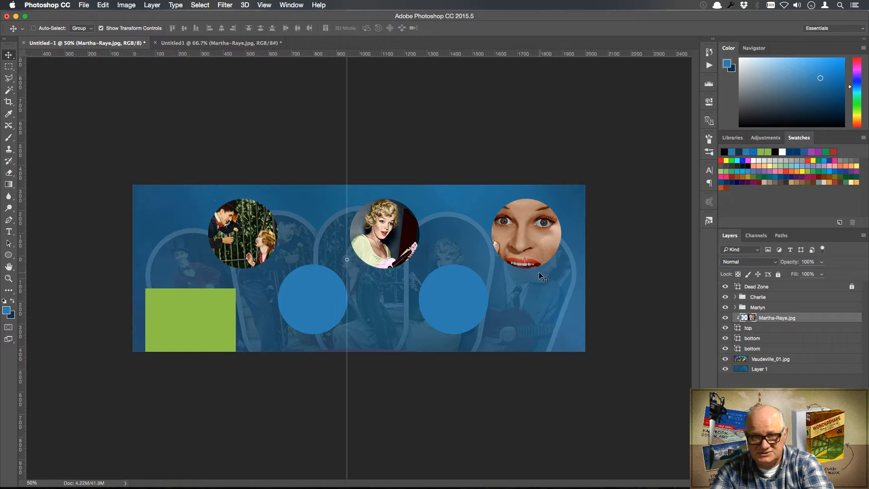
Step: Scale the Martha-Raye.jpg image to about 35% of its size and reposition it so the face sits inside the upper right circle
key(super)
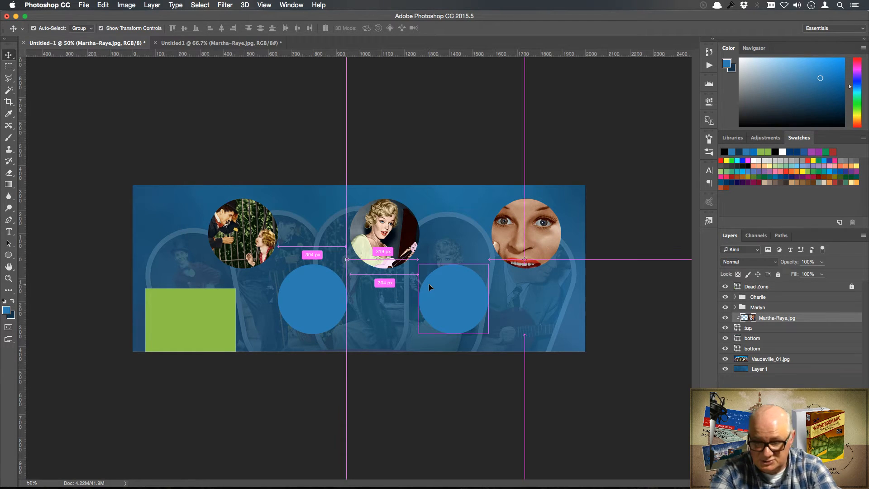
key(super+minus)
key(super+minus)
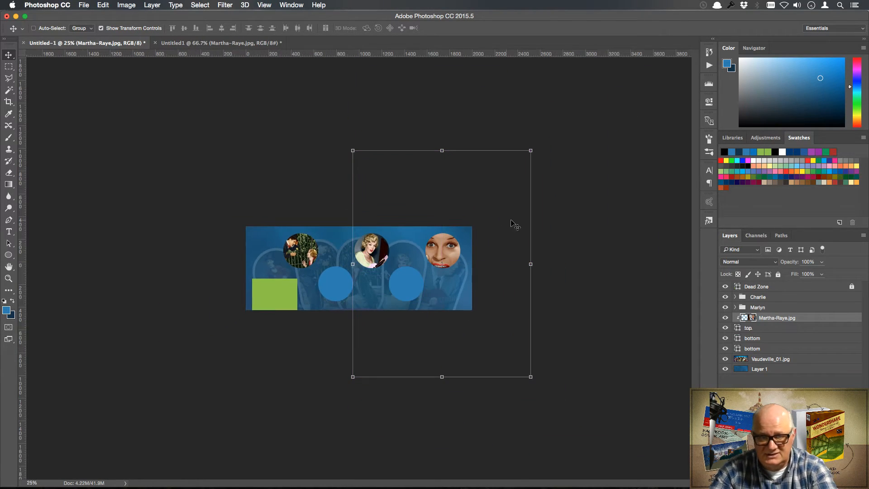
drag(532, 150, 484, 225)
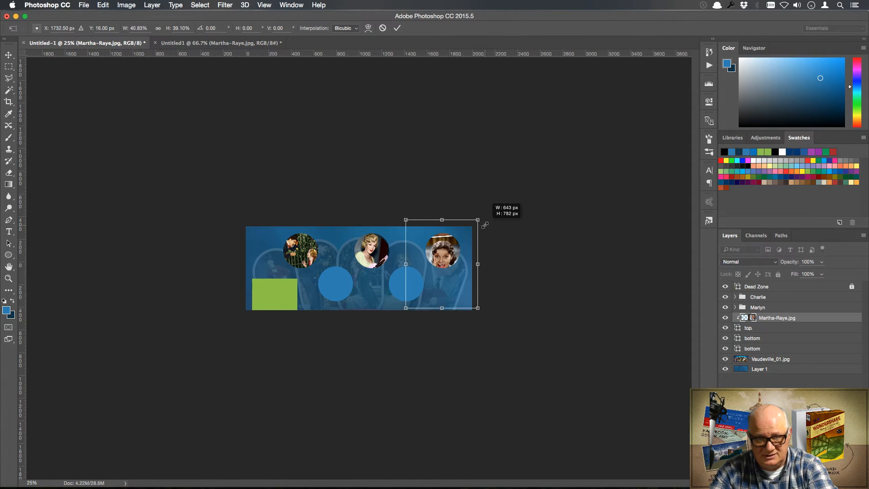
drag(446, 256, 447, 249)
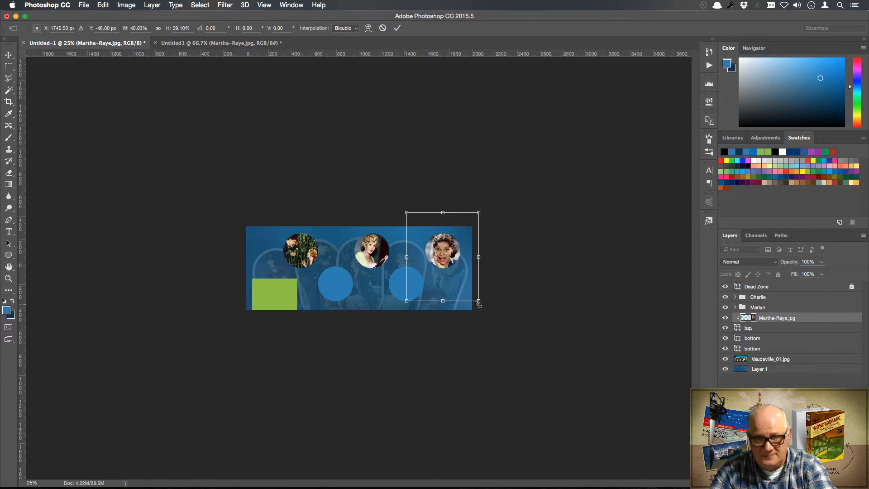
drag(478, 301, 471, 293)
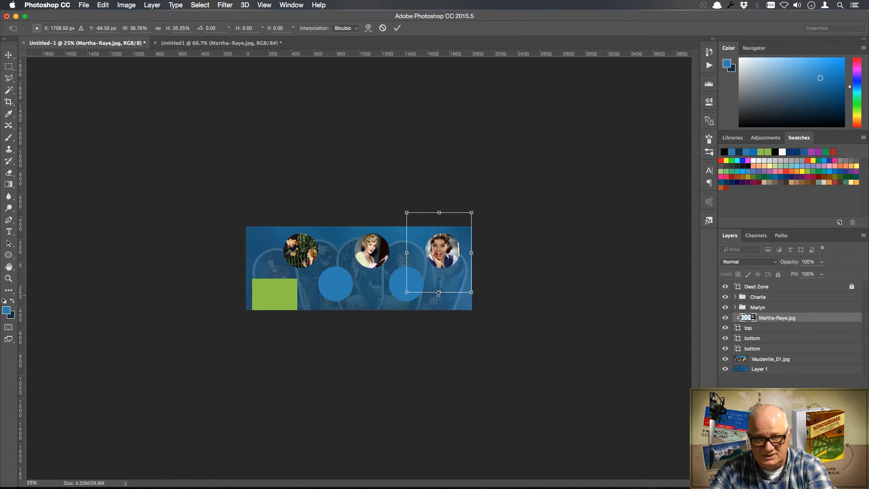
drag(408, 294, 413, 290)
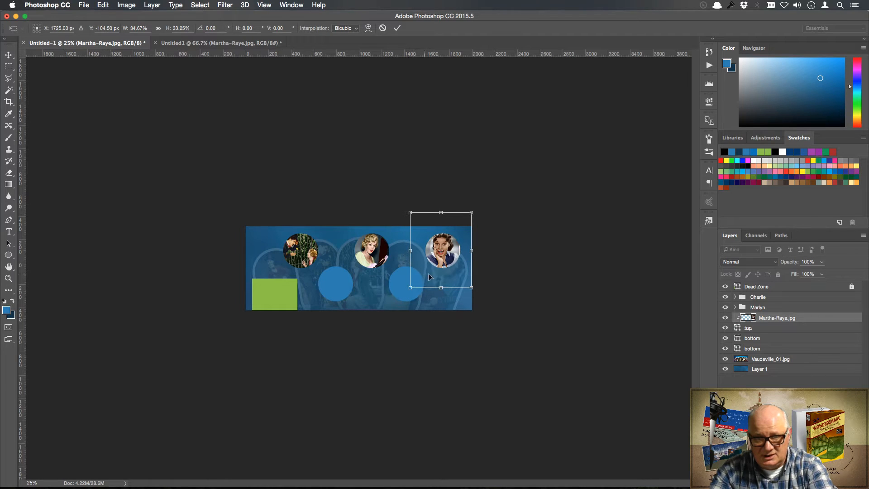
drag(454, 245, 455, 244)
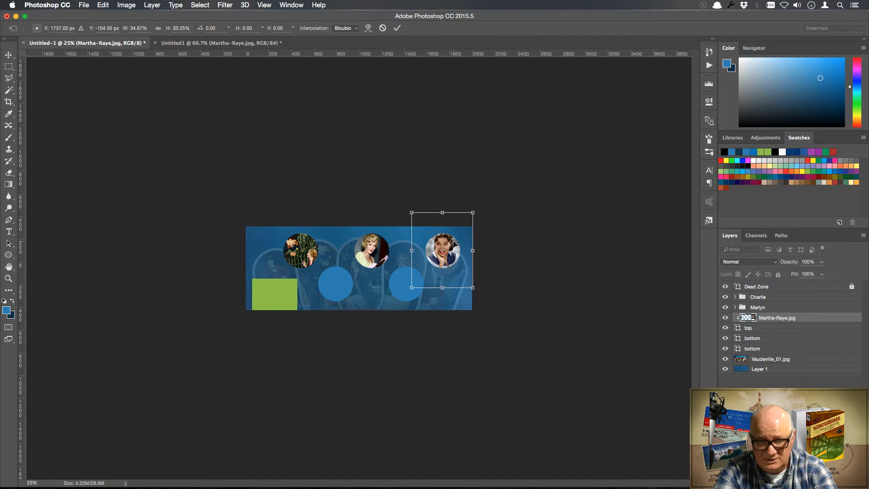
Step: Nudge the Martha-Raye.jpg image down 30 px within its circle, shrink it slightly and apply the transform
key(super+0)
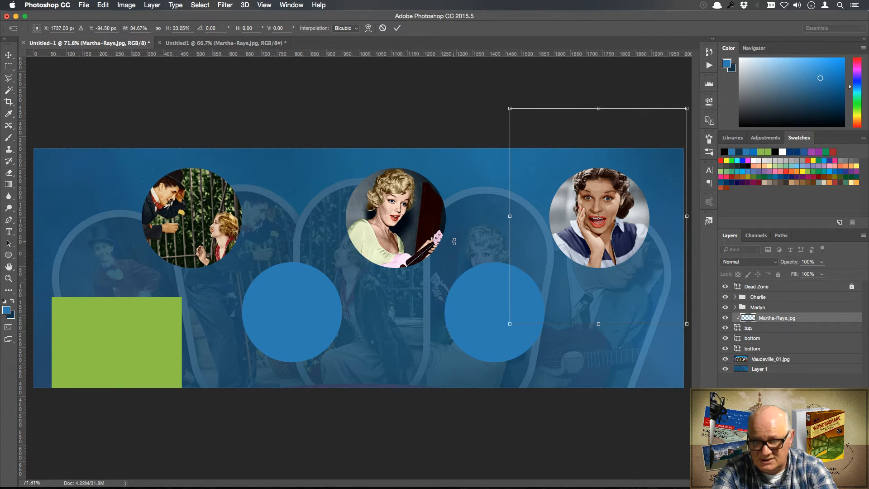
key(shift+Down)
key(shift+Down)
key(shift+Down)
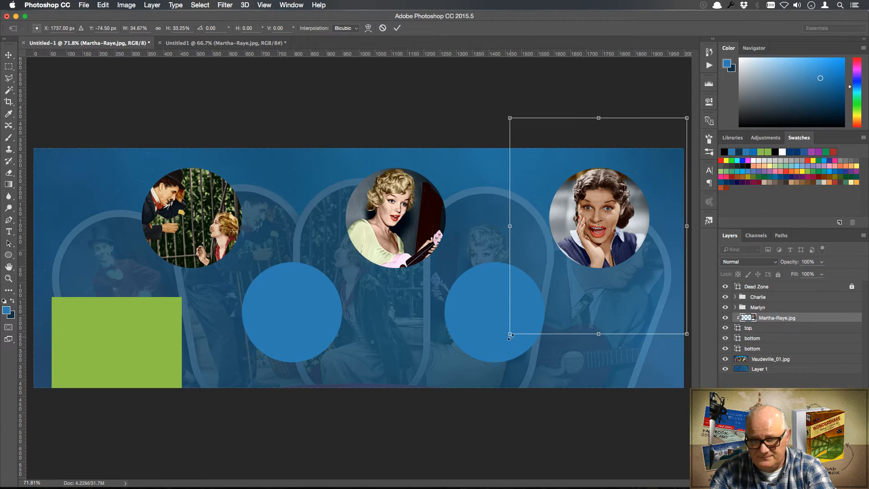
drag(510, 335, 512, 331)
key(Return)
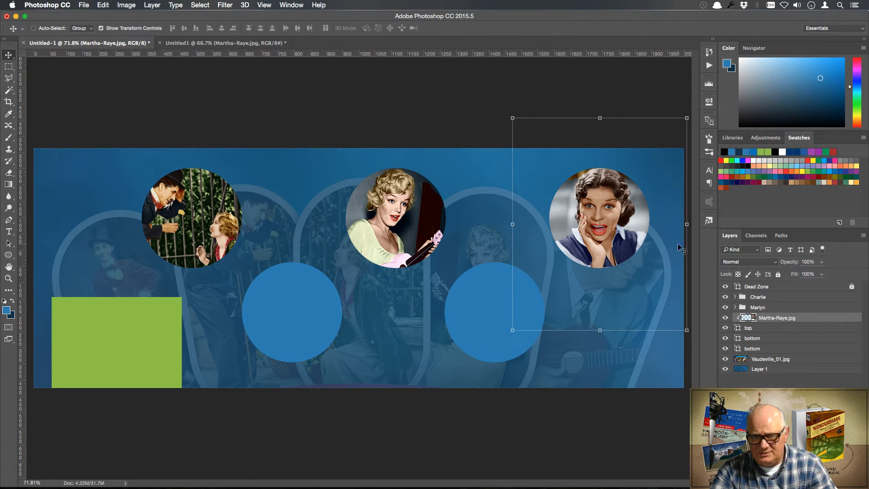
Step: Rotate the Martha-Raye.jpg image about 20° clockwise around a pivot point placed on the face
click(513, 118)
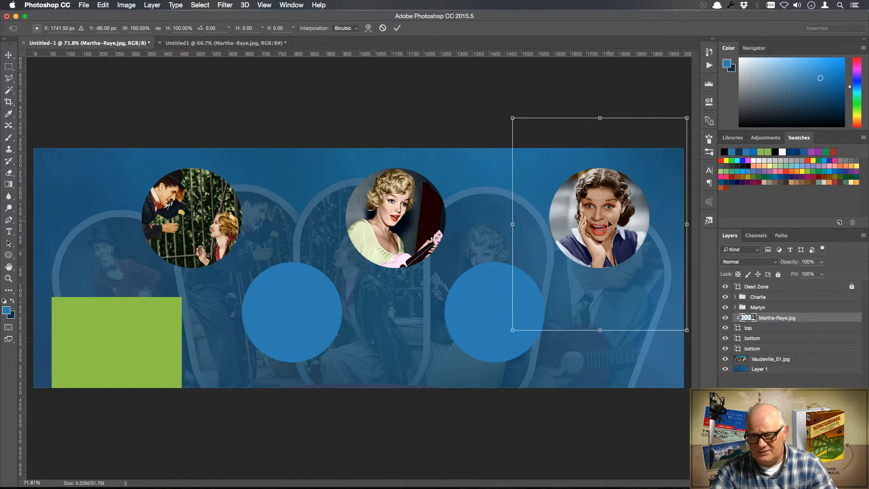
mouse_move(601, 226)
mouse_down()
mouse_move(612, 214)
mouse_move(601, 220)
mouse_up()
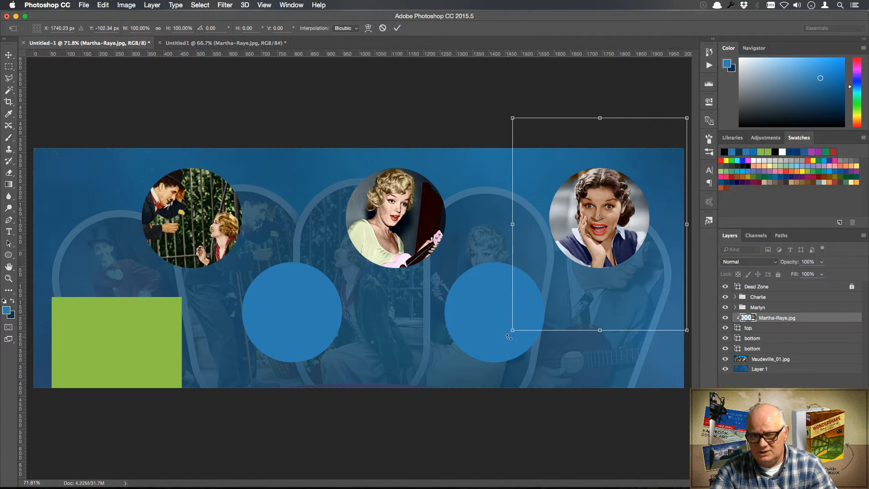
drag(508, 337, 458, 303)
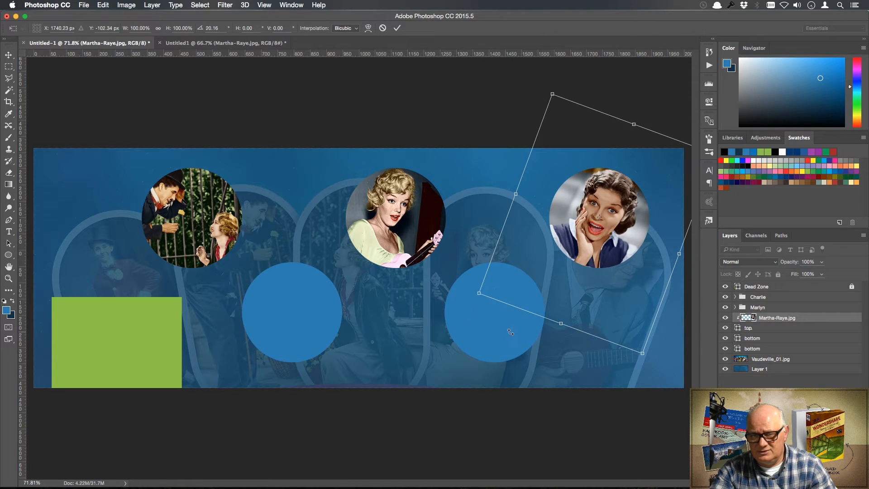
key(Return)
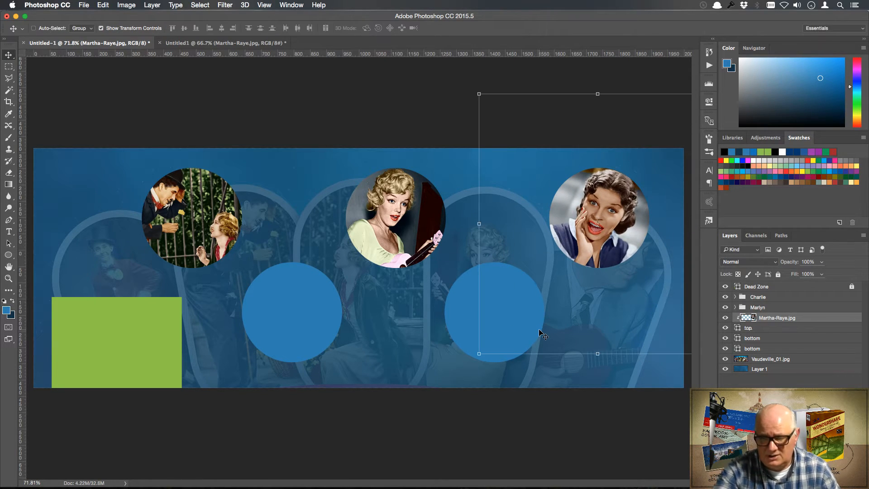
Step: Rotate the Marilyn-Monroe-01.jpg image in the Marlyn group about 26° counterclockwise around a pivot placed on the face, leaving the group collapsed
click(735, 308)
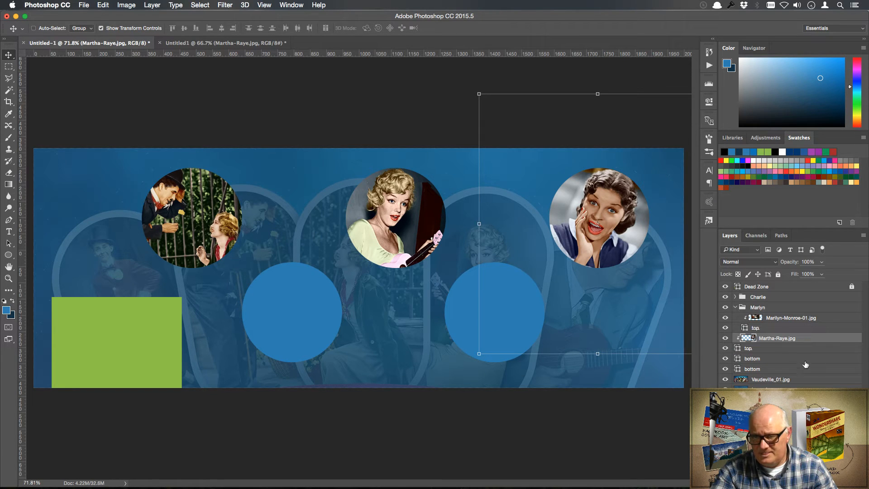
click(782, 319)
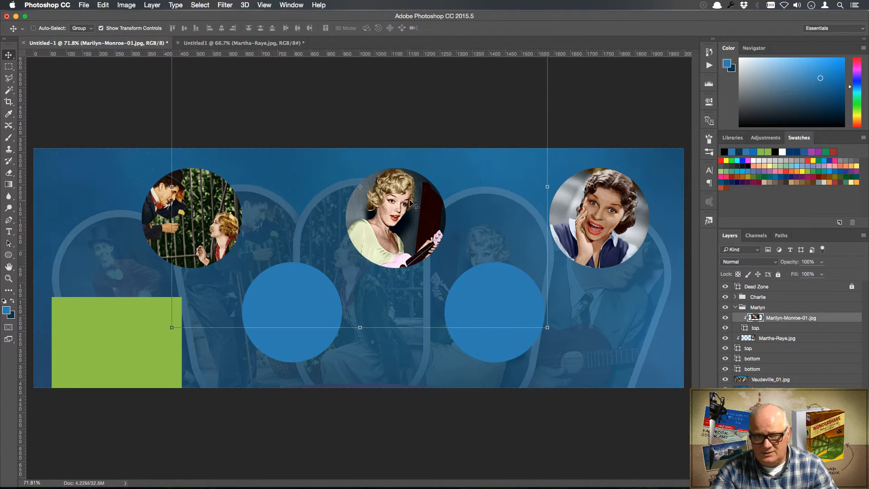
key(ctrl+t)
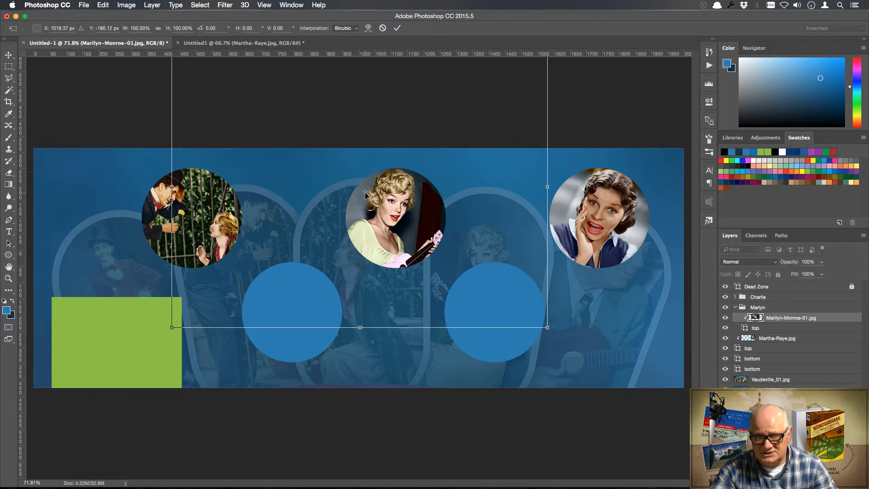
drag(366, 195, 395, 219)
drag(557, 334, 623, 257)
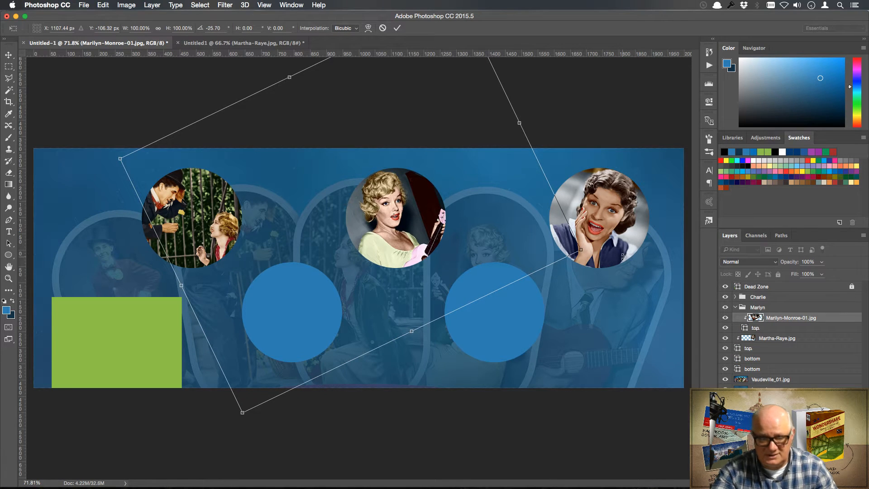
key(Return)
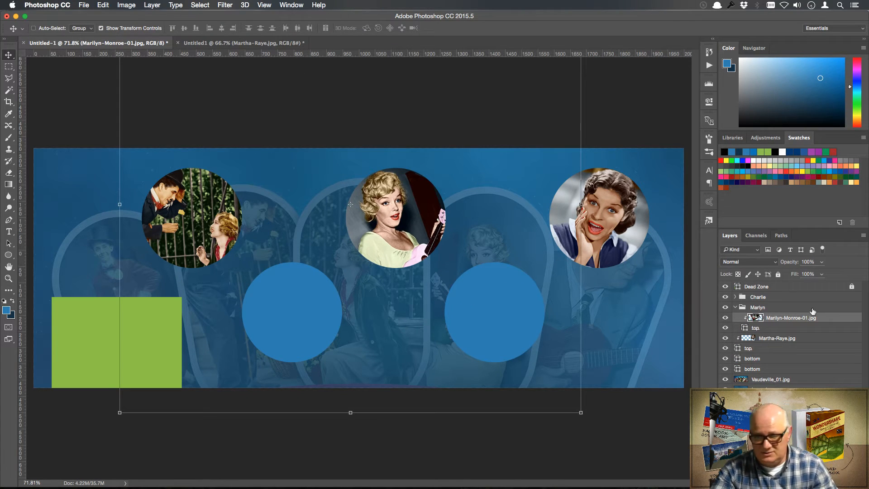
click(735, 307)
Step: Group the Martha-Raye.jpg layer with its top circle and name the group Martha
click(779, 319)
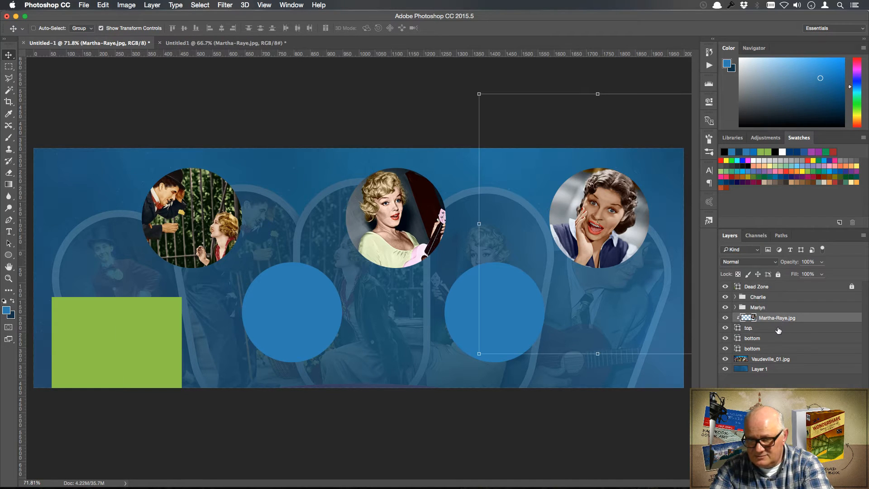
shift+click(778, 328)
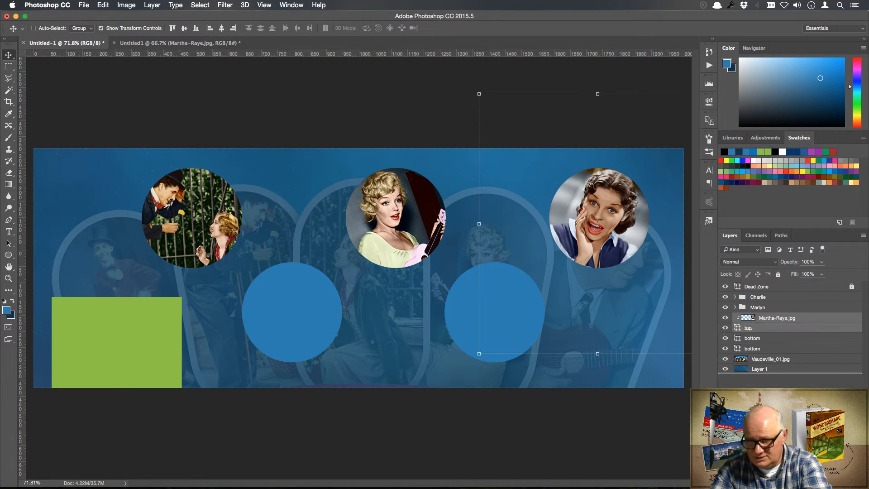
key(super+g)
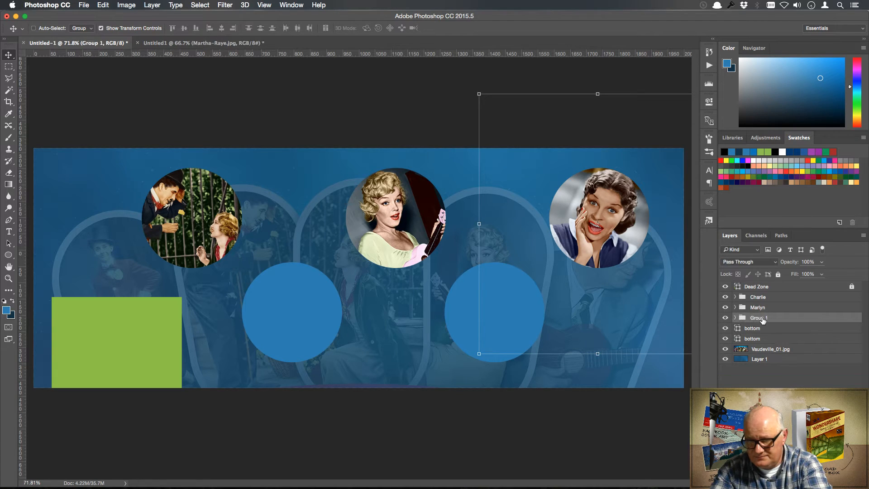
double_click(763, 318)
text(Martha)
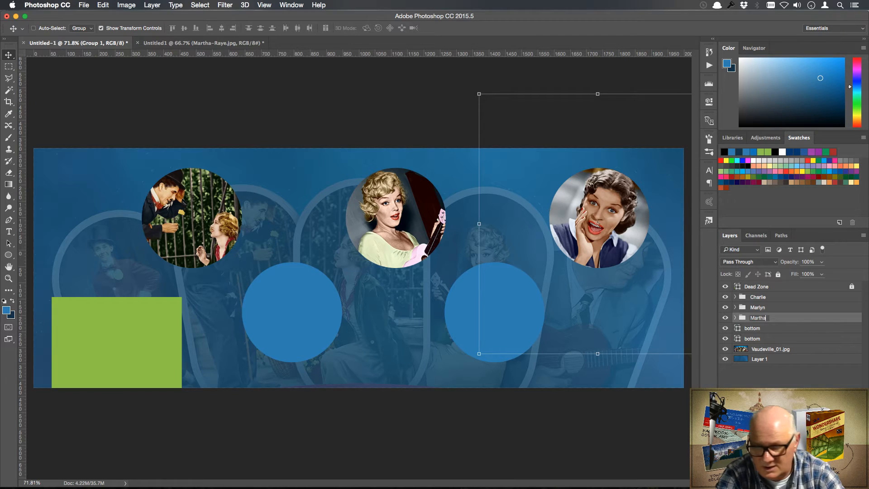
key(Return)
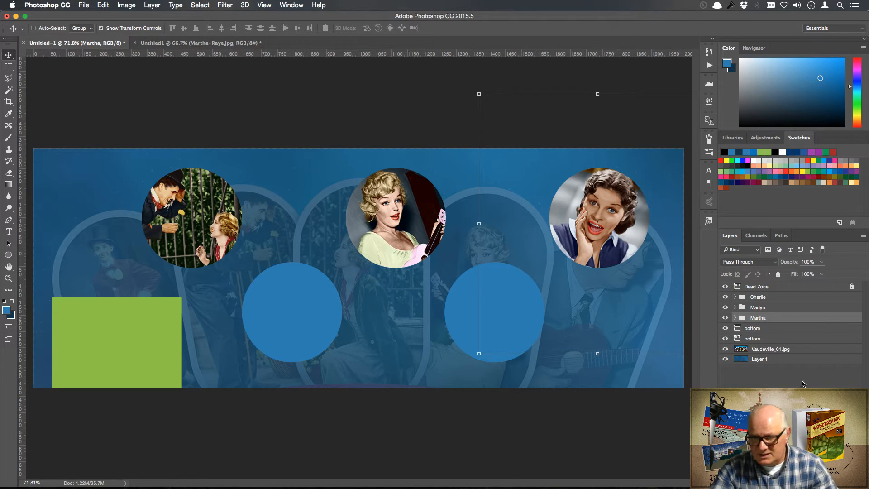
Step: Select the lower right circle's layer, and in the Untitled1 stack show the hidden layers from Marilyn-Monroe-01.jpg up through Buster-Keaton-01.jpg
click(759, 332)
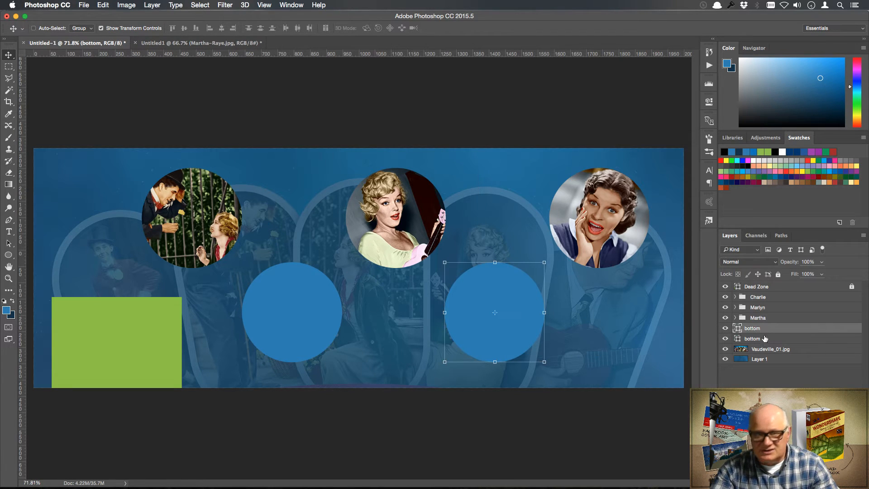
click(192, 43)
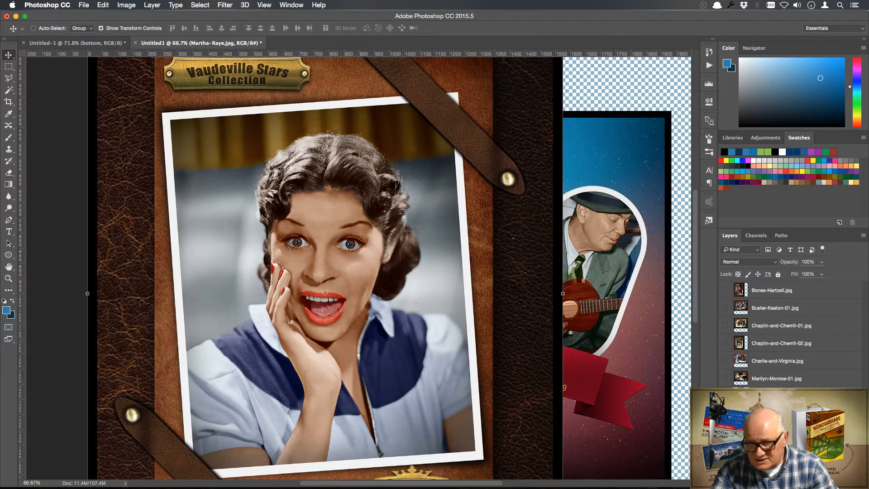
click(726, 378)
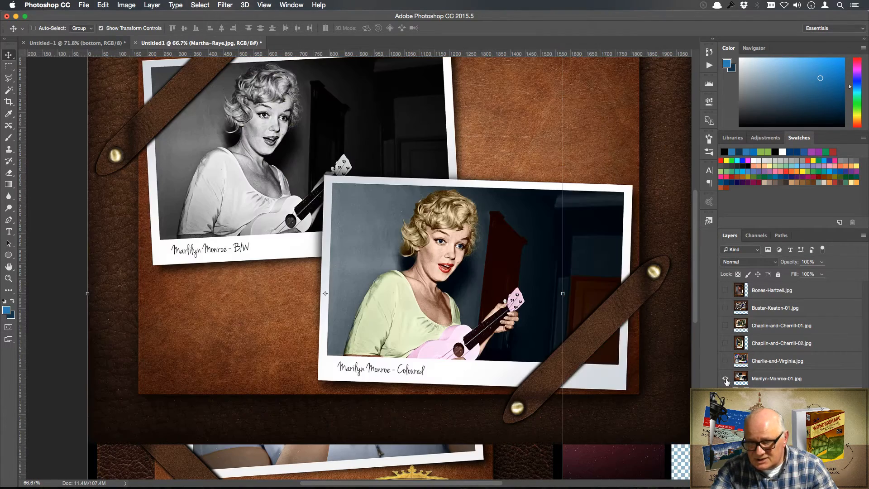
click(725, 361)
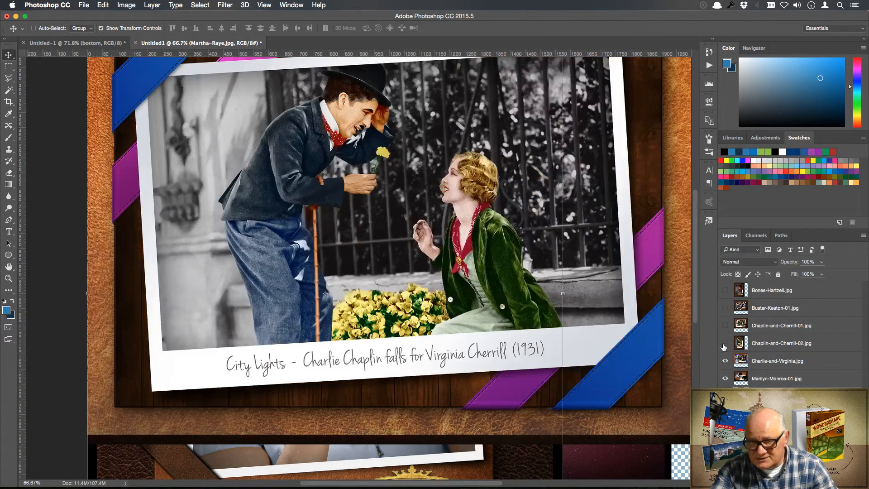
click(725, 343)
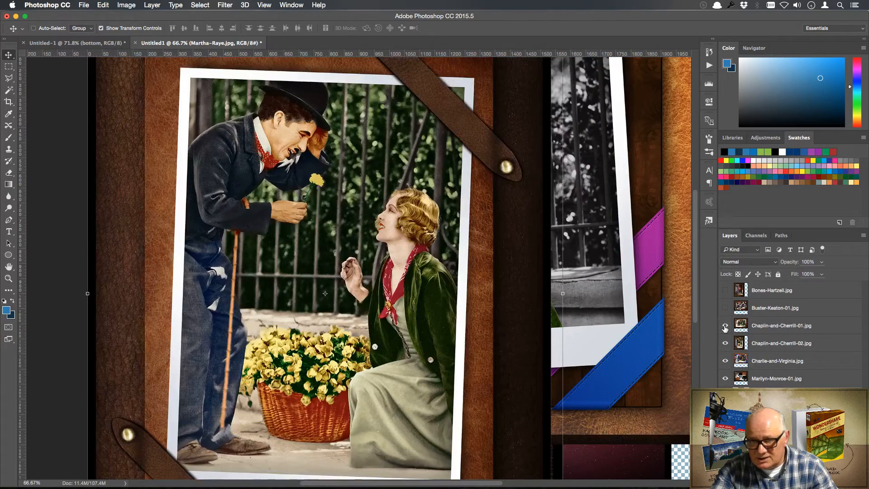
click(725, 325)
click(725, 308)
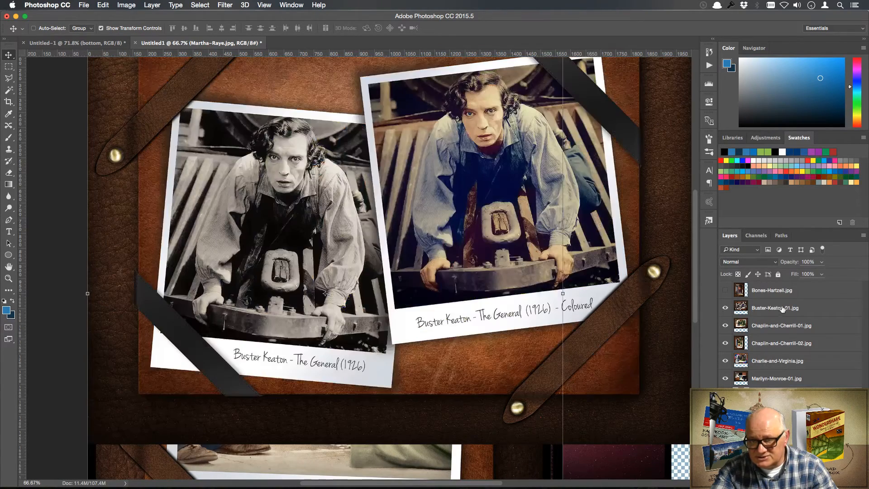
Step: Copy the Buster-Keaton-01.jpg layer into the Untitled-1 cover directly above the lower right circle's layer
click(785, 309)
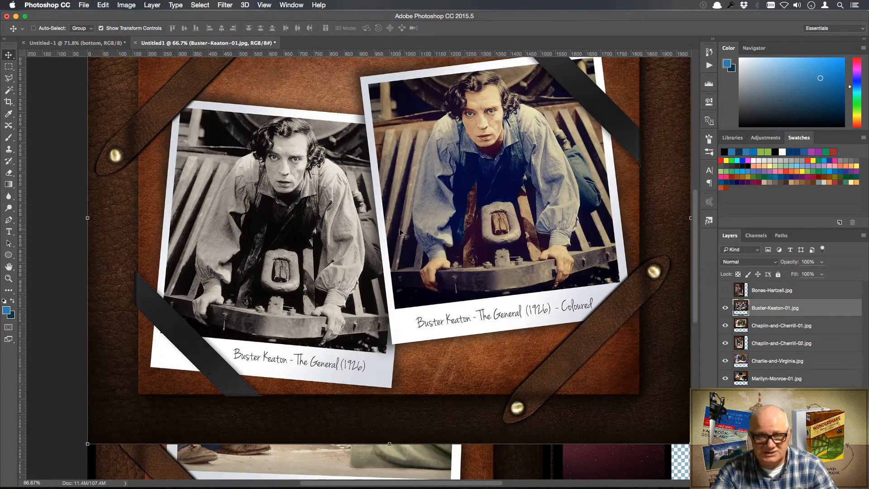
drag(423, 223, 453, 286)
drag(484, 312, 487, 314)
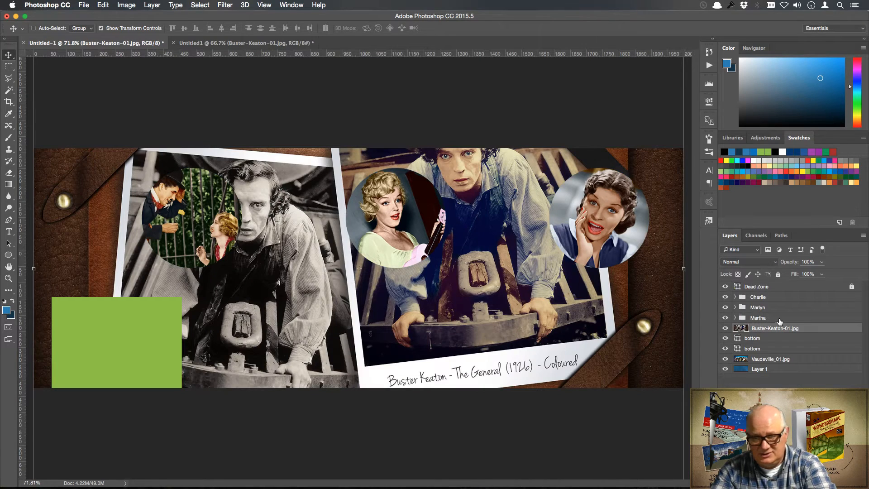
Step: Clip the Buster-Keaton-01.jpg layer to the lower right circle and fit its full image bounds in view
right_click(808, 330)
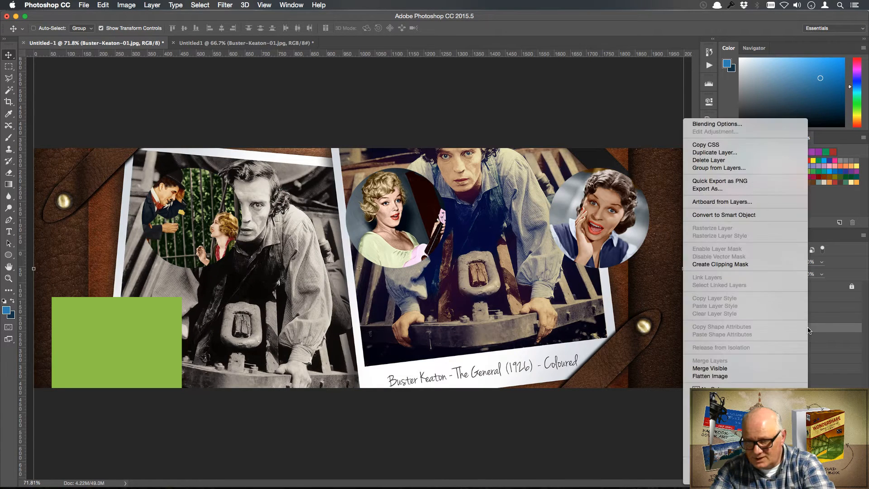
click(734, 265)
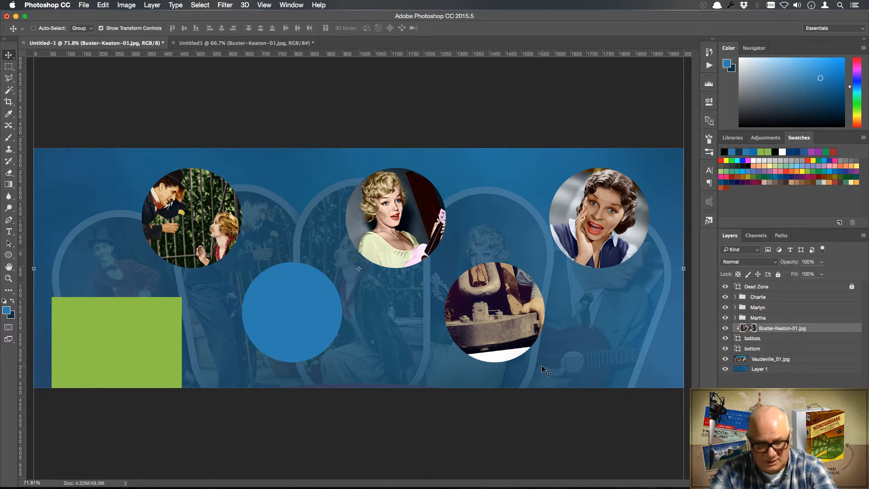
key(super+0)
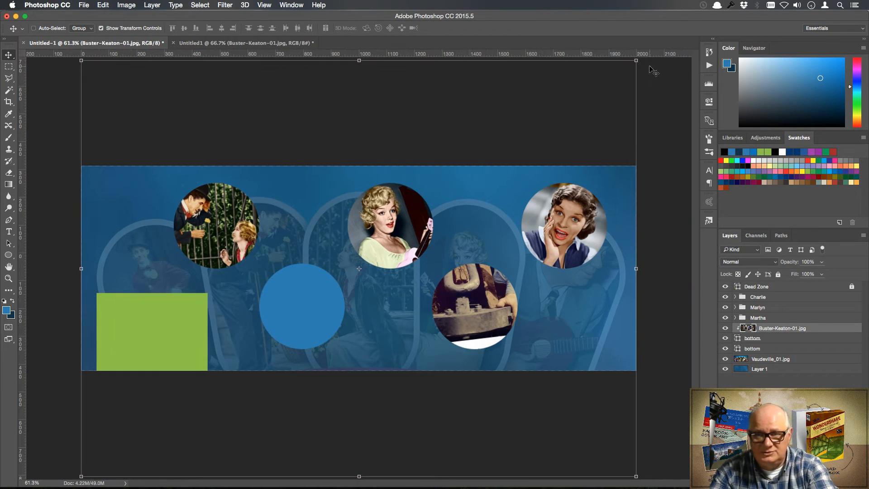
Step: Scale the Buster-Keaton-01.jpg layer to about 49% and position the coloured portrait inside the lower right circle
drag(636, 60, 501, 174)
drag(390, 326, 454, 384)
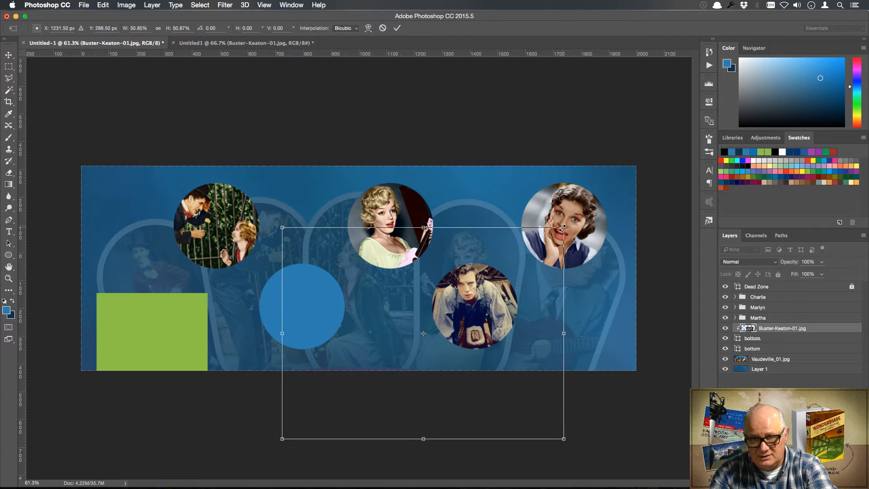
mouse_move(561, 228)
mouse_down()
mouse_move(549, 238)
mouse_move(567, 223)
mouse_up()
drag(492, 309, 492, 304)
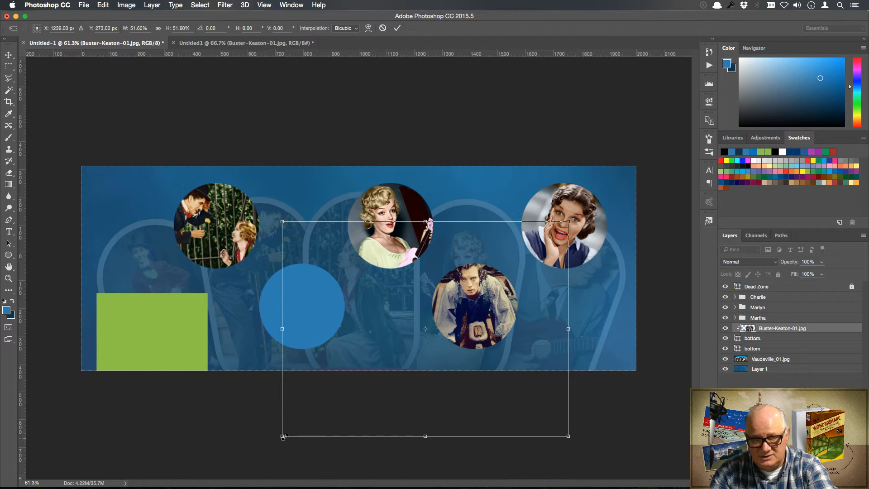
drag(283, 437, 299, 424)
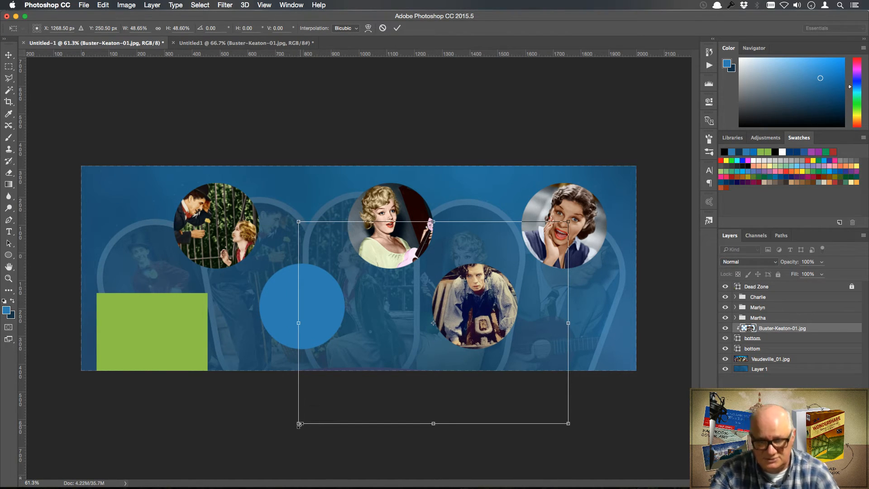
key(Return)
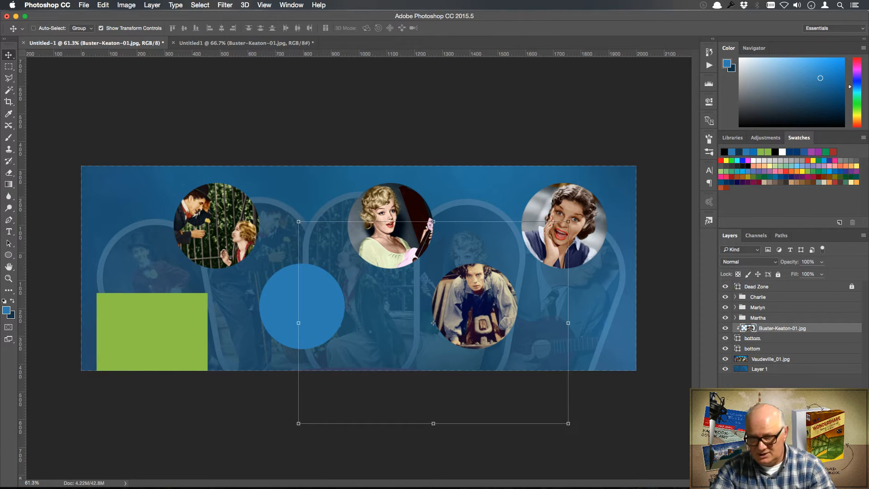
Step: Group the Buster-Keaton-01.jpg layer with its lower right circle and name the group Buster
click(810, 378)
click(775, 331)
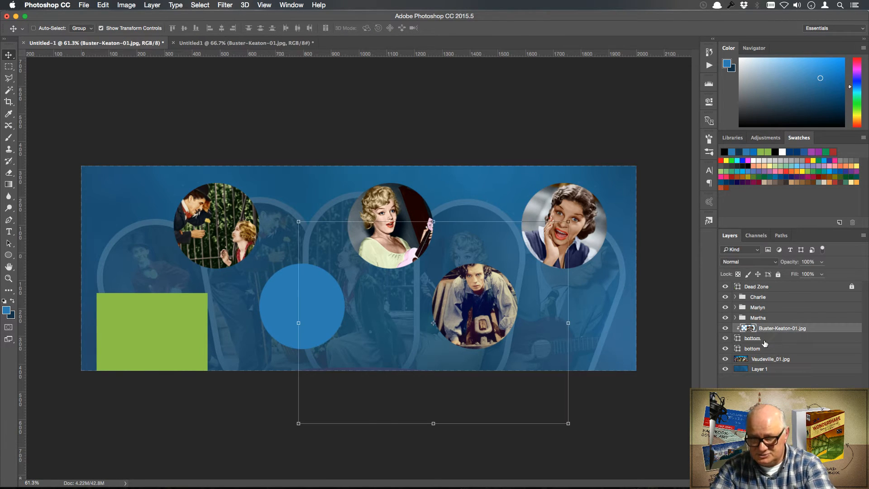
shift+click(765, 340)
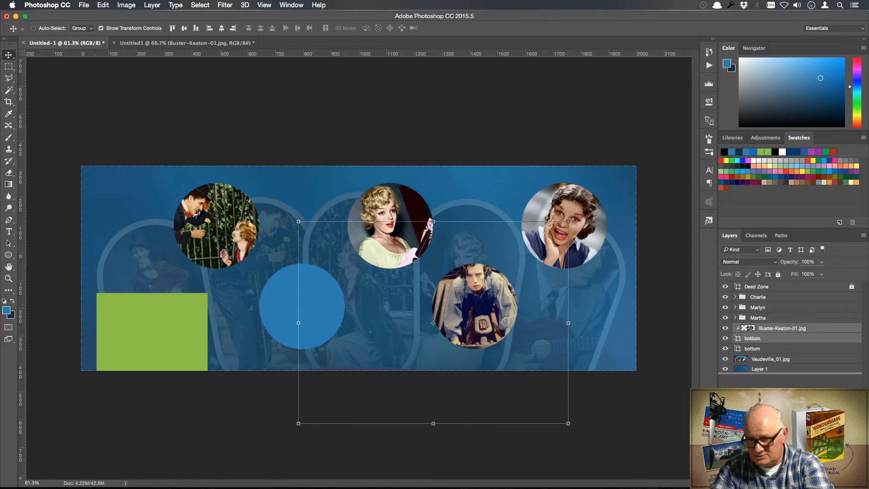
key(super+g)
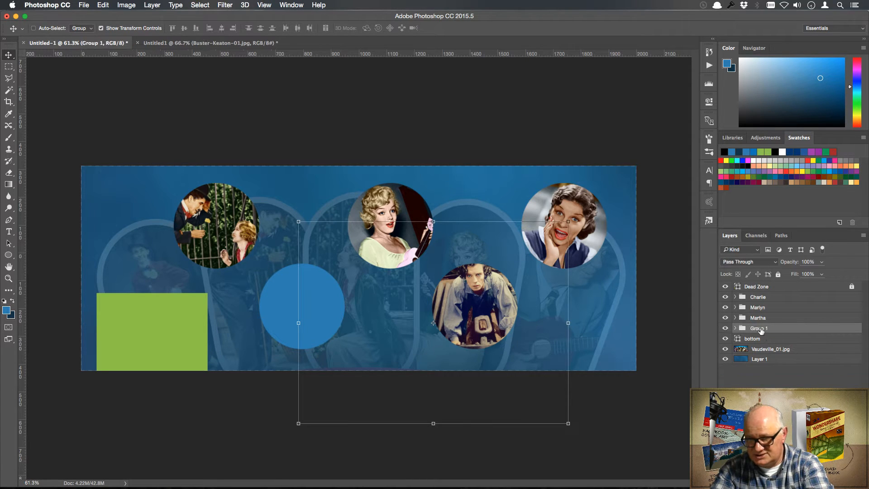
double_click(757, 329)
text(Buster)
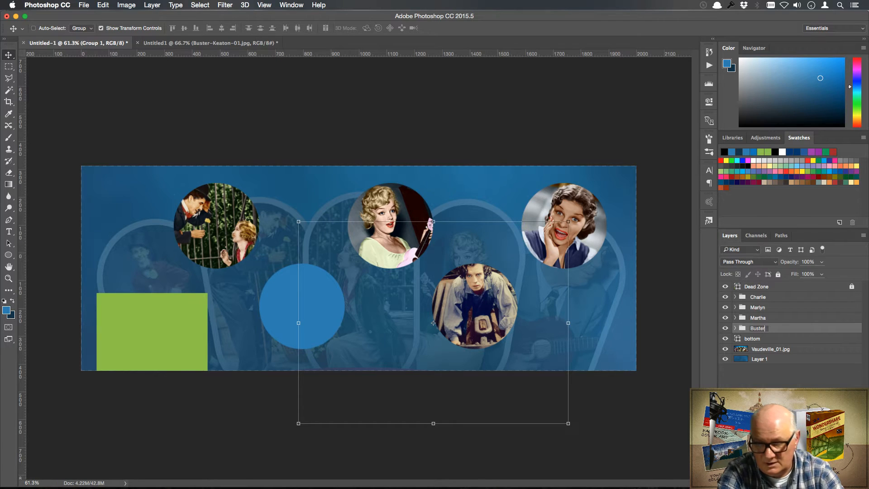
key(Return)
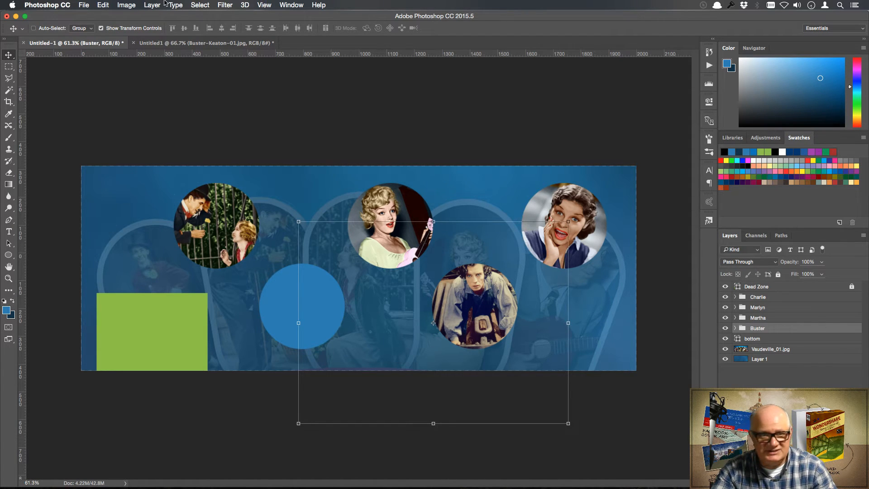
Step: In the Untitled1 stack, show the Bones-Hartzell.jpg layer and copy it into the Untitled-1 cover
click(203, 43)
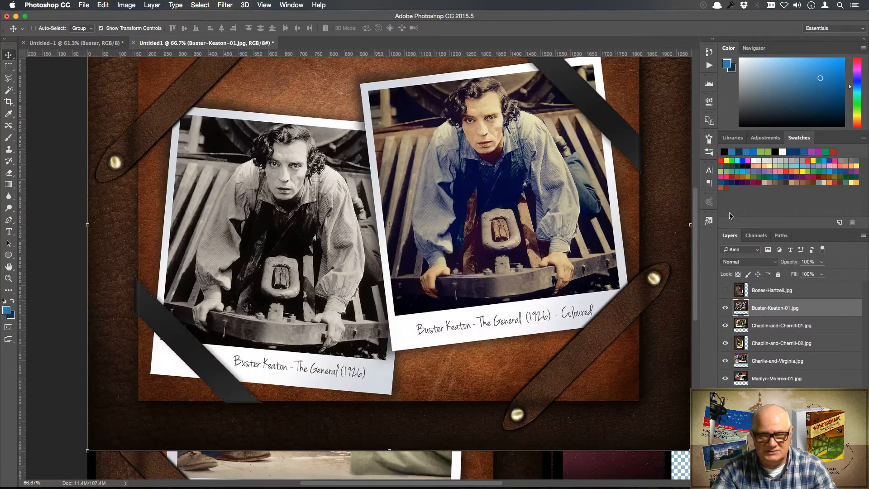
click(779, 292)
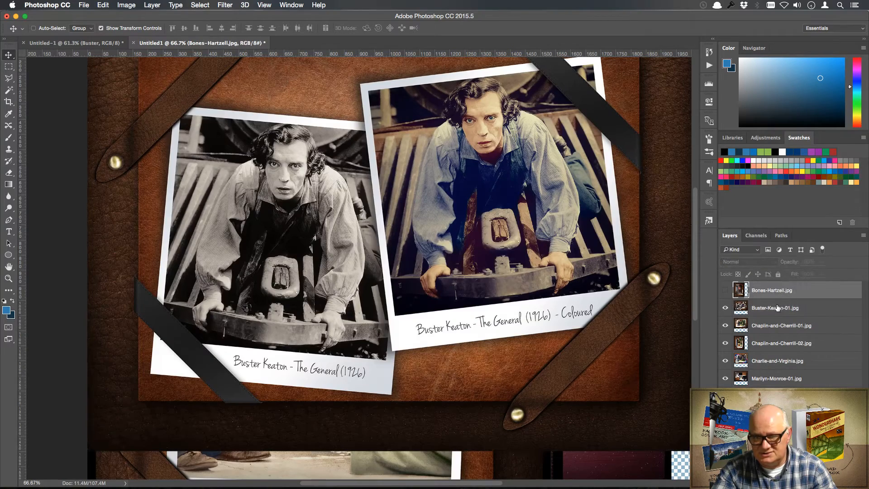
click(726, 291)
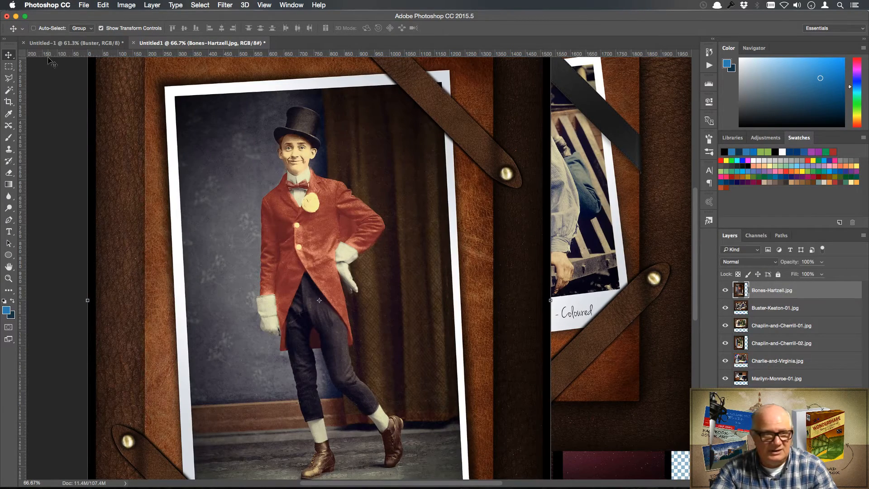
drag(235, 159, 344, 265)
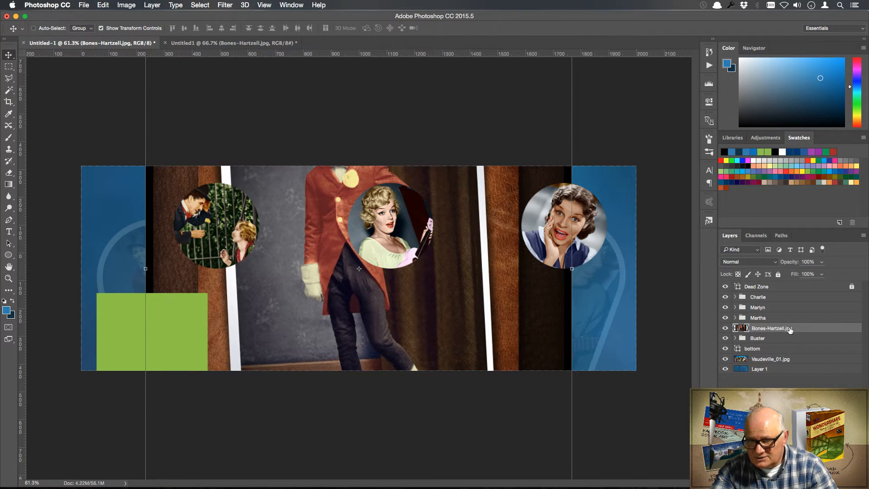
Step: Move the Bones-Hartzell.jpg layer below the Buster group and clip it to the lower left circle
drag(790, 329, 789, 347)
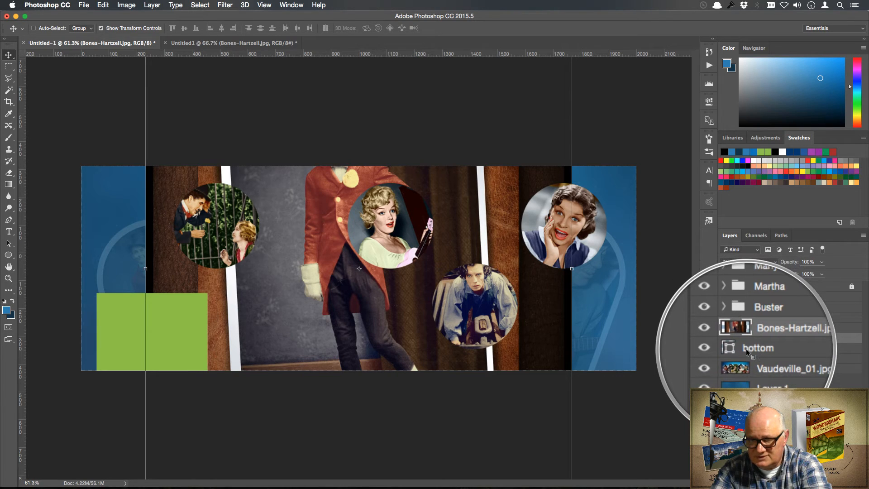
right_click(777, 340)
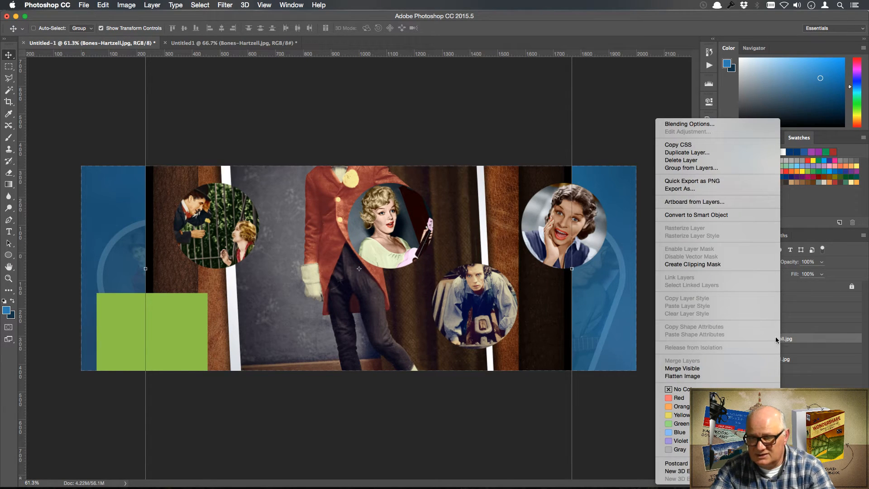
click(723, 265)
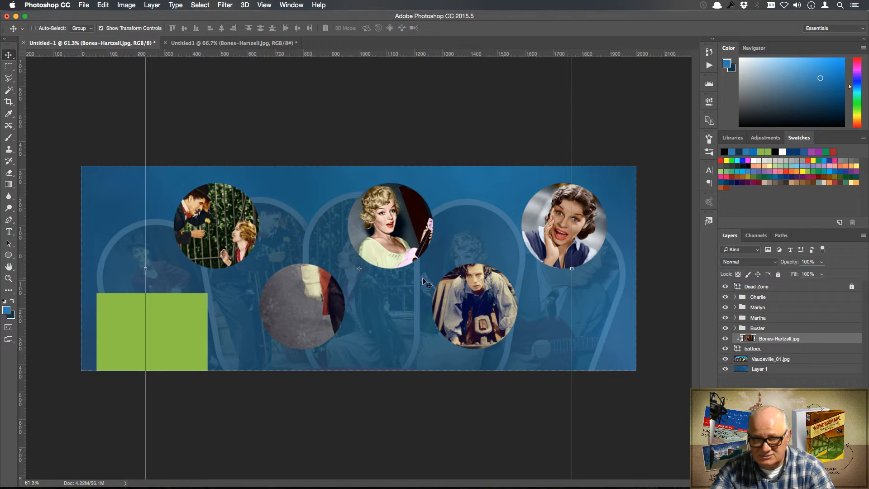
Step: Scale the Bones-Hartzell.jpg layer to about 50% and position the top-hatted figure's head and torso inside the lower left circle
key(super+0)
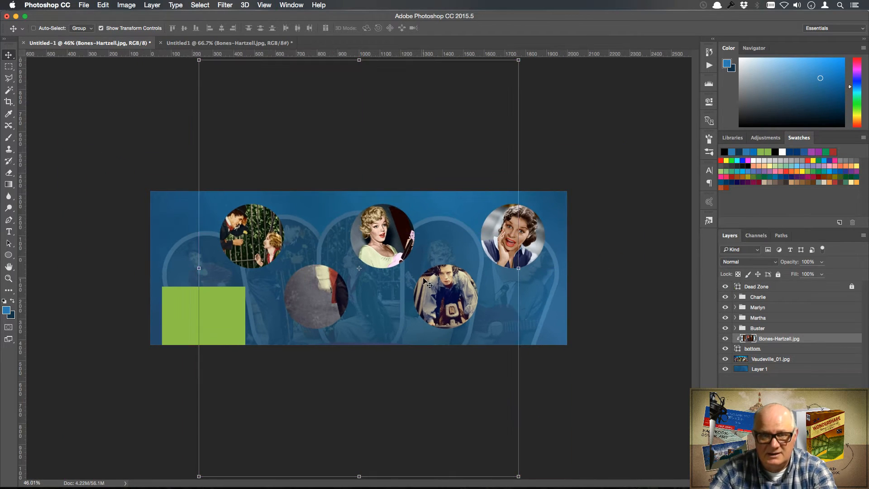
drag(518, 60, 415, 182)
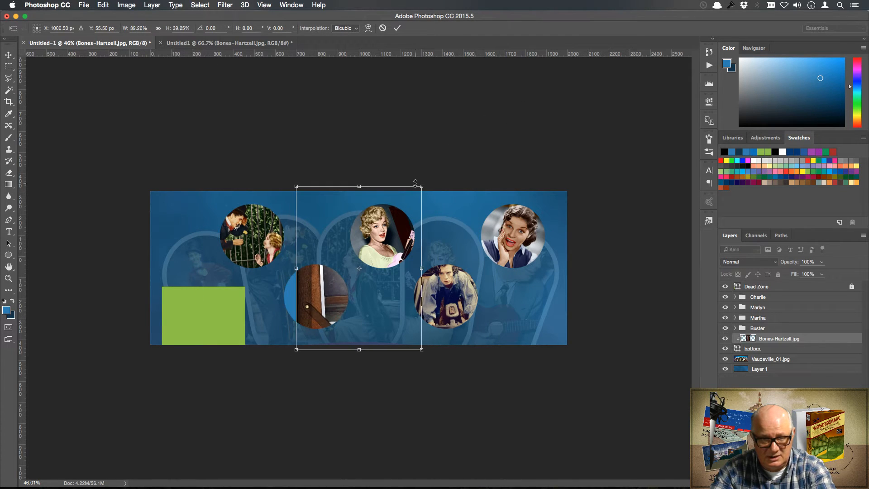
drag(394, 226, 354, 275)
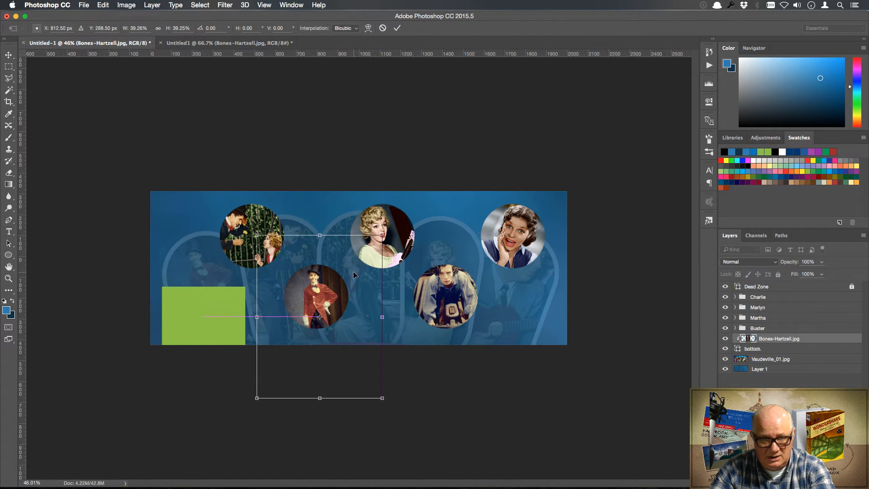
drag(382, 235, 399, 222)
drag(372, 279, 366, 292)
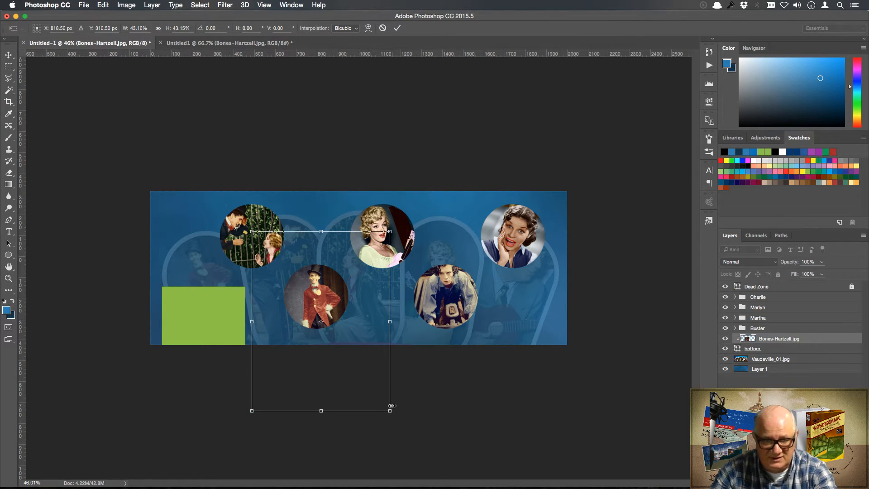
drag(392, 405, 414, 435)
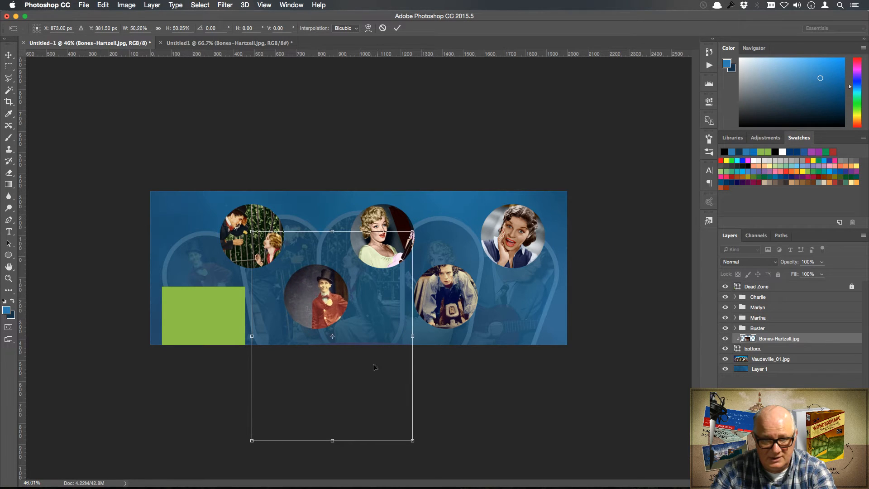
drag(374, 367, 349, 342)
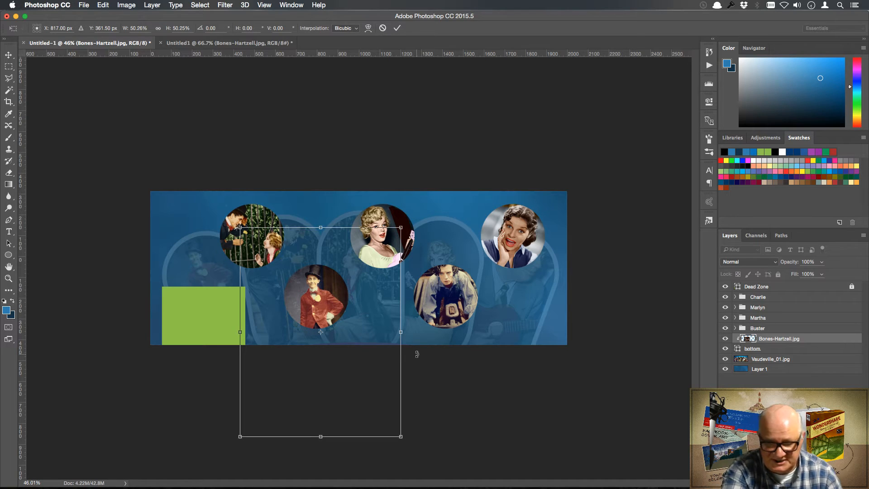
key(Return)
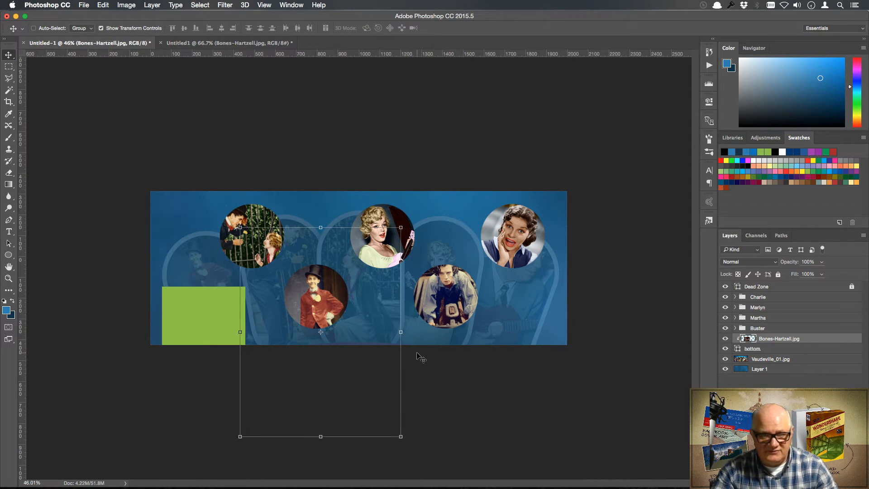
Step: Group the Bones-Hartzell.jpg layer with its lower left circle, name the group Bones, and clear the layer selection
key(super+0)
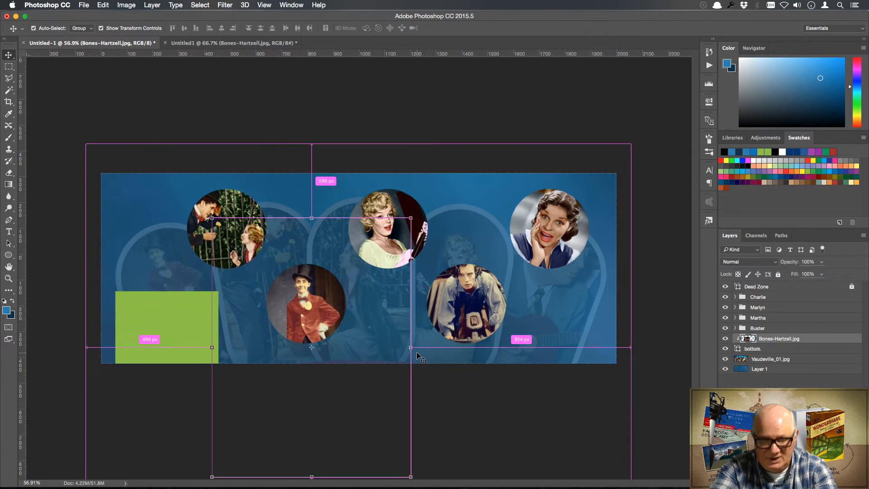
shift+click(762, 349)
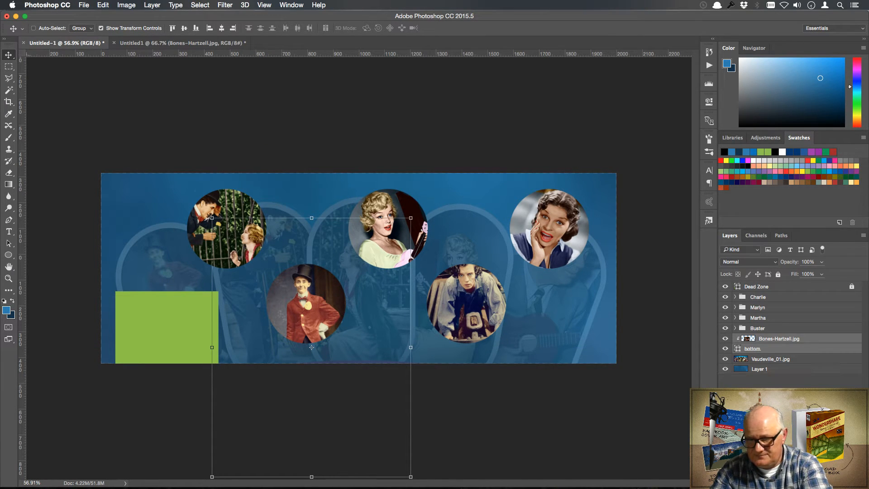
key(super+g)
double_click(757, 338)
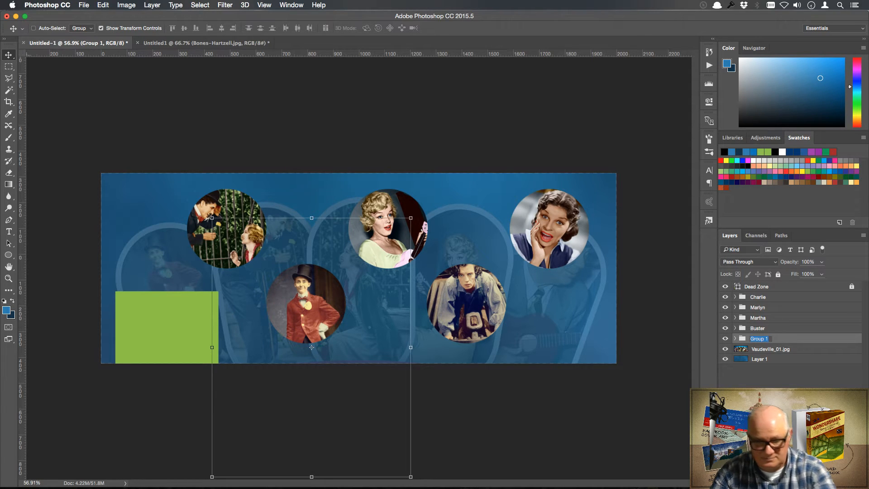
text(Bo)
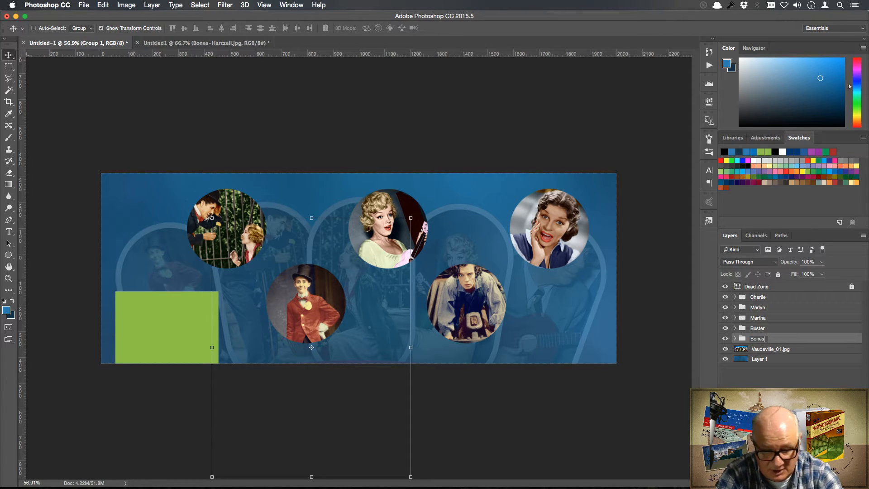
text(nes)
key(Return)
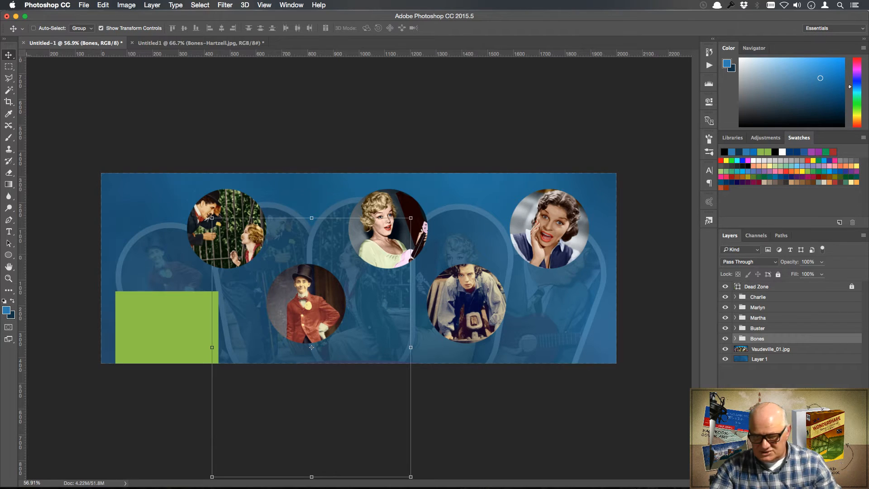
click(763, 384)
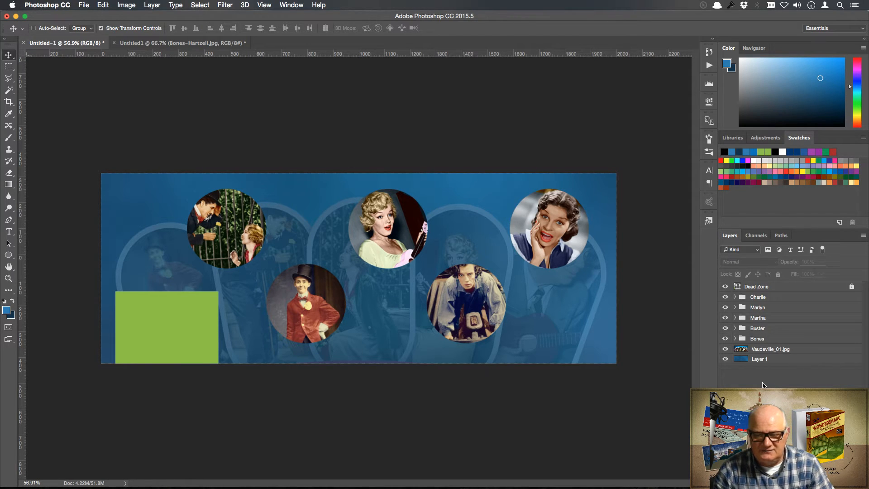
click(763, 298)
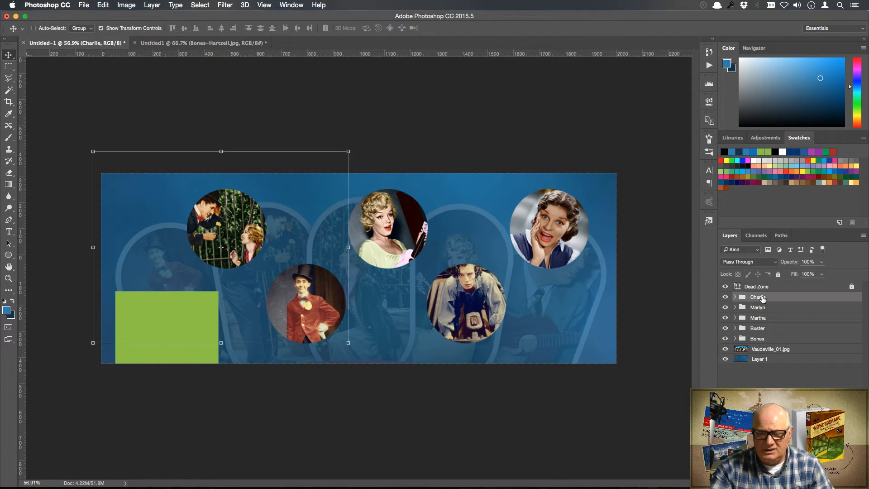
click(749, 262)
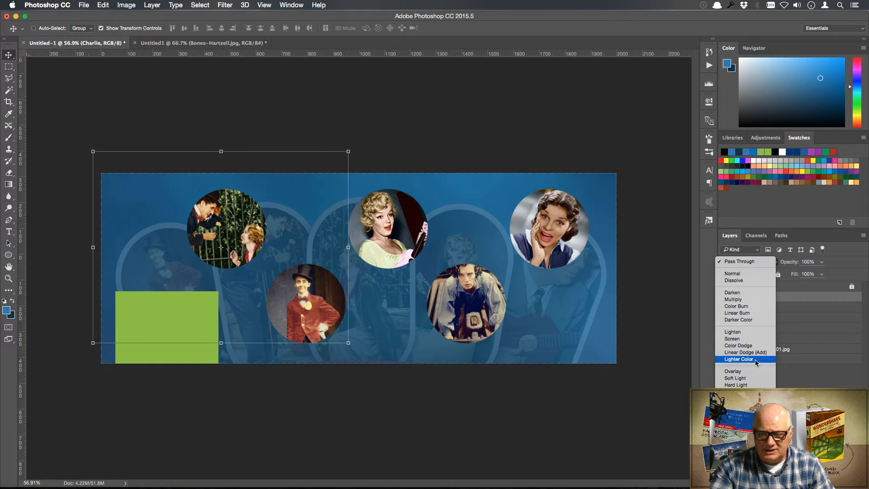
key(Escape)
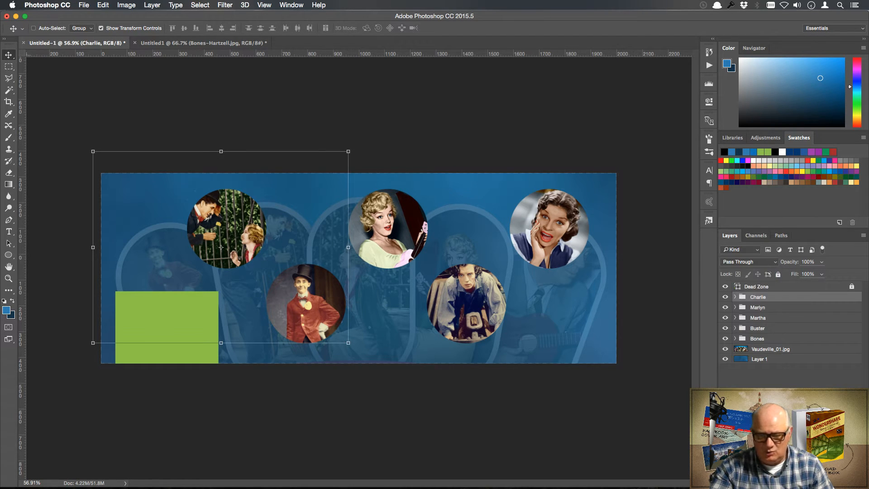
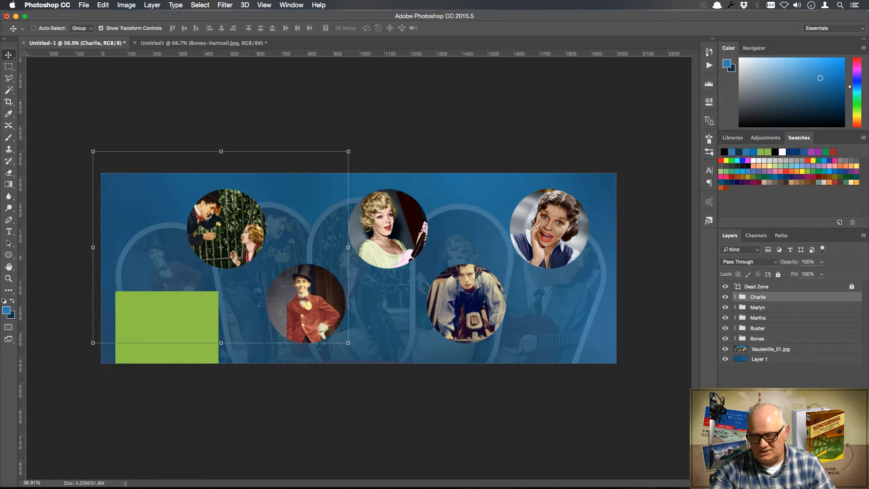
click(788, 482)
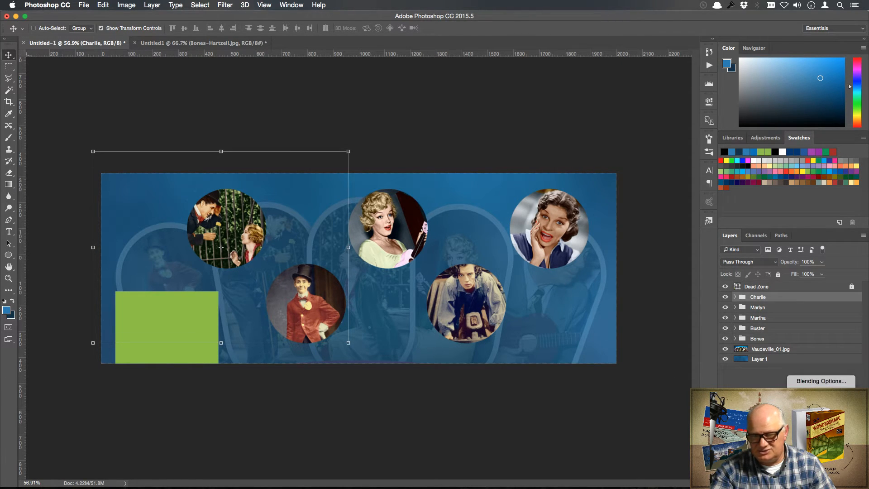
click(820, 380)
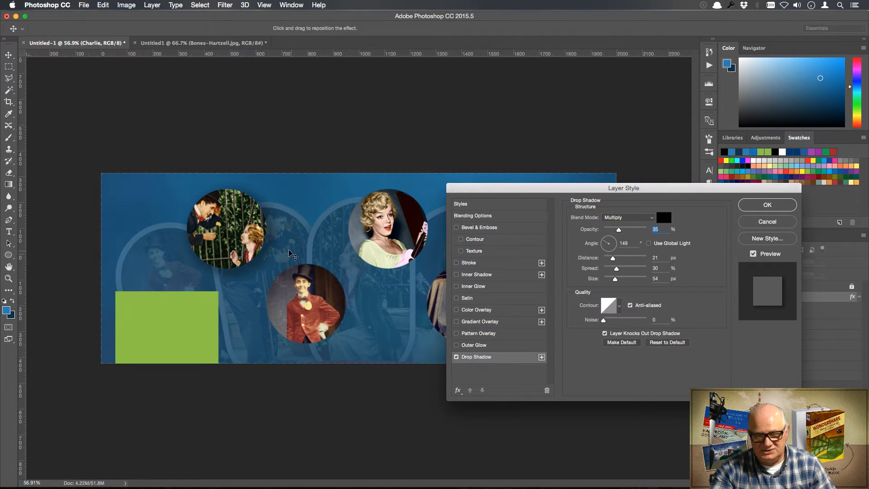
mouse_move(253, 236)
mouse_down()
mouse_move(320, 236)
mouse_move(254, 235)
mouse_move(265, 241)
mouse_up()
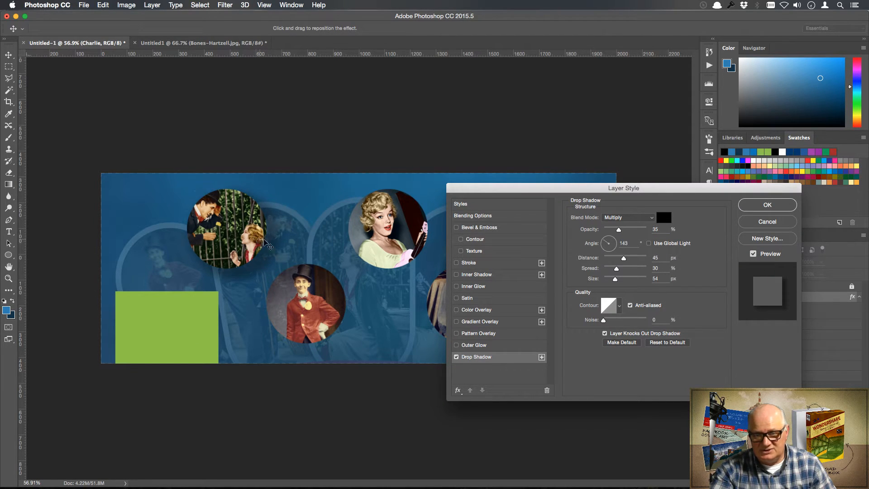
drag(615, 279, 614, 260)
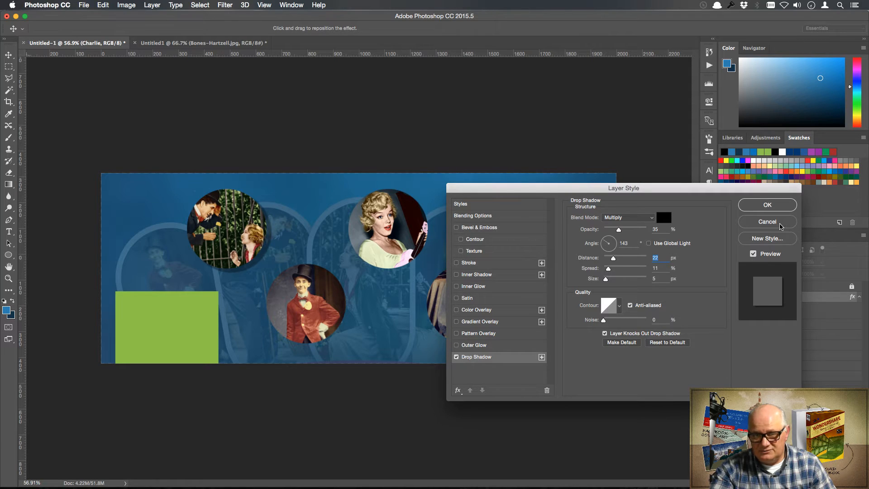
click(767, 221)
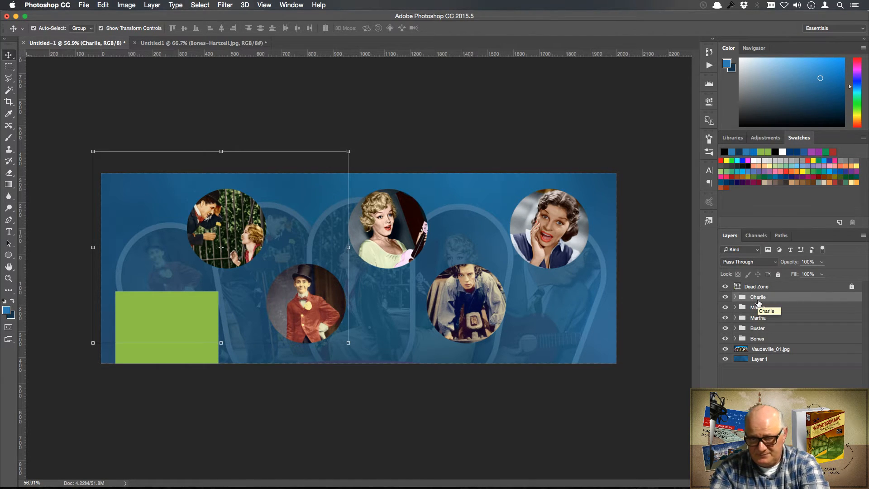
Step: Expand the Charlie group and add an empty layer above Chaplin-and-Cherrill-01.jpg inside it
click(735, 297)
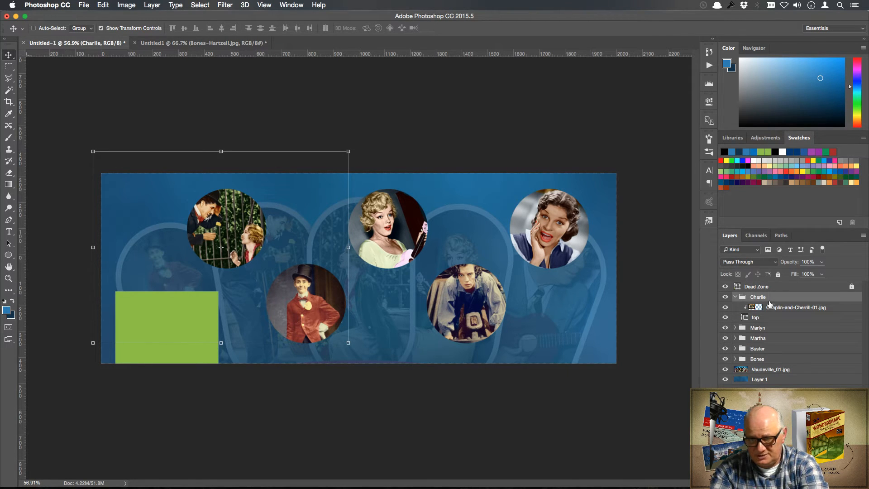
click(844, 309)
key(alt+shift+super+n)
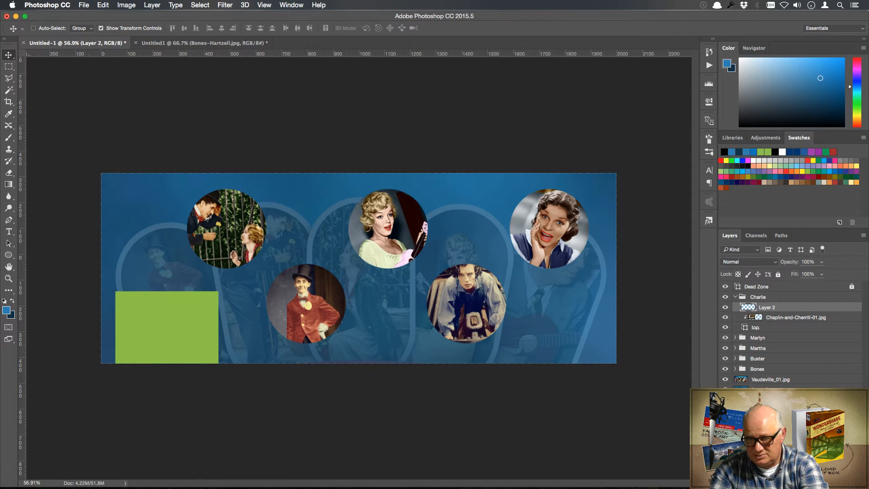
click(767, 331)
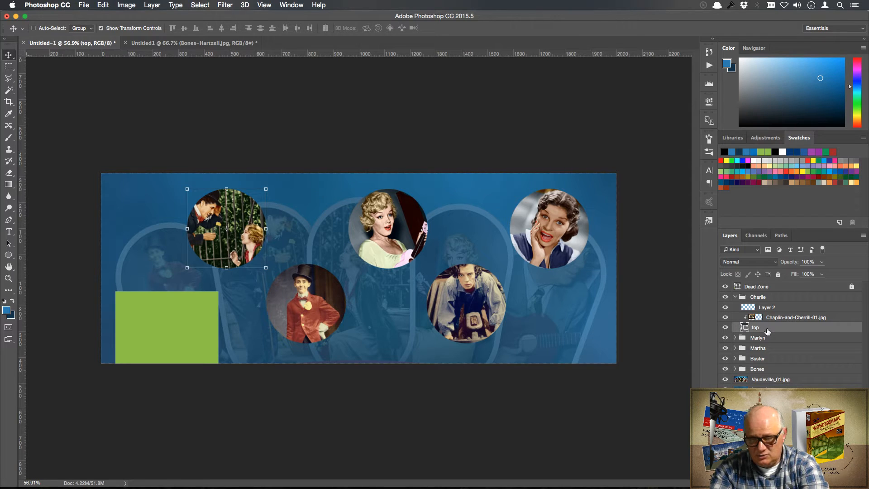
click(764, 308)
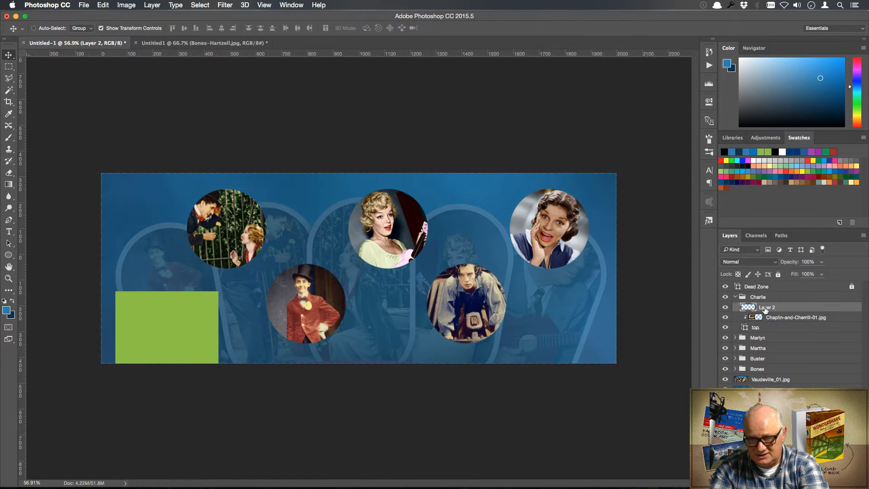
Step: Load the Charlie group's circle as a selection, keeping the new layer active, and set the foreground colour to white
drag(764, 308, 744, 331)
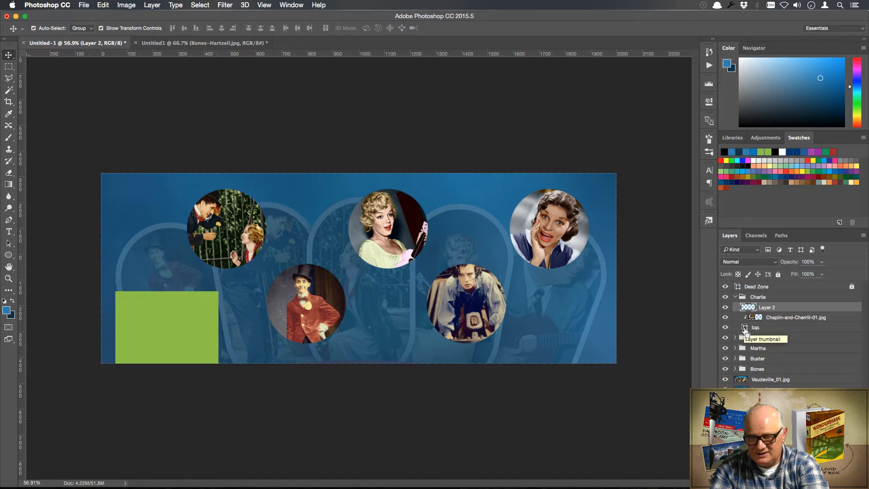
super+click(744, 329)
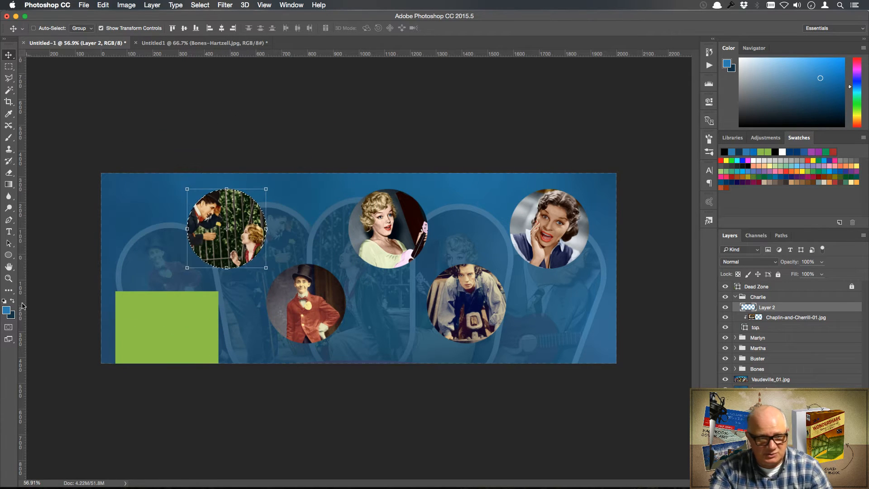
click(4, 300)
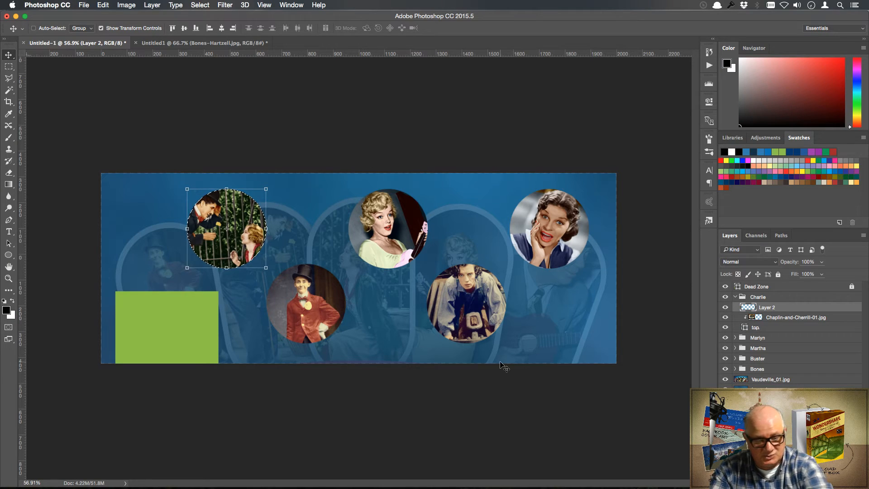
key(x)
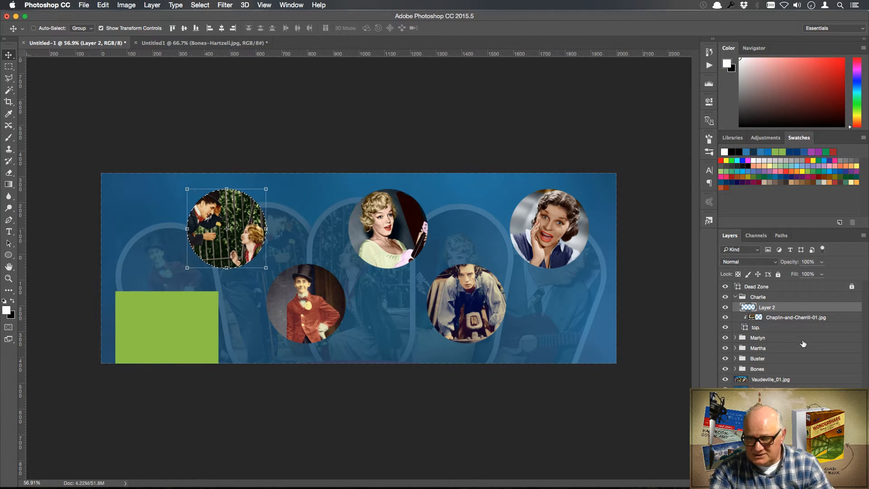
Step: Try a 20 px white stroke outside the Charlie circle selection and undo it
click(109, 7)
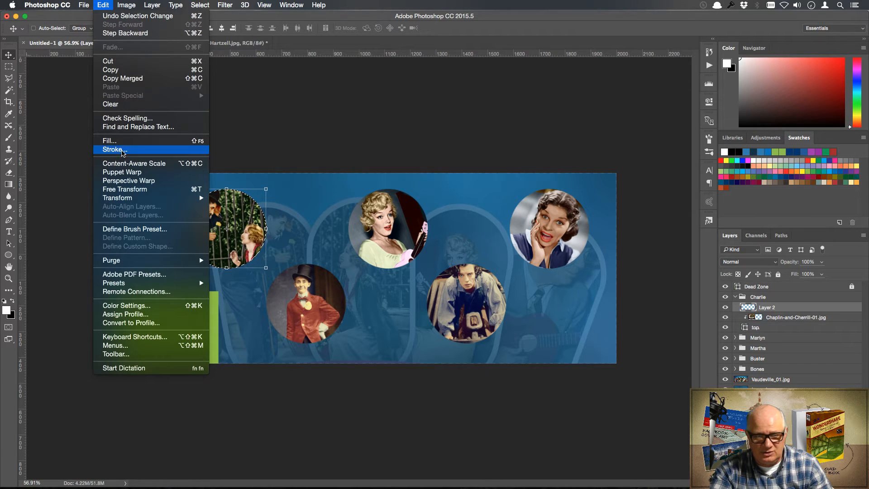
click(113, 149)
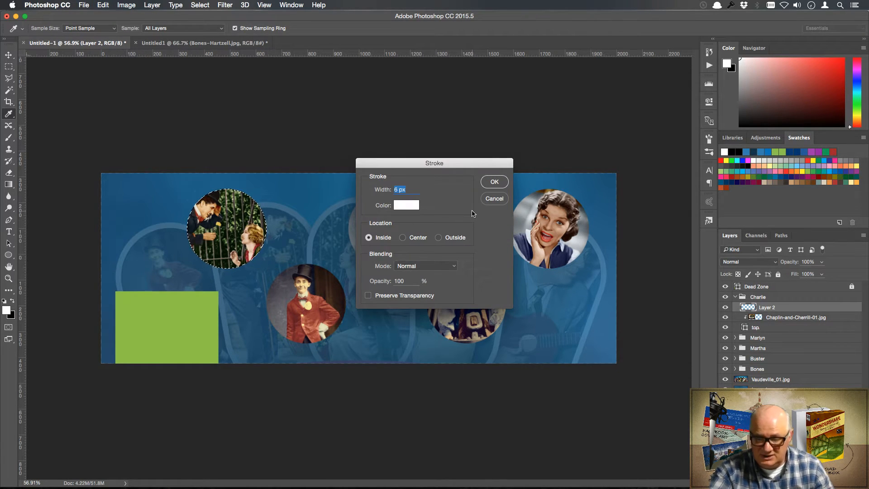
text(20)
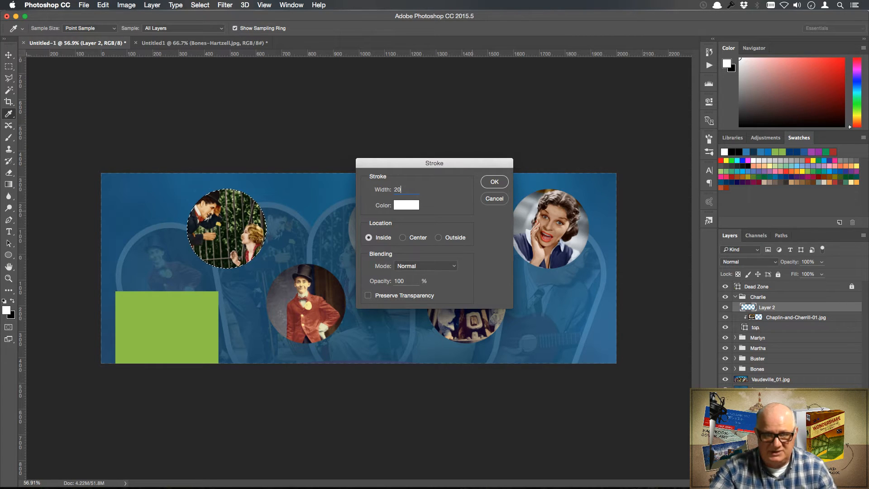
click(439, 239)
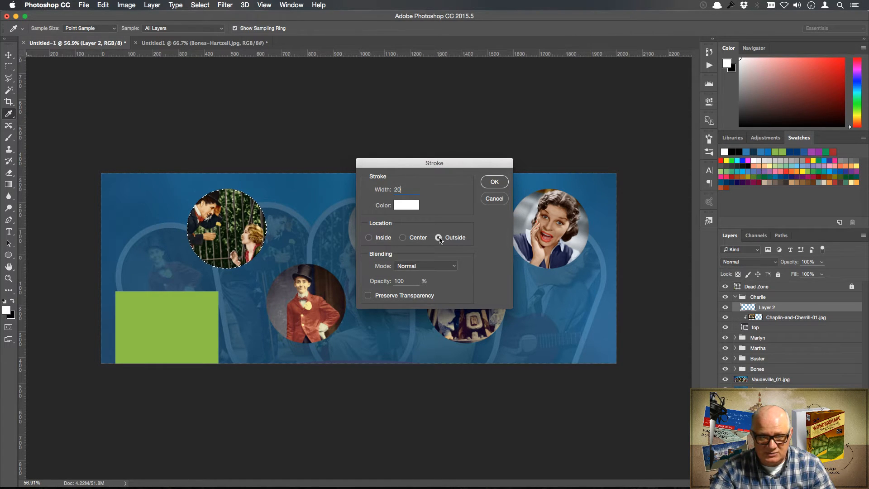
click(495, 182)
key(v)
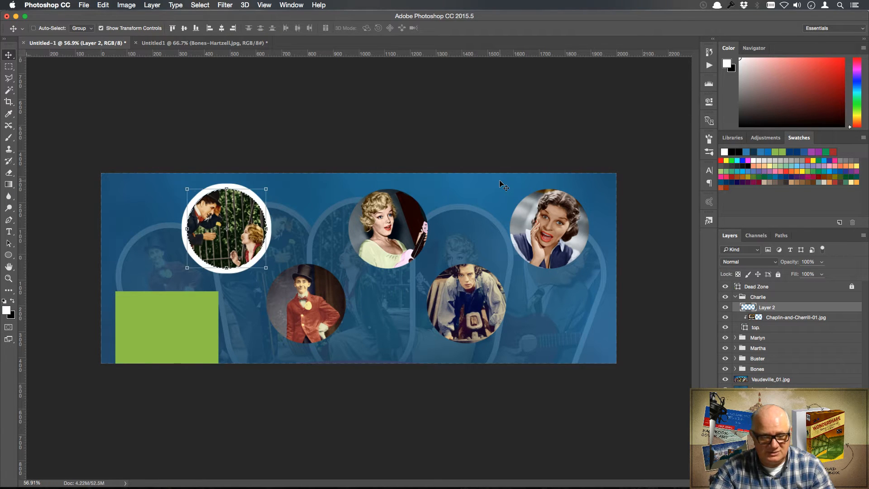
key(super+z)
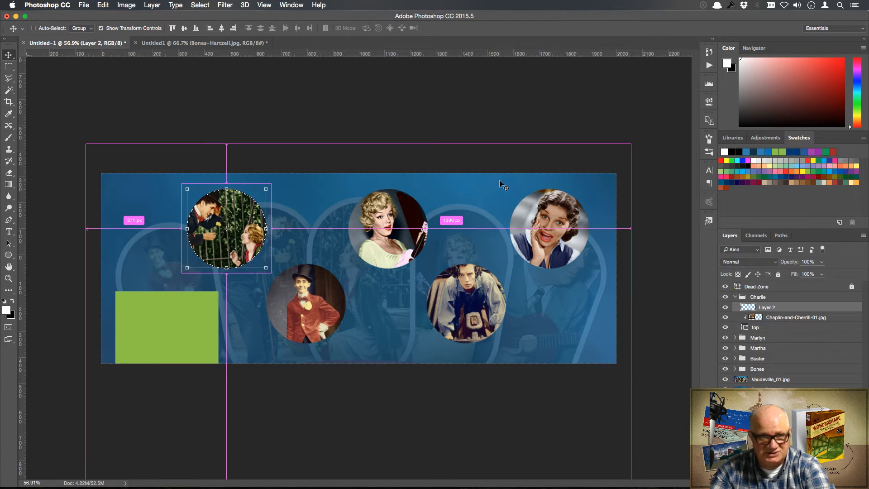
Step: Stroke the outside of the Charlie circle selection with 10 px white and clear the selection
click(106, 5)
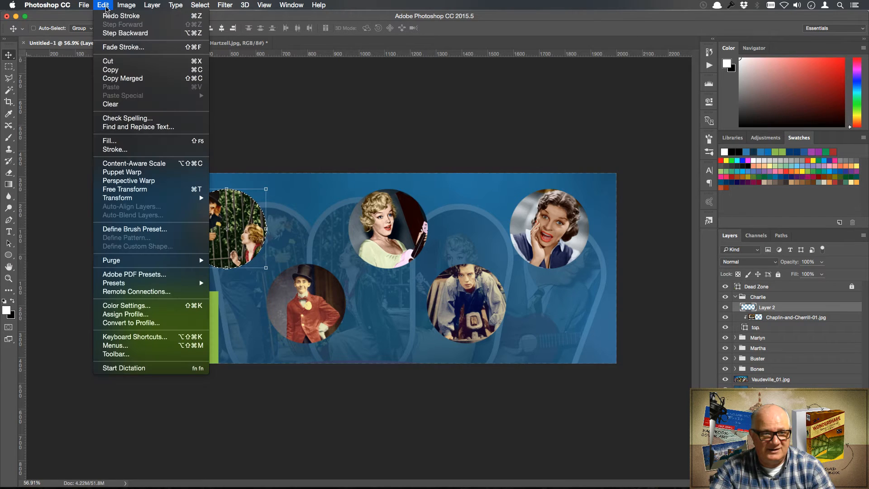
click(171, 151)
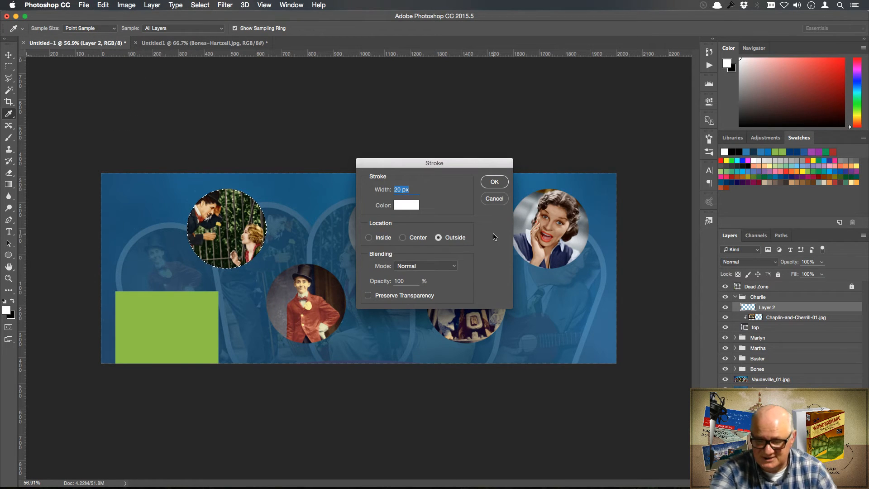
text(10)
key(Return)
key(v)
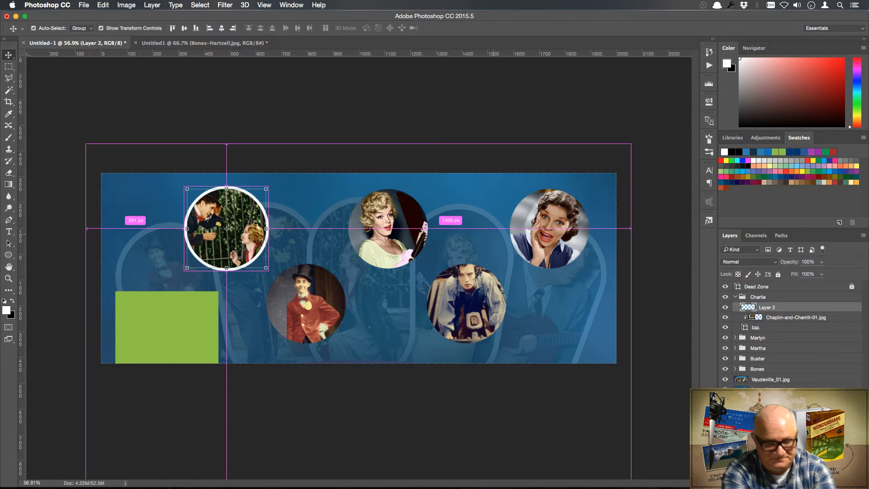
key(super+d)
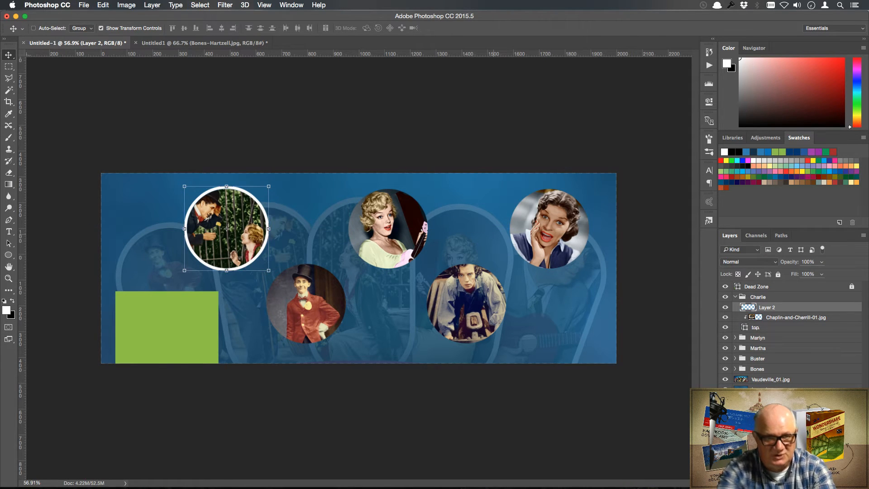
Step: In the Marlyn group, add an empty layer above Marilyn-Monroe-01.jpg and load that group's circle as a selection
click(736, 299)
click(736, 308)
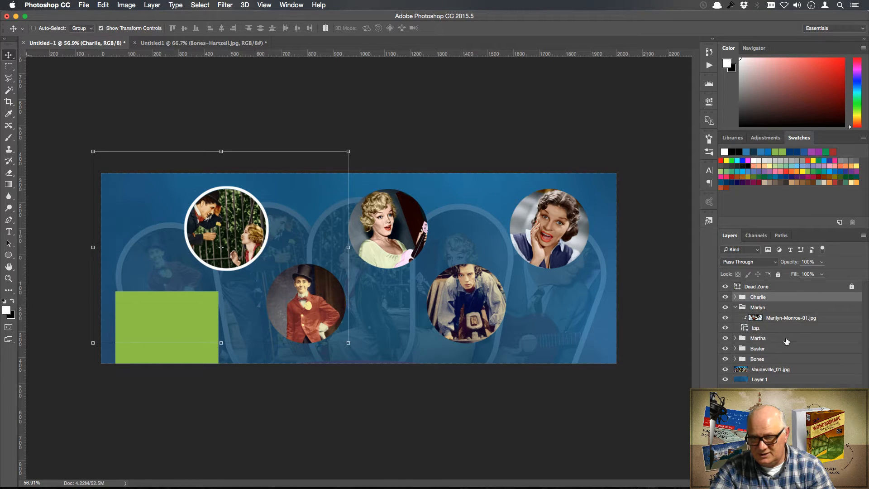
click(775, 319)
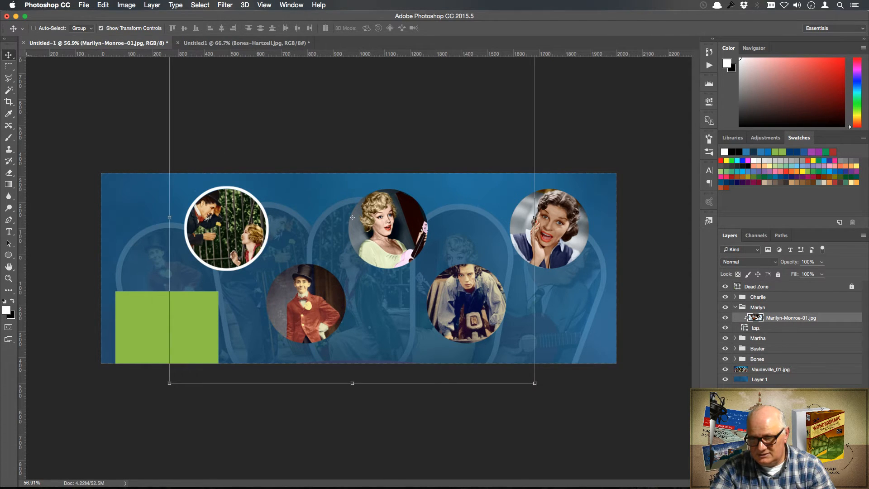
key(super+shift+alt+n)
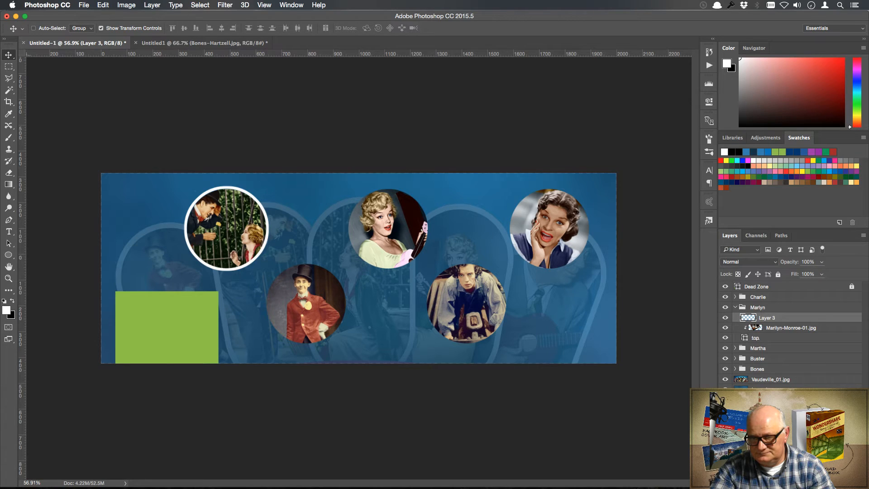
super+click(745, 338)
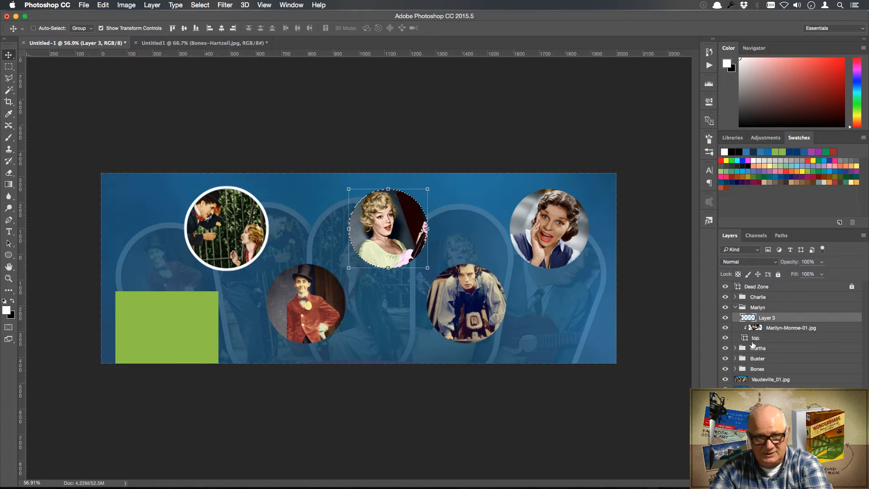
Step: Apply a 10 px white stroke outside the Marlyn circle selection on the new layer
click(105, 6)
click(135, 150)
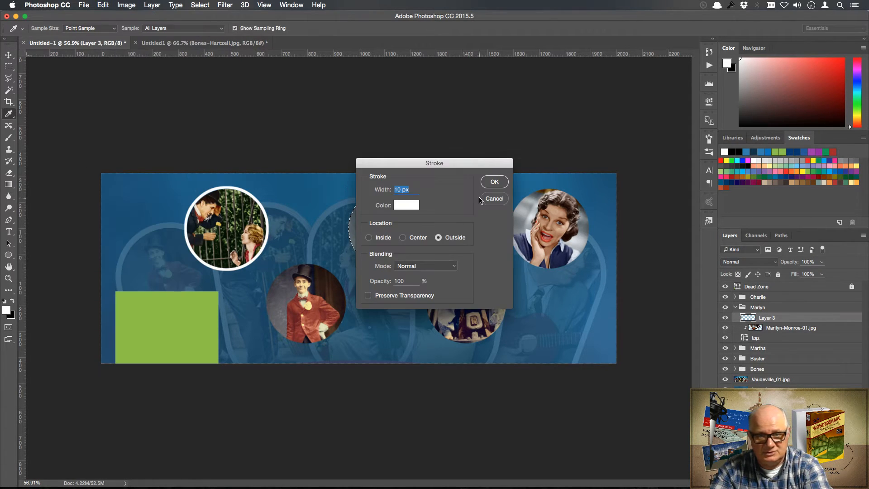
click(494, 183)
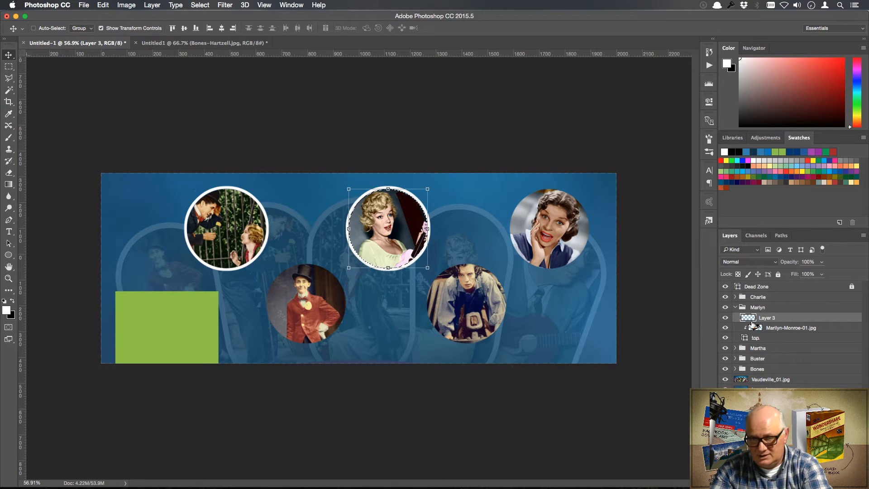
Step: In the Martha group, add an empty layer above Martha-Raye.jpg and load that group's circle as a selection for stroking
click(735, 308)
click(735, 317)
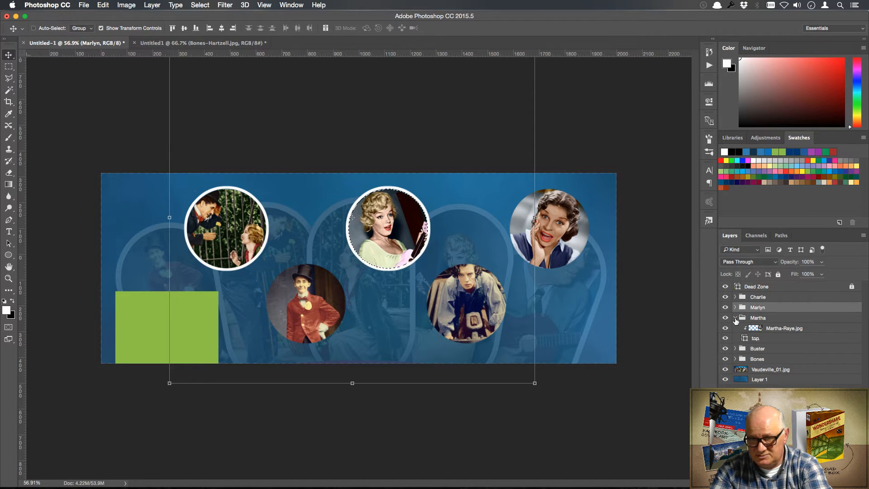
click(780, 330)
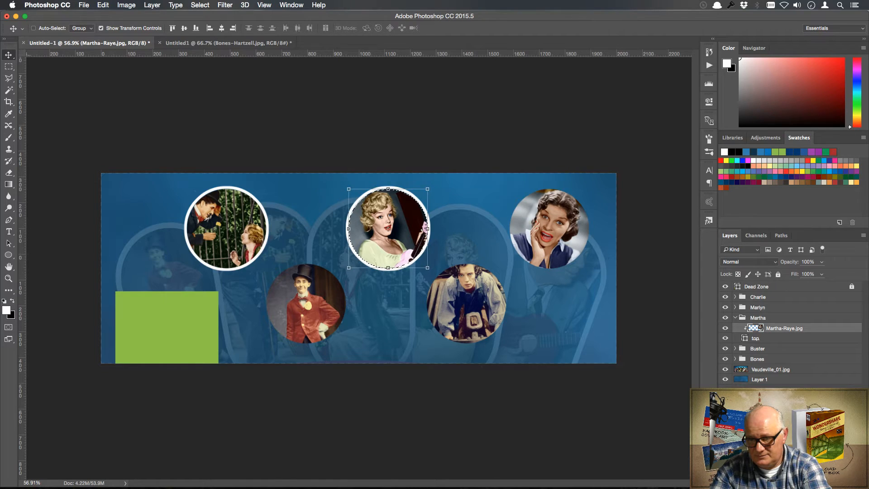
key(super+j)
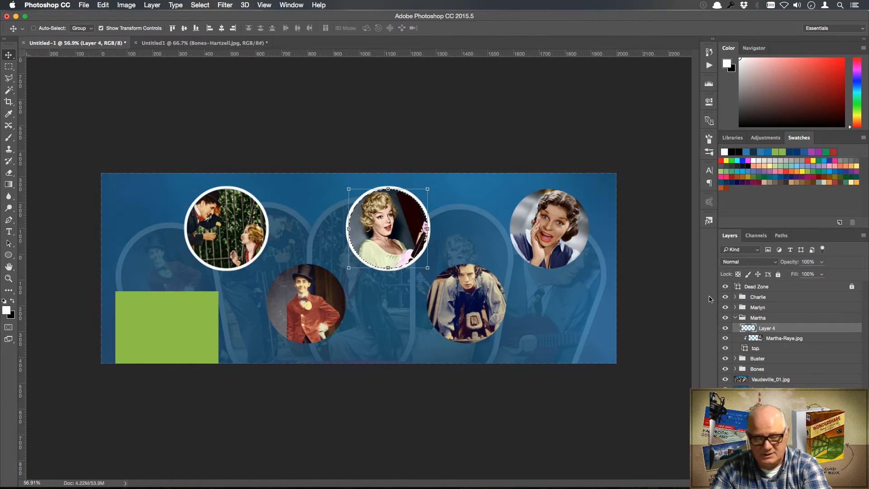
super+click(745, 348)
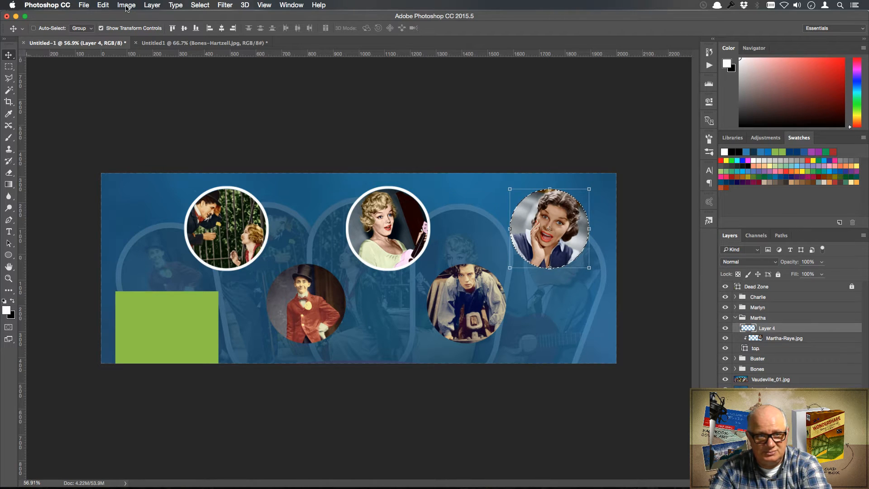
click(107, 6)
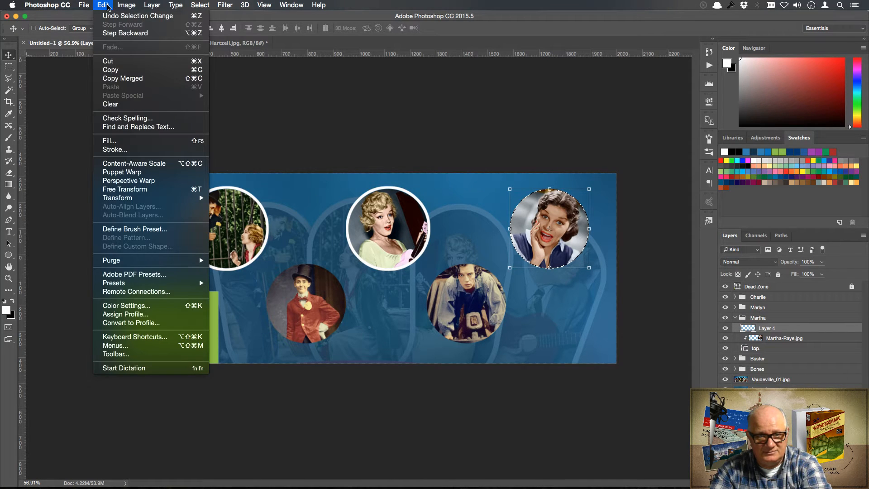
Step: Stroke the circular selection in the Martha group with a 10 px white outside border, deselect, and collapse the group
click(115, 150)
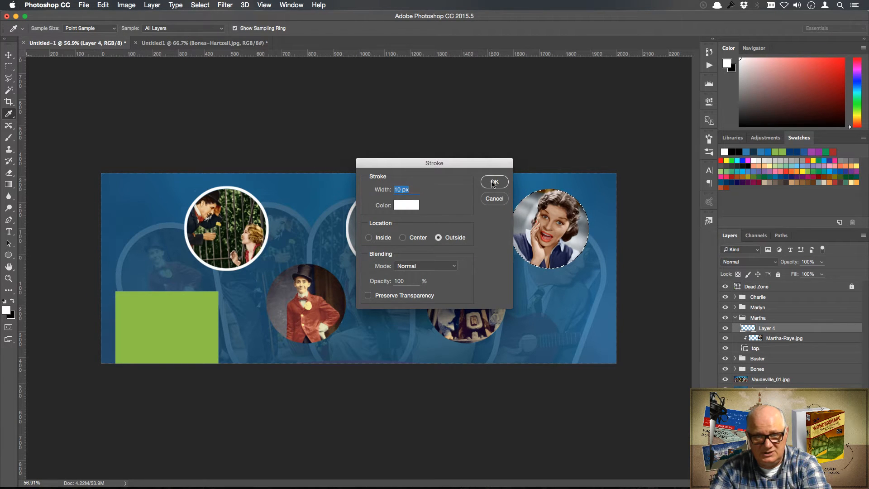
click(495, 182)
key(v)
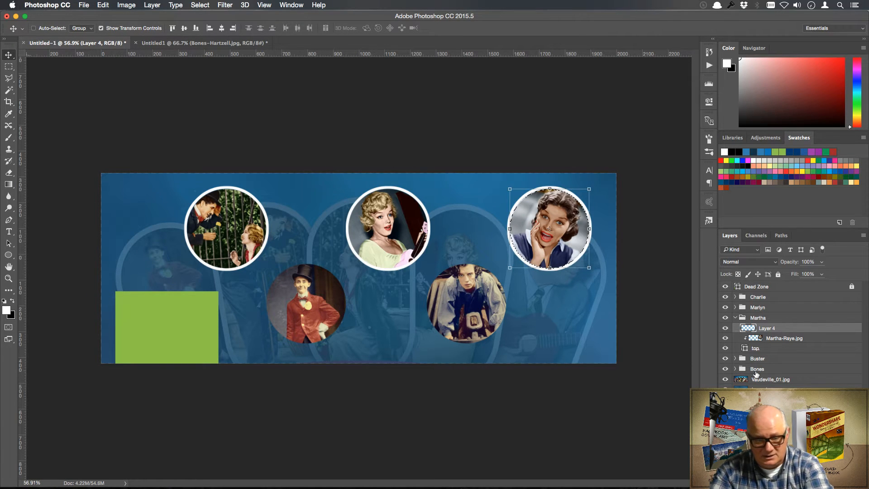
key(ctrl+d)
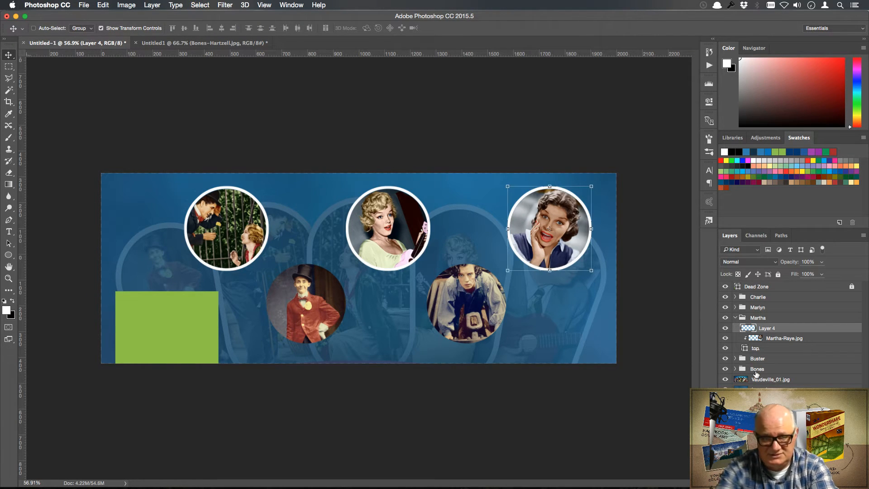
click(736, 318)
Step: Add a new layer above Buster-Keaton-01.jpg in the Buster group and load its bottom circle shape as a selection
click(735, 329)
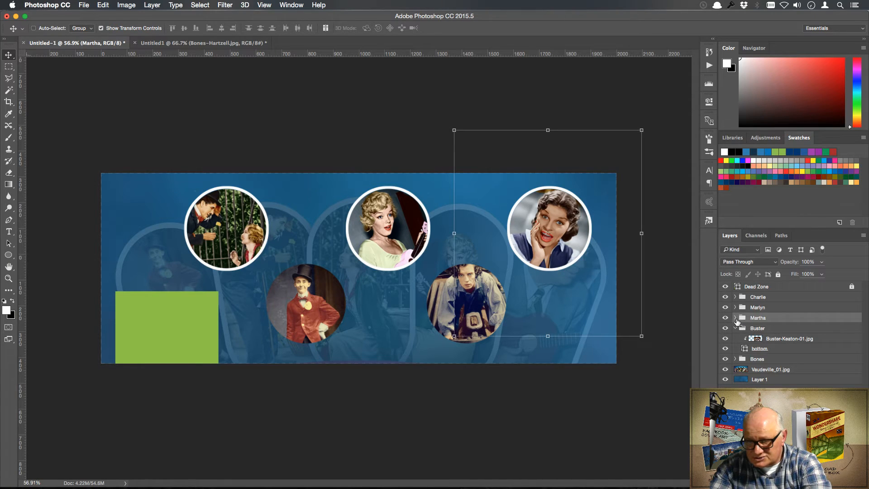
click(763, 340)
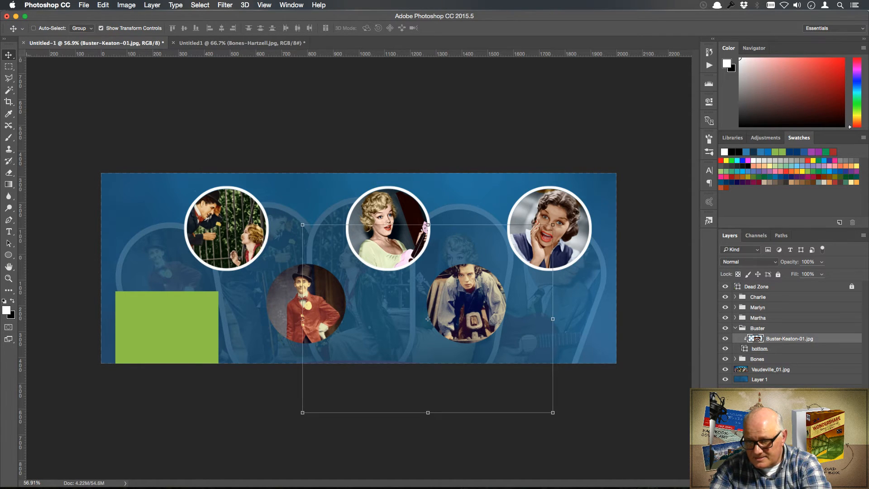
key(alt+shift+super+n)
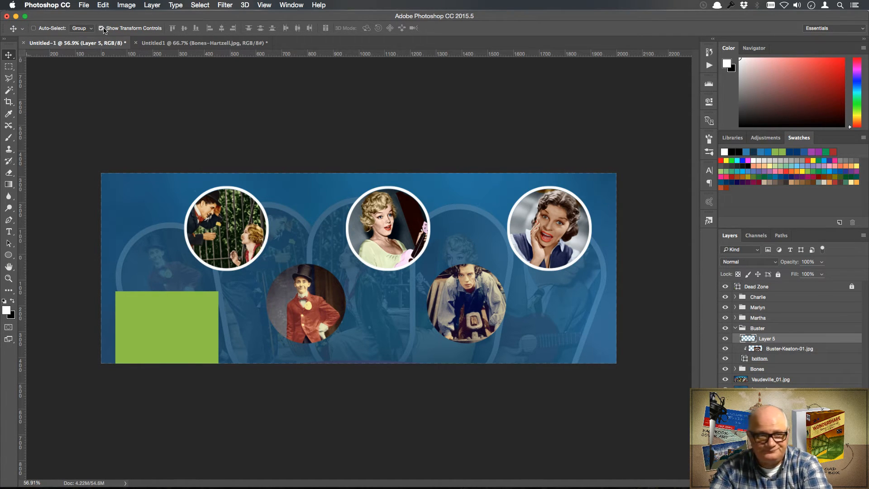
super+click(743, 358)
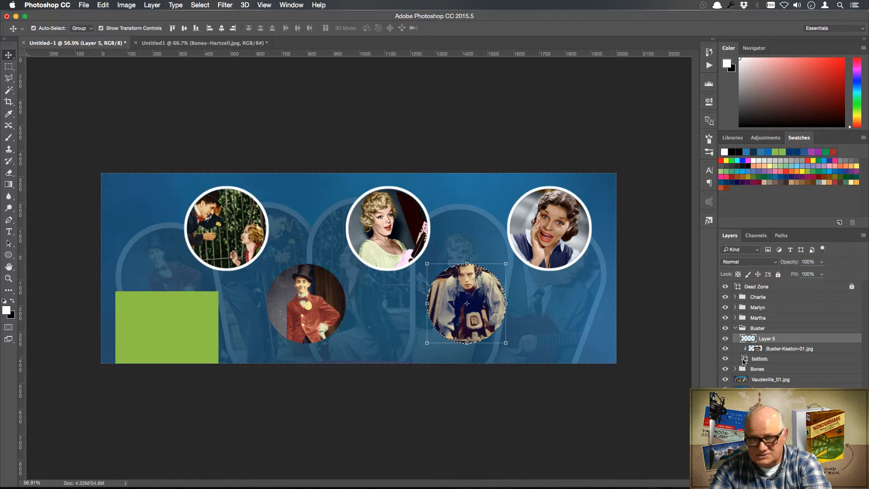
Step: Stroke the Buster circle selection with a 10 px white outside border, deselect, and collapse the group
click(103, 6)
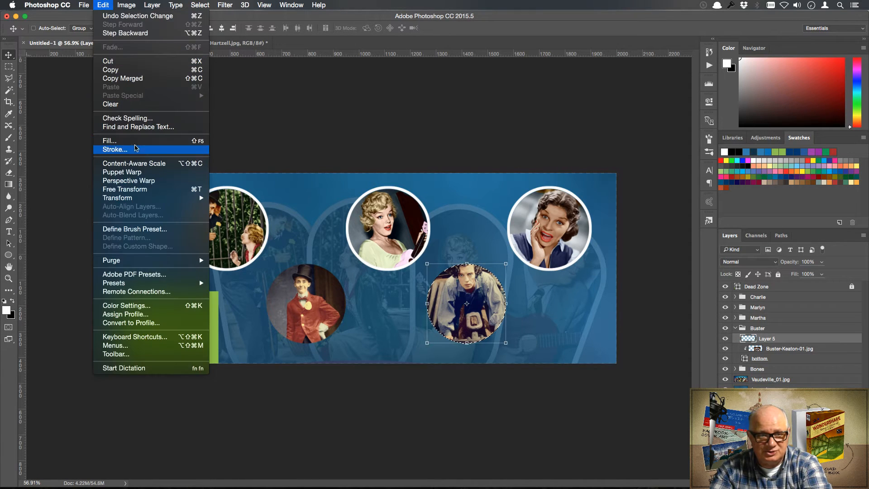
click(136, 150)
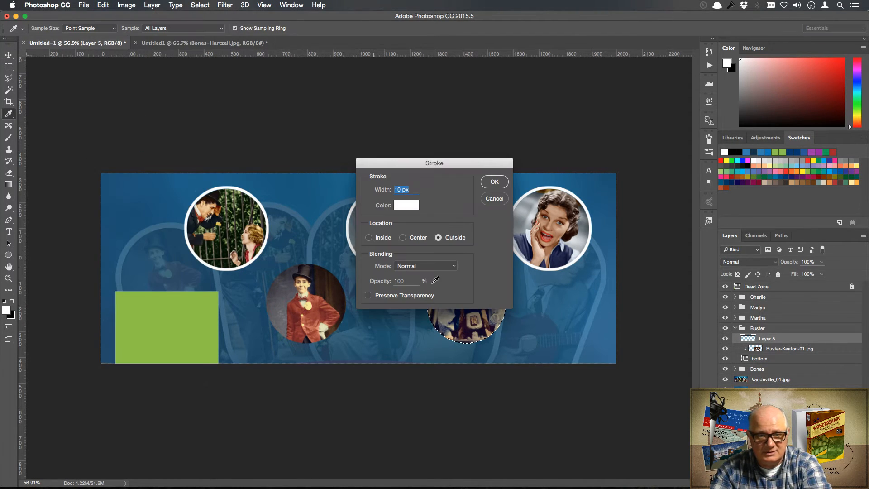
click(493, 181)
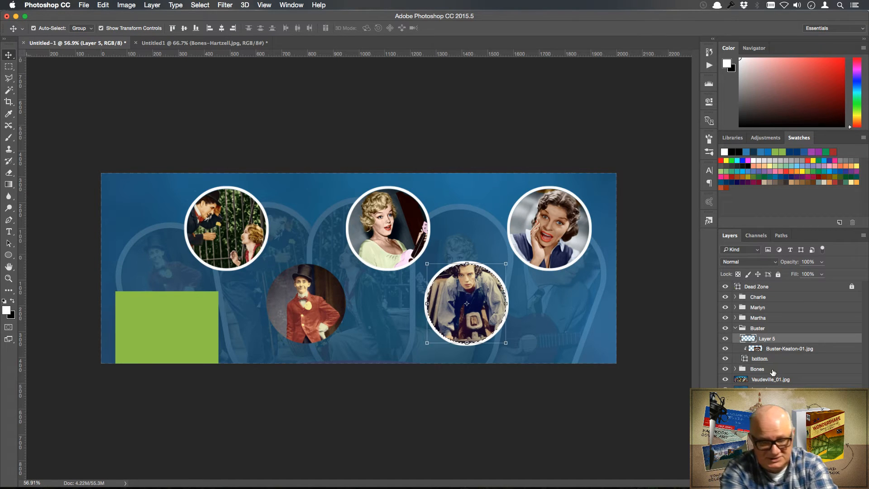
key(super+d)
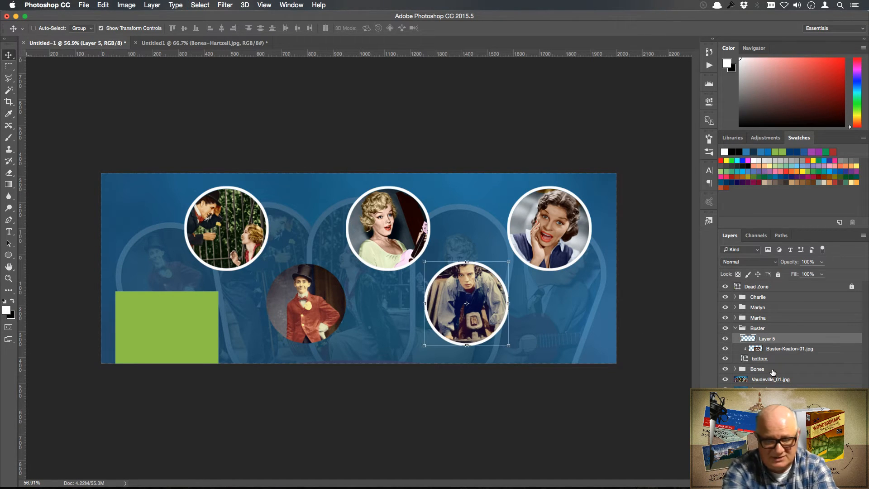
click(735, 329)
Step: Add a new layer above Bones-Hartzell.jpg in the Bones group and load its bottom circle shape as a selection
click(735, 339)
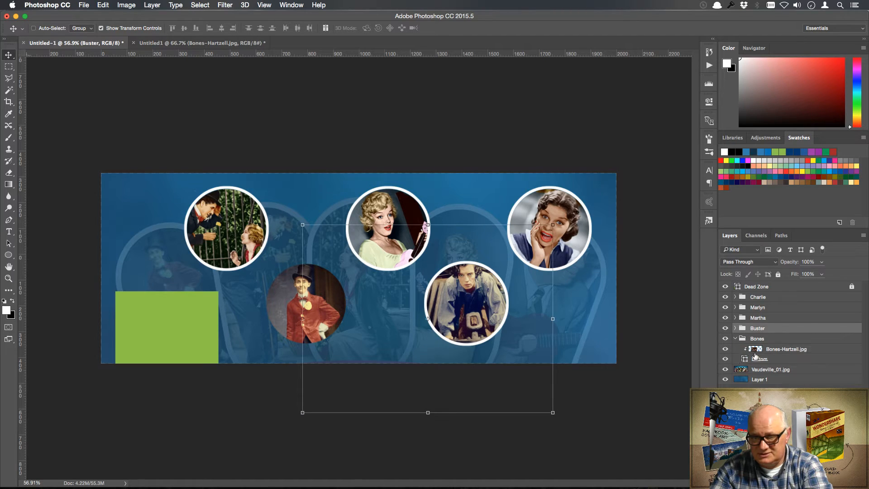
click(780, 353)
key(super+shift+alt+n)
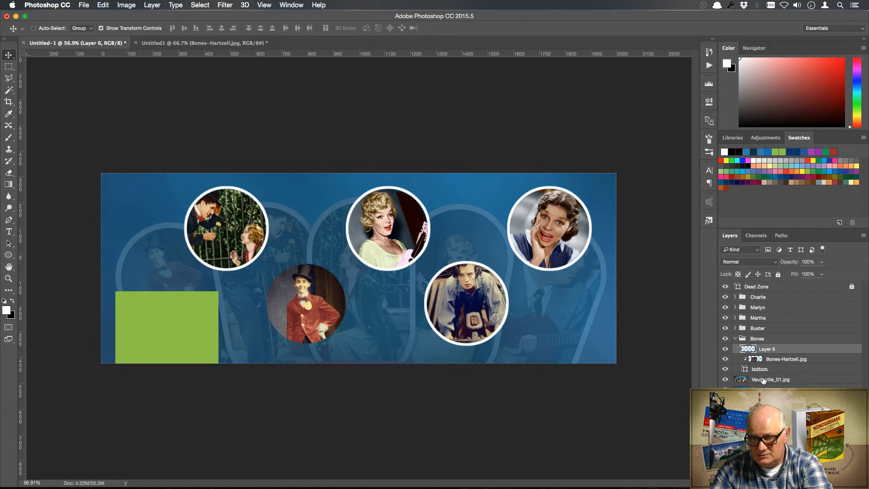
super+click(746, 370)
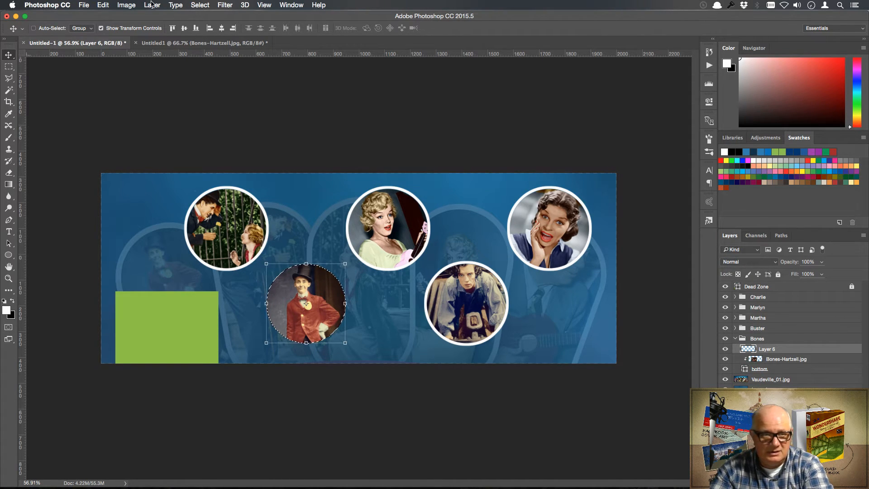
Step: Stroke the Bones circle selection with a white outside border, deselect it, and collapse the Bones group with no layer selected
click(104, 5)
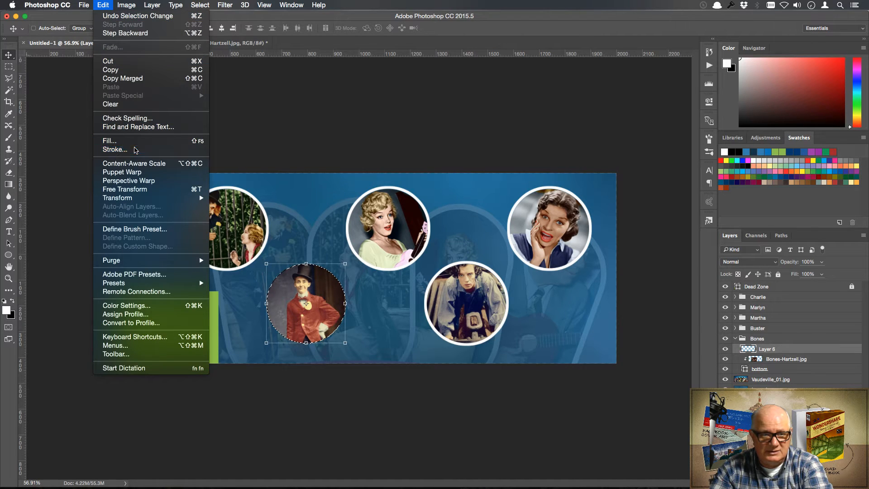
click(135, 149)
click(495, 182)
key(v)
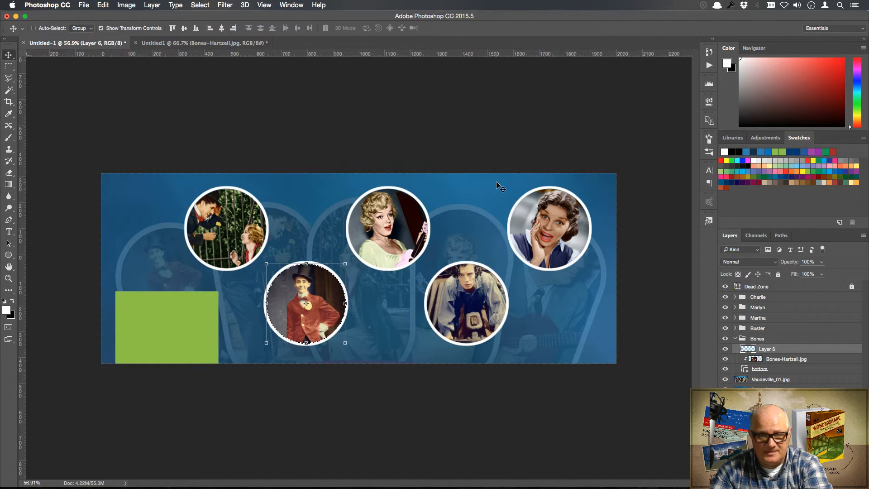
key(ctrl+d)
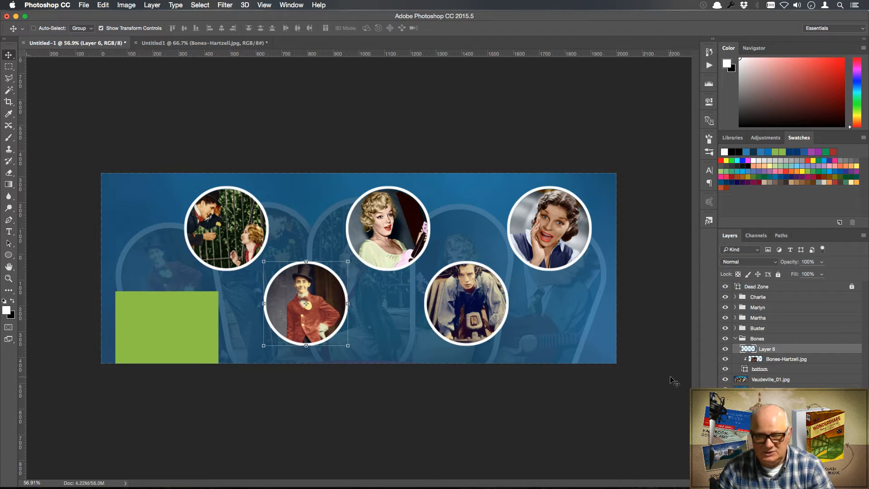
click(736, 339)
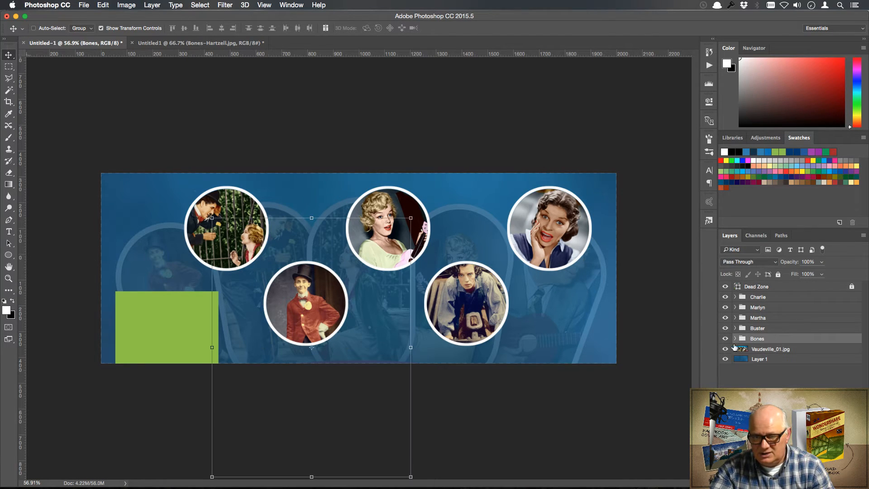
click(770, 381)
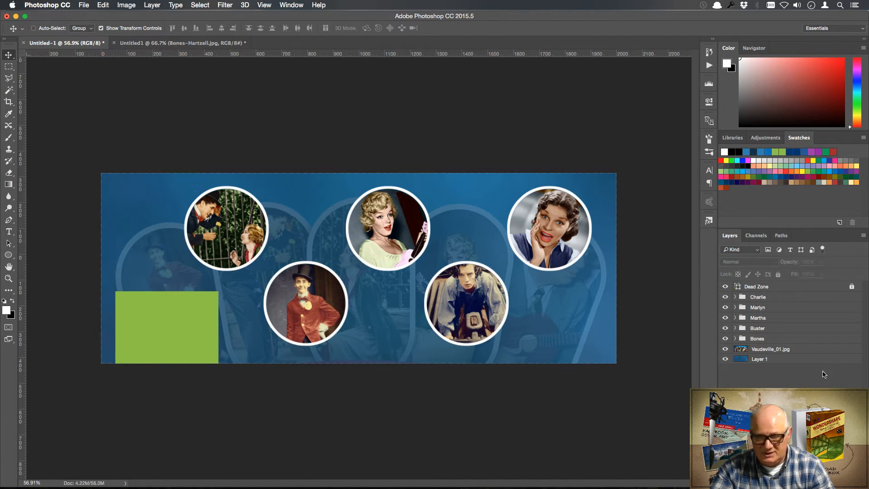
Step: Open the layer style settings for the Charlie group and enable only the Drop Shadow effect
click(775, 299)
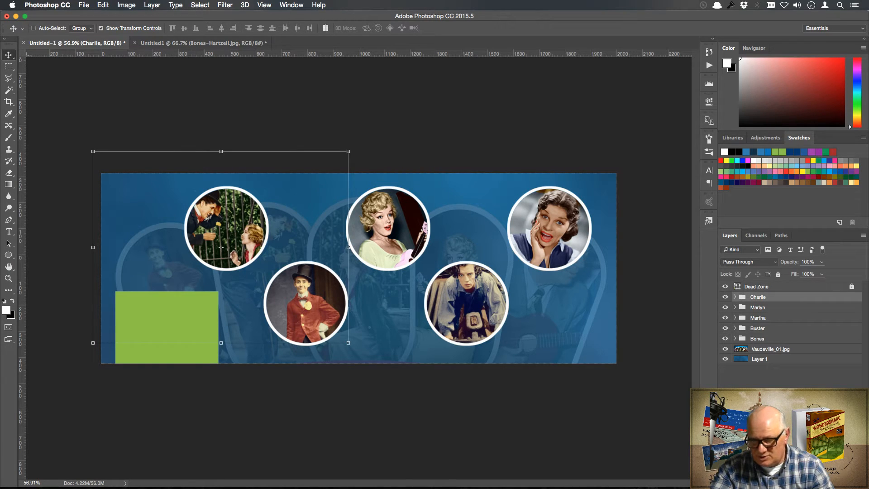
right_click(787, 376)
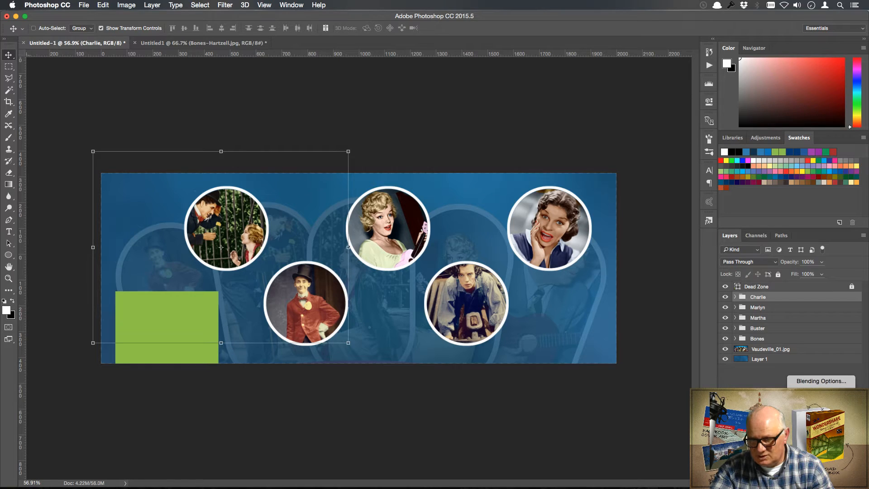
click(815, 381)
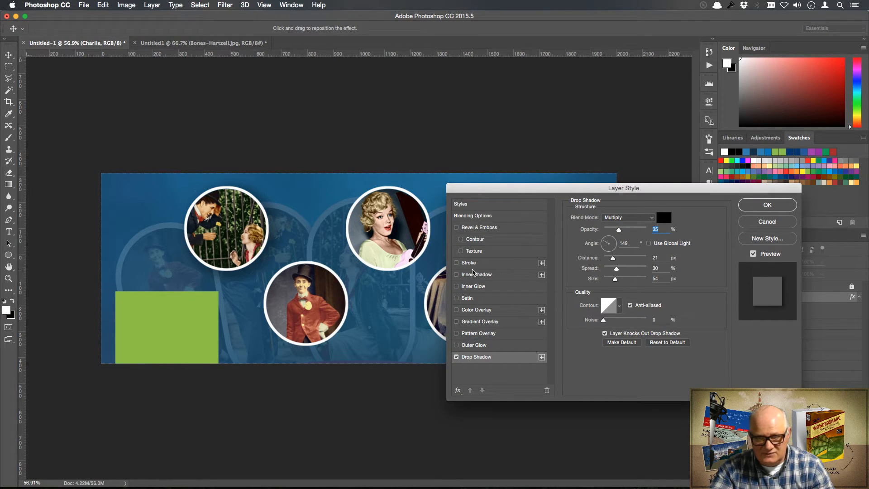
click(456, 263)
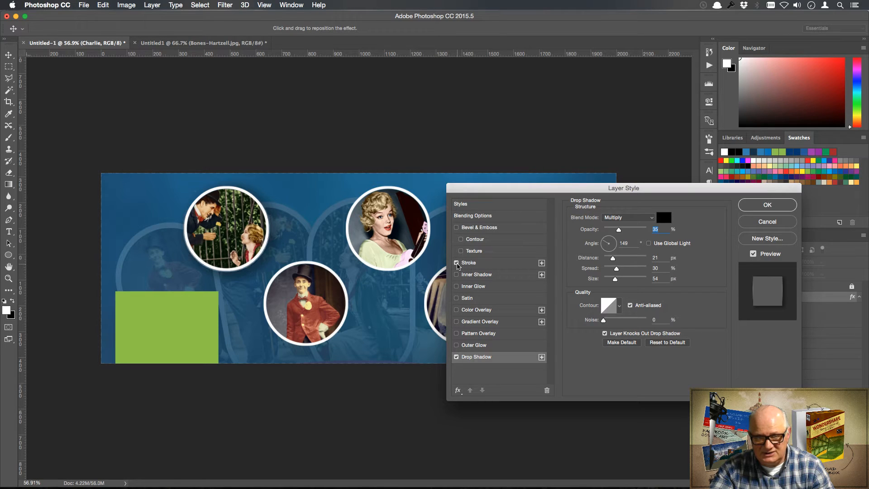
click(457, 263)
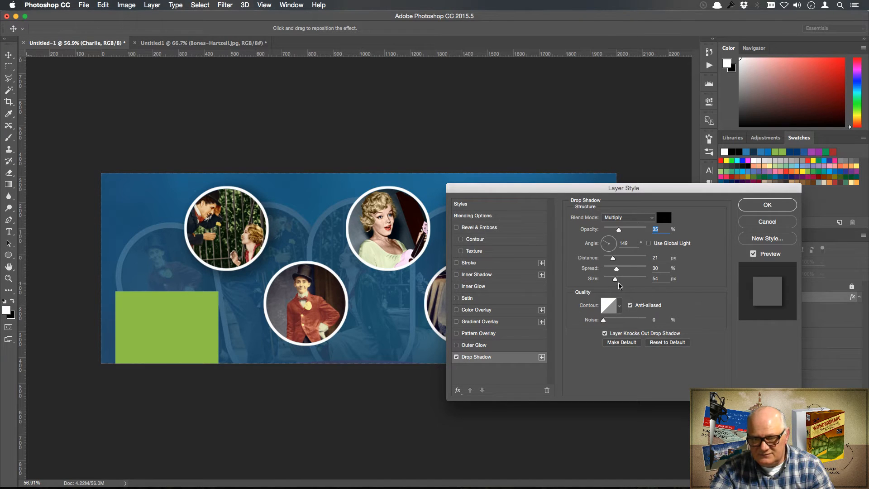
Step: Set the drop shadow to 50% opacity, 25% spread and 10 px size, using global light
drag(616, 281, 626, 231)
click(649, 243)
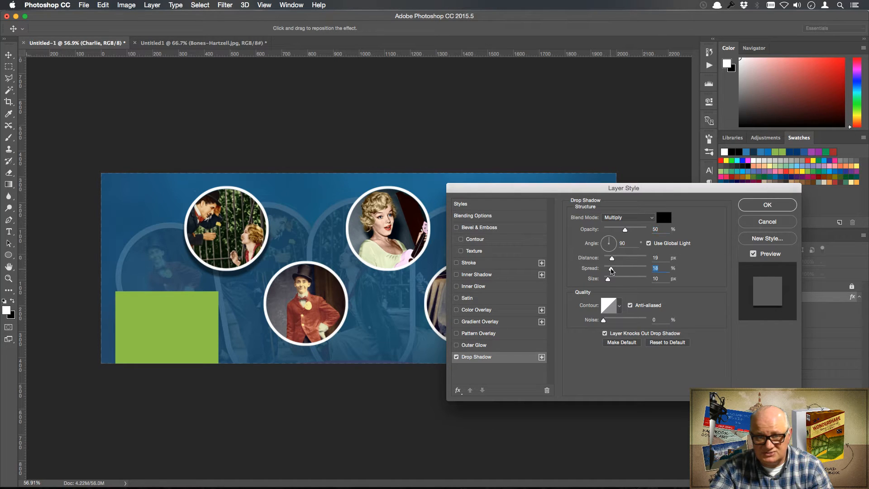
drag(610, 269, 614, 269)
Step: Reposition the shadow to a 131° angle and 10 px distance, raise its opacity to 75%, and apply the style
drag(241, 254, 238, 252)
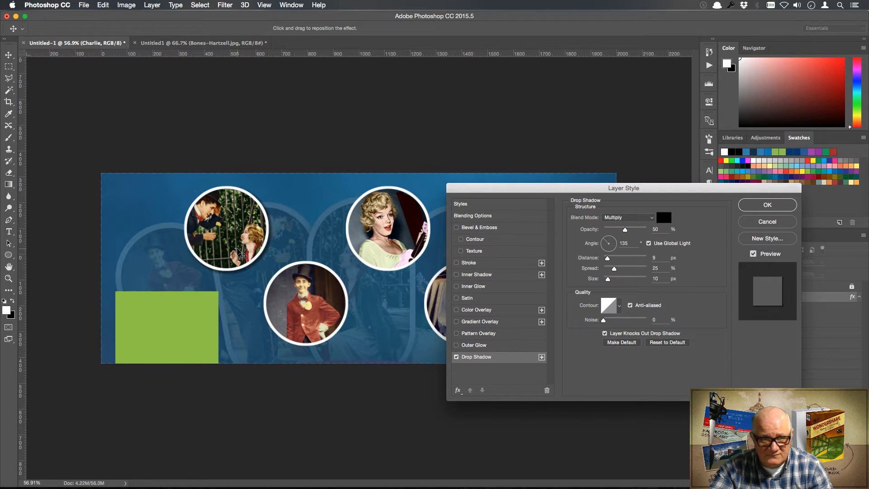
drag(240, 254, 239, 252)
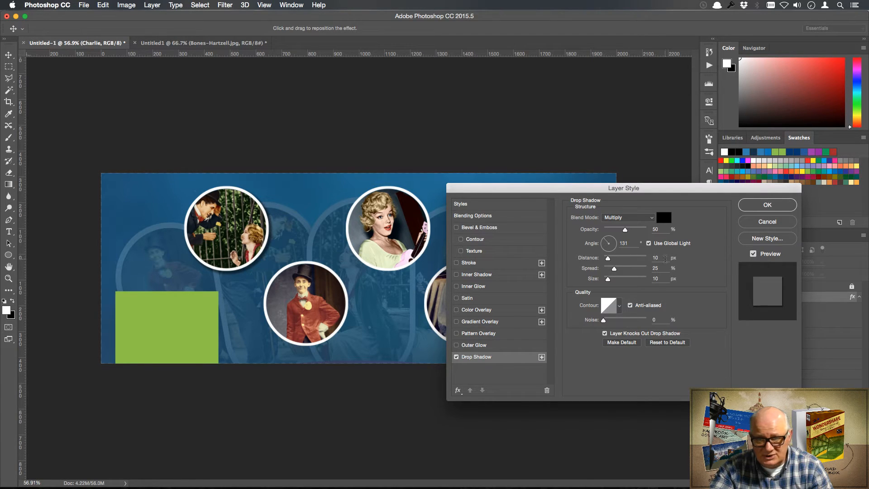
drag(627, 232, 636, 232)
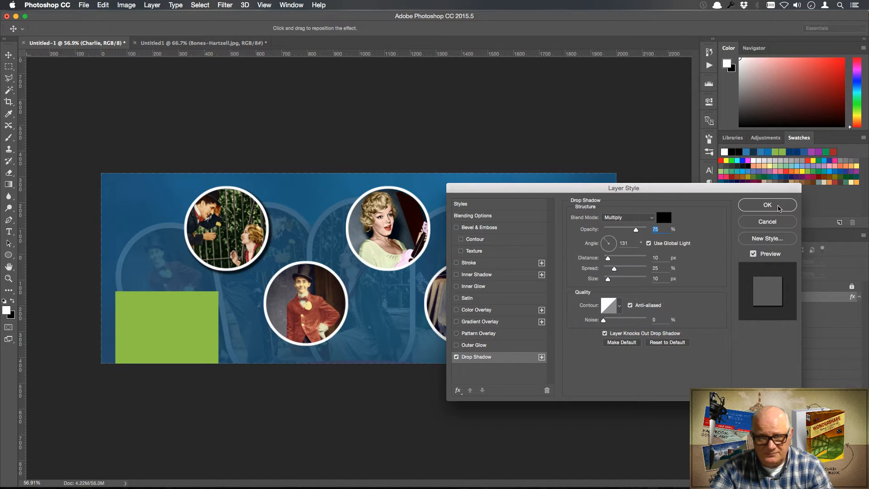
click(778, 207)
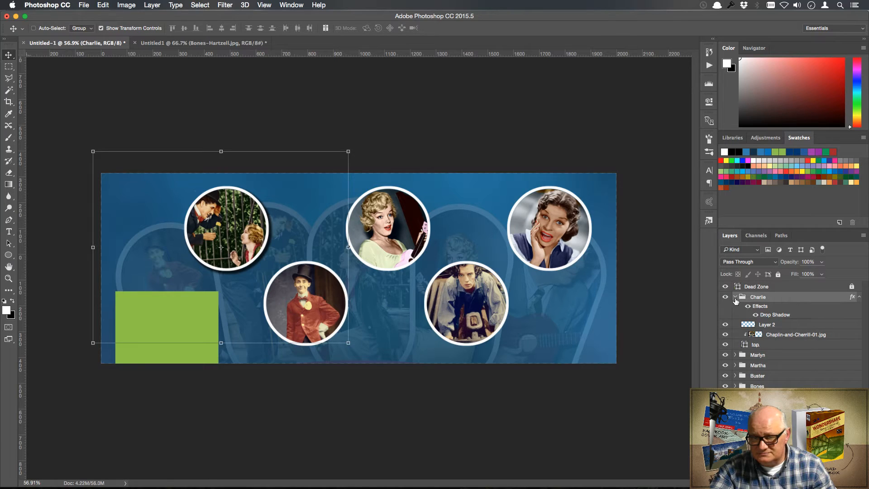
Step: Collapse the Charlie group's effects list and copy its layer style
click(859, 296)
right_click(791, 297)
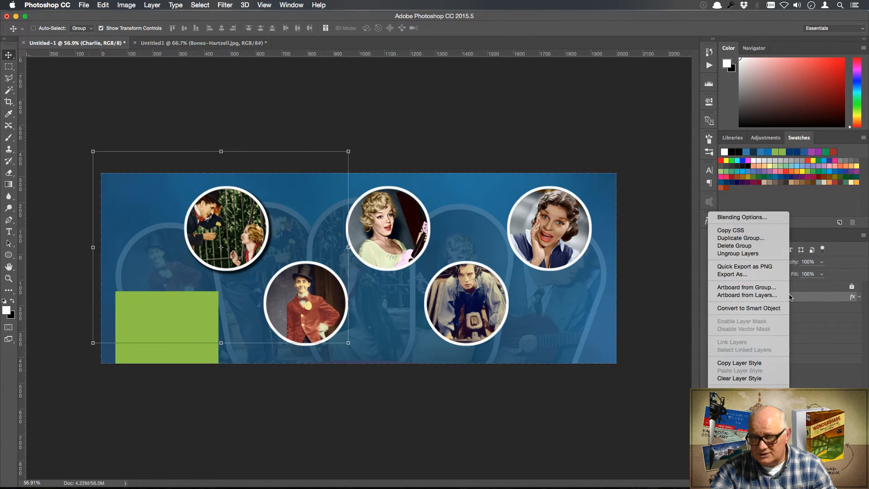
click(758, 363)
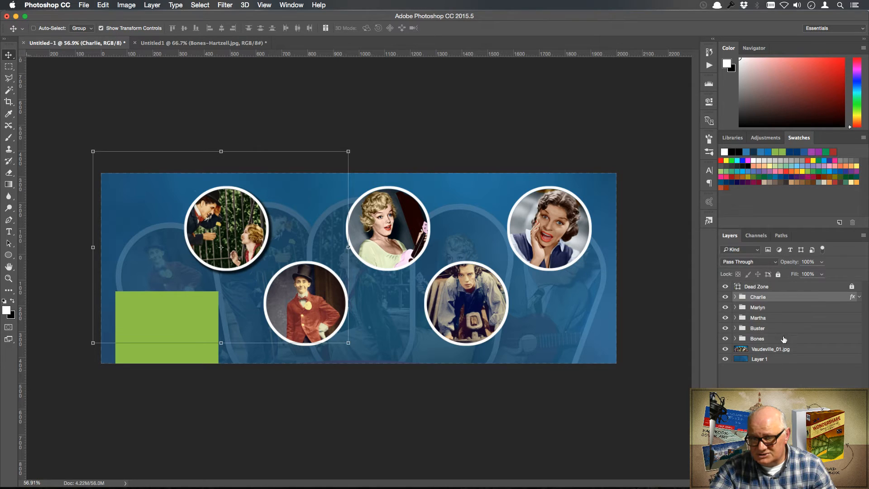
Step: Try pasting the copied layer style onto the Marlyn, Martha, Buster and Bones groups, and undo the paste
click(794, 308)
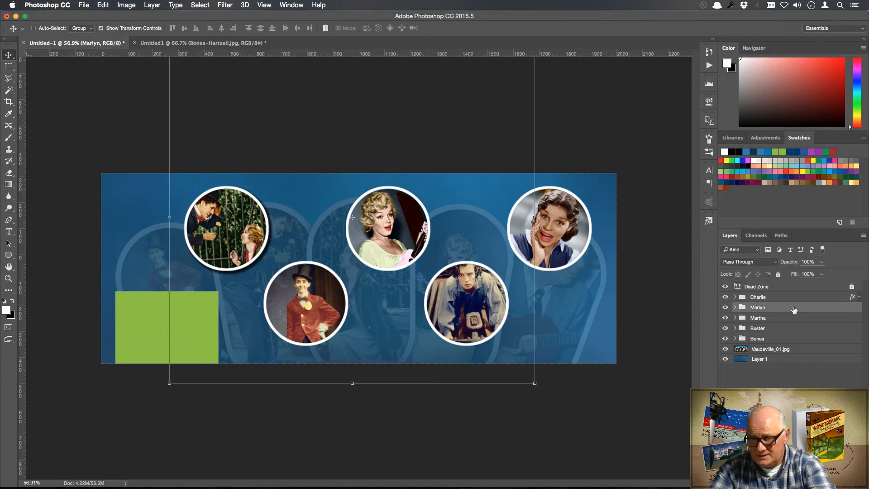
shift+click(796, 344)
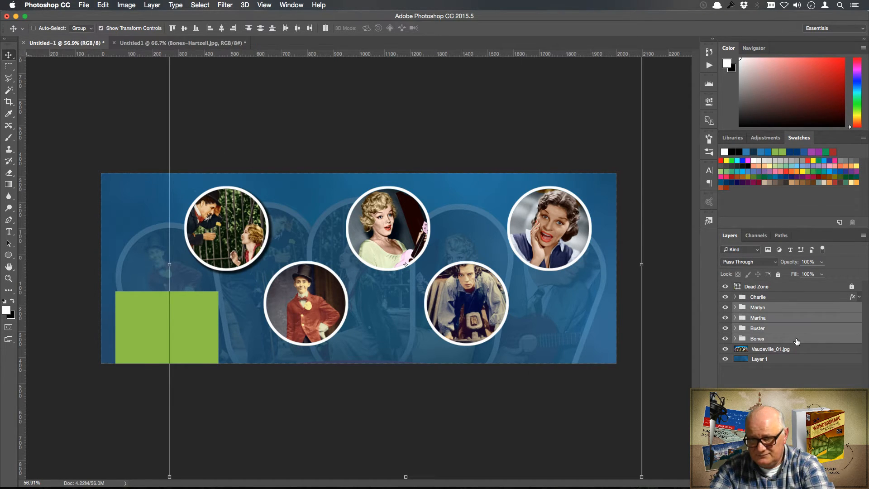
right_click(794, 312)
click(758, 370)
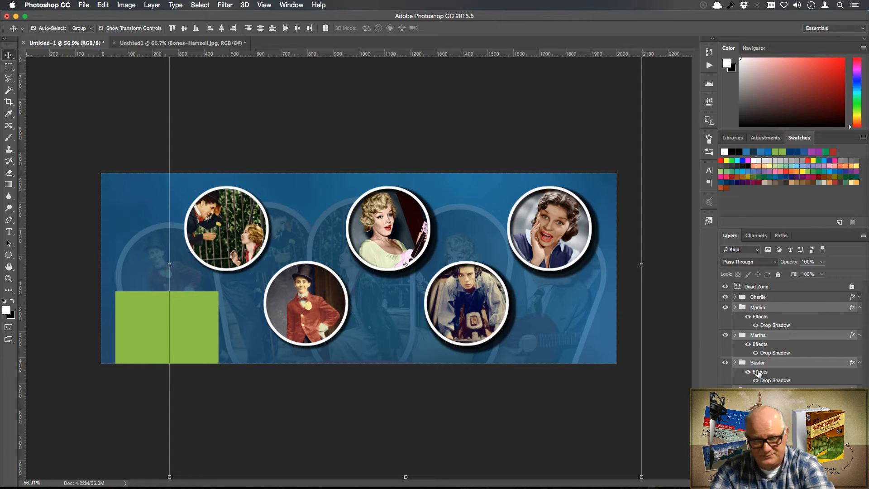
key(super+z)
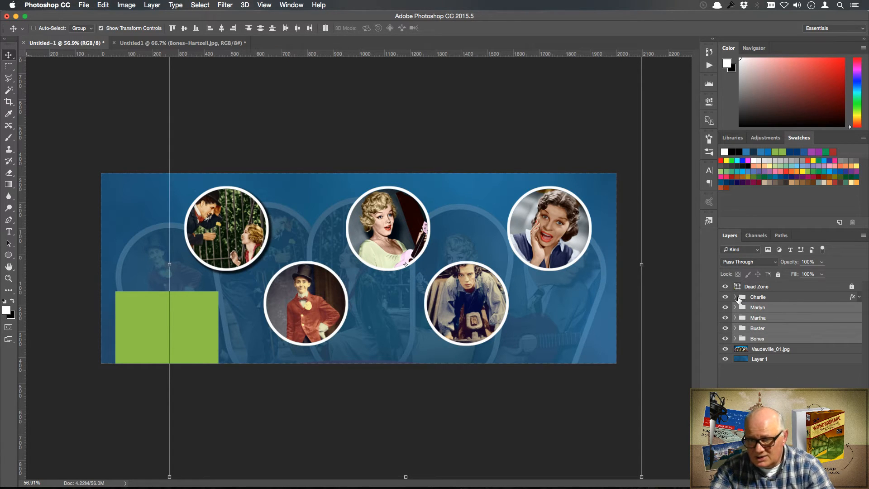
Step: Turn off global light for the Charlie group's drop shadow and apply the style
click(859, 297)
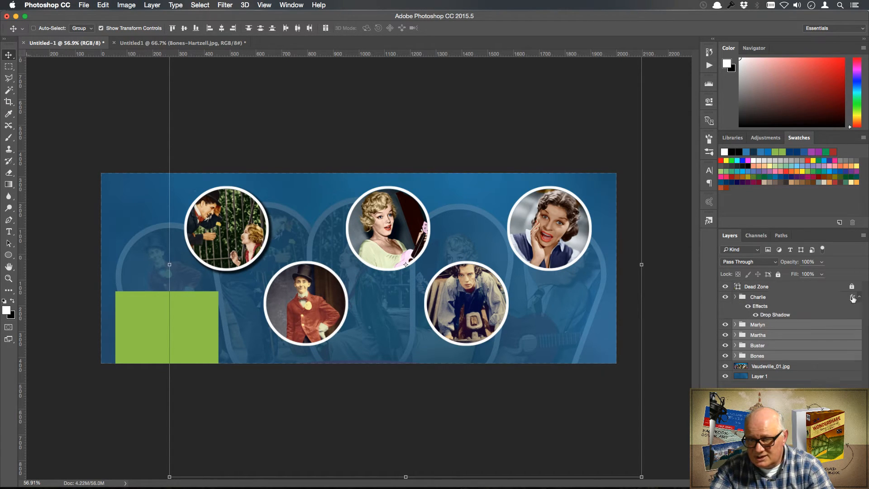
double_click(786, 315)
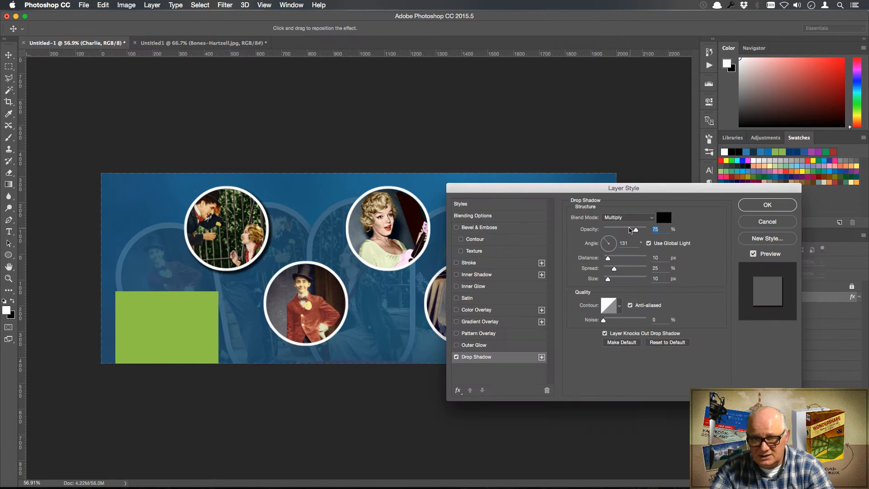
click(649, 243)
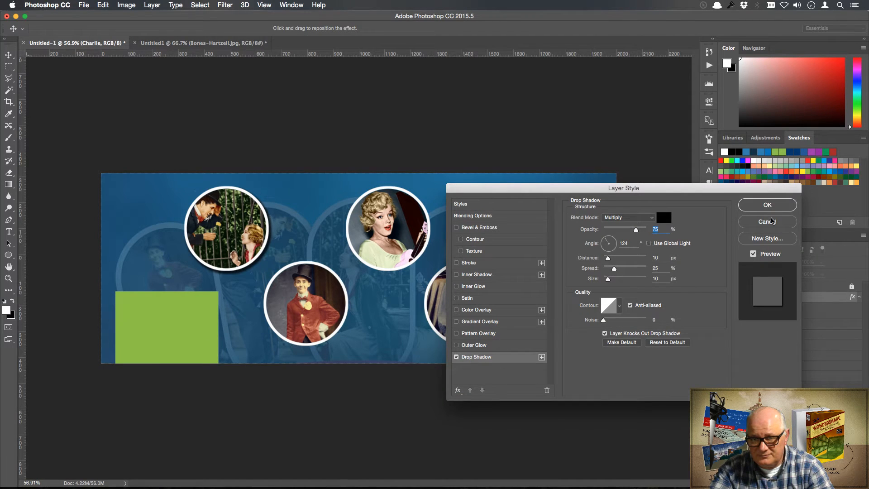
click(771, 209)
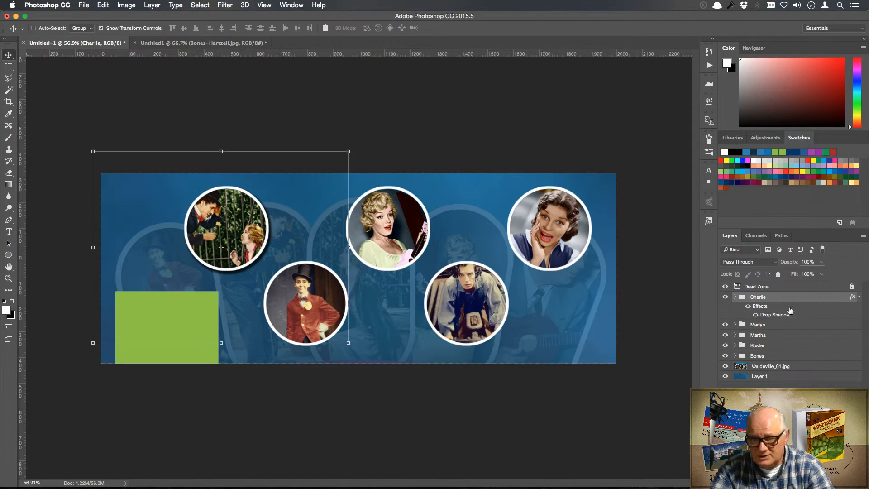
Step: Copy the Charlie group's updated layer style
click(791, 327)
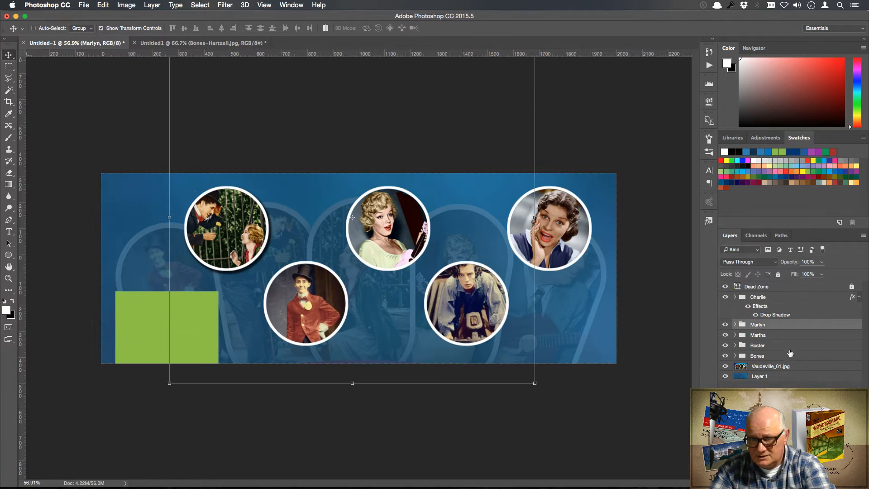
click(790, 298)
right_click(790, 300)
click(759, 362)
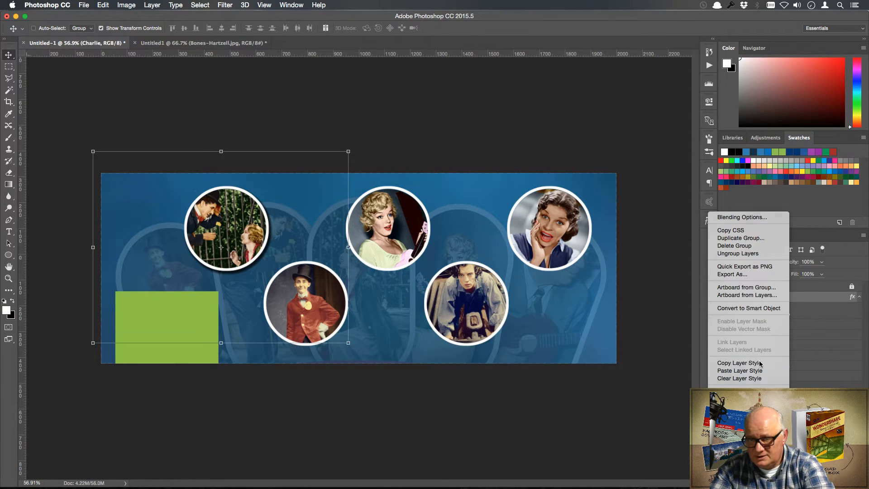
Step: Try pasting the copied layer style onto the Marlyn, Martha, Buster and Bones groups together, and undo the accidental move and the paste
click(792, 326)
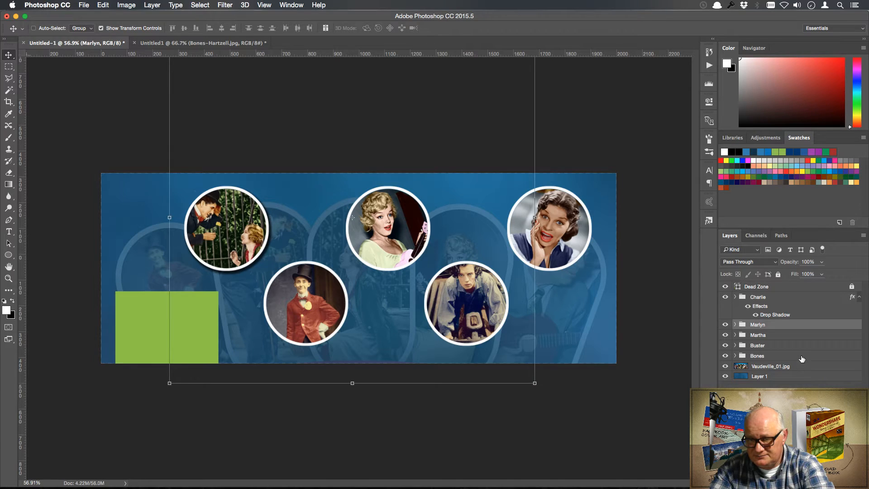
shift+click(801, 358)
right_click(801, 358)
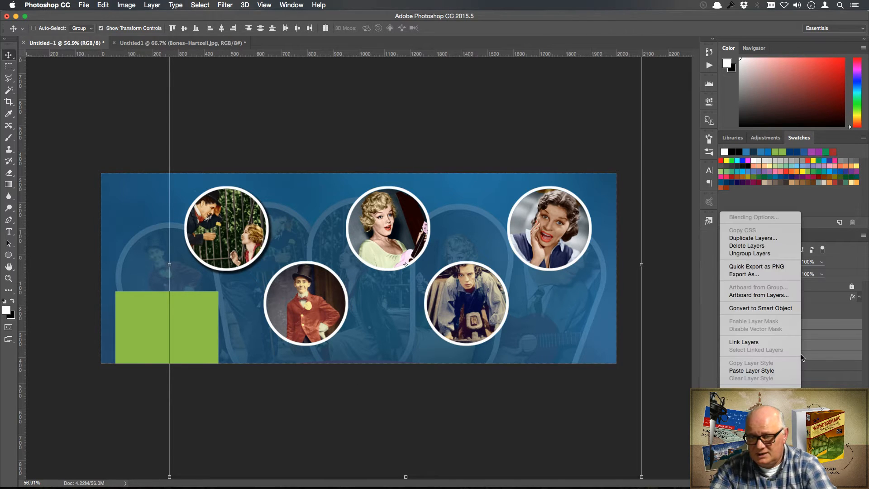
click(766, 369)
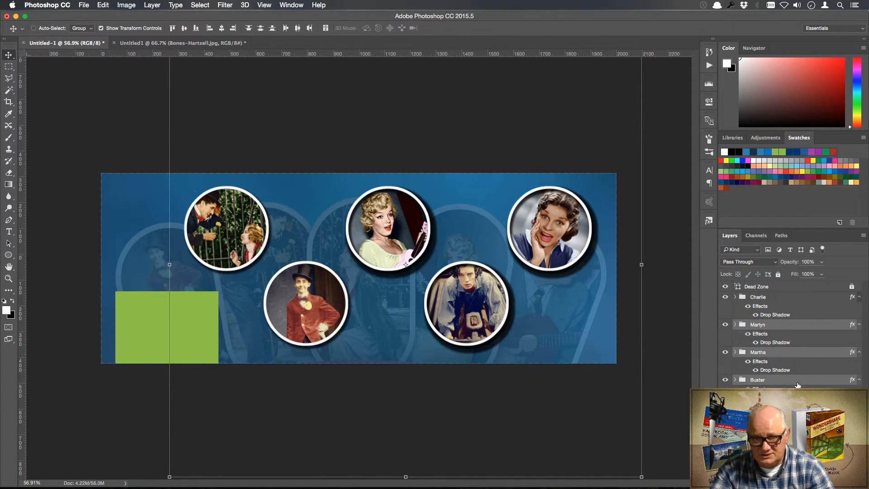
key(super+h)
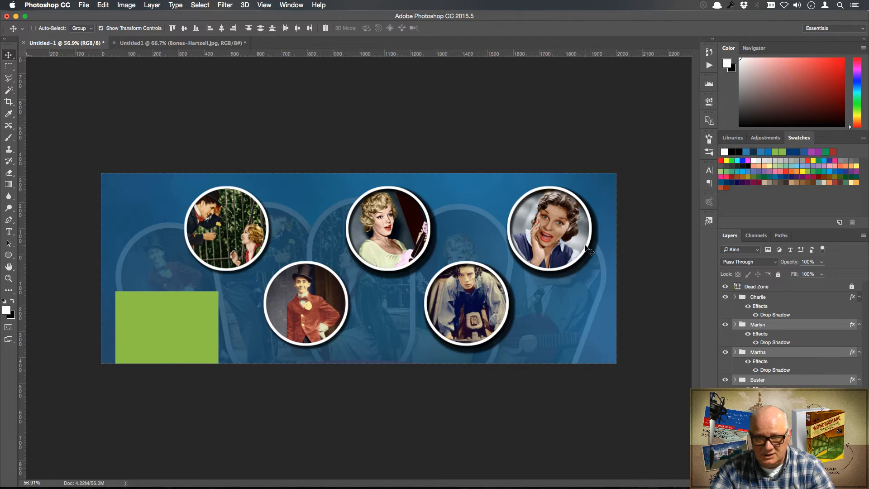
drag(585, 245, 581, 243)
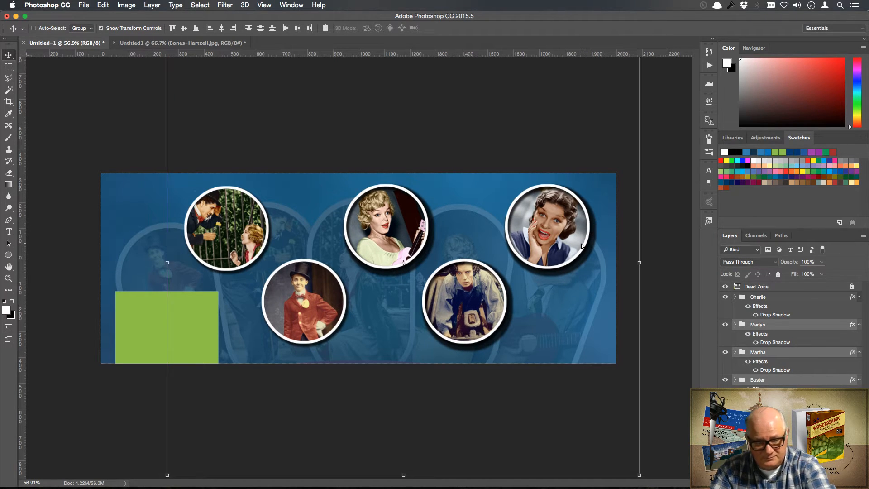
key(super+z)
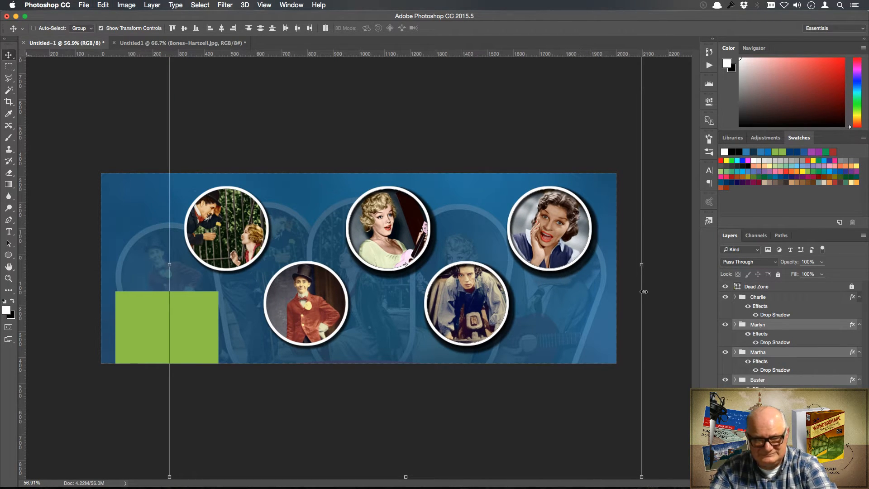
key(super+z)
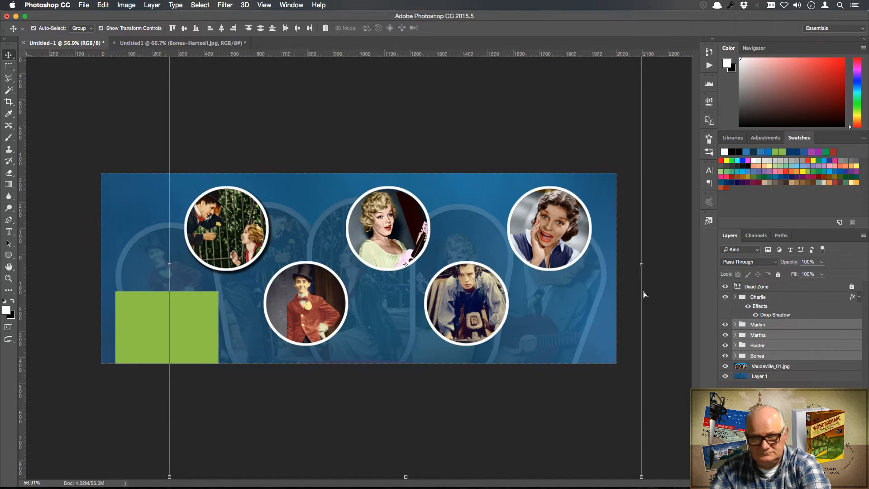
Step: Paste the copied layer style onto the Marlyn group and the Martha group individually, and leave both groups collapsed
click(735, 325)
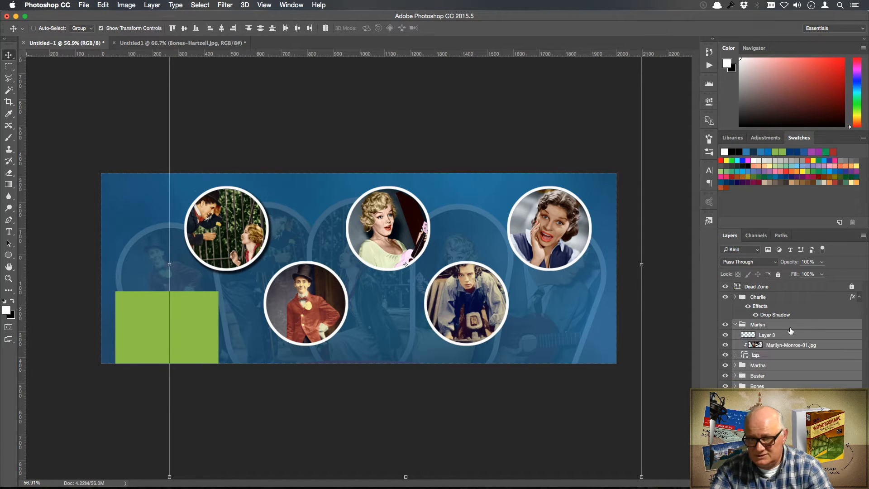
right_click(788, 330)
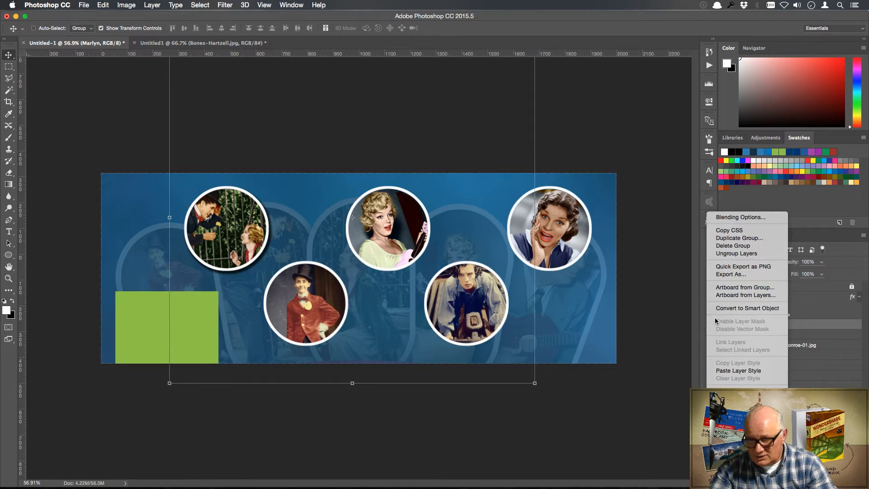
click(756, 371)
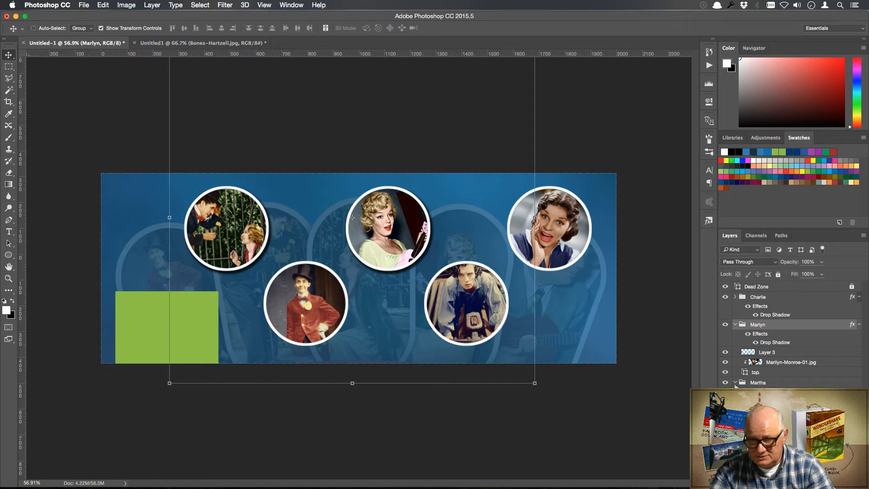
click(549, 228)
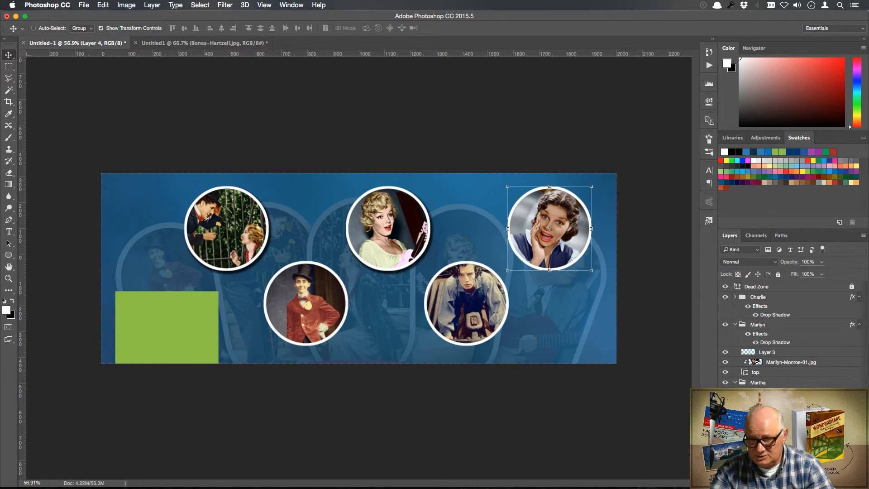
click(767, 383)
right_click(769, 384)
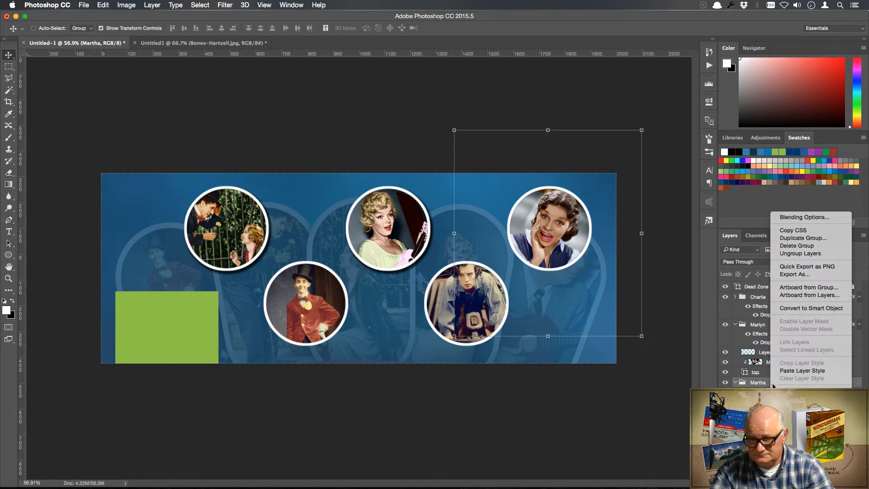
click(813, 372)
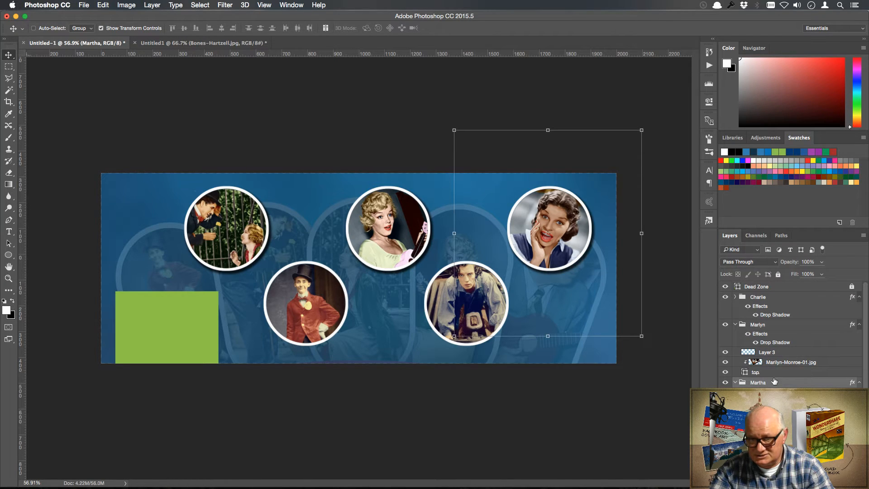
click(735, 382)
click(736, 324)
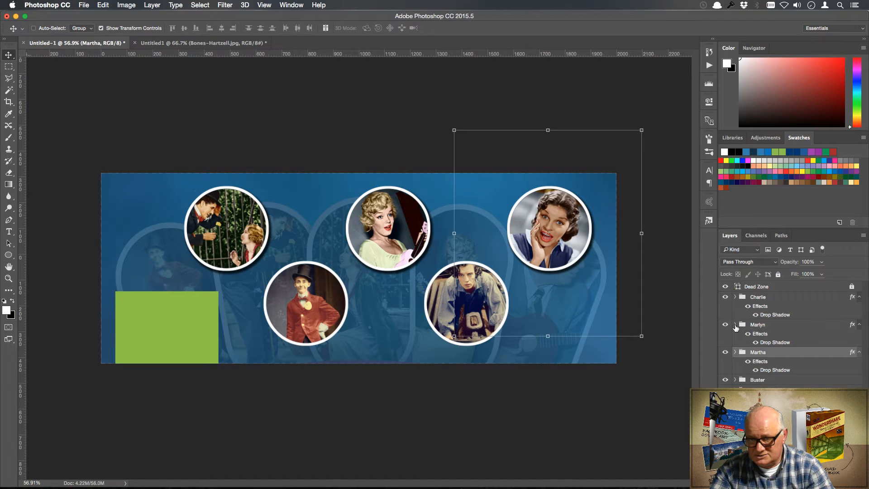
Step: Paste the copied layer style onto the Buster group and the Bones group, one at a time
click(758, 381)
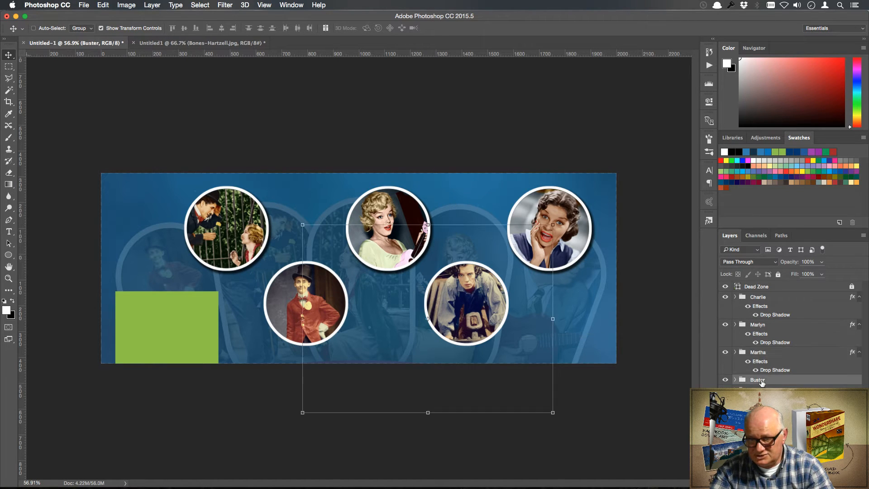
right_click(761, 383)
click(793, 370)
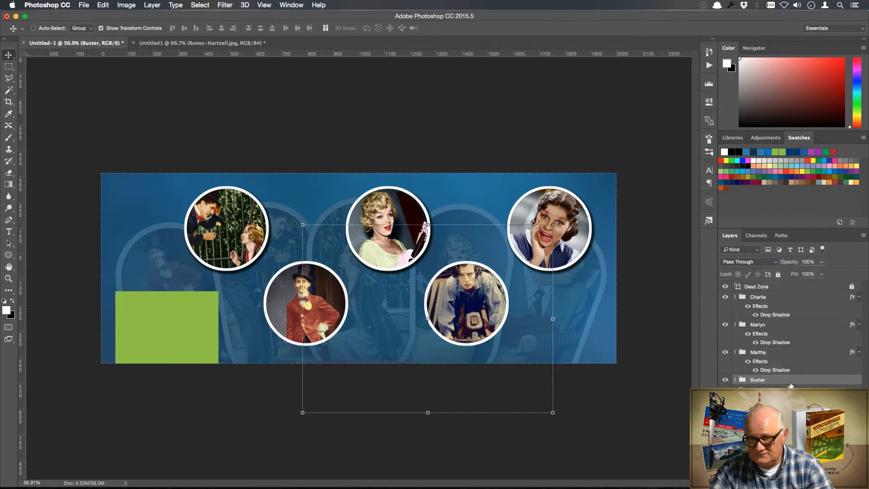
click(760, 407)
right_click(764, 408)
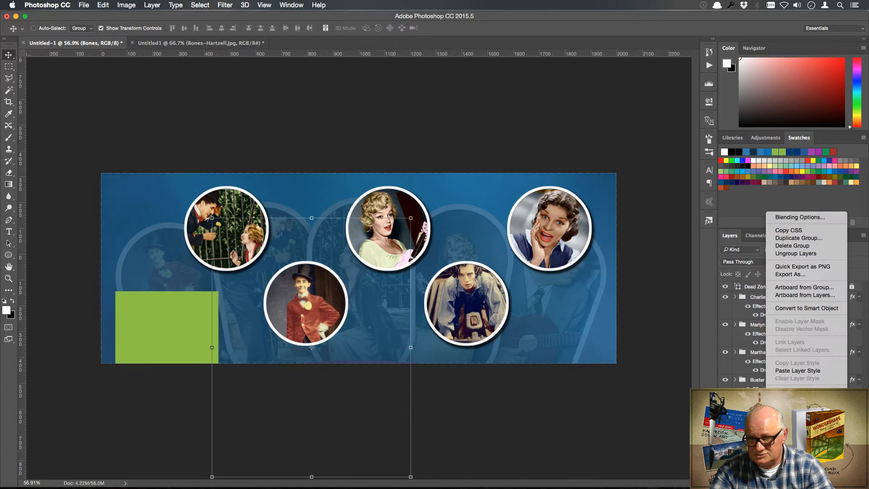
click(798, 371)
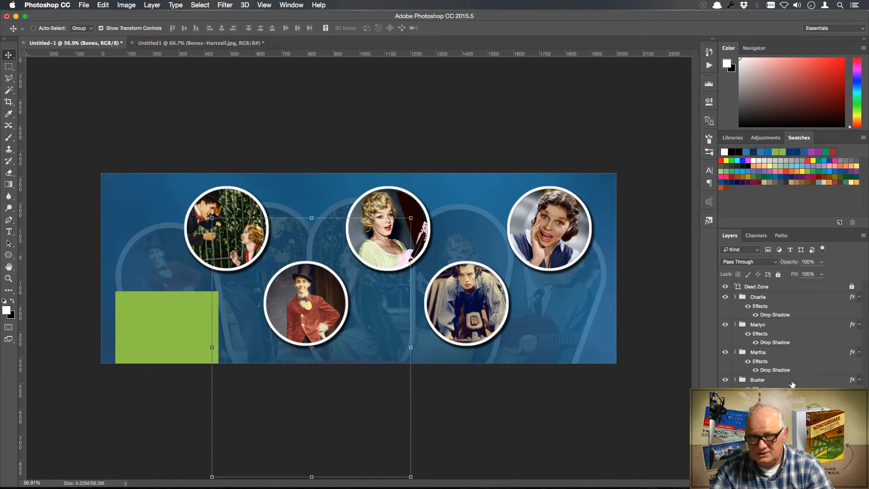
Step: Collapse the effects lists of the Charlie, Marlyn, Martha, Buster and Bones groups, keeping the groups themselves closed
click(734, 297)
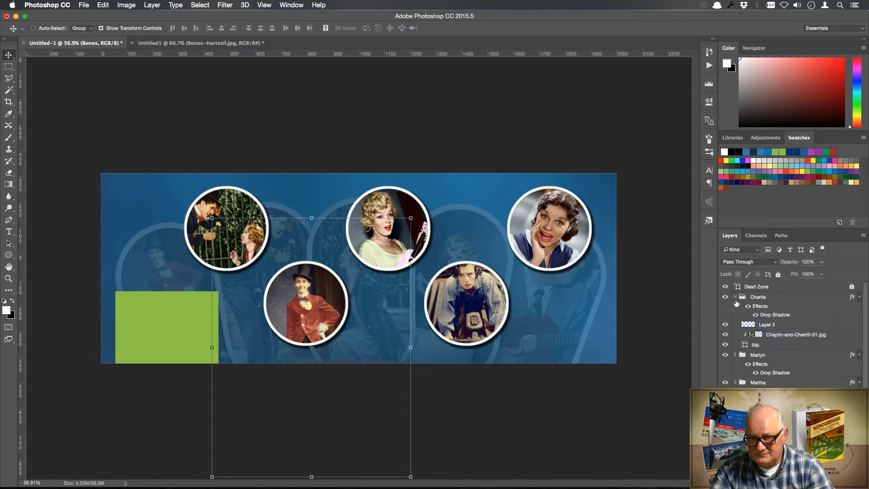
click(736, 356)
click(734, 297)
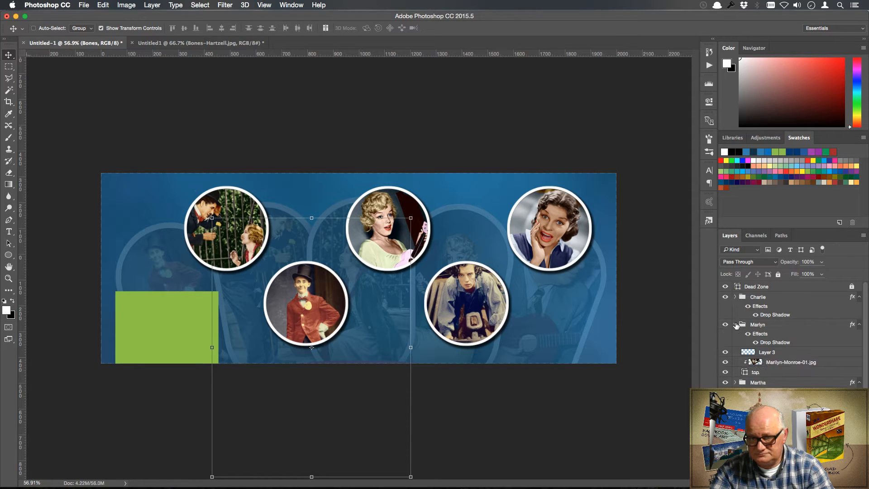
click(735, 324)
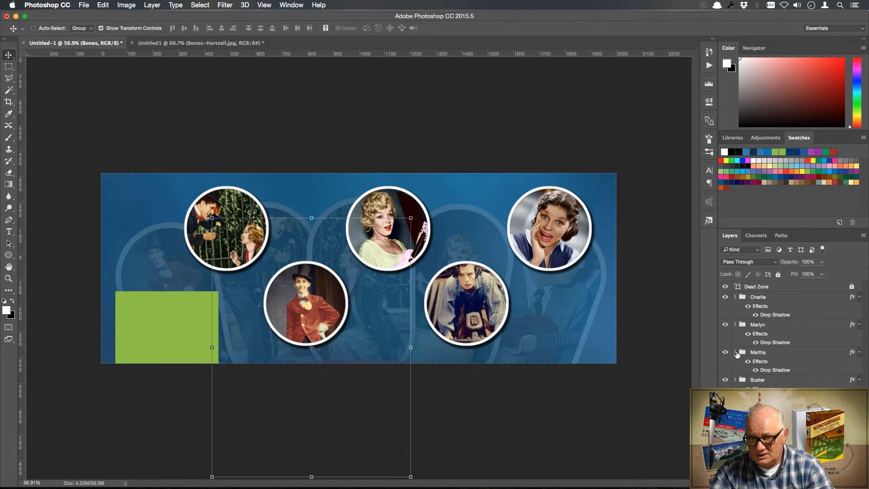
click(859, 297)
click(859, 308)
click(859, 318)
click(859, 329)
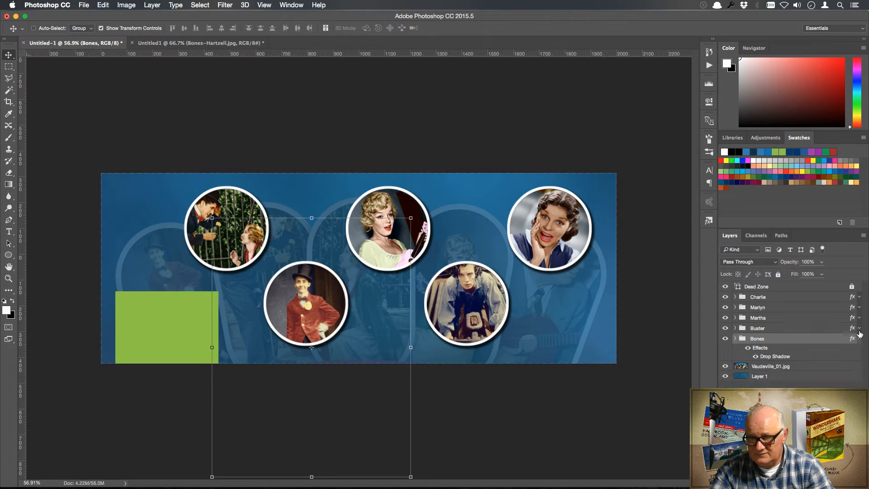
click(859, 339)
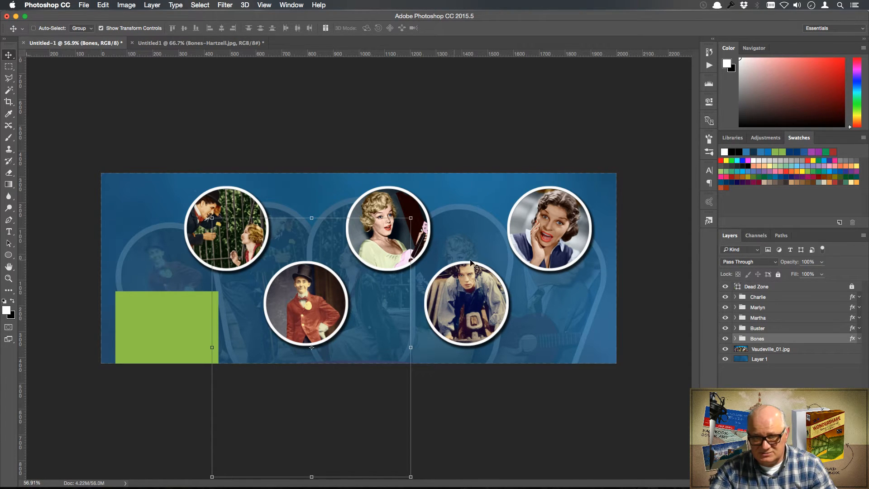
Step: Add a new layer above Dead Zone and fill a thin horizontal strip across the banner's upper middle with white
click(794, 289)
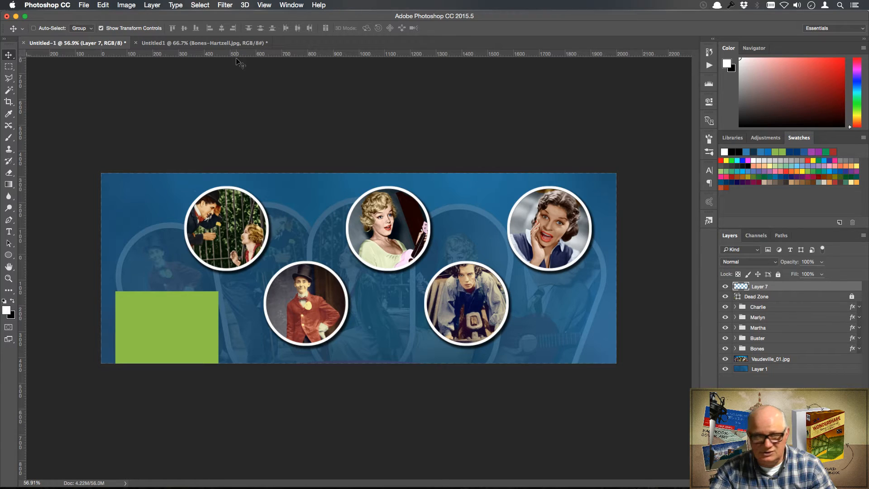
click(9, 67)
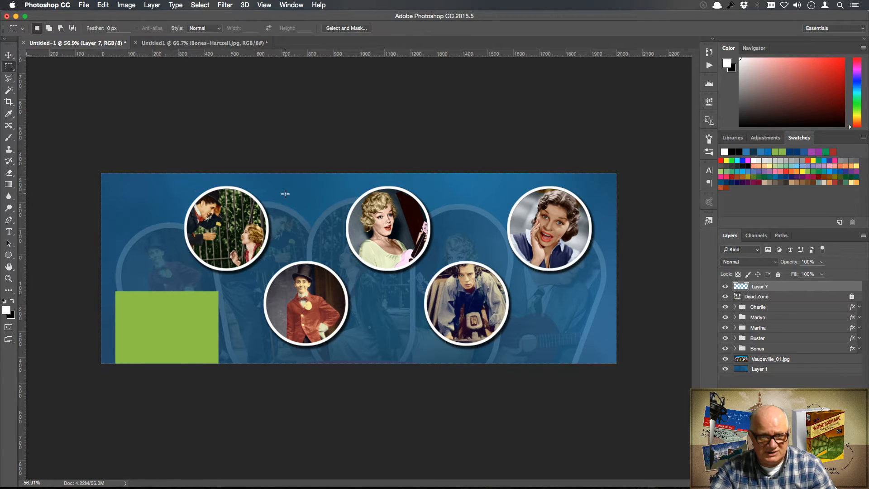
drag(307, 195, 487, 196)
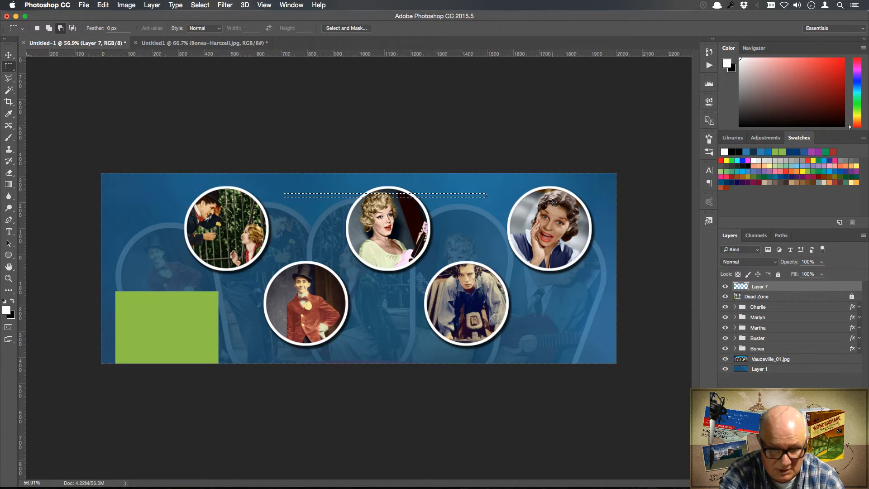
key(alt+BackSpace)
key(super+d)
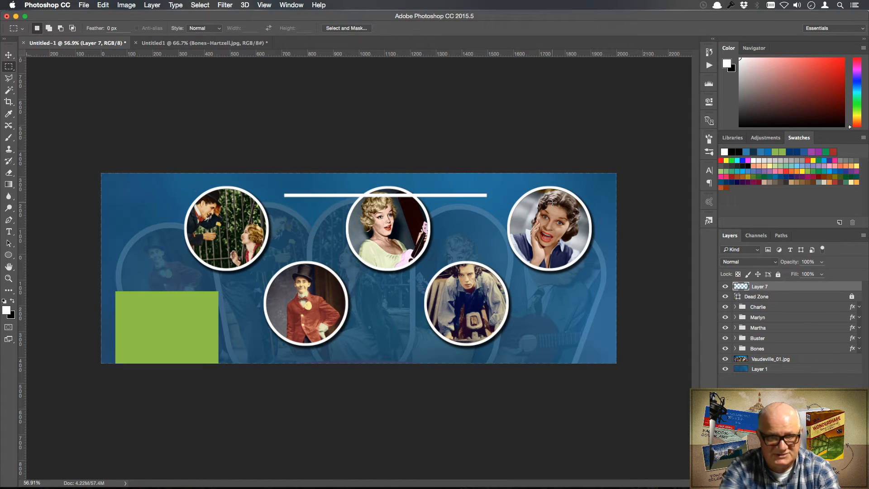
Step: Move the white bar so it connects the Charlie and Marlyn portraits at about mid-height
key(v)
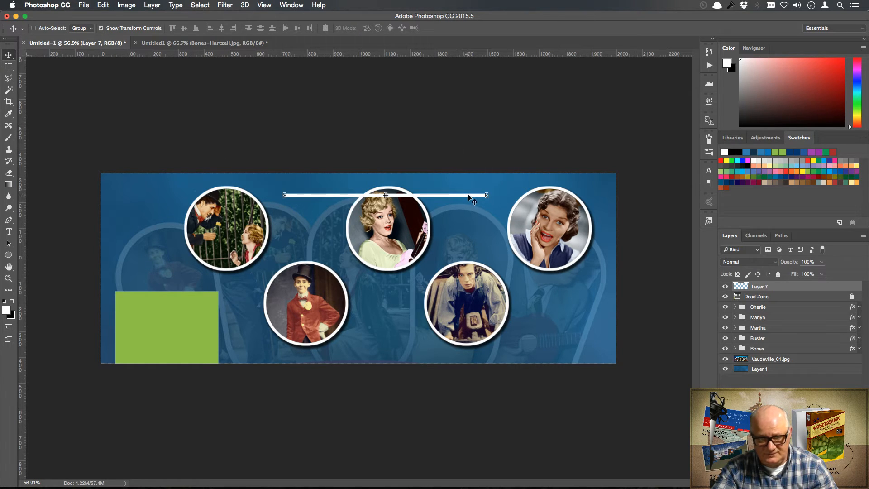
drag(468, 198, 392, 226)
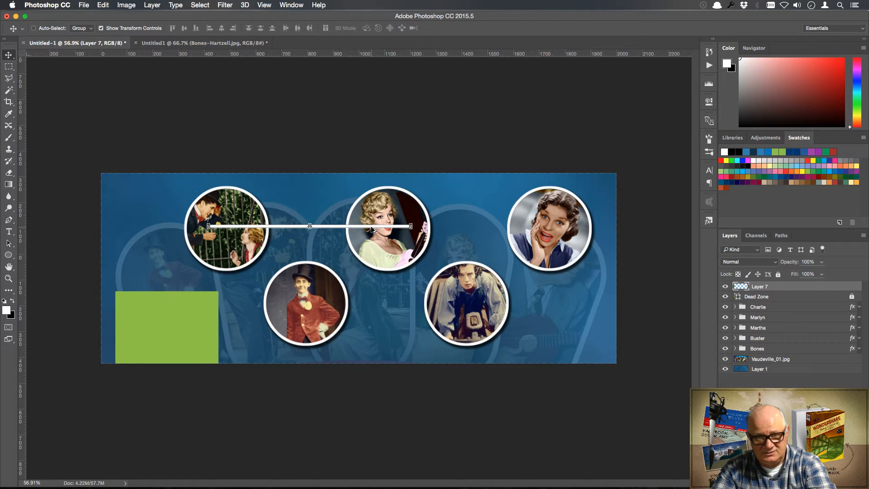
Step: Duplicate the white bar to link the Marlyn and Martha portraits, and place another copy just below it
alt+drag(372, 230, 523, 230)
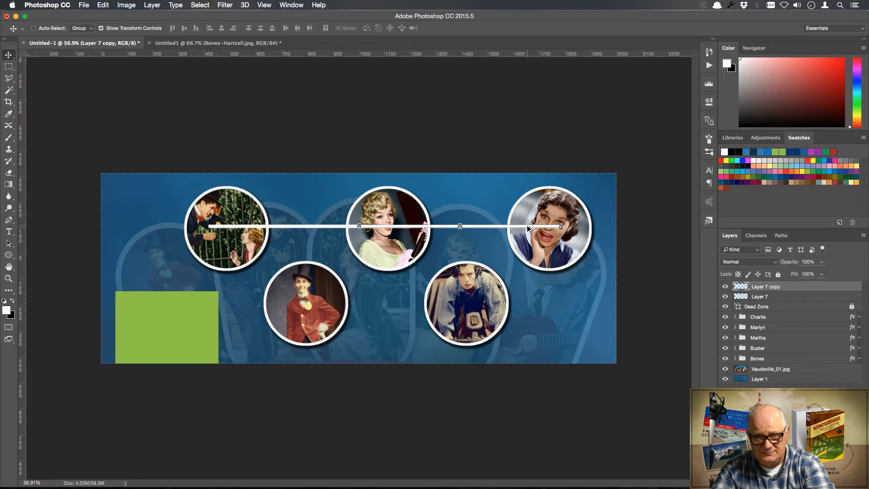
drag(528, 229, 527, 237)
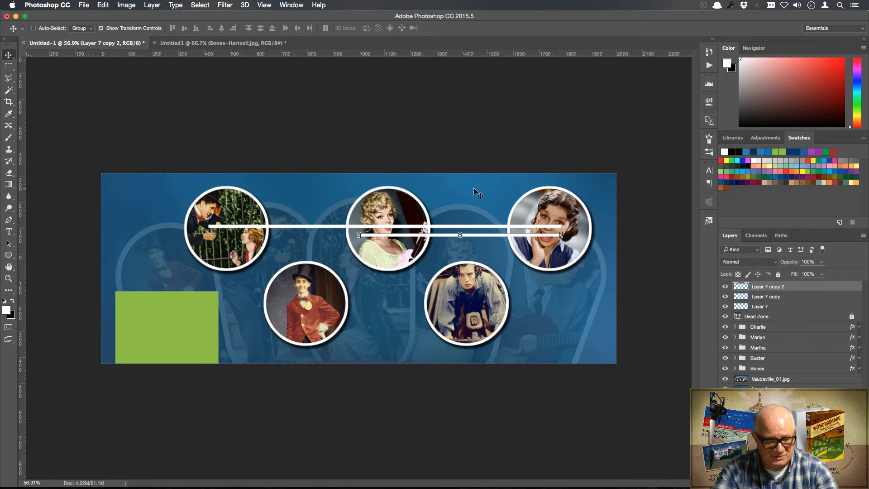
Step: Rotate the lower bar copy to -35.37° at 70.58% width between Martha and Buster, and duplicate it between Marlyn and Bones
key(super+t)
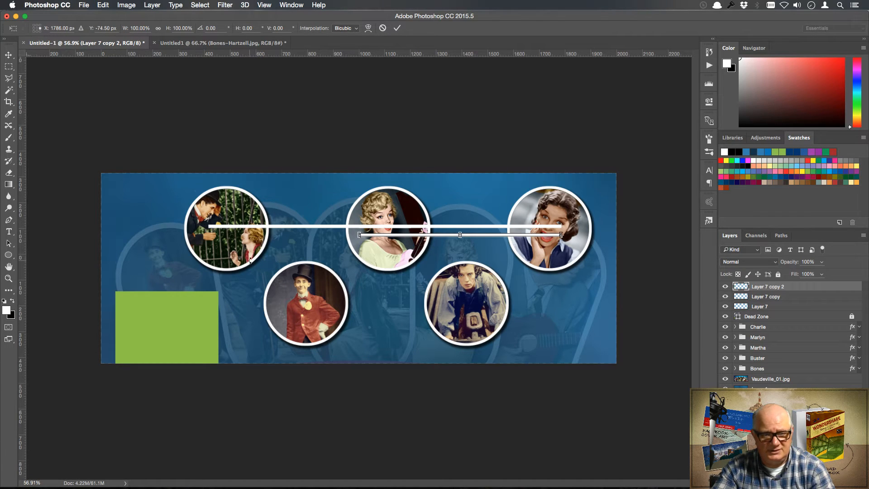
drag(352, 240, 445, 317)
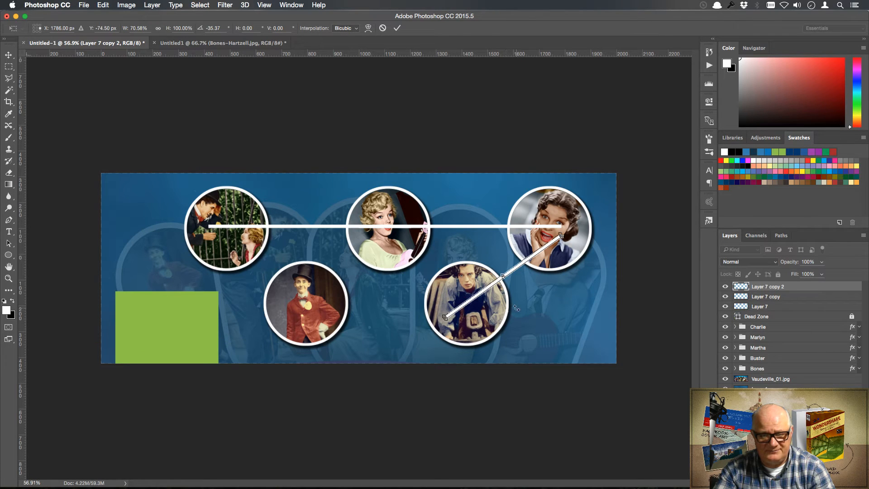
key(Return)
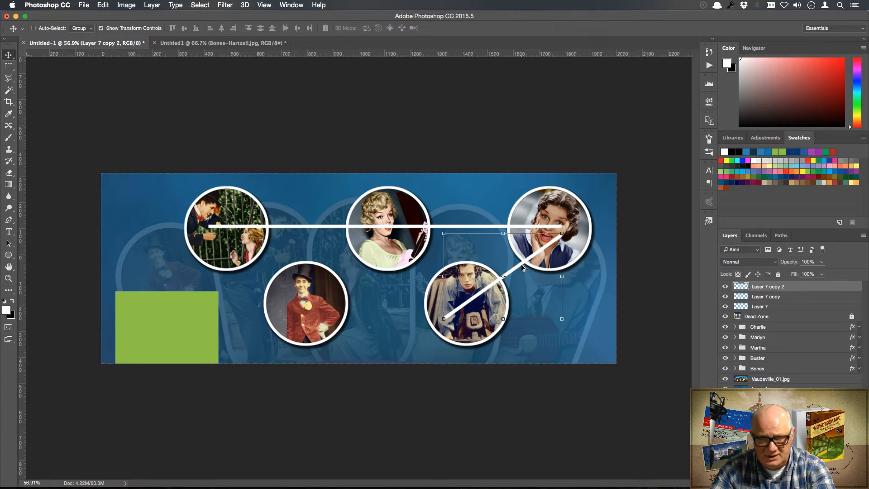
drag(523, 268, 354, 261)
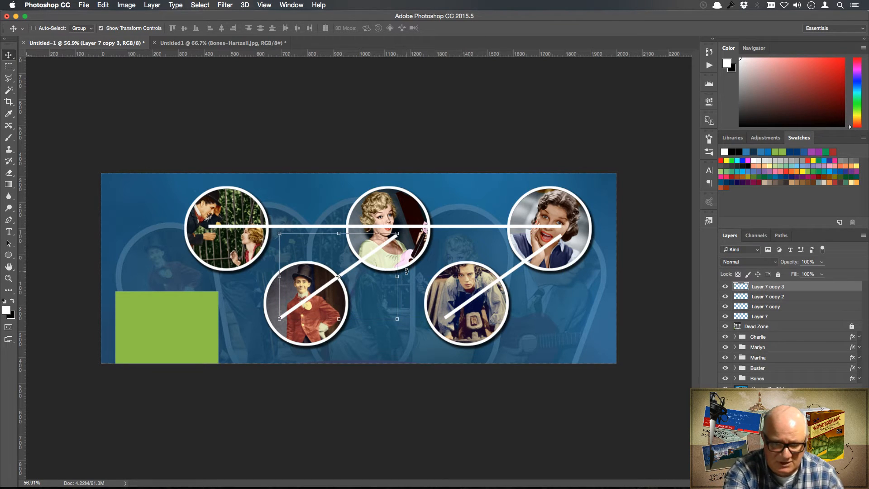
Step: Merge the four white bar layers, from Layer 7 to Layer 7 copy 3, into one layer
shift+click(796, 319)
right_click(796, 318)
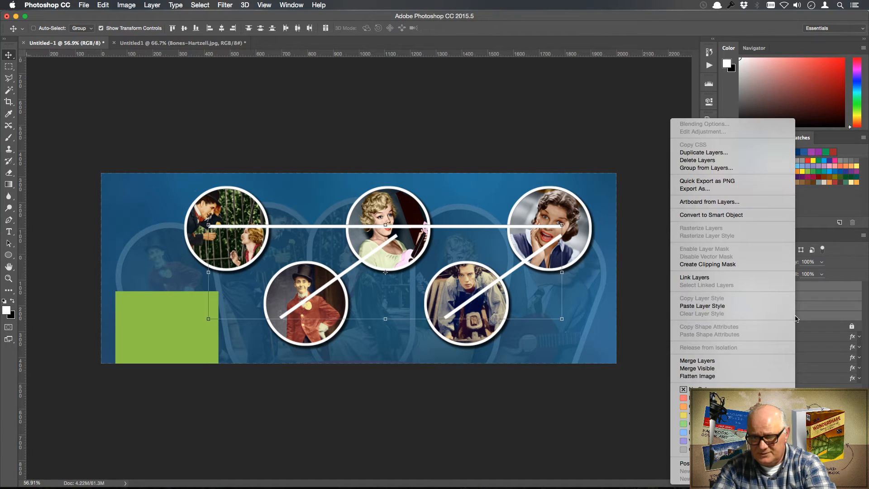
click(735, 360)
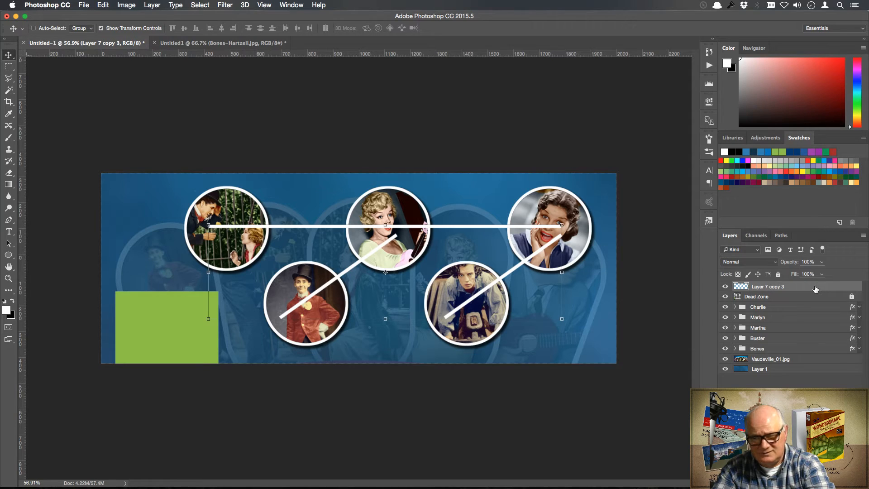
drag(815, 288, 814, 350)
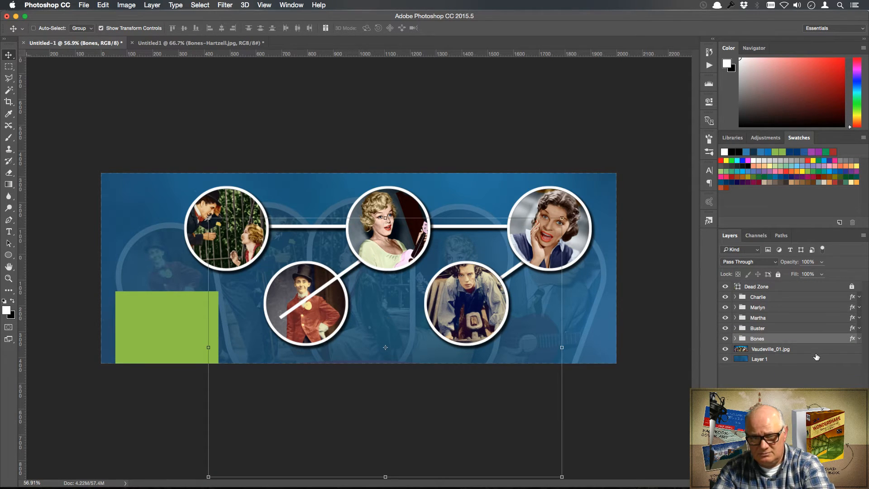
click(790, 376)
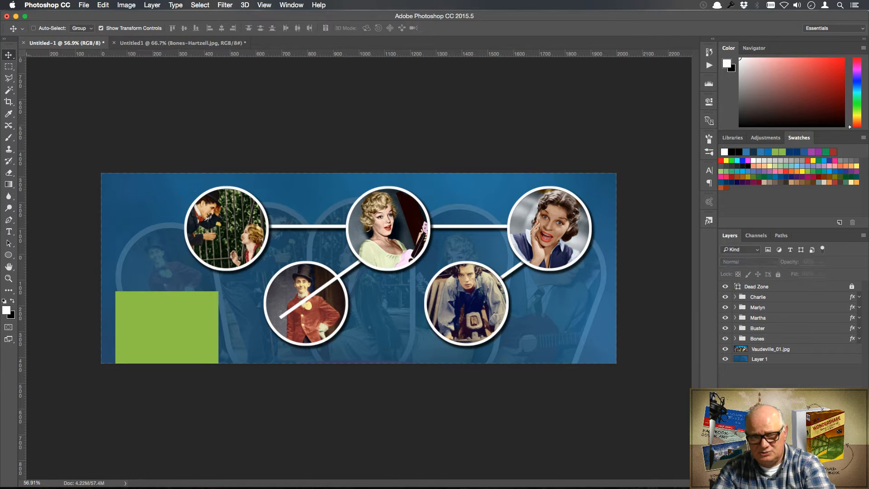
click(735, 341)
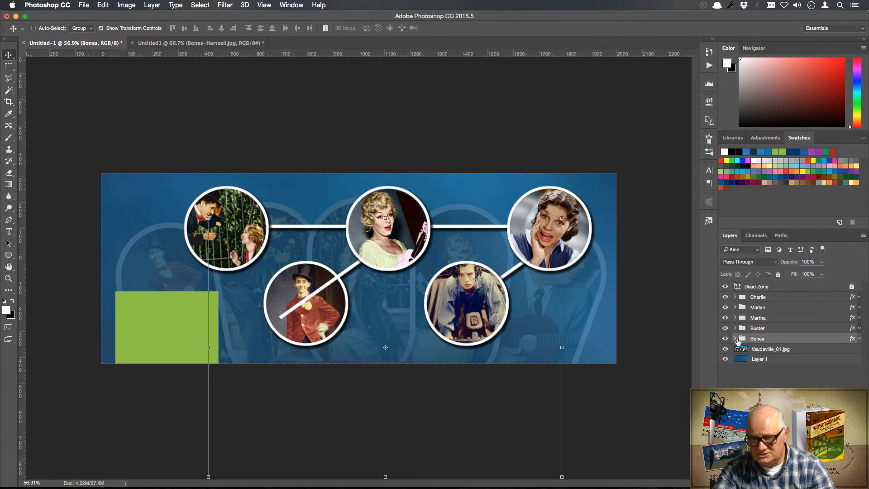
click(735, 339)
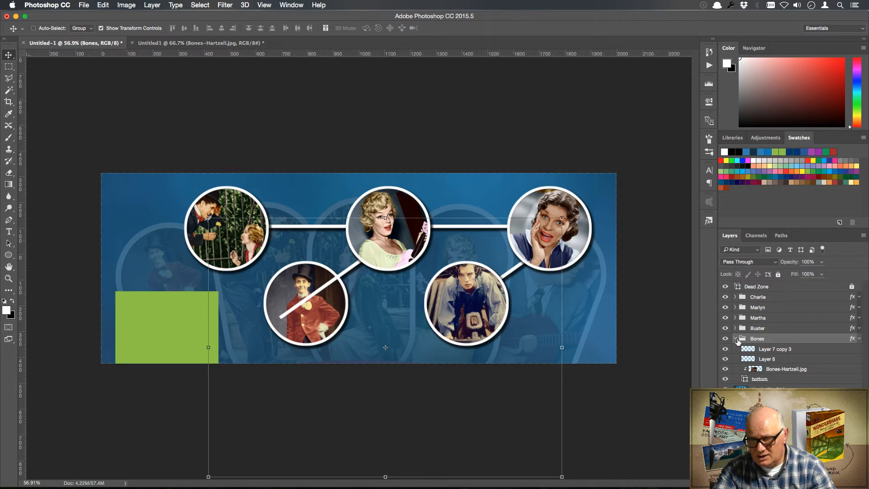
click(736, 339)
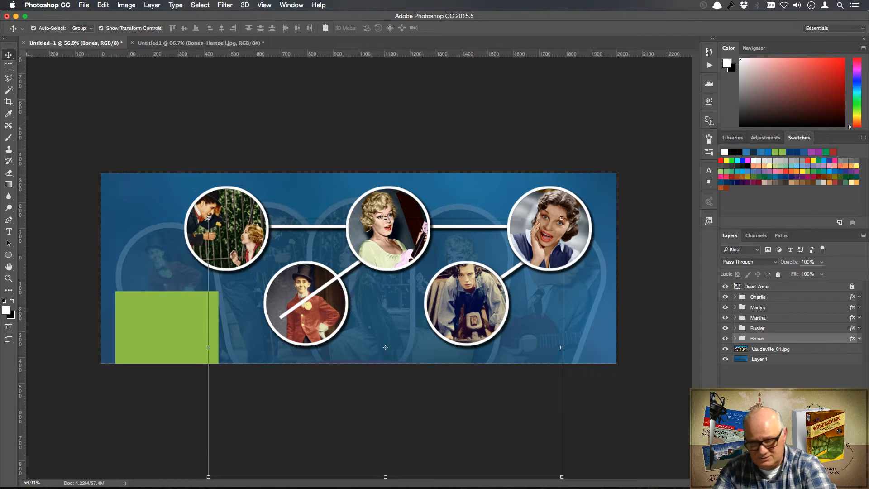
key(super+z)
key(super)
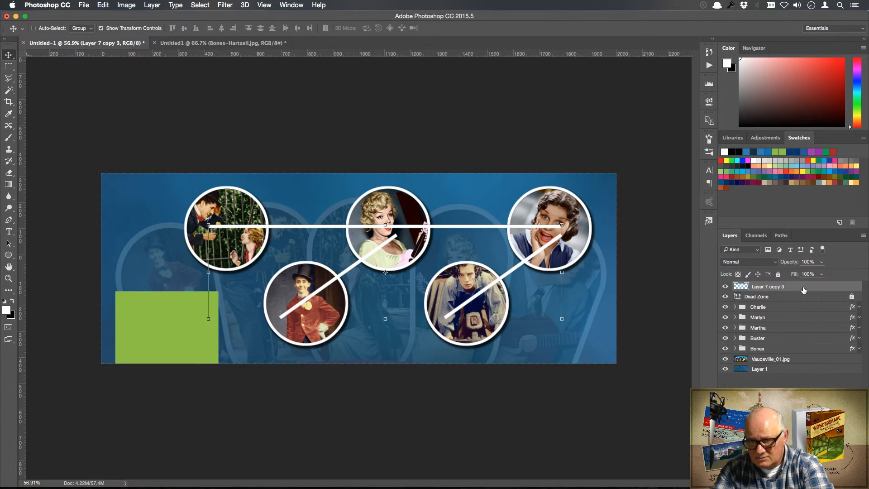
Step: Move the merged bars layer between the Bones group and Vaudeville_01.jpg, and paste the copied drop shadow layer style onto it
drag(802, 287, 800, 355)
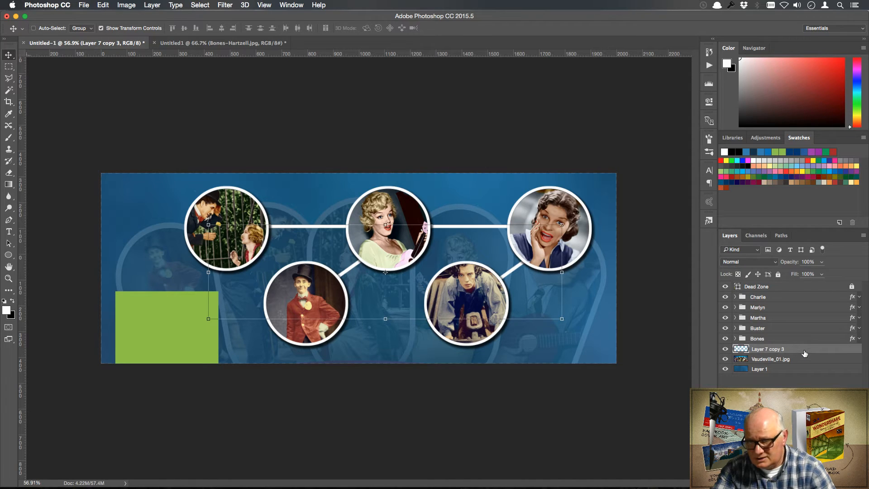
right_click(804, 353)
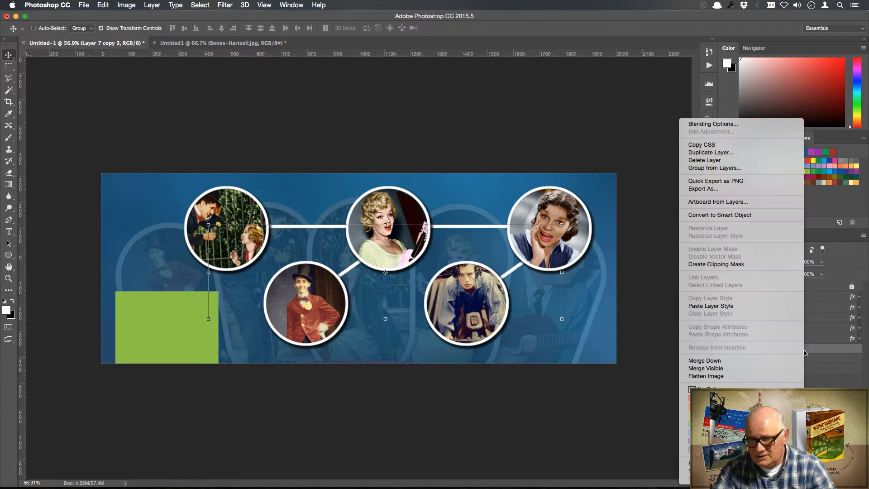
click(751, 306)
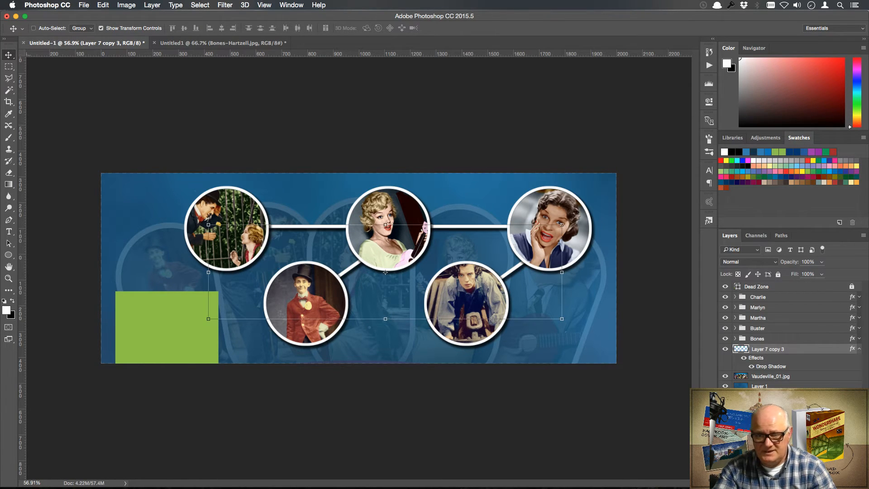
click(787, 403)
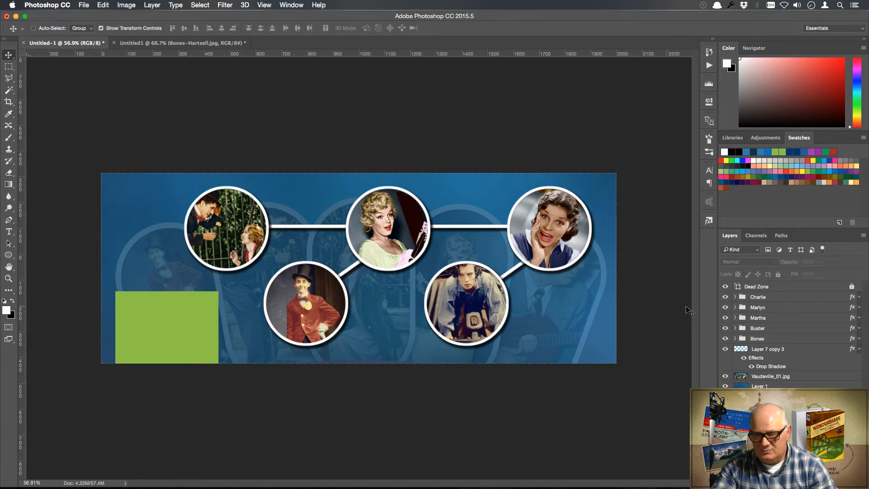
Step: Add a new layer above Dead Zone and stamp all visible layers into it
click(823, 288)
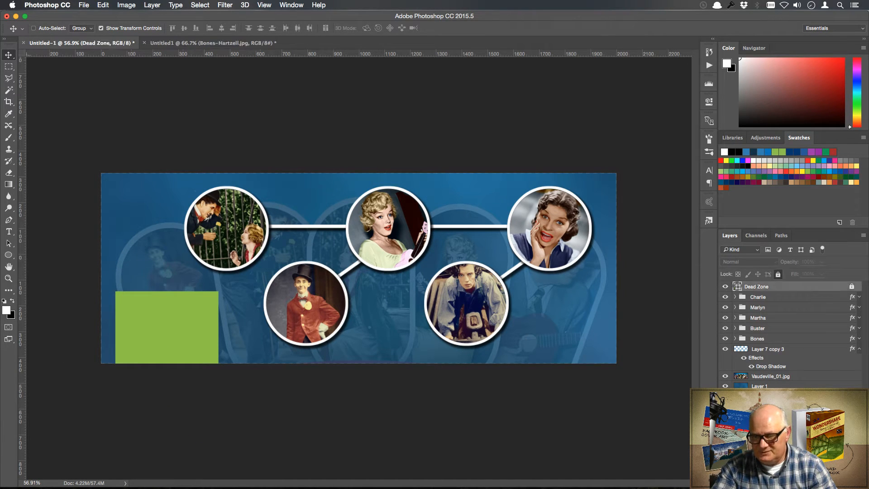
key(alt+shift+super+n)
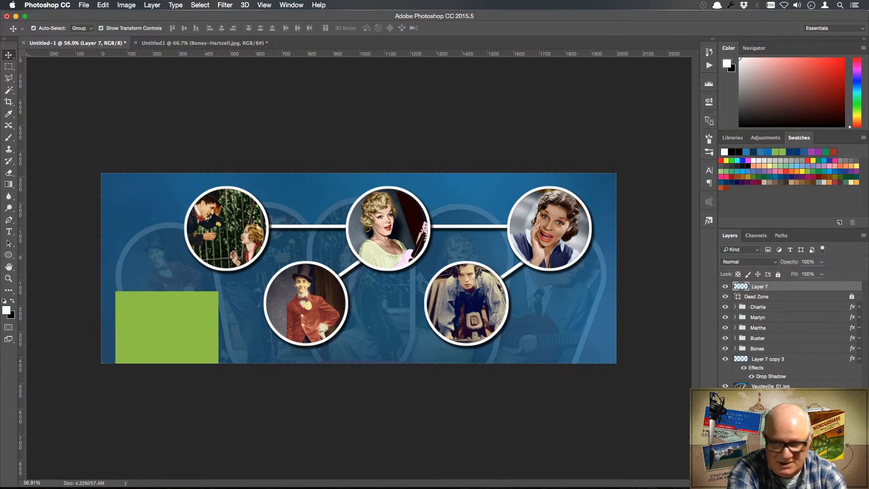
key(super+alt+shift+e)
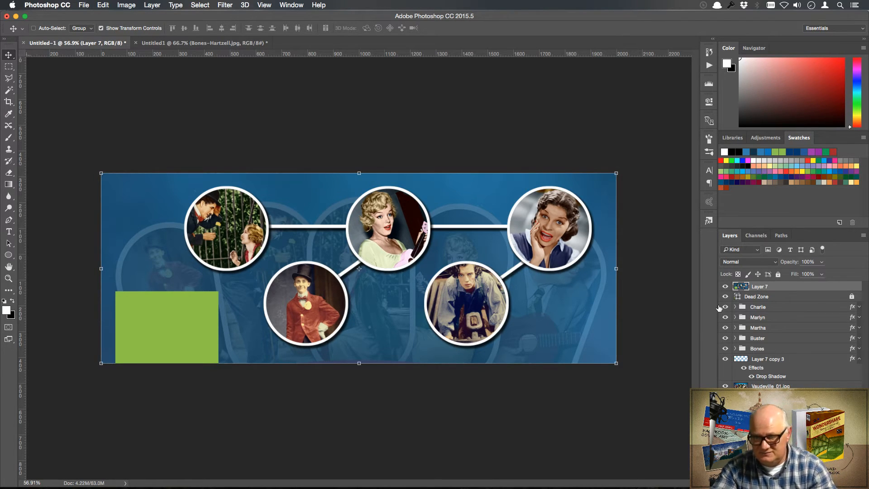
mouse_move(725, 297)
mouse_down()
mouse_move(724, 359)
mouse_move(725, 296)
mouse_up()
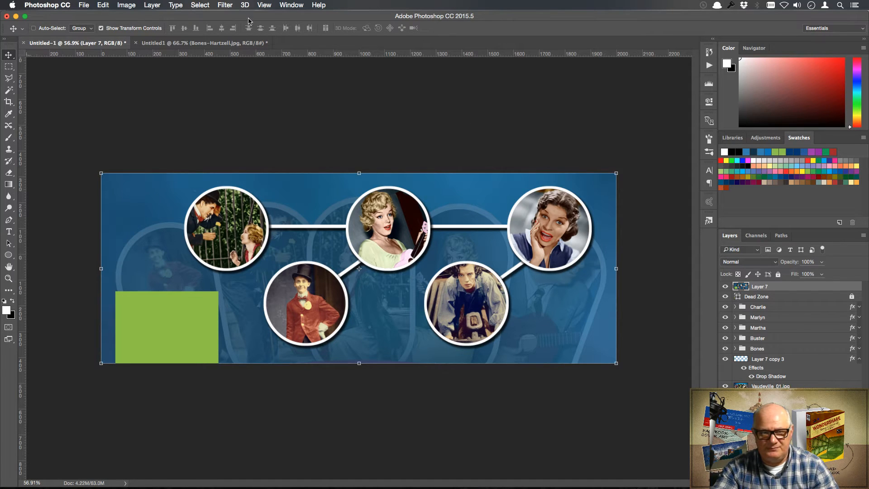
Step: Try the Dark, Bright, Balanced and Default presets of the HDR Efex Pro 2 filter on the stamped layer
click(226, 5)
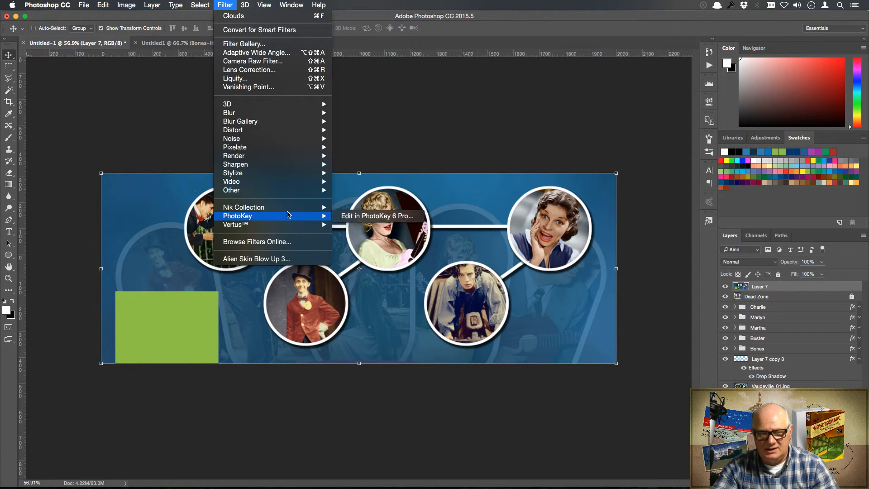
mouse_move(290, 210)
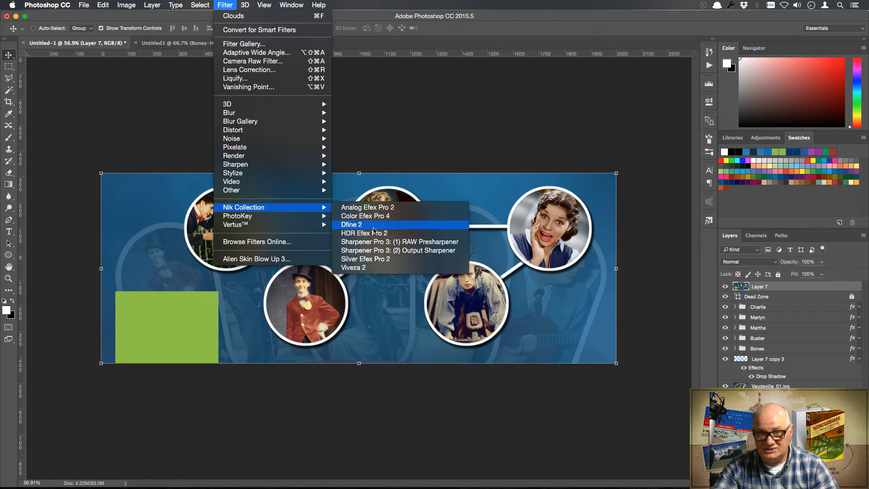
click(375, 236)
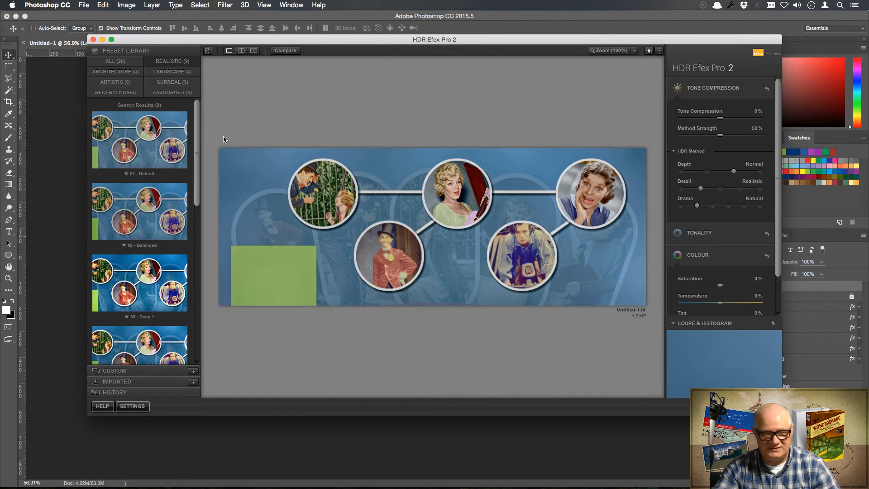
drag(201, 131, 195, 268)
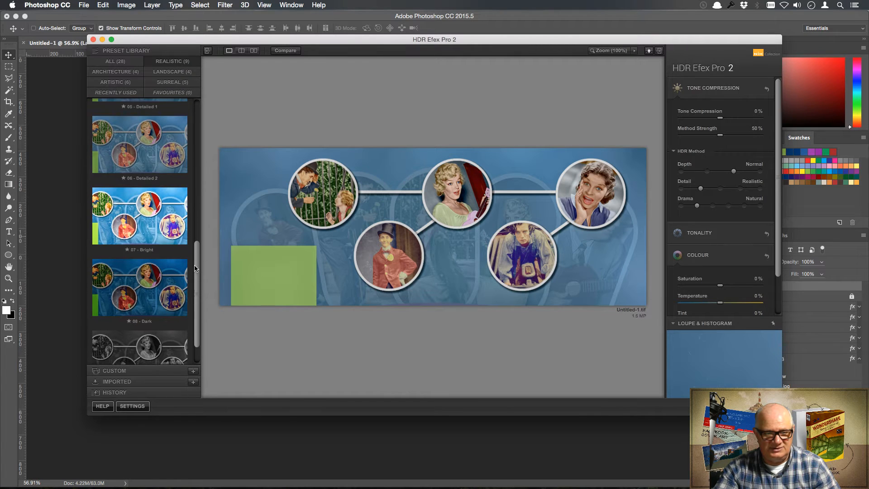
click(141, 287)
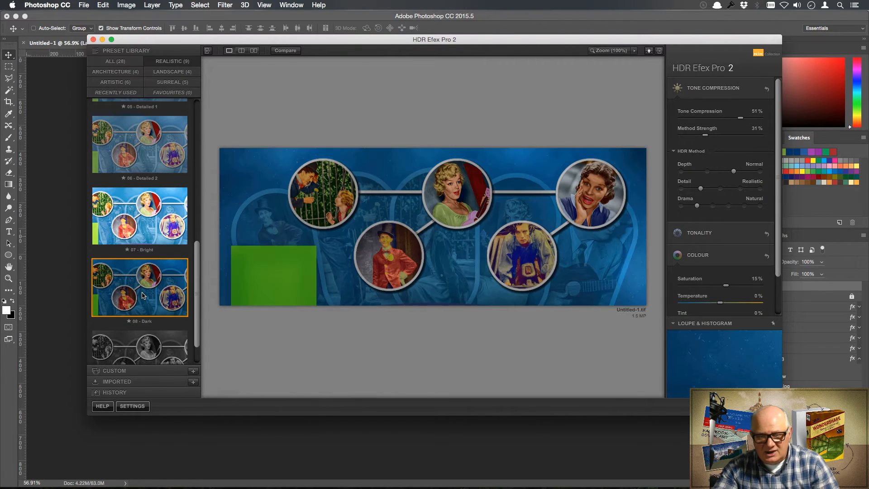
click(143, 156)
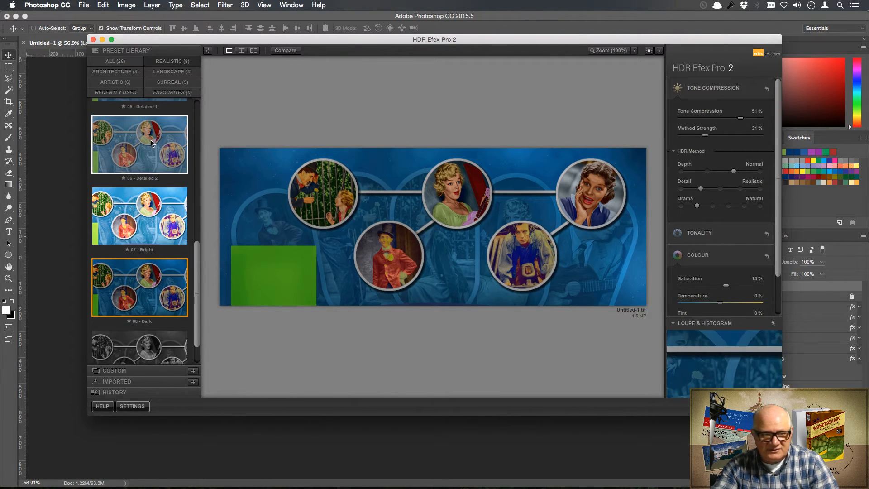
click(157, 218)
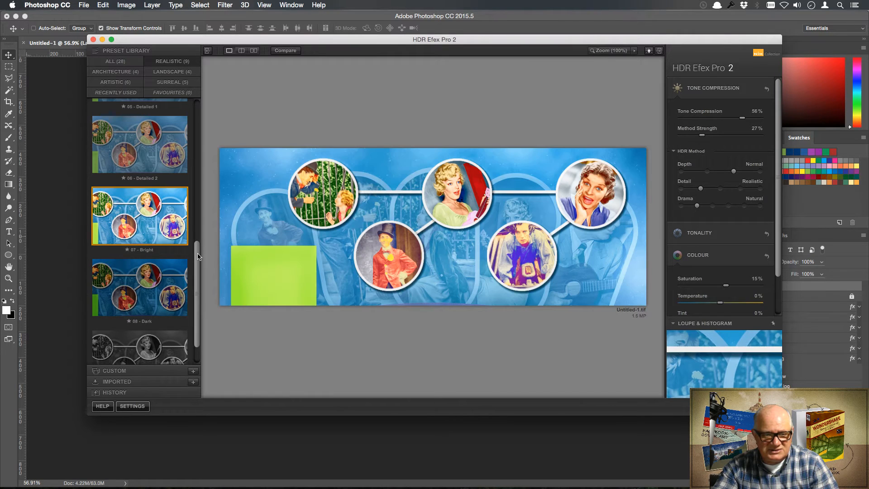
drag(199, 257, 198, 140)
click(164, 153)
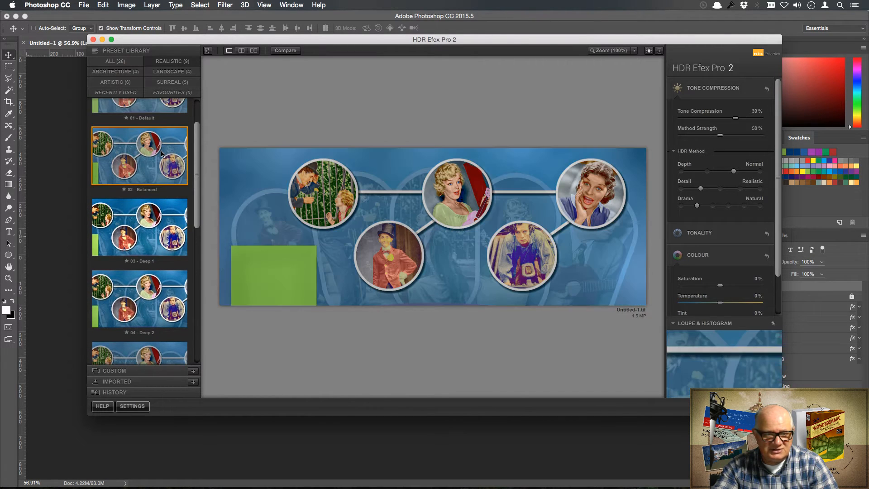
scroll(189, 152, up, 3)
click(150, 165)
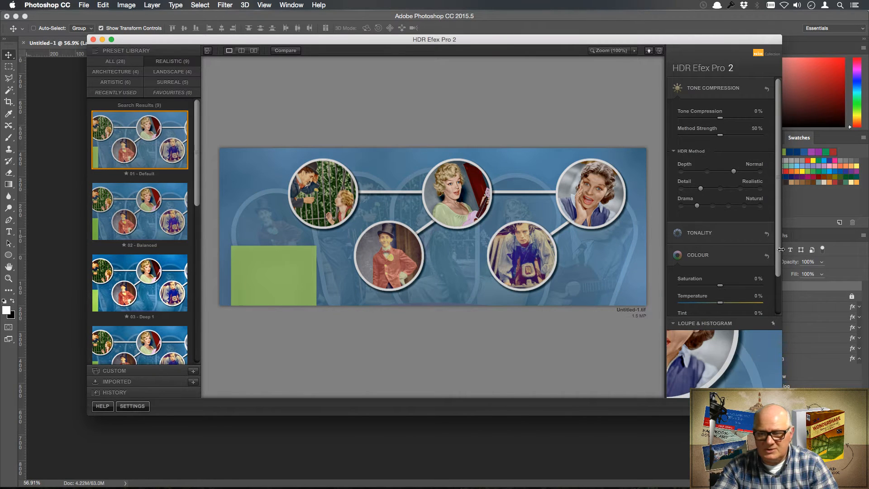
click(727, 405)
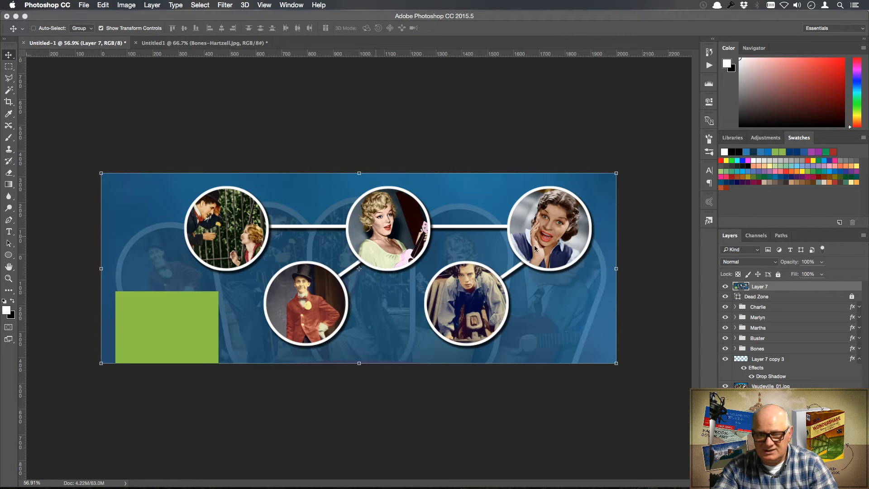
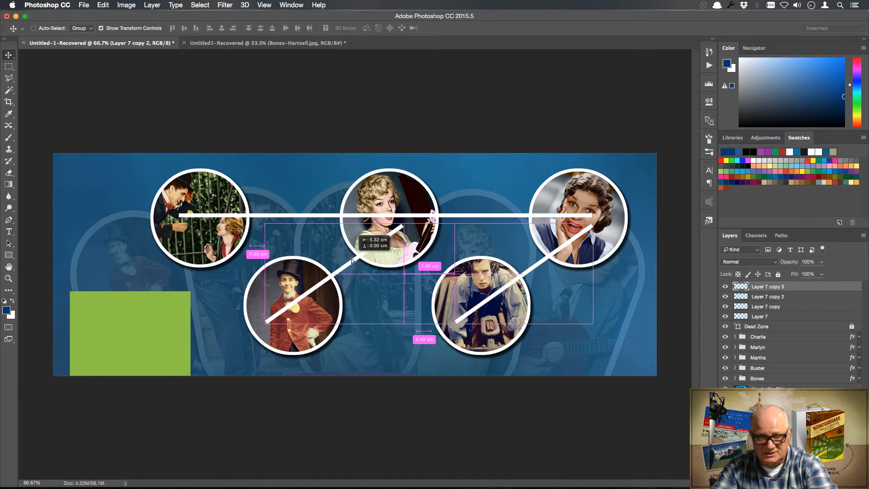
Step: Merge the four white bar layers above Dead Zone in the recovered banner document
shift+click(783, 318)
right_click(799, 316)
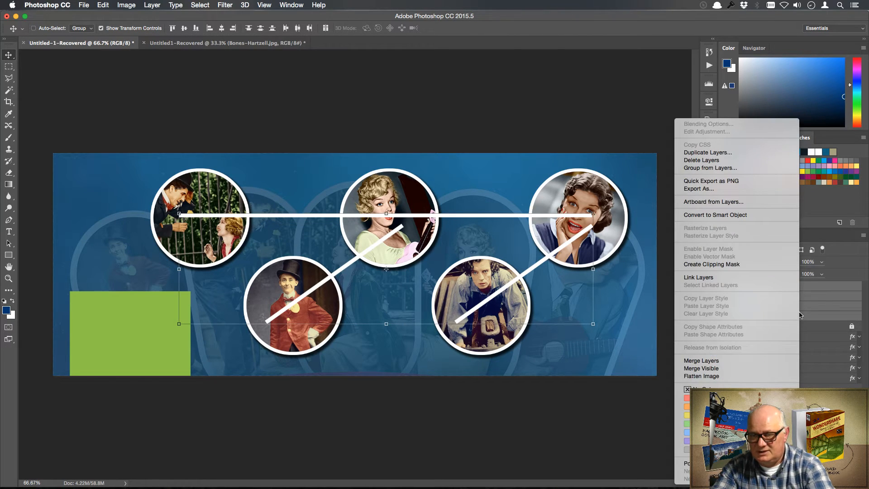
click(741, 361)
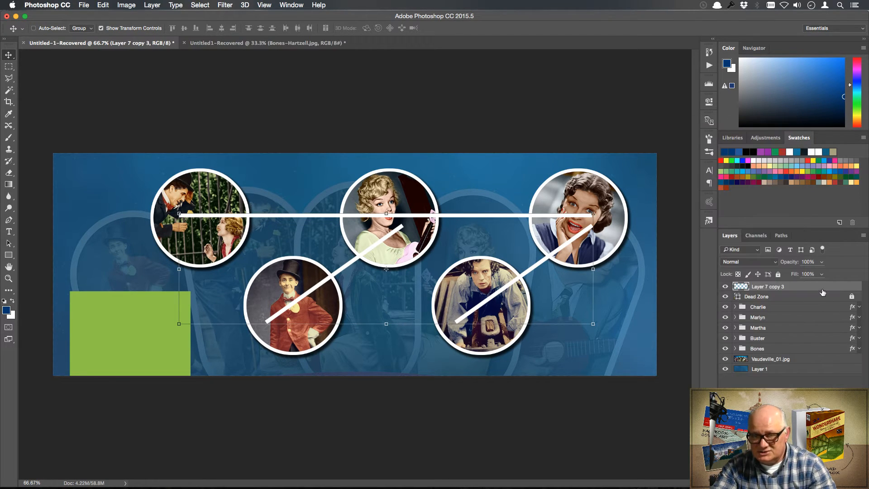
Step: Move the merged bars layer between the Bones group and Vaudeville_01.jpg, and give it the layer style copied from the Buster group
drag(822, 290, 812, 353)
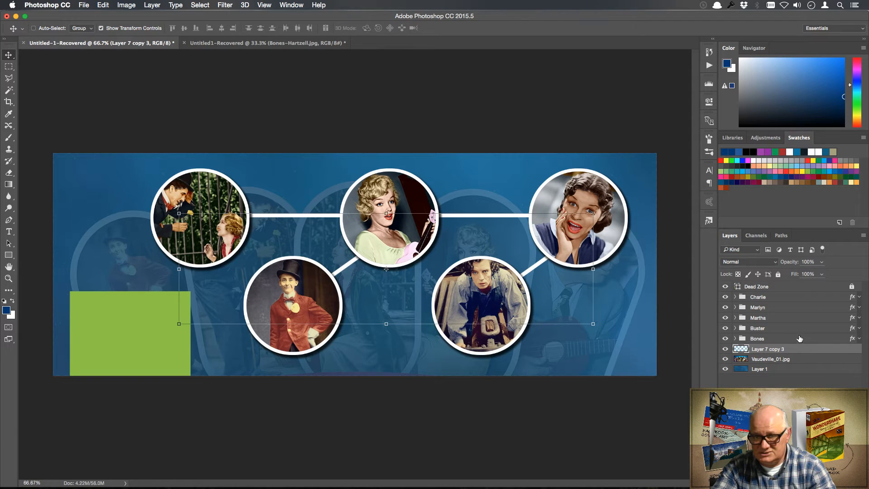
click(799, 333)
right_click(799, 334)
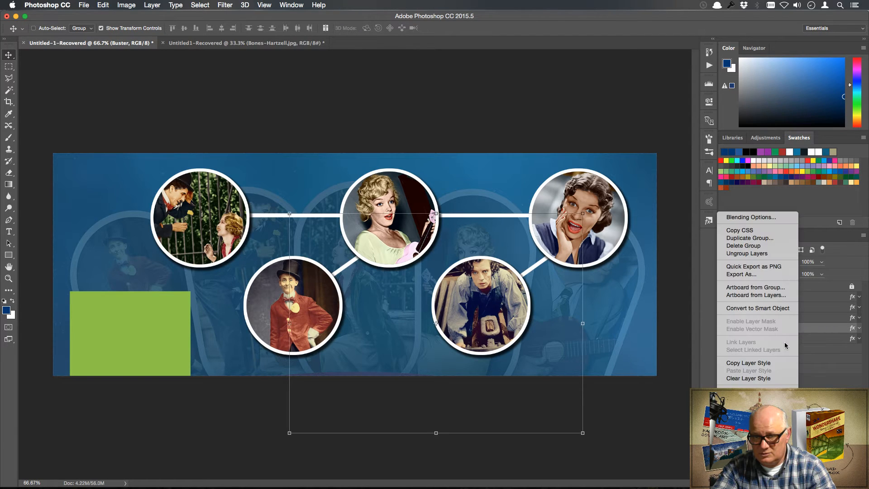
click(768, 363)
click(808, 349)
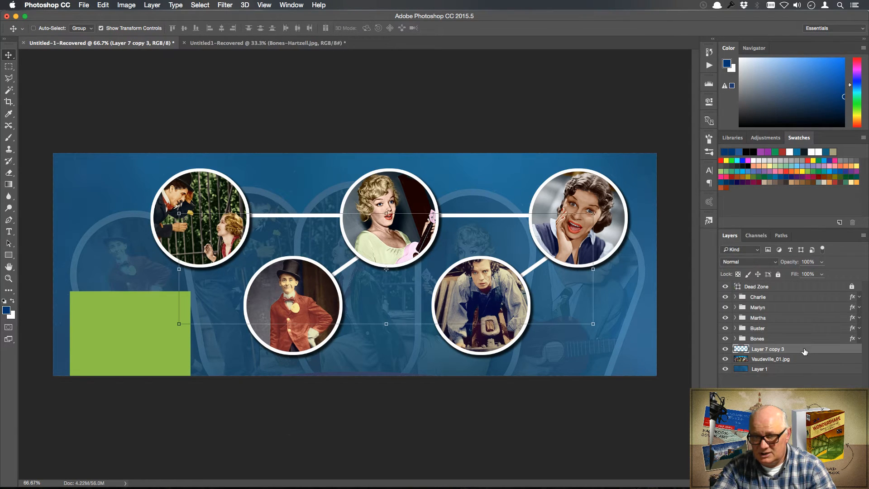
right_click(807, 349)
click(733, 306)
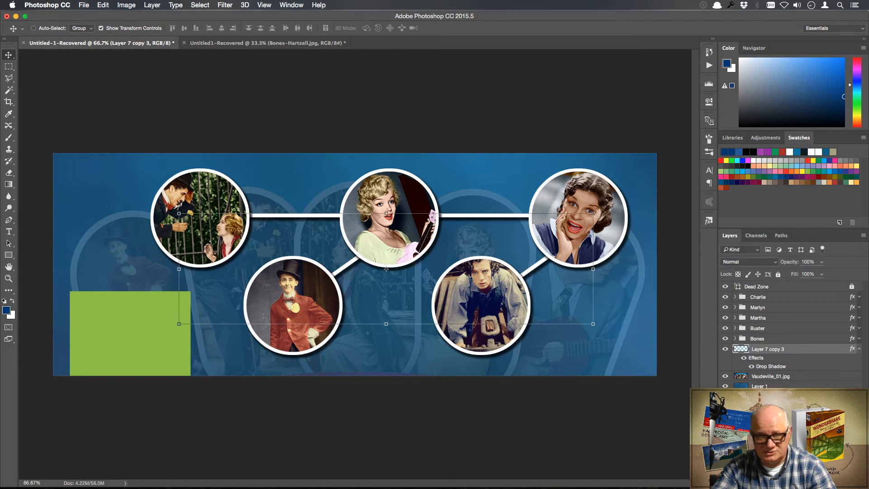
key(Escape)
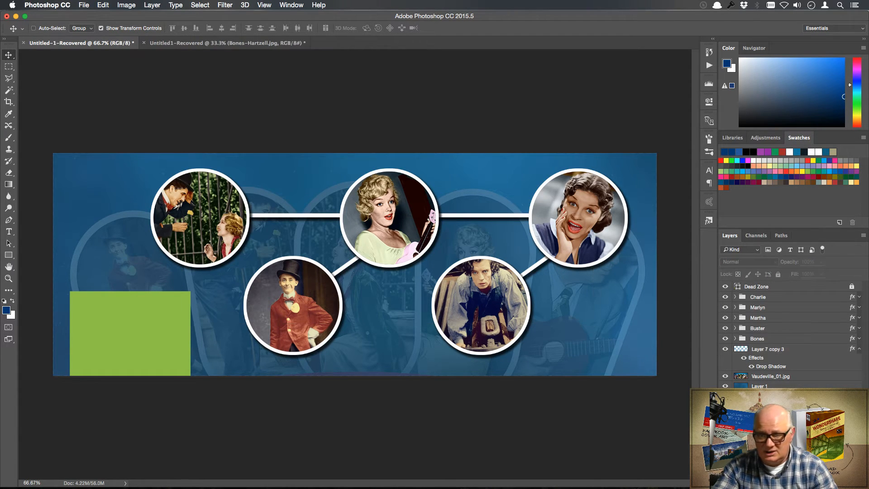
Step: Add a new layer above Dead Zone and stamp all visible layers into it
click(767, 290)
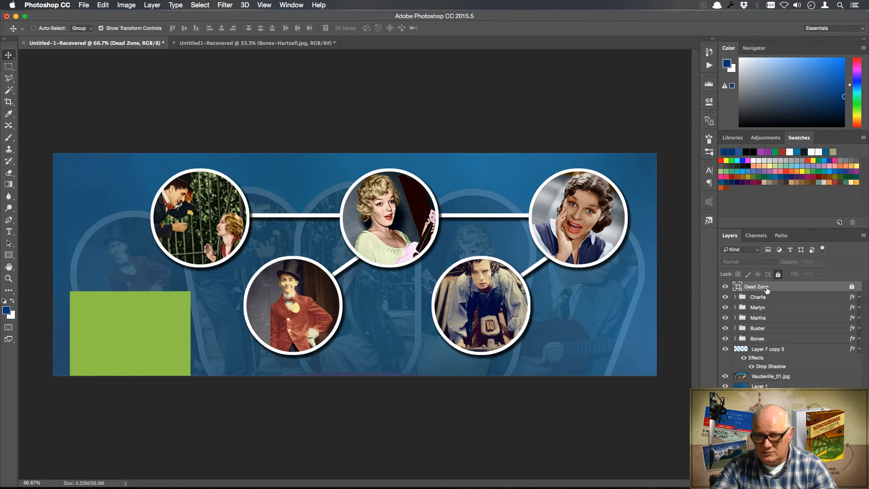
key(alt+shift+super+n)
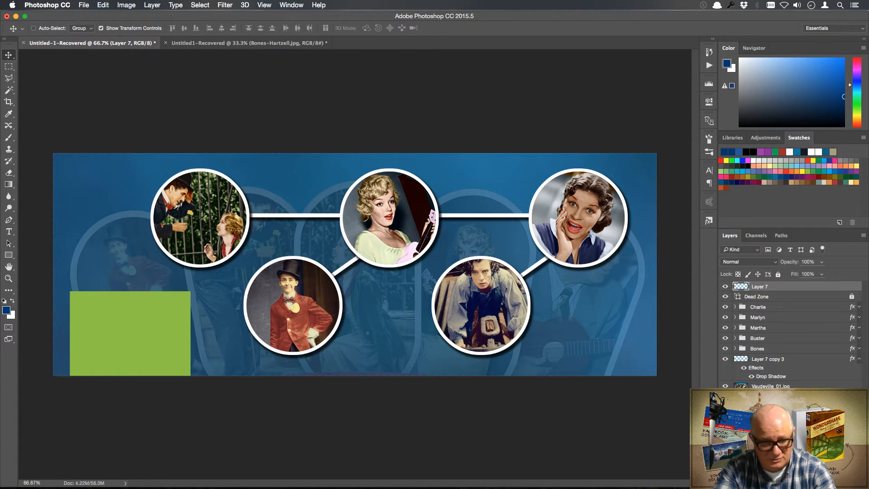
key(super)
key(alt+shift+super+e)
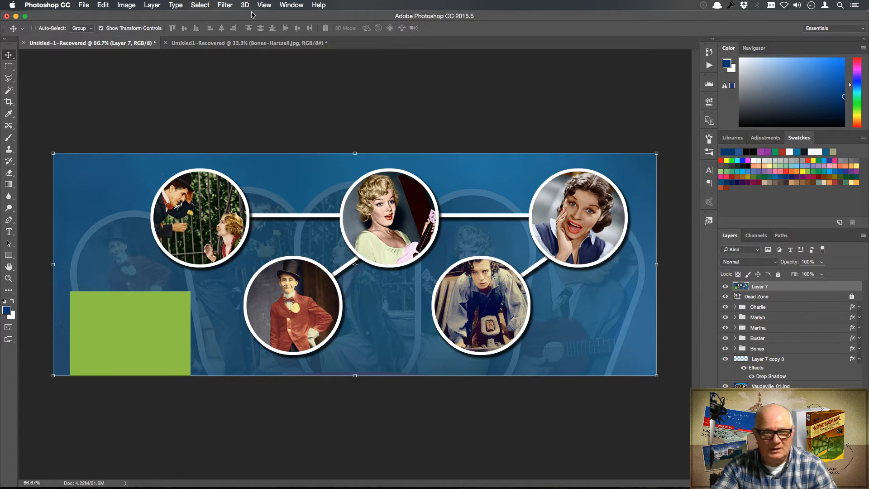
Step: Open the Color Efex Pro 4 filter of the Nik Collection on the stamped layer
click(226, 5)
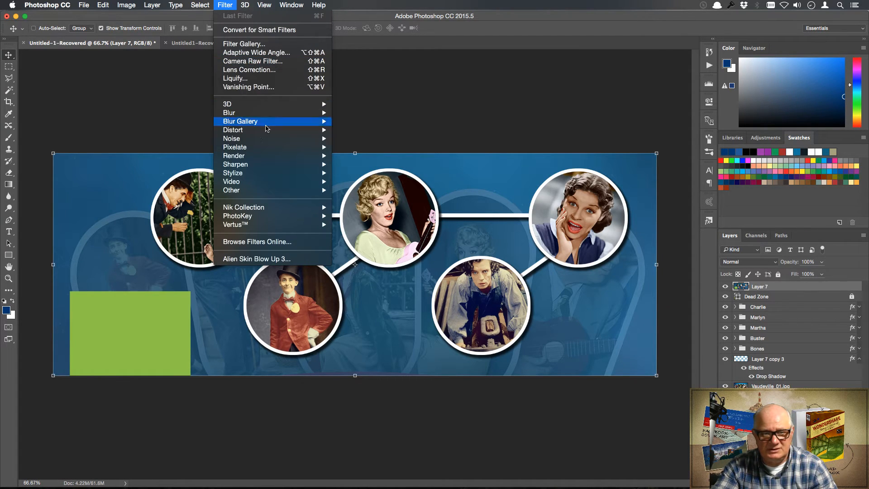
mouse_move(301, 209)
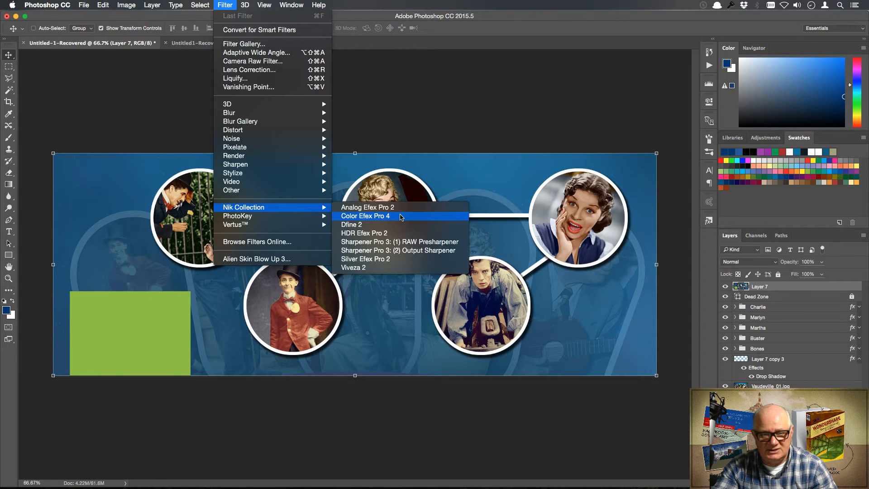
click(401, 216)
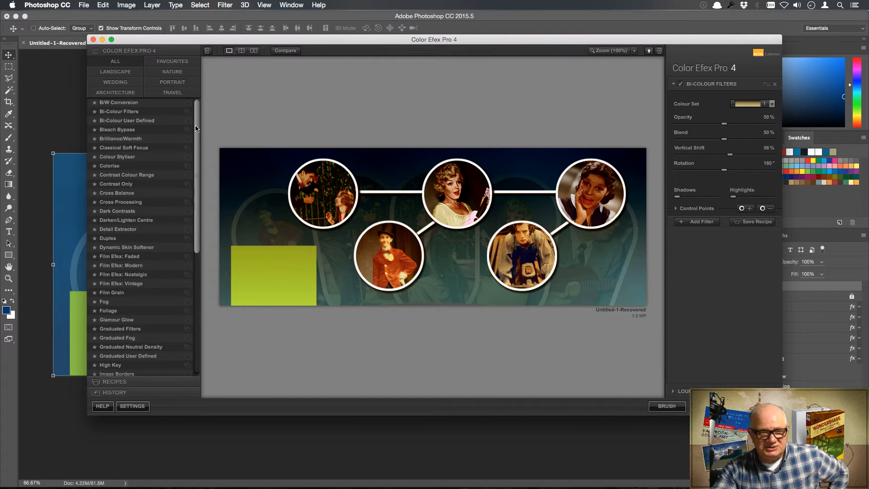
Step: Try the Brilliance/Warmth, Classical Soft Focus, Colour Styliser and Colorise filters on the banner
click(131, 140)
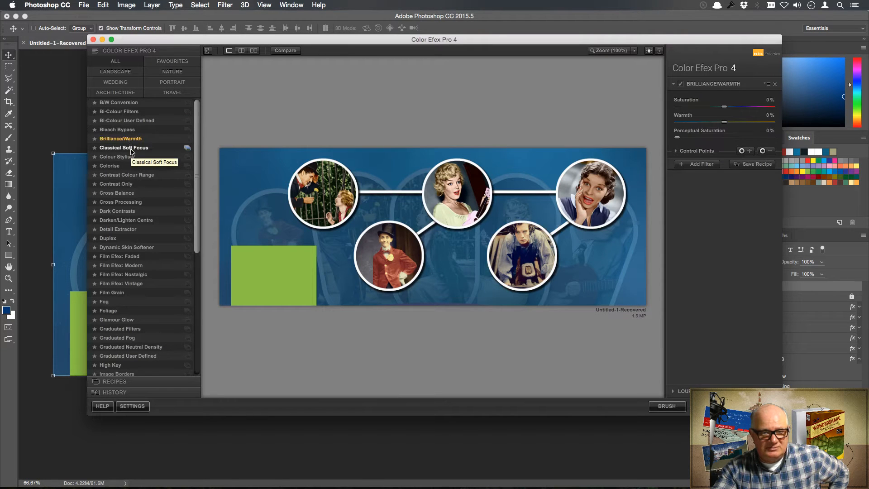
click(132, 150)
click(131, 158)
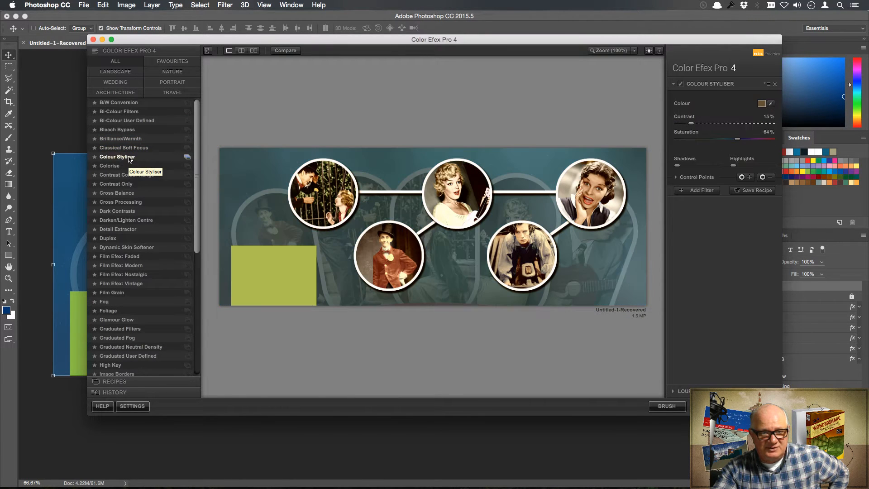
click(116, 169)
click(125, 177)
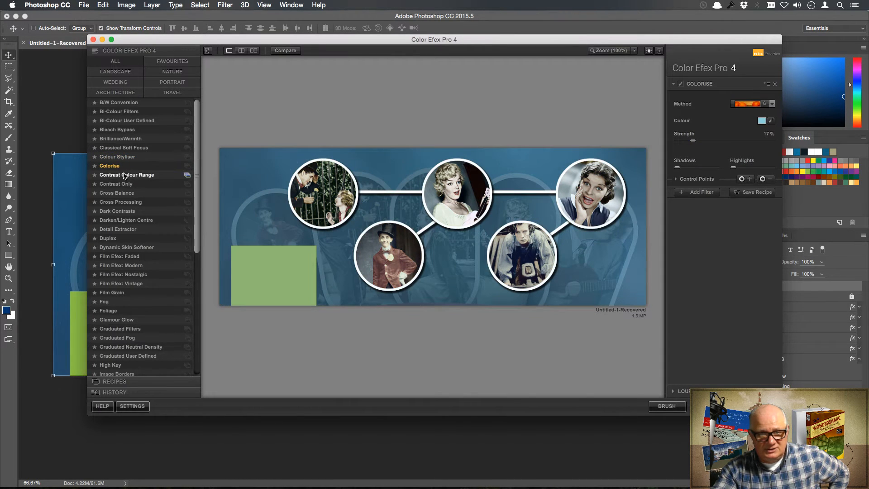
Step: Try the Colour Styliser filter with a red colour and 27% saturation
click(128, 159)
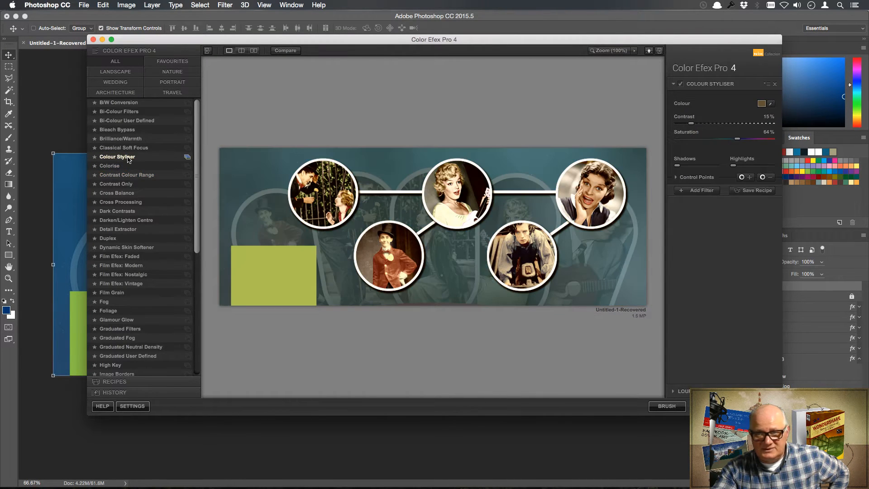
click(762, 104)
drag(162, 142, 151, 164)
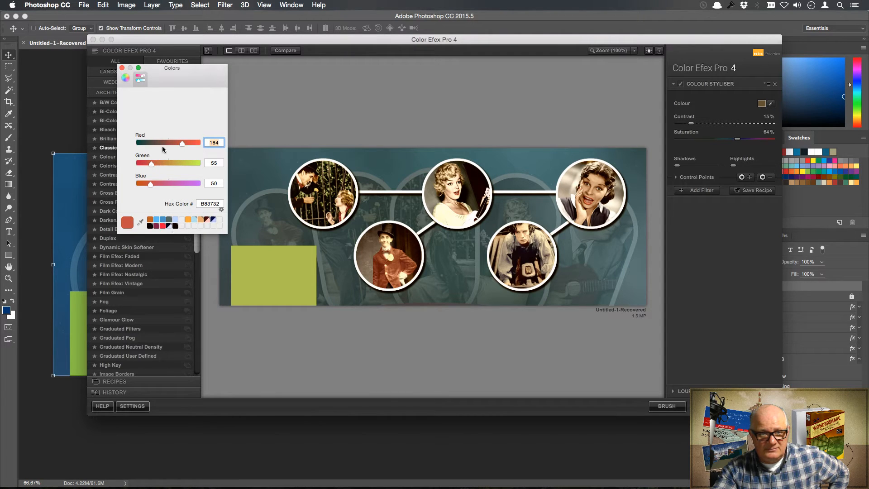
click(122, 68)
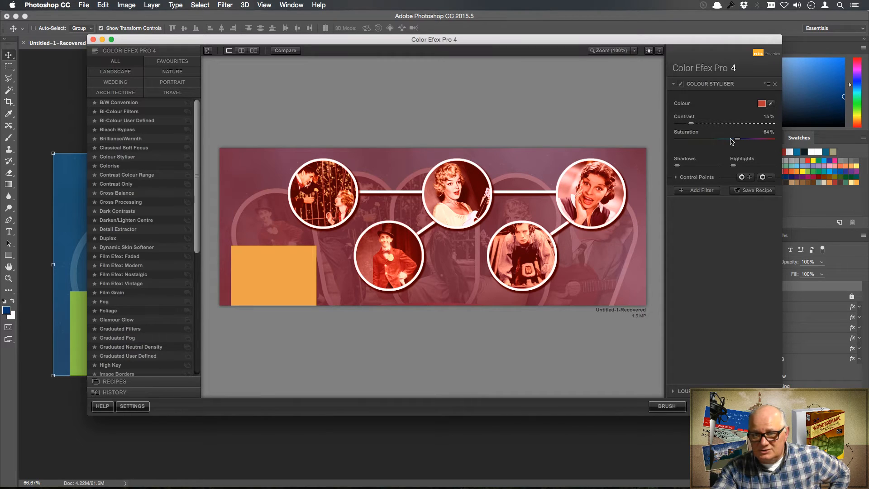
drag(737, 141, 742, 167)
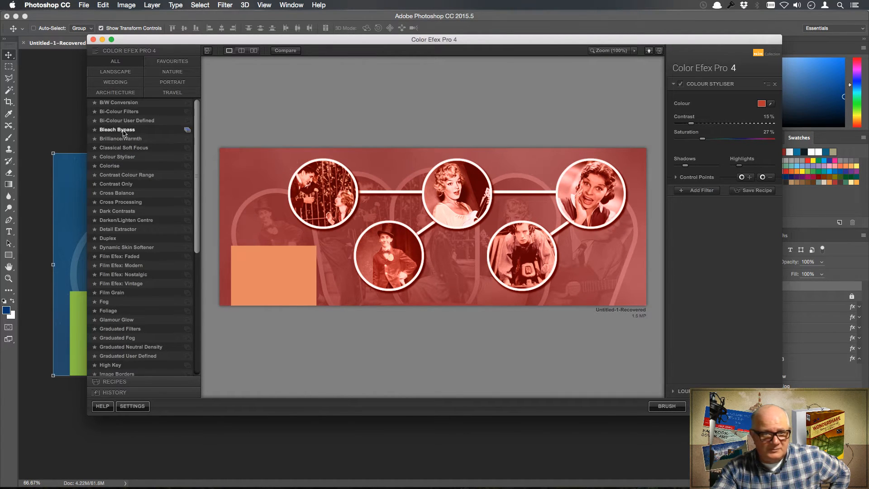
Step: Preview the Detail Extractor filter, and apply the Darken/Lighten Centre filter with its preset values to the banner
click(121, 229)
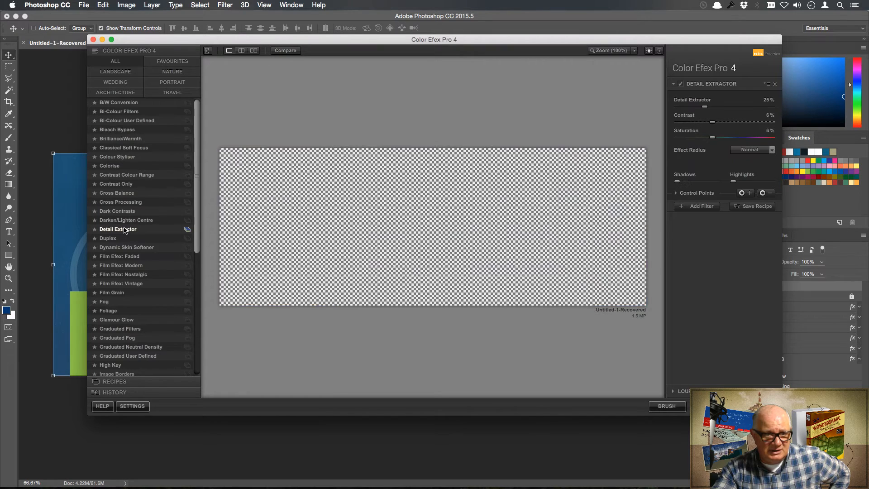
click(126, 221)
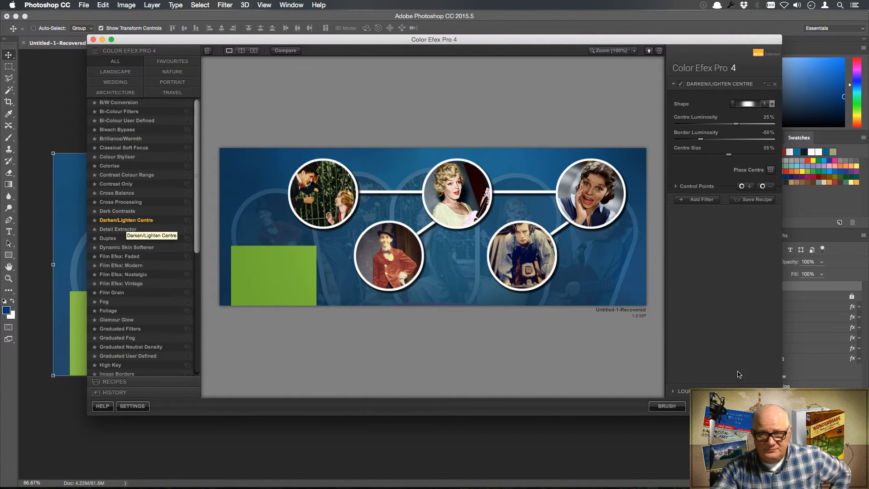
click(755, 406)
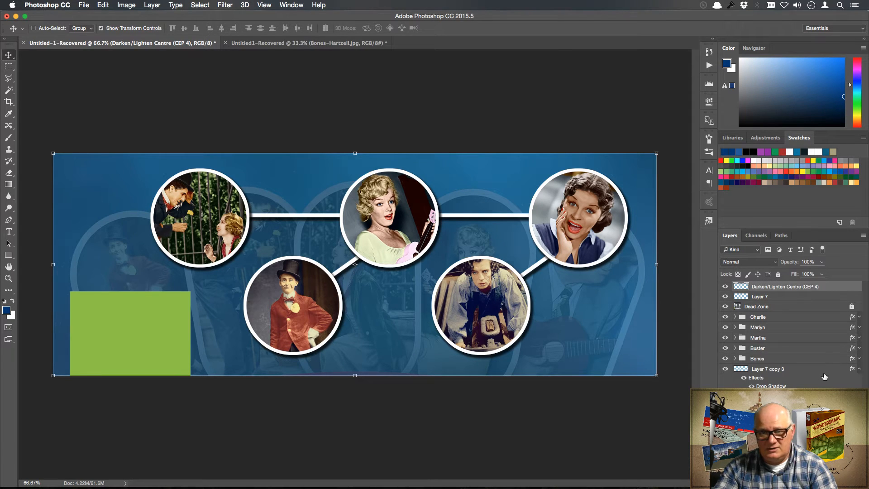
Step: In the Camera Raw Filter, set temperature +10, exposure +0.20, contrast +11, clarity +17 and vibrance +18 for the filtered layer
click(225, 6)
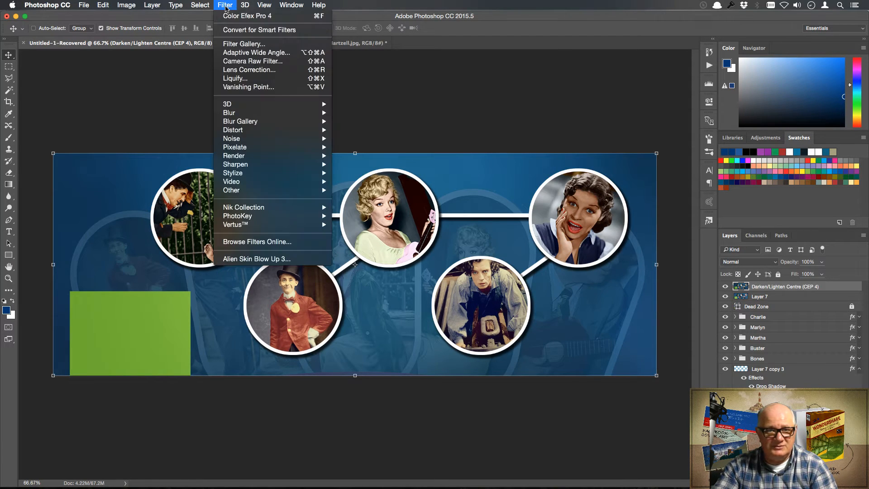
click(252, 61)
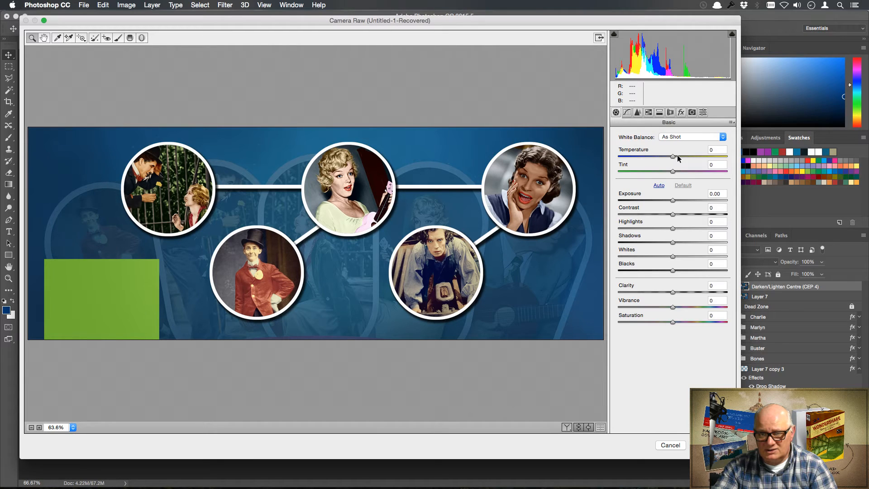
drag(673, 158, 678, 156)
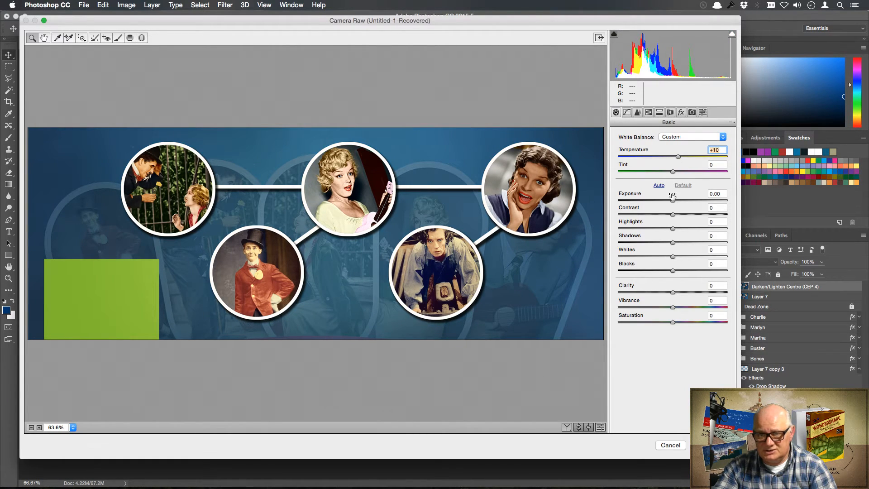
drag(673, 200, 678, 214)
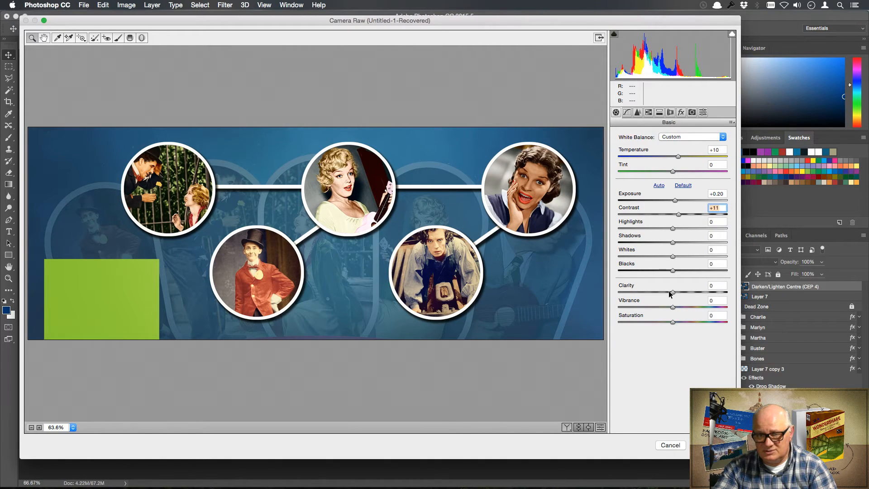
drag(673, 292, 682, 307)
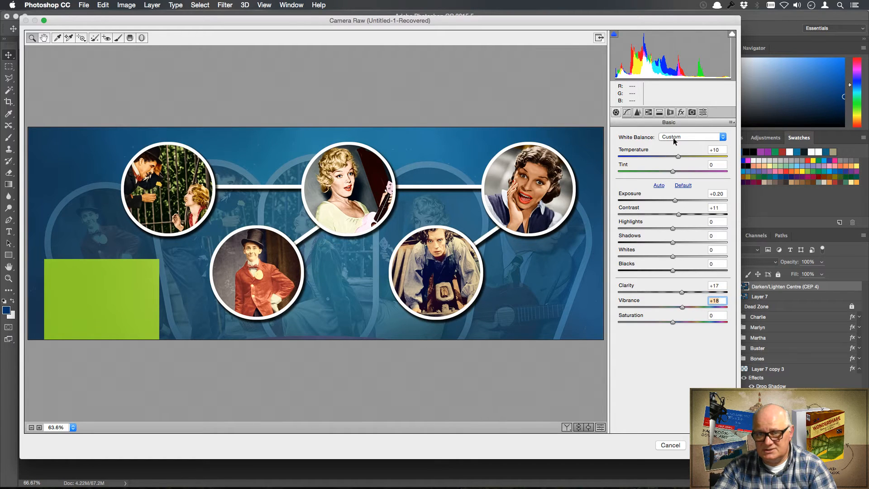
Step: Add a post-crop vignette of -10 and grain with amount 13 and size 14, and apply the Camera Raw adjustments
click(681, 112)
drag(673, 262, 668, 262)
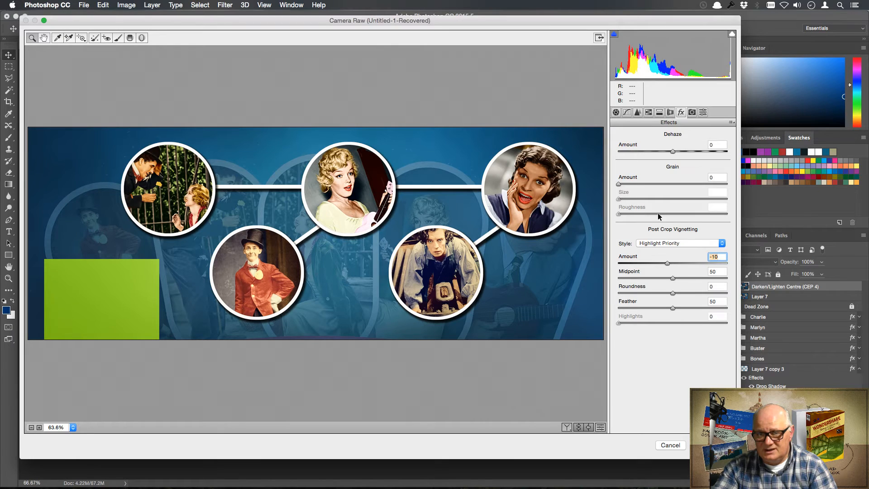
mouse_move(619, 184)
mouse_down()
mouse_move(638, 200)
mouse_move(632, 184)
mouse_up()
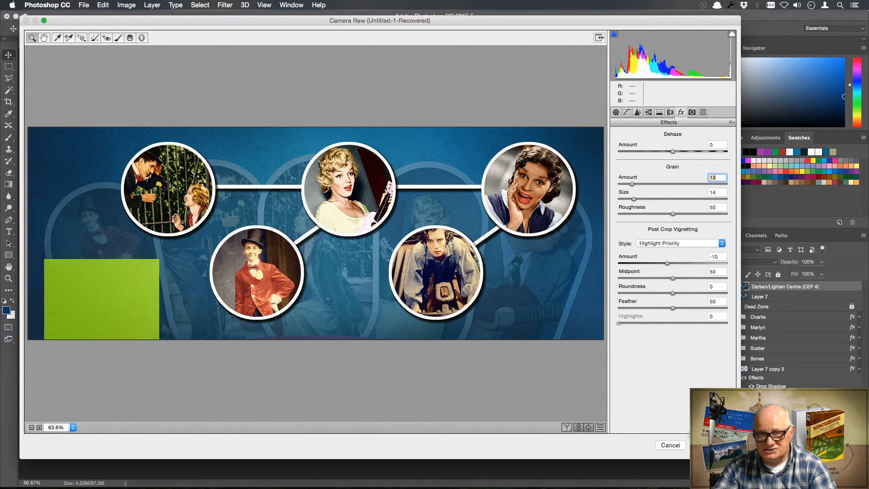
key(Return)
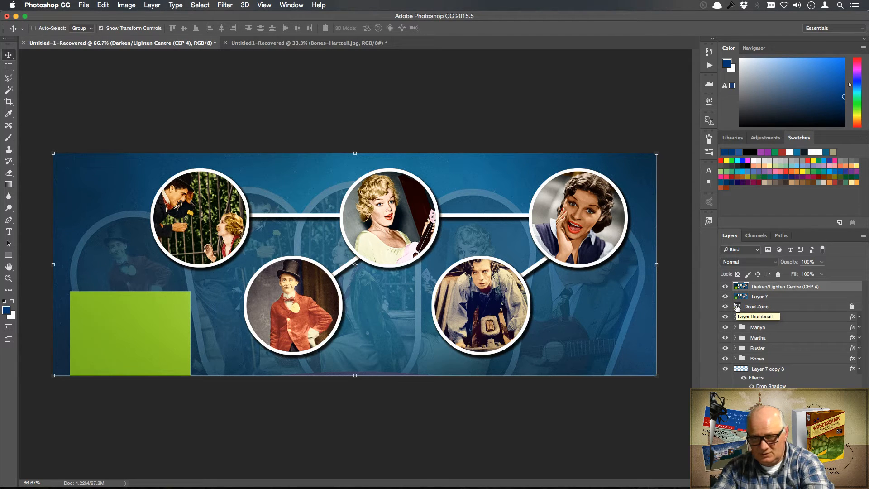
Step: Load the Dead Zone shape as a selection and hide all layers below the Darken/Lighten Centre layer
key(super)
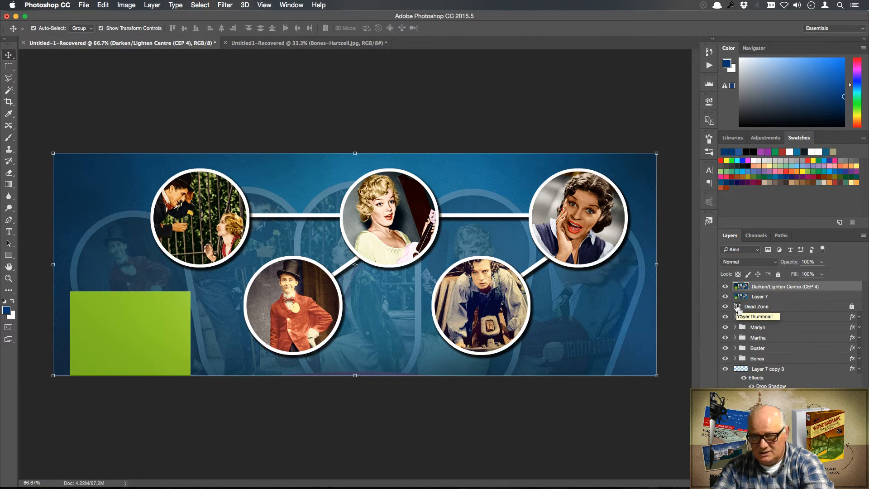
super+click(738, 307)
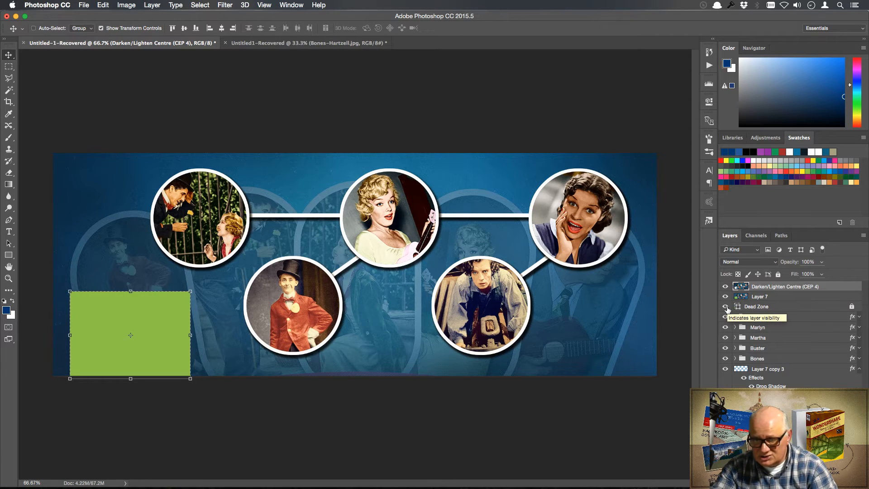
drag(726, 299, 725, 364)
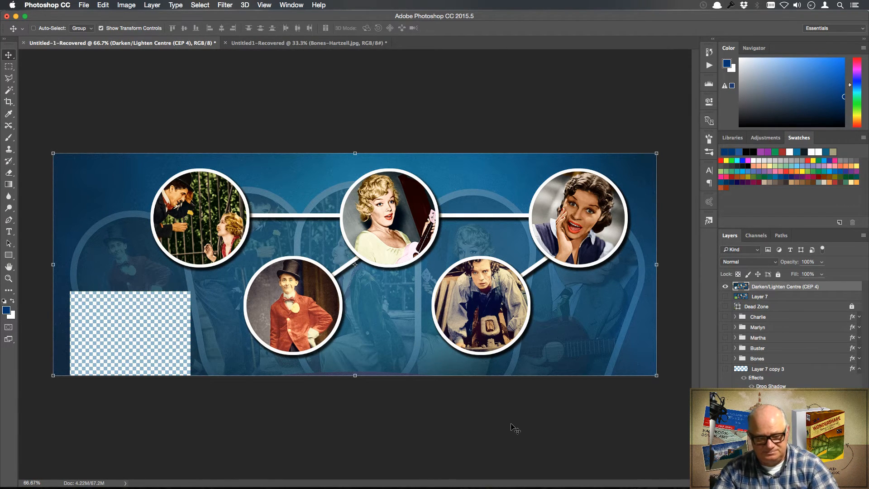
Step: Undo the deletion of the selected dead zone area from the filtered layer
key(super+z)
key(super+alt+z)
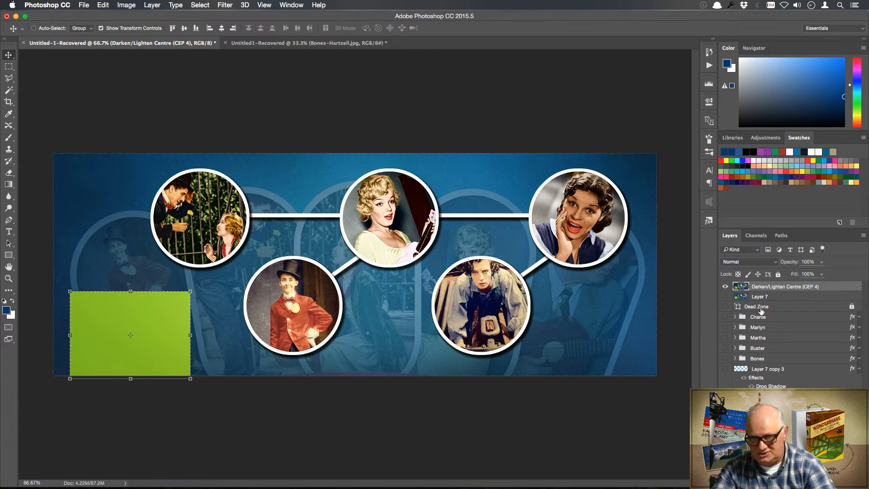
Step: Select the Dead Zone layer and activate the Rectangle tool
click(725, 308)
click(774, 307)
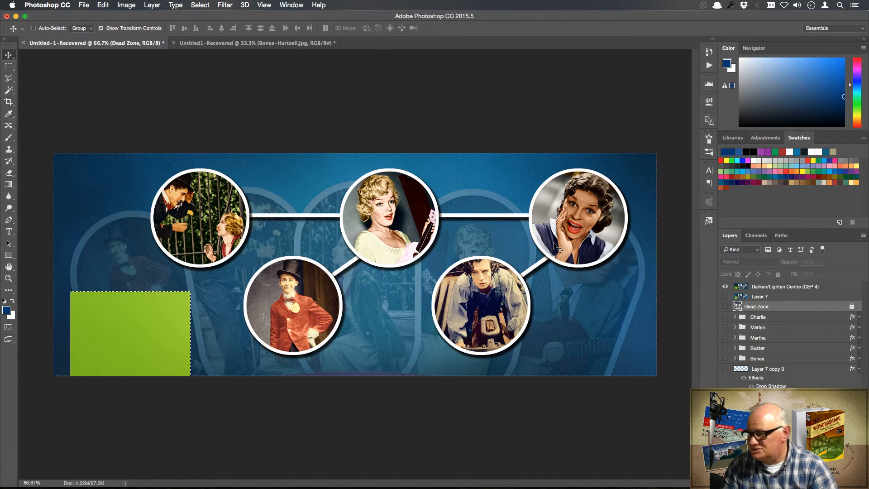
click(11, 256)
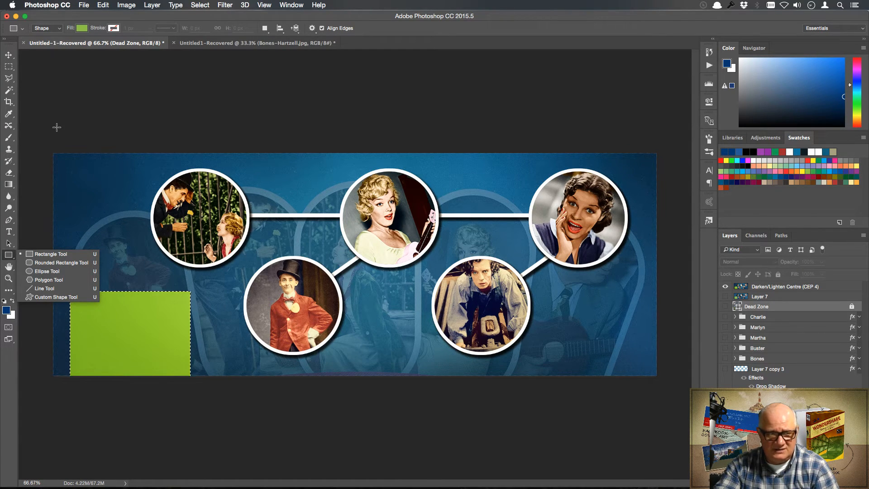
click(9, 55)
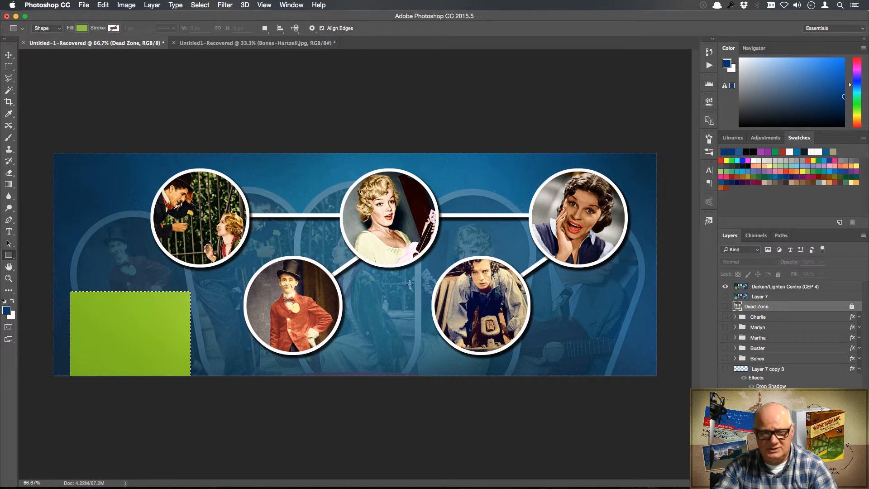
Step: Close the Untitled1-Recovered document without saving its changes
click(173, 43)
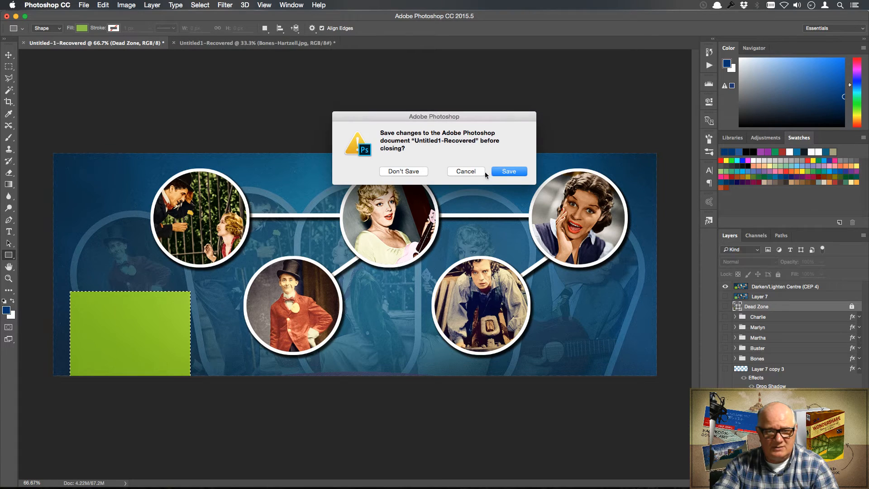
click(414, 172)
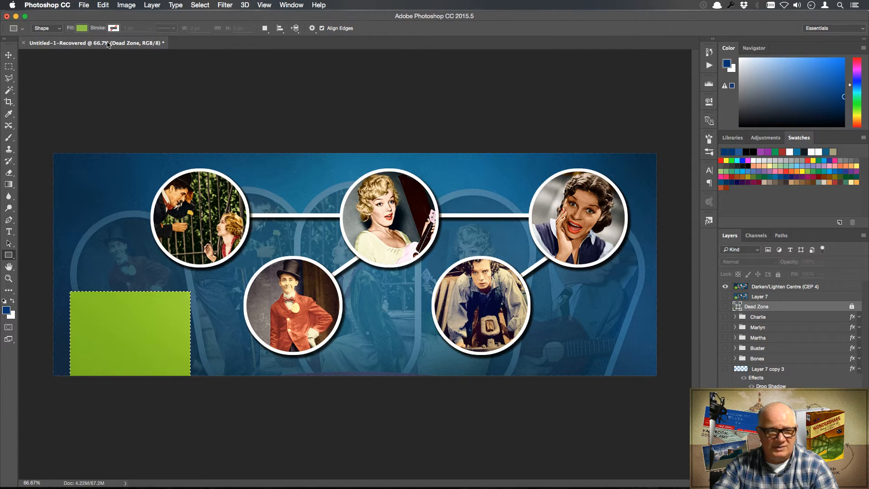
Step: Save the banner as Facebook Tutorial.psd in the Facebook Art folder of Episode 3, with layers and maximized compatibility
click(84, 5)
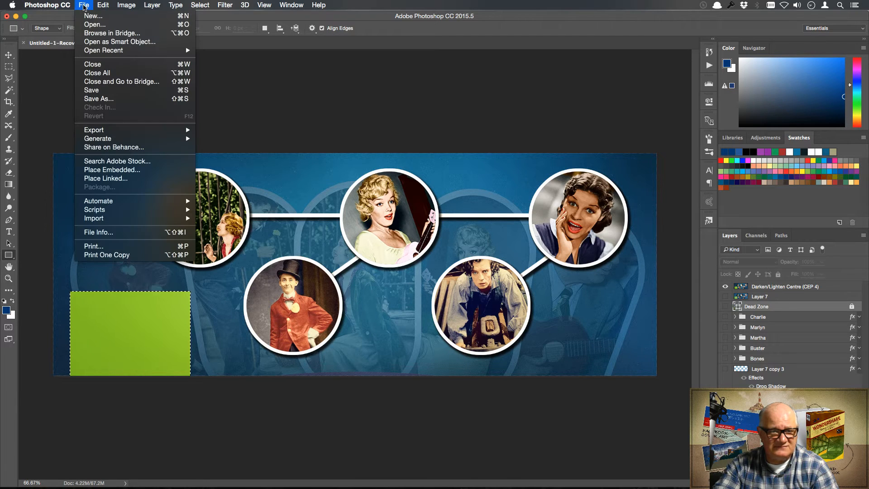
click(163, 99)
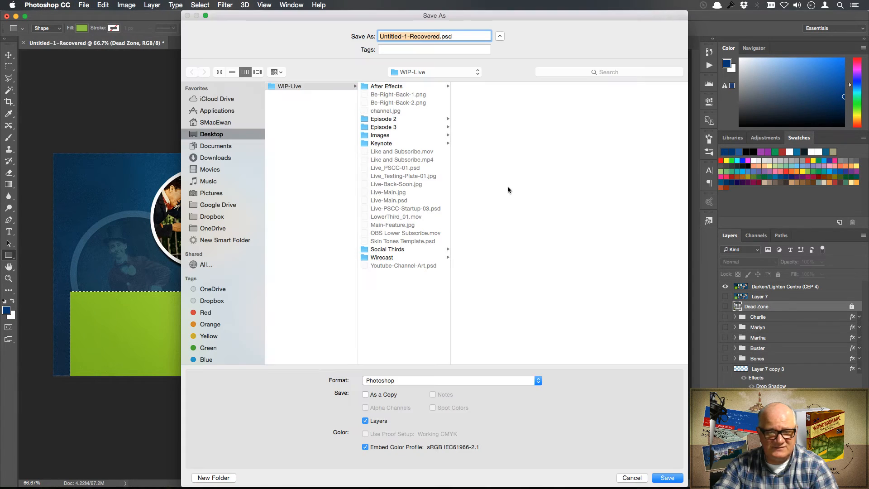
click(390, 128)
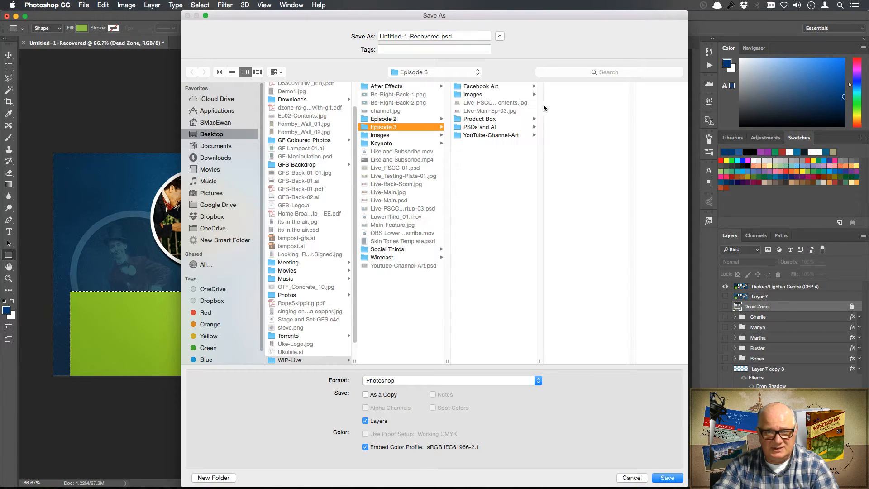
click(493, 88)
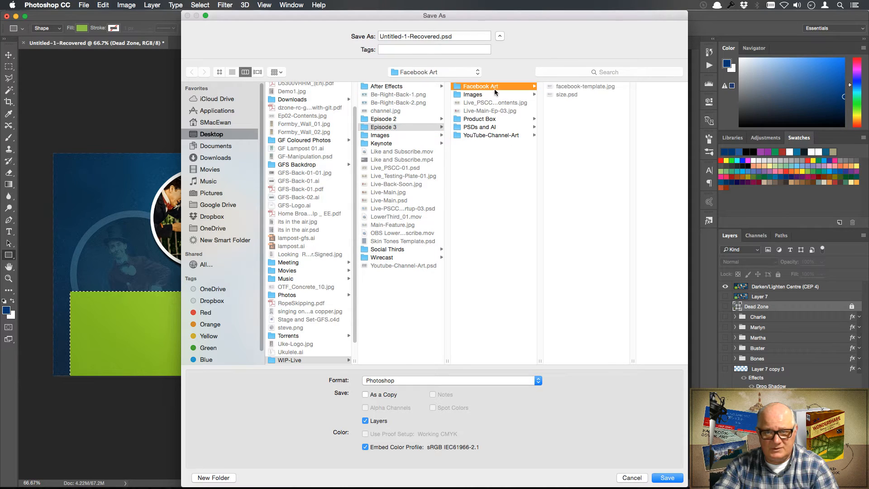
click(428, 36)
drag(439, 36, 362, 34)
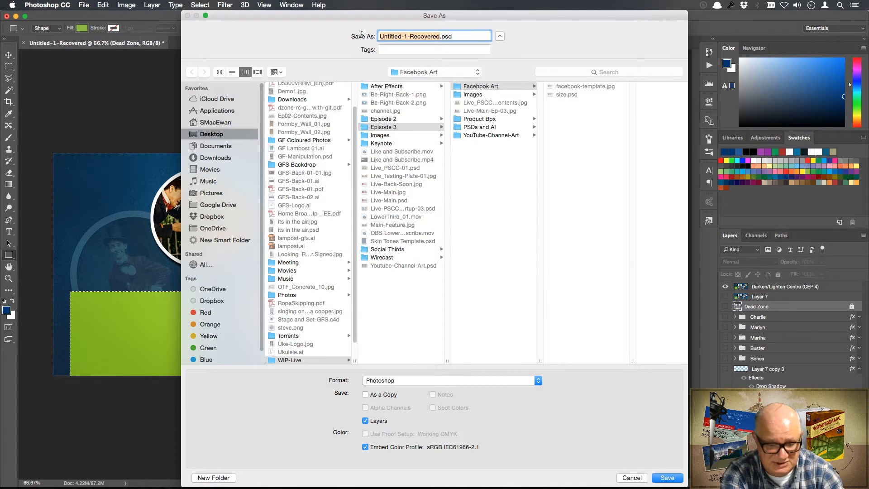
text(Face)
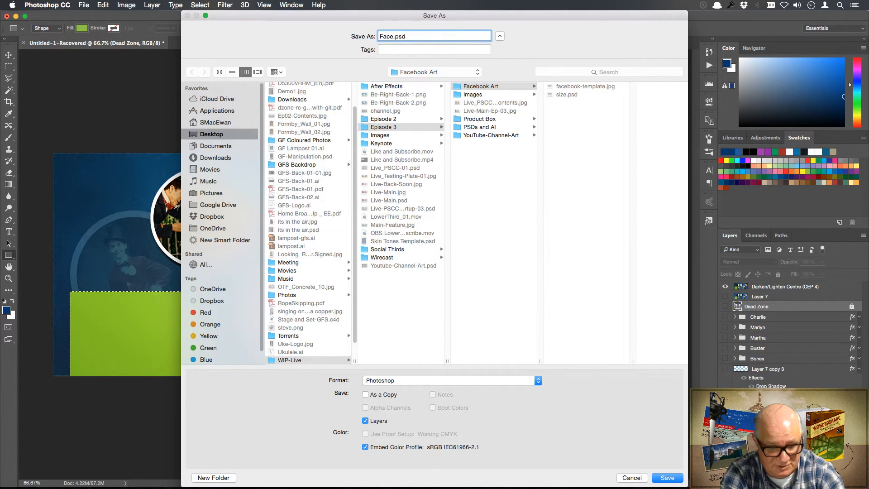
text(book )
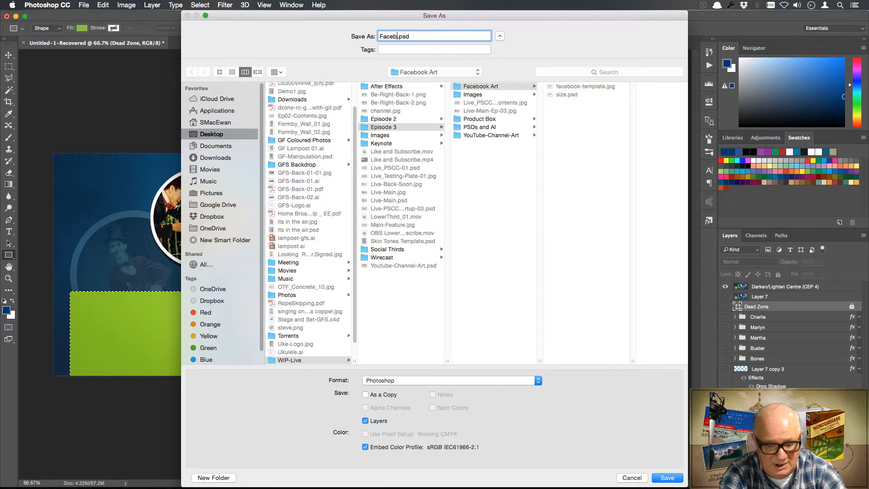
text(Tut)
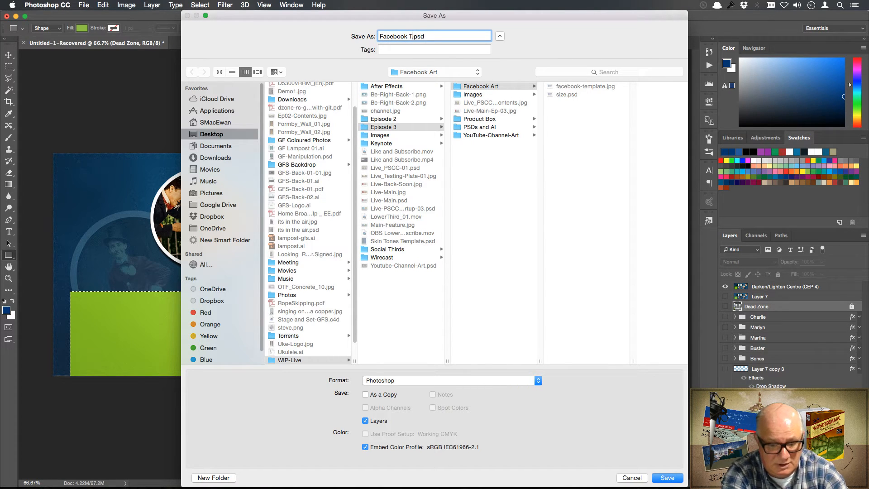
text(orial)
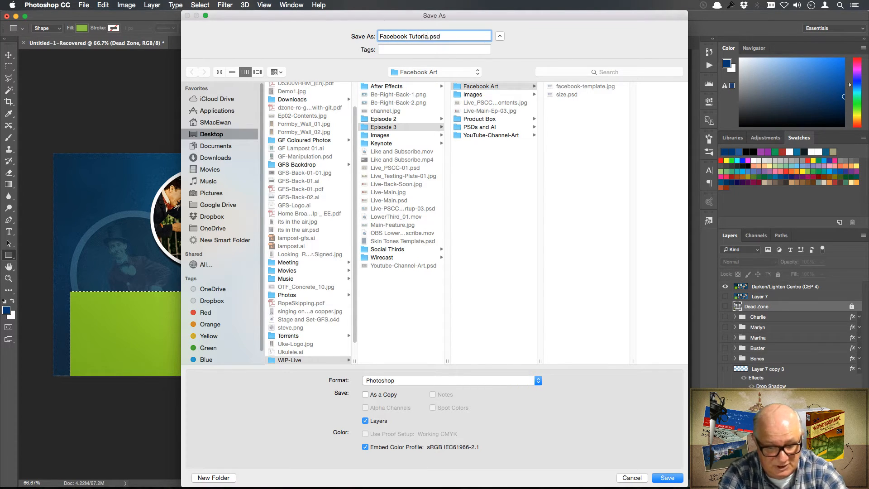
key(Return)
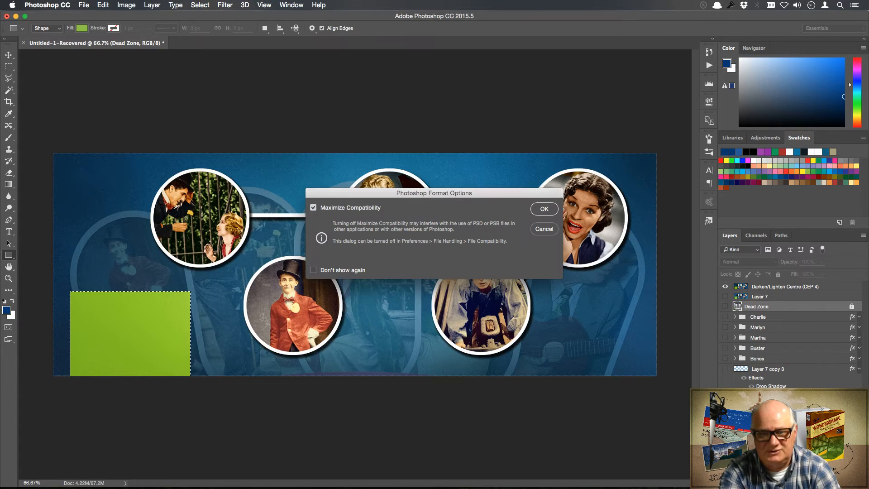
click(546, 209)
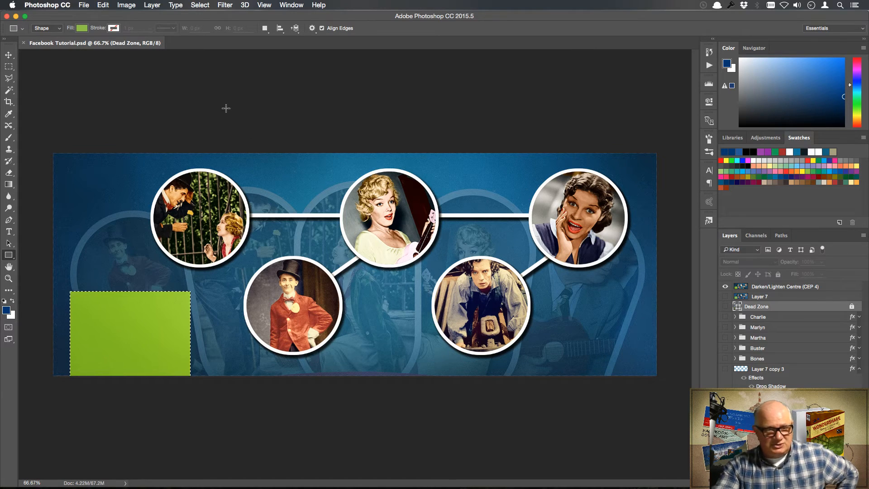
Step: Close the banner document and open YT-Channel-Art-Template.jpg from the YouTube-Channel-Art folder in Episode 3
click(23, 43)
click(83, 6)
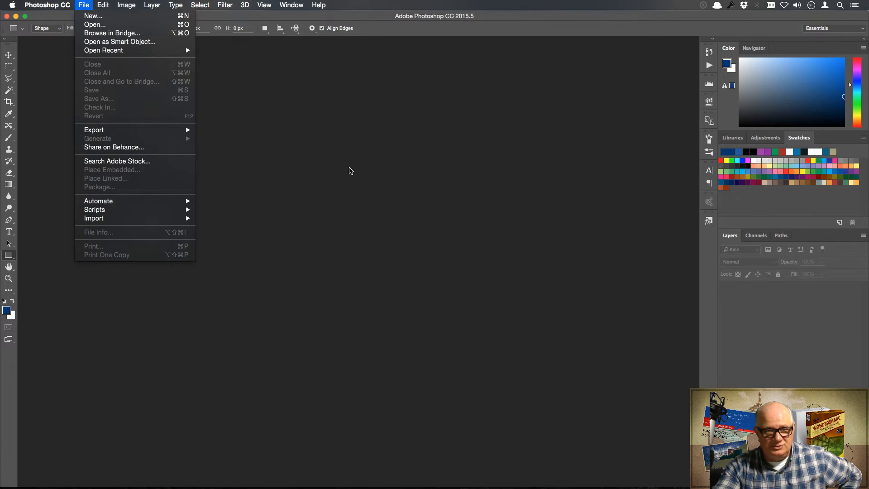
click(454, 223)
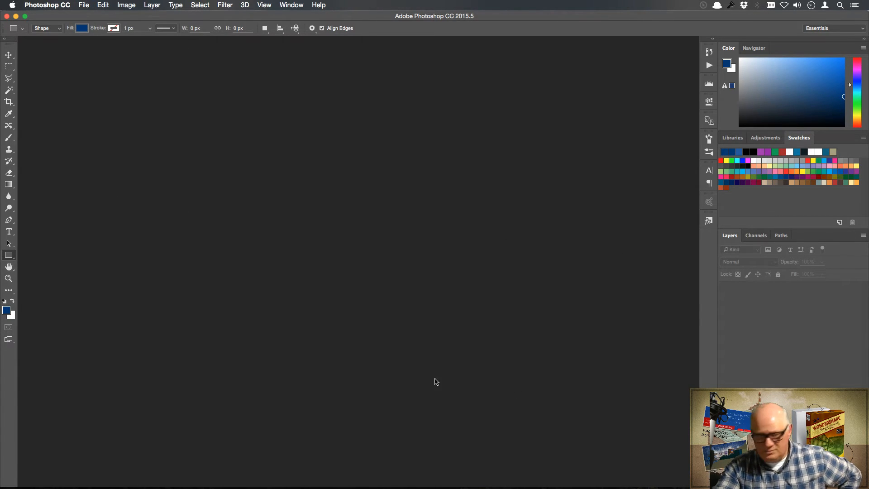
click(86, 6)
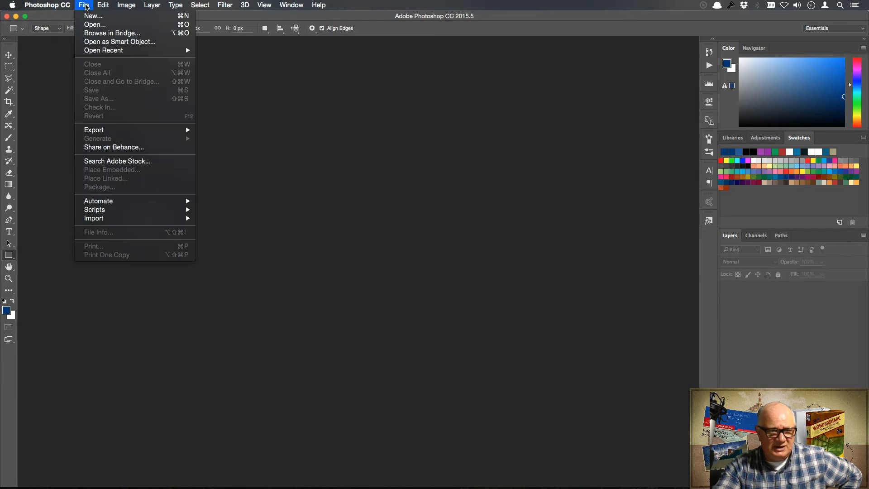
click(98, 25)
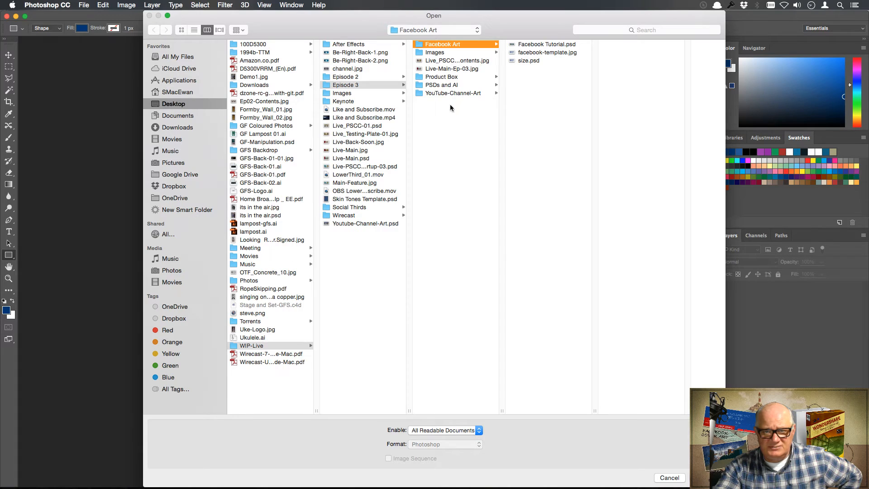
click(449, 93)
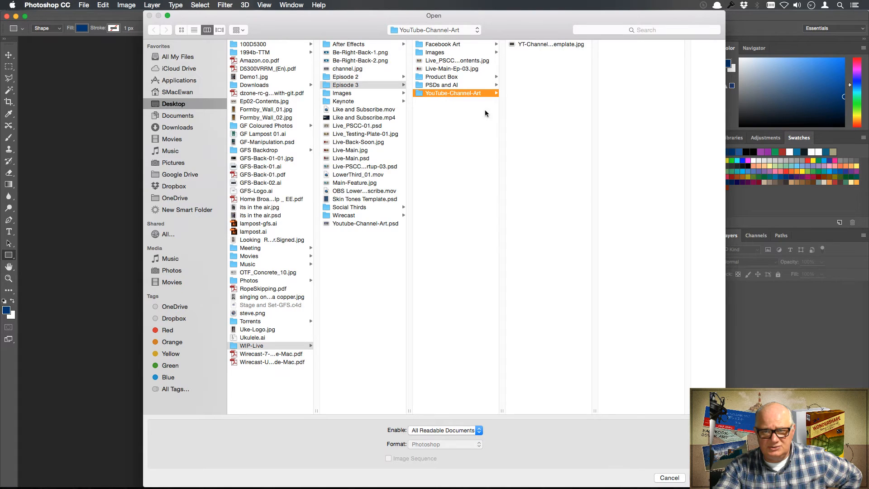
click(558, 43)
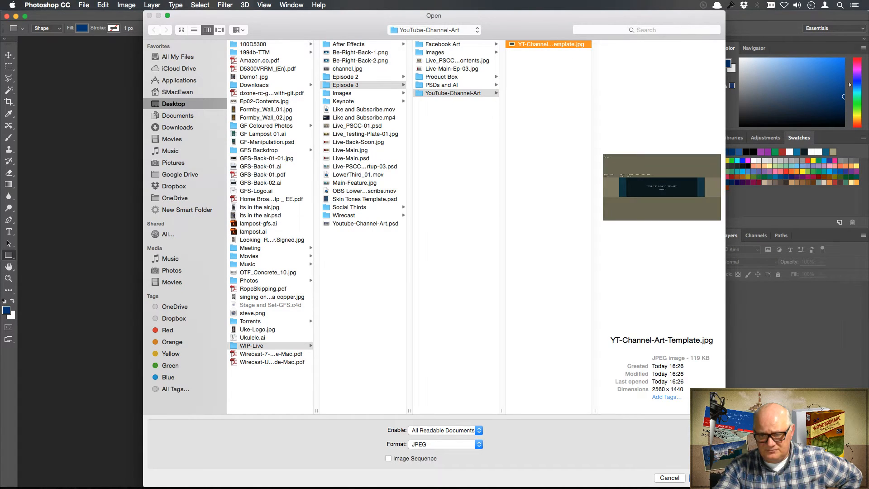
key(Return)
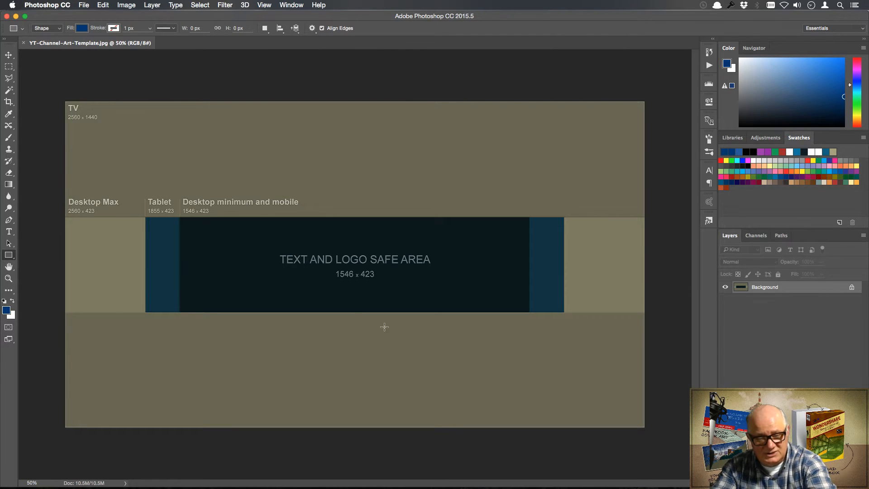
Step: Examine the TV, Desktop Max, Tablet and Desktop minimum size labels up close on the channel art template
key(z)
drag(136, 182, 156, 202)
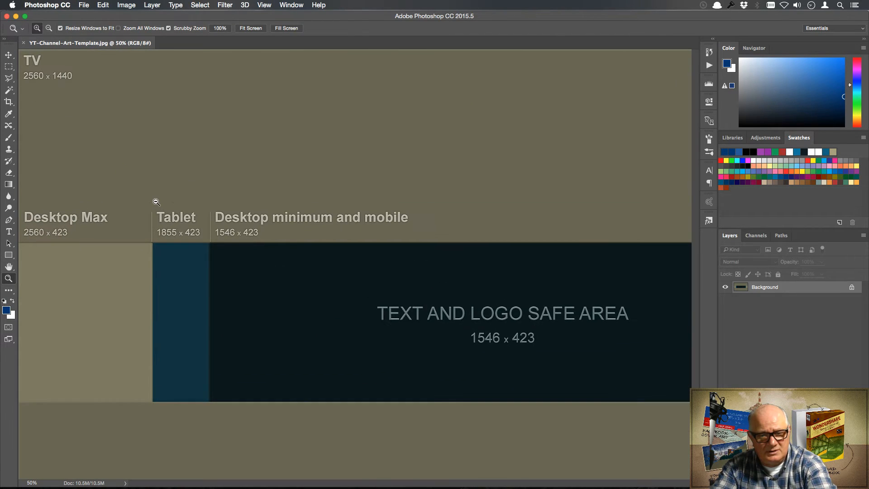
key(space)
drag(177, 160, 202, 168)
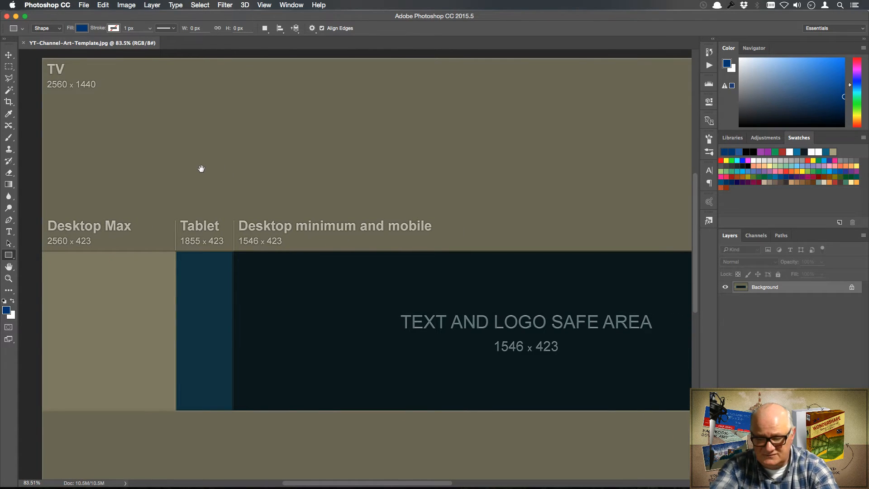
key(super+0)
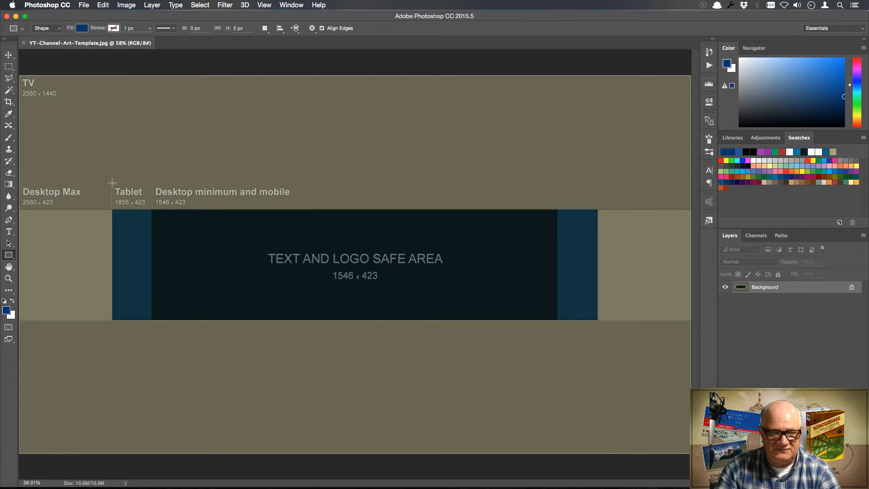
Step: Draw trial rectangles over the template's tablet-width, Desktop Max and text-and-logo safe areas, undoing each one
drag(112, 184, 596, 358)
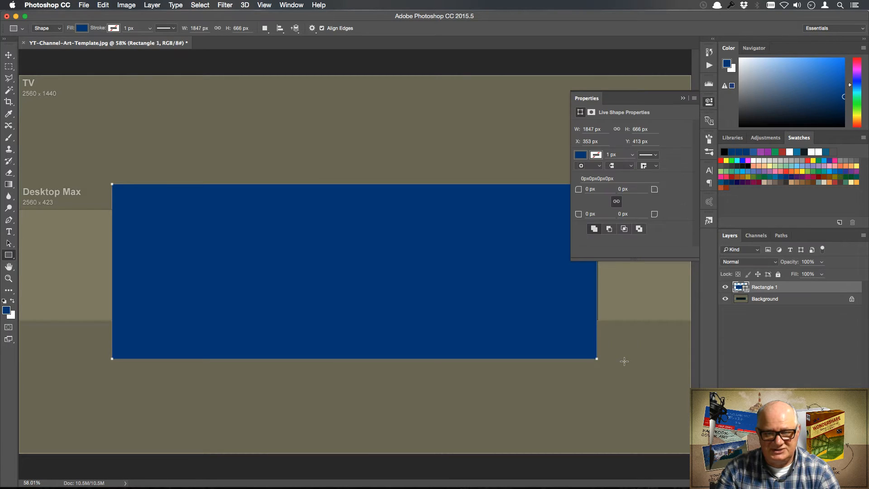
click(682, 98)
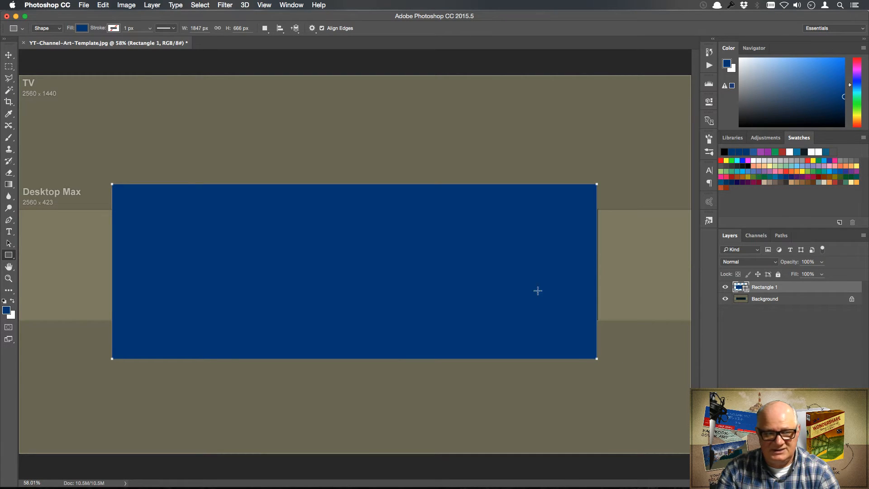
key(super+z)
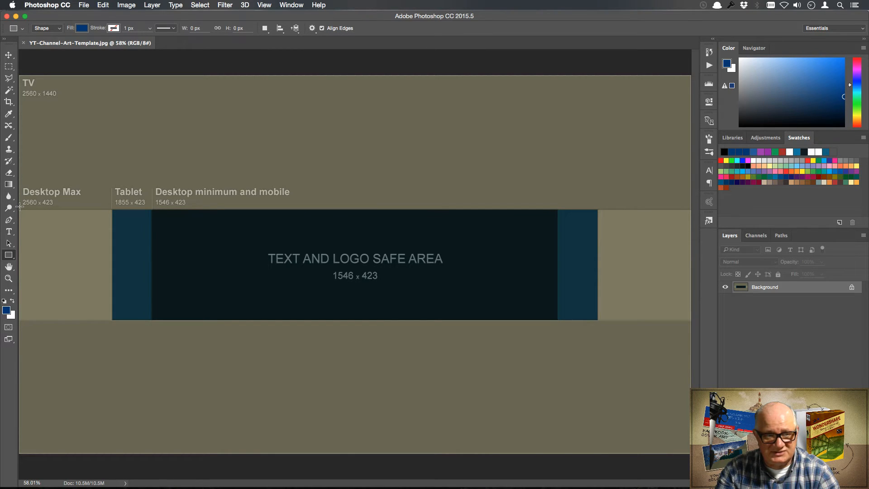
drag(20, 207, 691, 318)
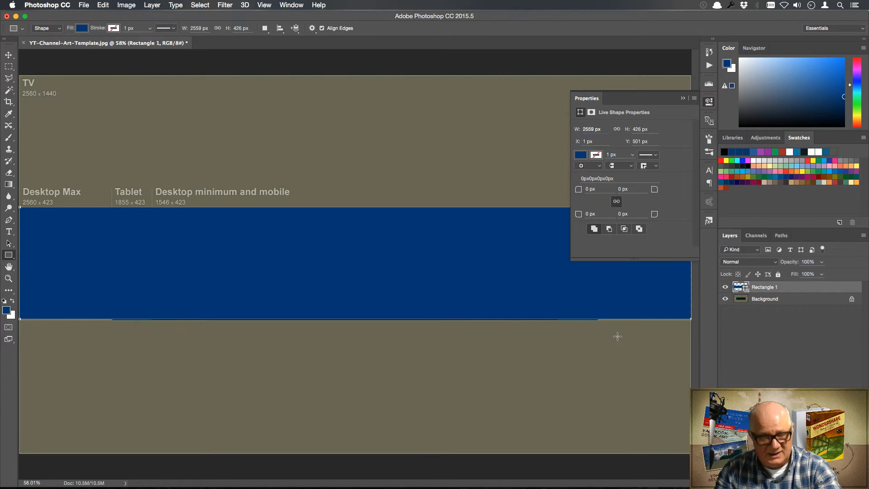
key(super+z)
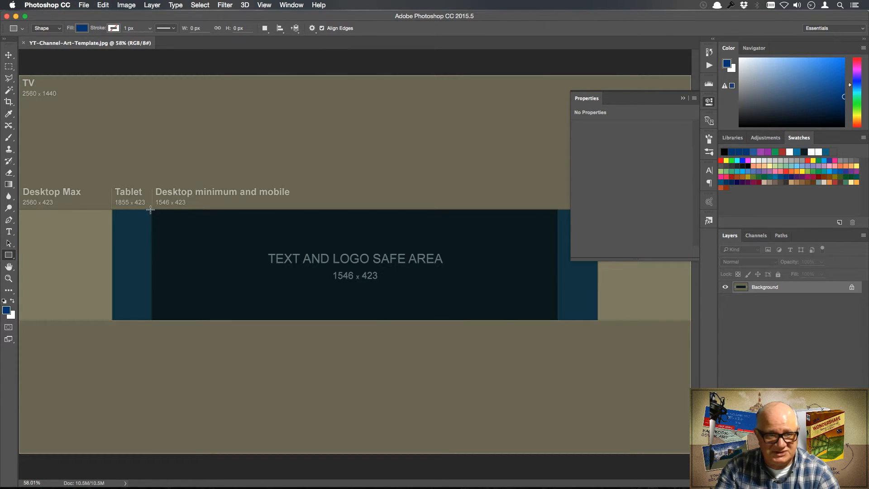
drag(150, 210, 556, 318)
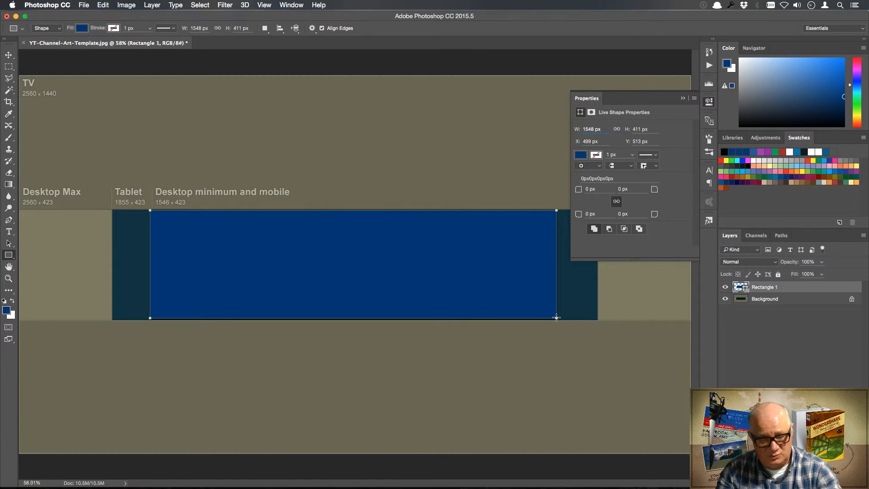
key(super+z)
click(681, 97)
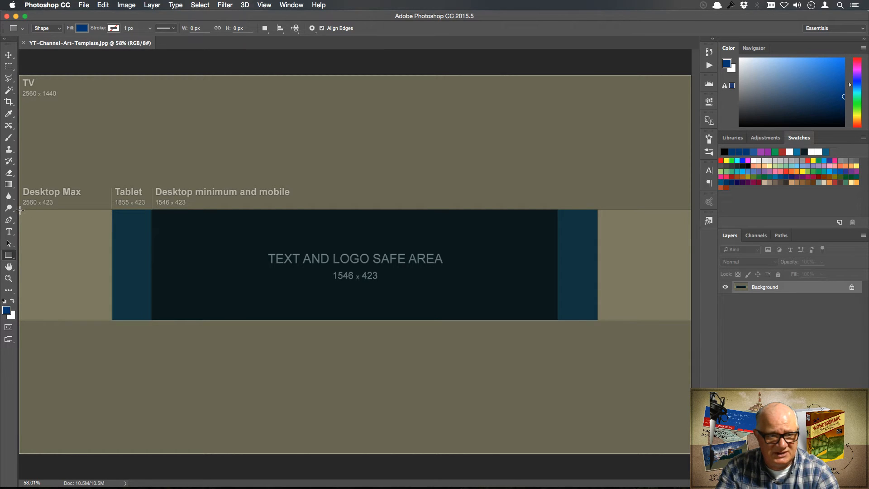
drag(18, 210, 690, 320)
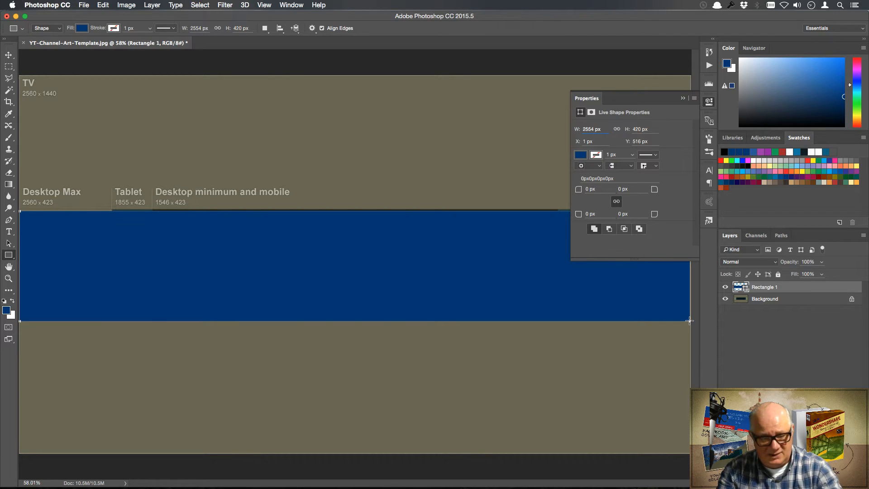
key(super+z)
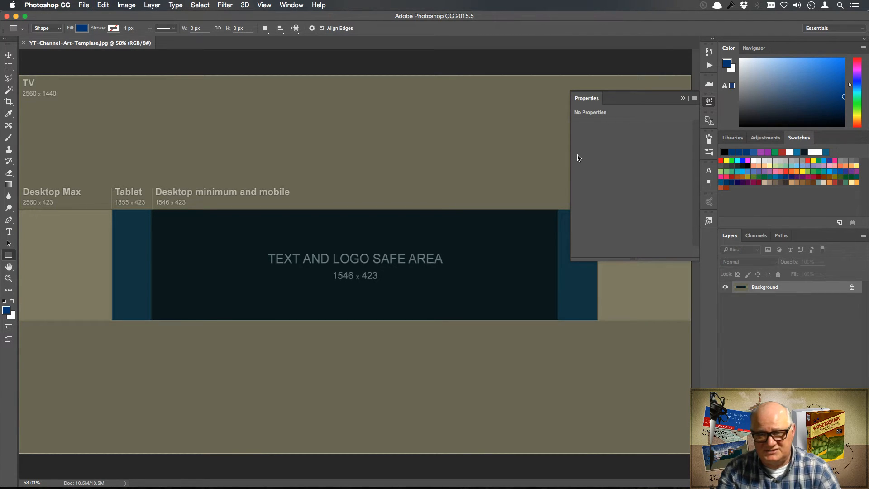
Step: Draw a trial rectangle about 1860 by 421 px over the template's tablet-width area and undo it
click(683, 97)
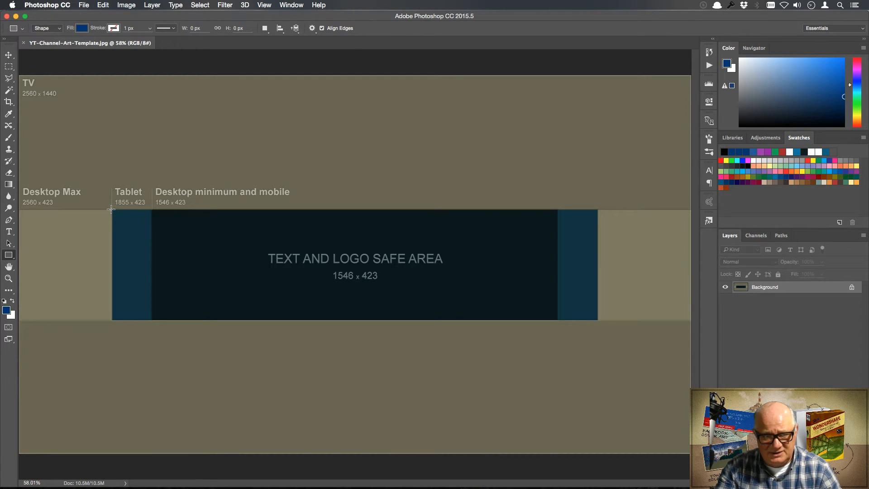
drag(111, 209, 599, 319)
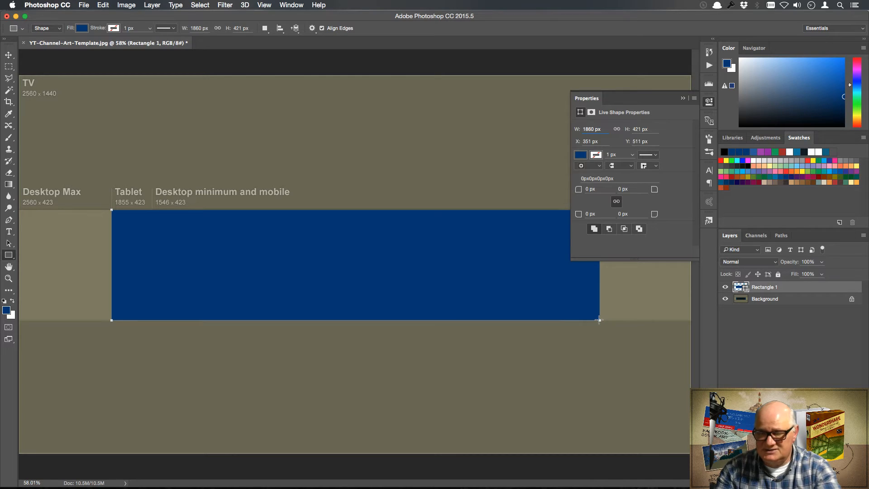
key(super+z)
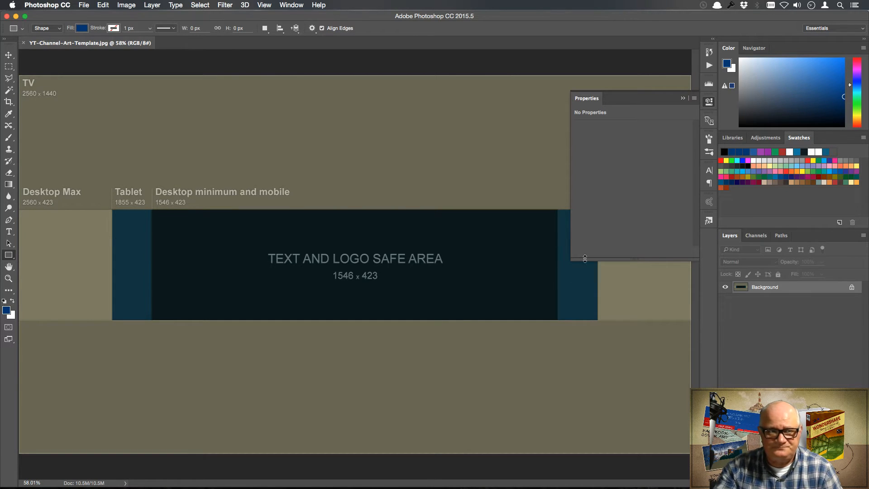
Step: Open channel.jpg from the WIP-Live folder as an example of finished channel art
click(84, 5)
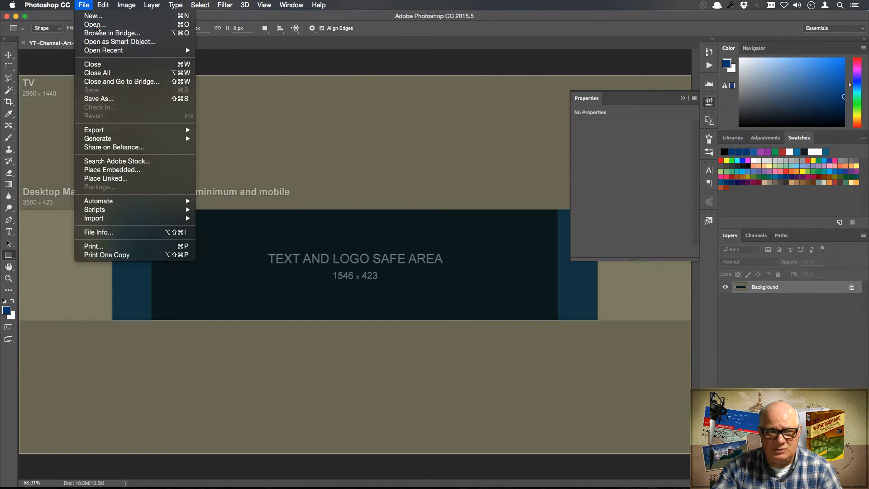
click(93, 25)
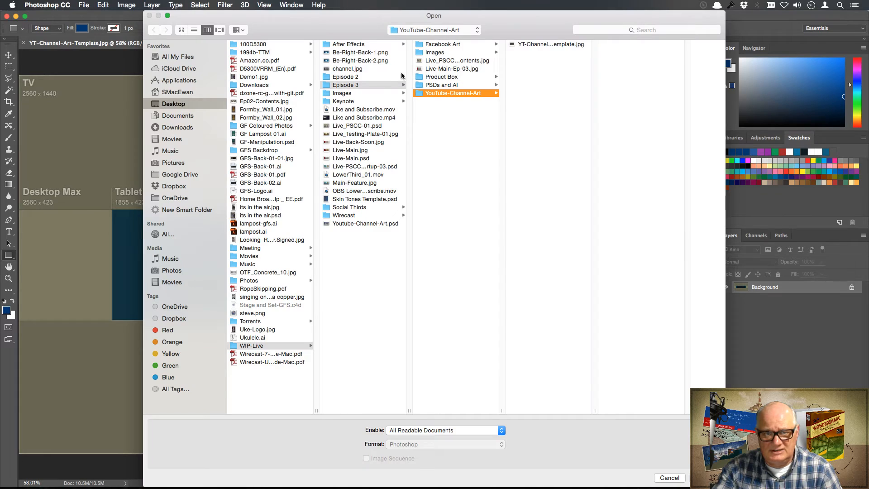
click(357, 69)
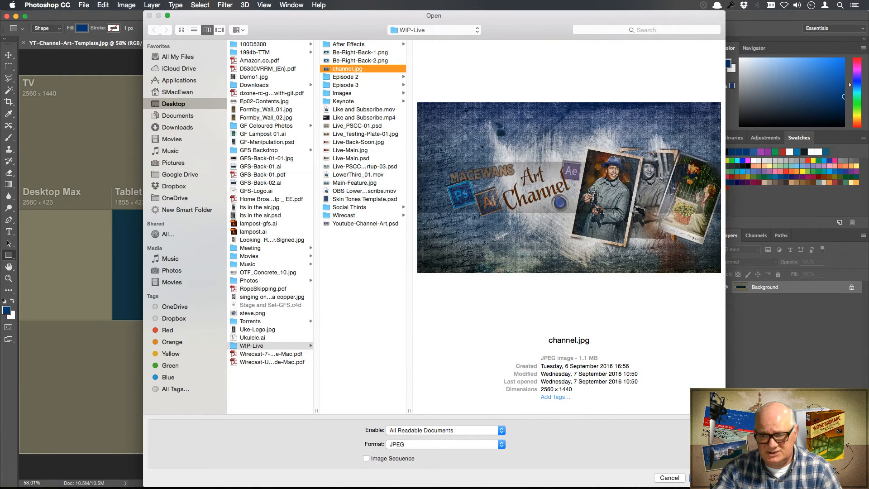
key(Return)
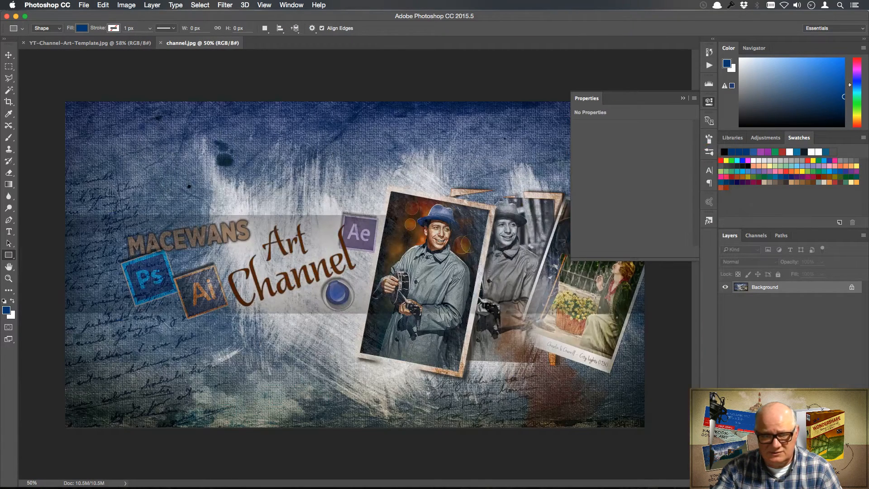
click(683, 98)
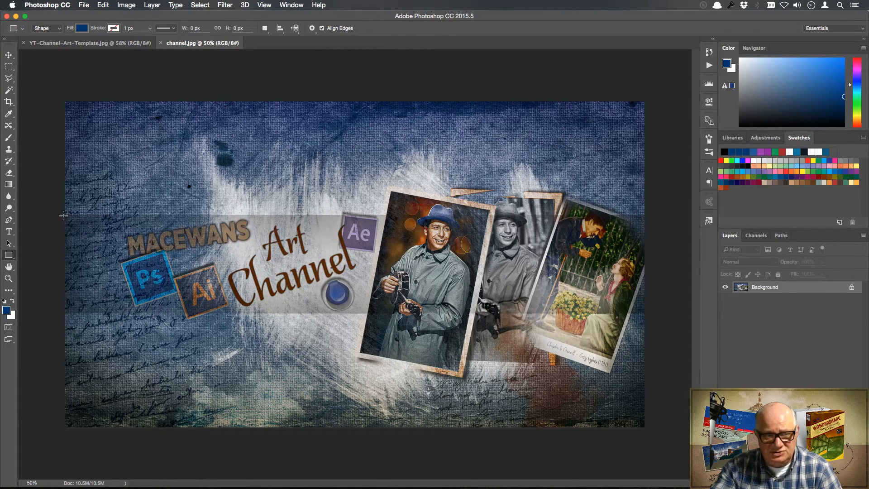
drag(63, 215, 667, 137)
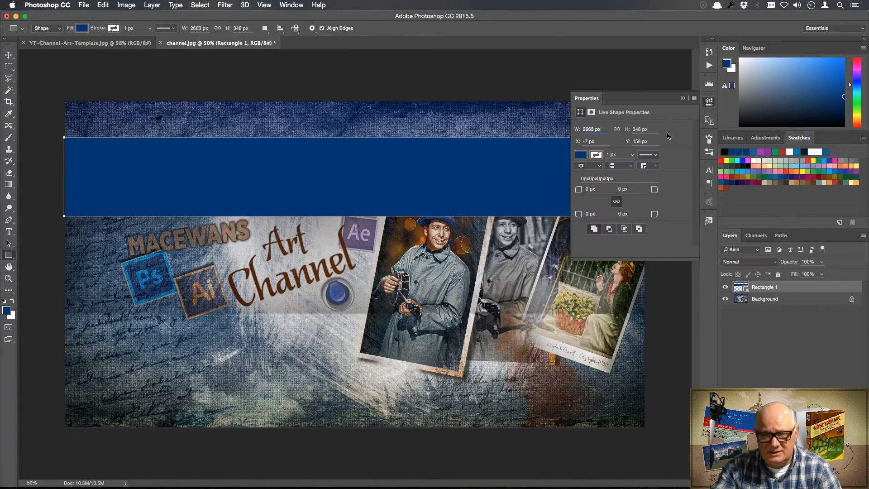
click(568, 79)
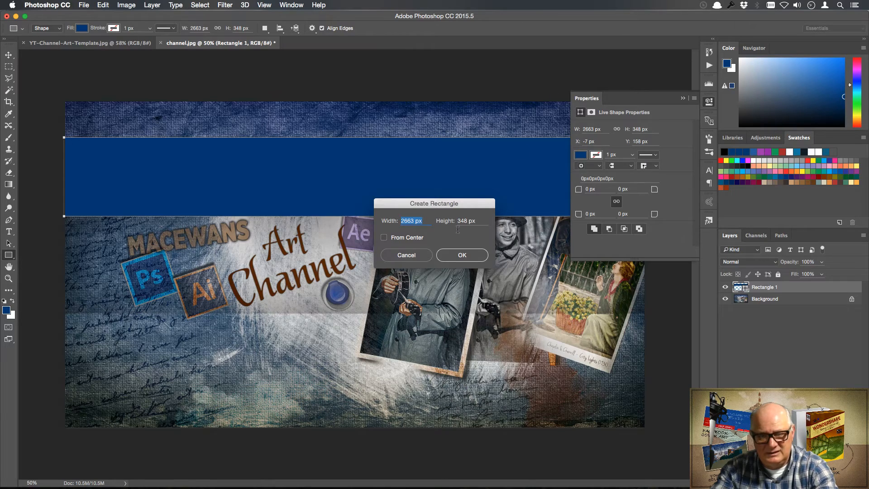
click(419, 256)
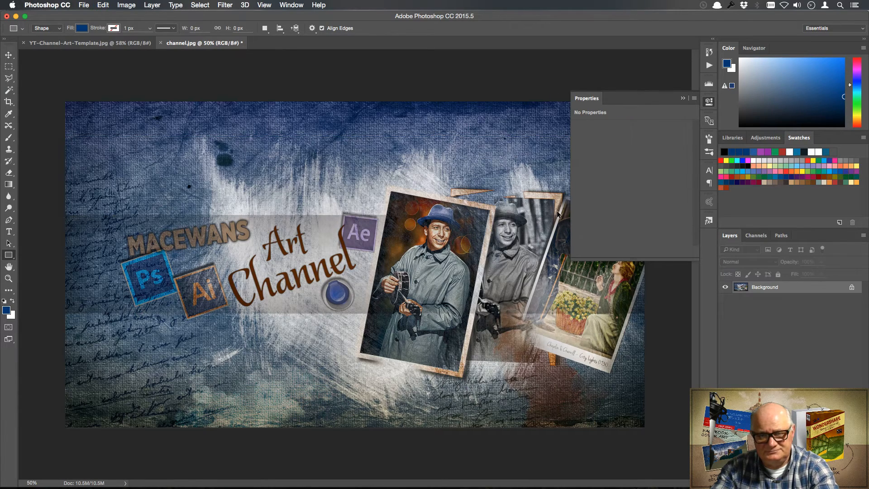
click(683, 98)
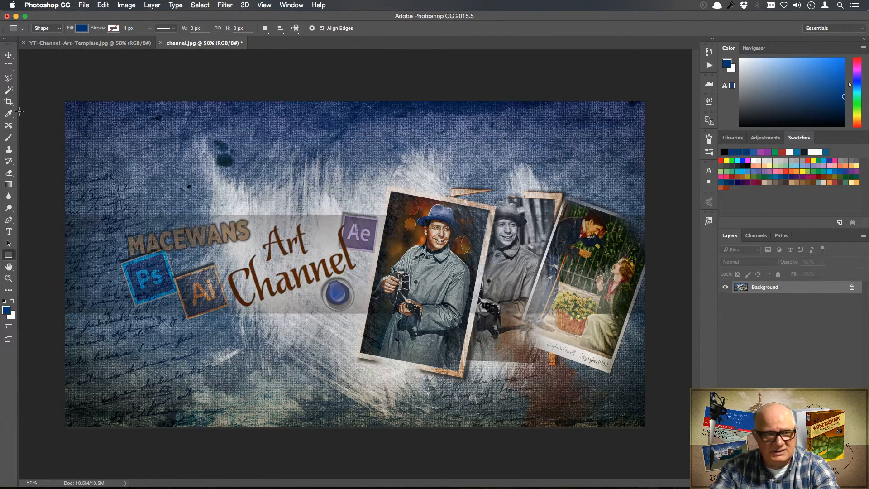
Step: Crop channel.jpg to its full-width central Desktop Max band, and close the document without saving
click(8, 102)
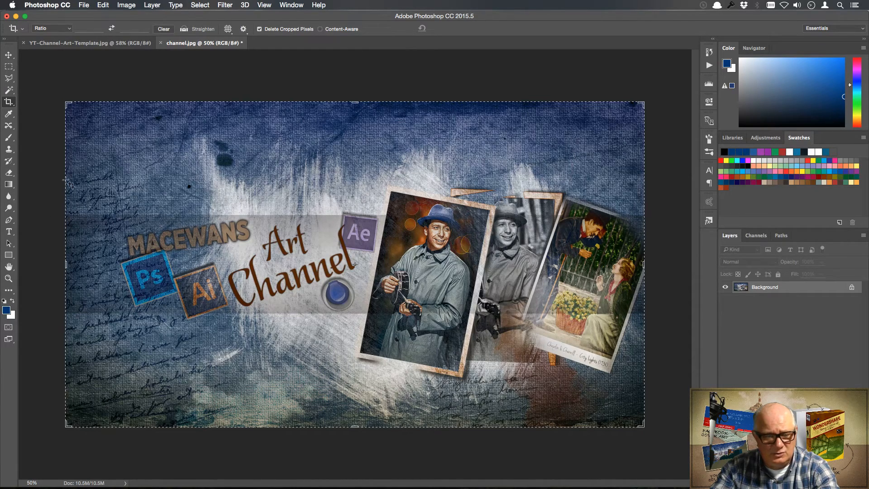
click(264, 85)
key(Escape)
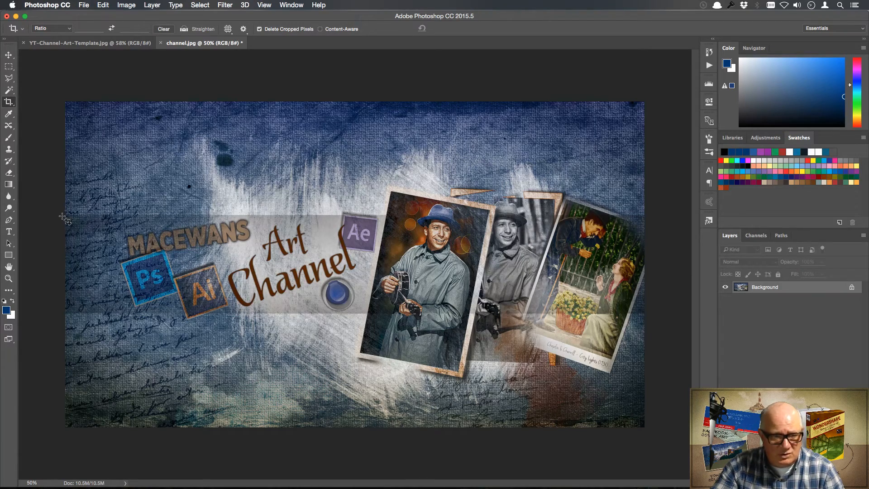
drag(65, 216, 667, 315)
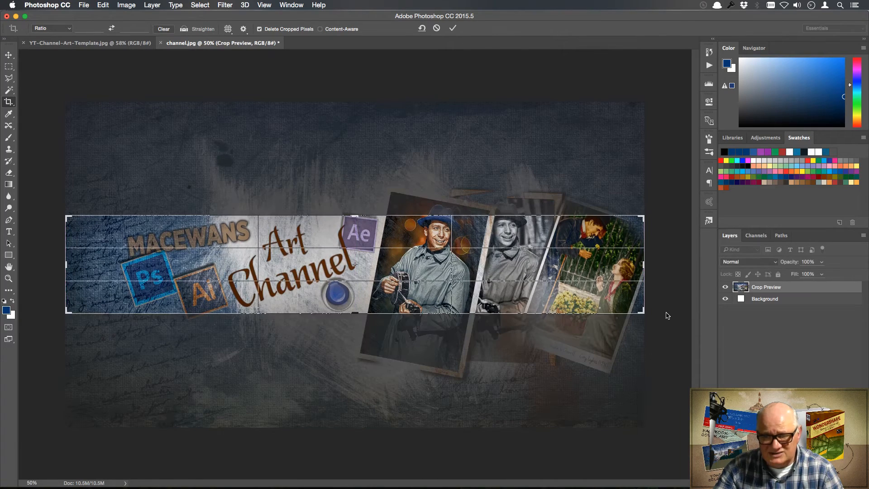
key(Return)
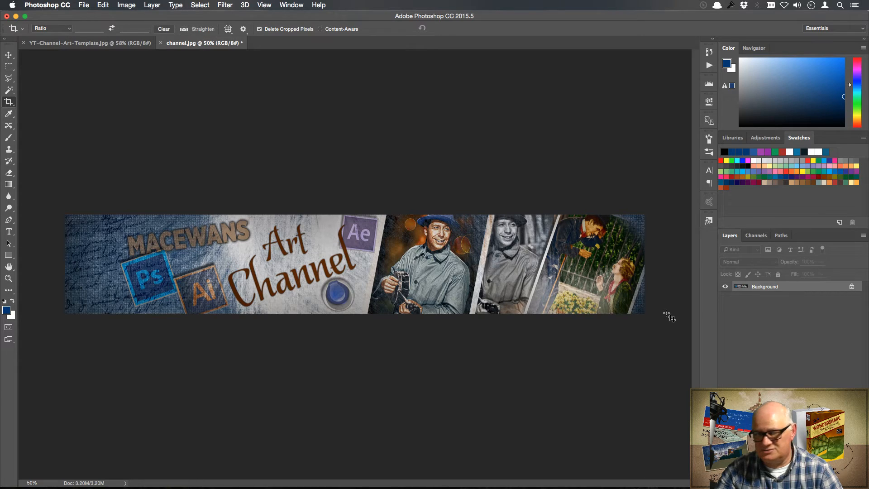
click(160, 42)
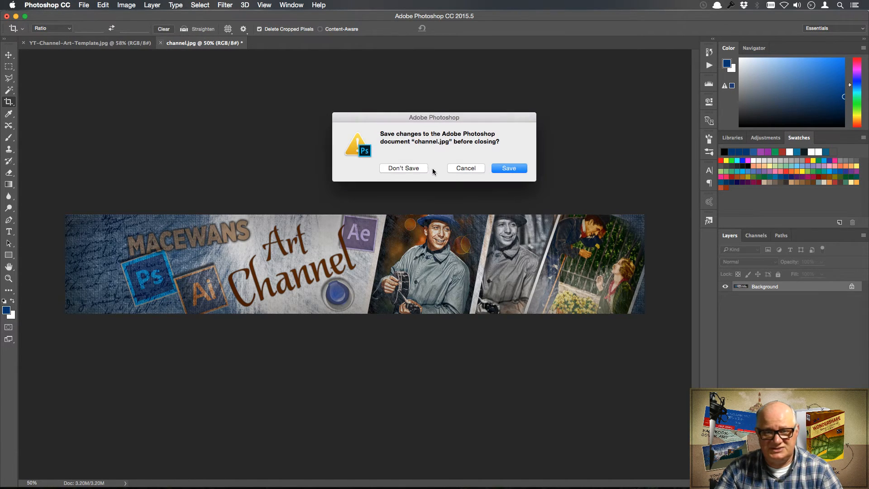
click(415, 169)
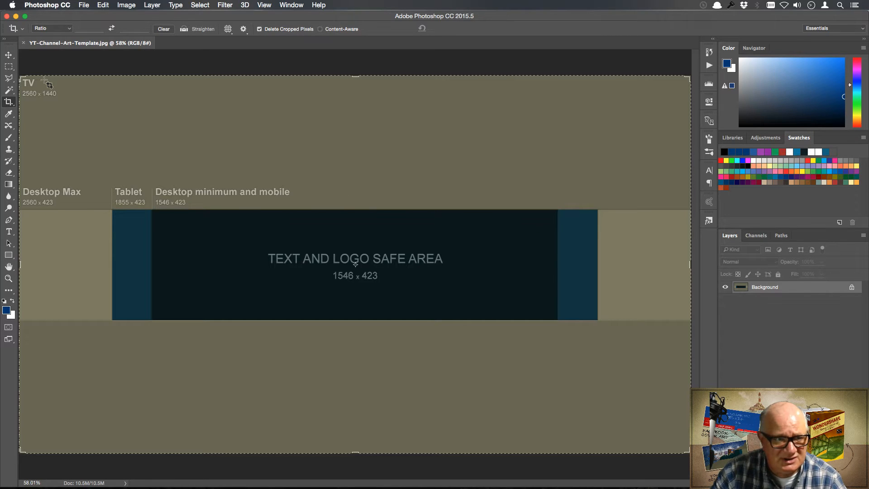
Step: Add a new layer to the template and marquee-select the full-width areas above and below the Desktop Max band
click(8, 55)
key(super)
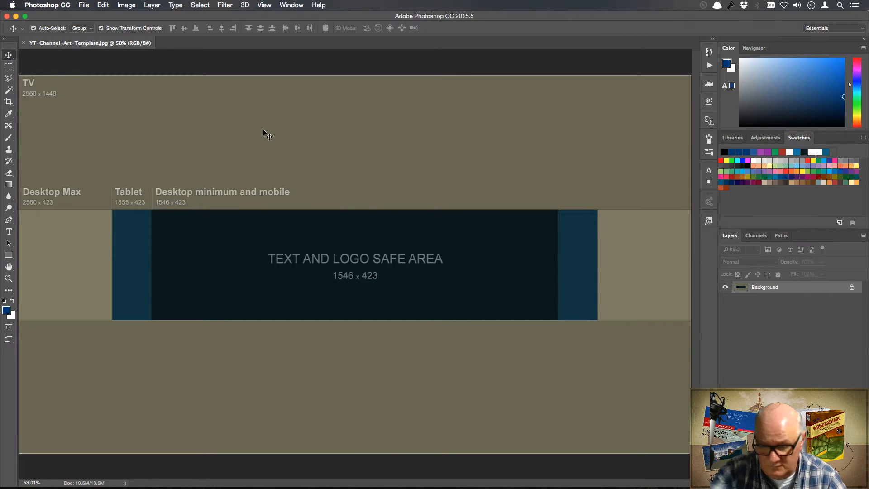
key(super+minus)
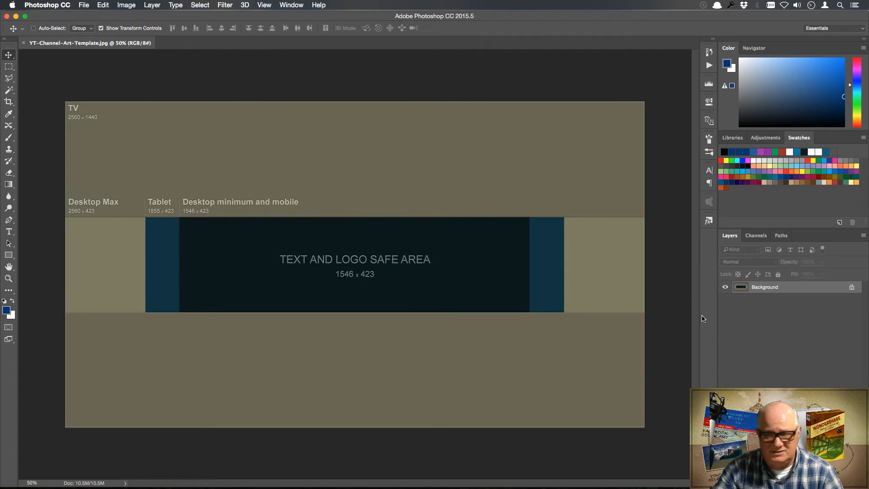
key(super+shift+alt+n)
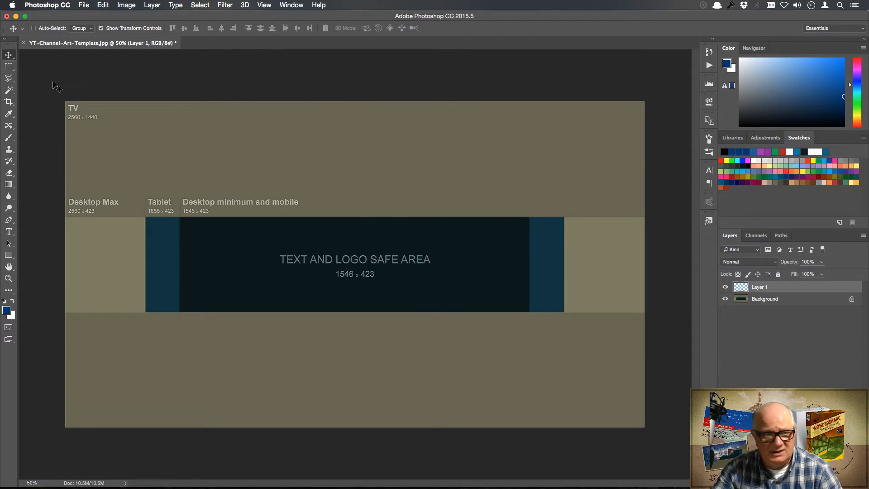
click(8, 66)
drag(50, 89, 652, 217)
key(shift)
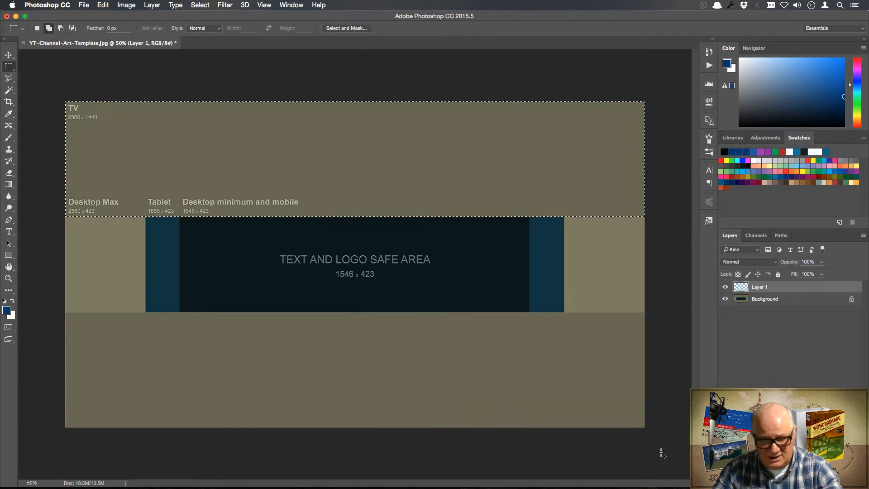
drag(659, 446, 19, 315)
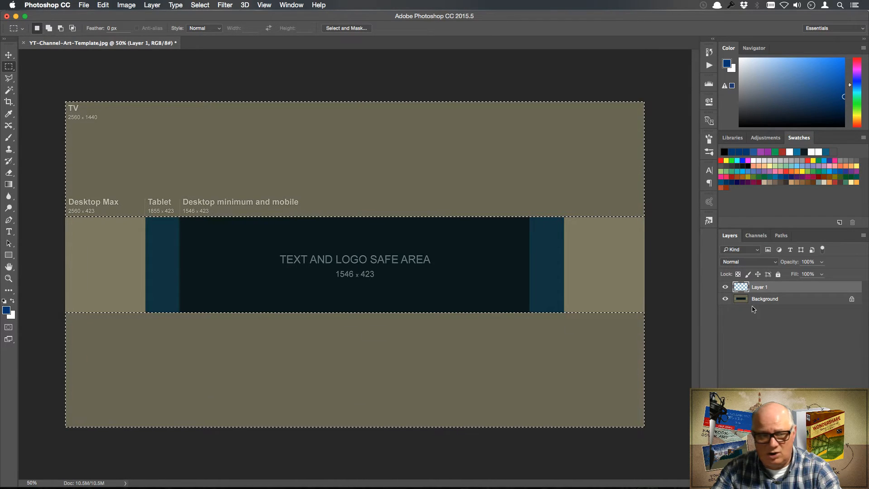
Step: Fill the two selected areas with a bright blue swatch, deselect, and hide the new layer
click(838, 169)
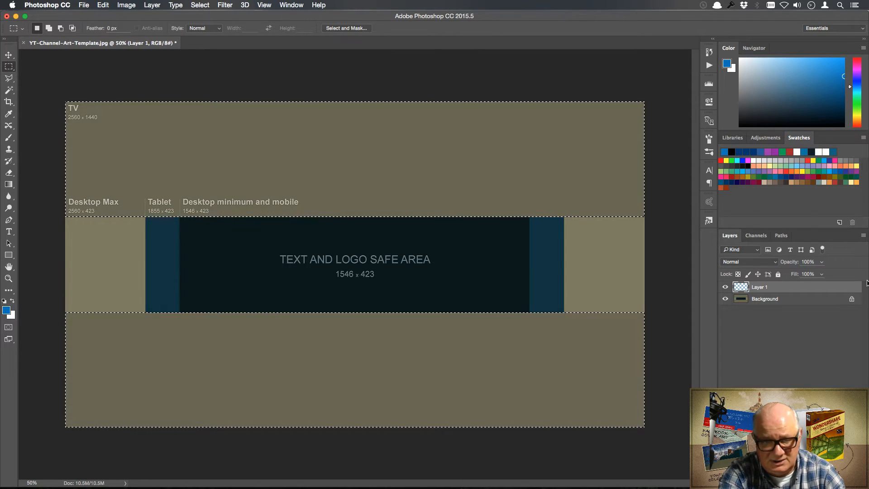
key(alt+BackSpace)
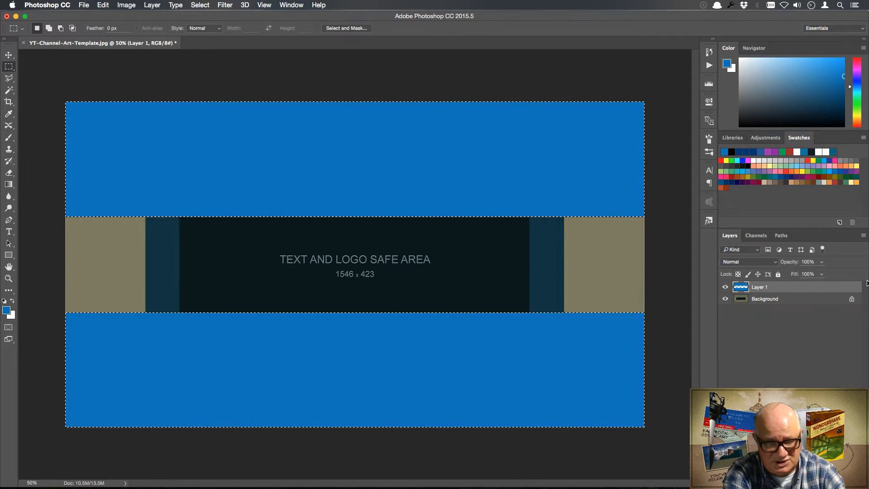
key(super+d)
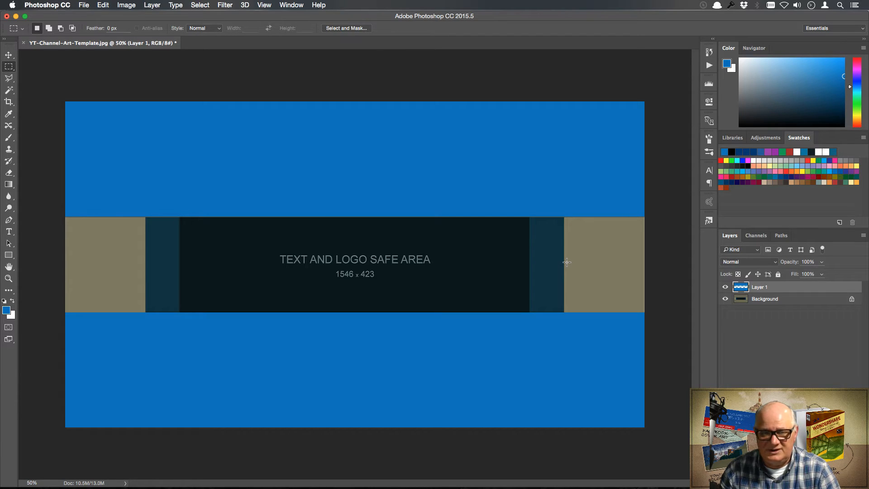
click(725, 287)
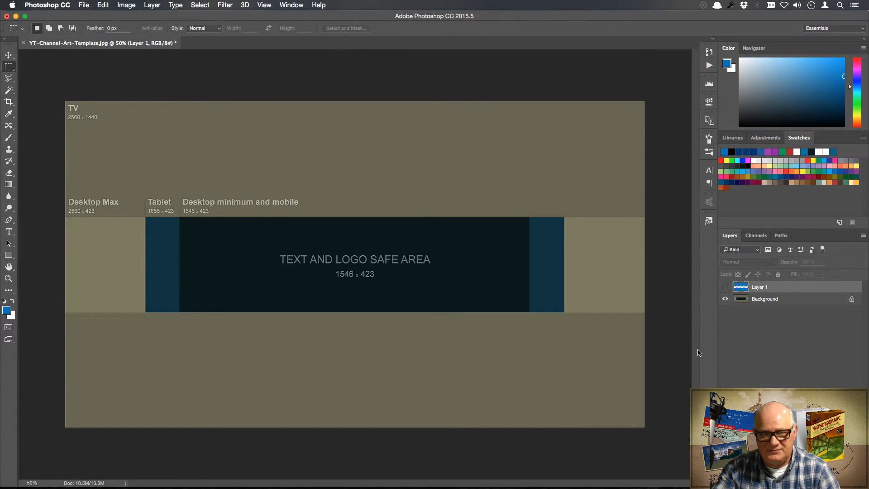
Step: Reopen the recently used channel.jpg to view the full artwork again, and close it, keeping the template open
click(86, 7)
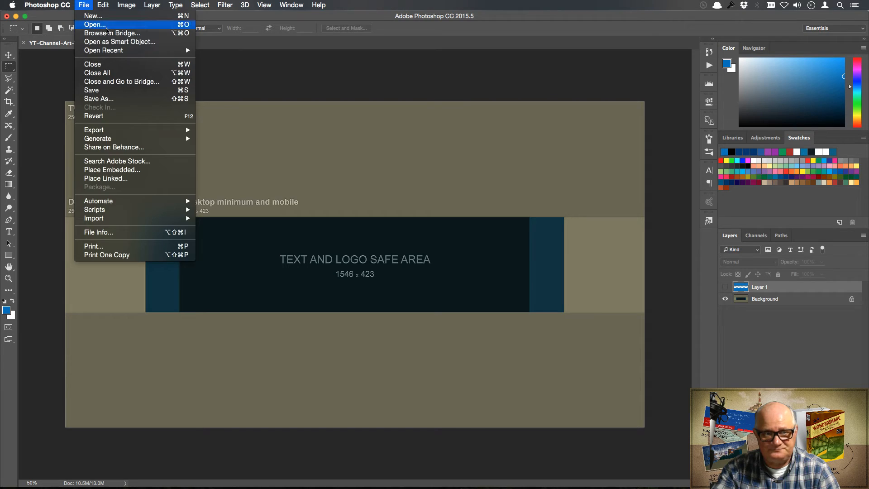
mouse_move(122, 50)
click(209, 53)
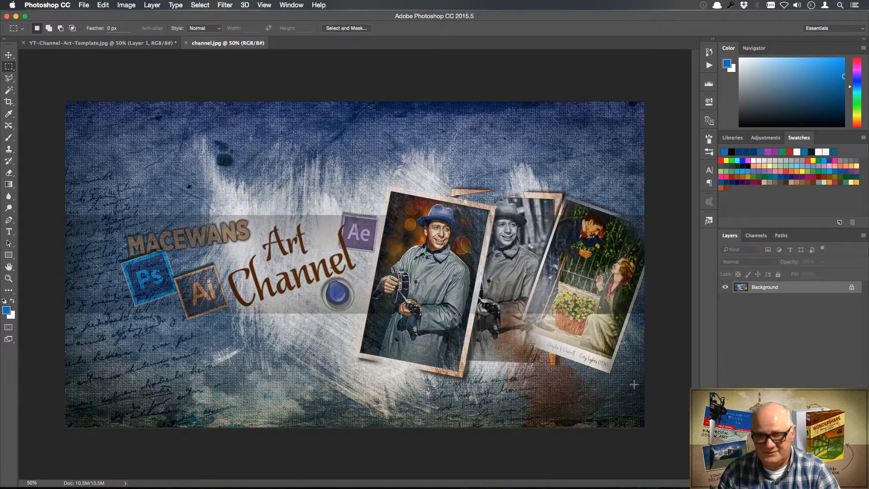
click(186, 43)
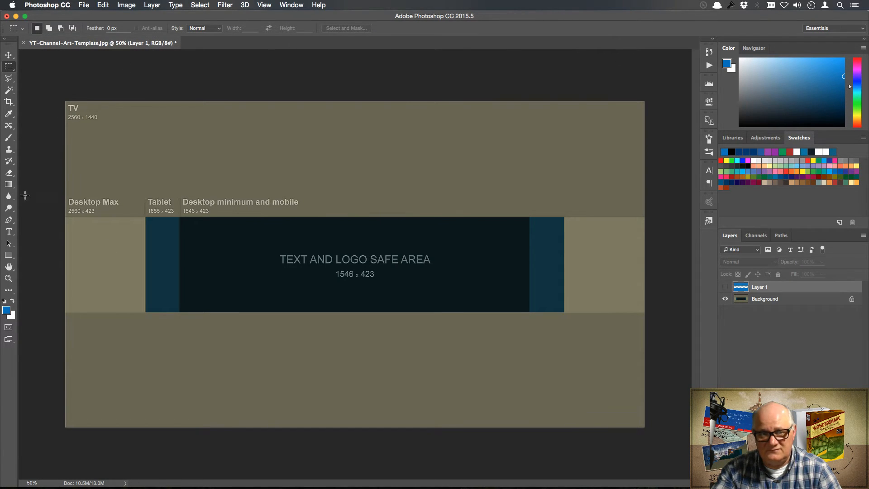
click(24, 43)
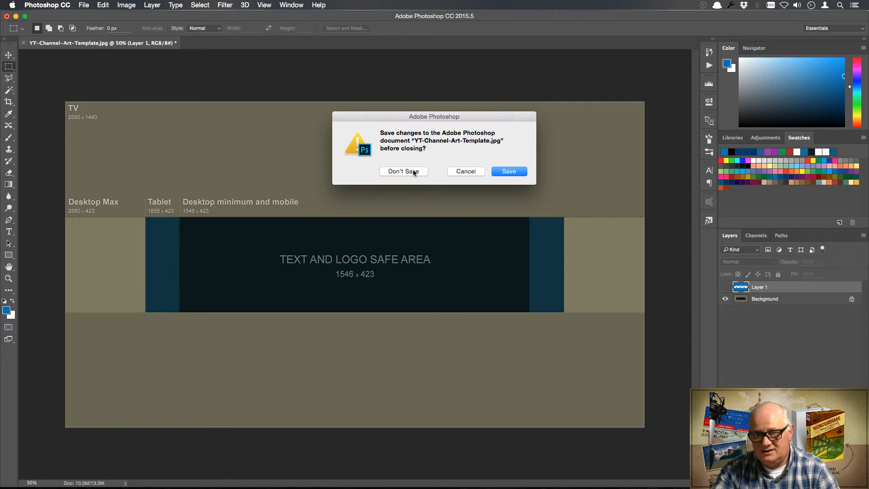
click(471, 171)
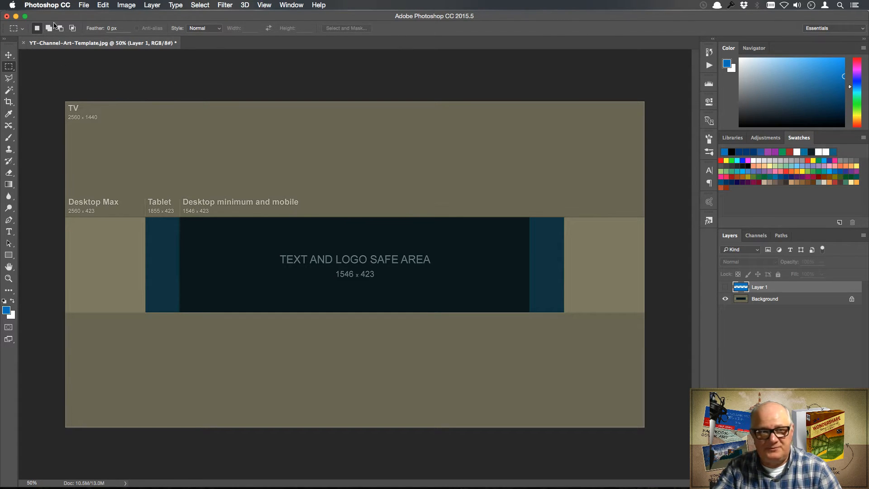
Step: Open box-scene1 - Begin.psd from the Product Box folder inside Episode 3
click(85, 5)
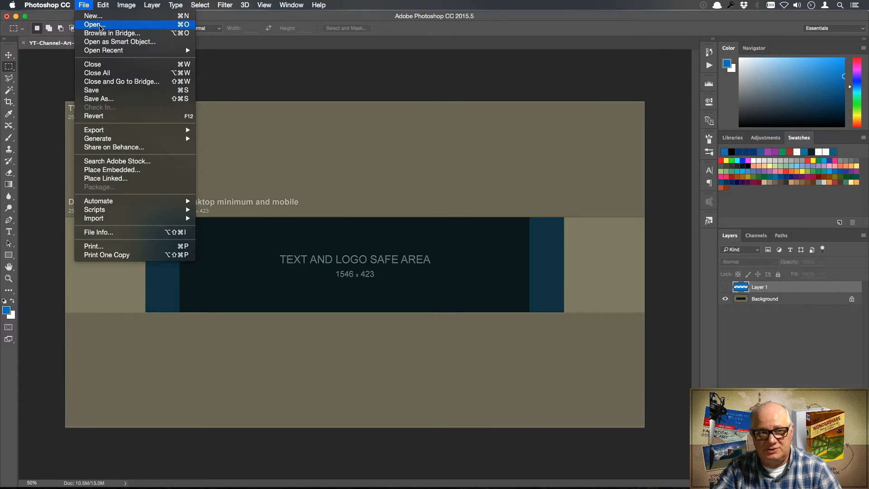
click(95, 25)
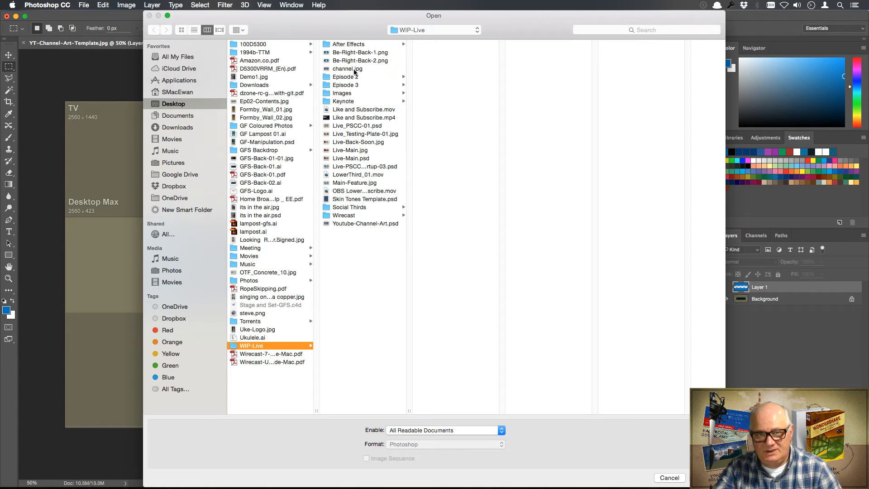
click(353, 85)
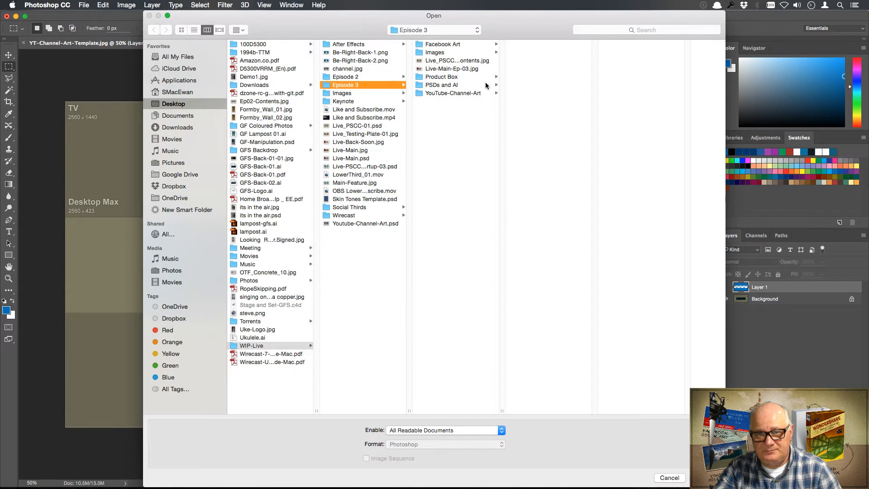
click(454, 77)
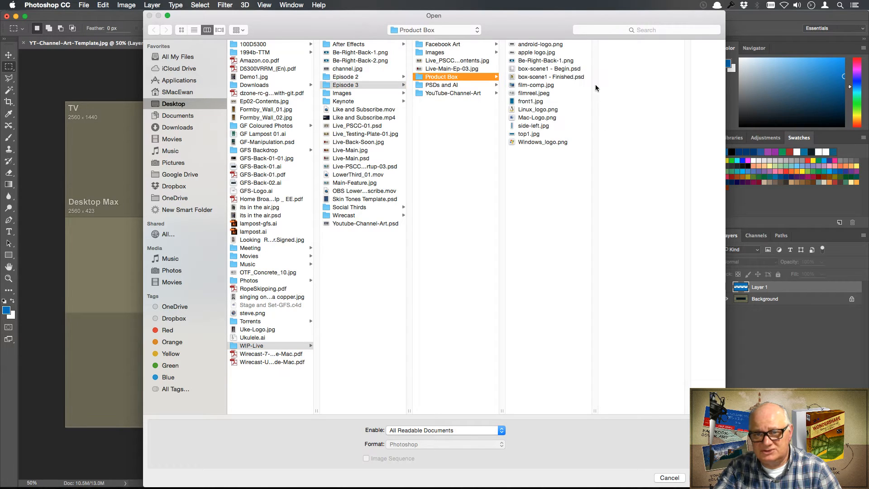
click(577, 69)
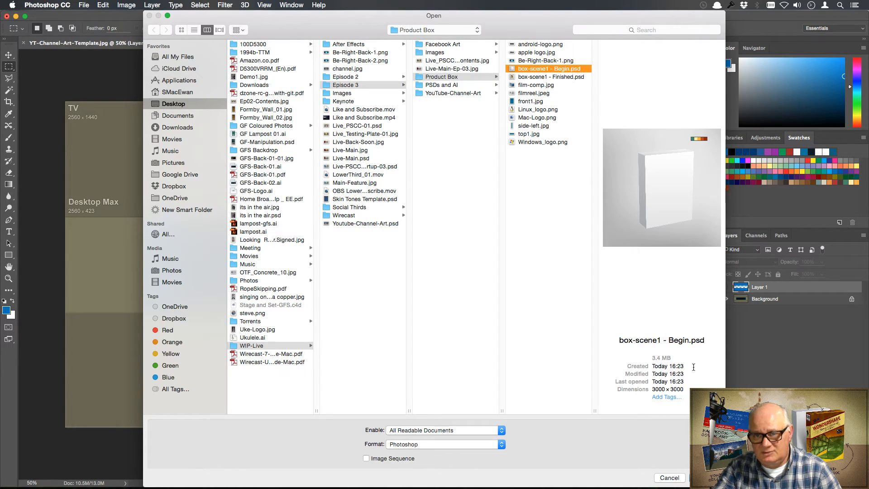
key(Return)
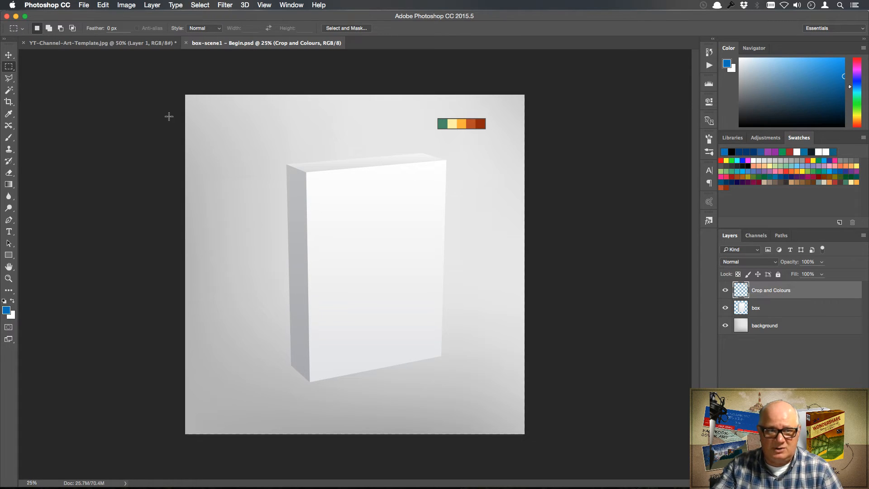
Step: Open box-scene1 - Finished.psd from the Product Box folder, compare it with the Begin version, and close the finished file
click(85, 6)
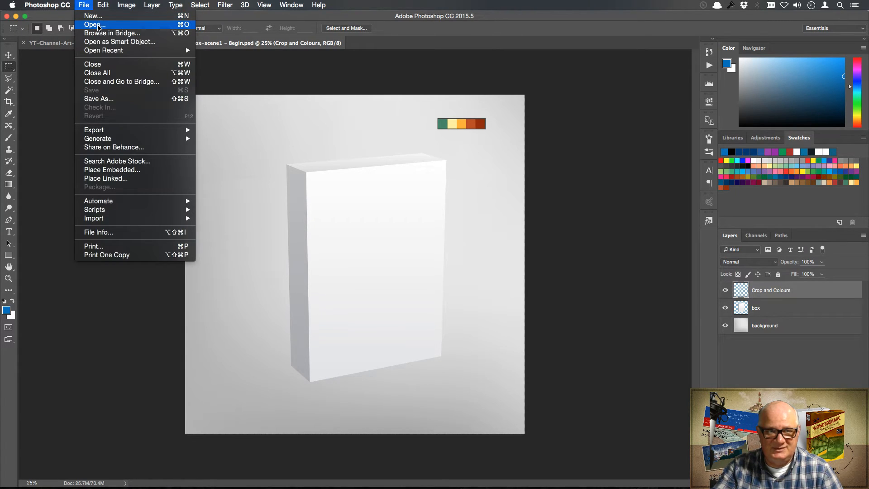
click(96, 24)
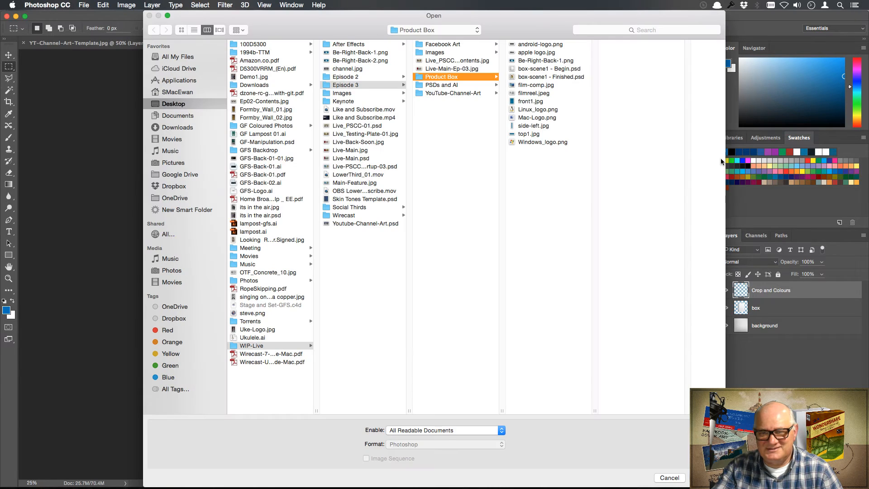
click(565, 76)
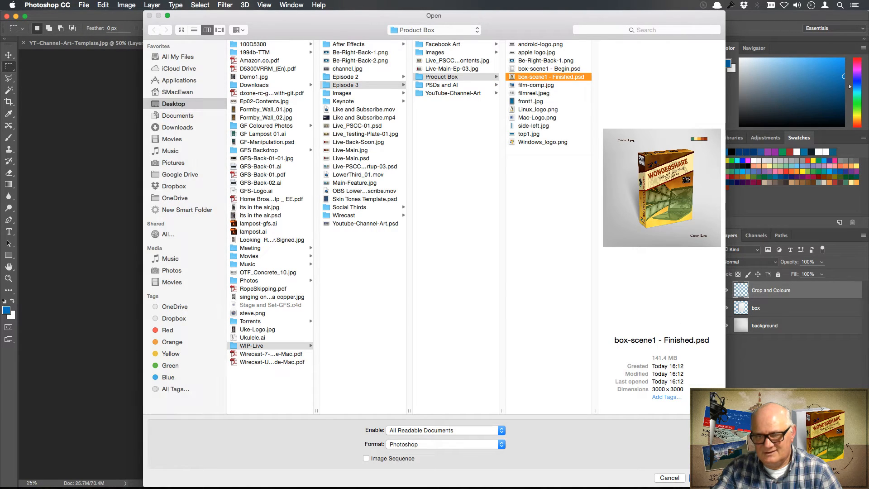
key(Return)
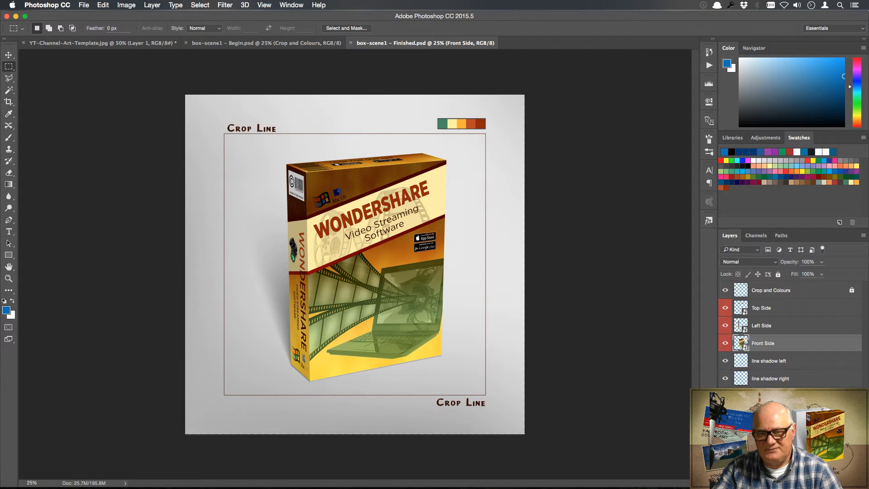
click(274, 43)
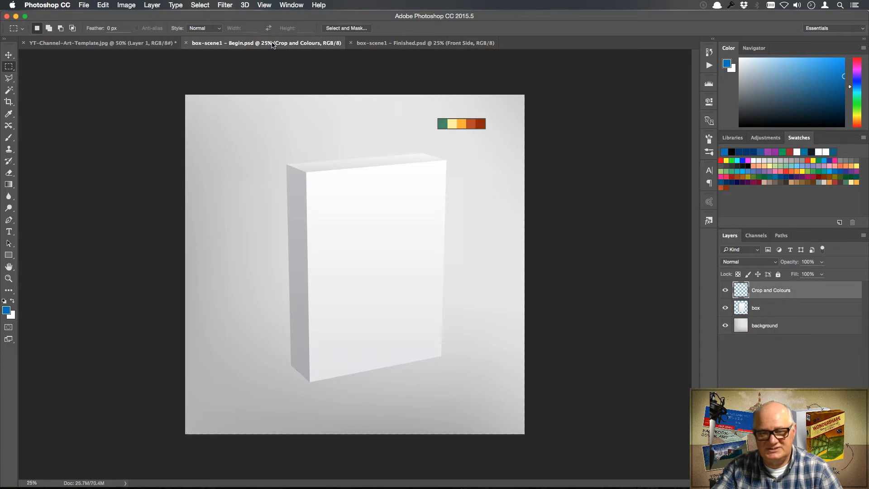
click(419, 45)
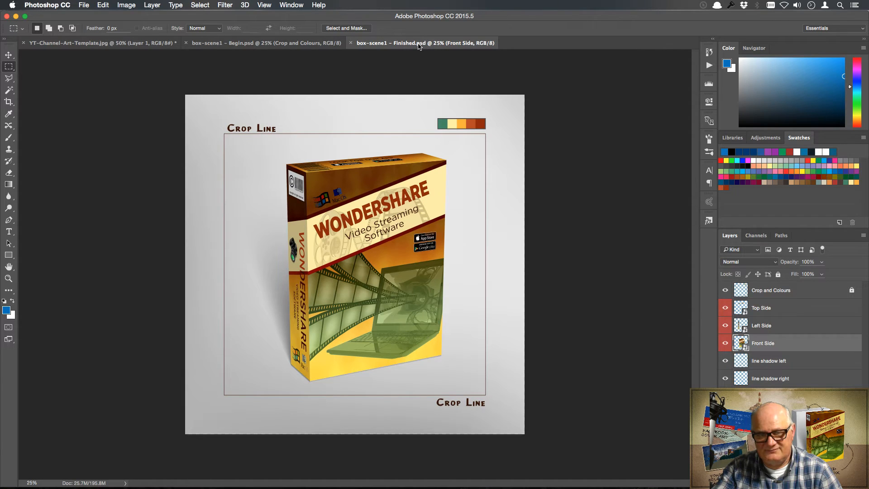
click(351, 43)
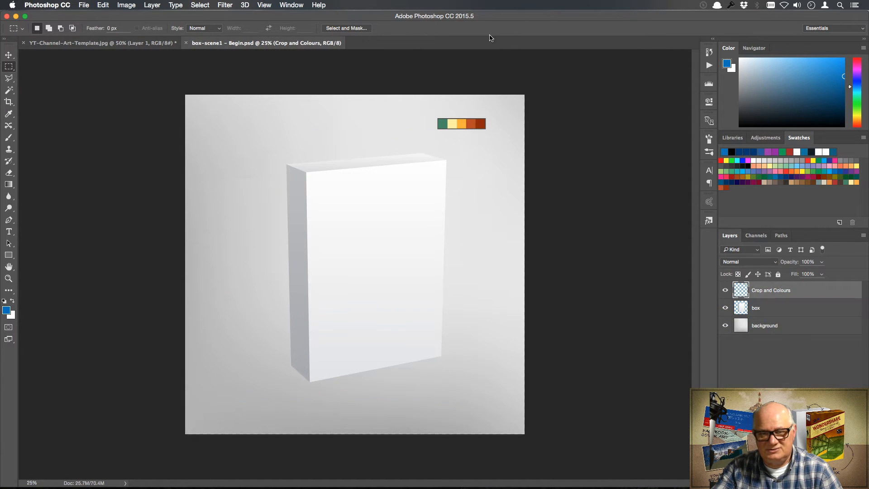
Step: Load front1.jpg, side-left.jpg and top1.jpg from the Product Box folder into a new layered document with Load Files into Stack
click(83, 5)
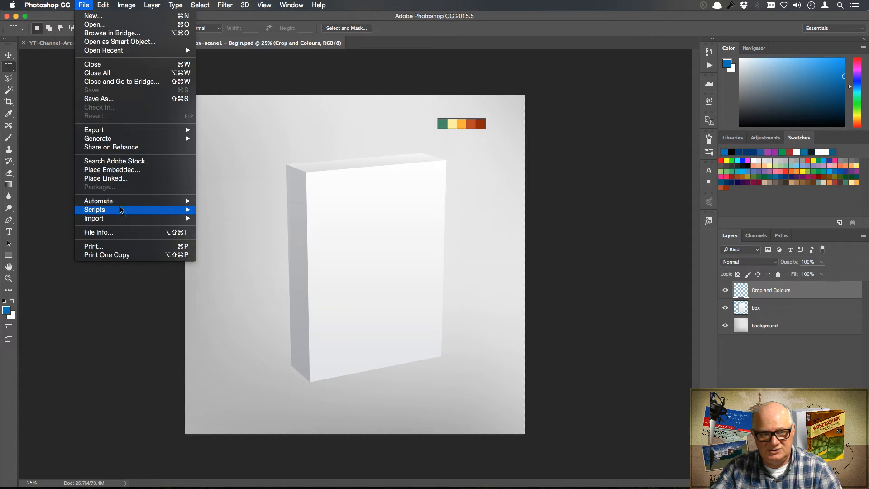
mouse_move(122, 215)
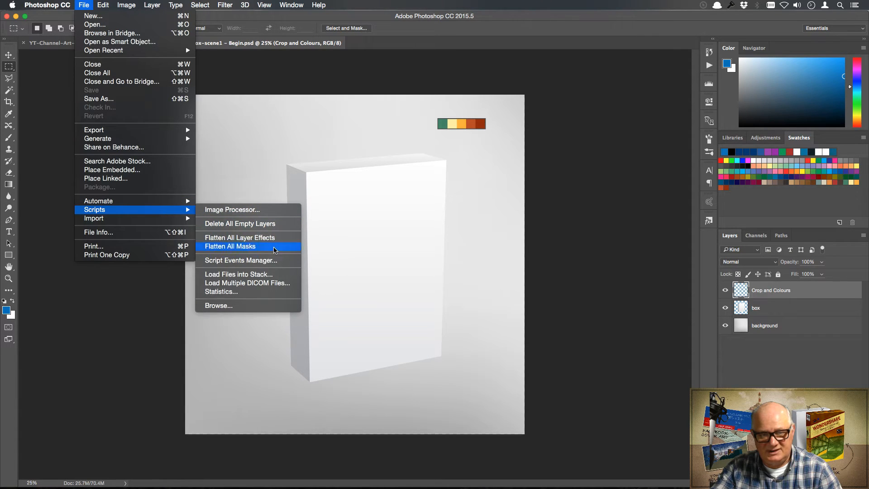
click(280, 275)
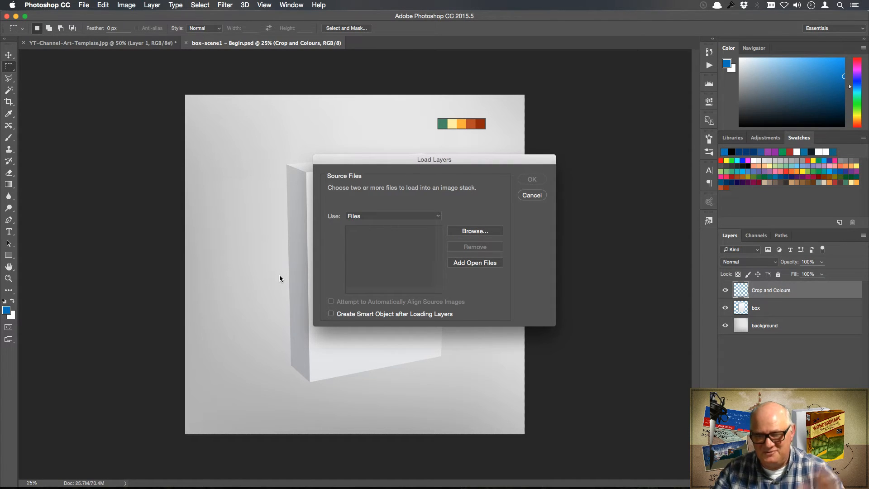
click(485, 230)
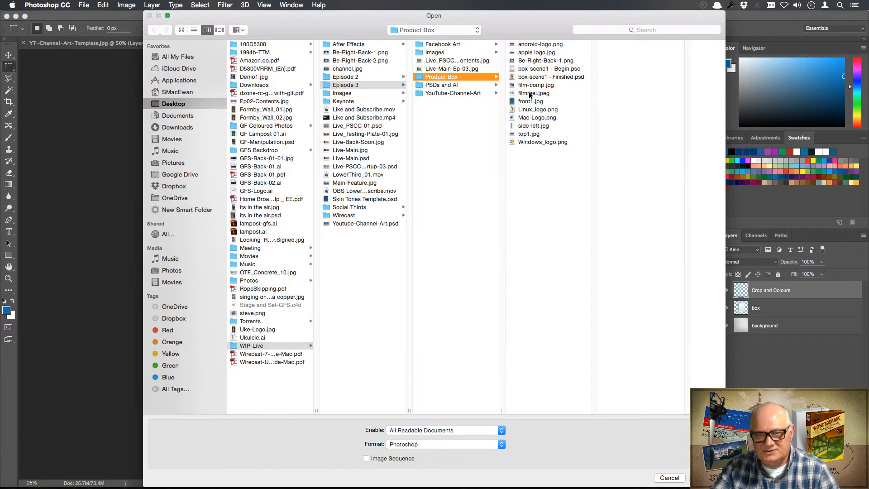
click(541, 102)
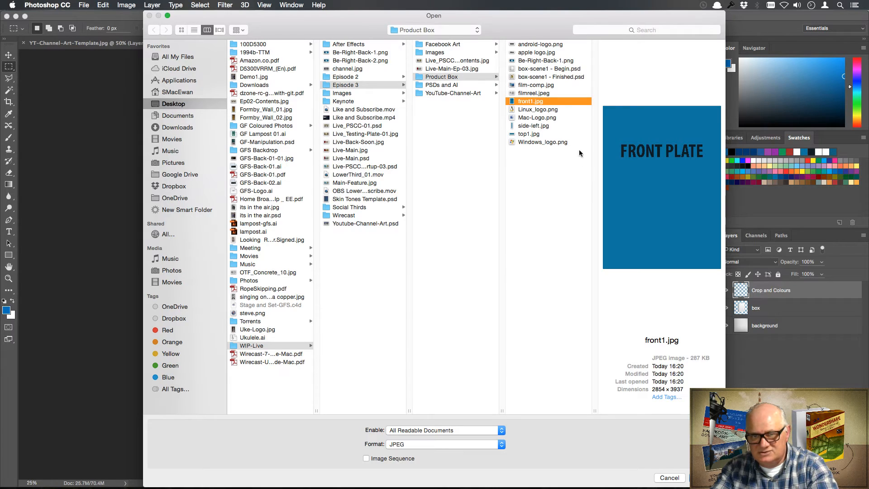
super+click(539, 127)
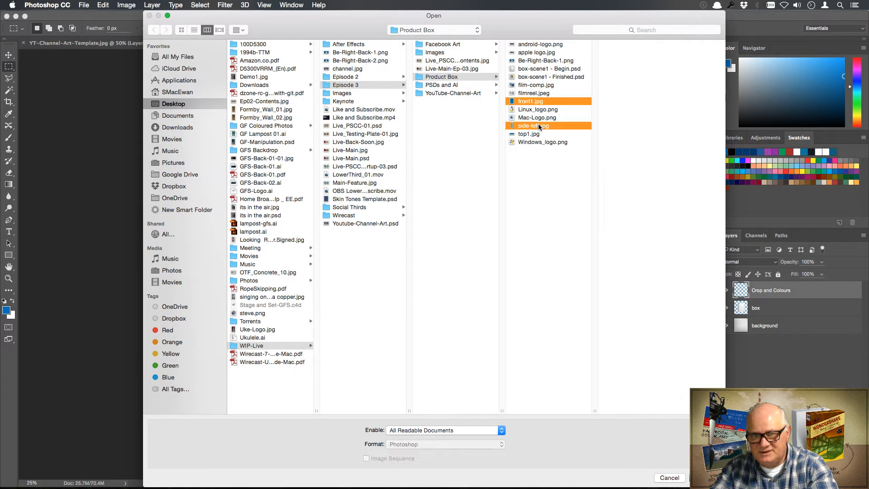
super+click(535, 134)
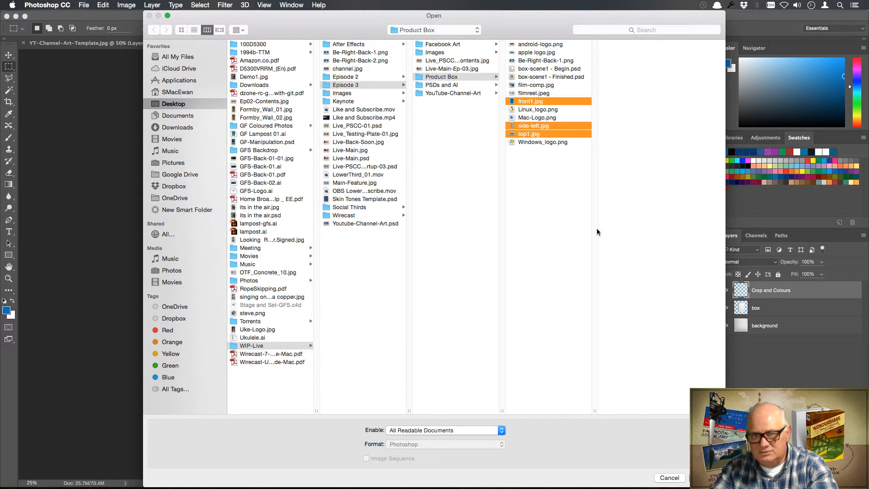
key(Return)
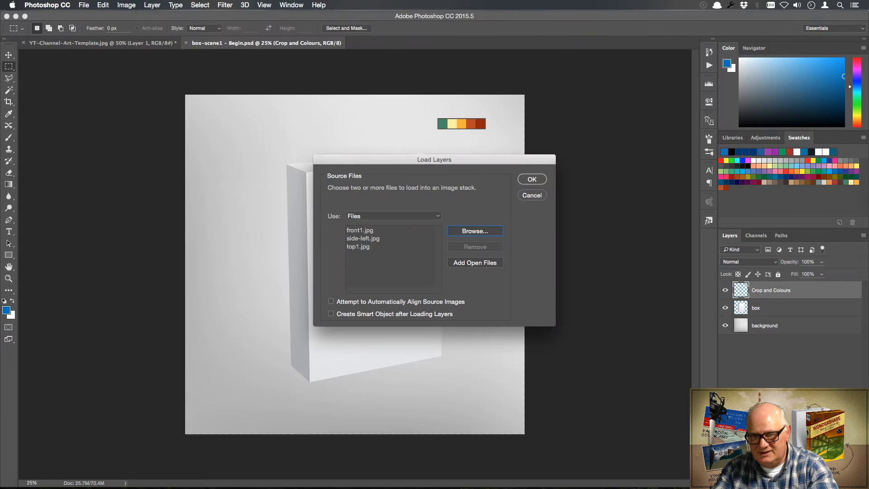
click(534, 178)
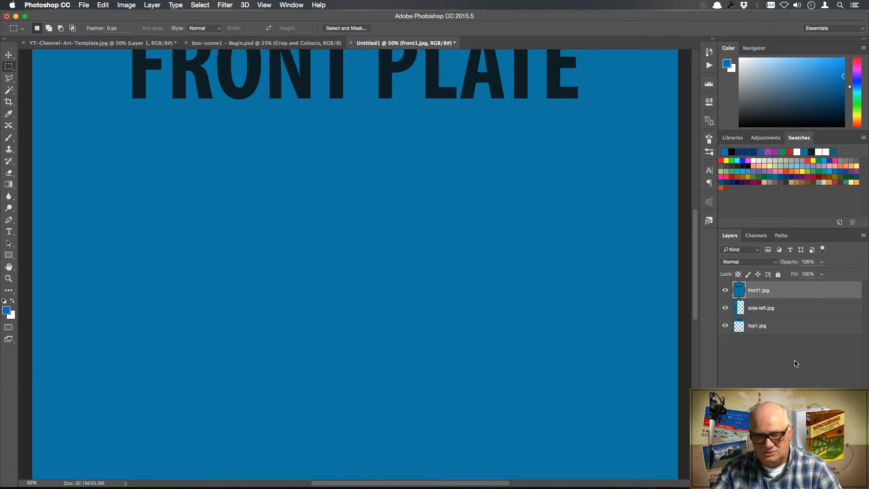
key(super+0)
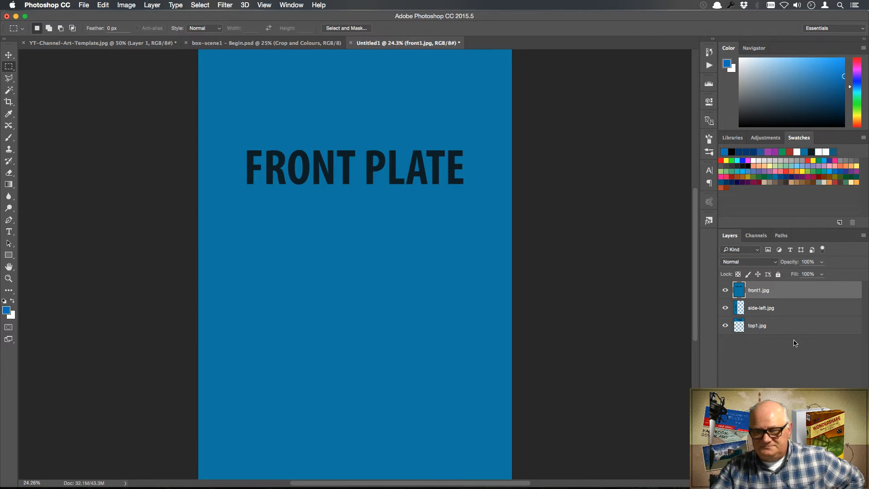
Step: Examine the side and top plates by hiding the covering layers in turn, and restore the visibility of all three layers
click(787, 311)
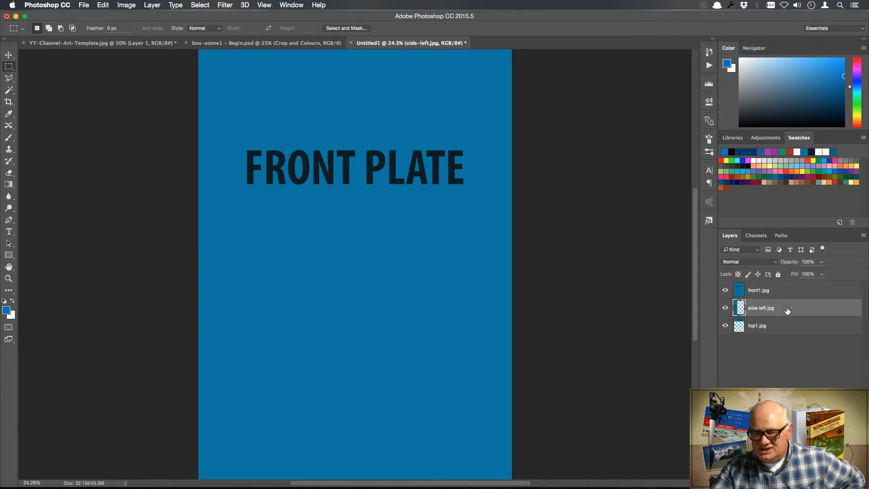
click(725, 290)
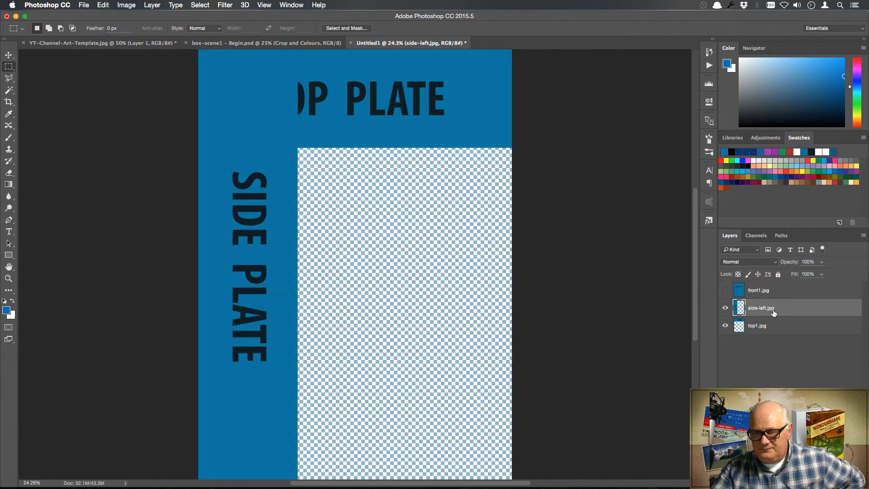
click(725, 326)
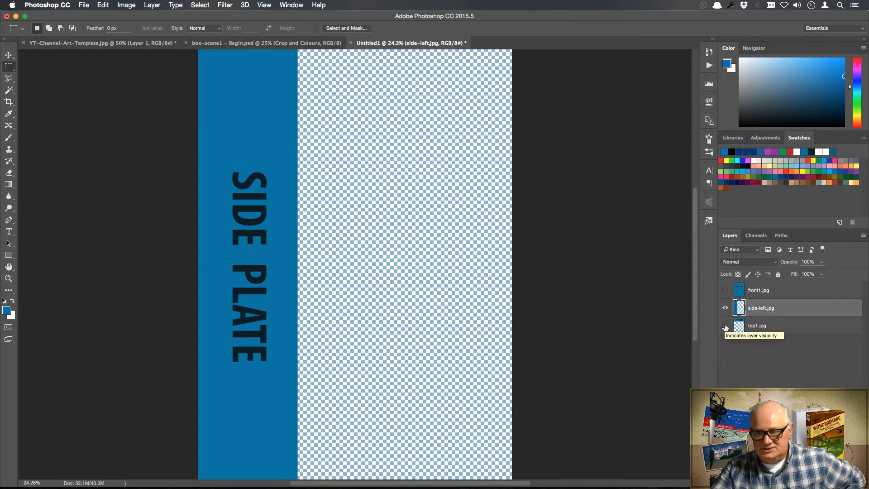
click(725, 308)
click(725, 325)
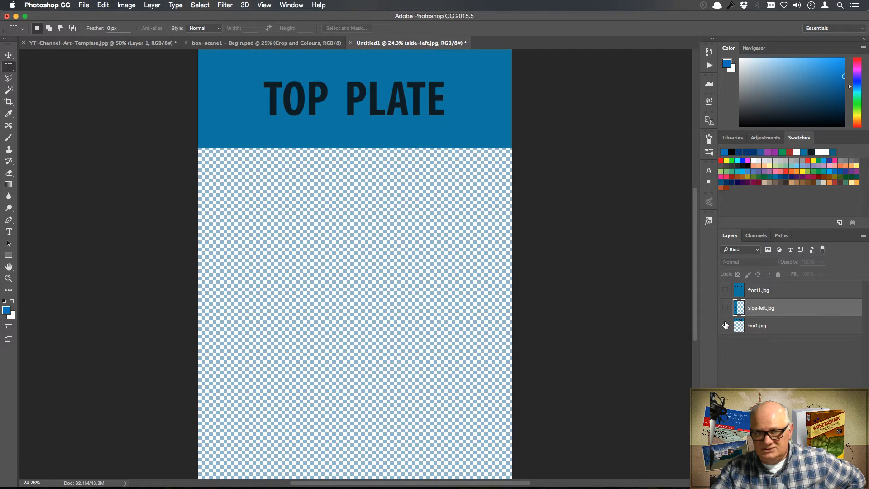
click(726, 326)
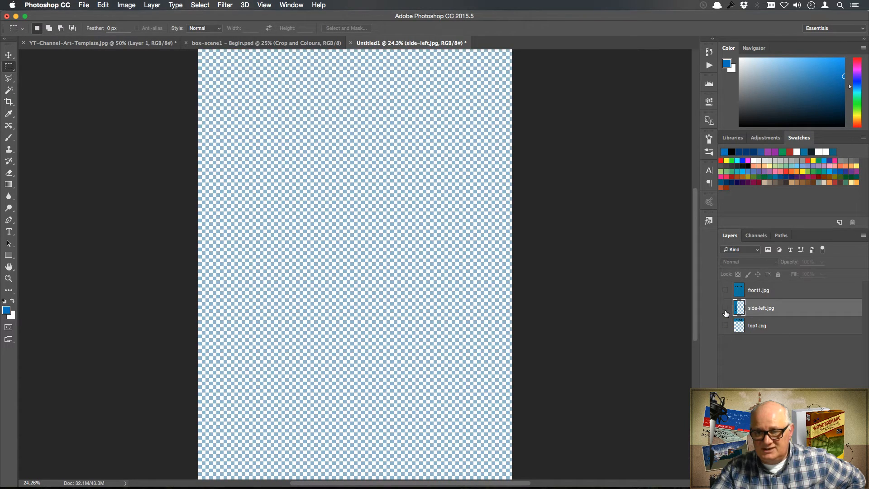
click(725, 308)
click(725, 291)
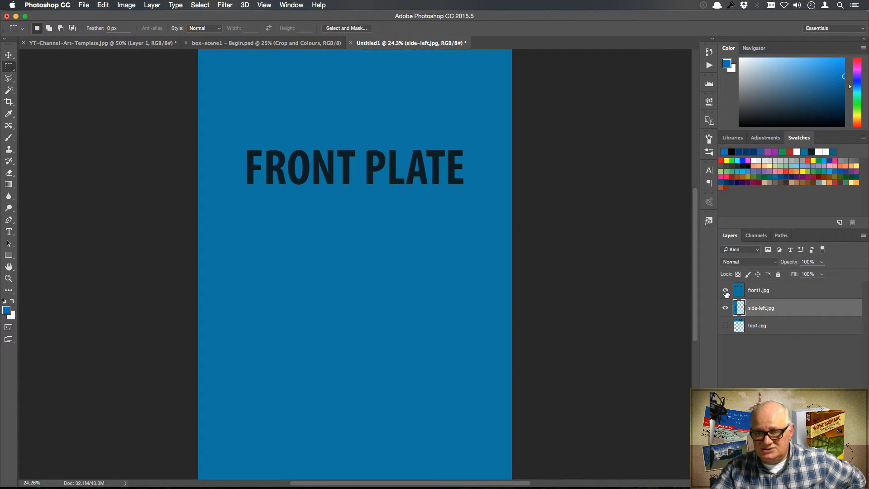
click(725, 325)
Step: Copy the front1.jpg layer into box-scene1 - Begin.psd with the Move tool, and return to the stacked plates document
click(9, 55)
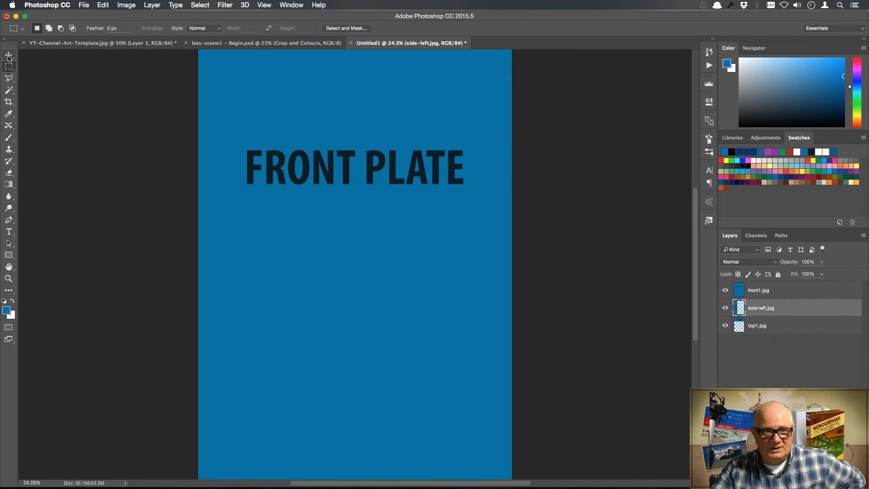
click(759, 291)
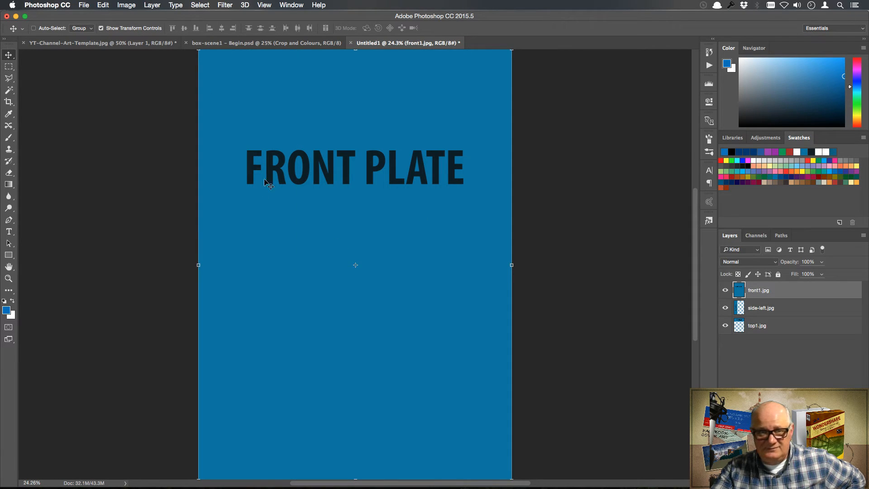
drag(267, 177, 341, 229)
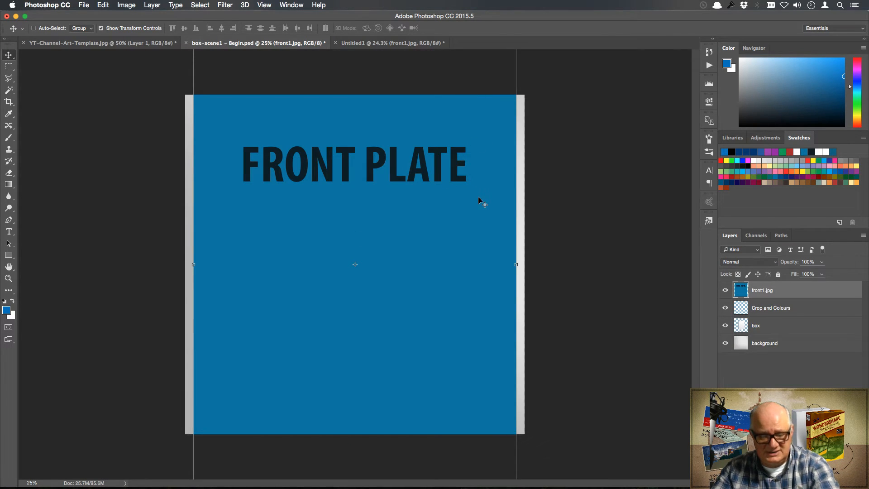
key(super)
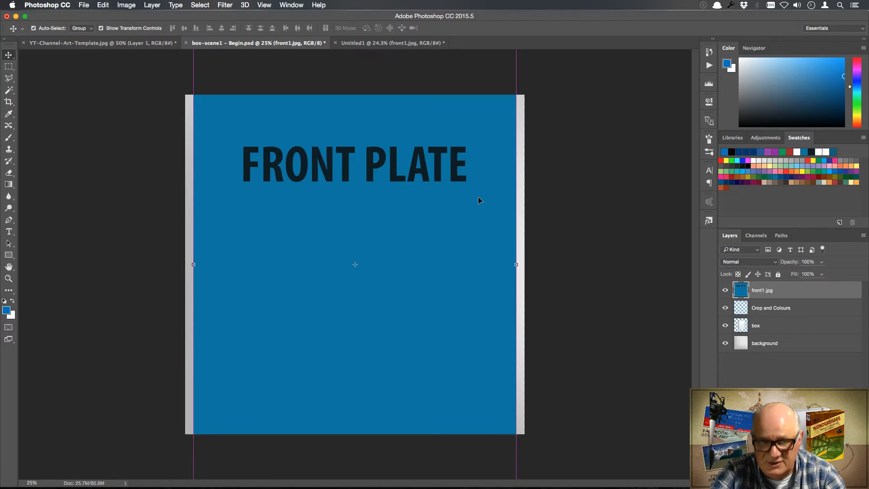
key(super+minus)
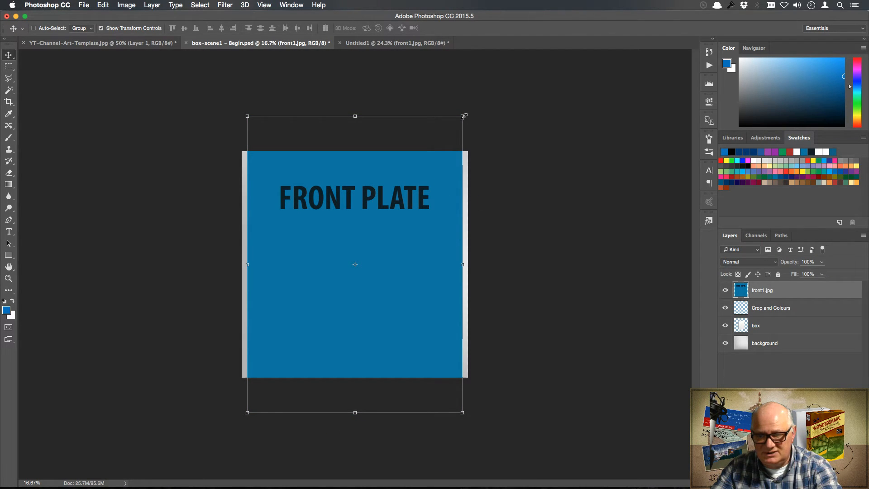
click(380, 47)
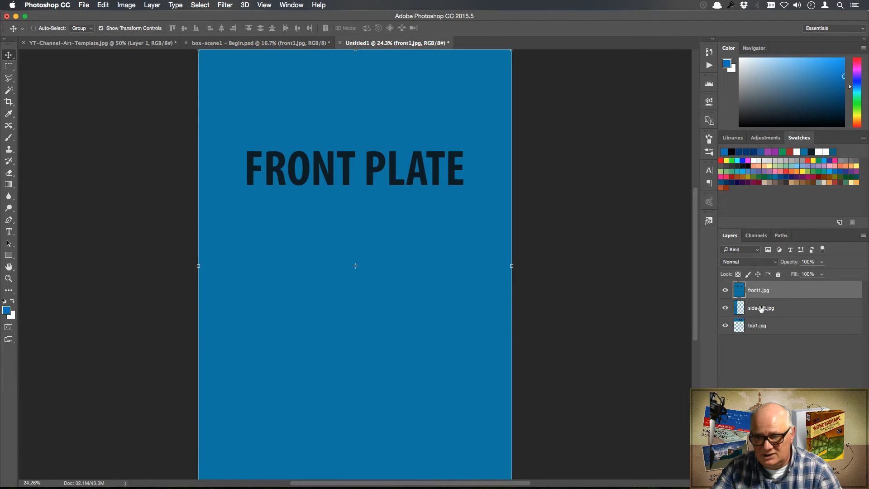
Step: Copy the side-left.jpg and top1.jpg layers from the stacked plates document into box-scene1 - Begin.psd
click(762, 308)
drag(271, 197, 352, 246)
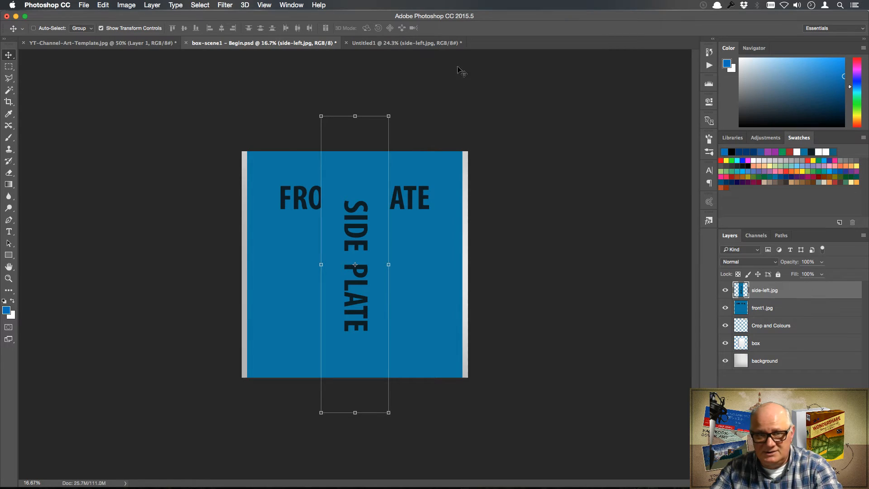
click(405, 42)
click(770, 327)
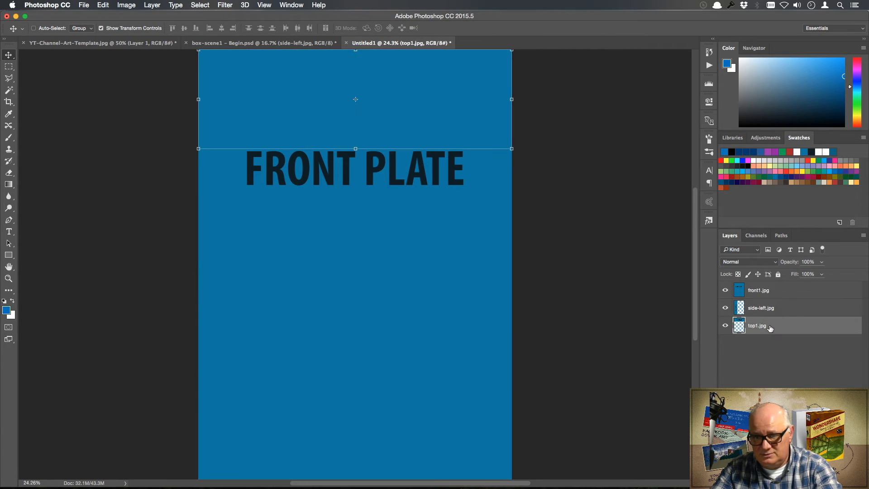
drag(397, 96, 383, 242)
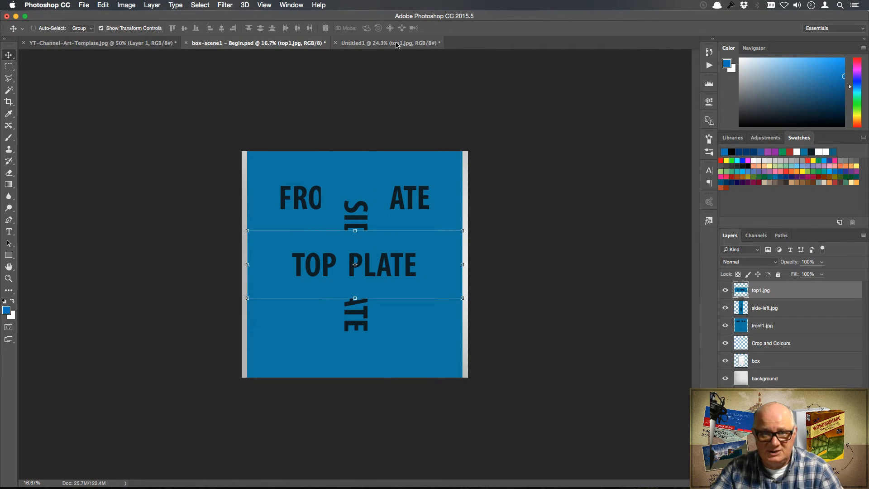
Step: Close the untitled stacked plates document without saving it
click(357, 43)
click(337, 44)
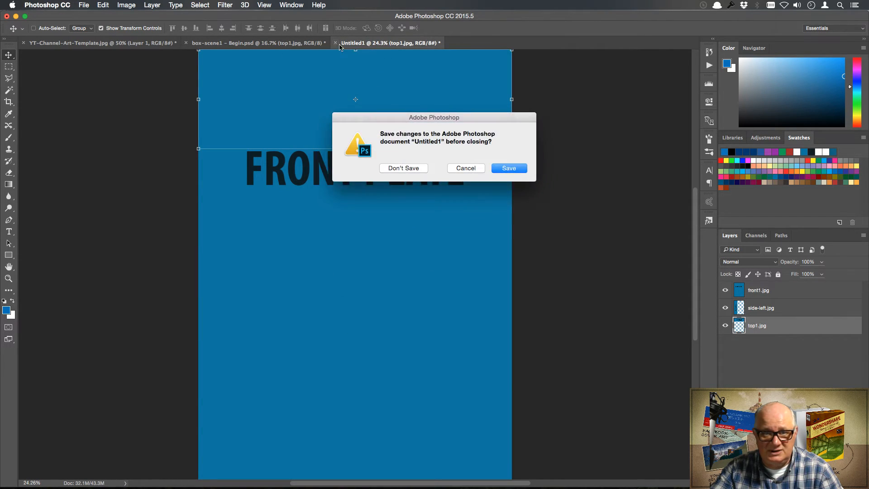
click(415, 170)
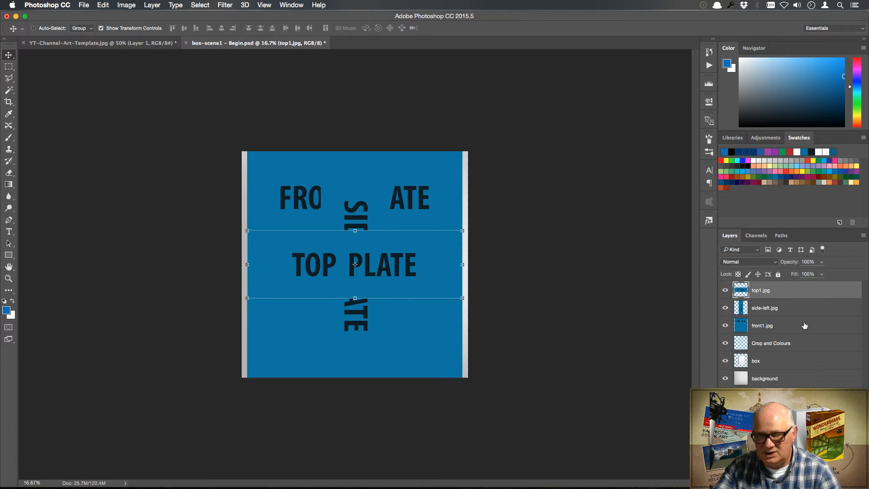
drag(462, 230, 389, 253)
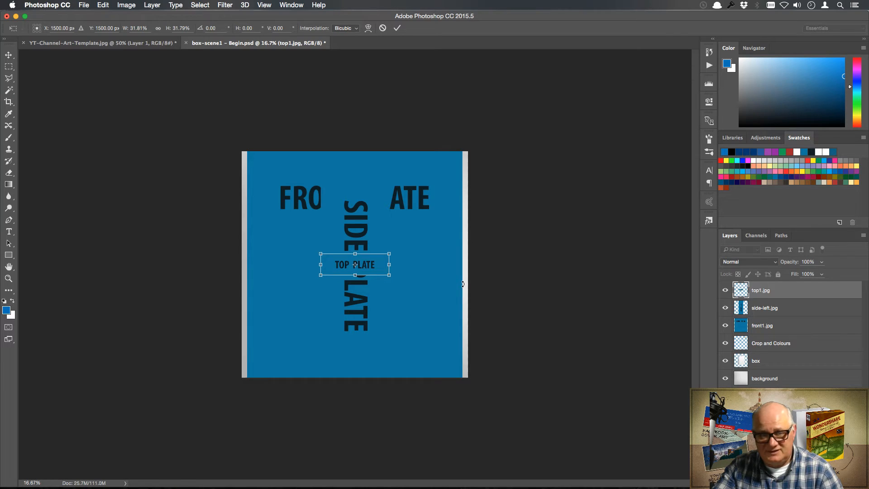
key(Return)
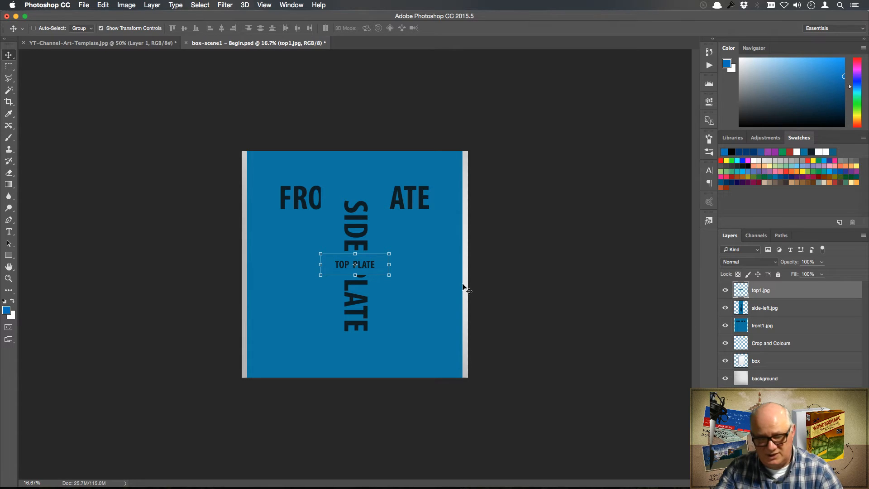
key(super+z)
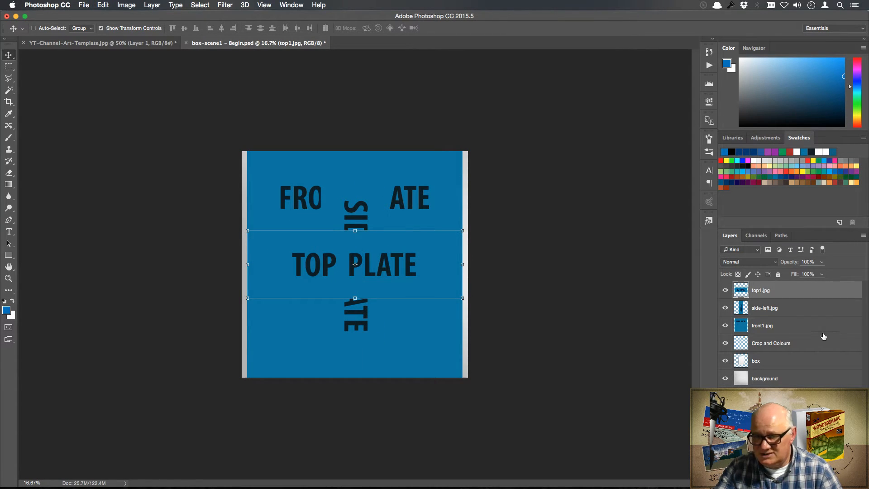
Step: Convert the top1.jpg, side-left.jpg and front1.jpg layers to individual smart objects
right_click(821, 290)
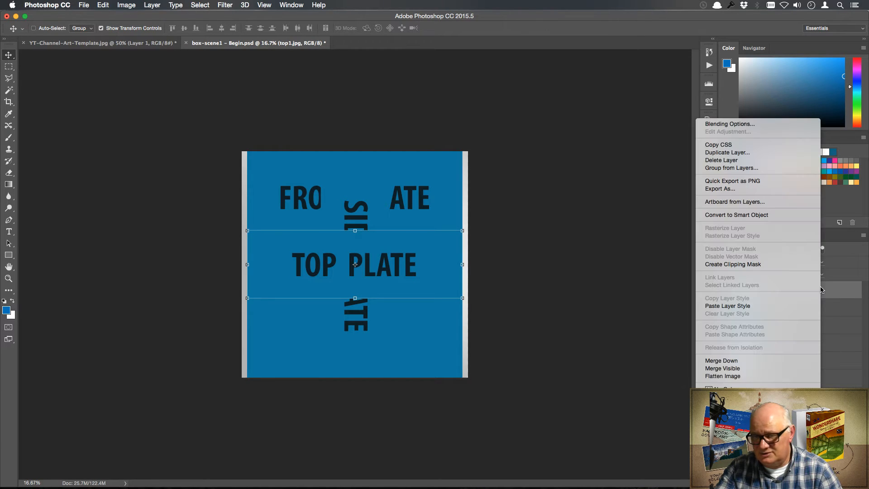
click(777, 218)
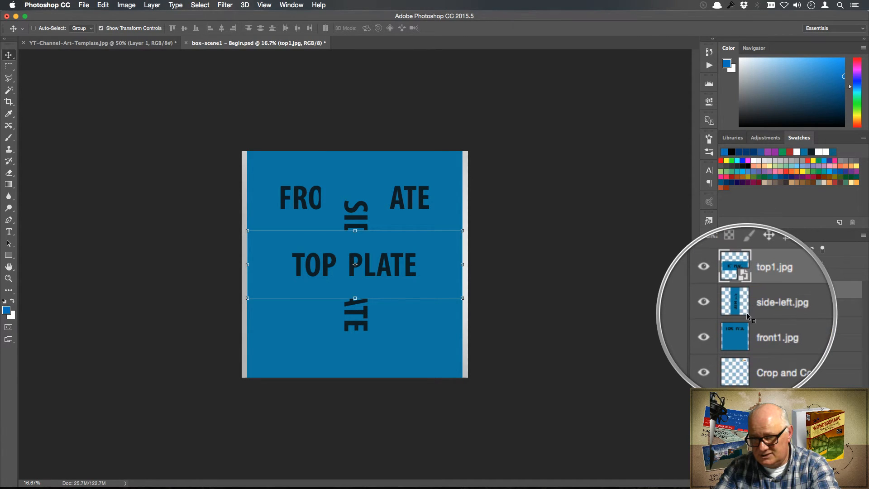
click(802, 310)
right_click(802, 310)
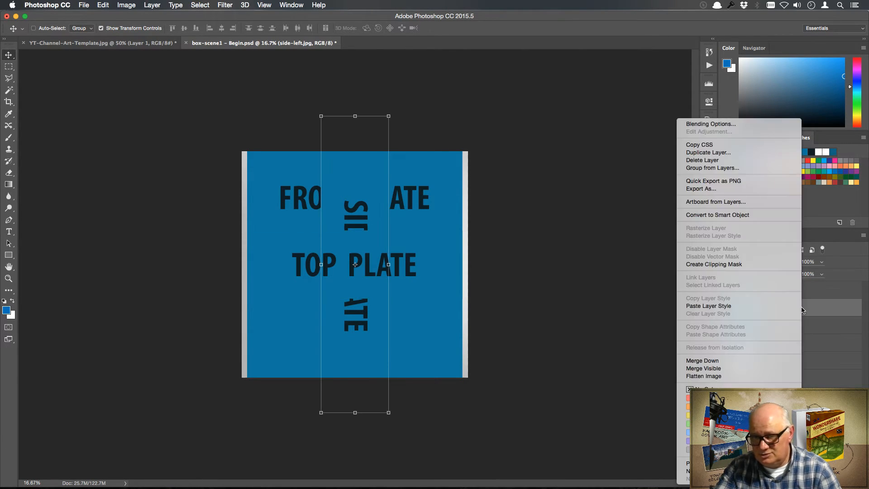
click(739, 215)
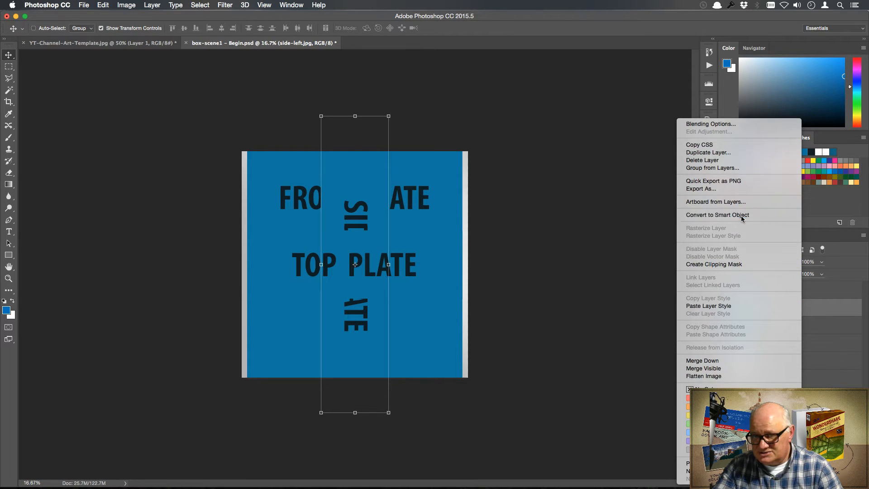
click(789, 329)
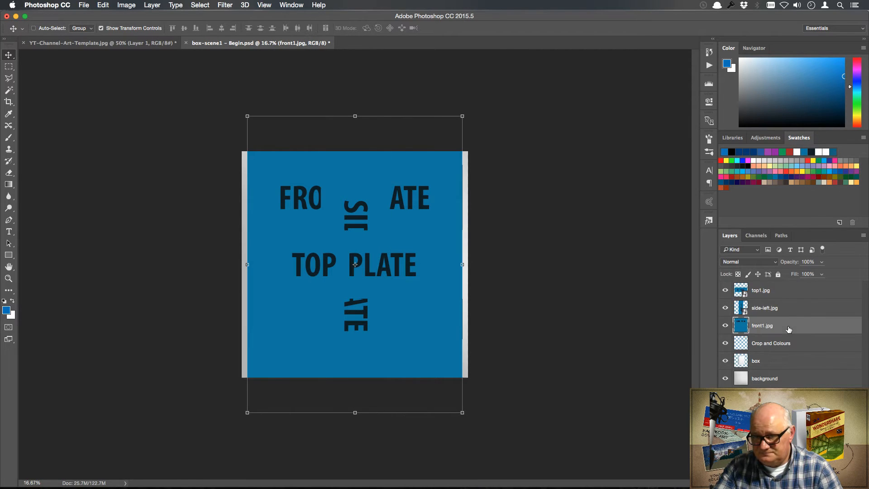
right_click(789, 328)
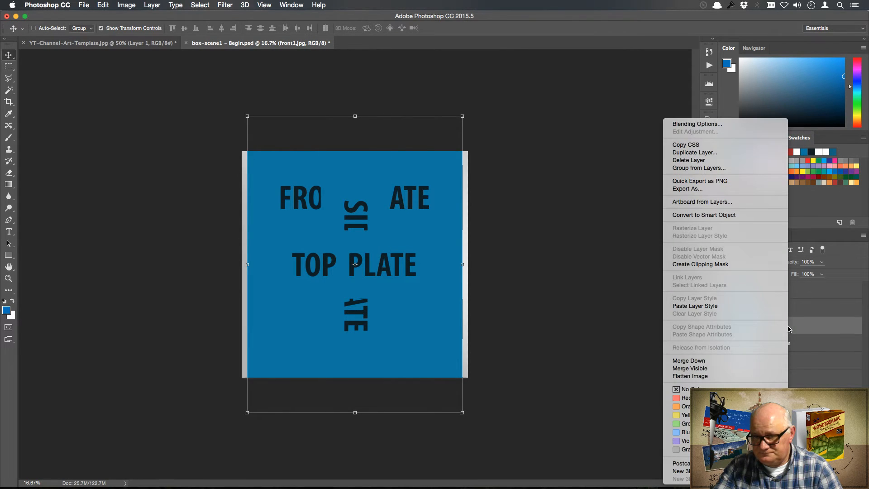
click(740, 215)
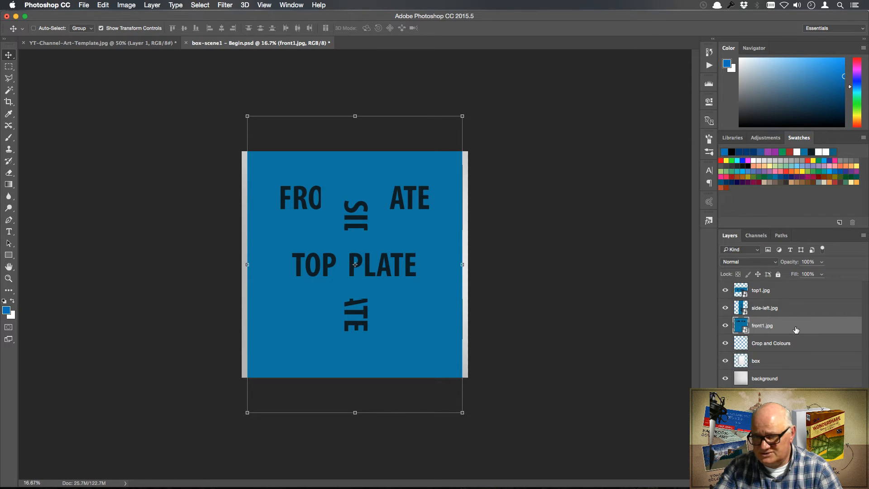
Step: Bring the front1.jpg layer to the top of the layer stack, and close YT-Channel-Art-Template.jpg without saving
drag(796, 328, 792, 284)
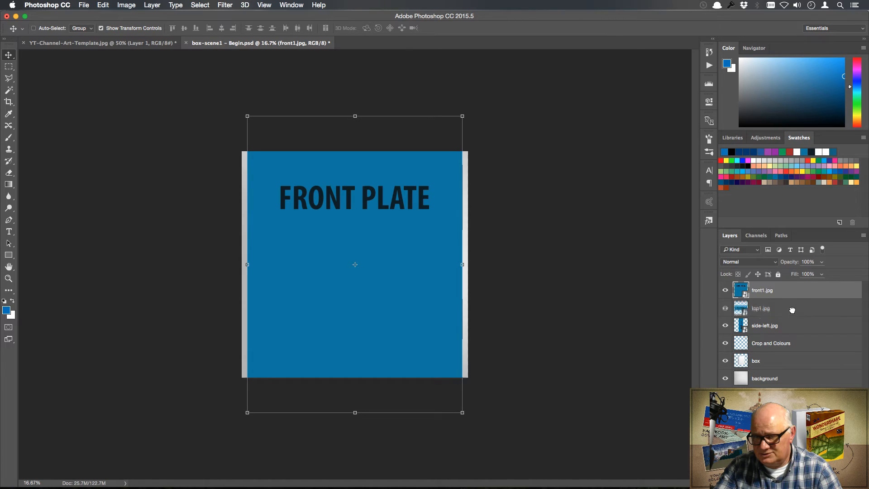
click(797, 306)
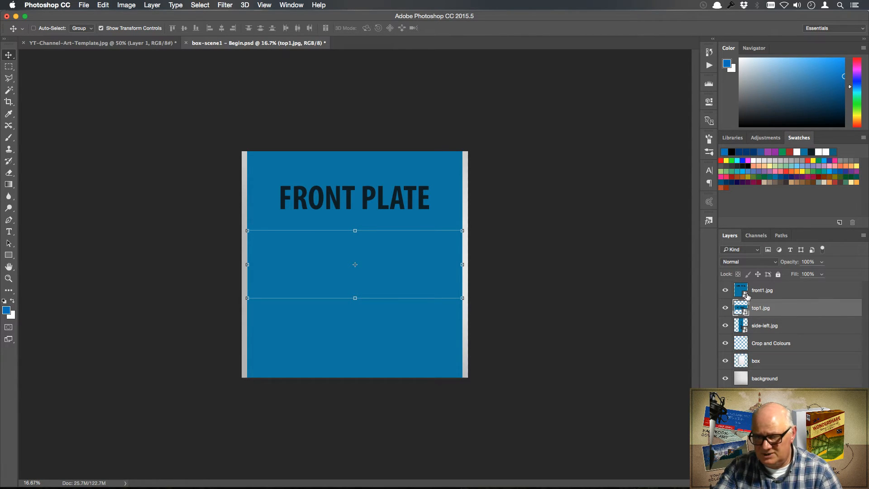
click(771, 295)
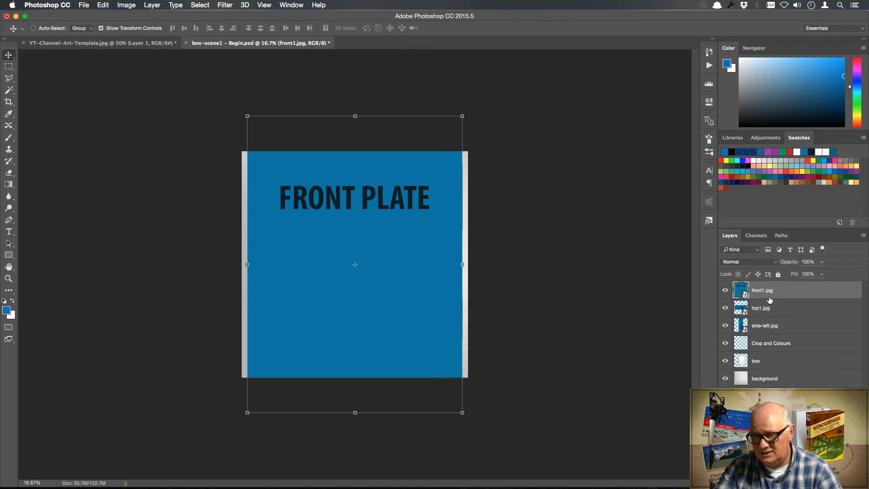
click(23, 43)
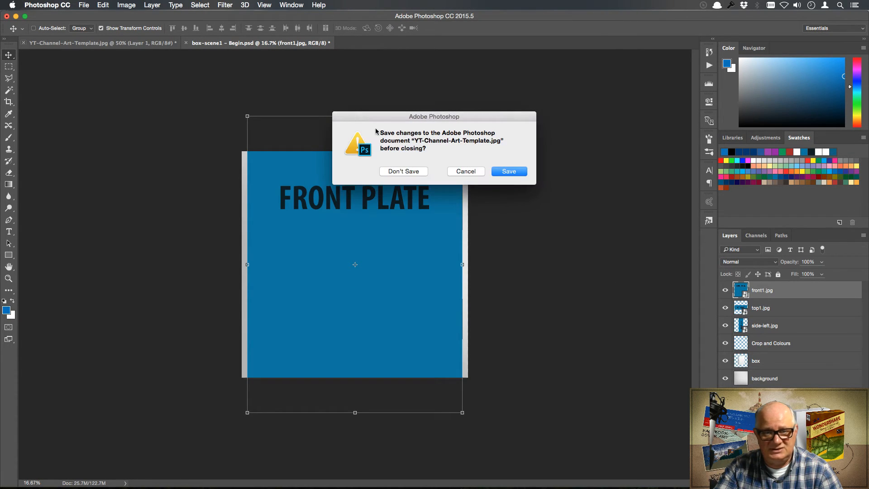
click(405, 172)
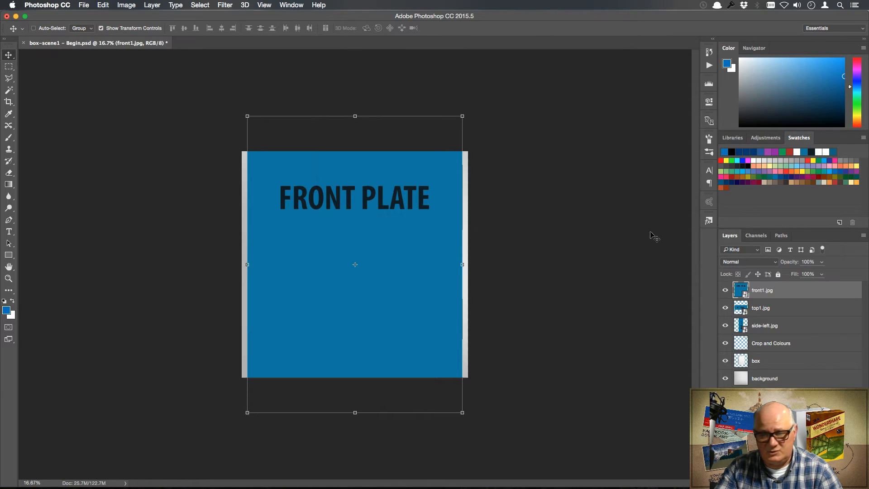
Step: Open the contents of the front1.jpg smart object, check its pixel dimensions and resolution in Image Size, and close it unchanged
double_click(744, 295)
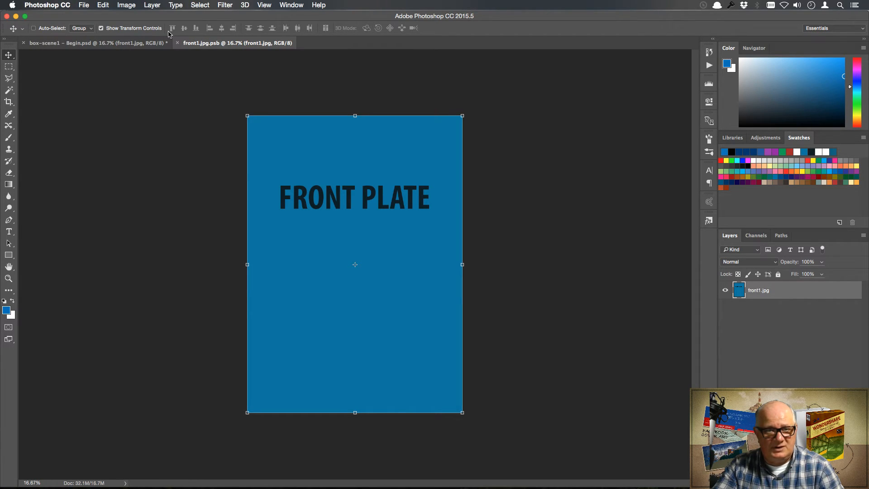
click(132, 7)
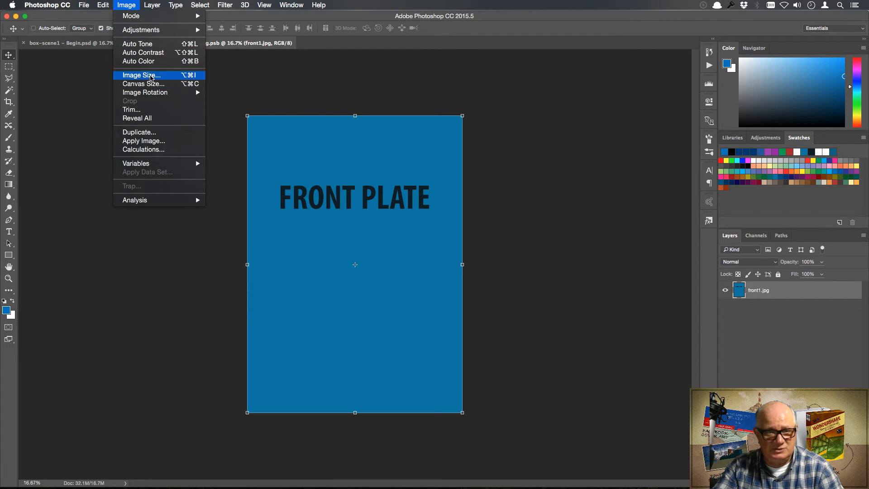
click(151, 76)
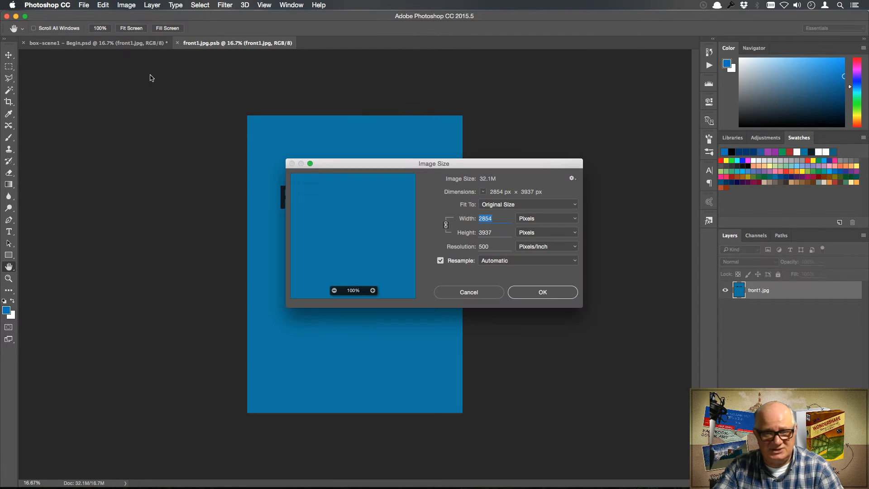
click(497, 232)
click(495, 245)
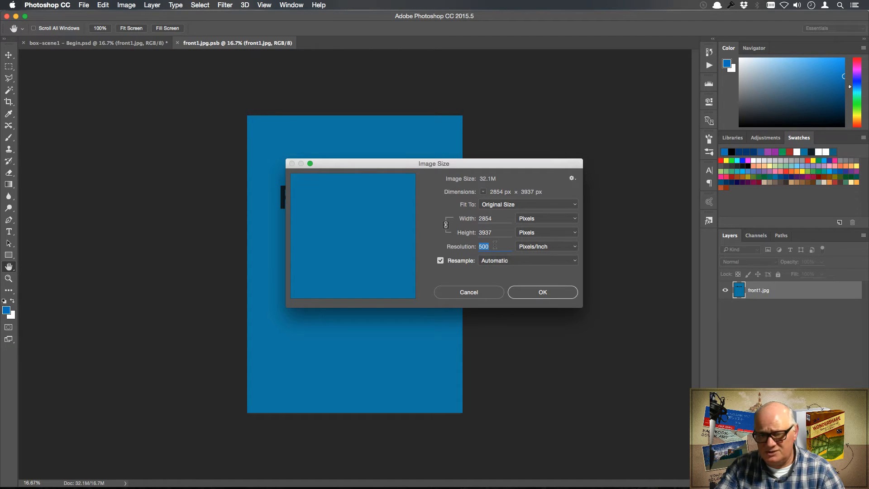
click(485, 292)
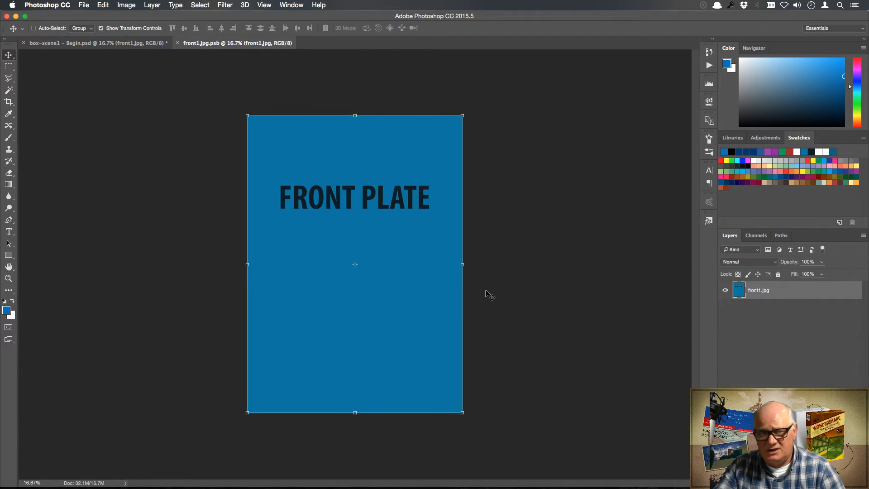
click(177, 43)
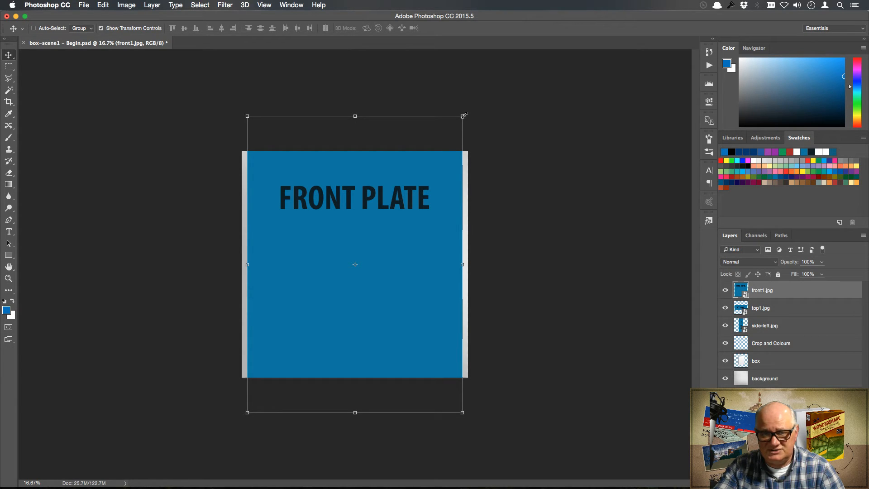
Step: Scale the front plate down to fit within the box's front face, center it there, and hide the top1.jpg and side-left.jpg layers
drag(463, 116, 377, 204)
drag(367, 234, 384, 251)
key(Return)
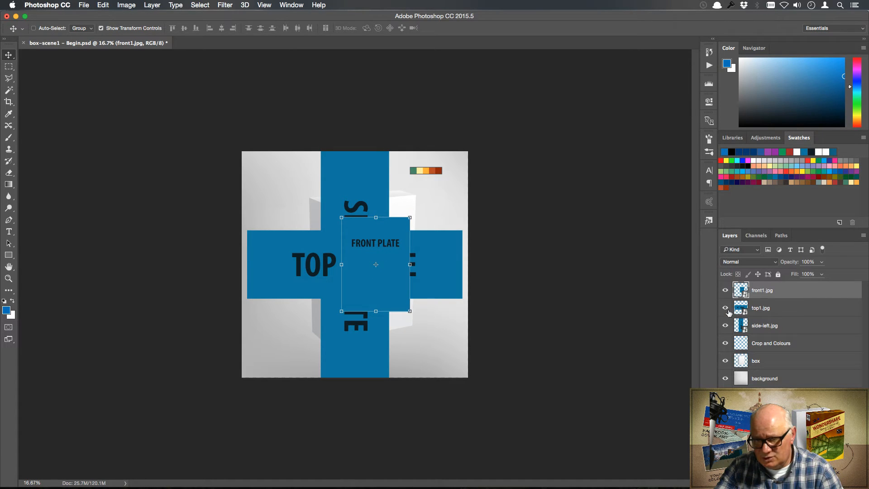
click(726, 326)
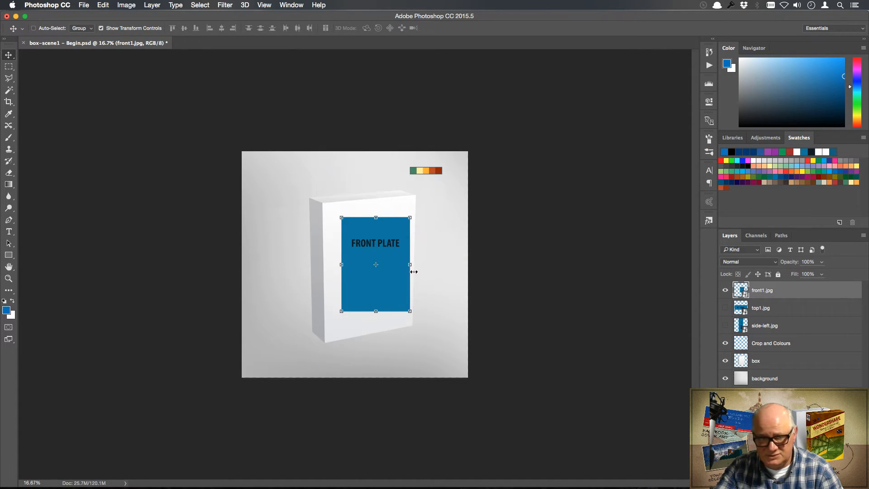
drag(396, 236, 390, 236)
Step: Show the rulers in pixels and place a horizontal guide at the upper-left corner of the box's front face
key(super+0)
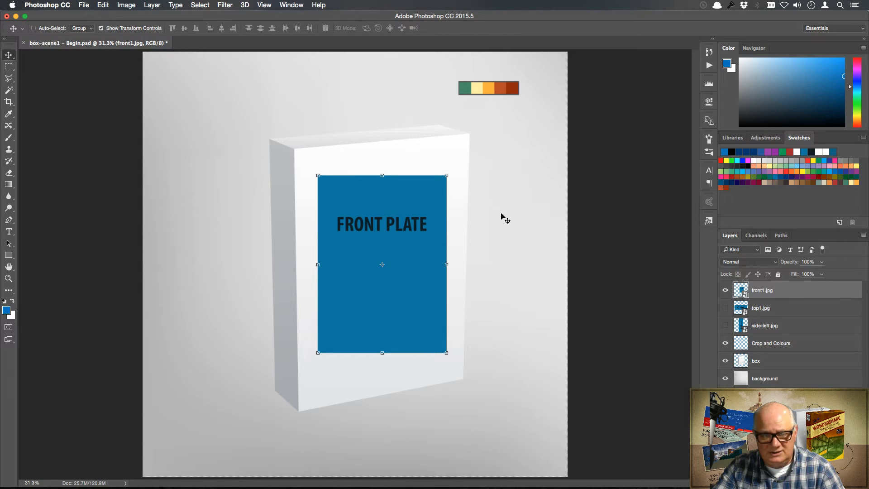
key(super)
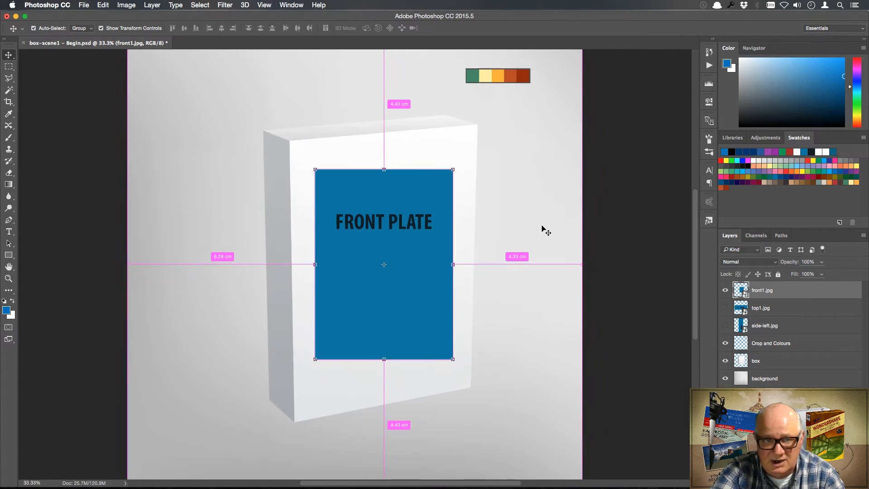
key(super+equal)
key(super+equal)
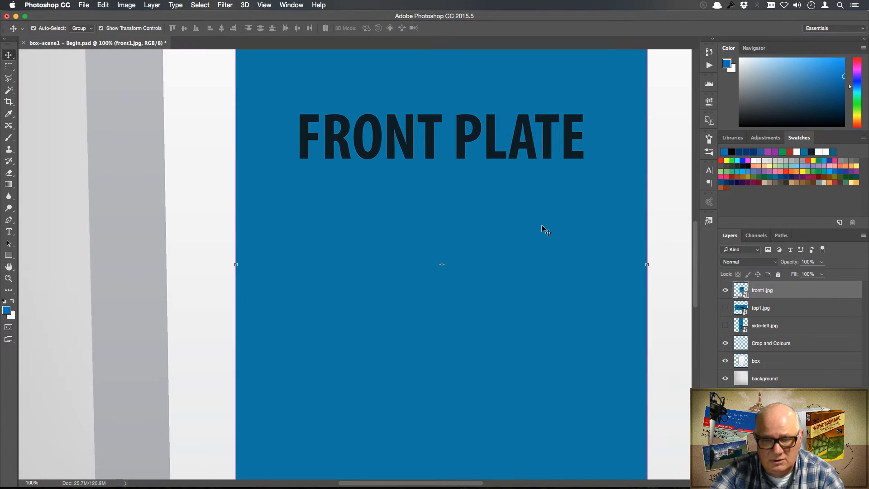
drag(457, 172, 330, 408)
click(264, 5)
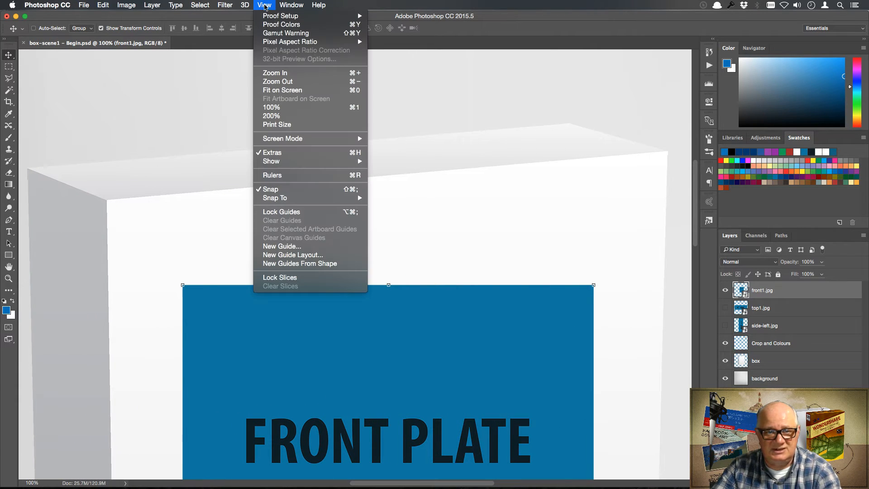
click(334, 175)
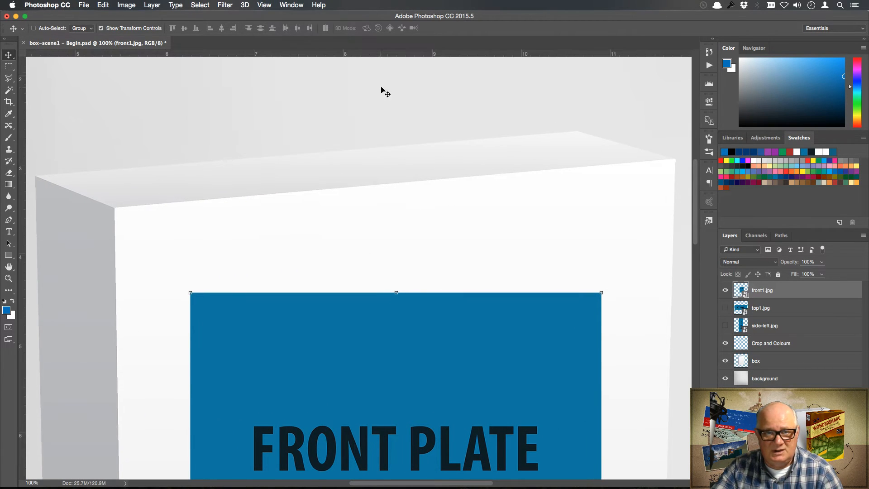
right_click(368, 56)
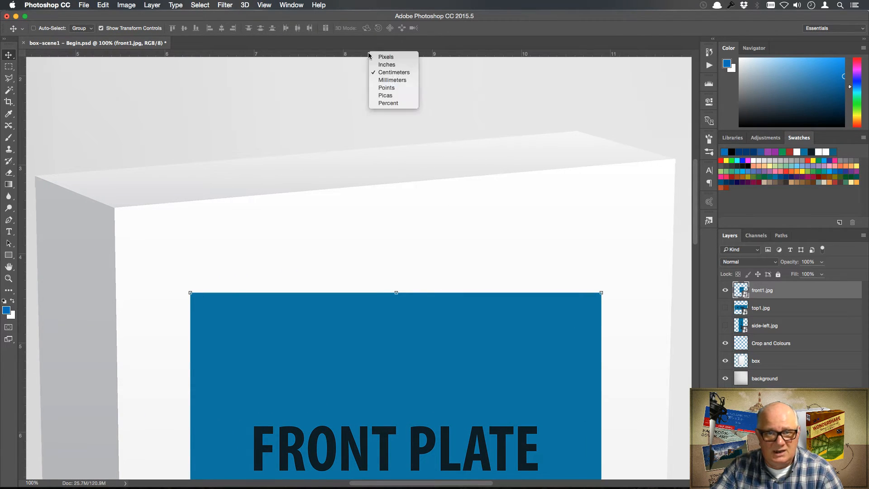
click(392, 57)
drag(387, 56, 372, 208)
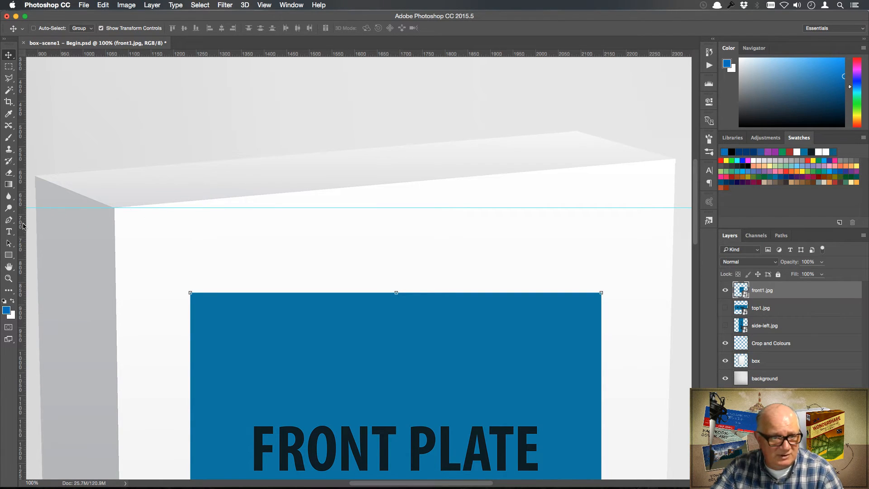
Step: Add vertical and horizontal guides through the remaining top corners of the box, covering the front face, side face and rear top corner
drag(23, 227, 114, 235)
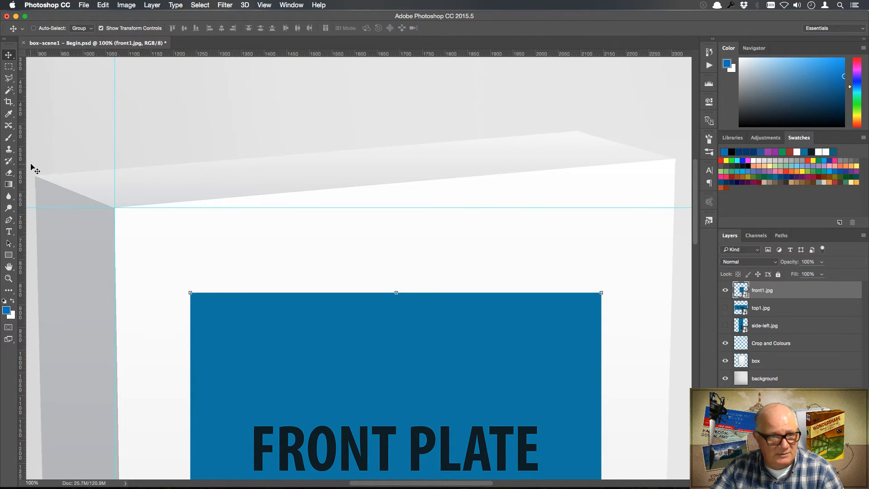
drag(22, 166, 35, 166)
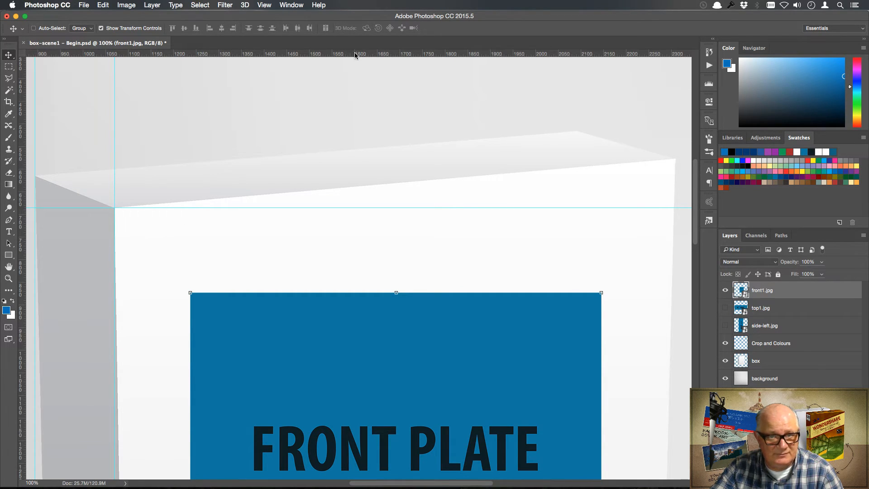
drag(355, 54, 353, 175)
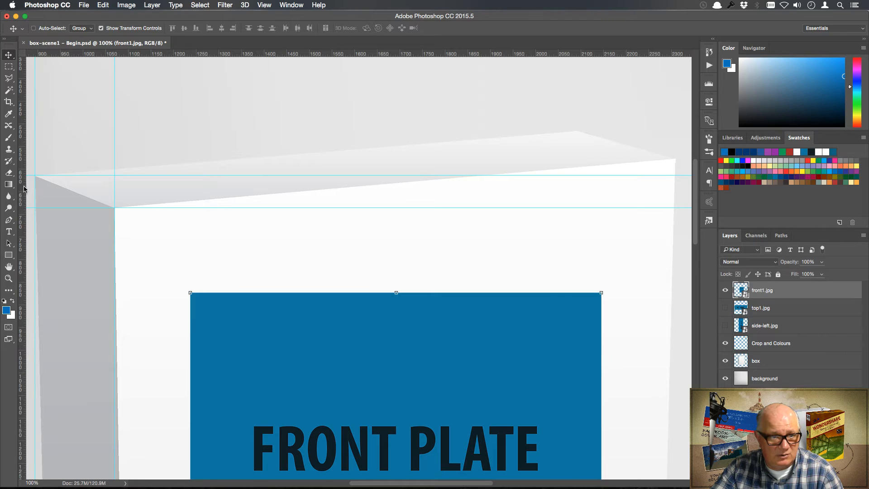
drag(24, 189, 575, 231)
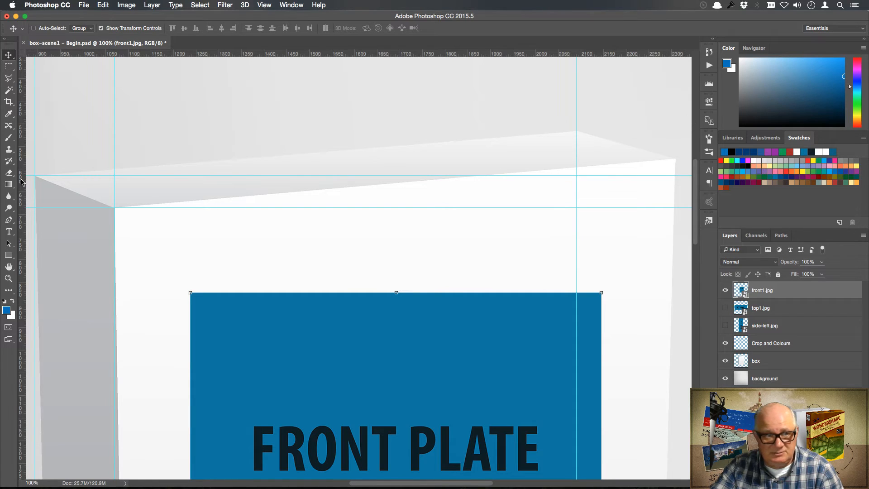
drag(21, 184, 674, 231)
drag(666, 55, 688, 159)
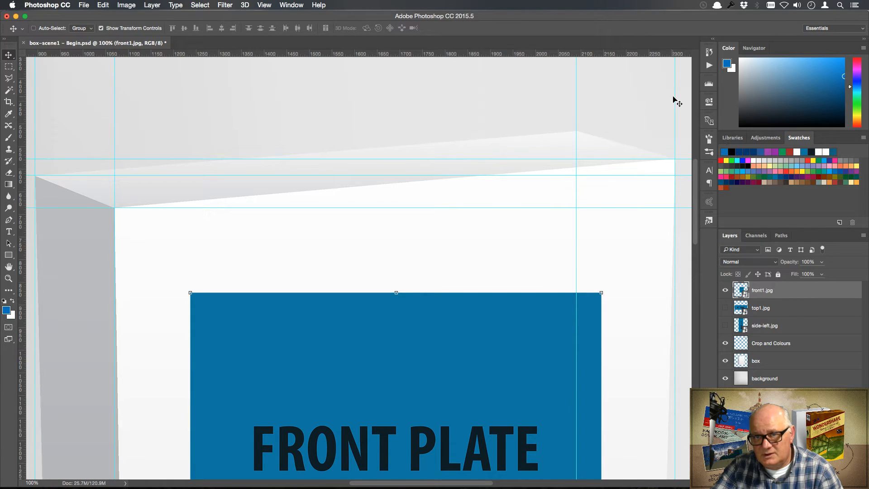
drag(646, 54, 646, 130)
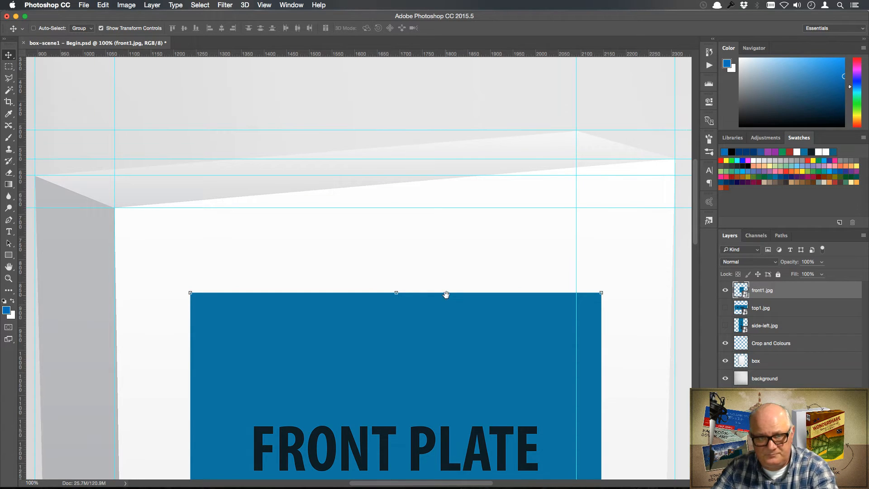
Step: Place horizontal and vertical guides at the front face's lower-left corner and at the side face's lower outer corner
drag(446, 295, 452, 77)
drag(391, 384, 402, 145)
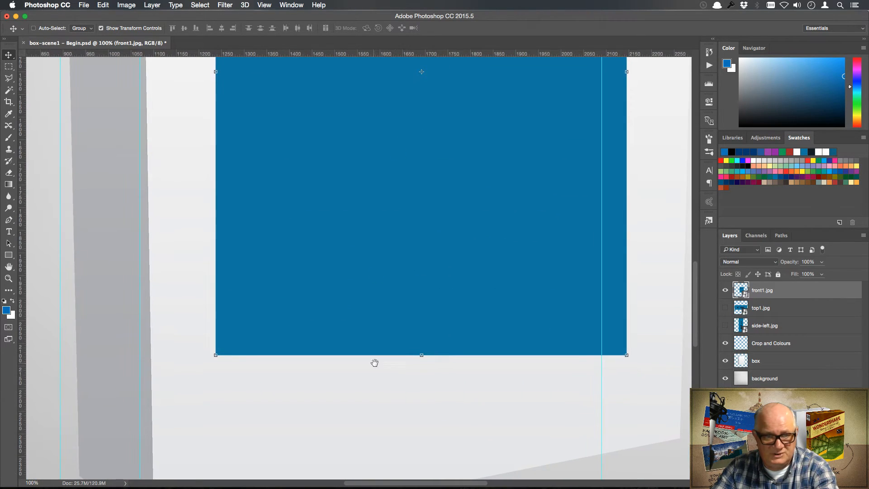
drag(375, 361, 394, 254)
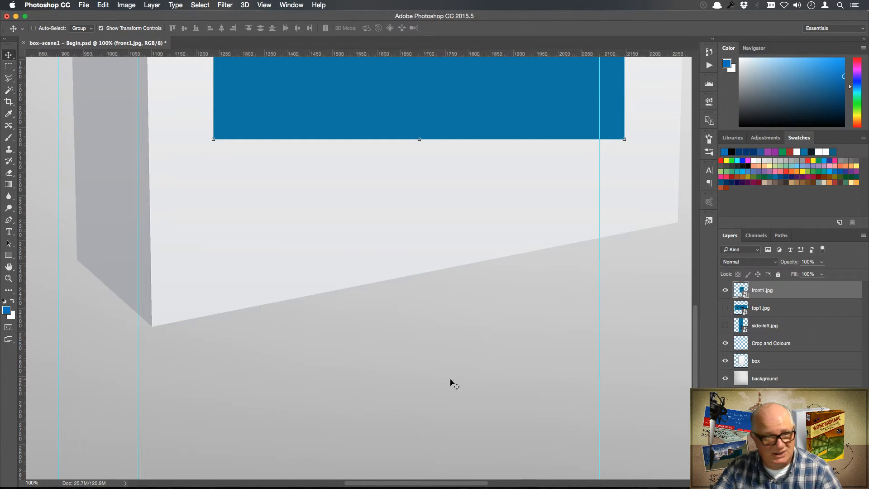
drag(252, 54, 243, 326)
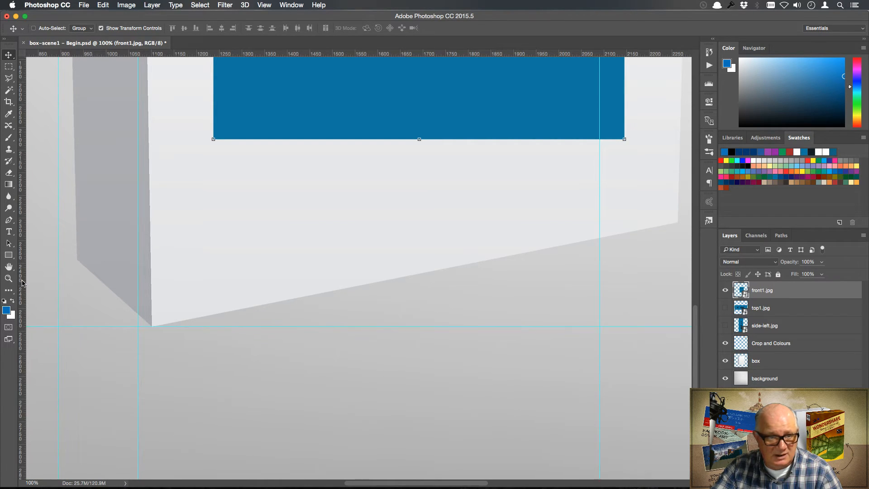
drag(24, 283, 152, 304)
drag(23, 199, 77, 223)
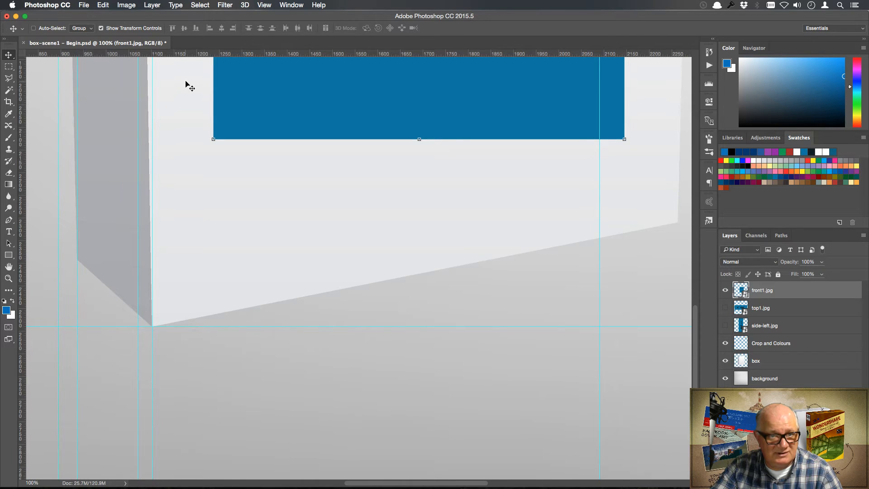
drag(188, 244, 189, 261)
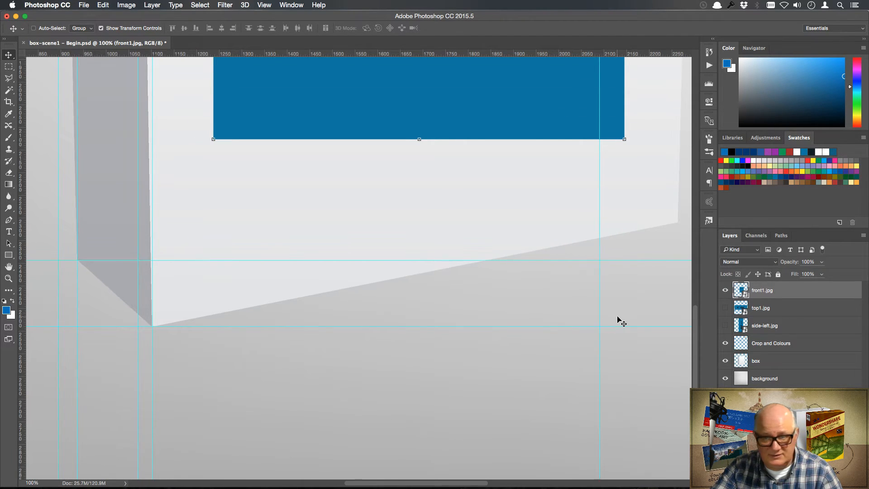
Step: Place a horizontal and a vertical guide at the lower-right corner of the box's front face
drag(593, 210, 463, 274)
drag(626, 56, 612, 297)
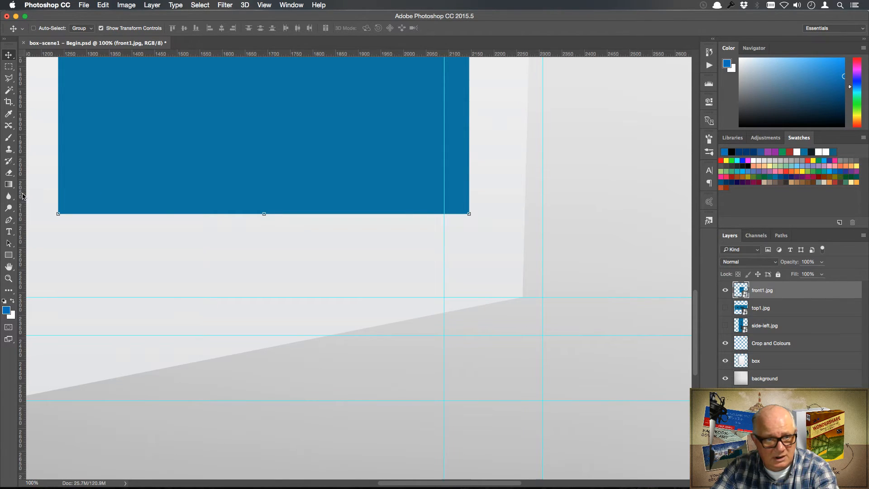
drag(22, 195, 523, 219)
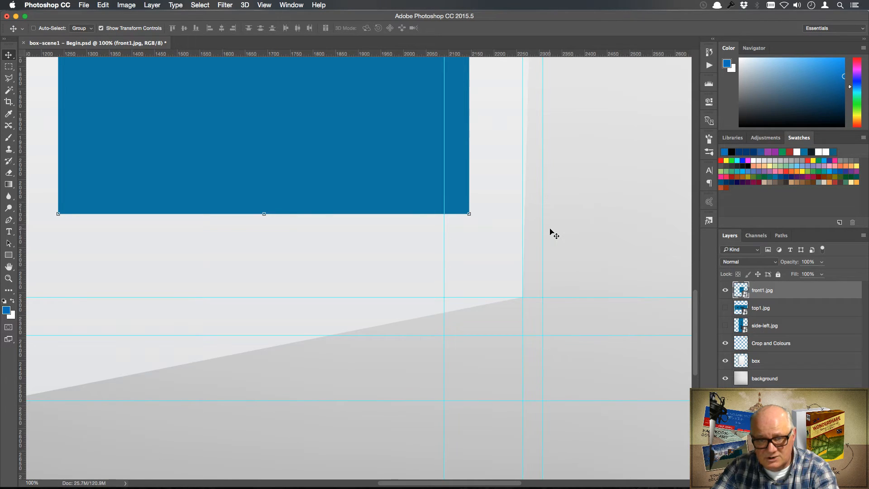
Step: Start a Distort transform on the front1.jpg plate and fit its two upper corners to the front face's top corners
key(super+0)
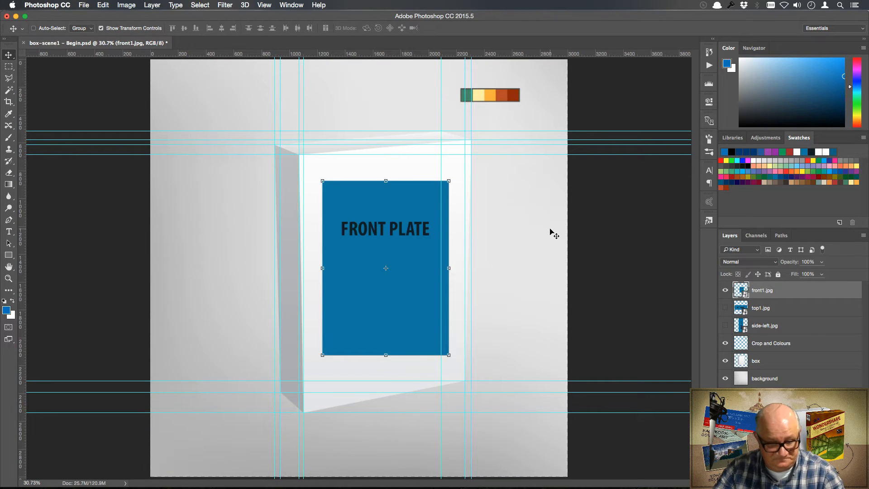
scroll(349, 169, up, 3)
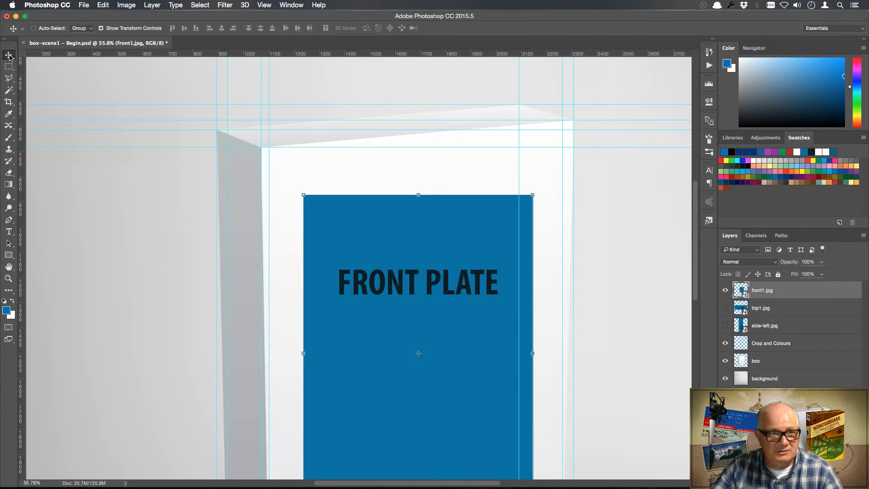
drag(425, 287, 419, 275)
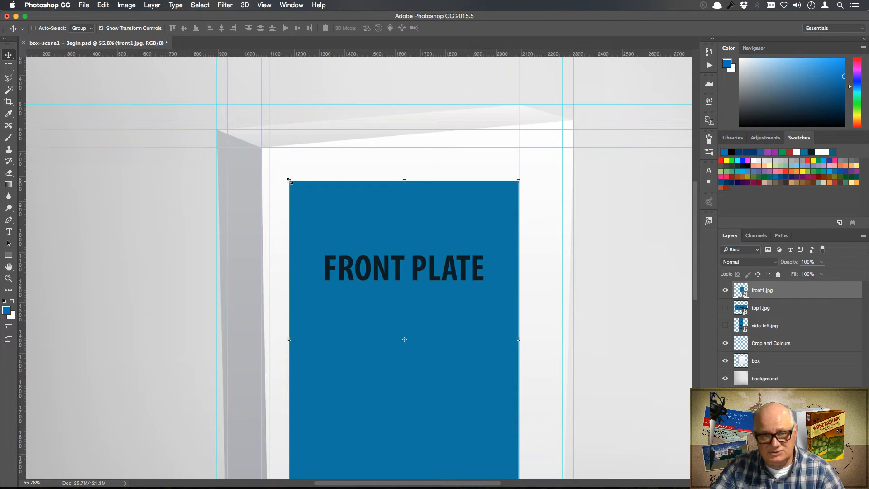
click(288, 180)
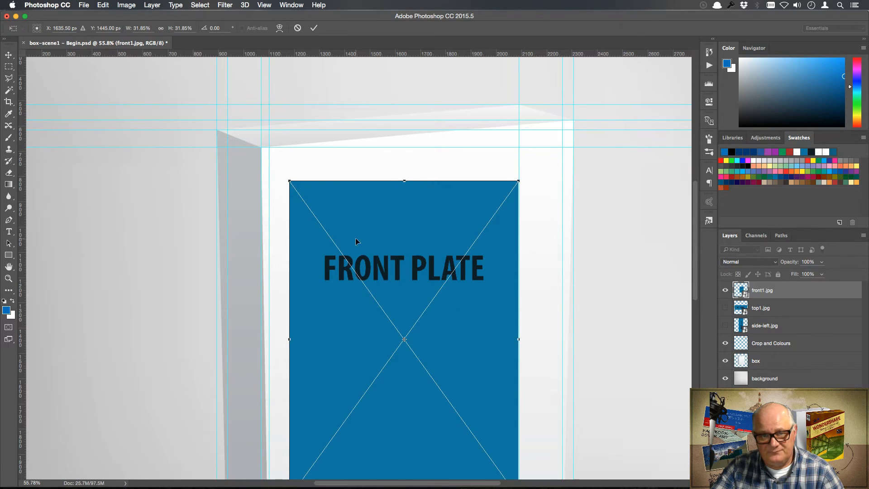
right_click(341, 209)
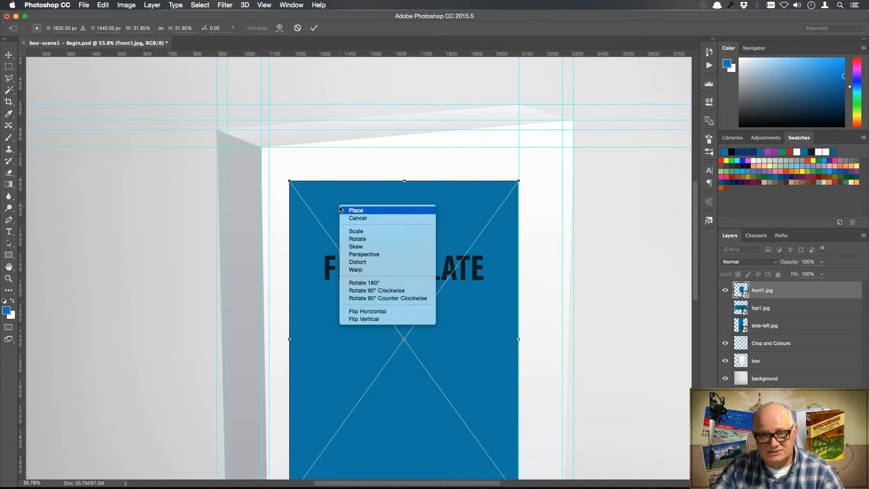
click(370, 262)
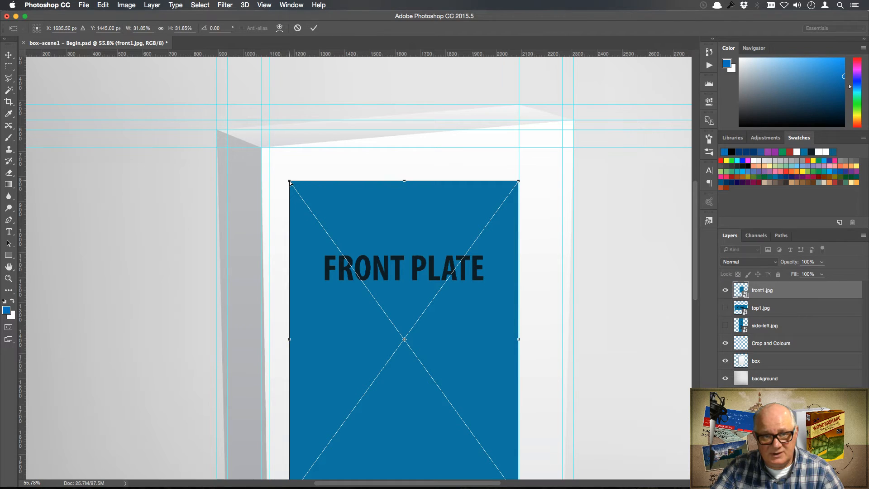
drag(290, 182, 265, 151)
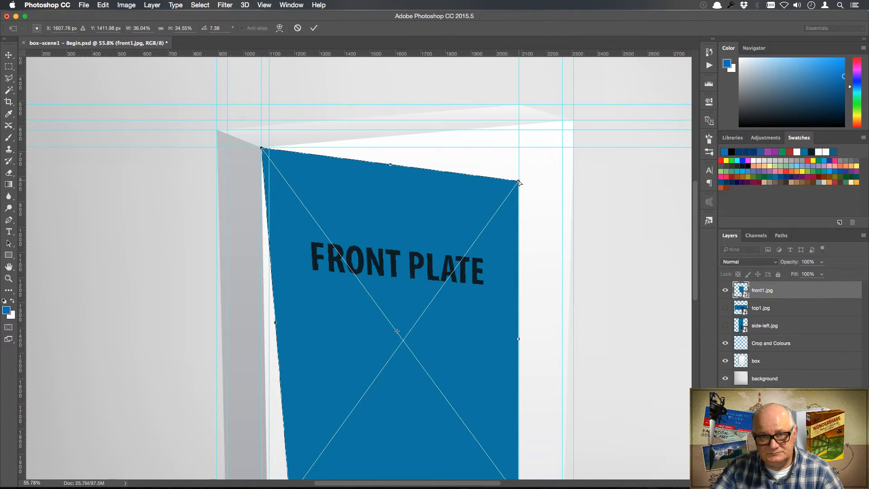
drag(520, 182, 575, 122)
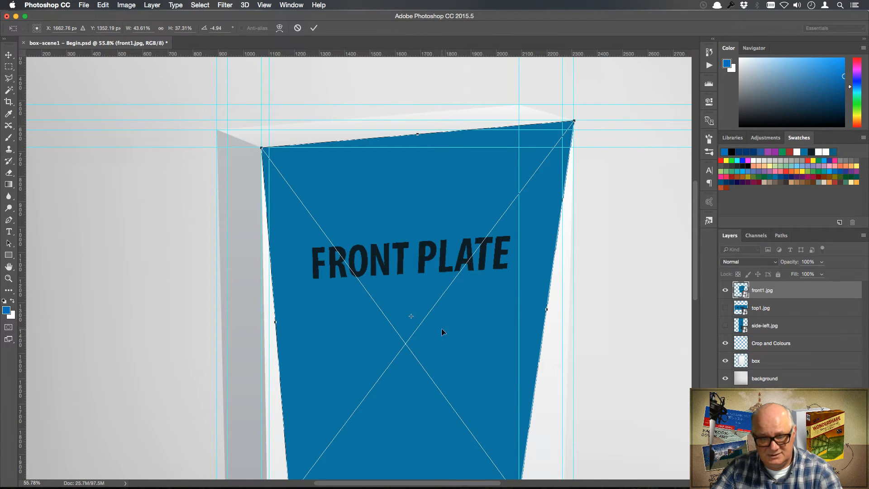
Step: Fit the front plate's two lower corners to the front face's bottom corners and apply the distortion
drag(383, 314, 441, 162)
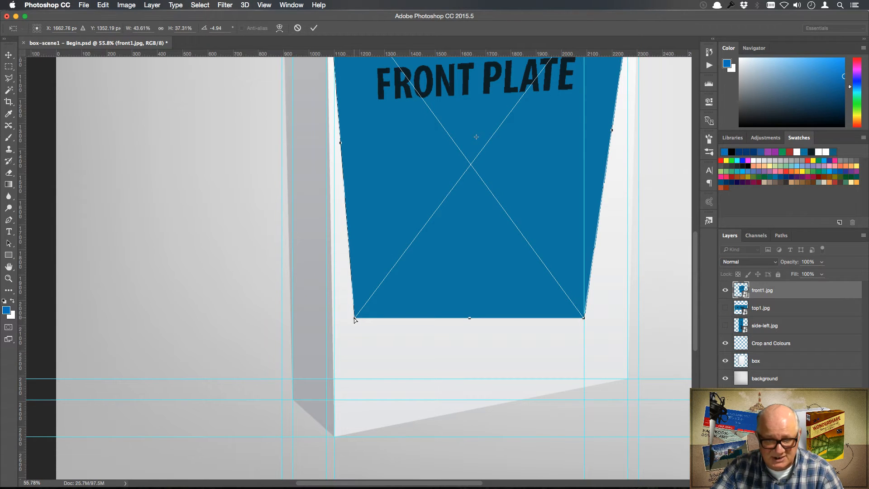
drag(355, 319, 336, 436)
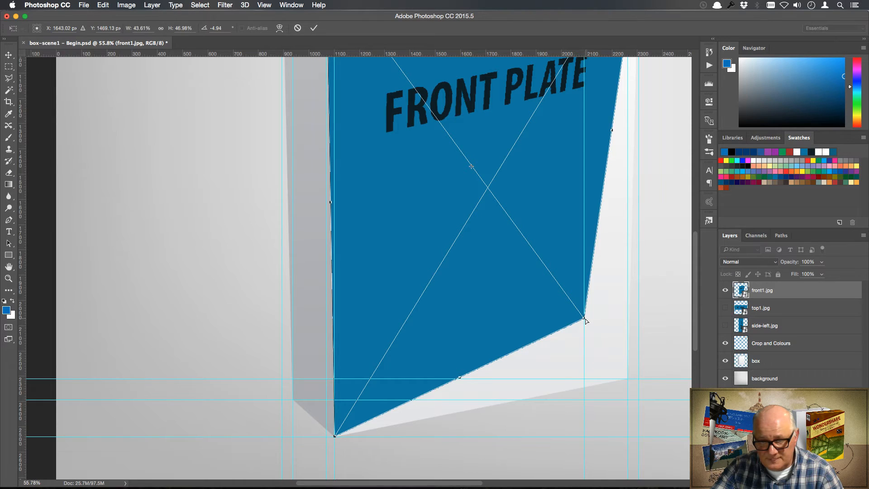
drag(584, 319, 629, 381)
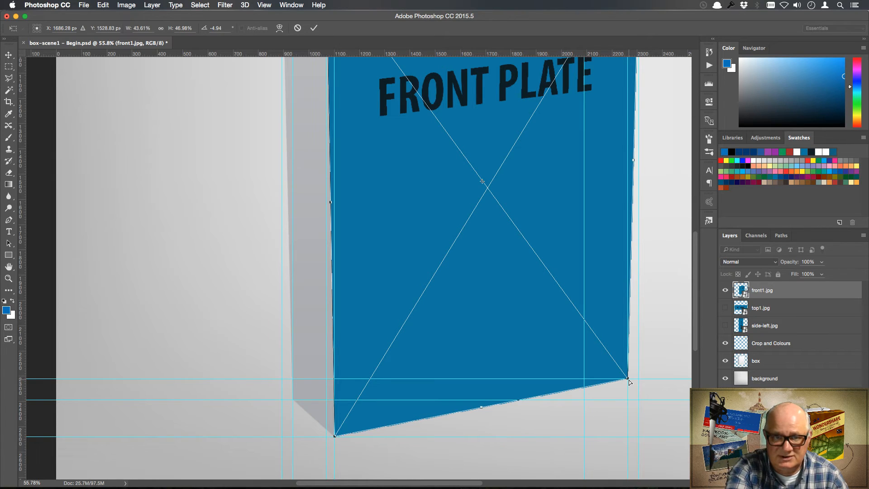
key(Return)
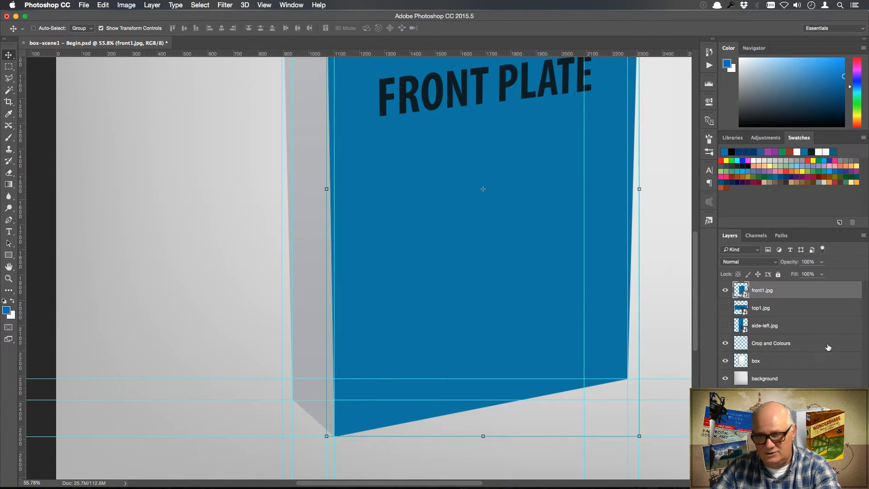
Step: Show the top1.jpg layer, scale the top plate down to about 30%, and place it just above the box
key(super+0)
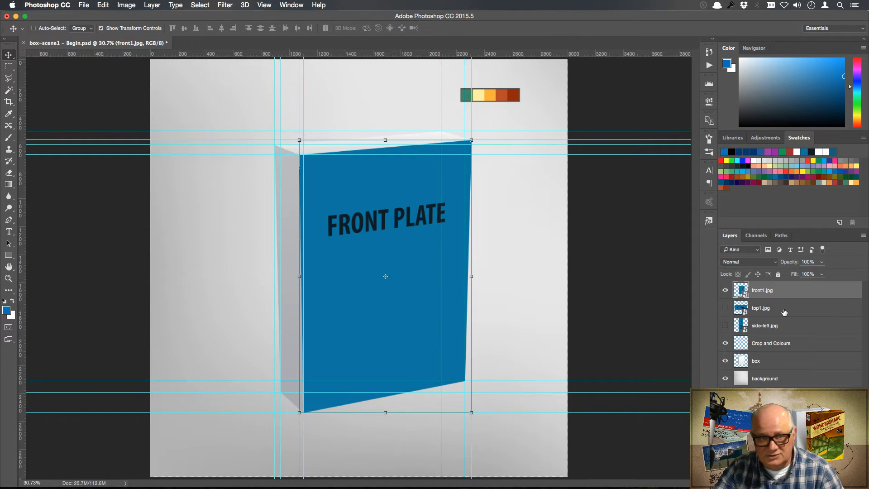
click(784, 313)
click(726, 308)
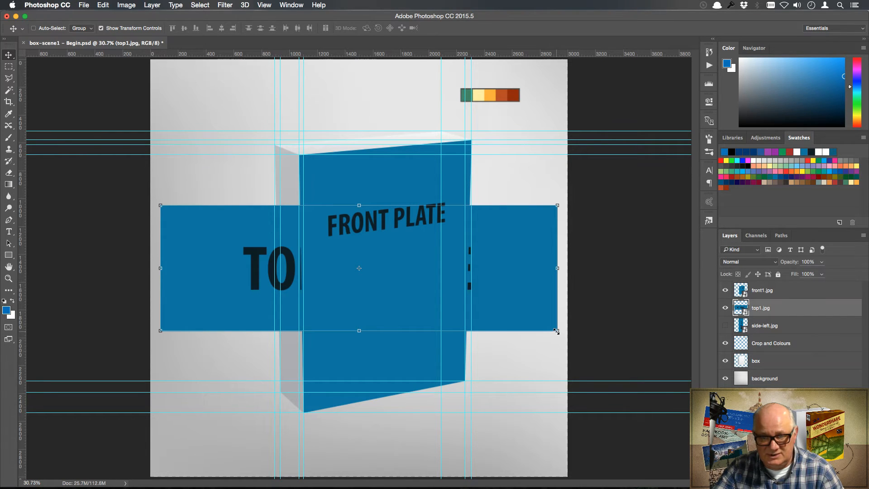
drag(557, 331, 462, 291)
drag(417, 273, 427, 145)
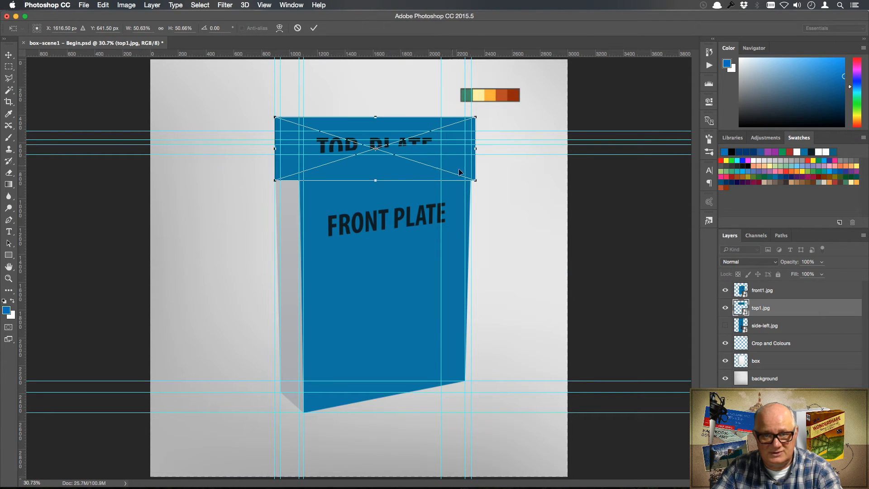
drag(475, 181, 393, 154)
drag(385, 123, 427, 94)
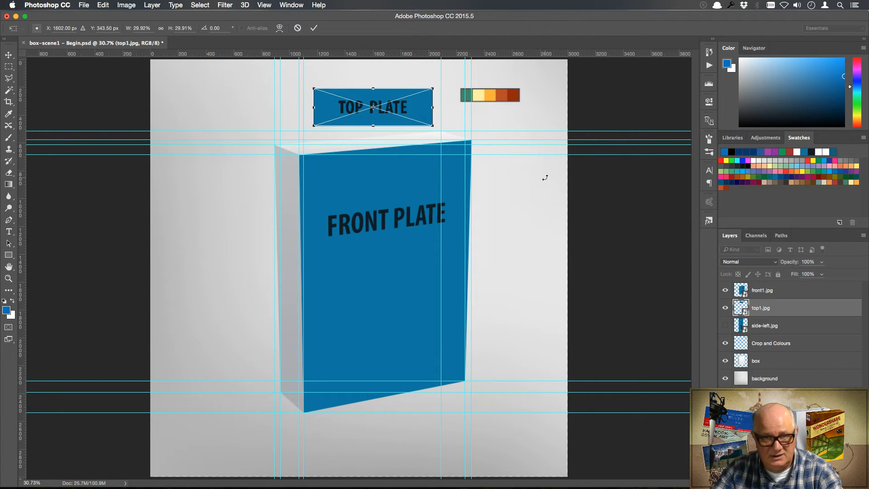
click(313, 28)
Step: Show the side-left.jpg layer, scale the side plate down to about 37%, and place it beside the box's left side
click(725, 326)
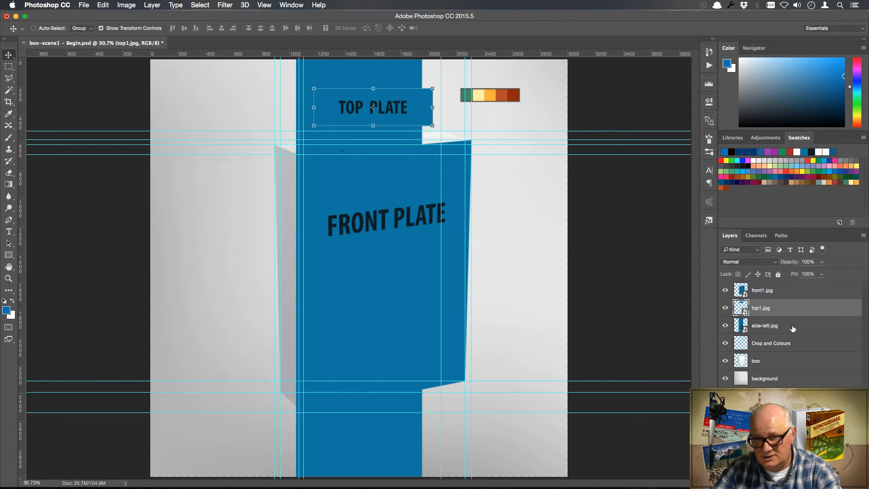
click(793, 326)
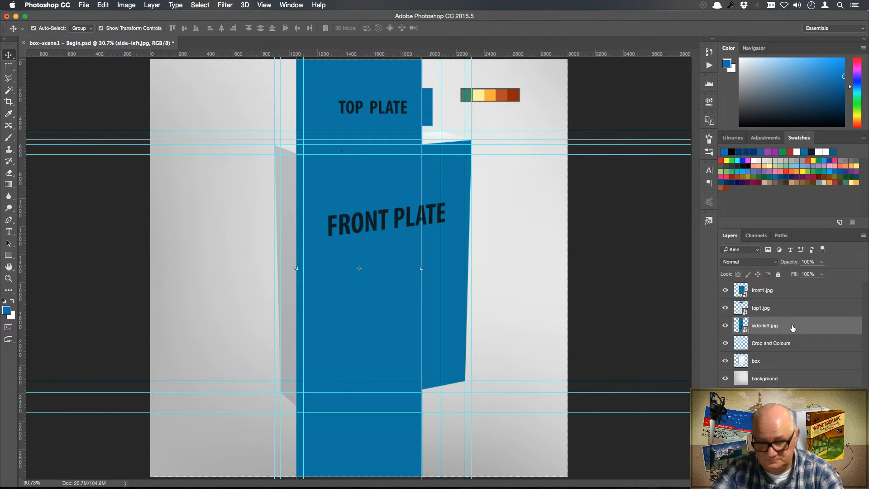
key(super+0)
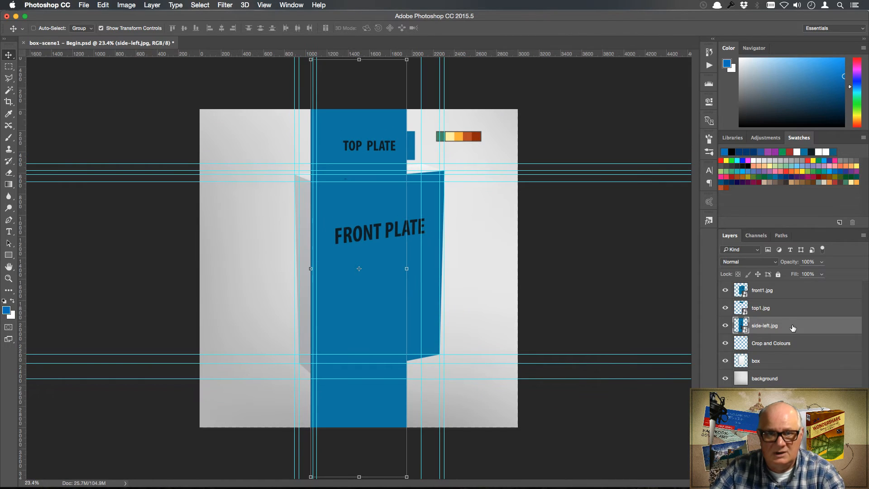
drag(409, 59, 335, 186)
drag(357, 214, 269, 222)
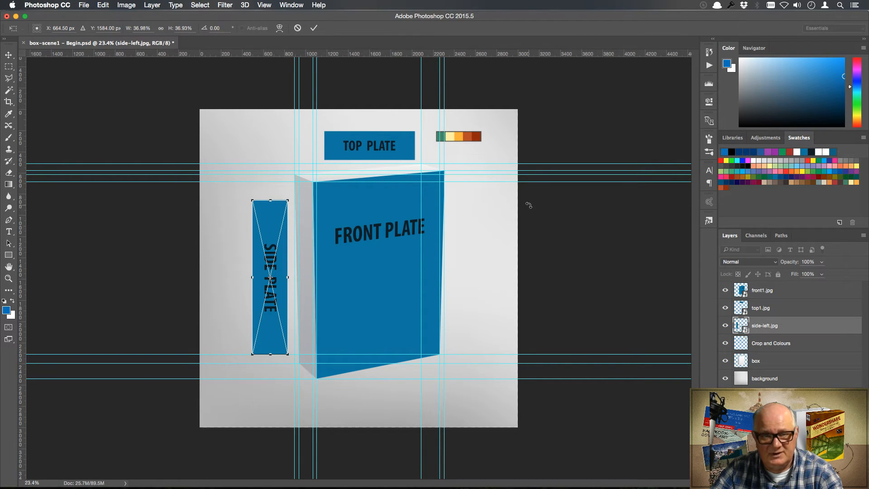
key(Return)
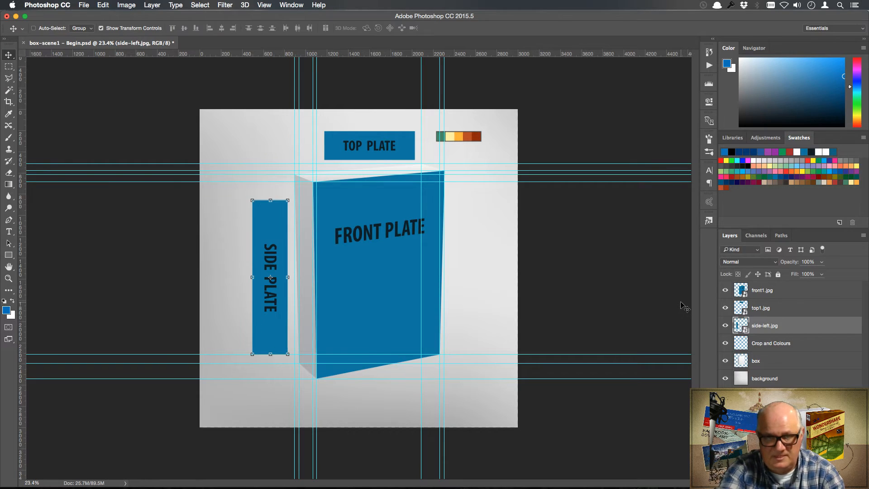
key(super+equal)
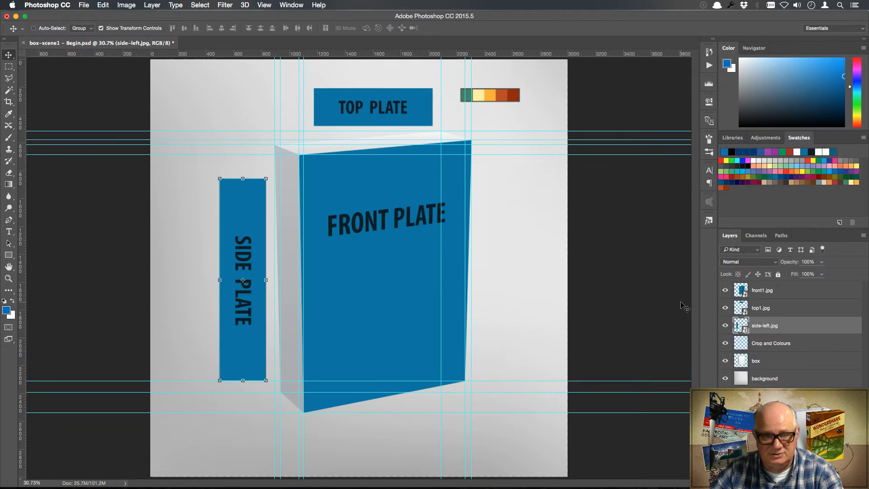
Step: Start a Distort transform on the top1.jpg plate and fit its two left corners to the left corners of the box's top face
key(z)
drag(373, 156, 420, 191)
key(v)
drag(397, 111, 413, 265)
click(795, 312)
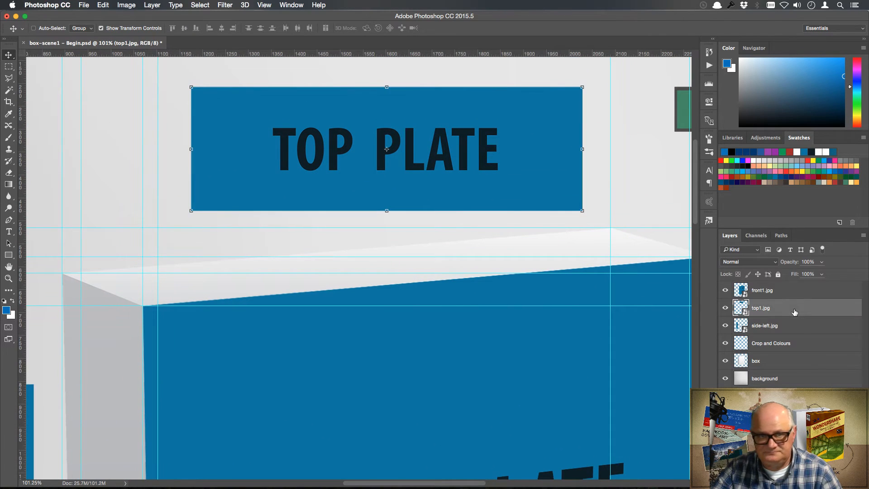
click(191, 210)
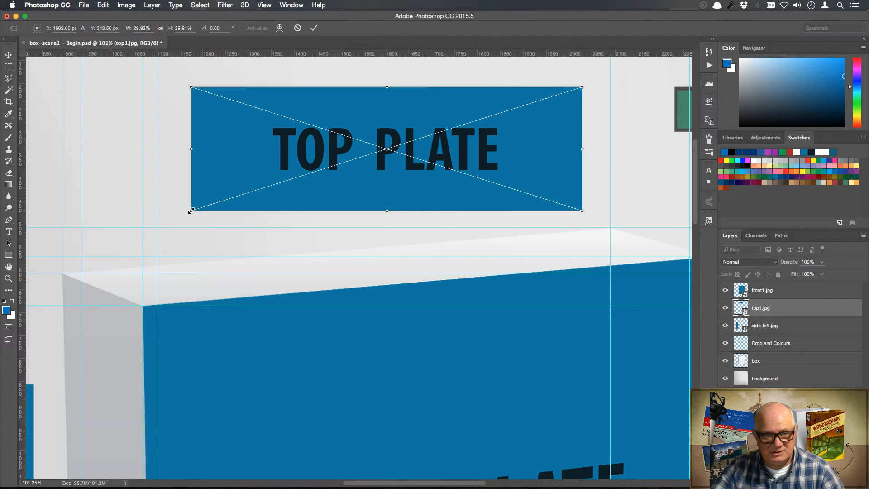
right_click(287, 148)
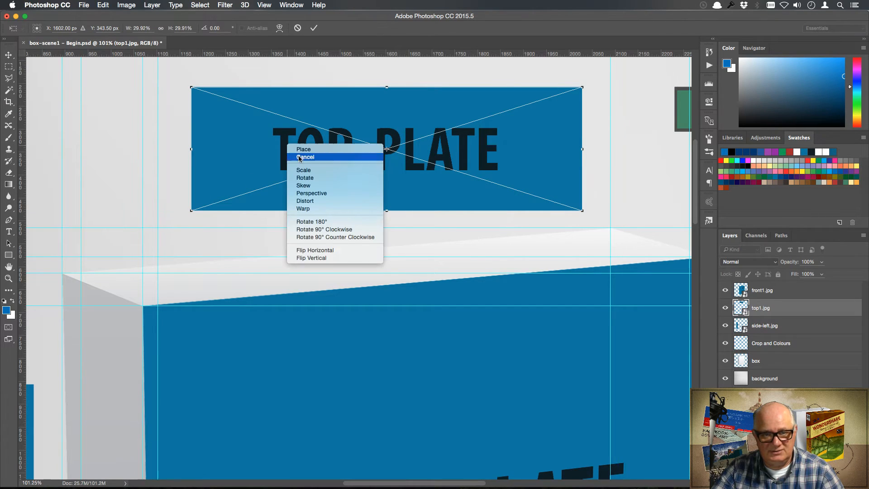
click(329, 200)
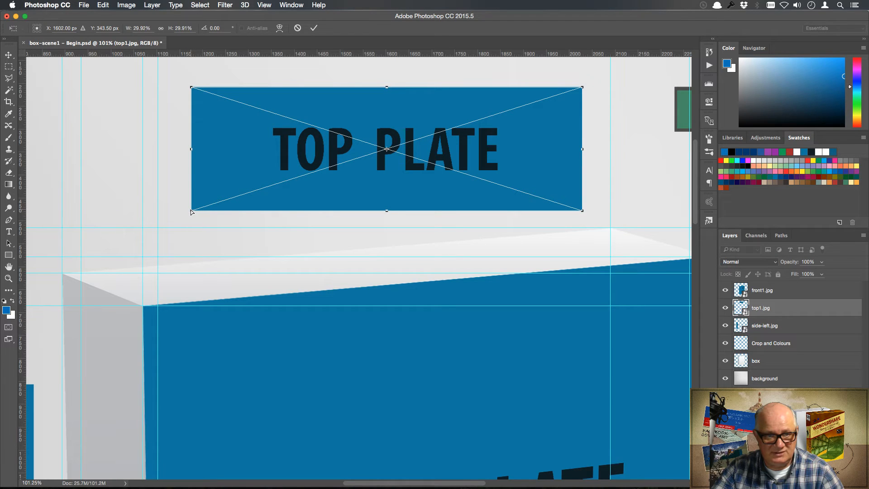
drag(191, 211, 143, 305)
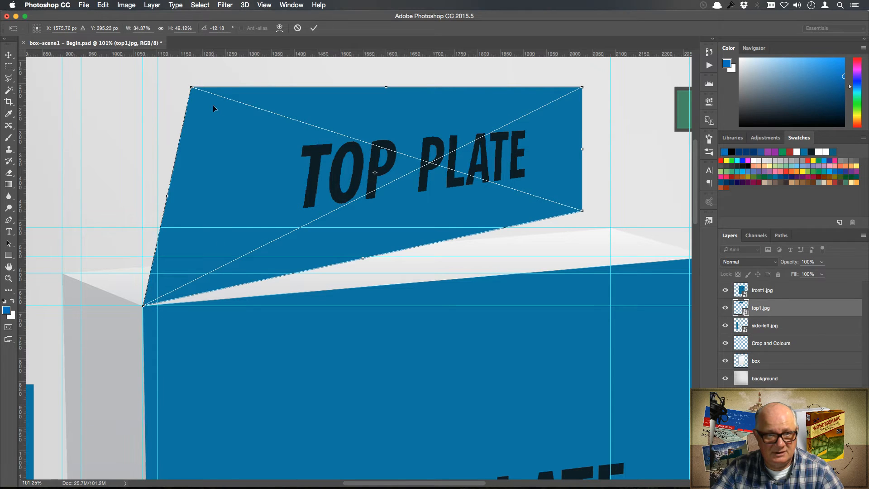
drag(192, 89, 63, 273)
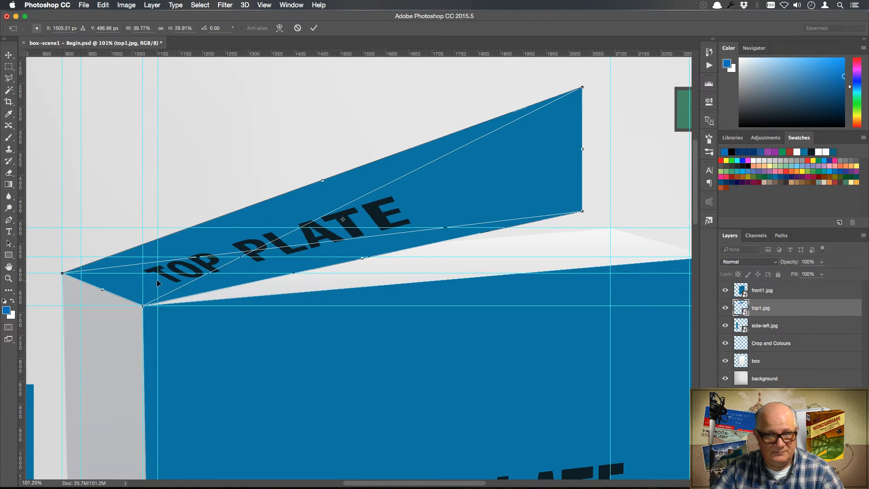
Step: Fit the top plate's two right corners to the right corners of the box's top face and apply the distortion
drag(482, 150, 235, 205)
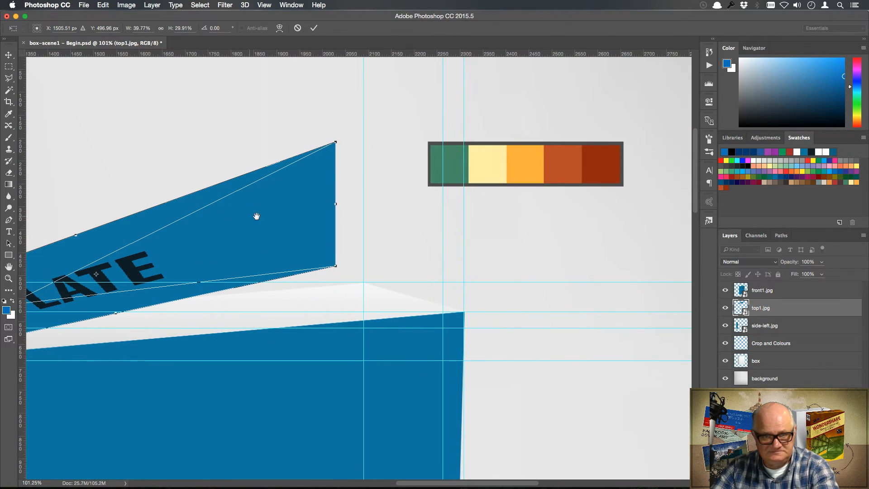
drag(337, 267, 463, 312)
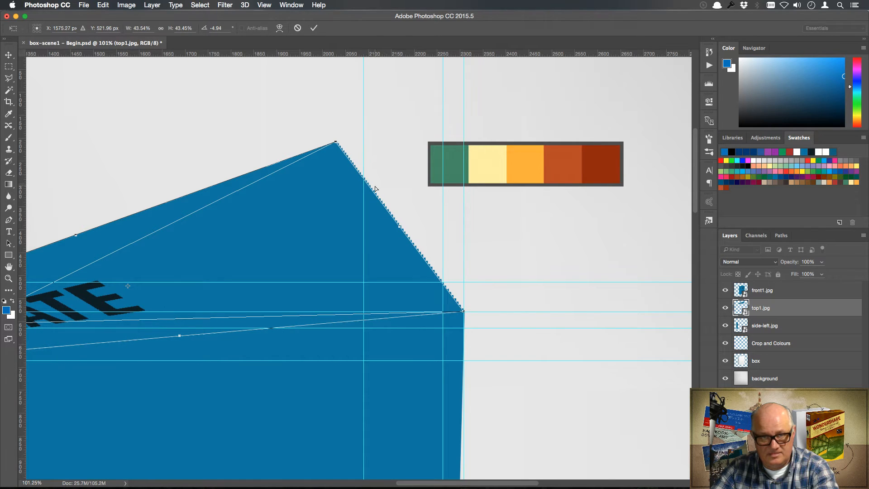
drag(336, 144, 366, 286)
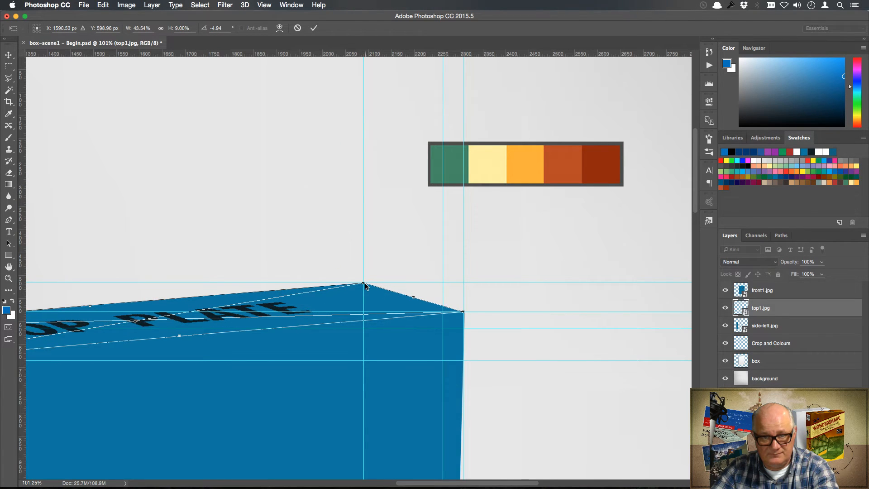
key(Return)
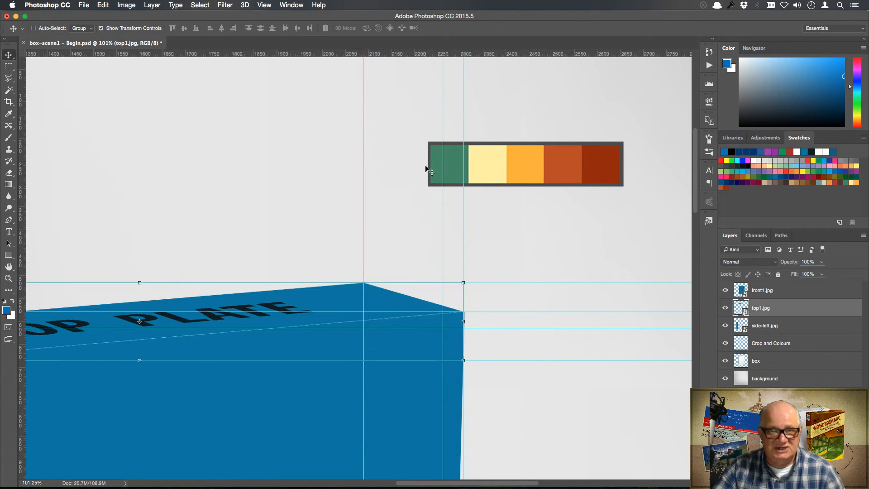
click(264, 5)
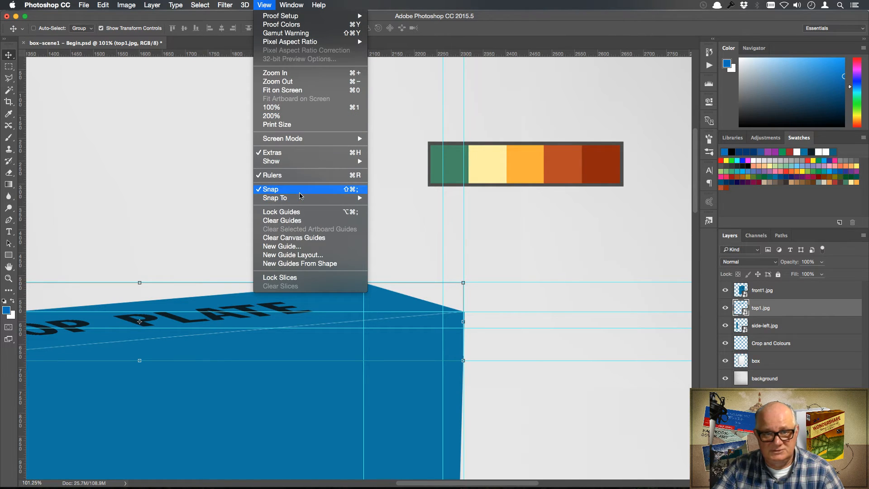
mouse_move(303, 202)
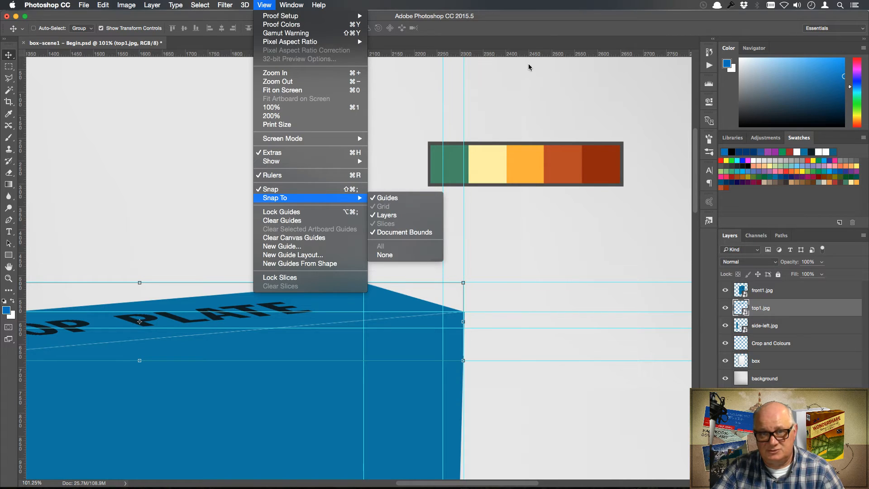
click(538, 32)
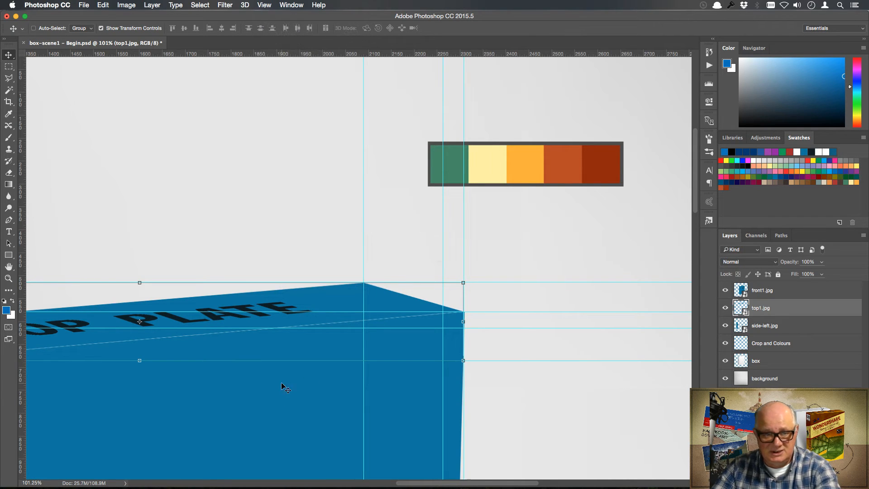
Step: Start a Distort transform on the side-left.jpg plate and fit its two upper corners to the top corners of the box's side face
drag(225, 368, 473, 161)
drag(329, 292, 483, 214)
drag(380, 236, 377, 324)
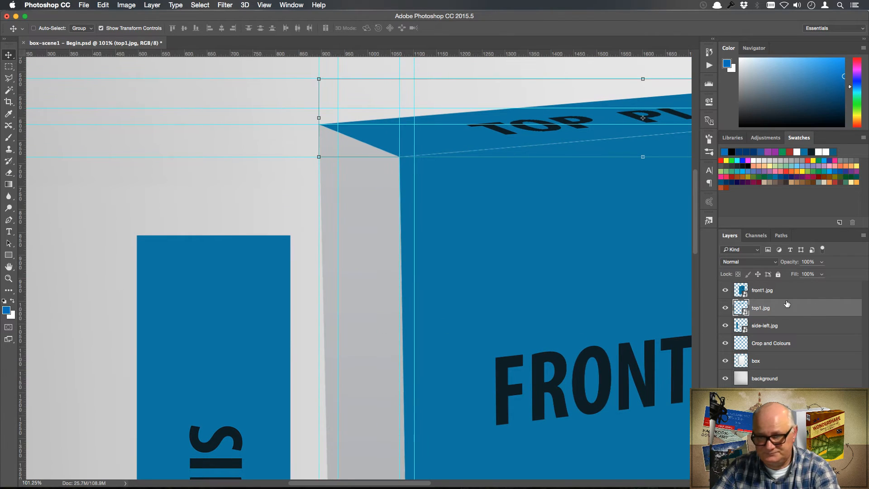
click(776, 326)
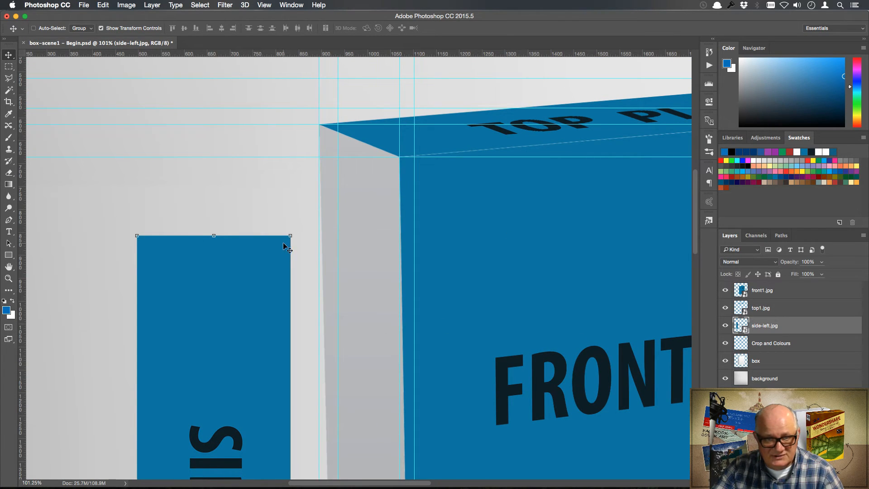
drag(290, 235, 291, 235)
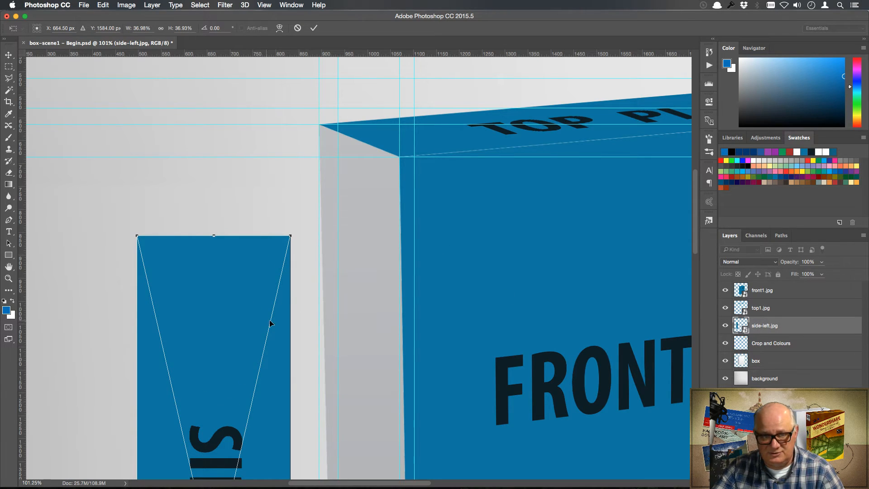
right_click(262, 272)
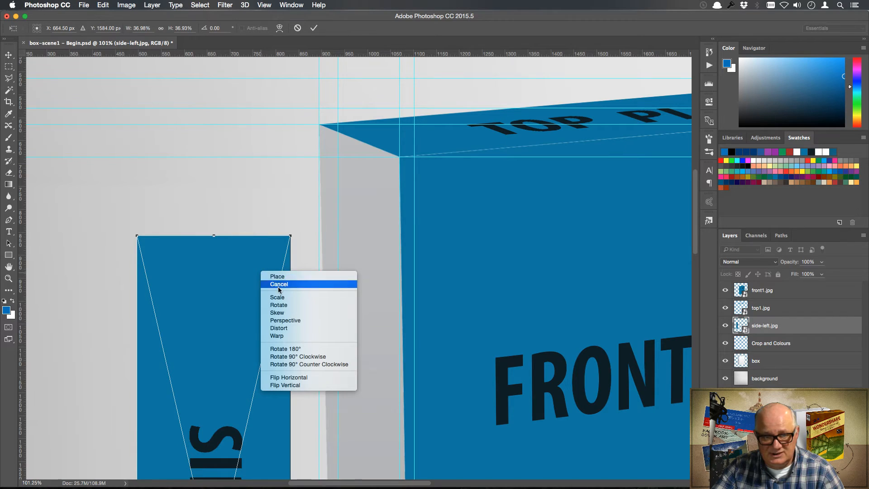
click(292, 328)
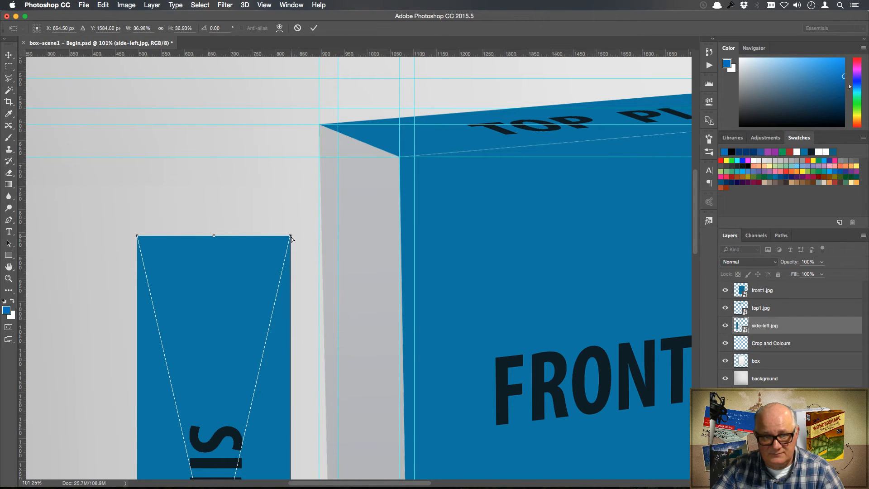
drag(291, 236, 399, 157)
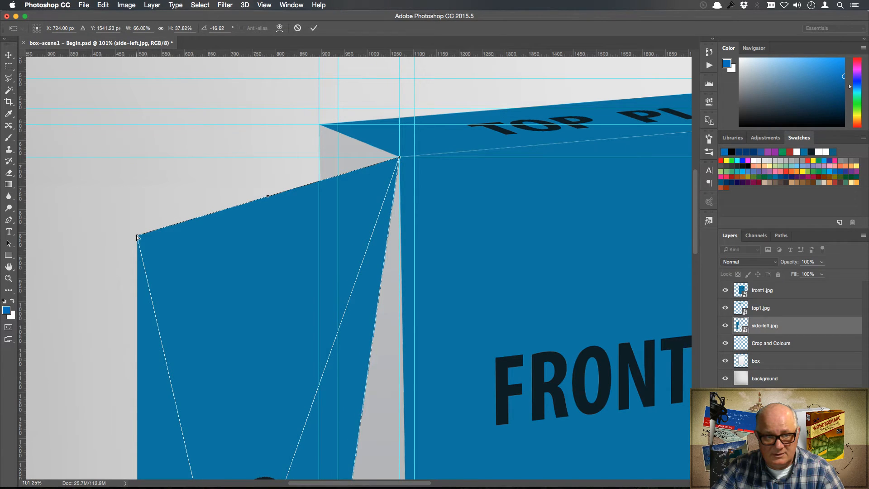
drag(137, 237, 319, 126)
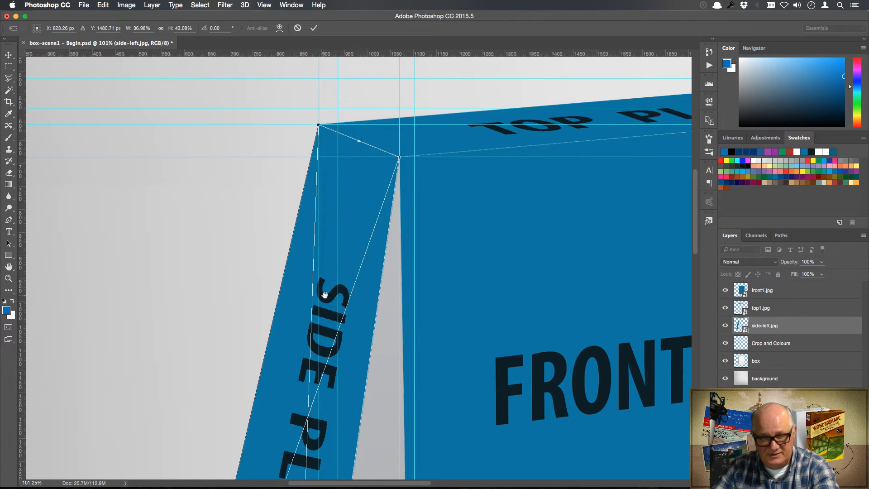
Step: Fit the side plate's two lower corners to the bottom corners of the box's side face and apply the distortion
scroll(314, 117, down, 5)
scroll(314, 118, down, 7)
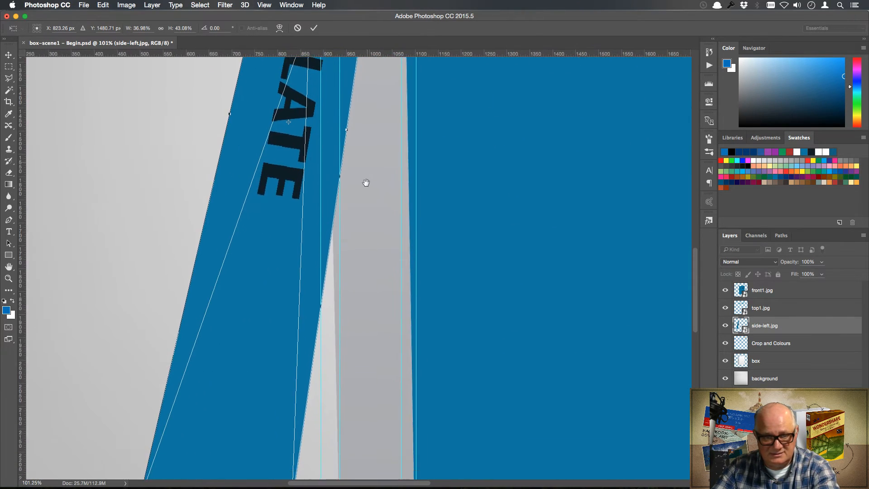
scroll(388, 338, down, 5)
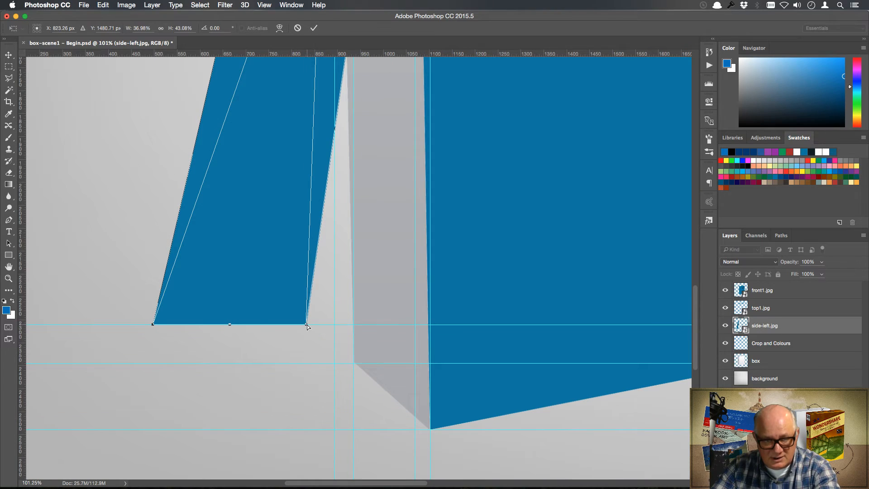
drag(306, 325, 430, 429)
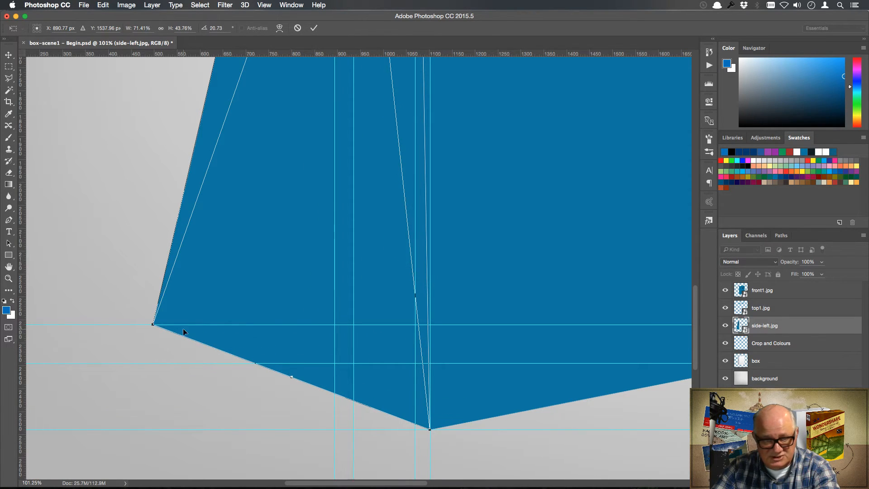
drag(153, 324, 354, 363)
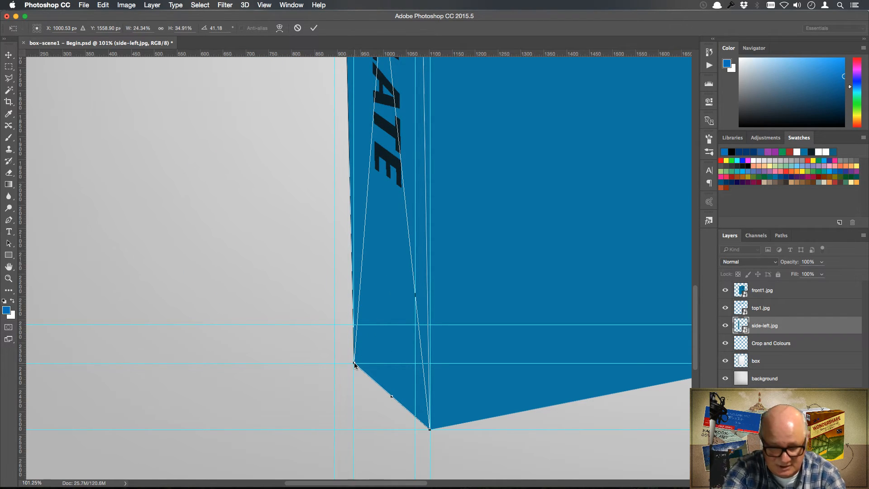
key(Return)
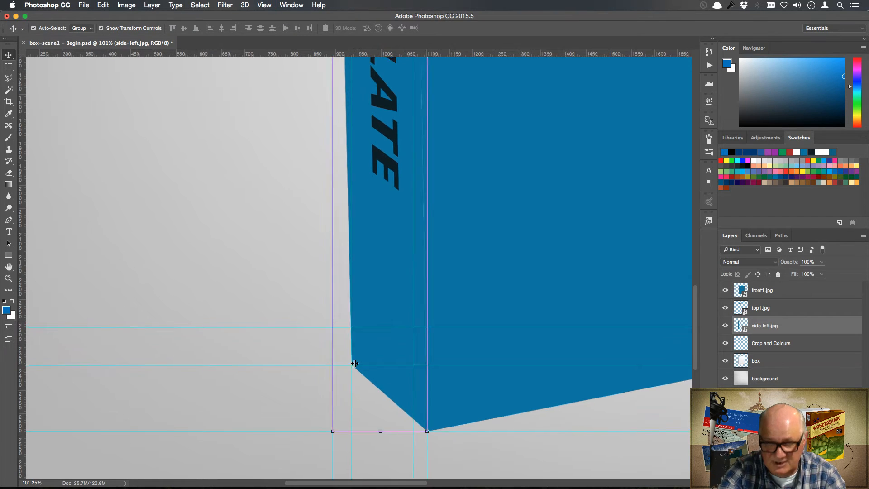
Step: Clear all guides from the box scene and deselect the side-left.jpg layer
key(super+0)
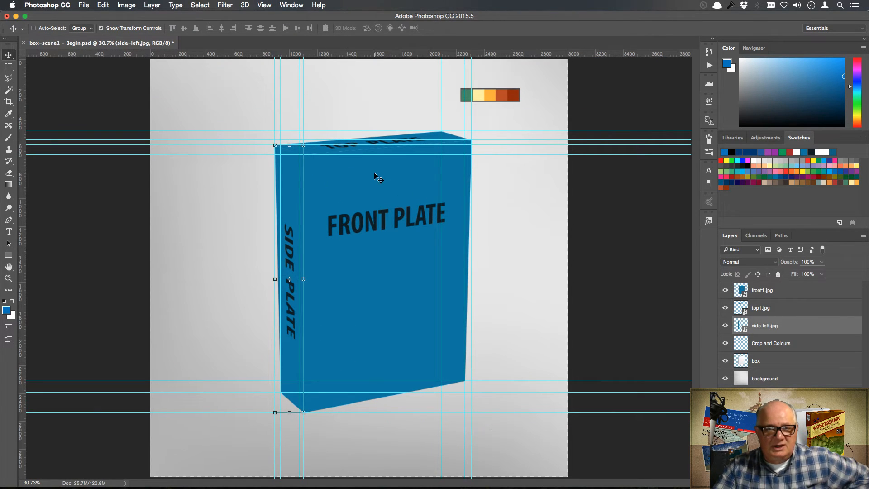
click(265, 5)
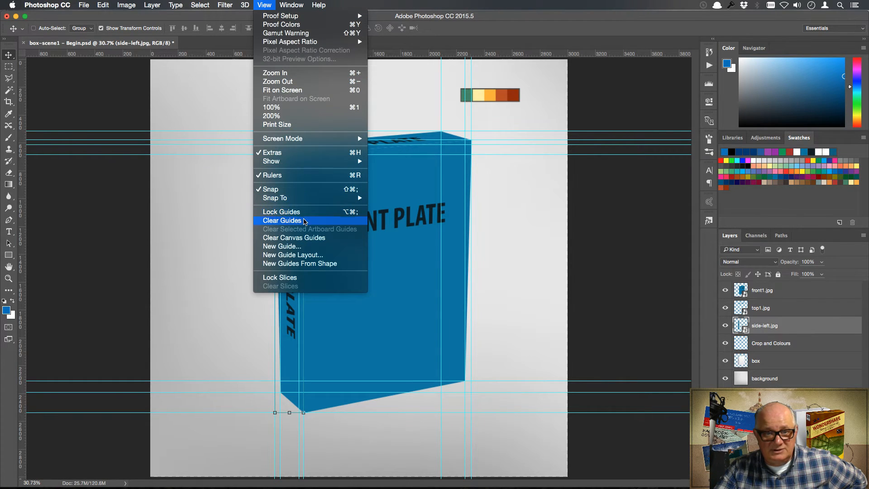
click(303, 221)
click(764, 397)
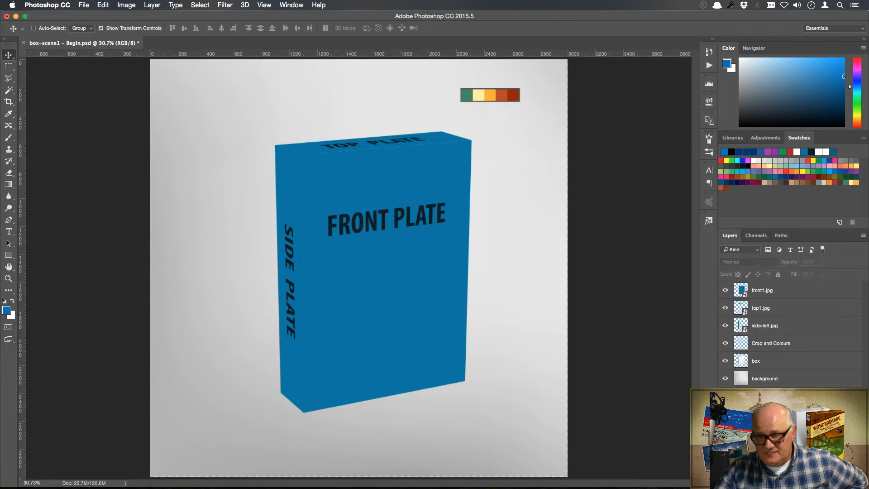
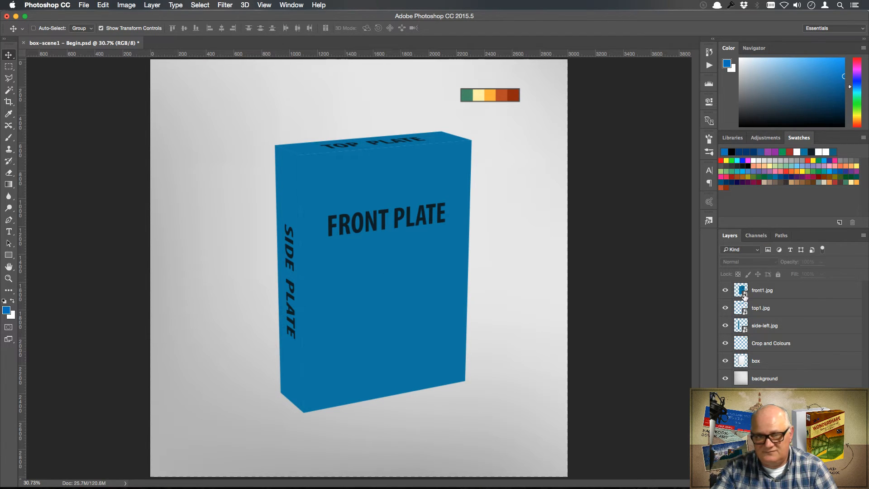
Step: Open the contents of the front1.jpg smart object and fill its plate with the pale yellow swatch
double_click(744, 295)
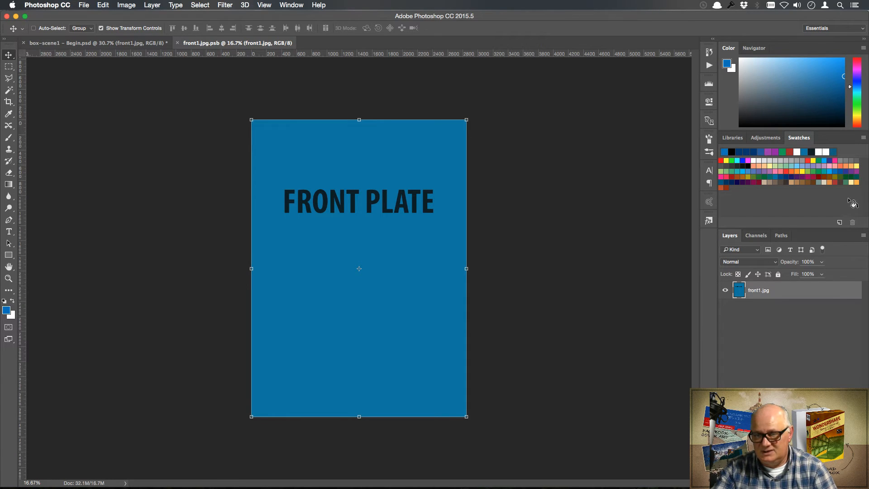
click(853, 181)
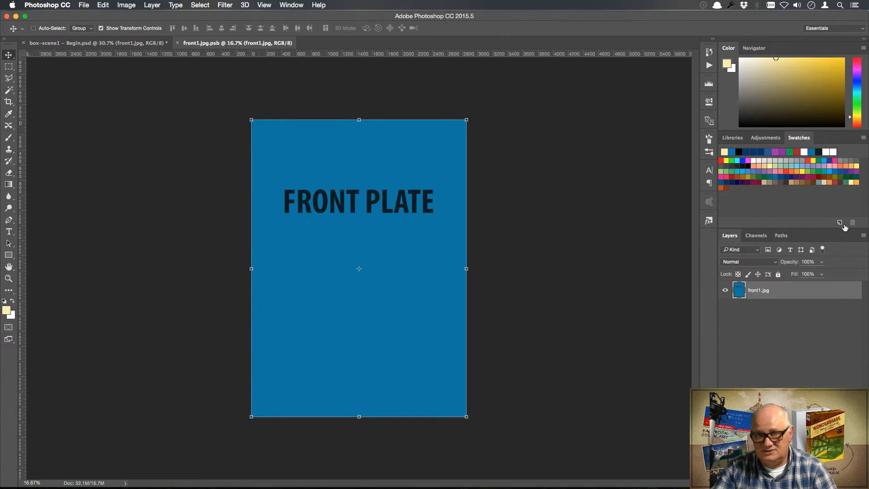
key(alt+BackSpace)
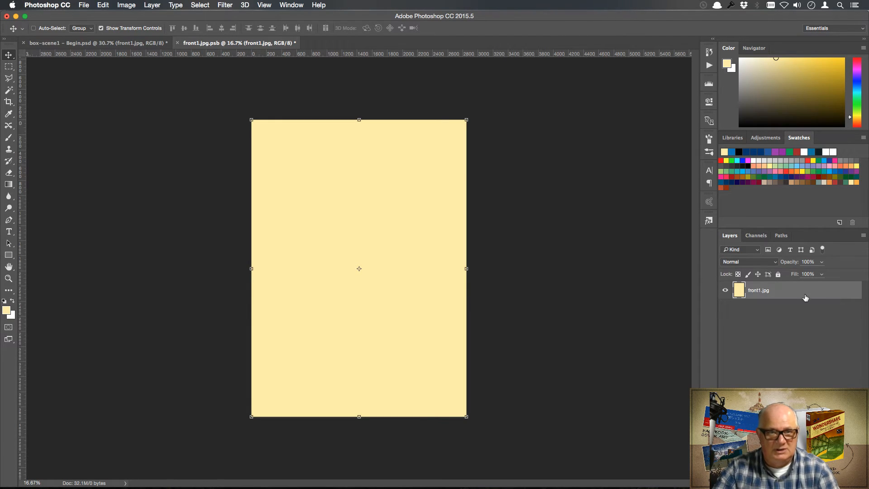
Step: Check the front plate in the box scene, return to front1.jpg.psb, and save its recoloured contents
click(135, 43)
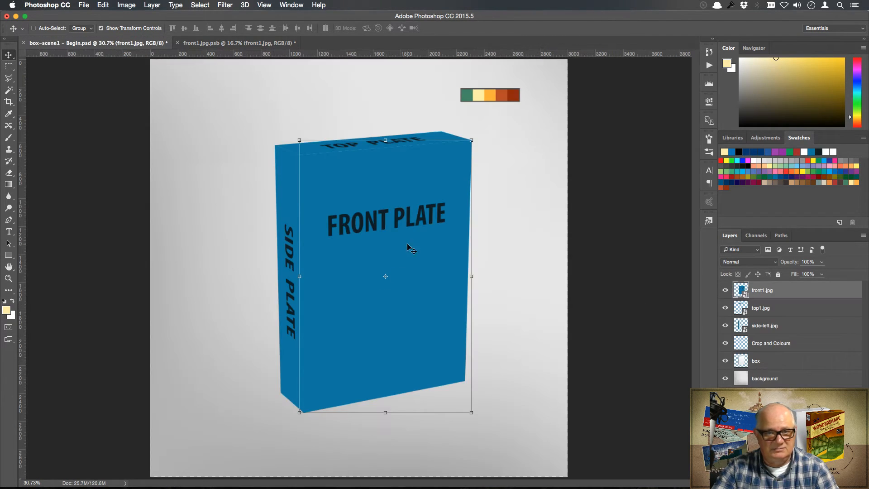
click(257, 43)
click(85, 5)
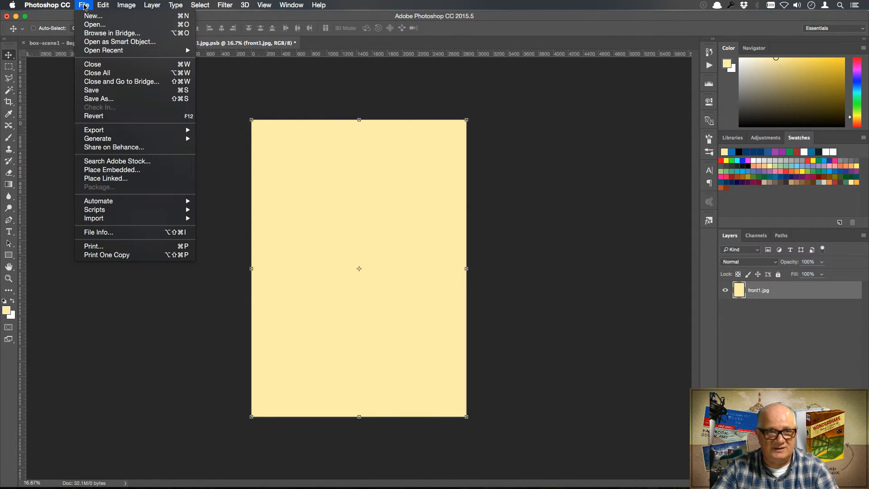
click(93, 90)
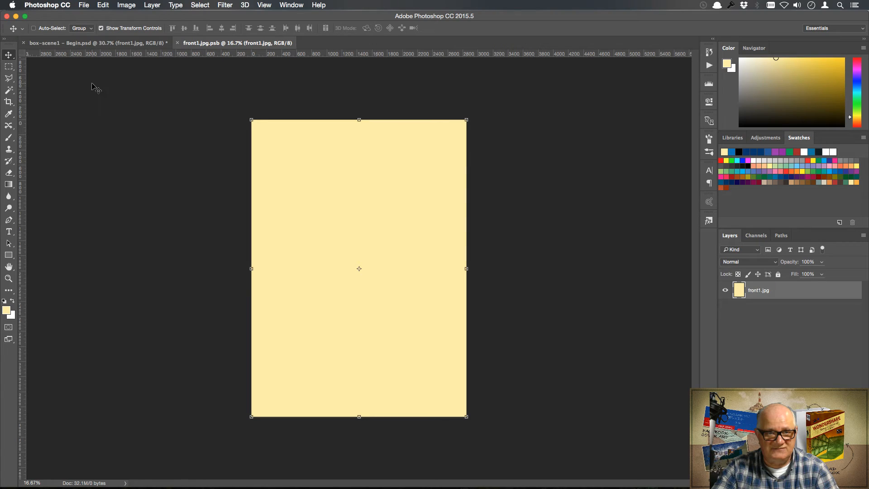
Step: Check the pale yellow front plate in the box scene, return to front1.jpg.psb, and fill it with a dark magenta swatch
click(122, 44)
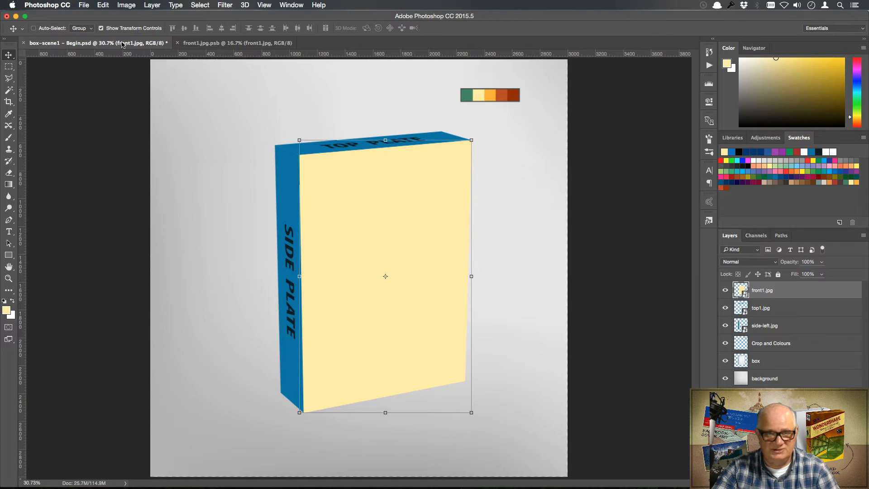
click(252, 44)
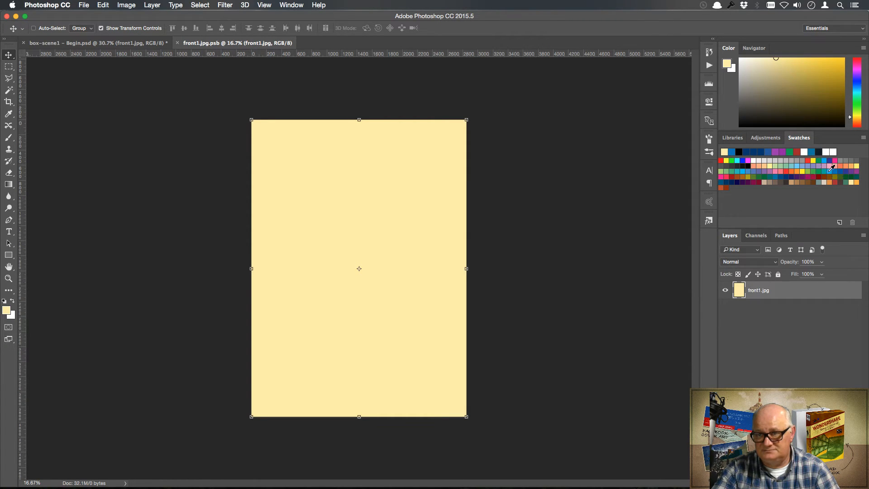
click(755, 182)
key(alt+BackSpace)
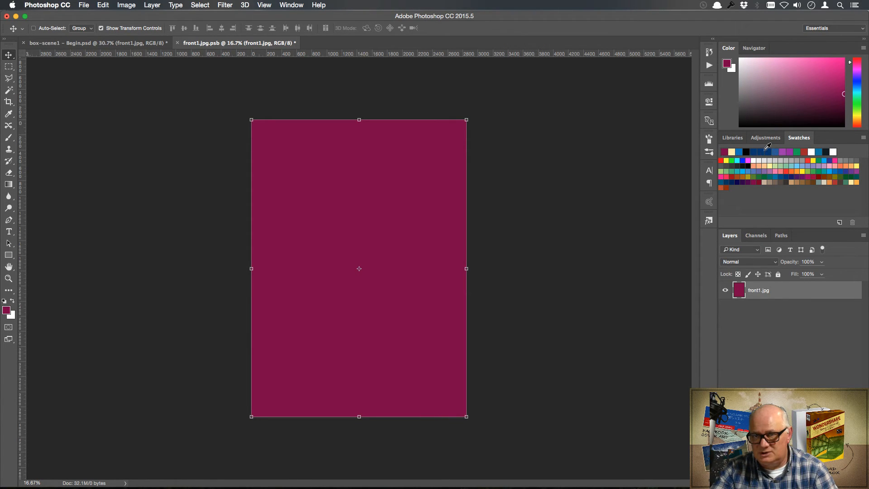
Step: Fill the front plate with the recently used red swatch, and close front1.jpg.psb with its changes saved
click(805, 152)
key(alt+BackSpace)
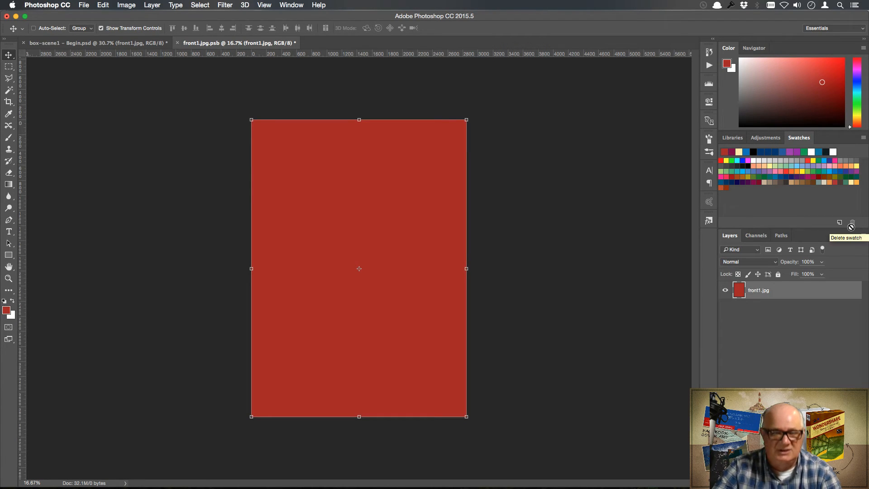
click(177, 43)
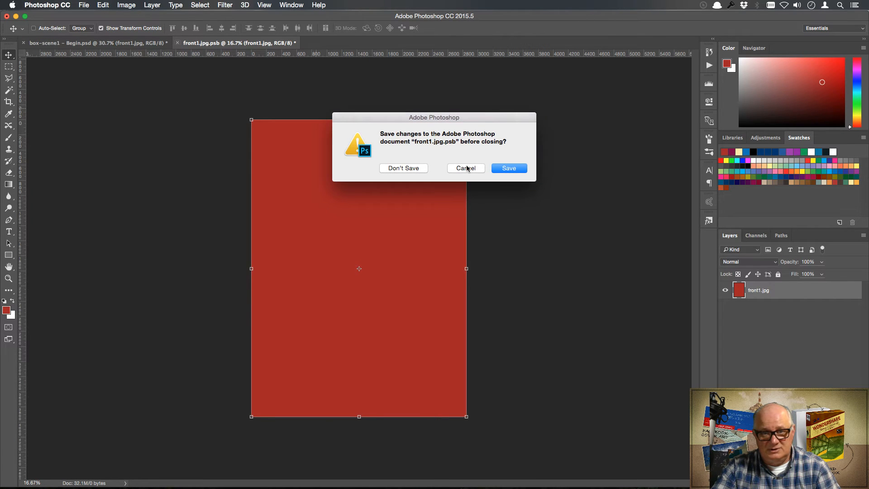
click(509, 168)
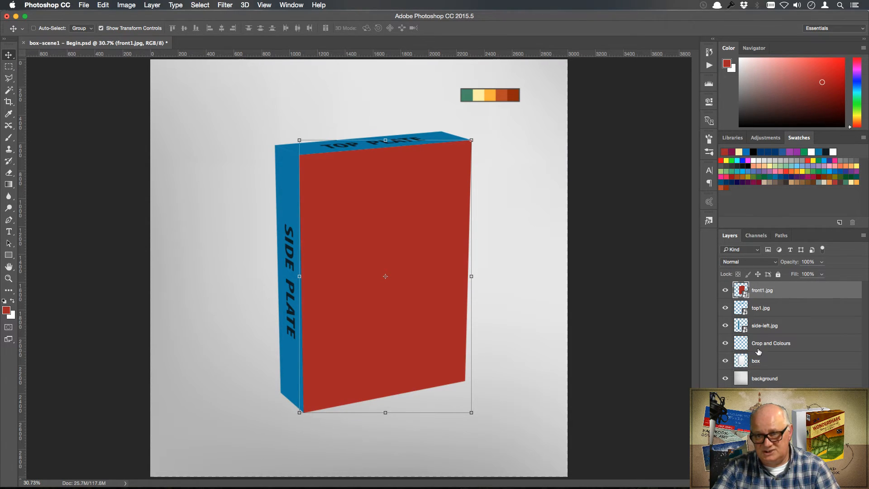
Step: Select the Crop and Colours layer and view the Most Popular palettes in Adobe Color Themes
click(801, 344)
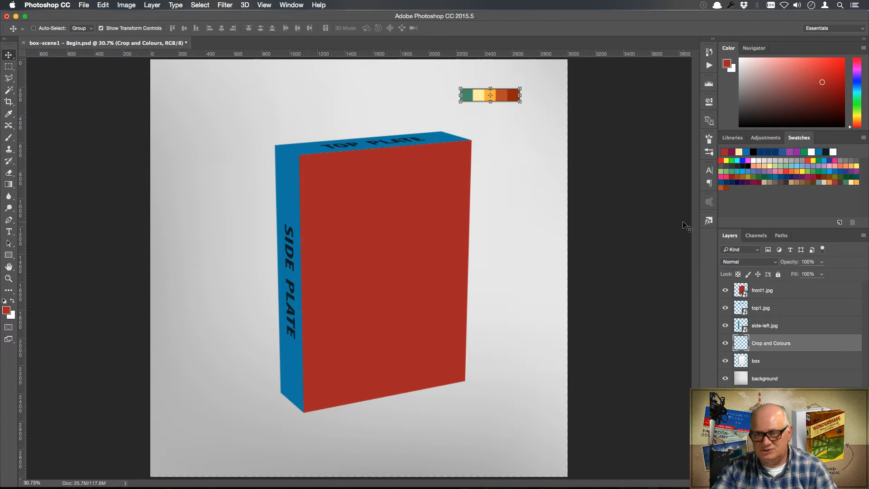
click(712, 205)
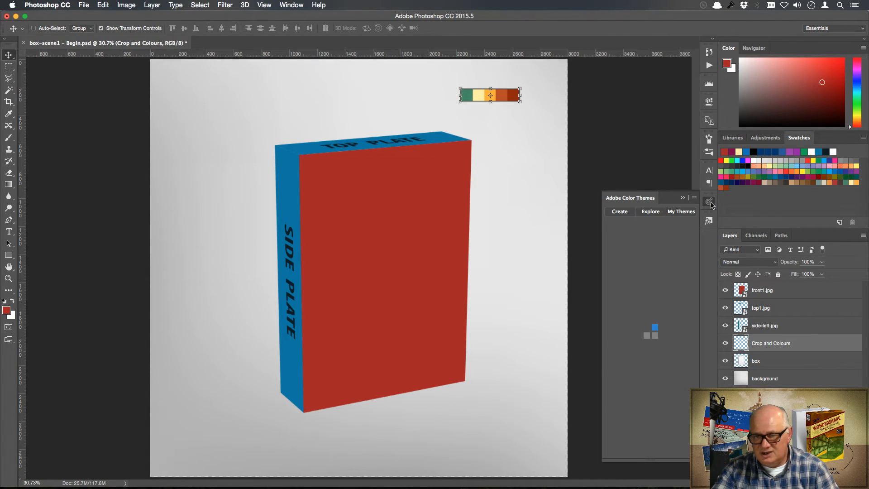
click(651, 213)
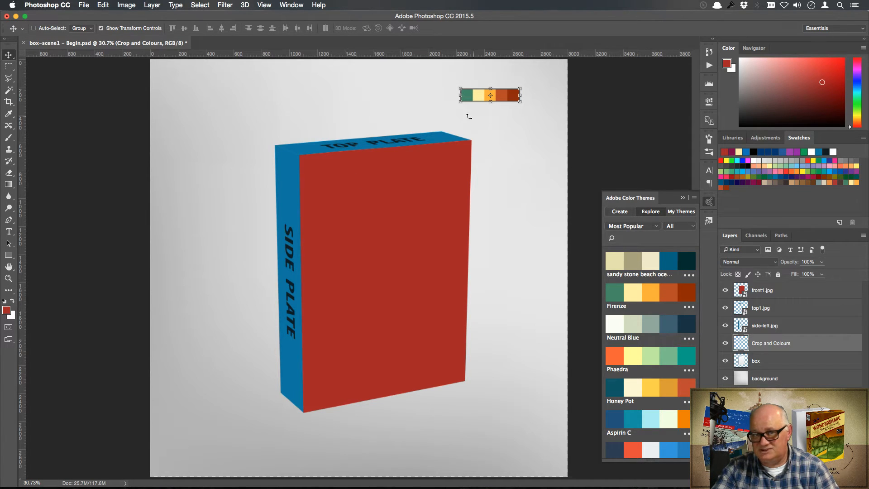
click(684, 198)
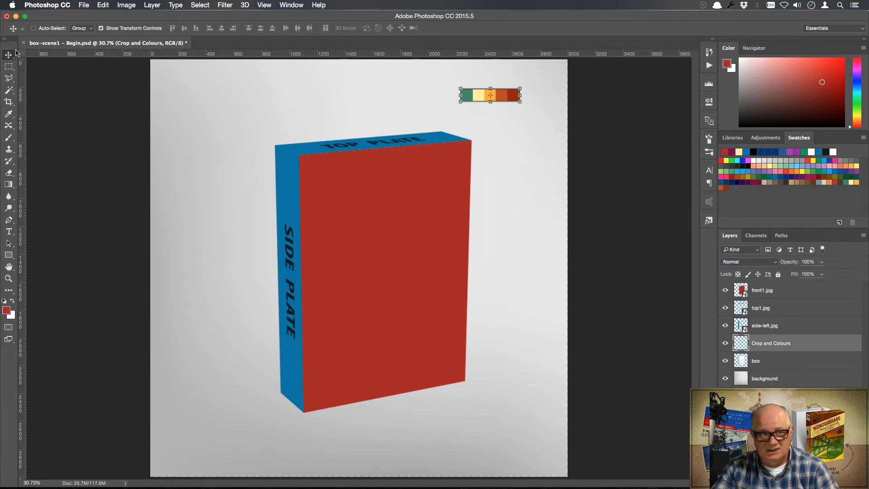
Step: Sample the palette strip's green, pale yellow, orange, rust and dark red-brown with the Eyedropper to add them to the recent swatches
click(9, 114)
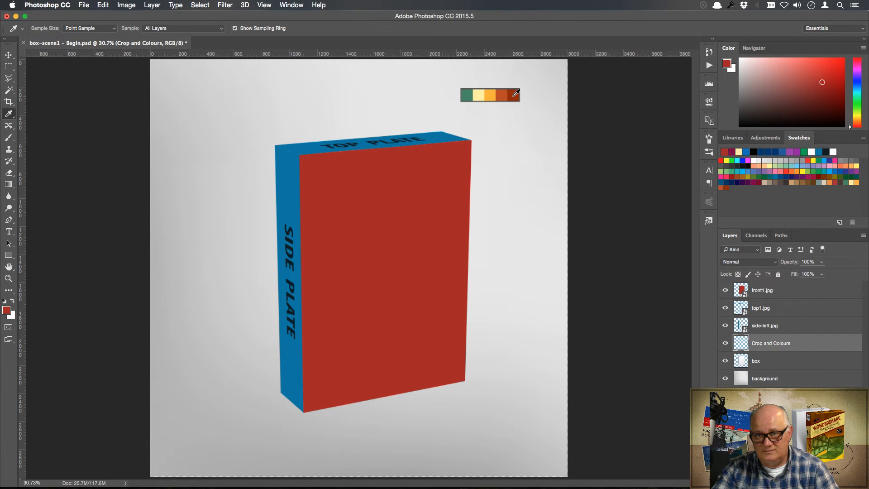
click(464, 96)
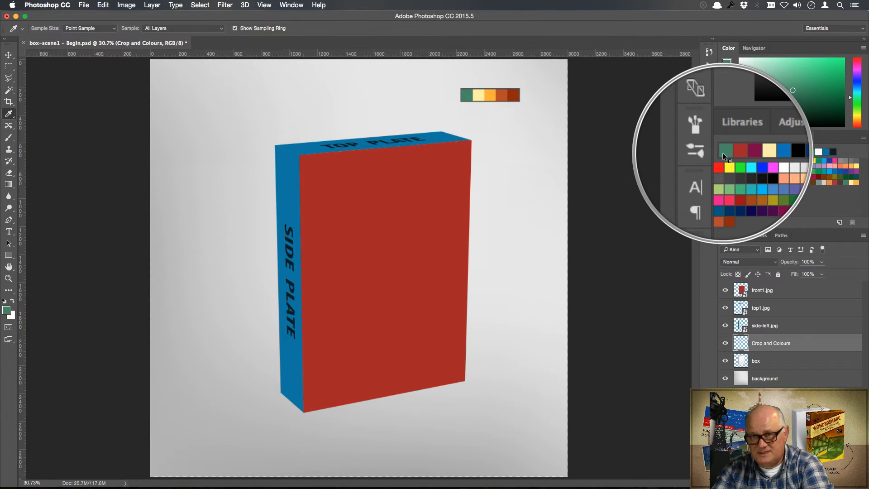
mouse_move(723, 153)
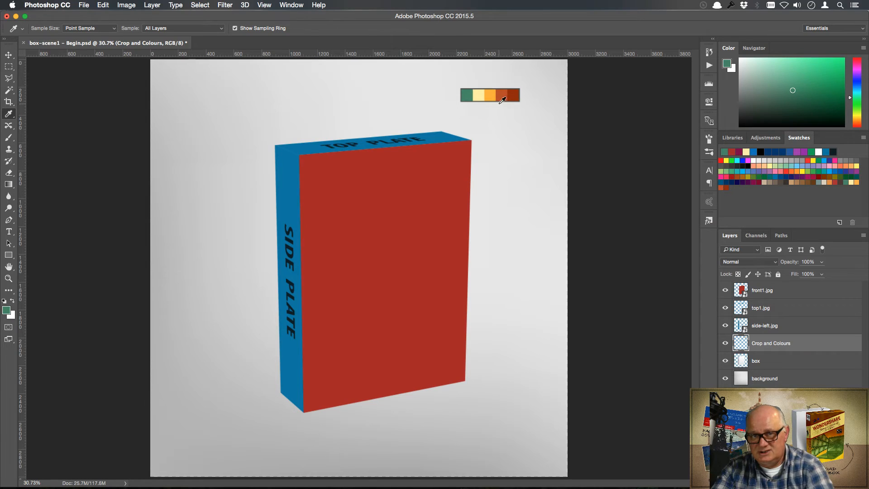
click(480, 96)
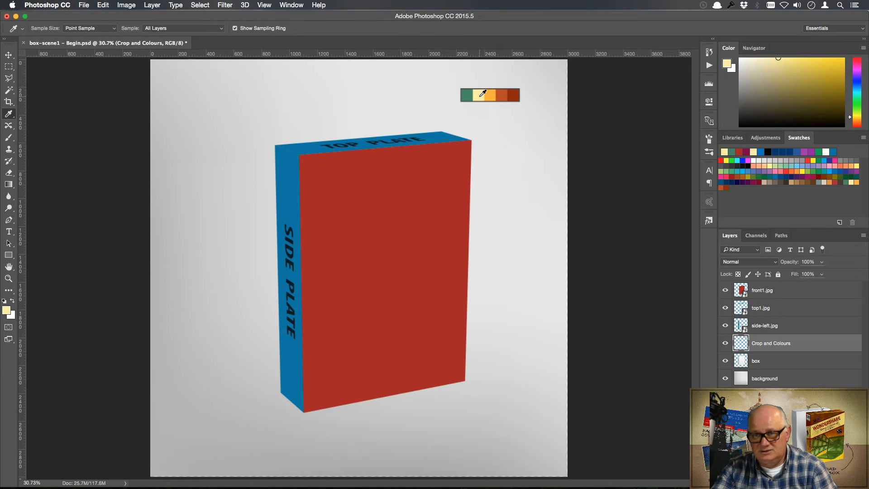
click(493, 96)
click(503, 96)
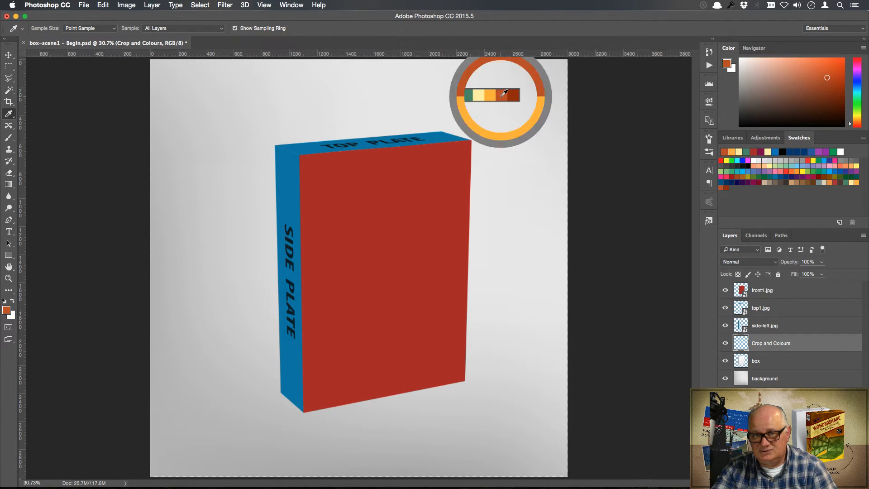
click(515, 95)
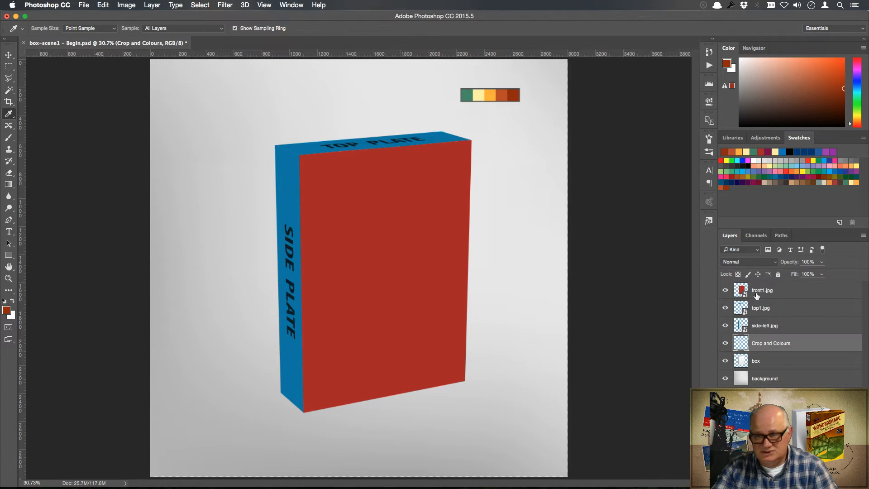
Step: Reopen the contents of the front1.jpg smart object, try an orange fill on the plate, and refill it with the sampled pale yellow
double_click(746, 296)
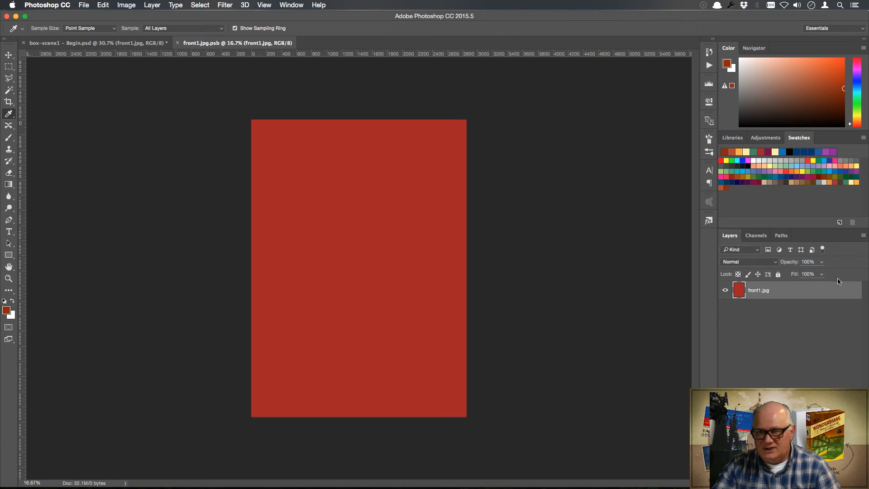
click(9, 55)
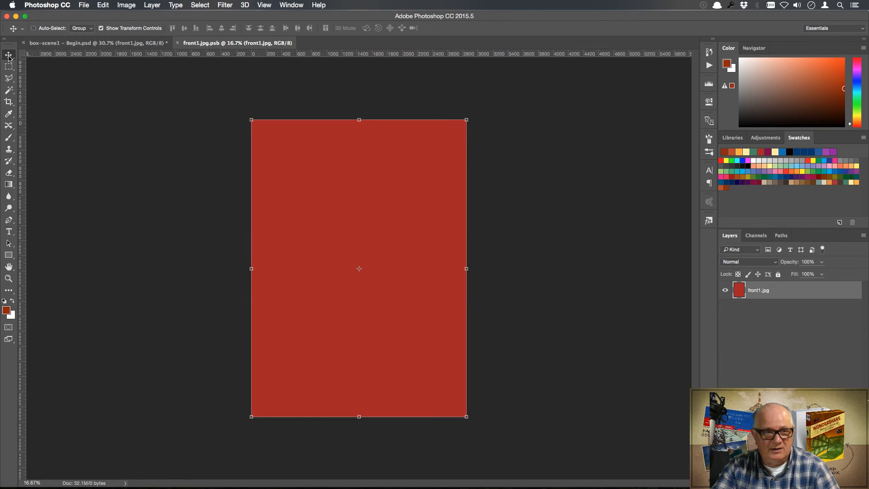
click(739, 151)
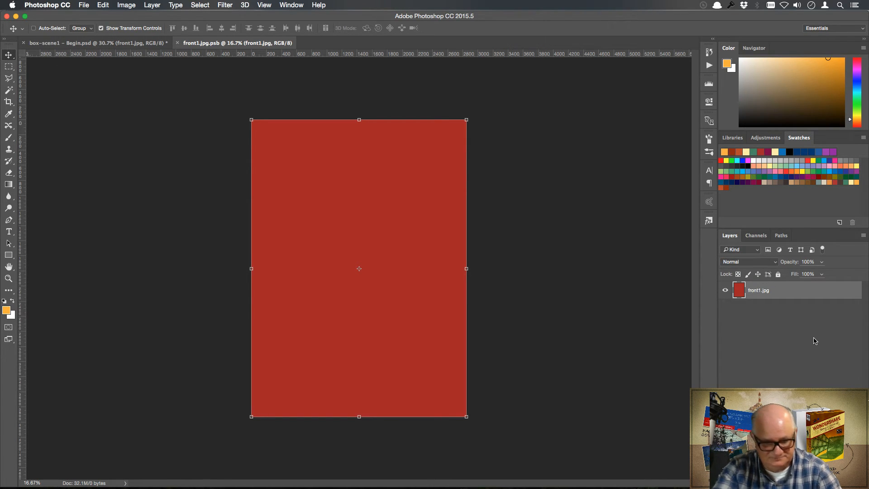
key(alt+BackSpace)
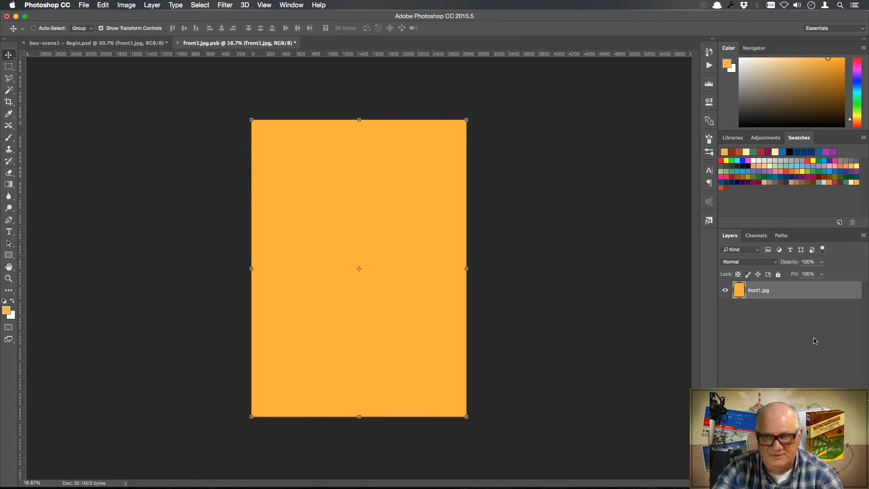
click(749, 150)
key(alt+BackSpace)
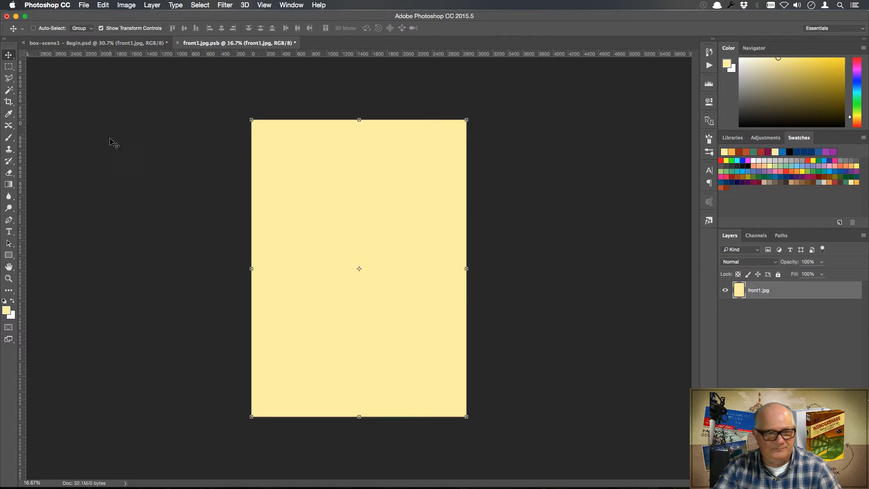
Step: Add a new layer and set the background colour to a dark golden brown (38 H, 84% S, 62% B)
key(alt+shift+super+n)
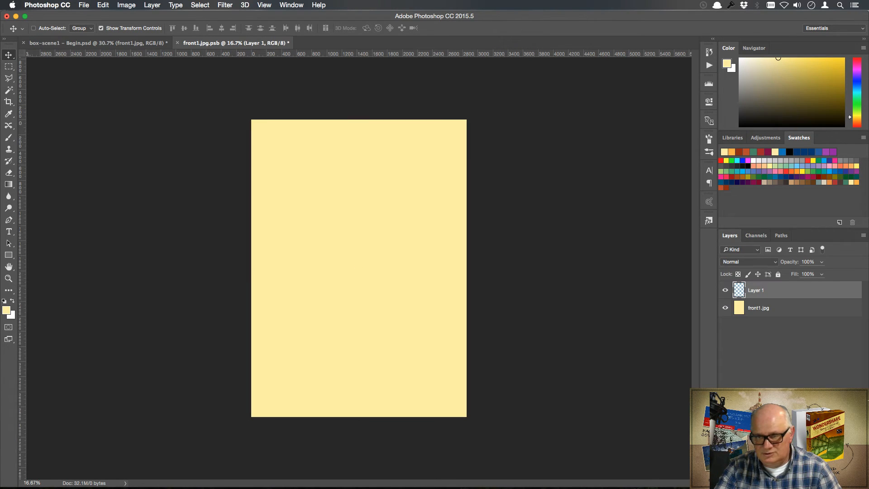
click(12, 317)
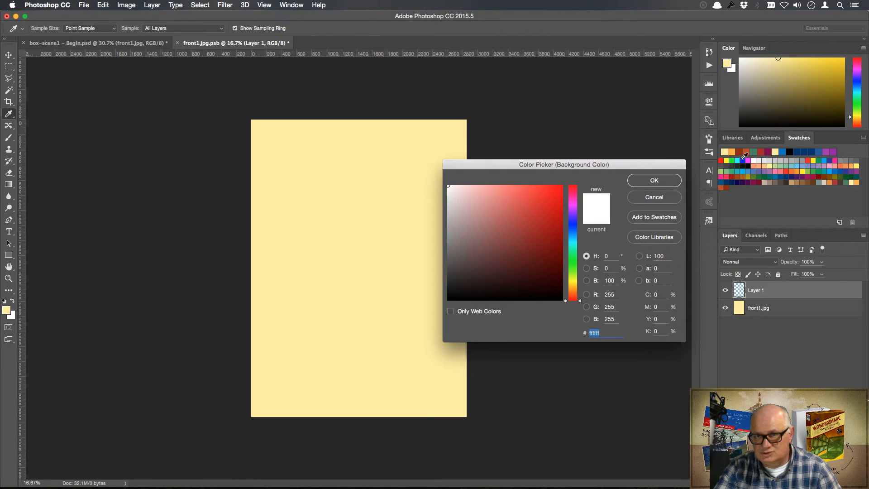
click(732, 152)
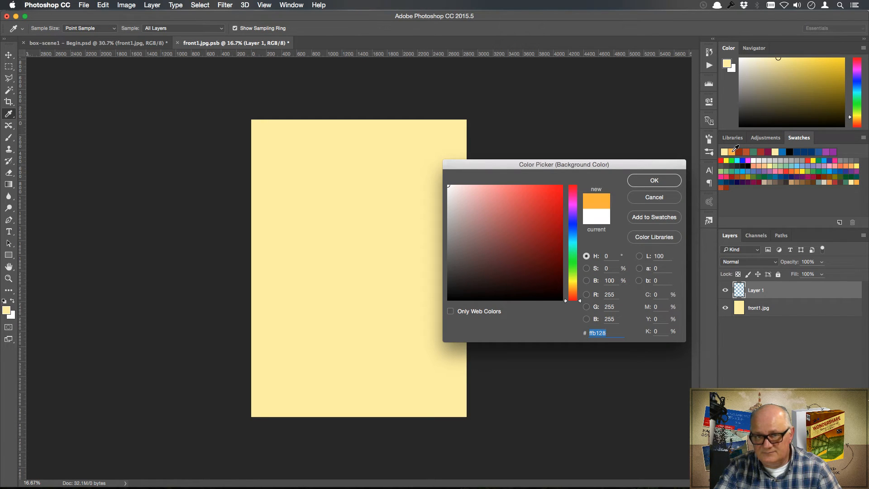
click(543, 209)
drag(544, 210, 544, 228)
click(655, 181)
key(v)
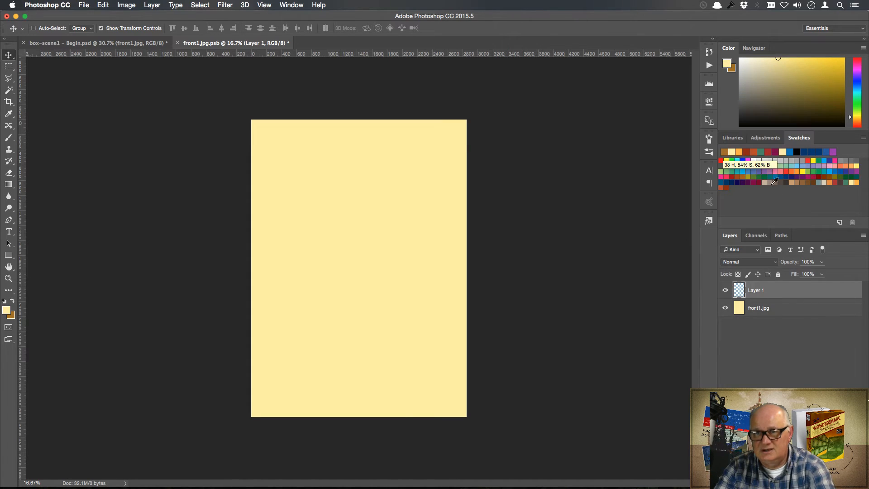
Step: Render the Clouds filter onto the new layer using the cream and brown colours
click(234, 6)
mouse_move(305, 156)
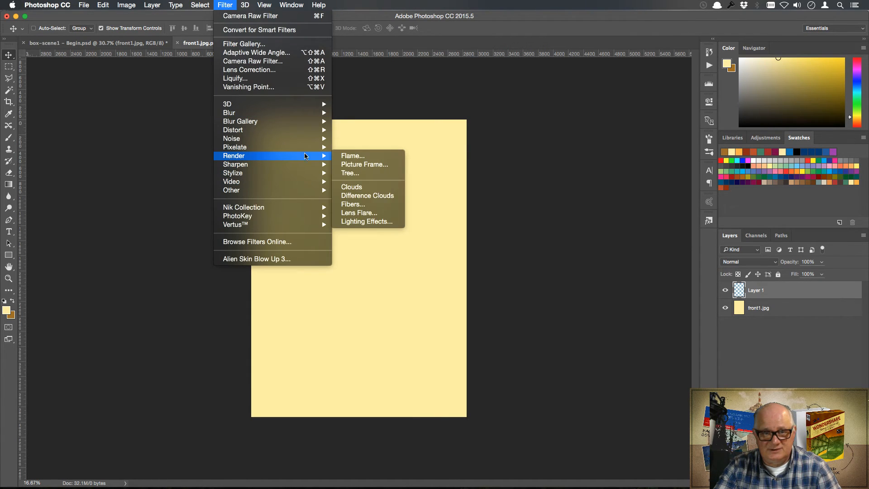
click(379, 187)
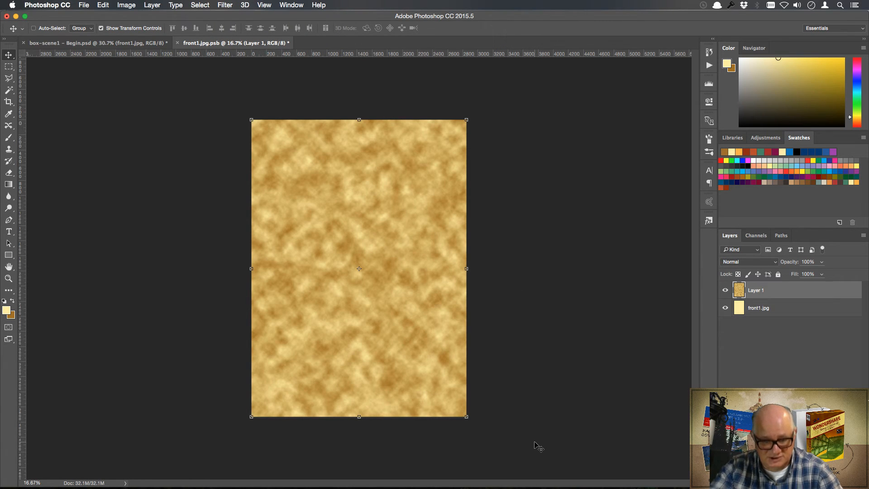
Step: Enlarge the clouds layer to roughly 600% or more, rotate it about -38° and reposition it so soft, large blotches cover the canvas
key(super+minus)
key(super+minus)
key(super+minus)
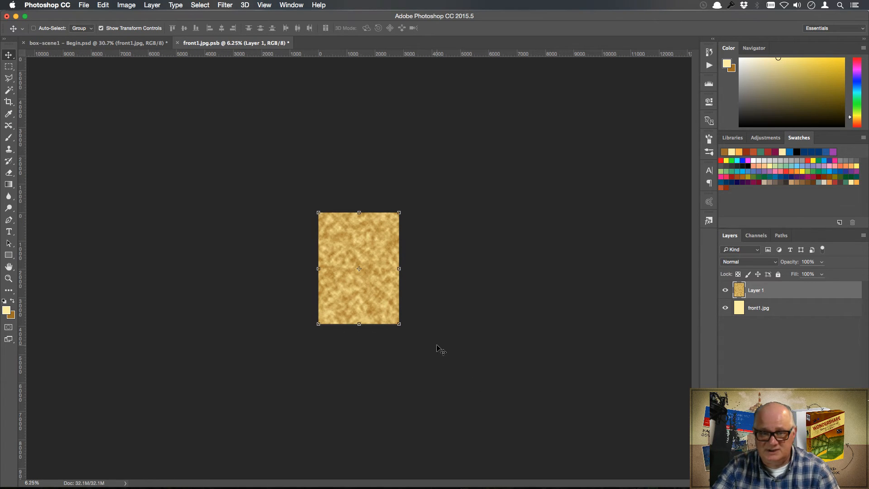
drag(400, 325, 602, 481)
drag(518, 396, 528, 370)
drag(629, 235, 510, 150)
drag(502, 209, 475, 224)
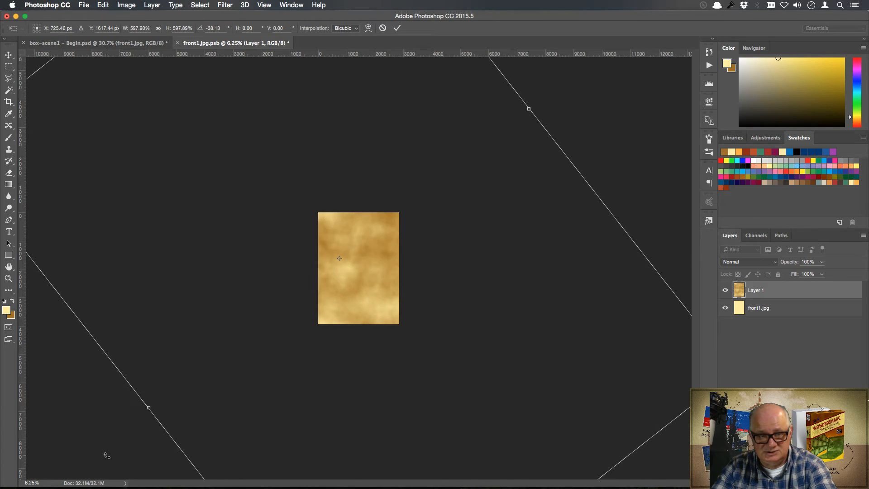
drag(148, 407, 106, 429)
drag(442, 322, 439, 337)
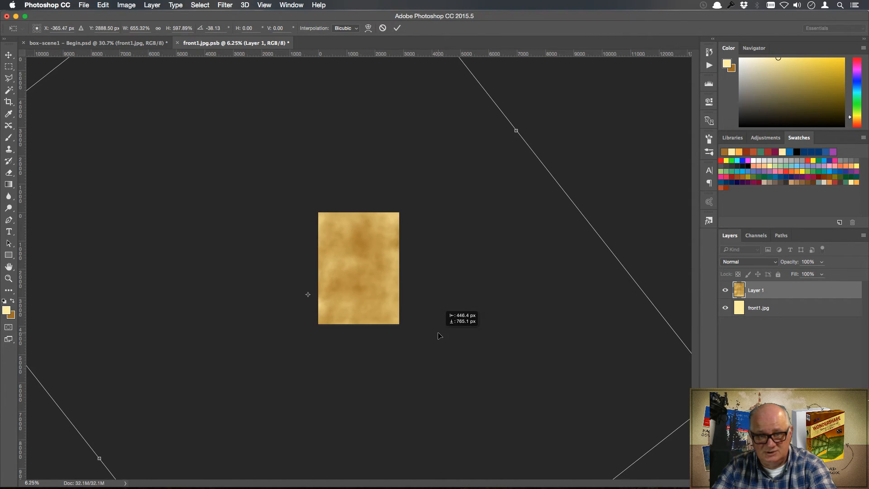
drag(518, 131, 531, 123)
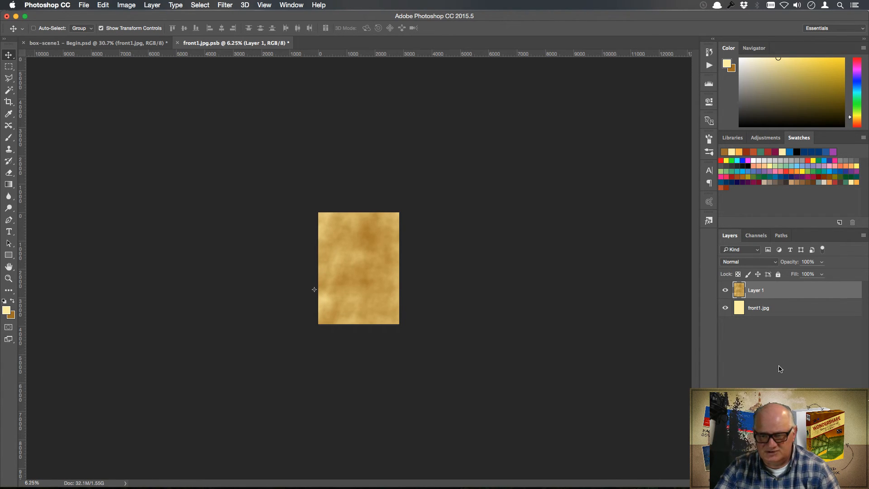
Step: Crop to the existing canvas bounds with Delete Cropped Pixels on, discarding the cloud pixels outside the canvas
click(9, 102)
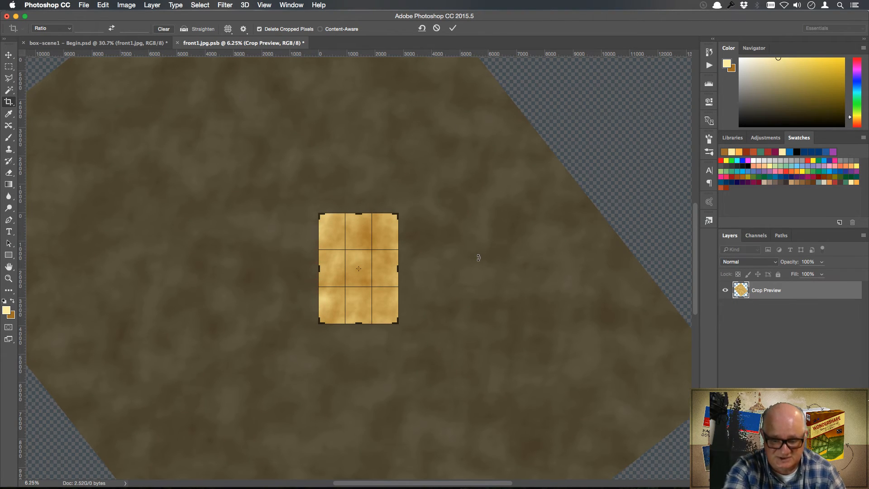
key(Return)
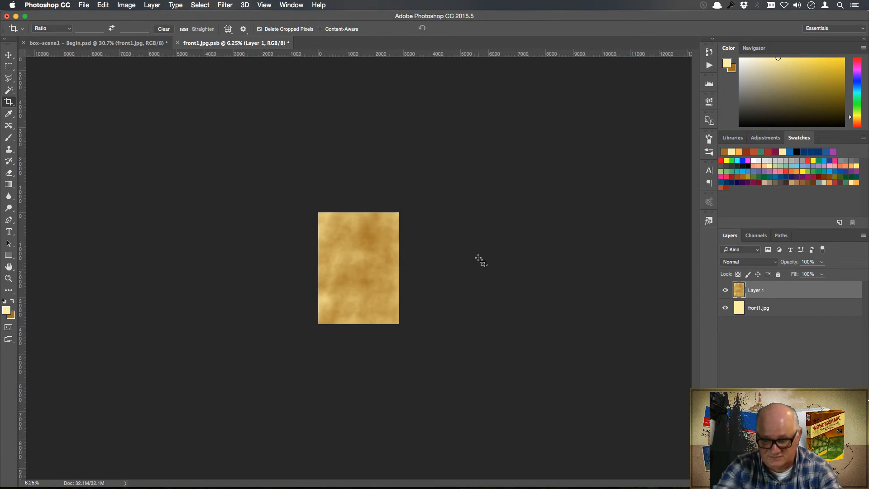
key(super+0)
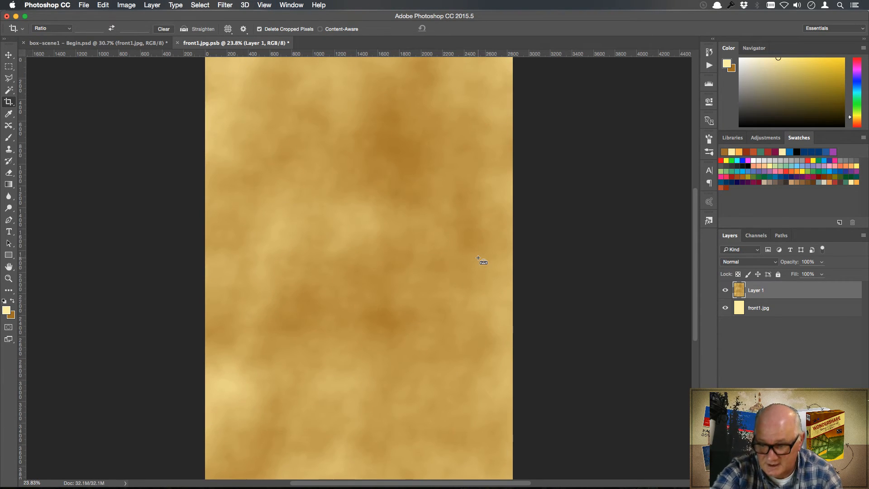
key(super+minus)
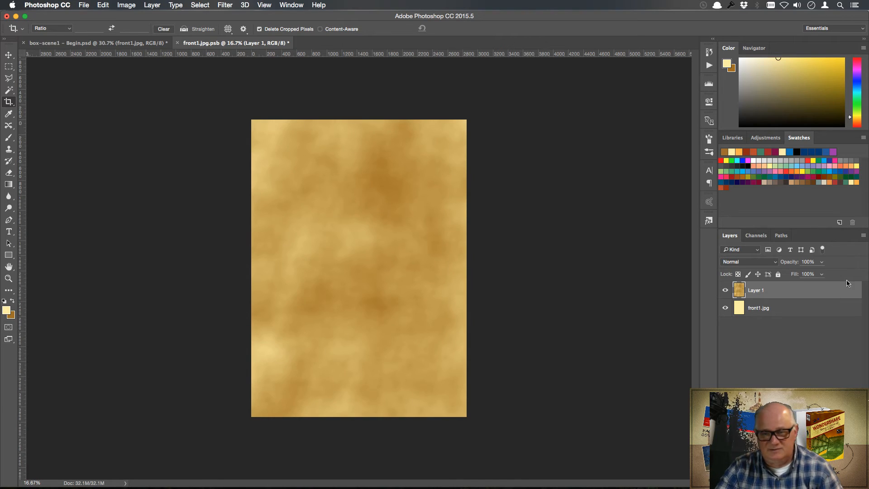
Step: Try the Soft Light and Overlay blend modes on the clouds layer and return it to Normal
click(758, 251)
click(806, 372)
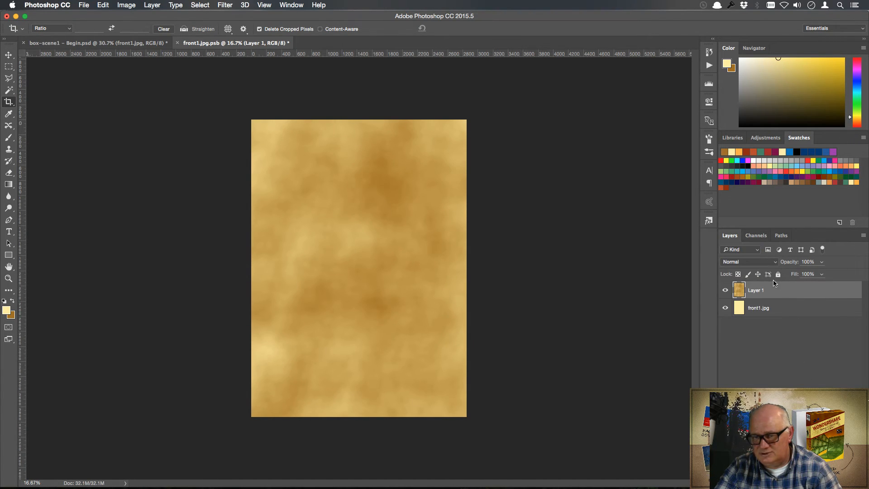
click(775, 262)
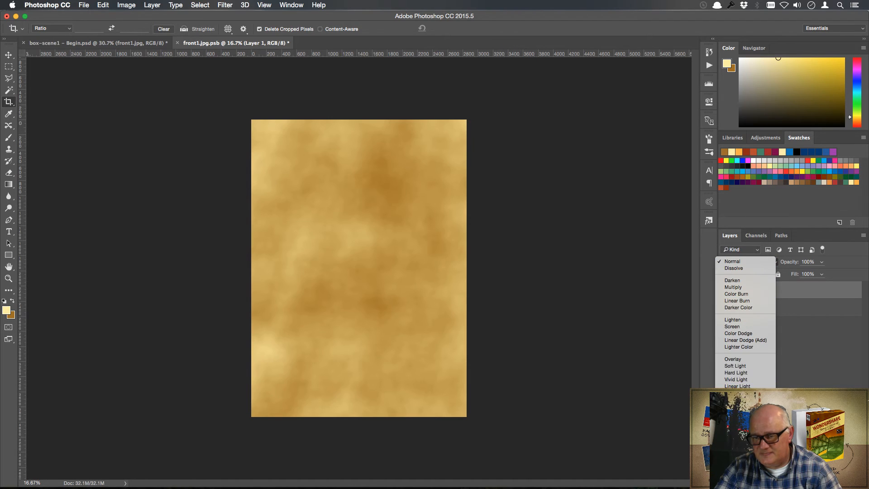
click(756, 366)
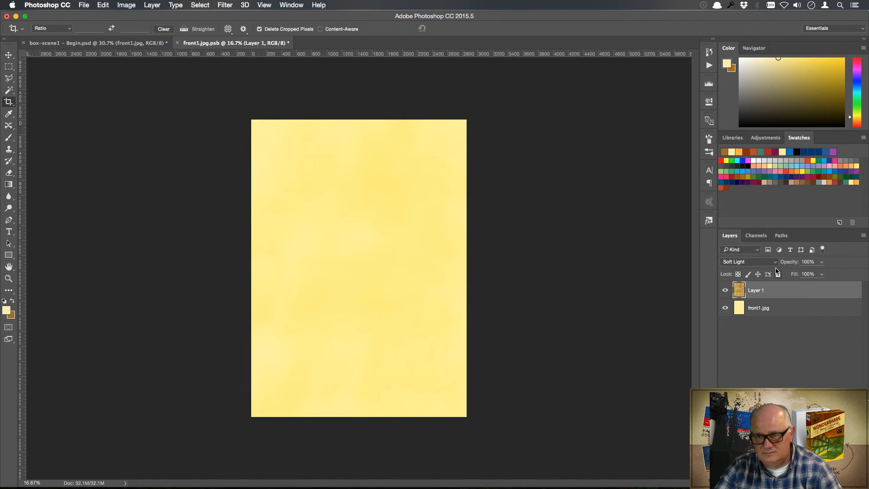
click(760, 262)
click(759, 256)
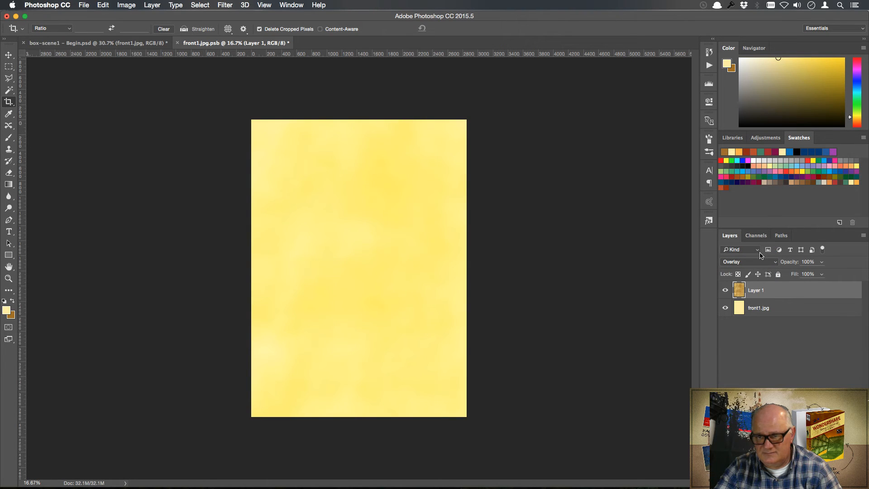
click(770, 262)
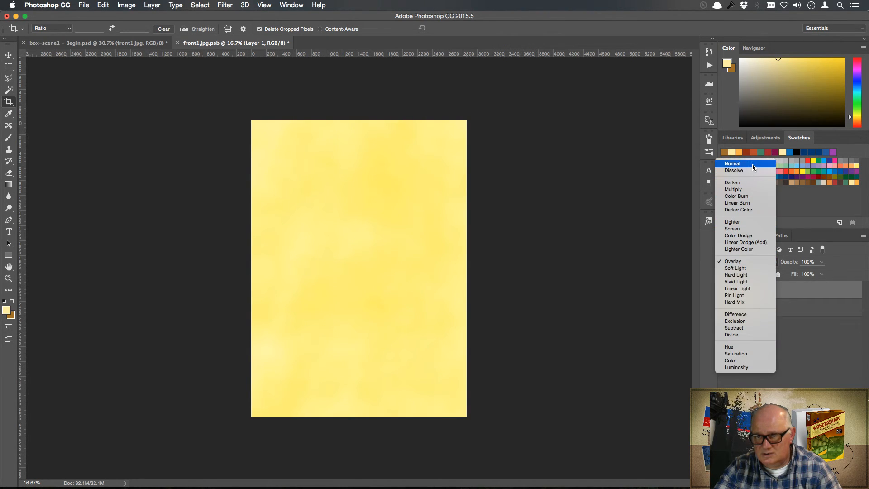
click(753, 164)
Step: Lower the clouds layer's opacity to 71% and apply a Motion Blur at a -88° angle with a 291-pixel distance
drag(793, 264, 781, 265)
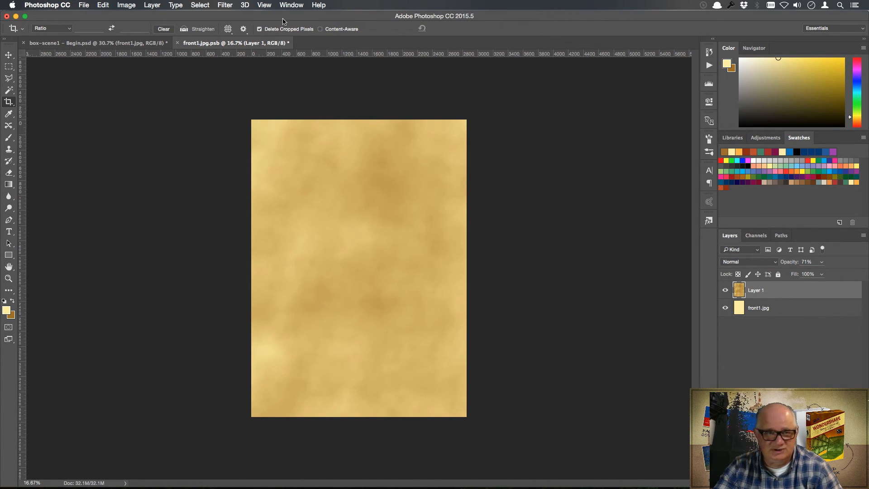
click(225, 5)
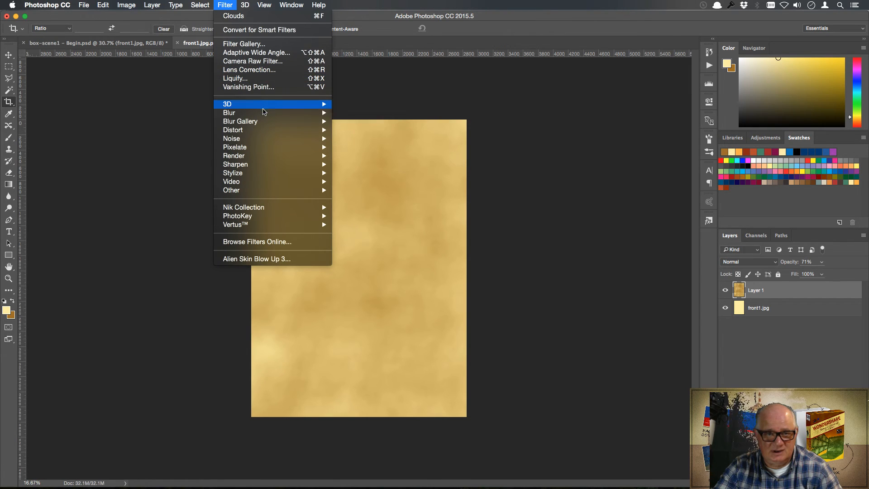
mouse_move(265, 114)
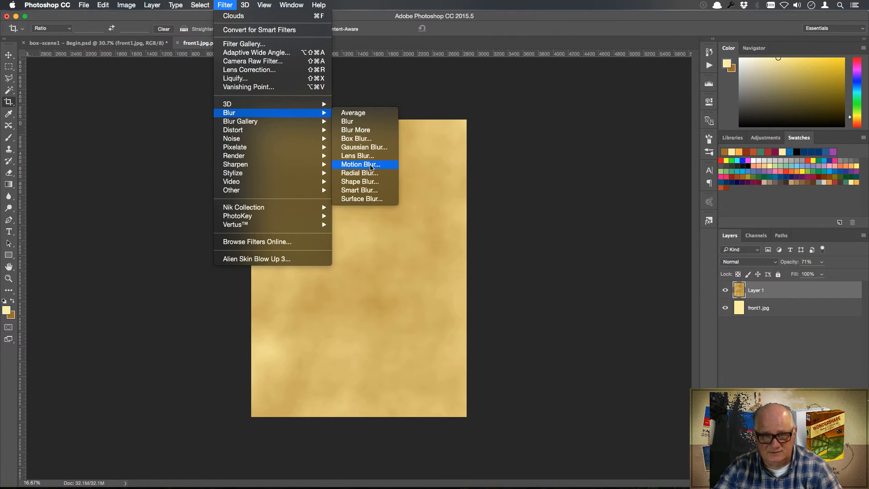
click(369, 166)
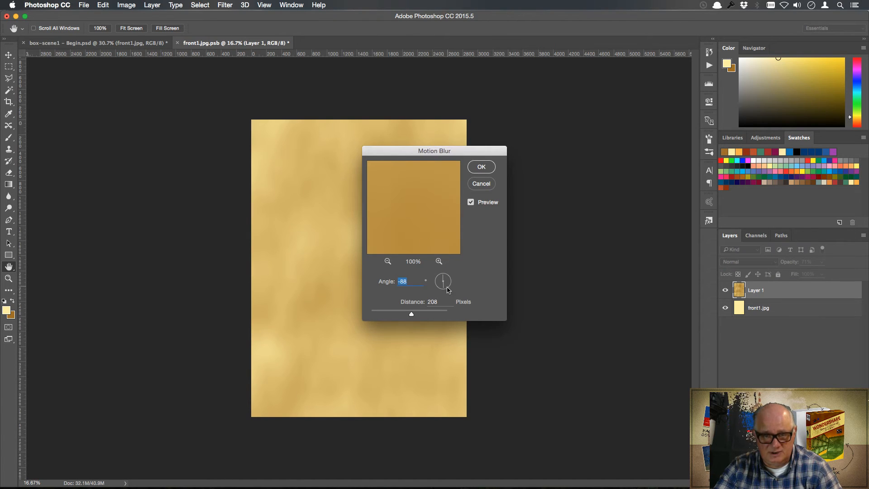
drag(412, 316, 422, 316)
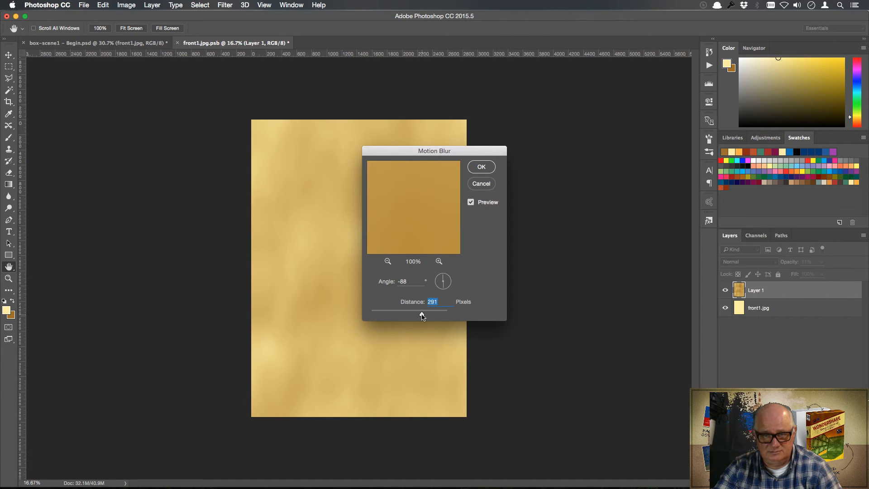
click(494, 170)
key(c)
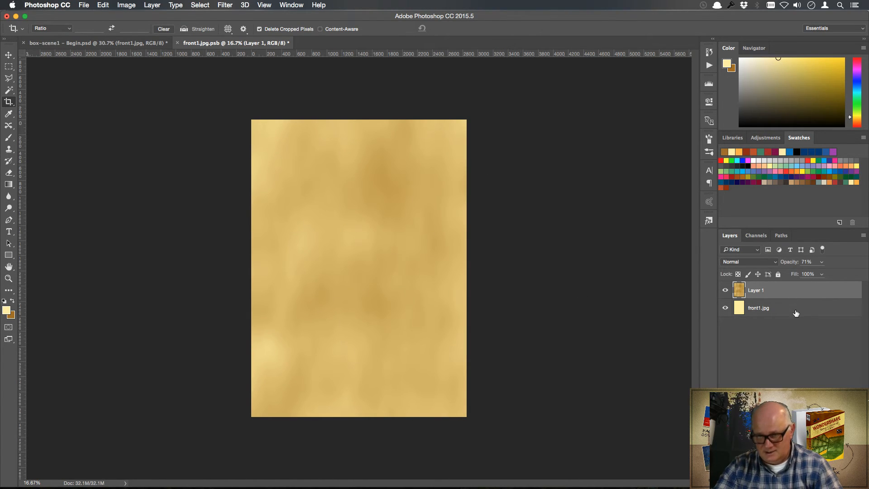
Step: Merge the clouds layer down into the front1.jpg layer and add a new empty layer above it
right_click(798, 293)
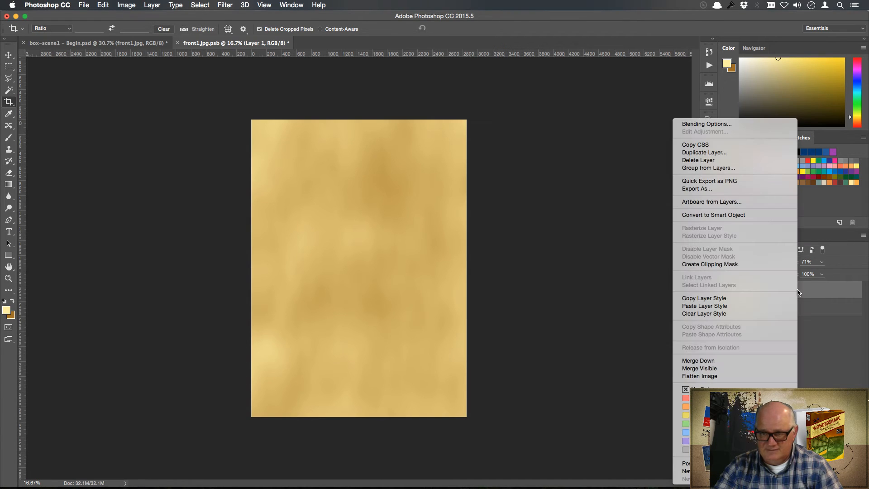
click(740, 360)
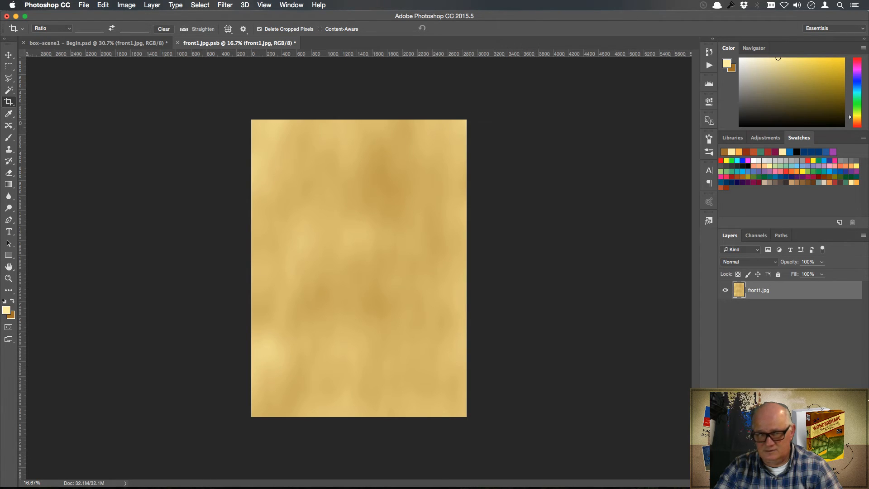
key(alt+shift+super+n)
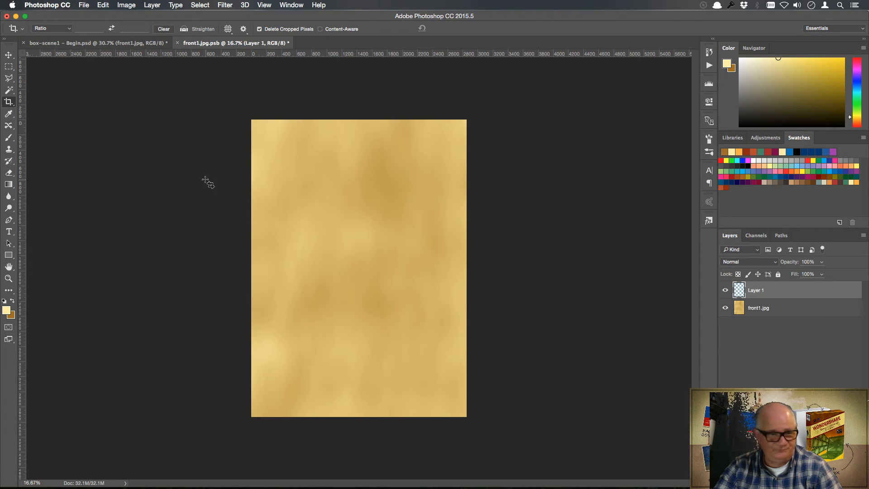
click(9, 255)
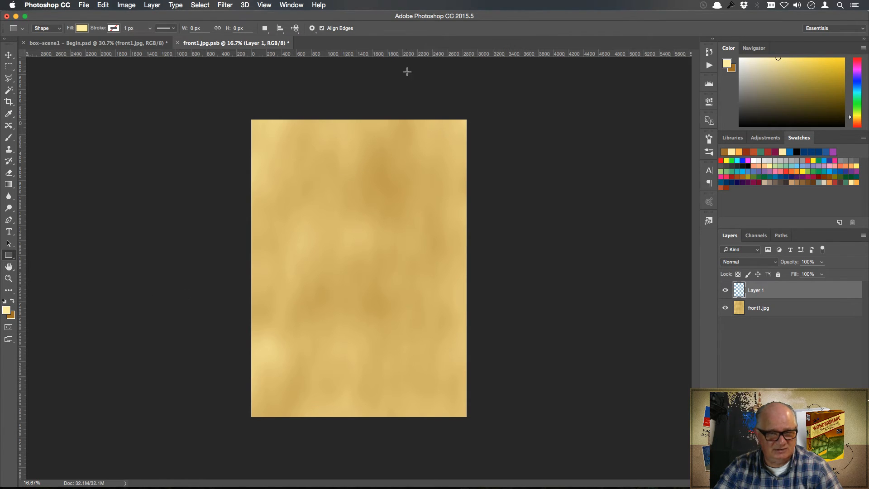
Step: Open the recent file box-scene1 - Finished.psd to examine the finished box design and return to front1.jpg.psb
click(84, 5)
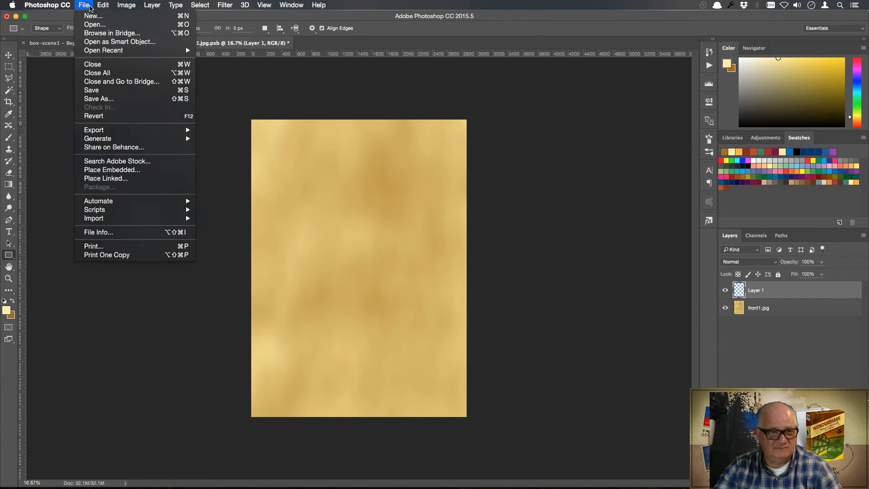
mouse_move(123, 51)
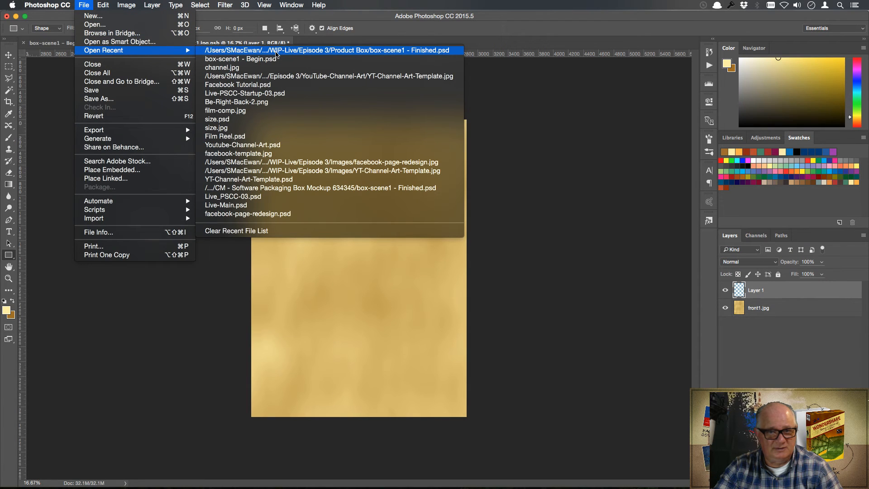
click(263, 50)
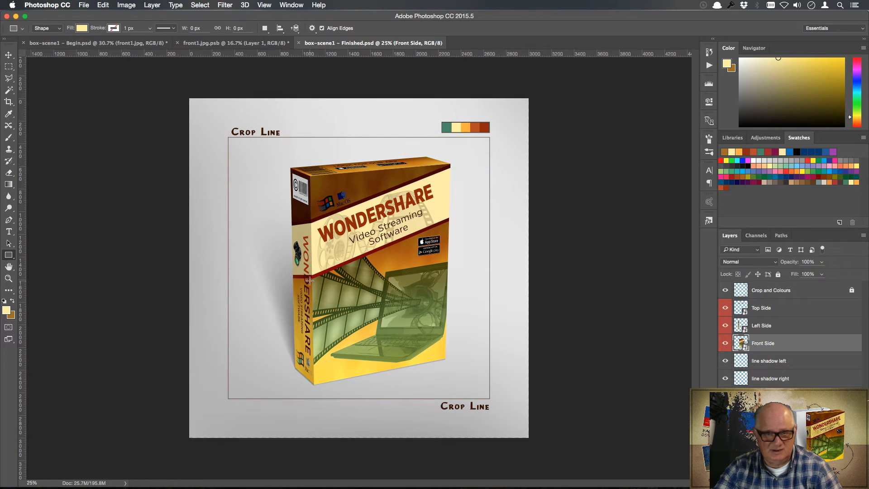
click(279, 43)
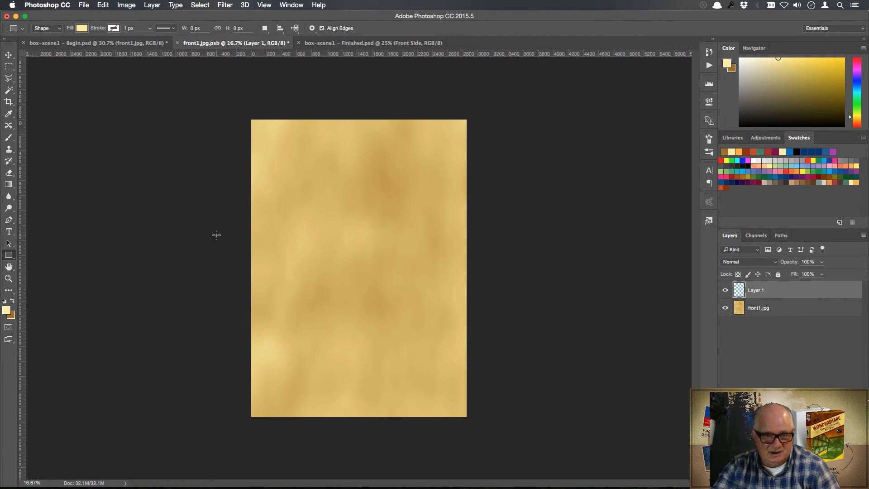
Step: Draw a cream rectangle shape about 4318 by 941 px across the middle of the cover, extending past both side edges
drag(217, 234, 541, 306)
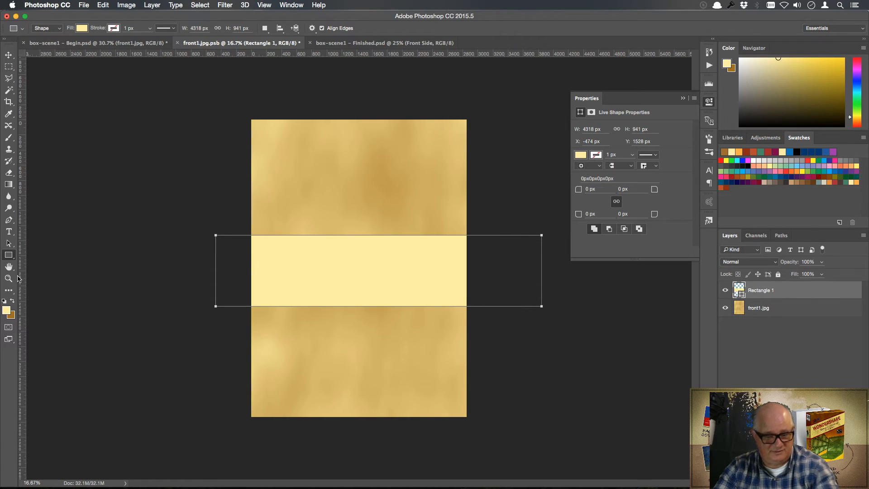
click(9, 56)
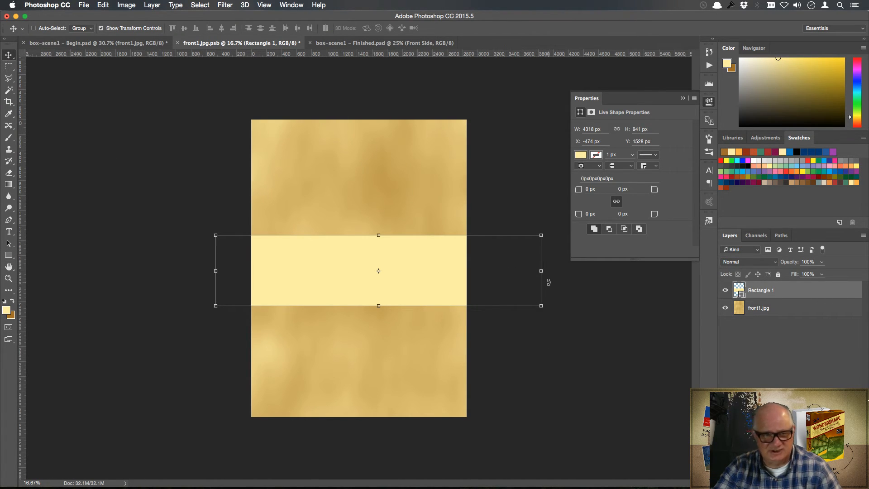
Step: Give the cream rectangle a dark red outline with a stroke width of about 84.68 px
click(596, 156)
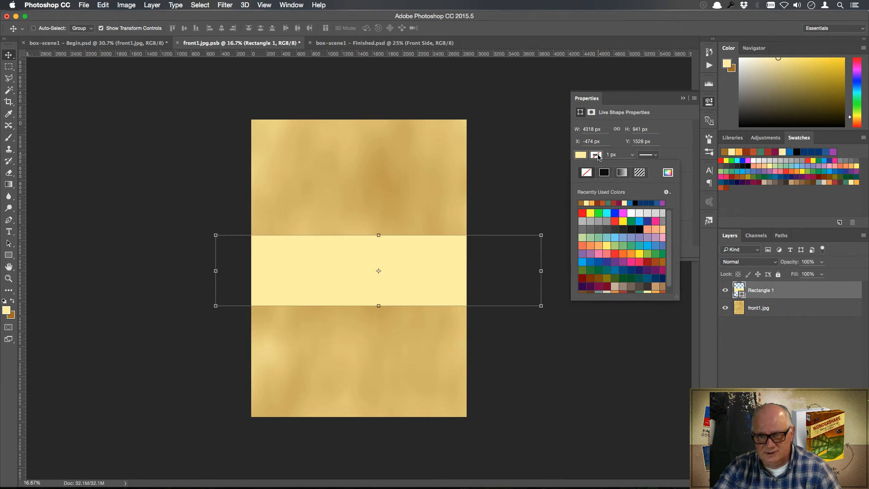
click(601, 202)
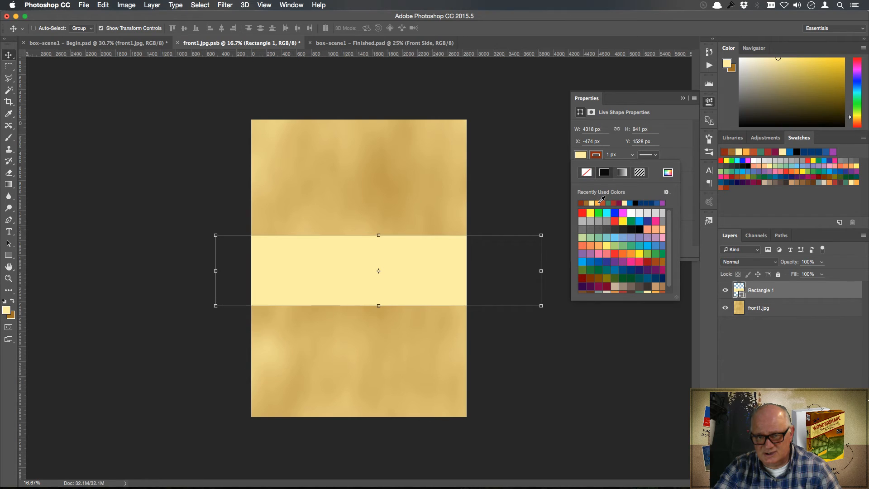
click(616, 157)
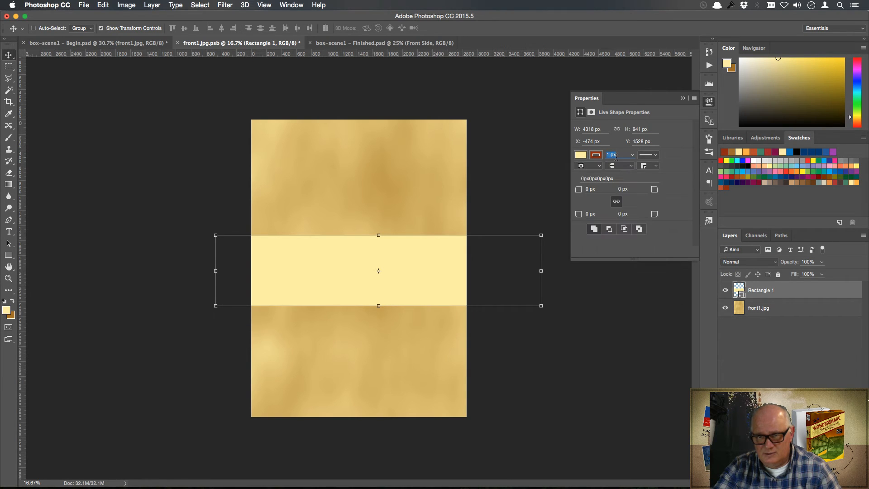
click(633, 157)
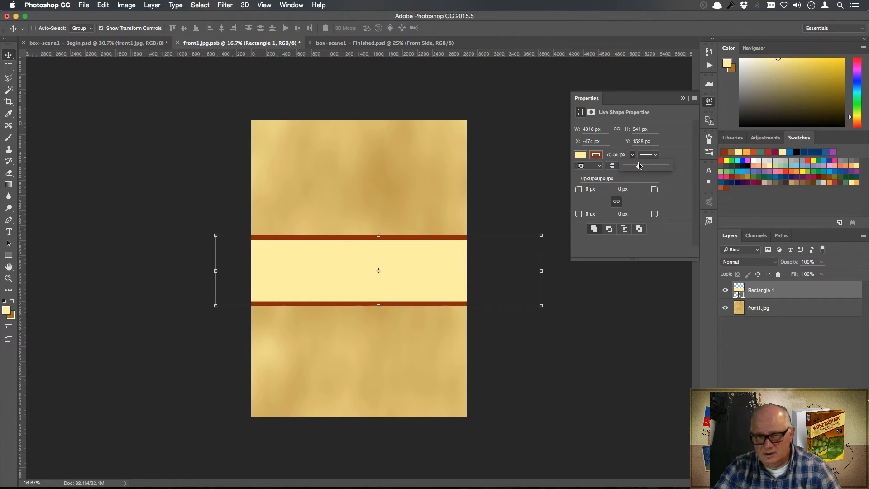
click(674, 199)
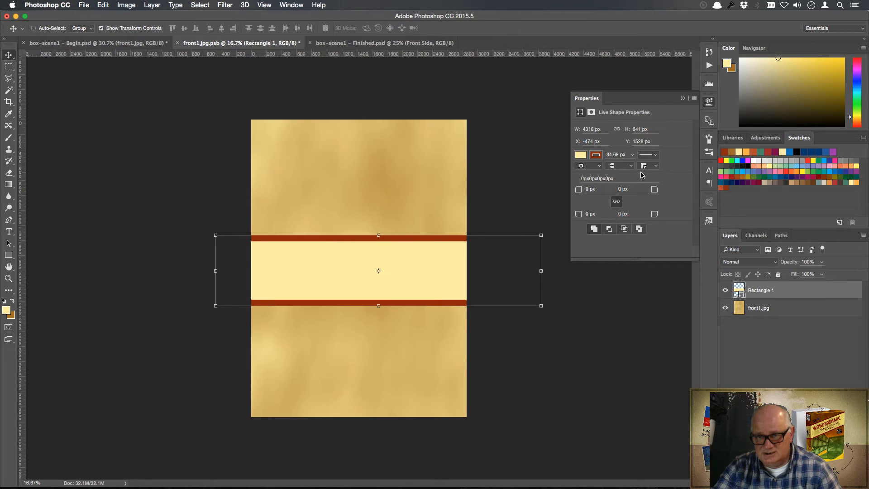
Step: Align the rectangle's stroke to the outside of the shape
click(656, 168)
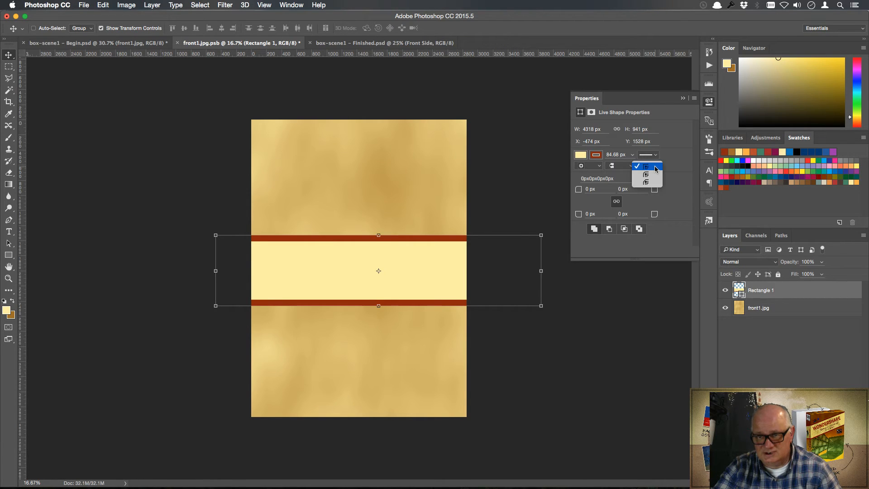
click(632, 166)
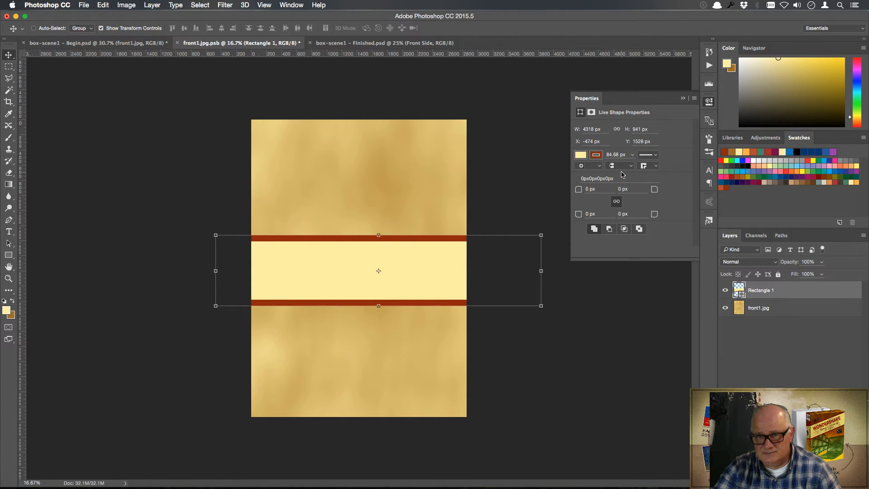
click(633, 167)
click(598, 167)
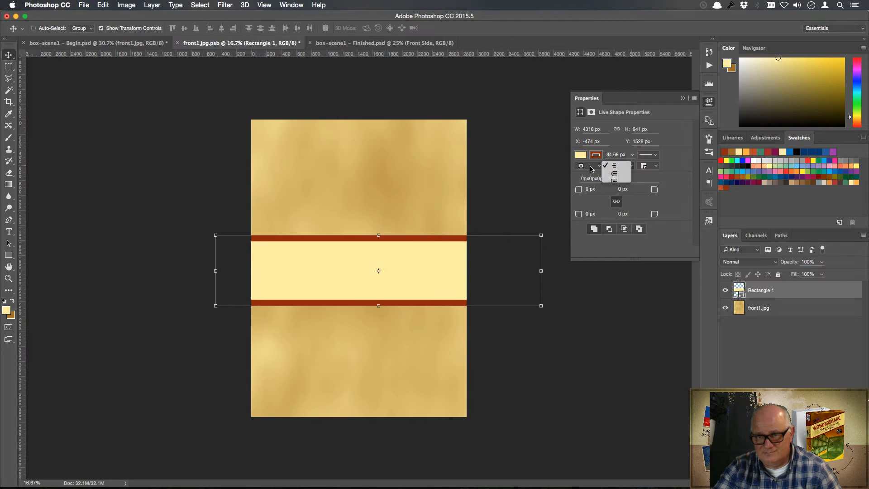
click(598, 167)
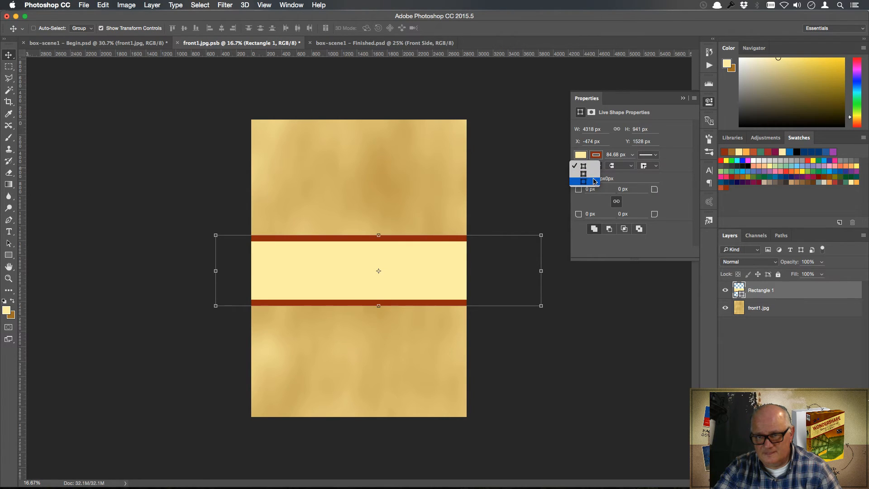
click(592, 182)
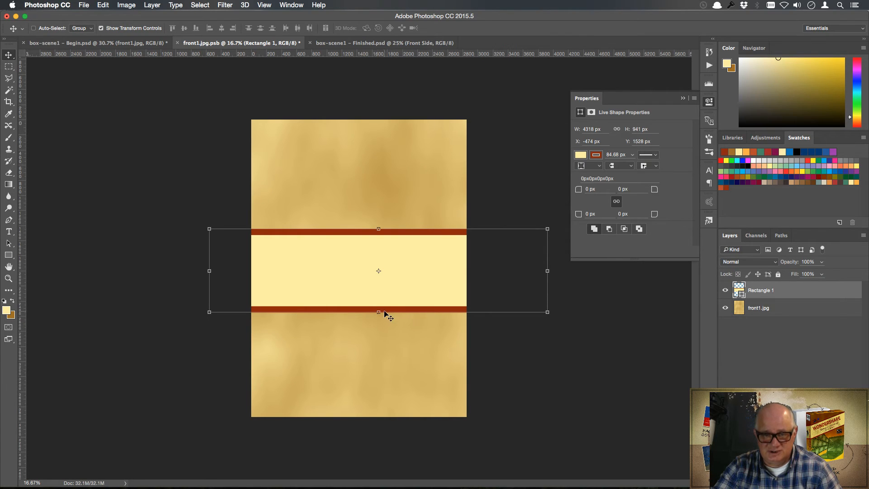
Step: Reduce the band's height to about 94.65% from its lower edge and rasterize the Rectangle 1 layer
drag(379, 312, 378, 308)
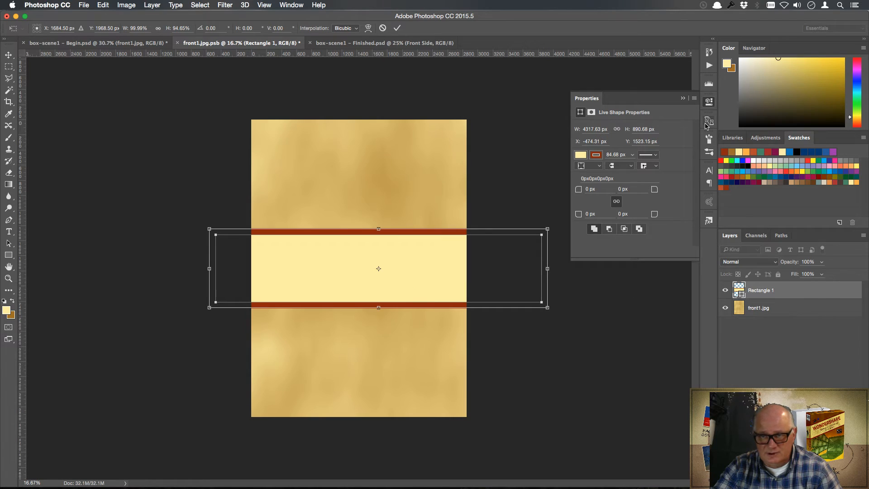
click(684, 99)
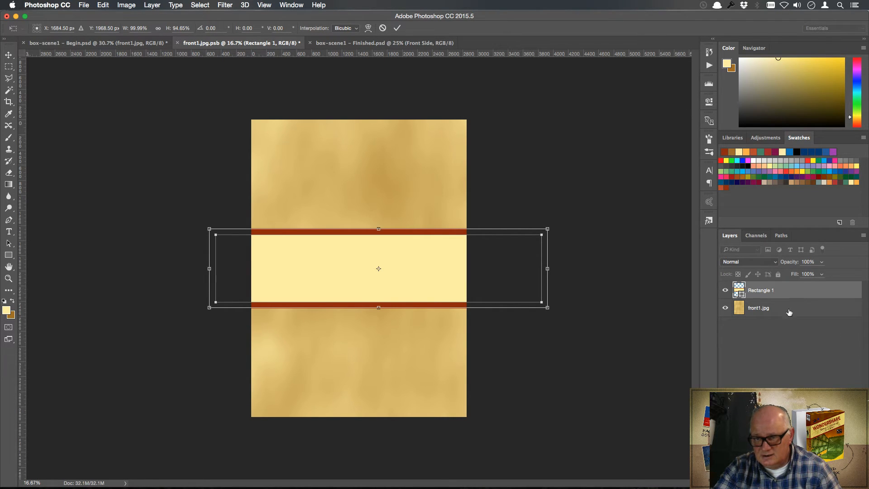
click(397, 28)
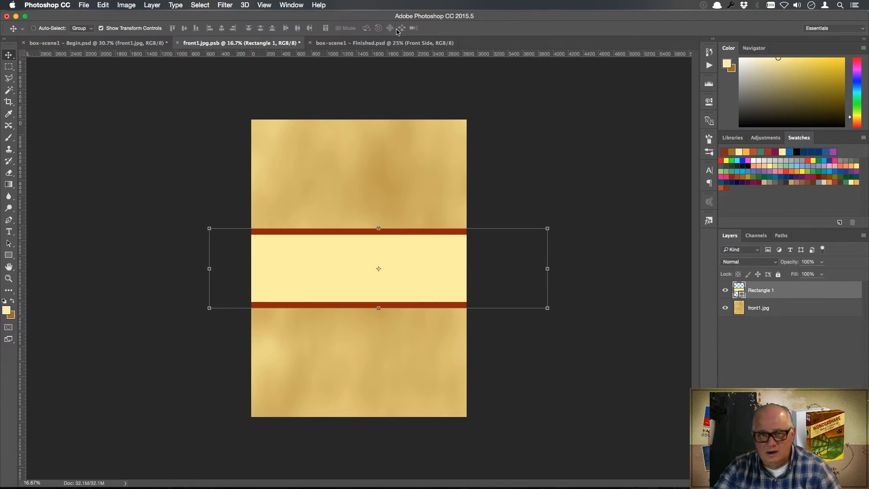
right_click(828, 291)
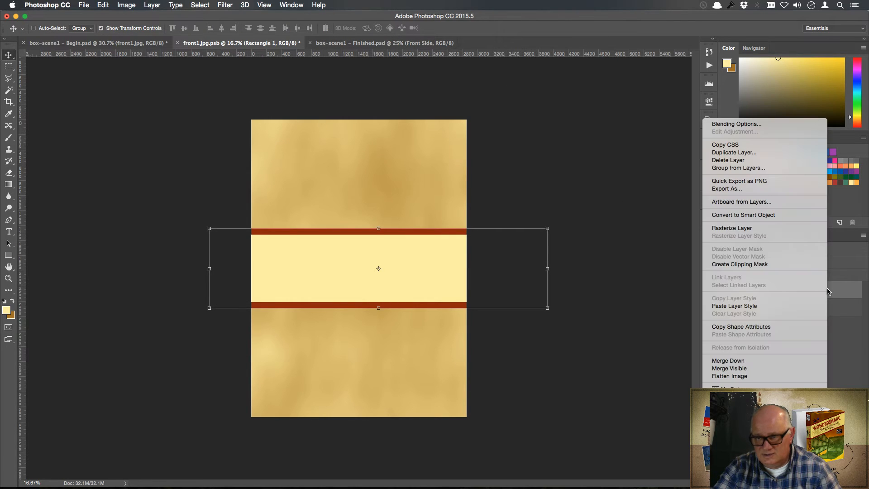
click(754, 228)
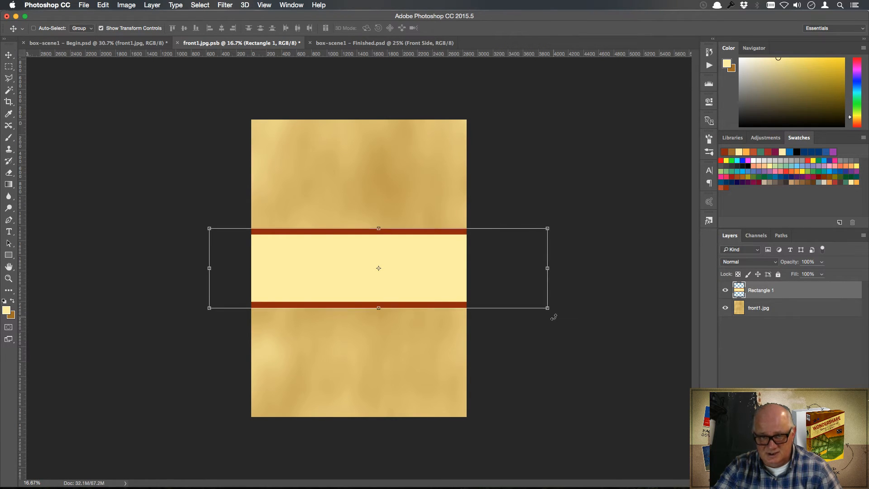
Step: Rotate the band to -30° and move it up until its upper edge meets the cover's top-right corner
drag(553, 312, 559, 216)
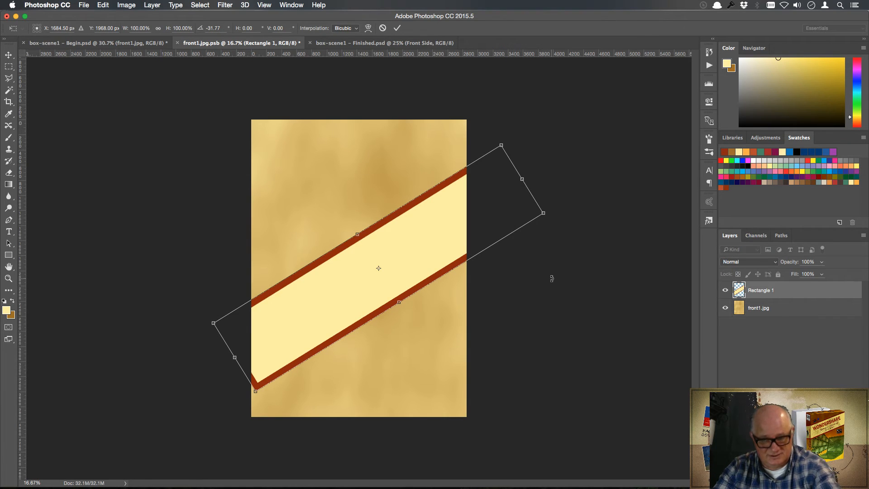
key(super+z)
drag(554, 316, 541, 232)
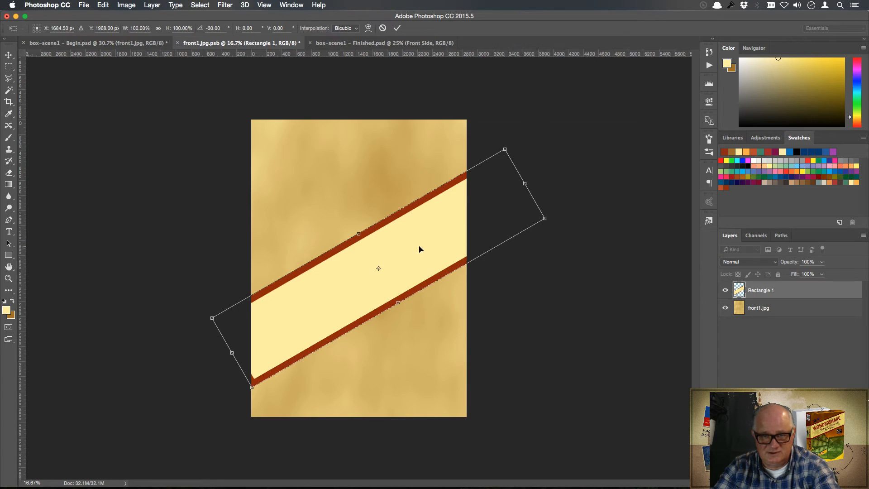
drag(420, 248, 413, 203)
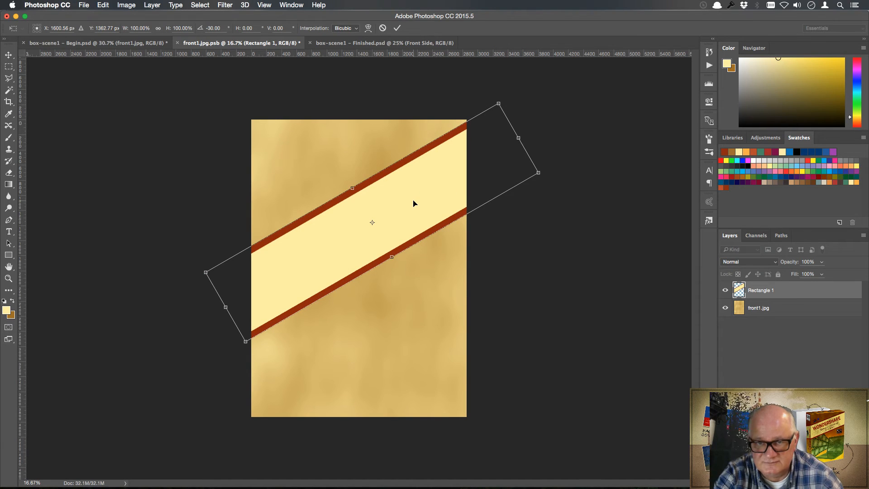
key(Up)
key(Up)
key(Up)
key(Up)
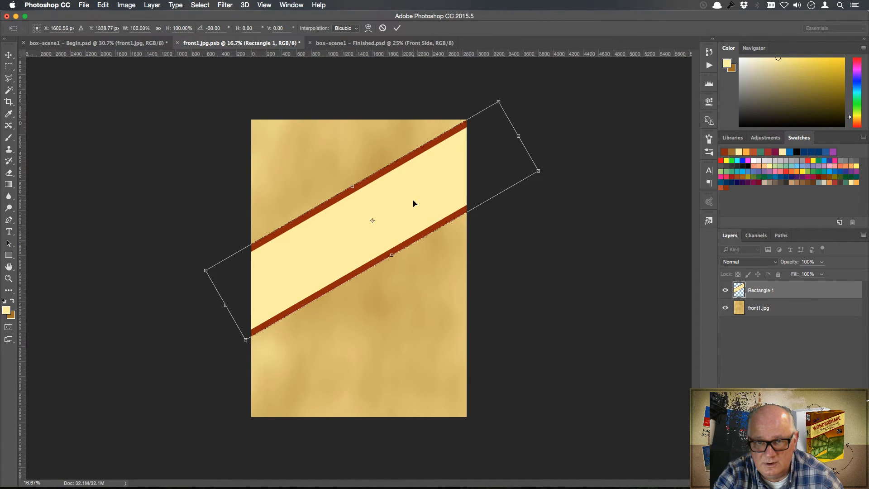
key(Up)
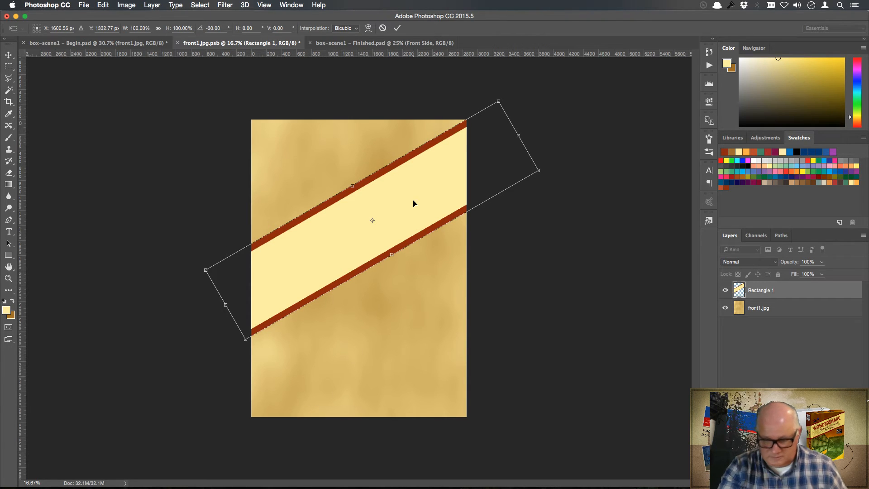
key(Return)
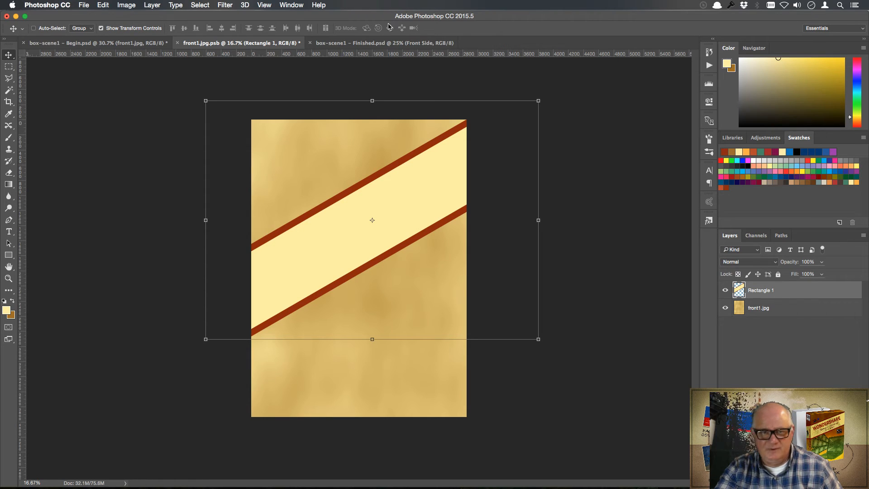
Step: Open the side-left.jpg smart object from box-scene1 - Begin.psd and move box-scene1 - Finished.psd to the end of the open documents
click(133, 43)
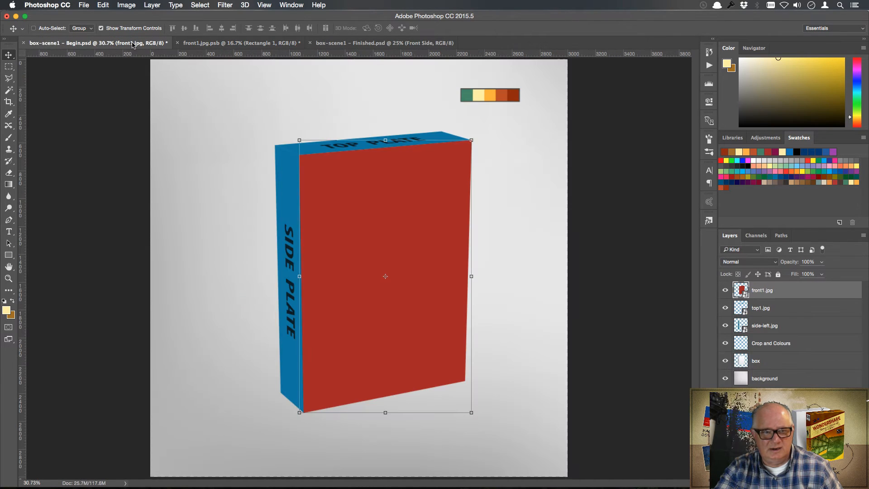
double_click(744, 331)
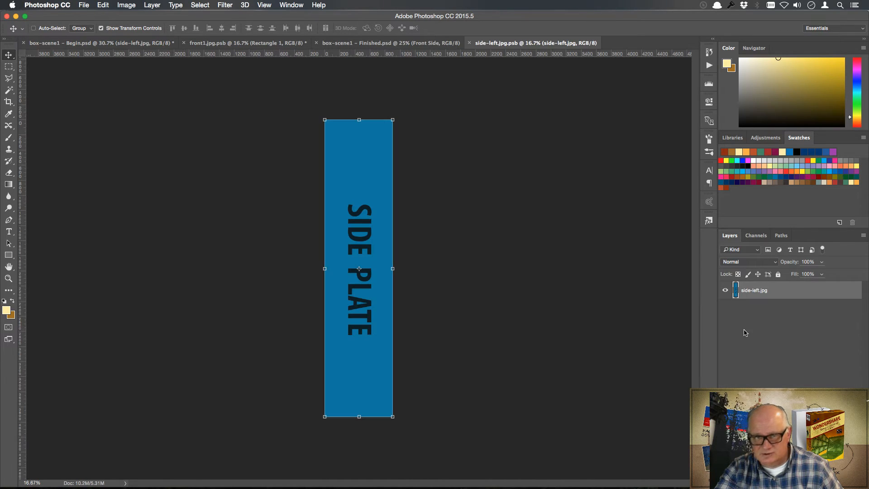
click(372, 43)
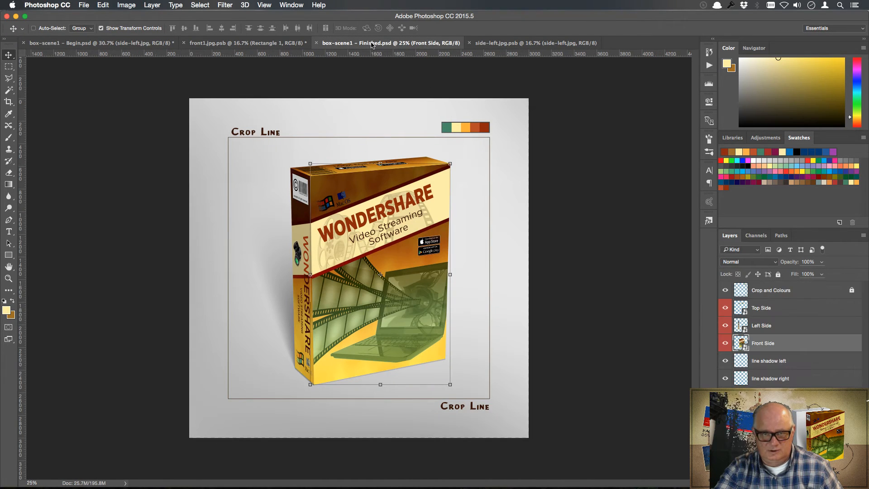
click(286, 43)
drag(348, 43, 557, 45)
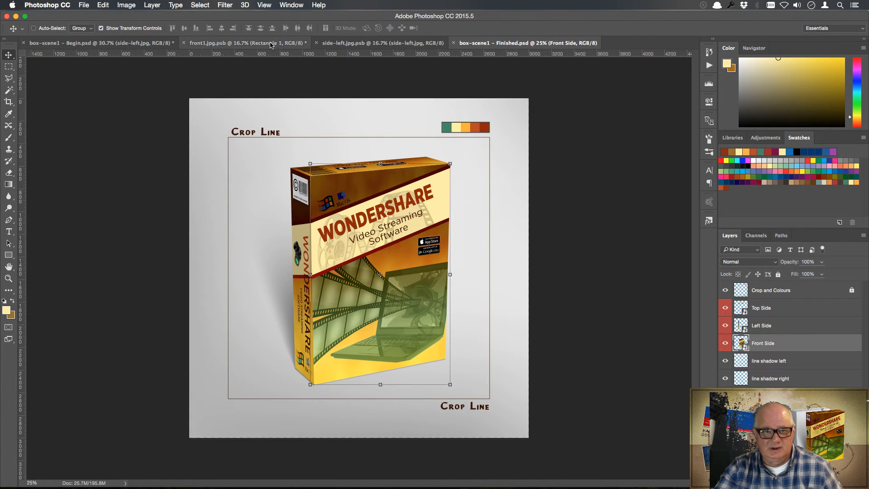
Step: Copy the golden front1.jpg layer from front1.jpg.psb into side-left.jpg.psb, covering the whole side plate
click(271, 43)
click(777, 312)
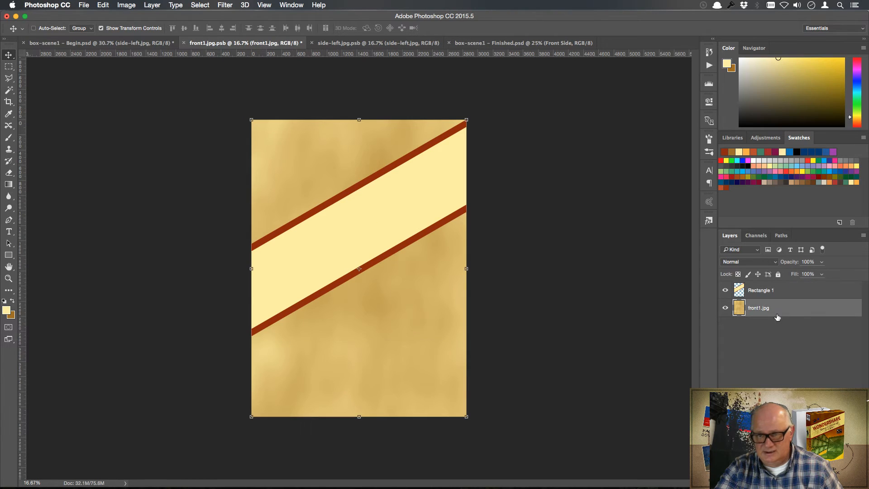
drag(411, 305, 404, 42)
drag(364, 266, 379, 320)
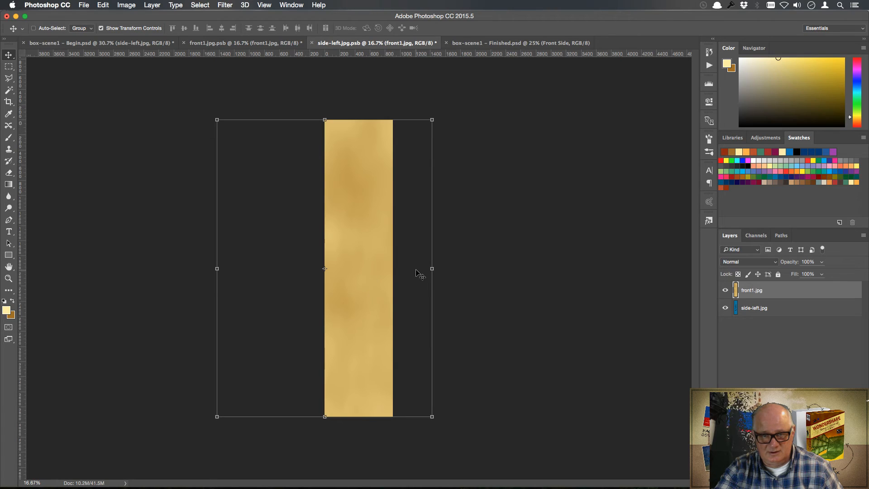
Step: Flip the copied texture horizontally and shift it left to about X -515 px, lining its right edge up with the side plate
click(431, 269)
right_click(370, 266)
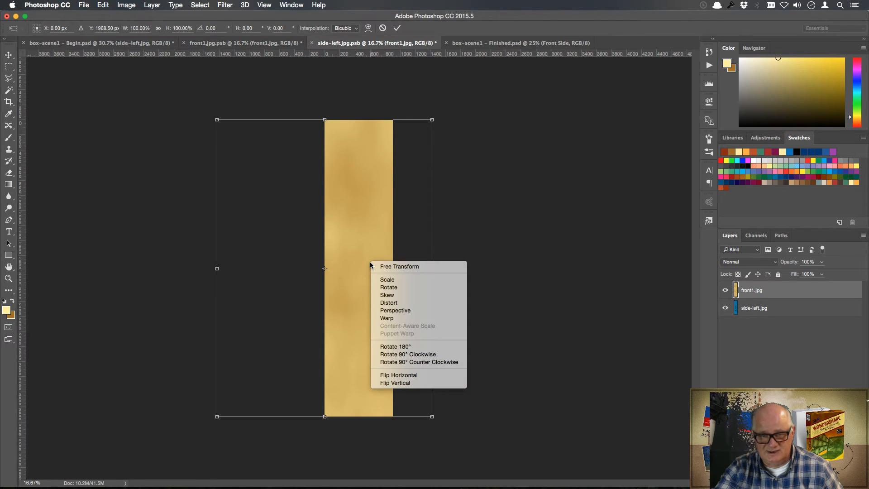
click(427, 378)
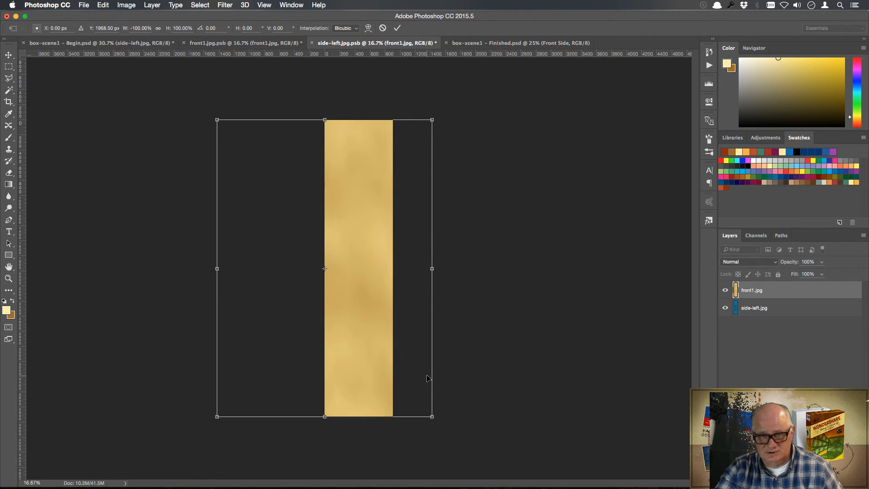
drag(363, 281, 328, 277)
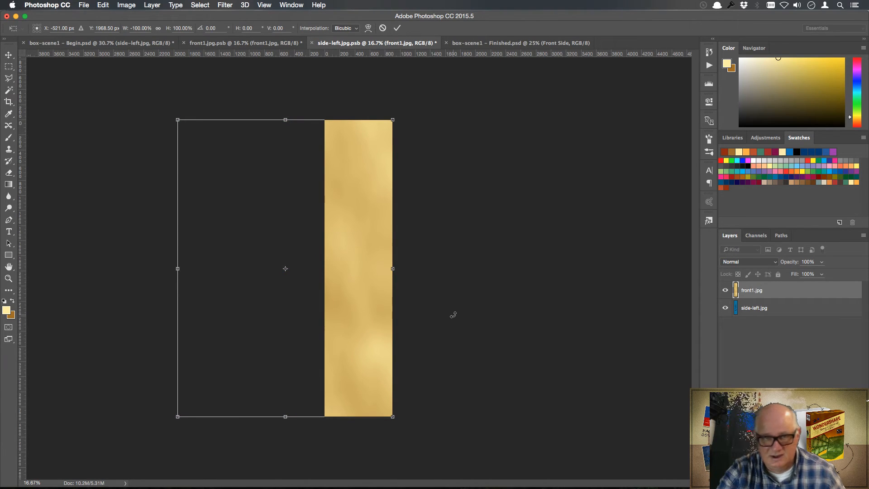
key(Right)
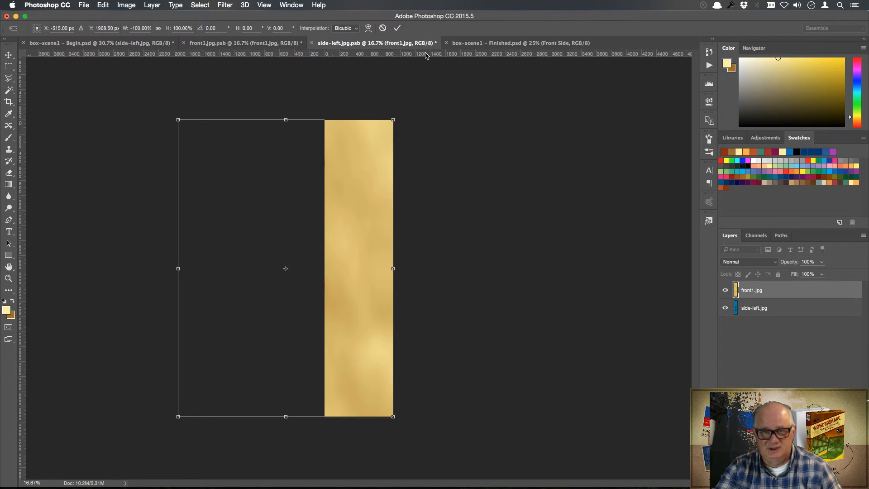
click(398, 29)
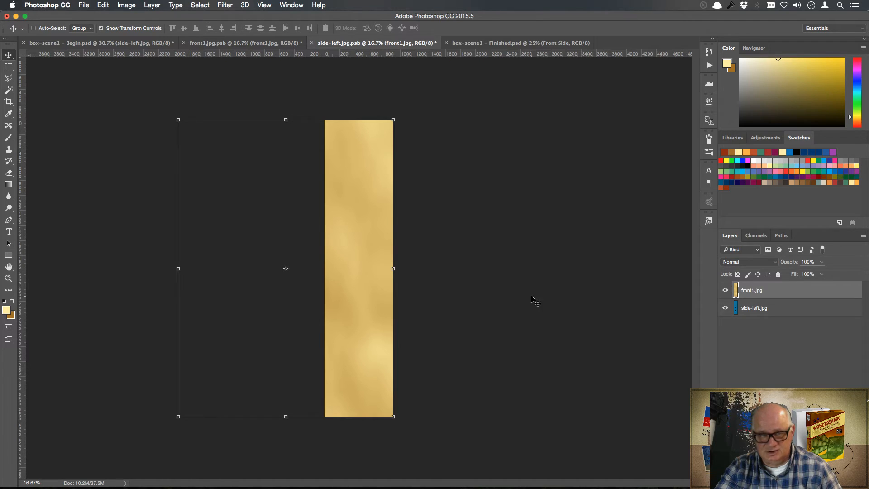
Step: Crop side-left.jpg.psb to its canvas bounds to remove the overhanging texture, and return to front1.jpg.psb
click(10, 103)
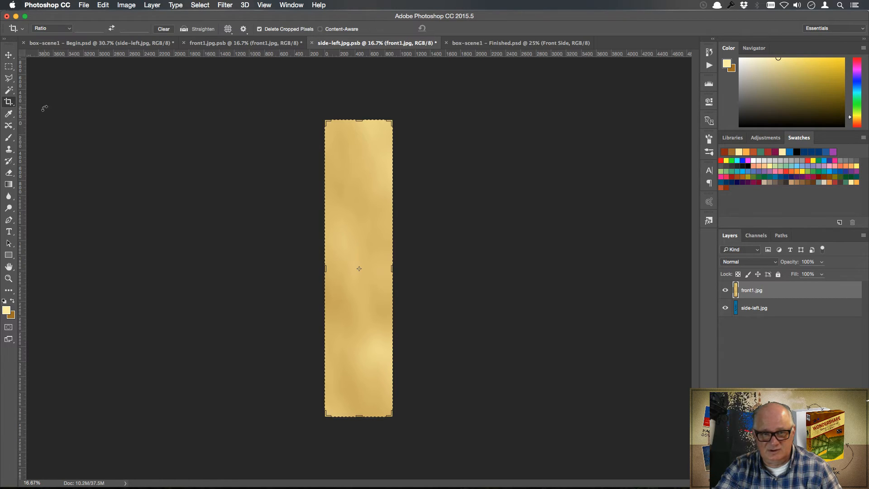
key(Return)
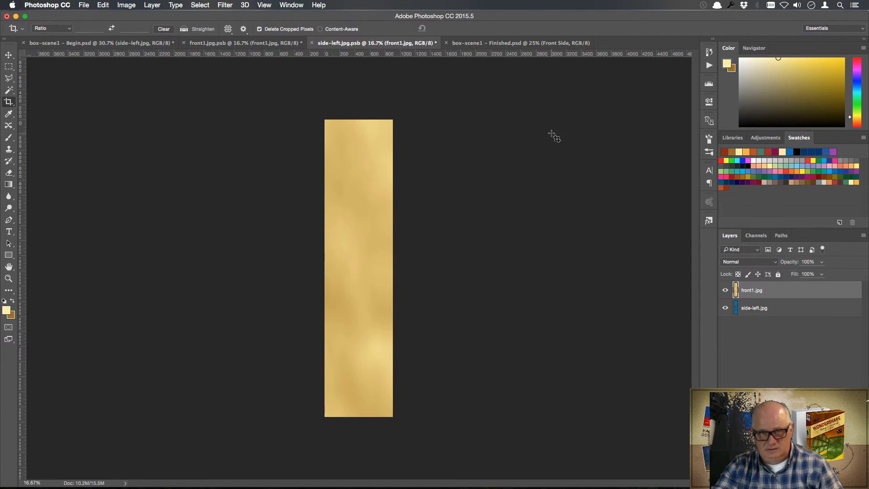
click(276, 44)
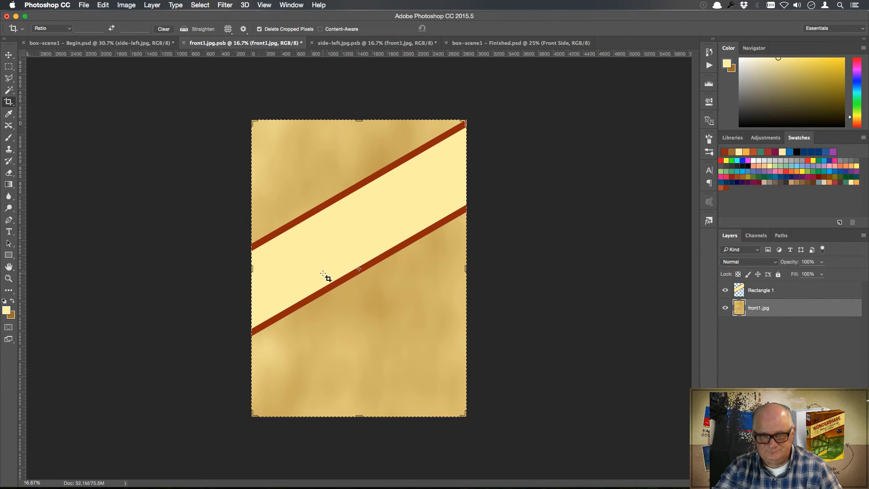
Step: Copy the Rectangle 1 band layer from front1.jpg.psb into side-left.jpg.psb, centred on the side plate
click(795, 294)
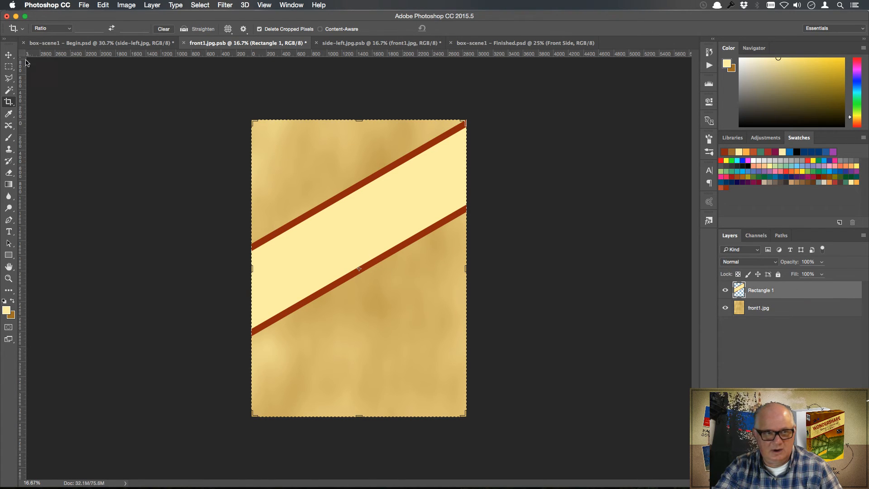
click(8, 54)
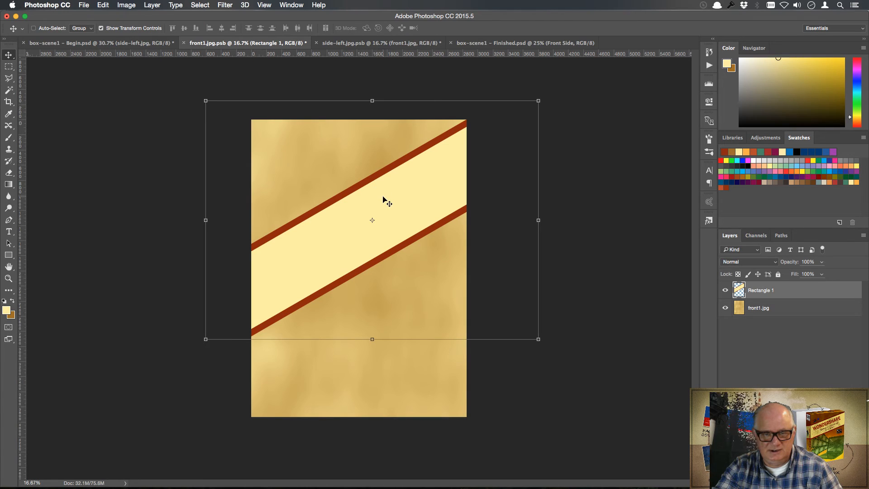
drag(384, 199, 374, 44)
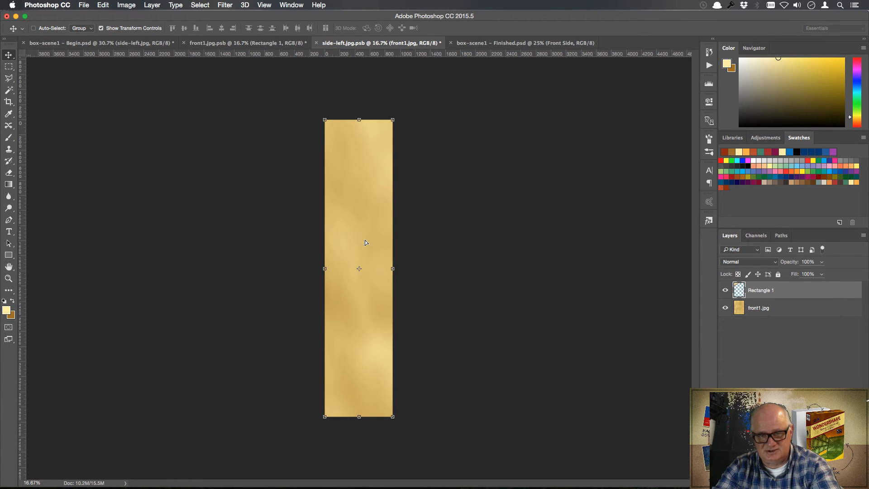
drag(364, 240, 365, 240)
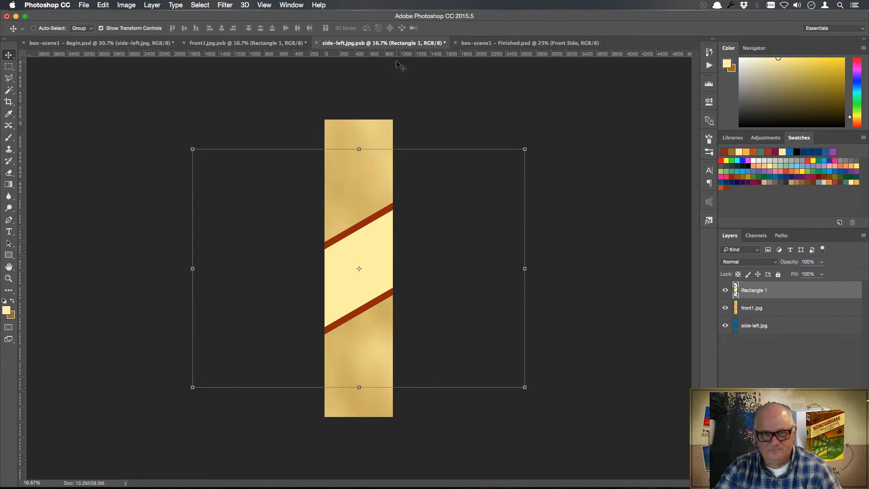
Step: Check the image sizes of front1.jpg.psb and side-left.jpg.psb without changing them, to compare their heights
click(289, 43)
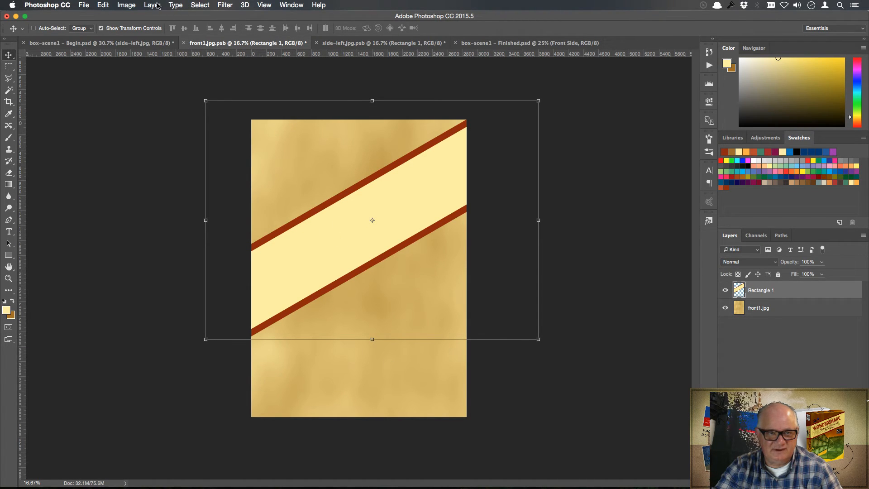
click(127, 5)
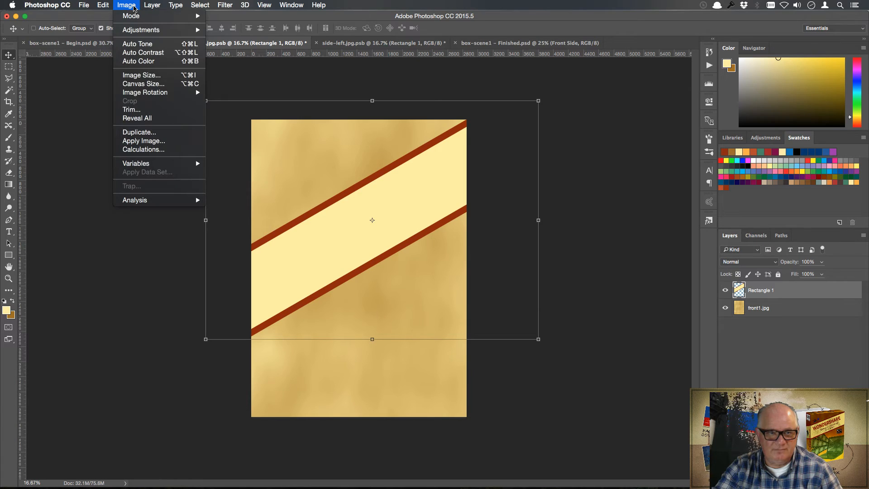
click(149, 75)
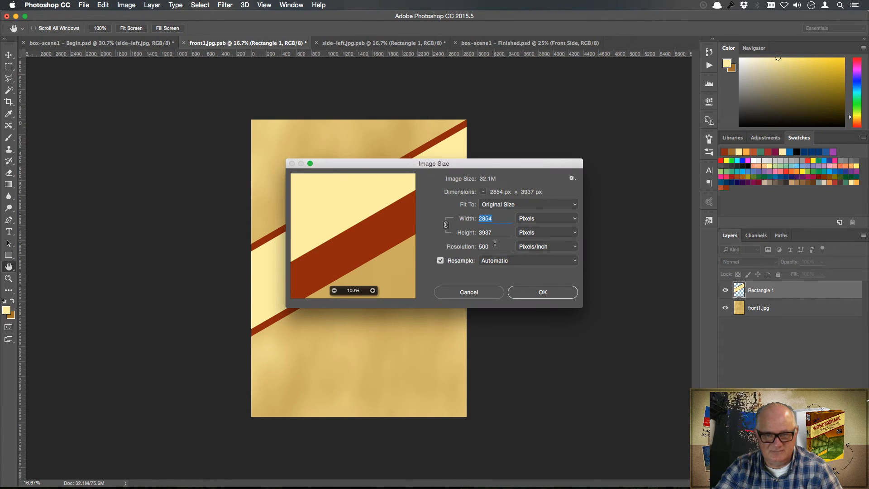
click(492, 289)
key(v)
click(362, 42)
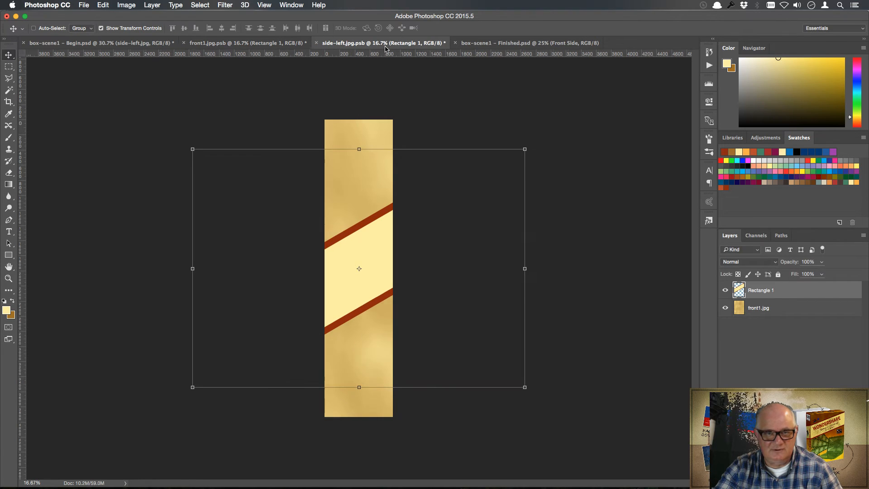
click(133, 6)
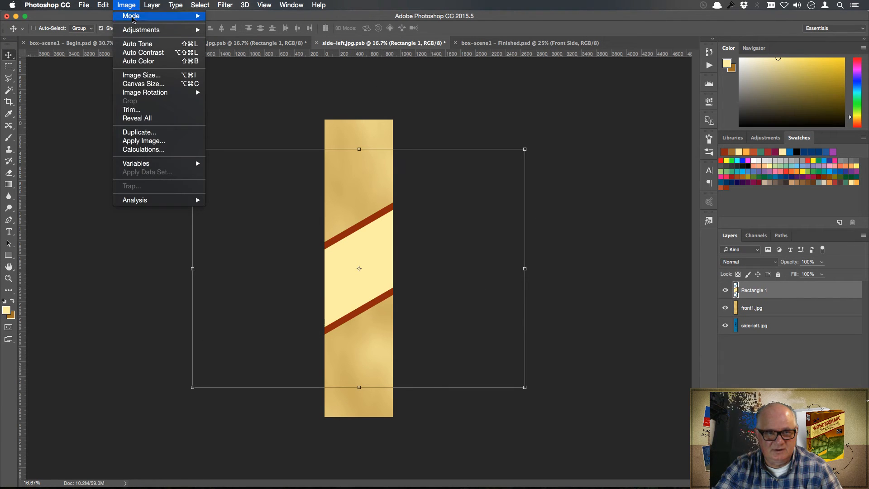
click(143, 75)
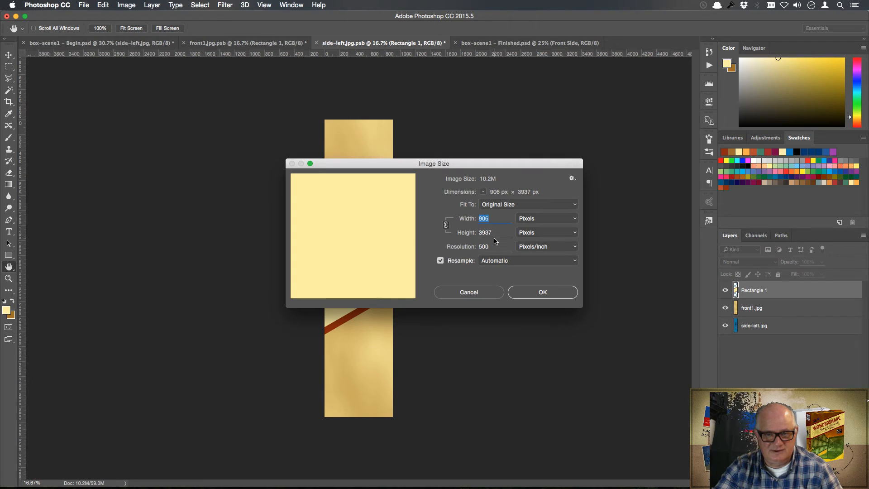
click(468, 293)
Step: On a new layer in front1.jpg.psb, fill a green rectangle in the artwork's lower-left corner, reaching up to the band's lower red edge
click(277, 44)
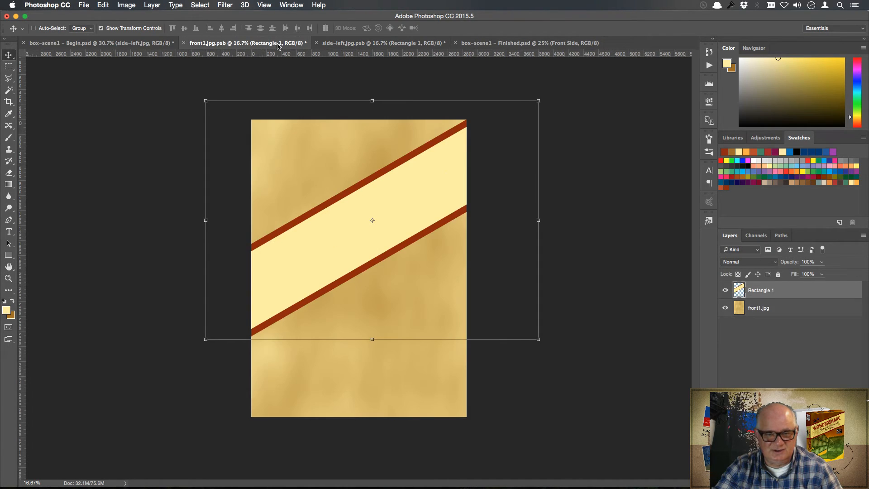
click(10, 67)
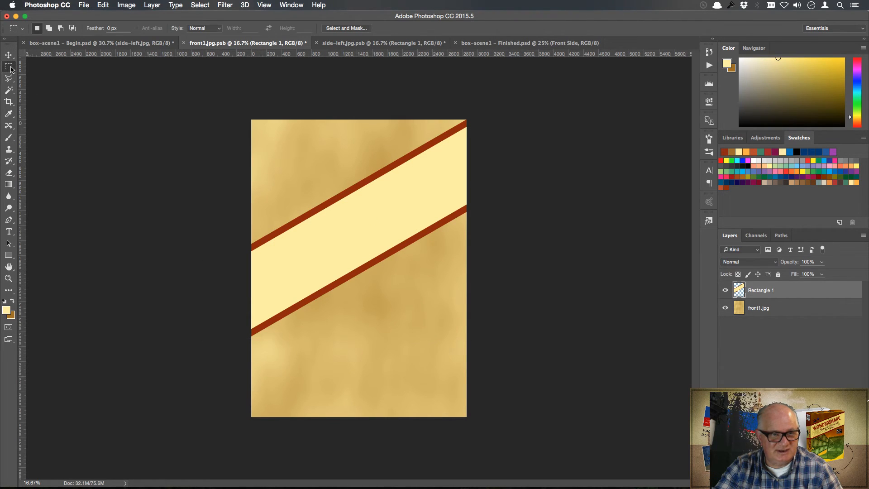
key(super+shift+alt+n)
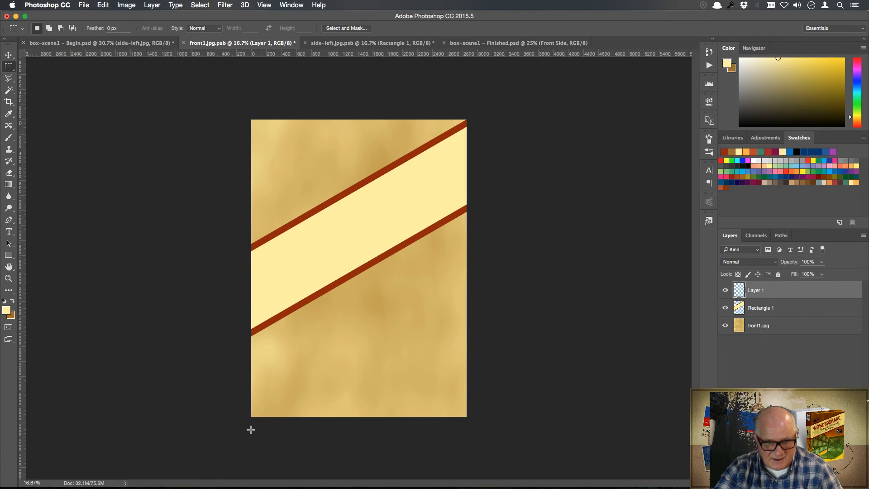
drag(251, 416, 271, 395)
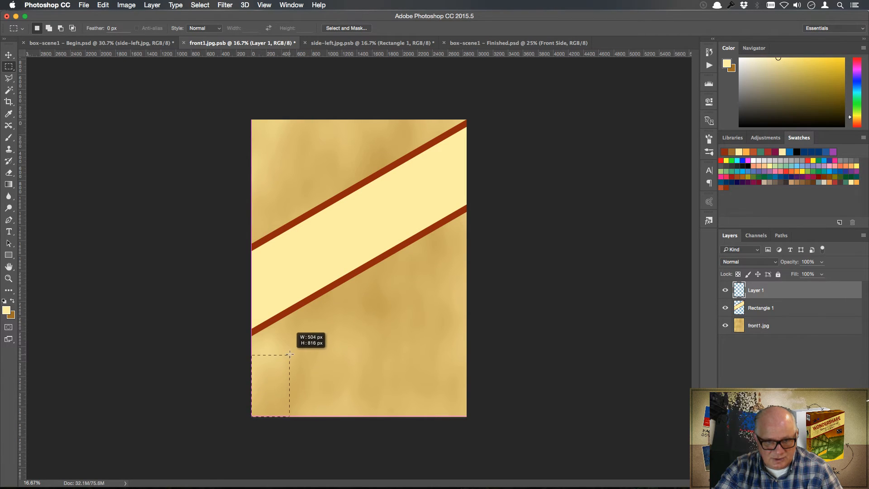
drag(289, 355, 300, 336)
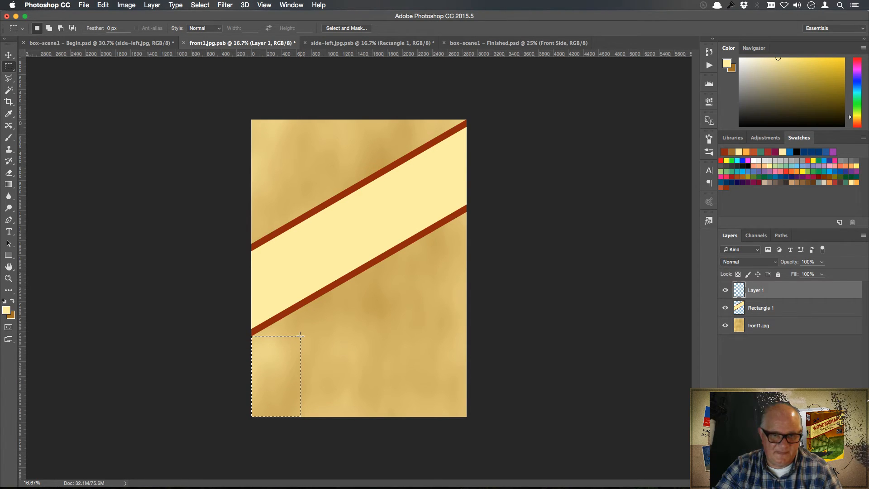
click(822, 171)
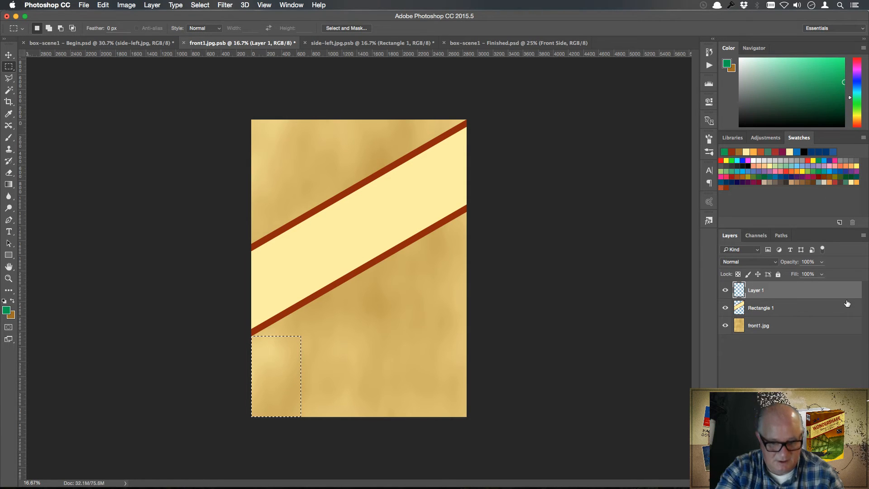
key(alt+BackSpace)
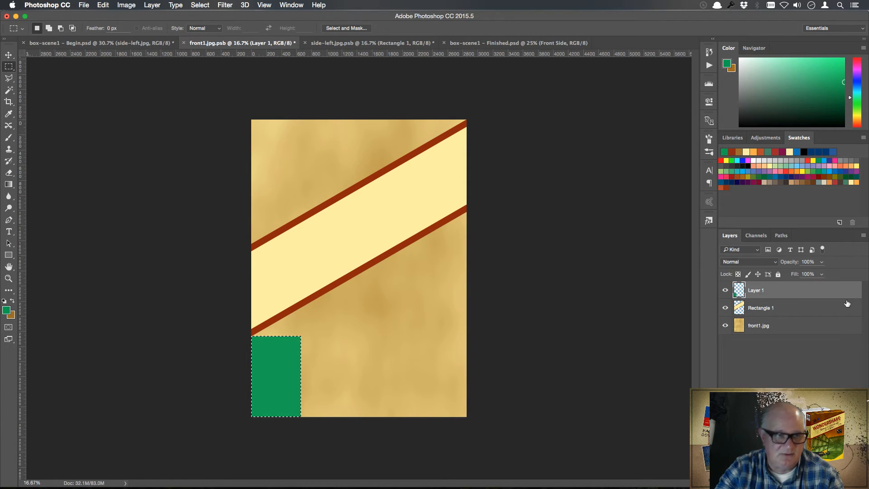
key(super+d)
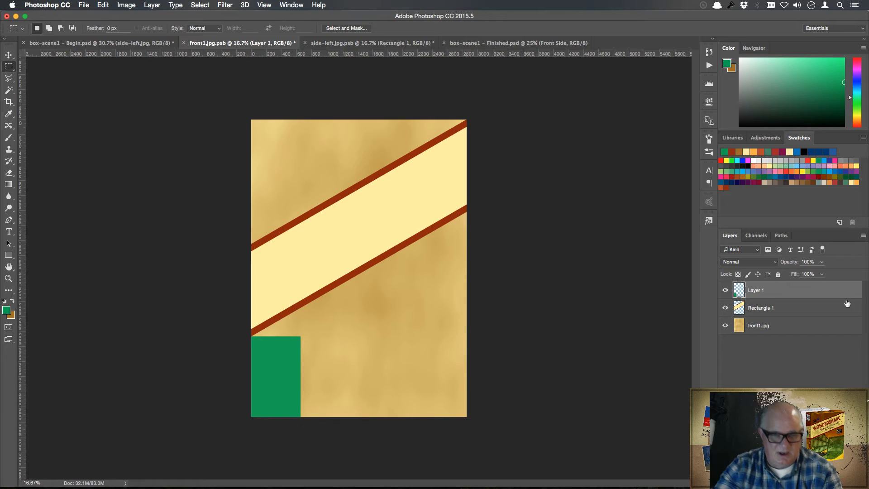
Step: Copy the green rectangle into side-left.jpg.psb and align it with the side plate's lower-right corner
click(8, 54)
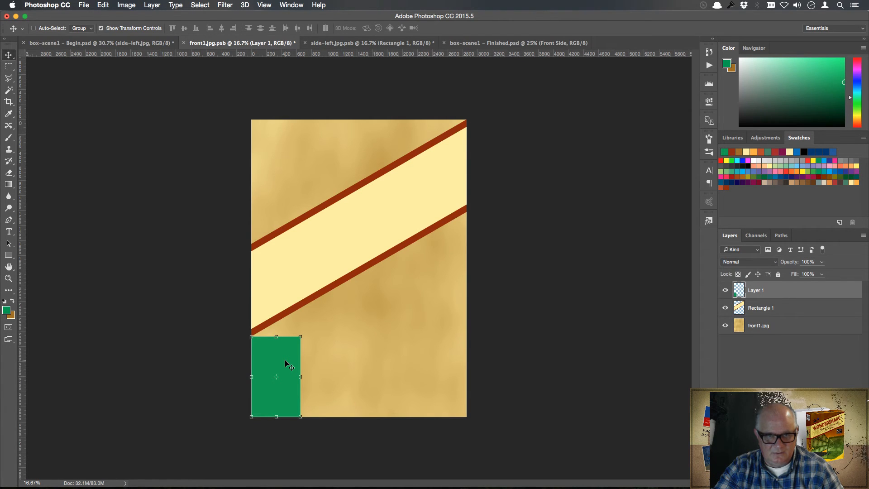
drag(286, 364, 361, 92)
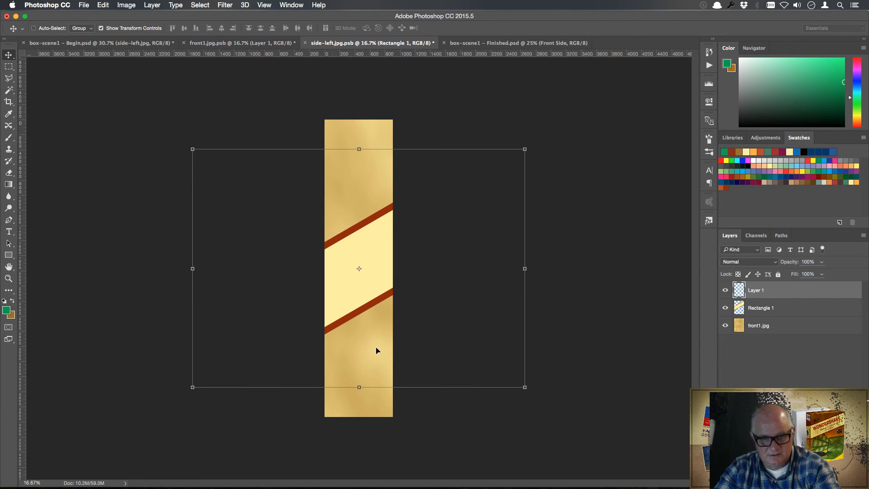
drag(376, 350, 375, 310)
drag(369, 281, 380, 390)
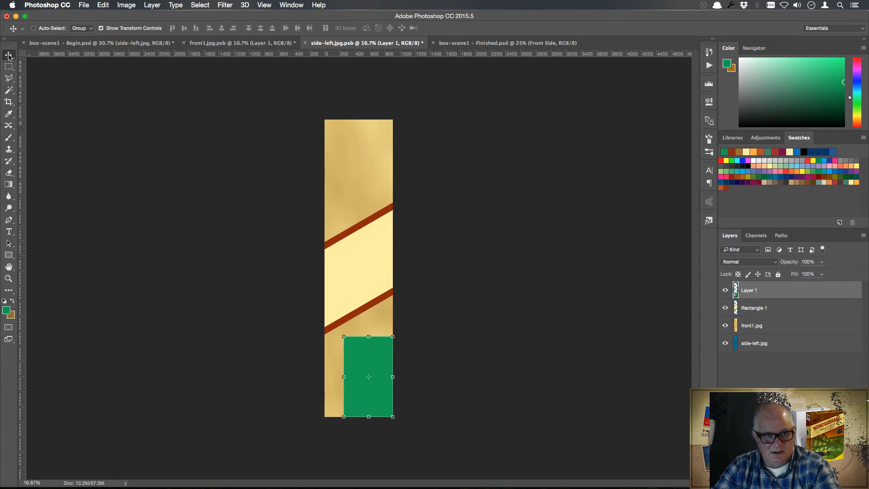
Step: Move the Rectangle 1 band straight down on the side plate until its lower red edge meets the green rectangle's top-right corner
click(777, 310)
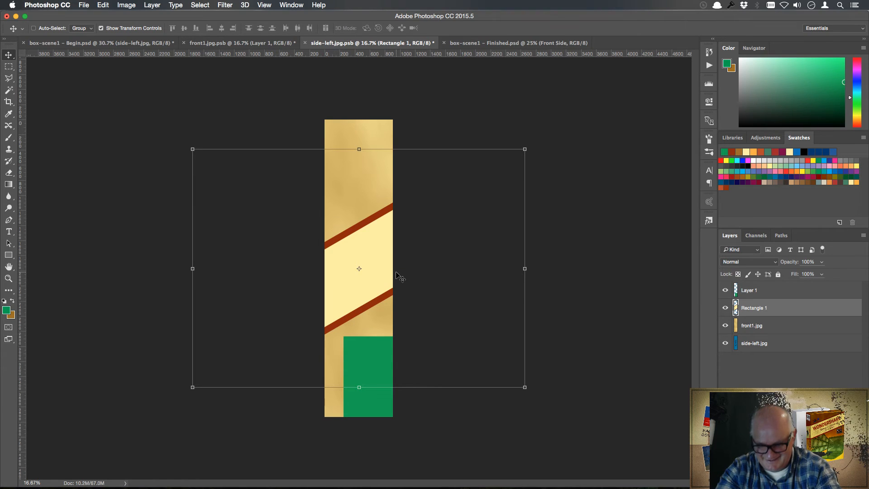
key(shift+Down)
key(shift+Down)
key(shift+Down)
key(shift+Down)
key(shift+Down)
key(shift+Down)
key(shift+Down)
key(shift+Down)
key(shift+Down)
key(shift+Down)
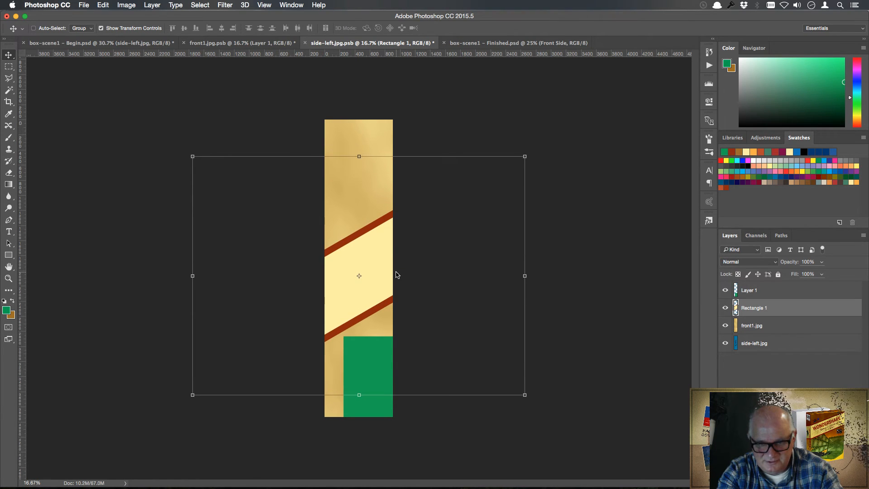
key(shift+Down)
key(shift+Down)
key(shift+Down)
key(shift+Down)
key(shift+Down)
key(shift+Down)
key(shift+Down)
key(shift+Down)
key(shift+Down)
key(shift+Down)
key(shift+Down)
key(shift+Down)
key(shift+Down)
key(shift+Down)
key(shift+Down)
key(shift+Down)
key(shift+Down)
key(shift+Down)
key(shift+Down)
key(shift+Down)
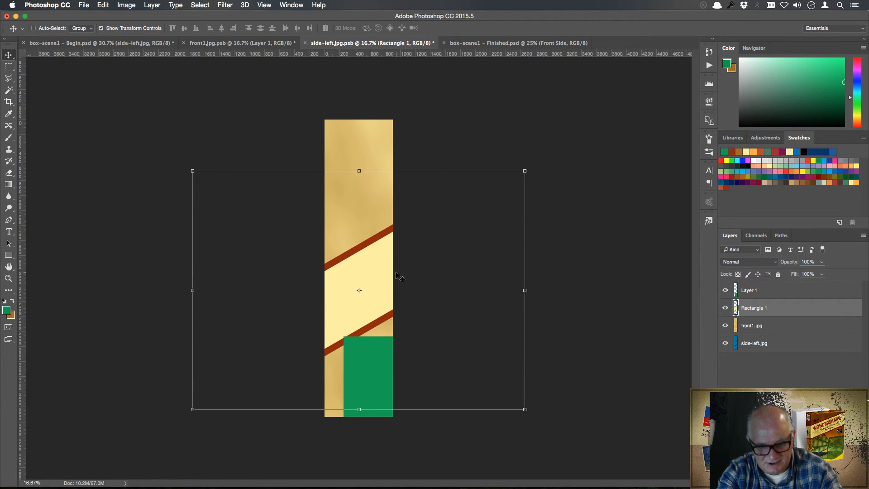
key(shift+Down)
key(shift+Down)
key(shift+Down)
key(shift+Down)
key(shift+Down)
key(shift+Down)
key(shift+Down)
key(shift+Down)
key(shift+Down)
key(shift+Down)
key(shift+Down)
key(shift+Down)
key(shift+Down)
key(shift+Down)
key(shift+Down)
key(shift+Down)
key(shift+Down)
key(shift+Down)
key(shift+Down)
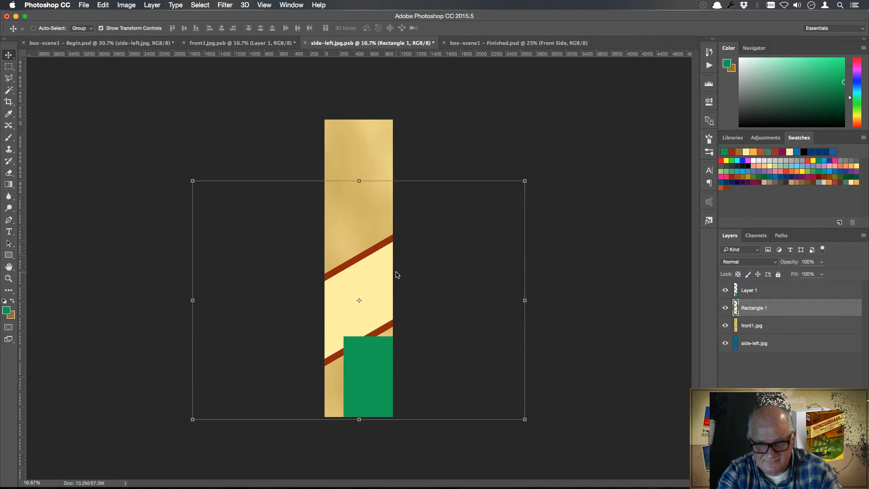
key(shift+Down)
key(shift+Down)
key(shift+Down)
key(shift+Down)
key(shift+Down)
key(shift+Down)
key(shift+Down)
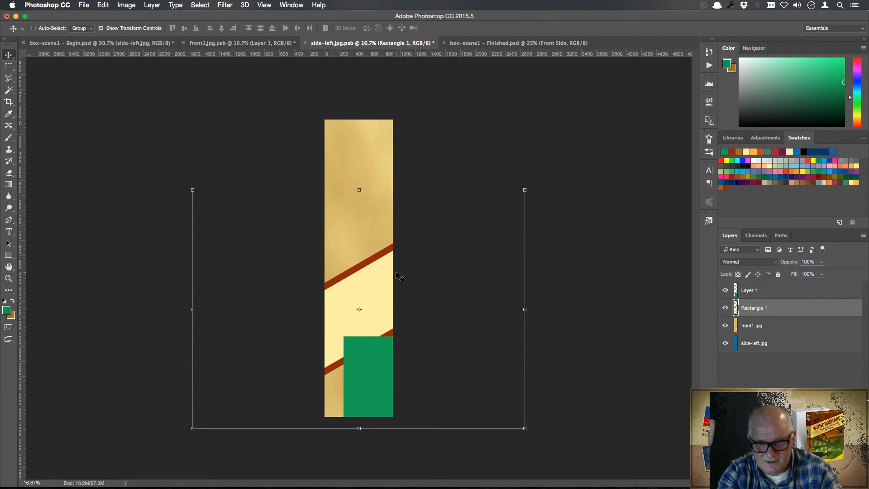
key(shift+Down)
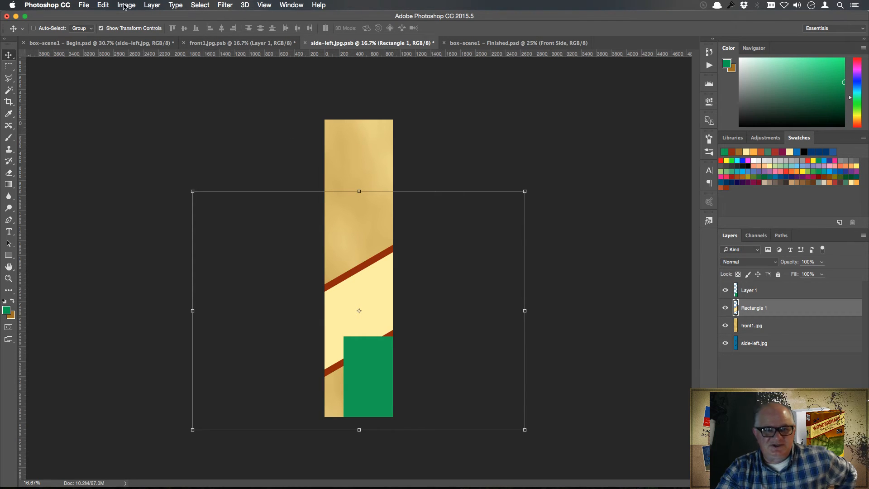
Step: Save side-left.jpg.psb and front1.jpg.psb, and return to box-scene1 - Begin.psd to check the band across the box corner
click(86, 6)
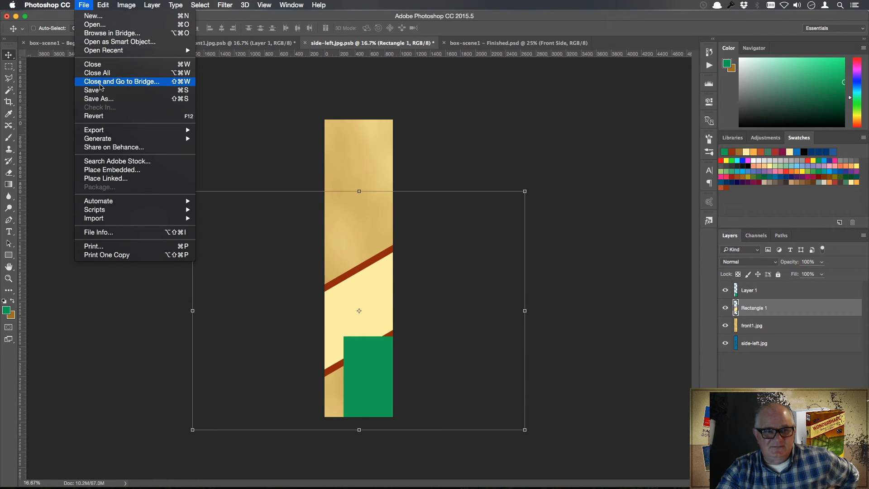
click(102, 93)
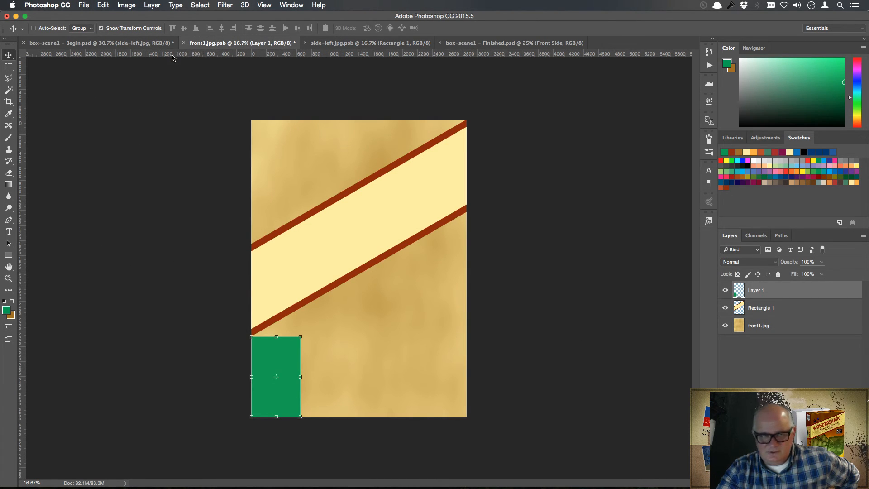
click(84, 6)
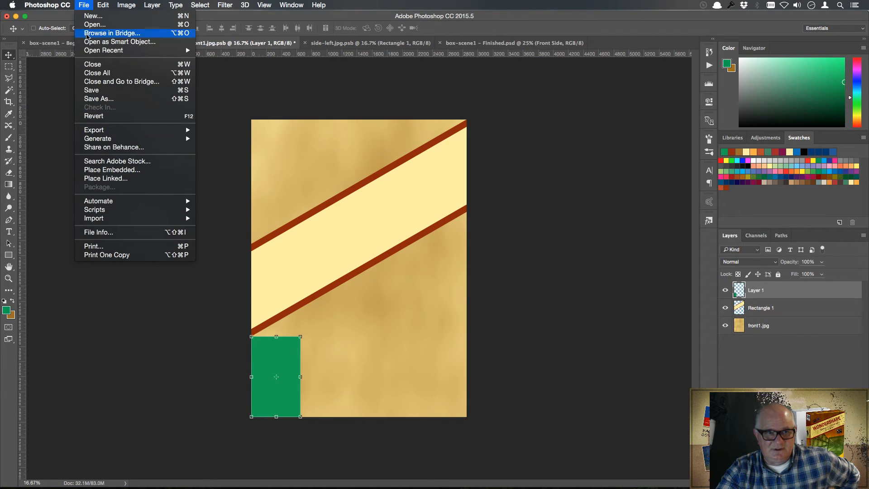
click(99, 90)
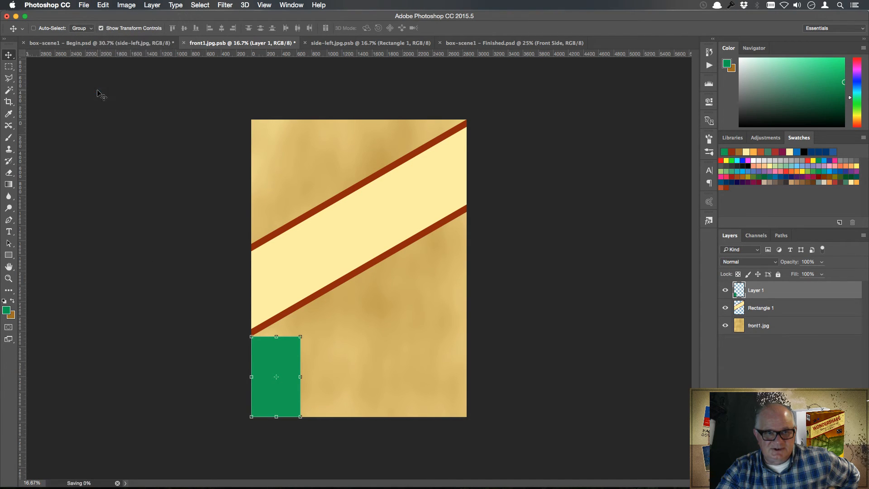
click(111, 43)
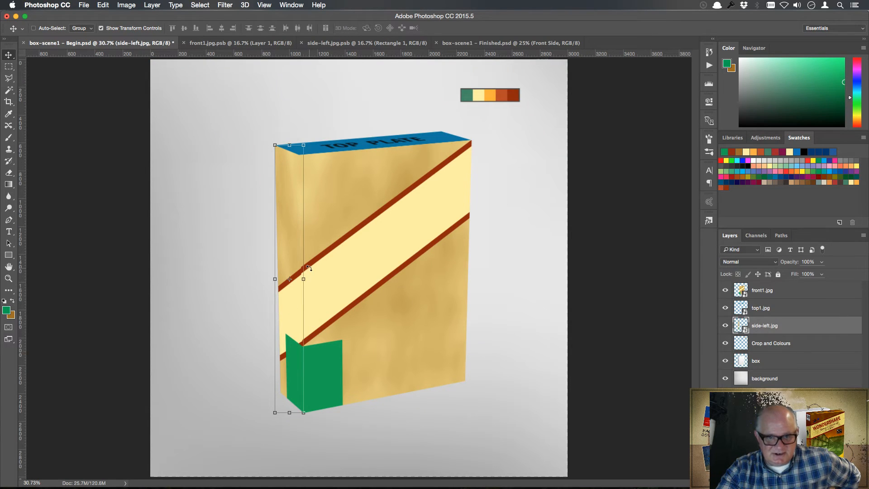
Step: Delete the green rectangle layer from front1.jpg.psb and switch to side-left.jpg.psb
click(249, 43)
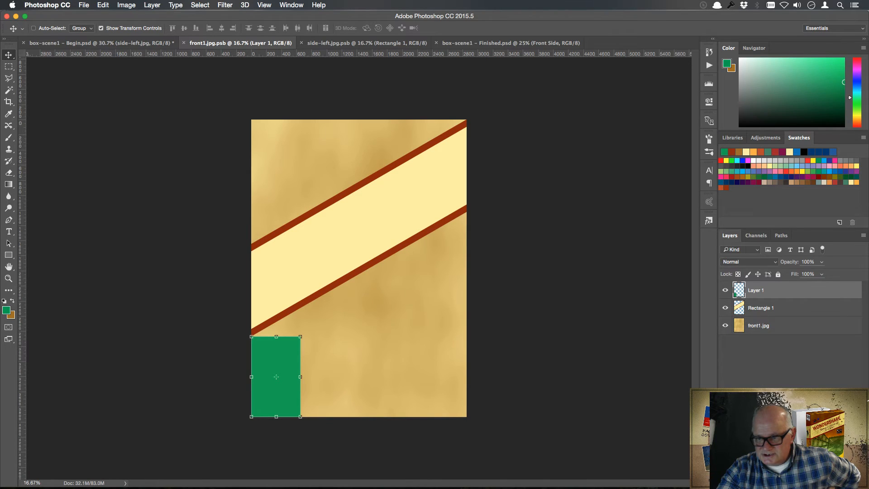
key(Delete)
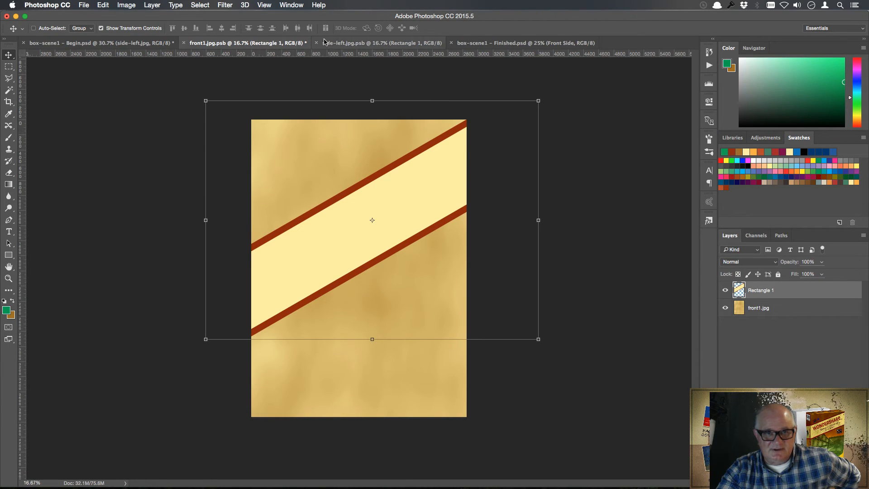
click(337, 44)
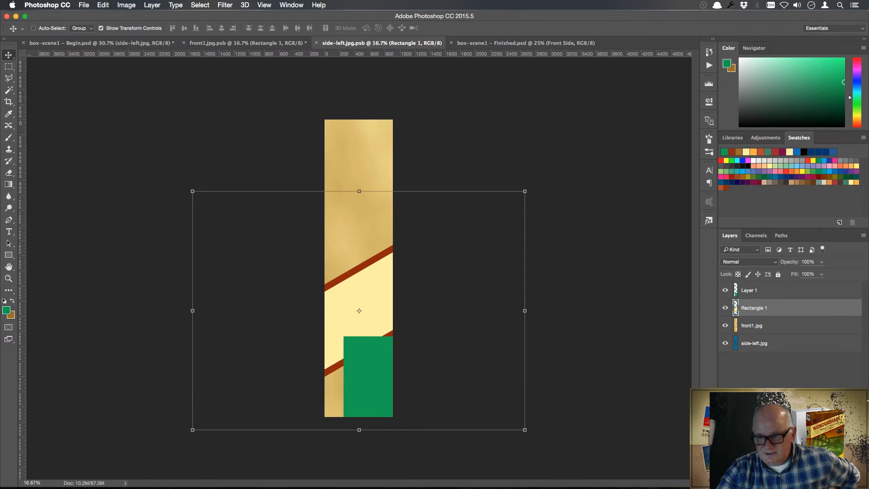
Step: Delete the green rectangle layer, Layer 1, from side-left.jpg.psb while keeping the Rectangle 1 band
key(Delete)
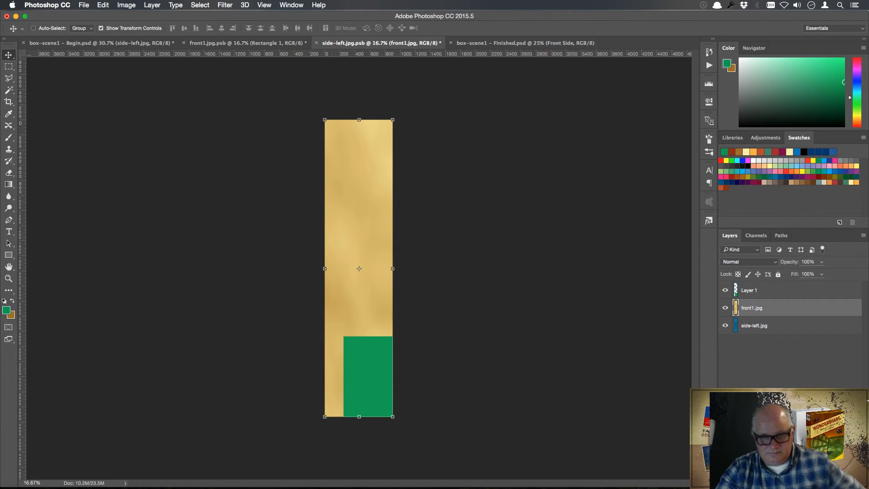
key(super+z)
click(811, 295)
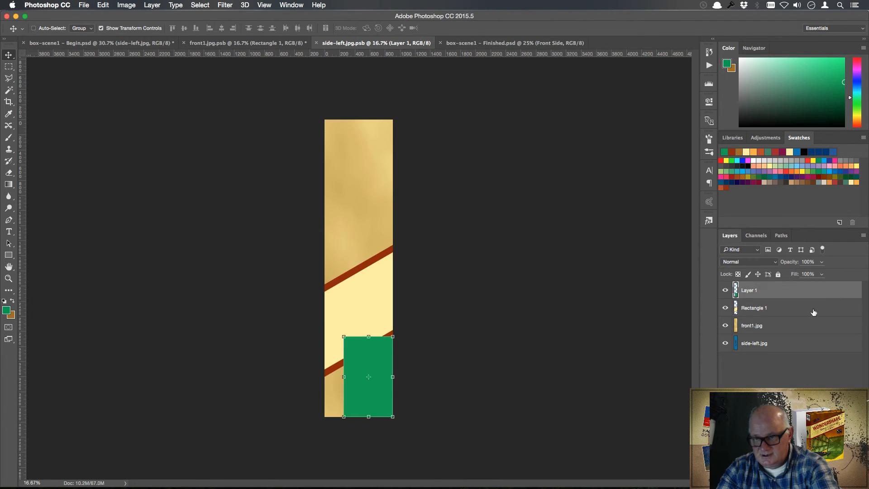
key(Delete)
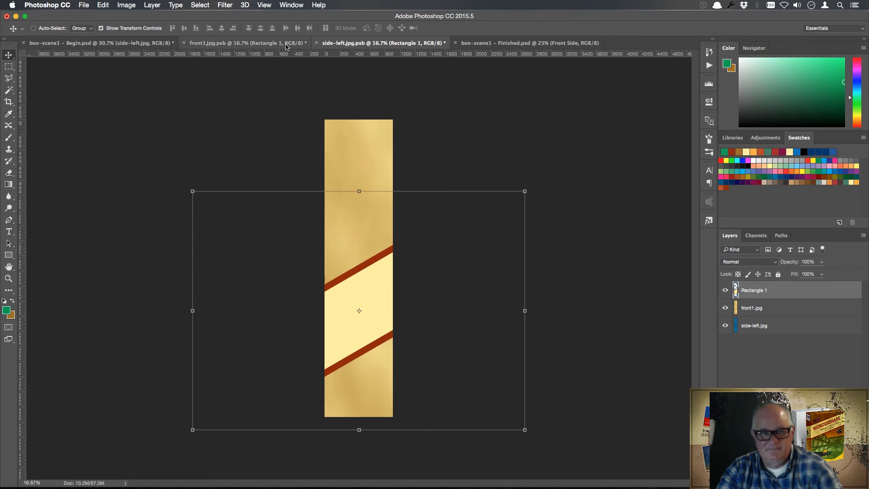
Step: Save side-left.jpg.psb and front1.jpg.psb, and inspect the band join on the box in box-scene1 - Begin.psd with no layer selected
click(221, 46)
click(335, 43)
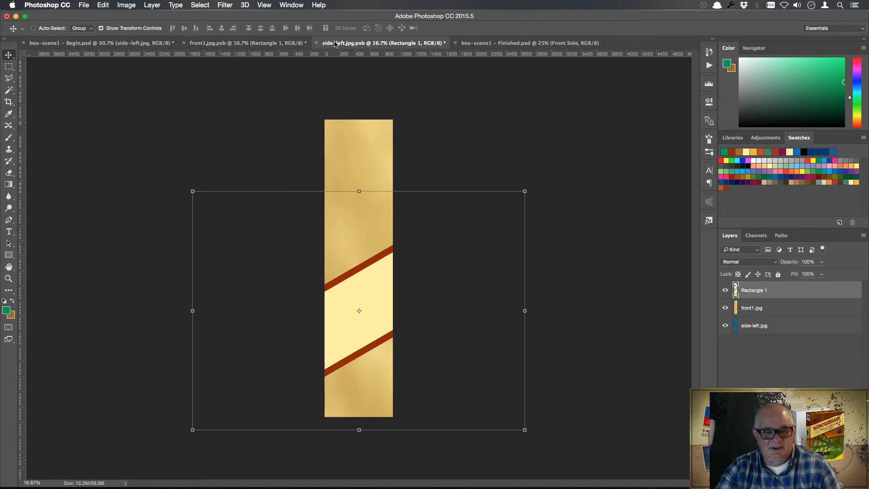
key(super+s)
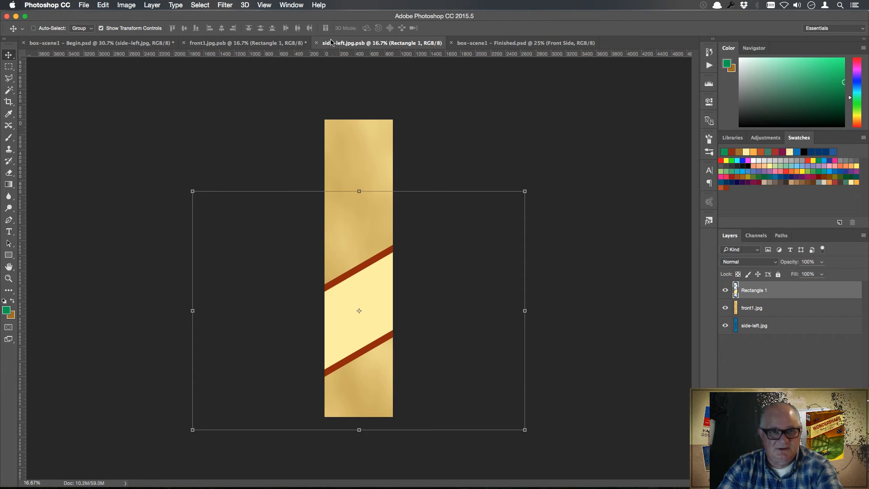
click(263, 44)
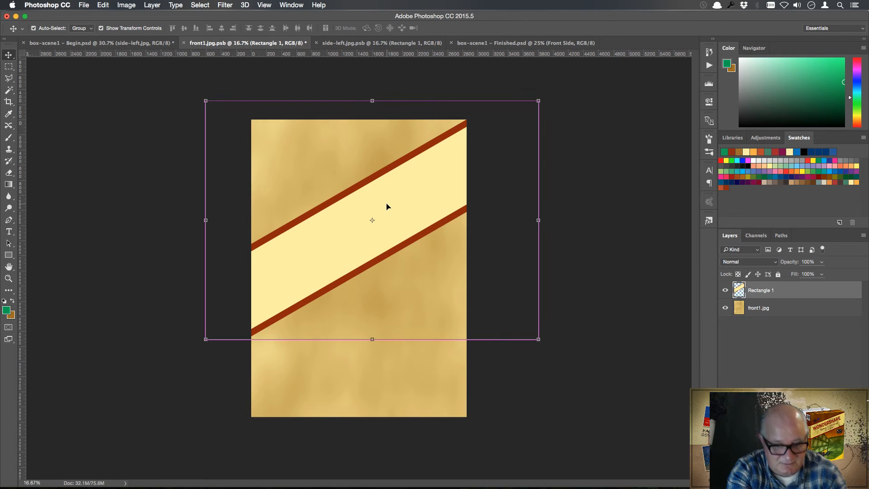
key(super+s)
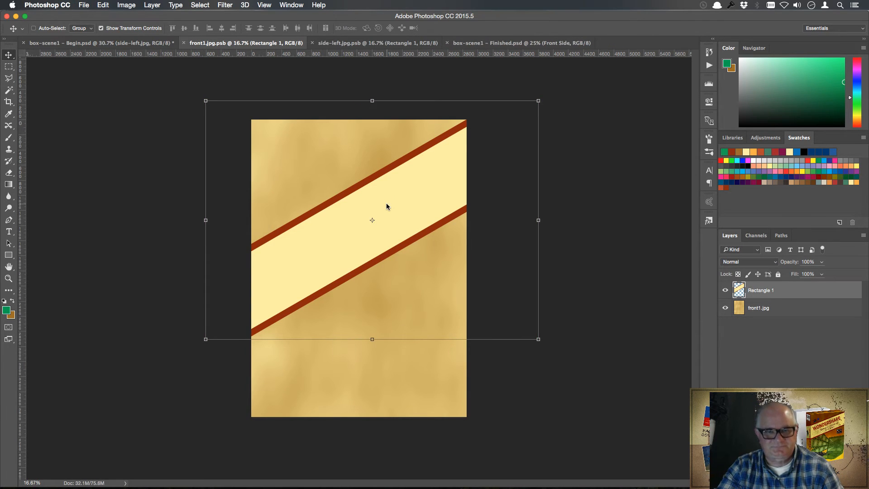
click(154, 43)
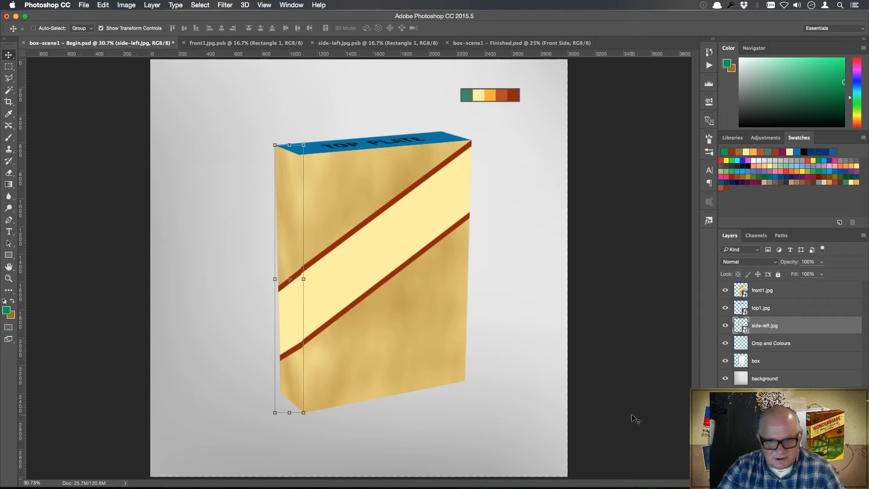
click(765, 401)
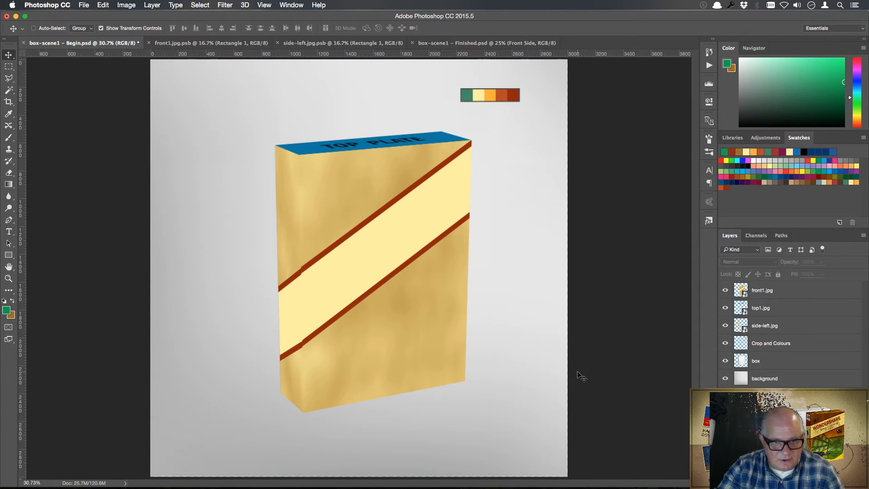
Step: Nudge the Rectangle 1 band slightly upward in side-left.jpg.psb, save it, and check the corner join in box-scene1 - Begin.psd
click(328, 43)
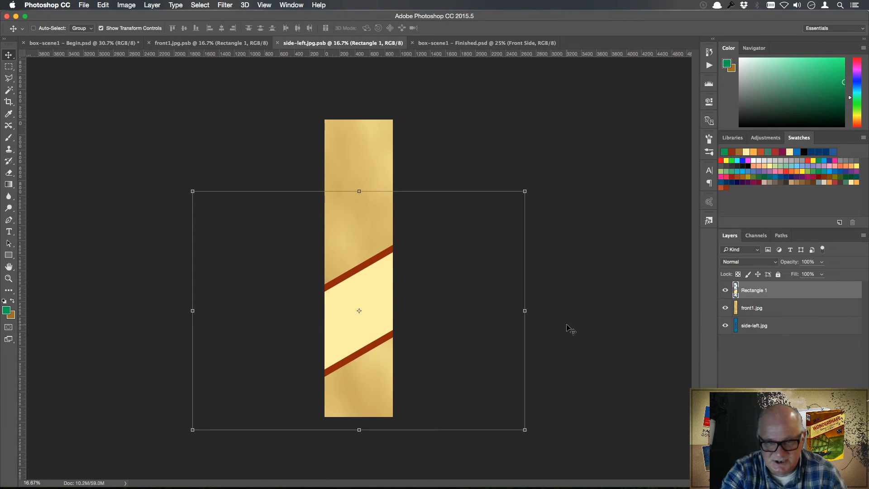
key(Up)
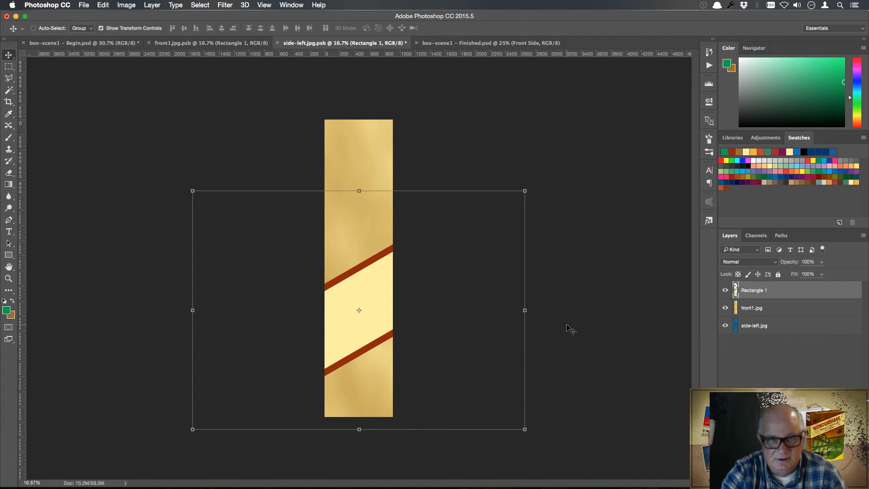
key(super+s)
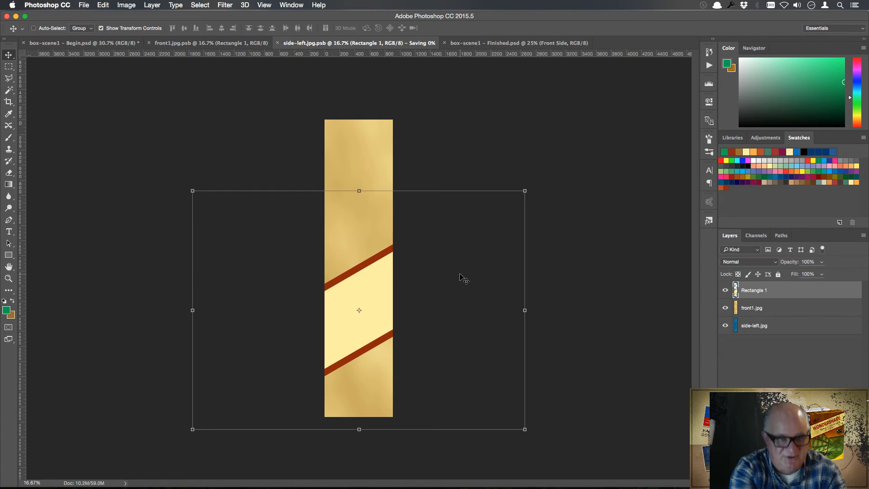
click(114, 43)
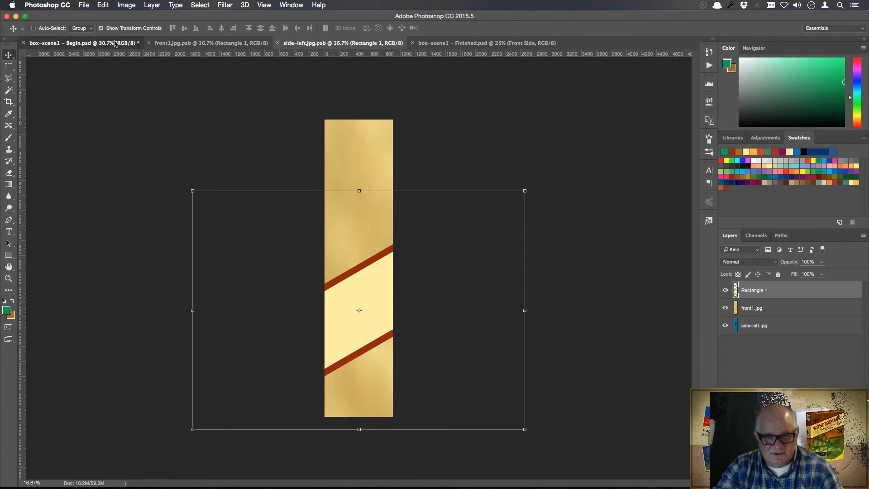
Step: Move the side plate's band up by a larger nudge, save side-left.jpg.psb, and recheck the join on the box
click(313, 43)
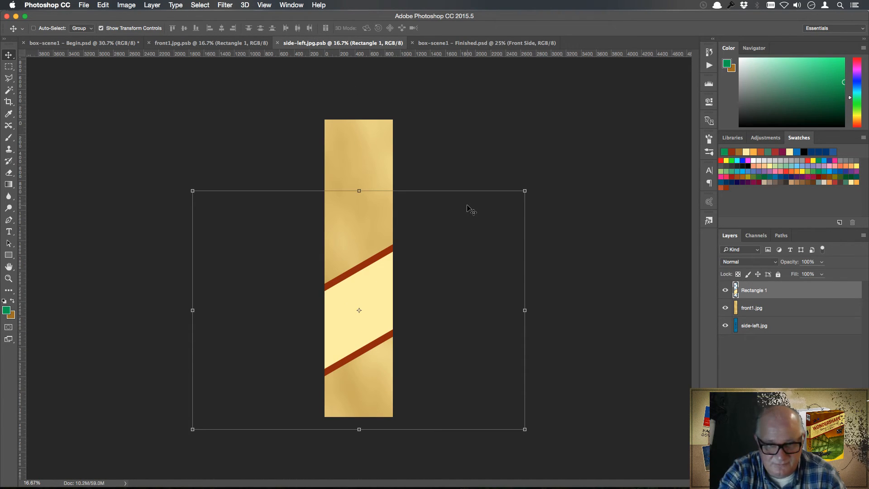
key(shift+Up)
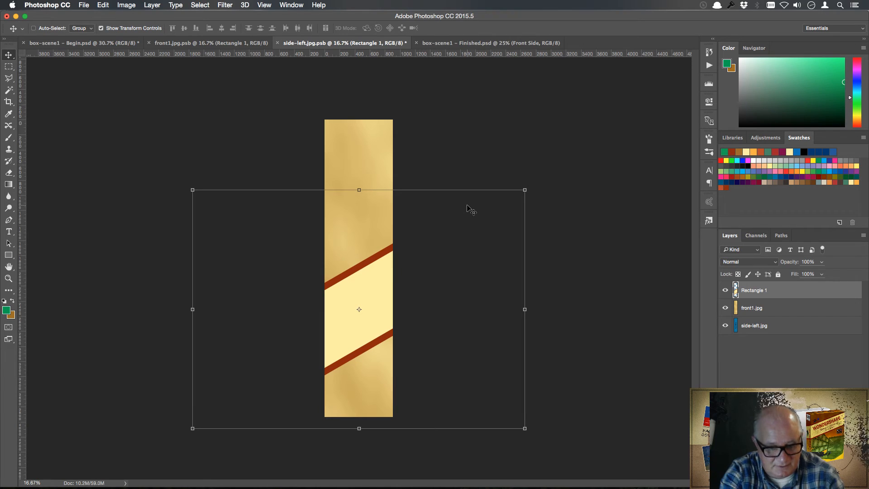
key(super+s)
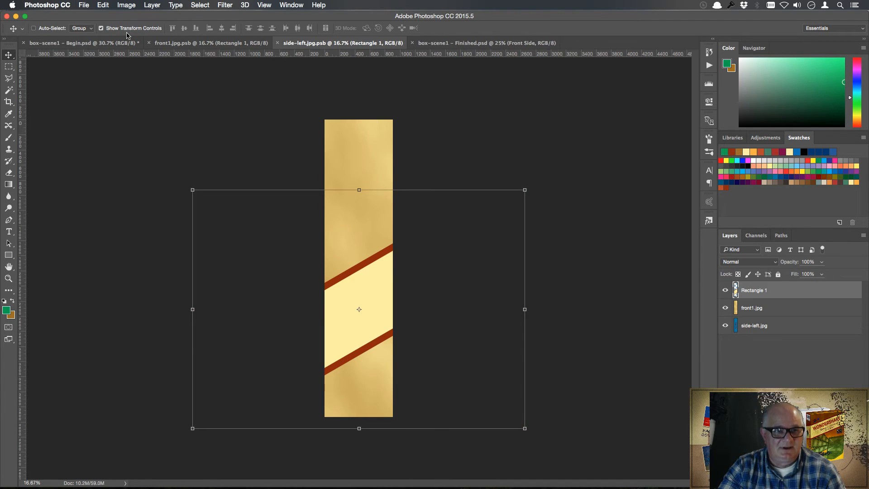
click(116, 44)
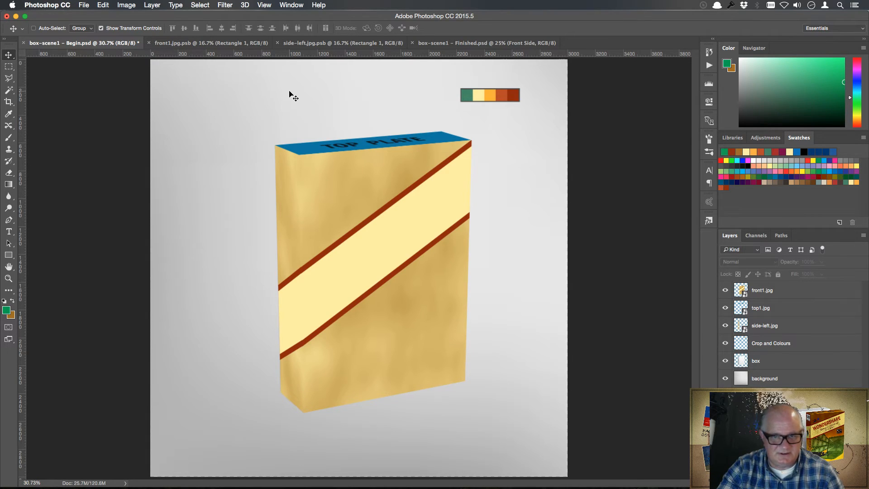
Step: Nudge the side plate's band slightly back down, save side-left.jpg.psb, and view the aligned band in box-scene1 - Begin.psd
click(306, 43)
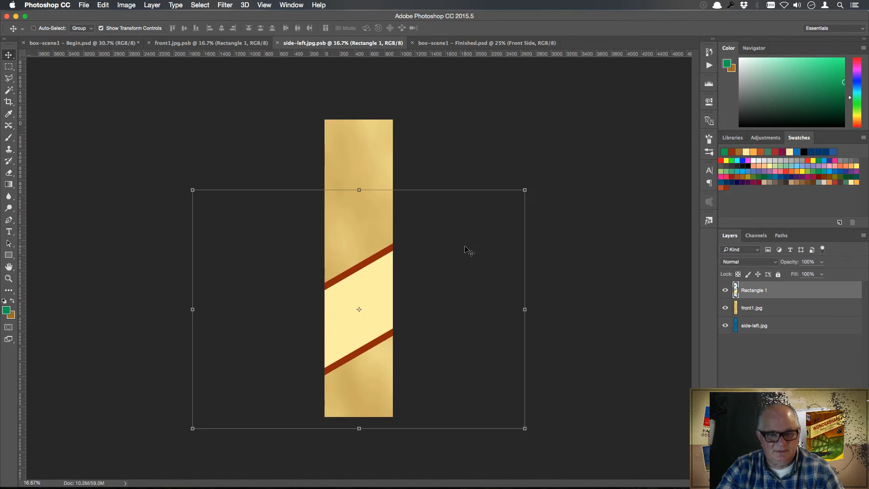
key(Down)
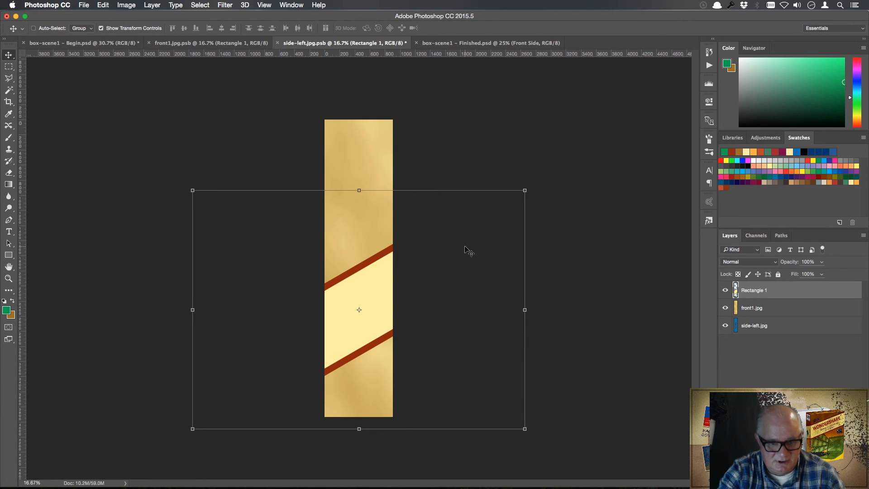
key(cmd+s)
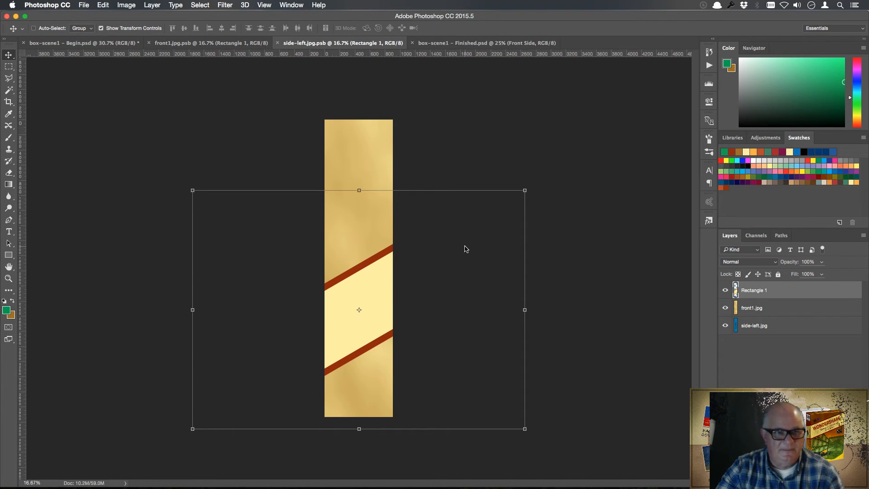
click(120, 43)
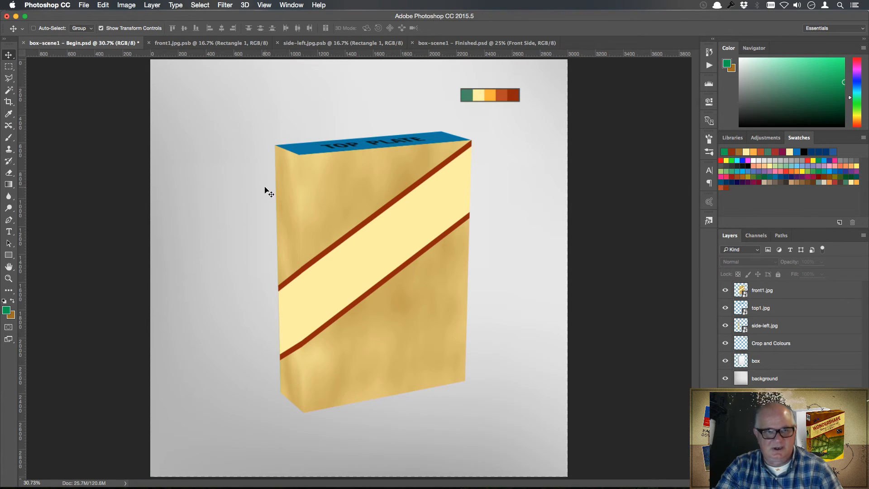
Step: Switch to front1.jpg.psb and close side-left.jpg.psb
click(218, 45)
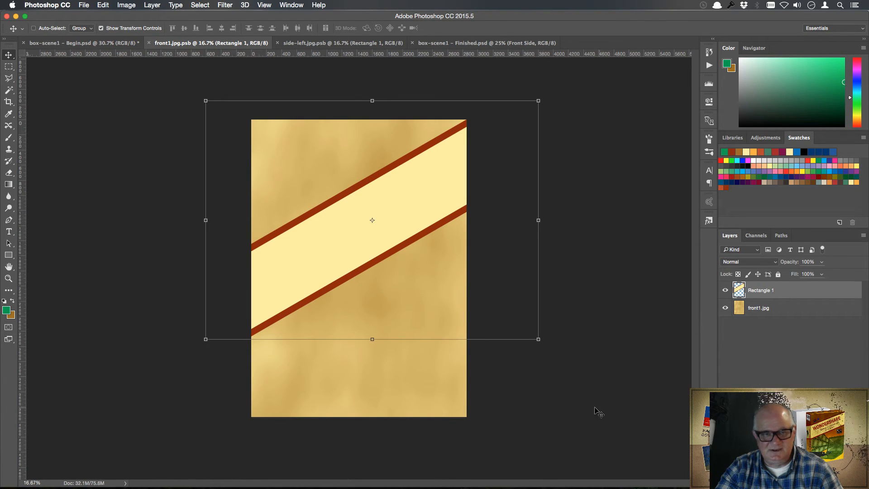
click(278, 43)
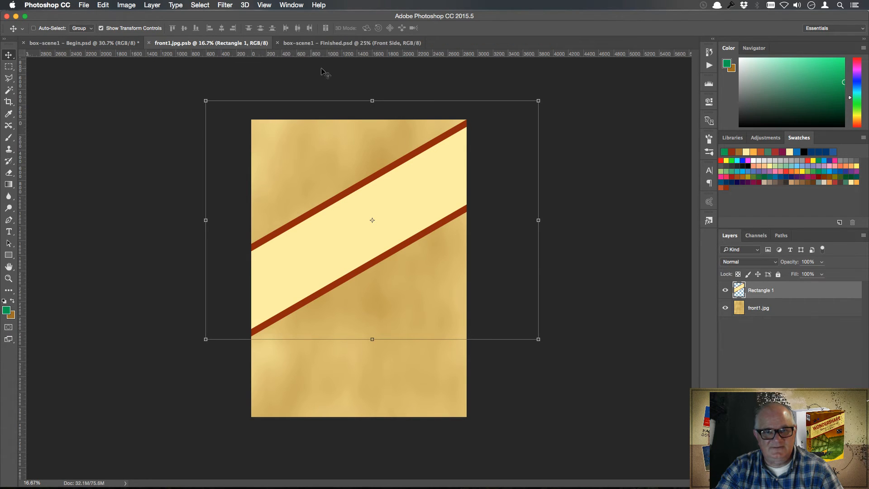
click(84, 5)
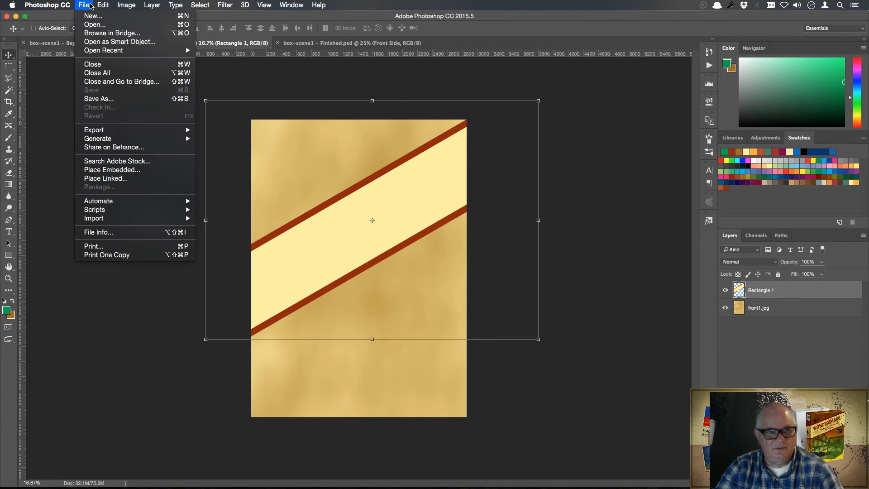
click(101, 29)
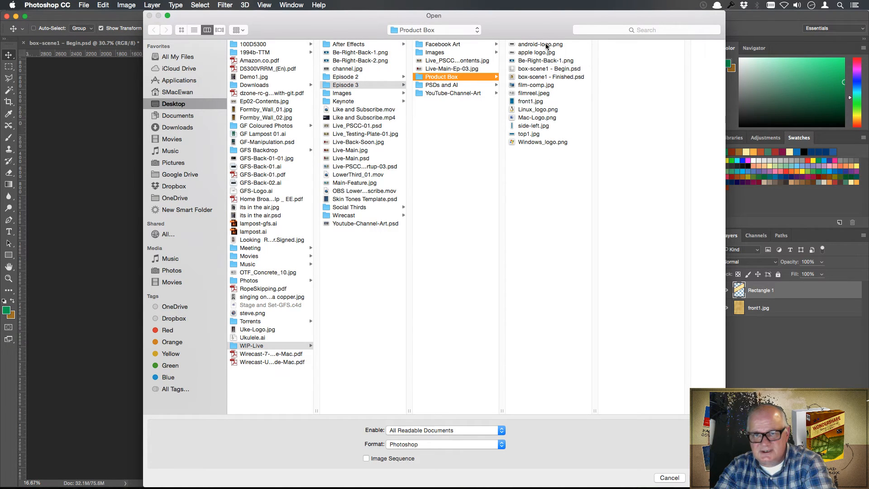
click(678, 478)
Step: Load android-logo.png, apple logo.jpg, film-comp.jpg, filmreel.jpeg, Linux_logo.png, Mac-Logo.png and Windows_logo.png from the Product Box folder into one layered stack
click(83, 6)
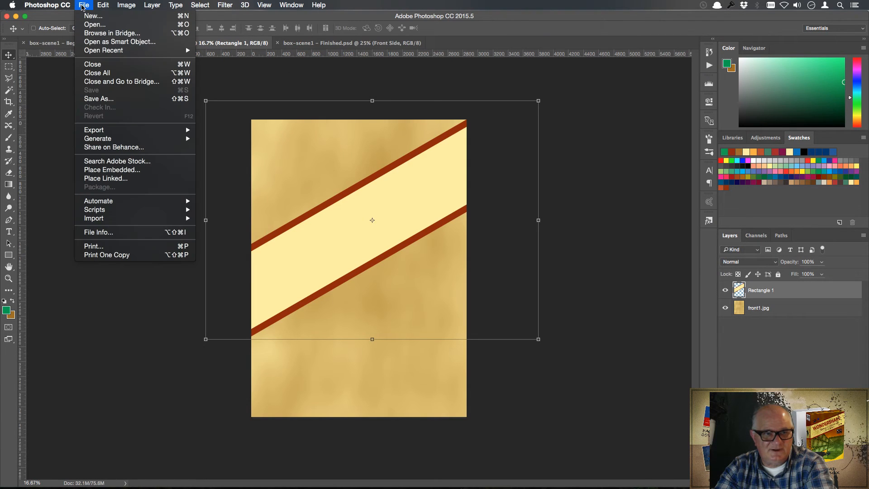
mouse_move(177, 209)
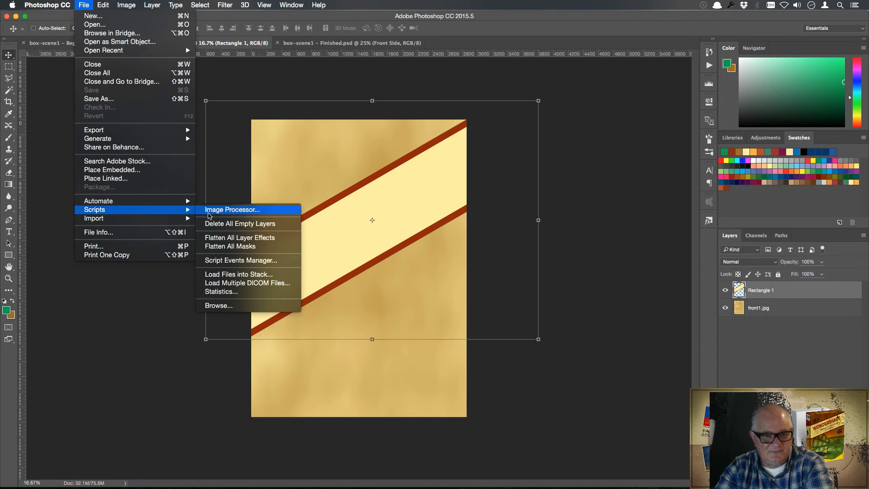
click(278, 275)
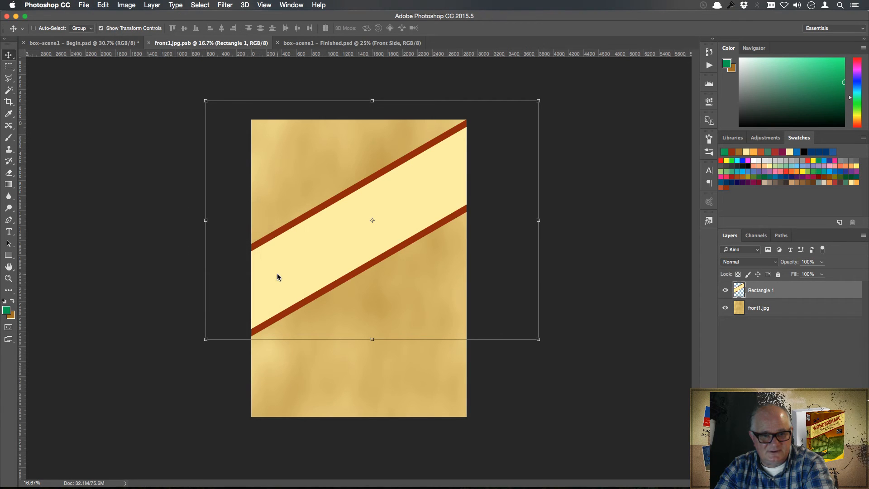
click(473, 231)
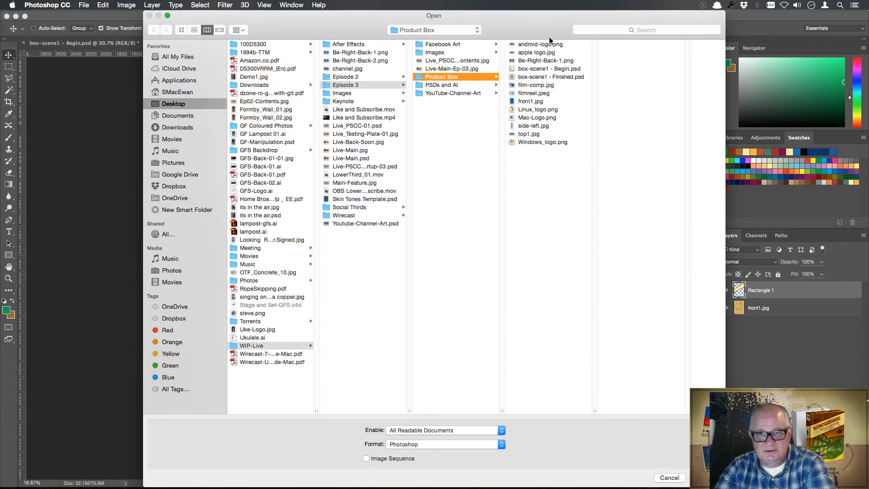
click(550, 44)
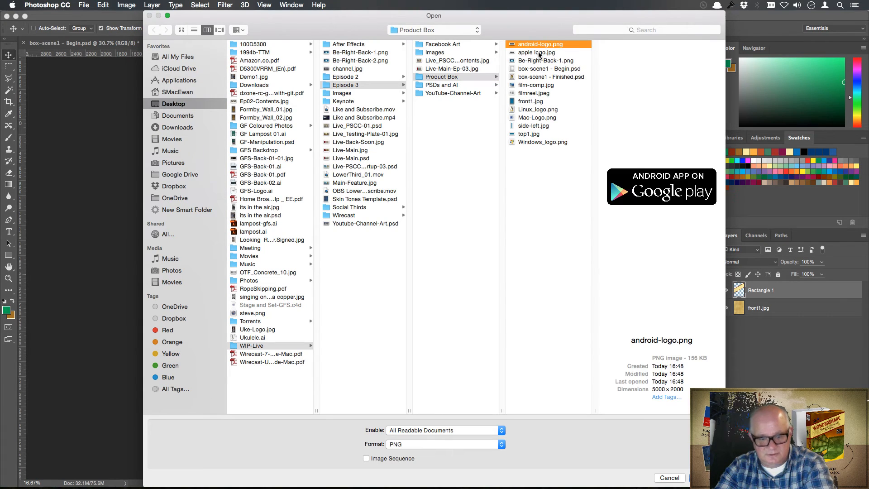
shift+click(538, 53)
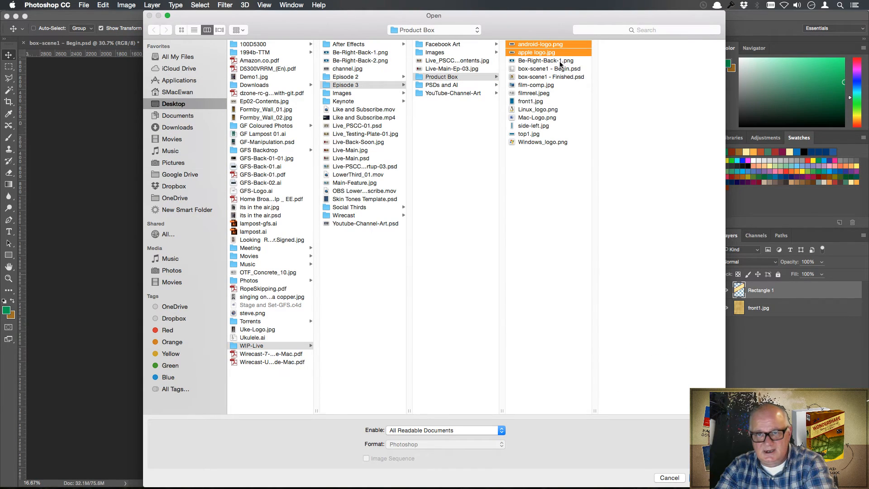
super+click(551, 85)
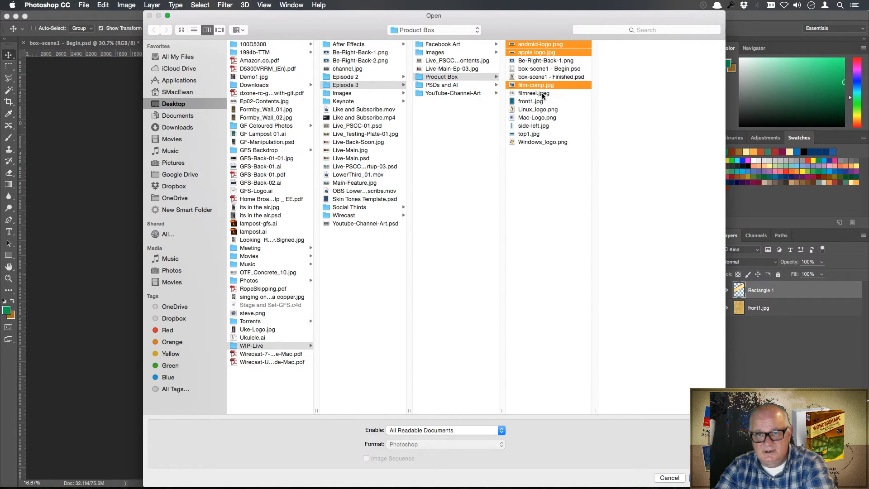
super+click(542, 93)
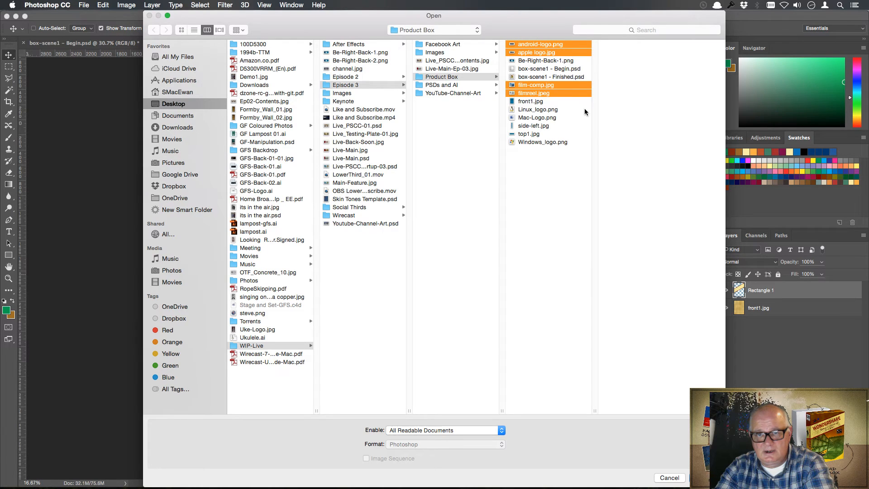
super+click(557, 111)
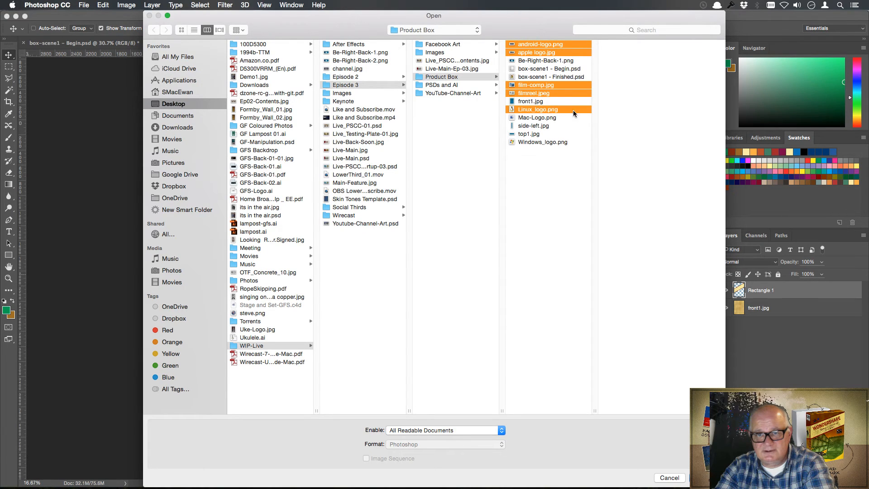
super+click(550, 118)
super+click(555, 142)
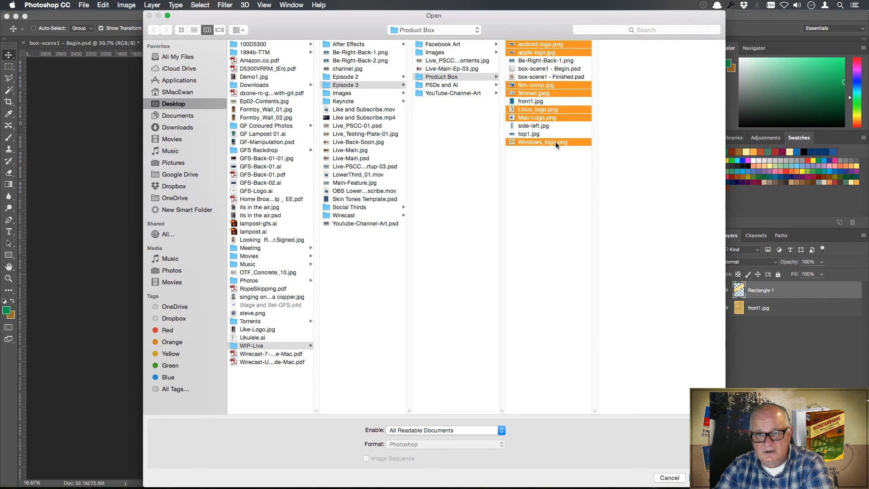
key(Return)
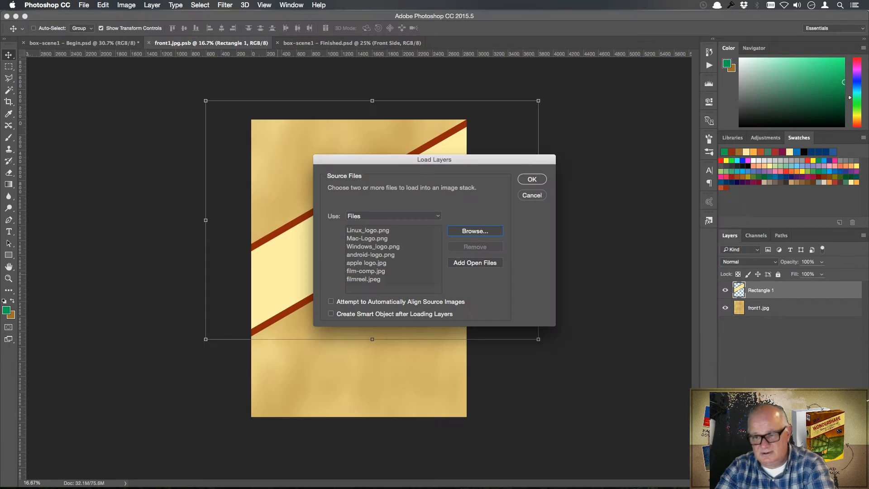
click(534, 180)
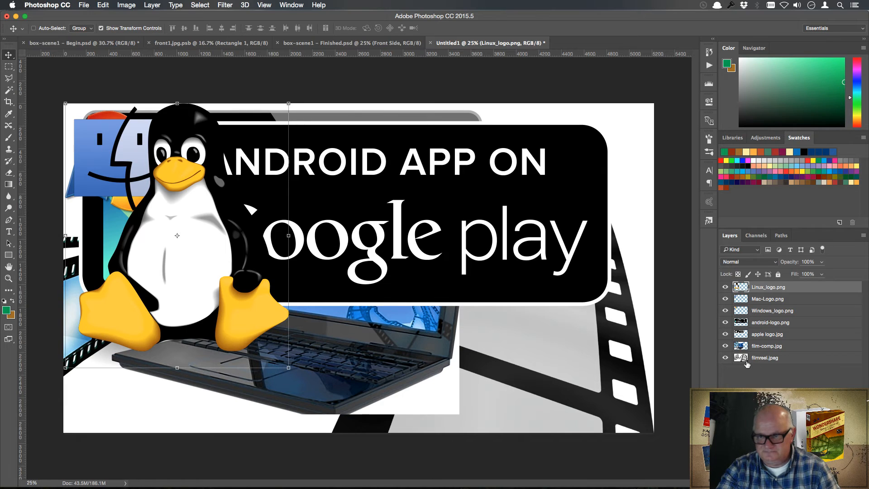
Step: Hide all layers except filmreel.jpeg and add a new layer beneath it filled with the green foreground colour
drag(726, 346, 726, 287)
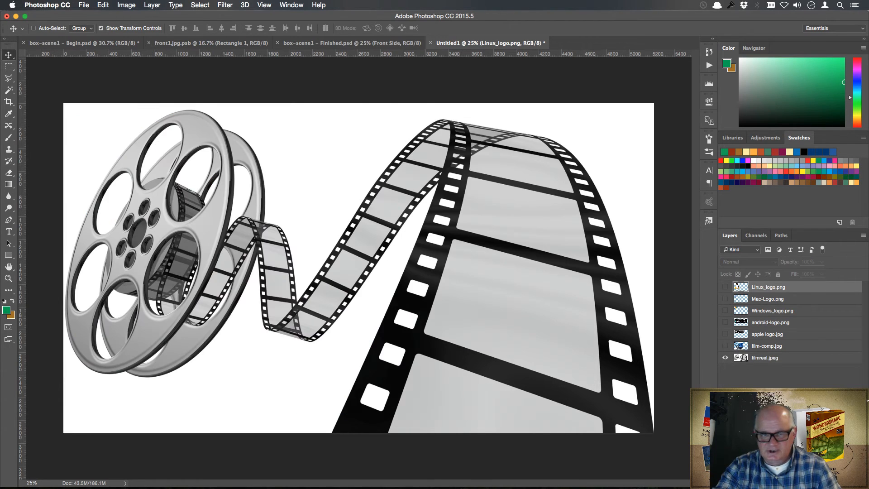
click(799, 363)
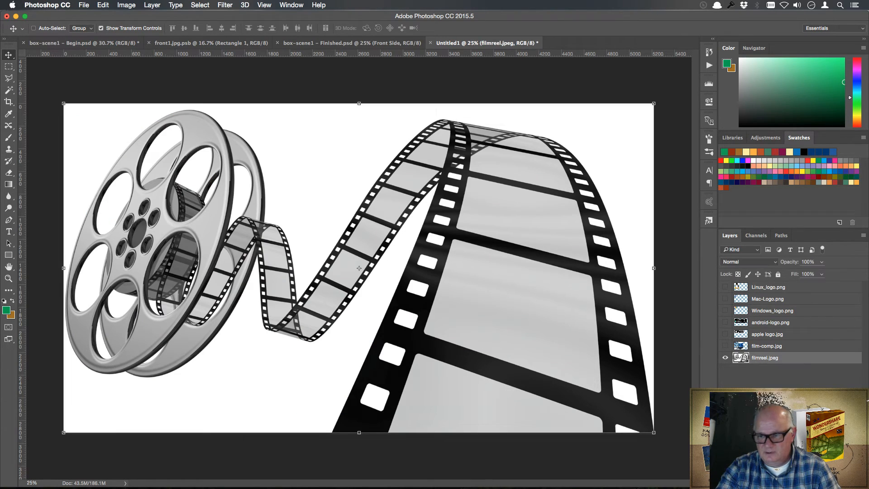
key(alt+shift+super+n)
drag(822, 360, 822, 375)
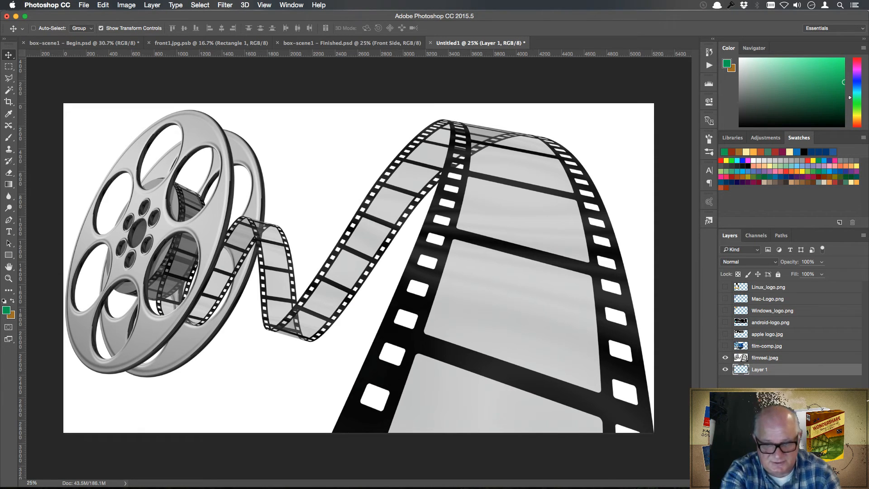
key(alt+BackSpace)
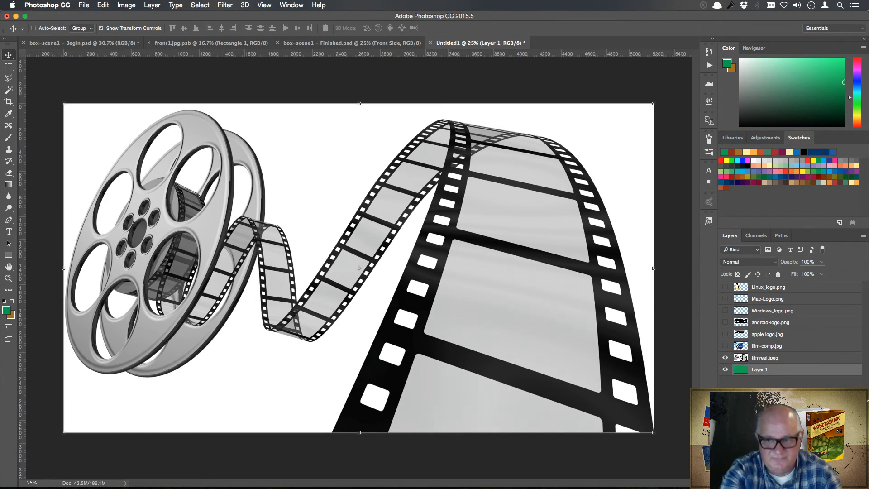
Step: Select the white background of the filmreel.jpeg layer by Color Range with a fuzziness of 27
click(804, 361)
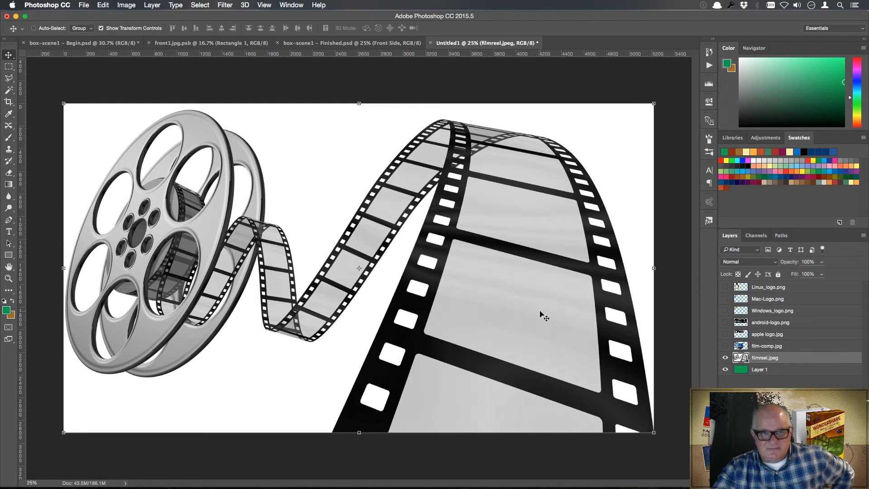
click(153, 5)
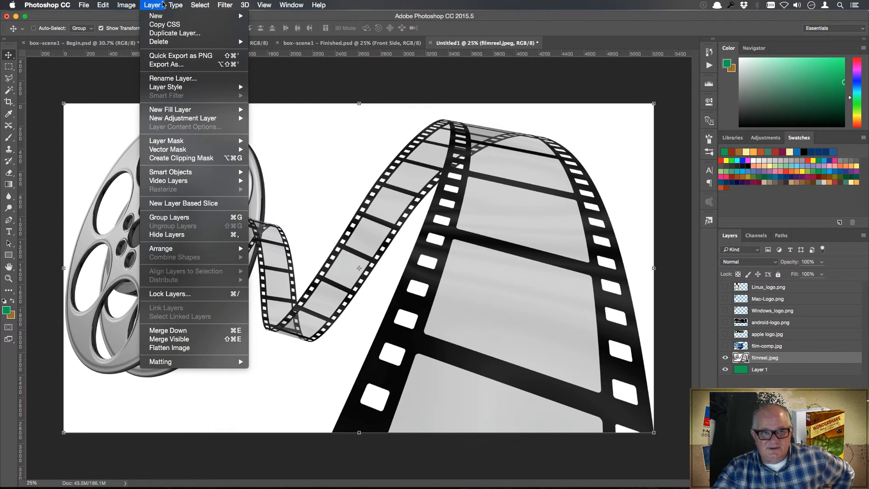
mouse_move(200, 5)
click(235, 98)
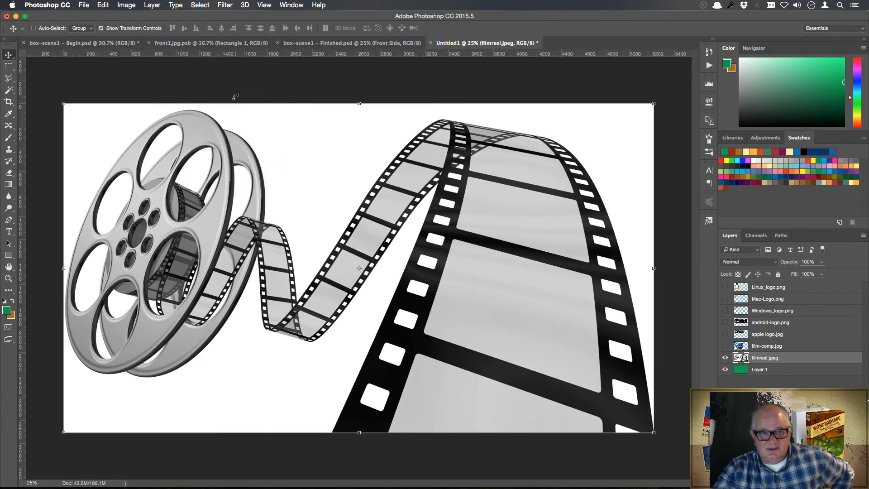
click(307, 134)
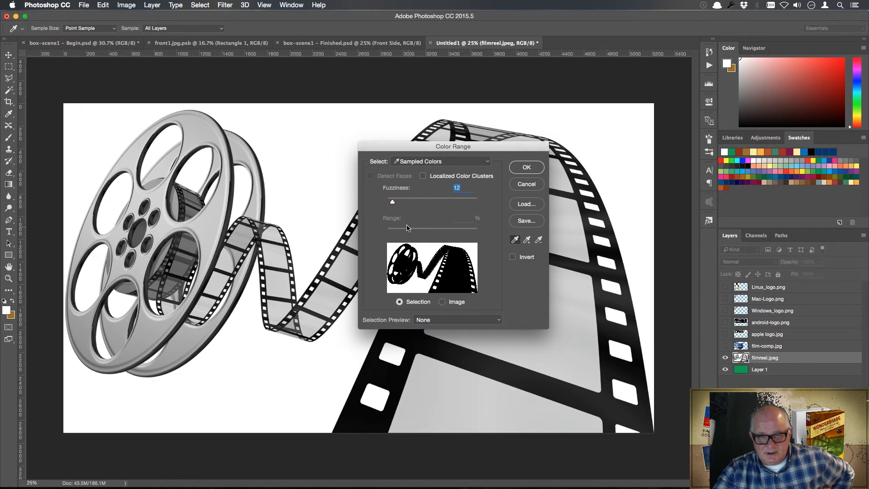
mouse_move(393, 201)
mouse_down()
mouse_move(427, 203)
mouse_move(390, 207)
mouse_move(400, 207)
mouse_up()
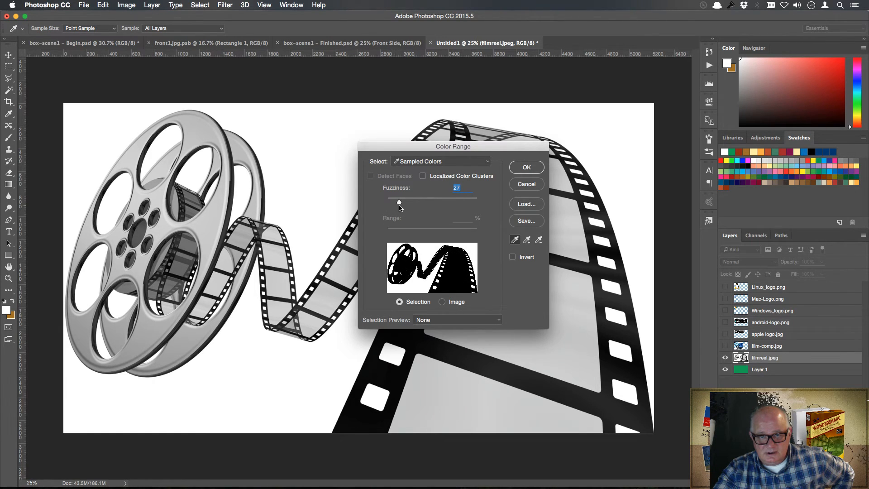
click(527, 167)
key(v)
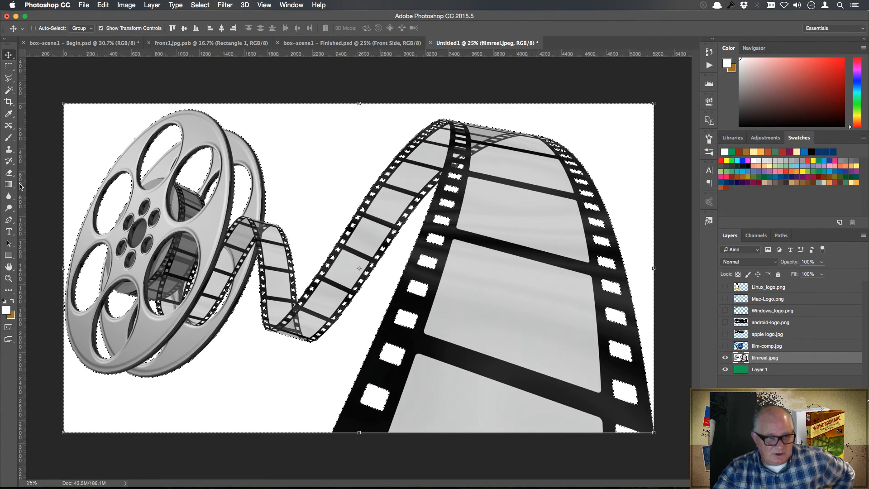
Step: Check the selection in Quick Mask mode, mask out the white background of filmreel.jpeg and apply the layer mask
click(8, 328)
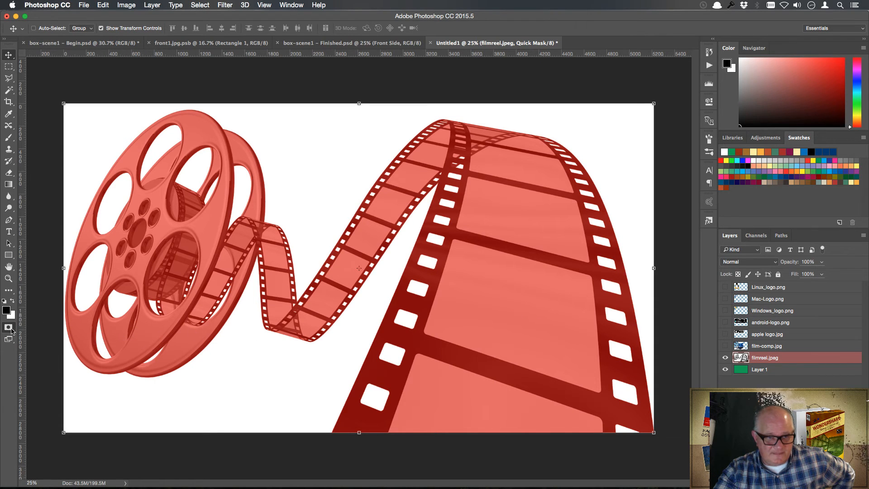
click(8, 329)
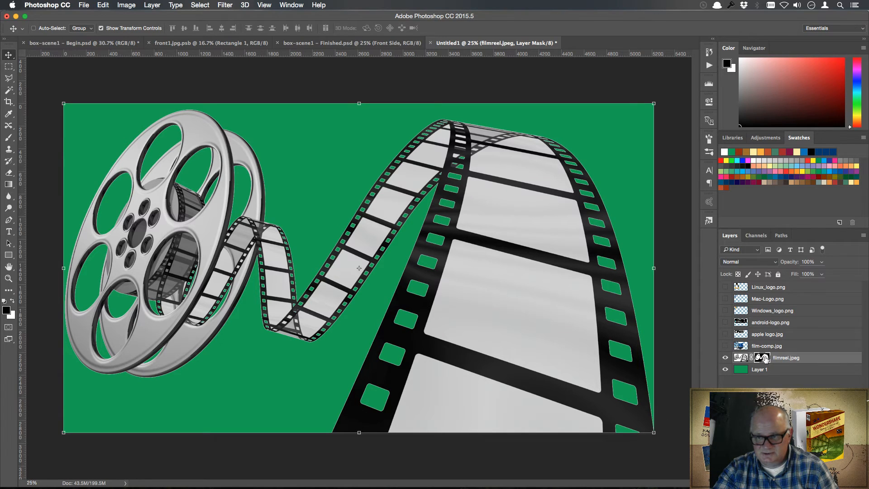
right_click(765, 358)
click(820, 381)
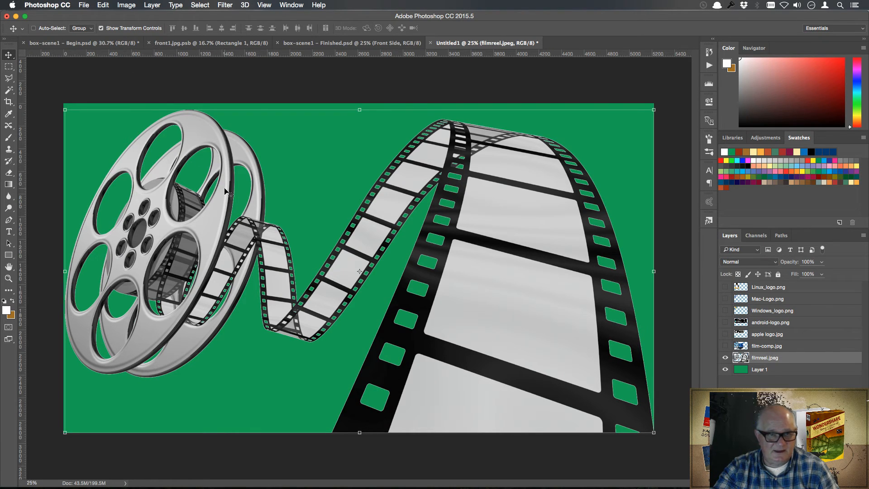
Step: Copy the cut-out film reel into front1.jpg.psb above Rectangle 1 and flip it horizontally
drag(224, 190, 242, 96)
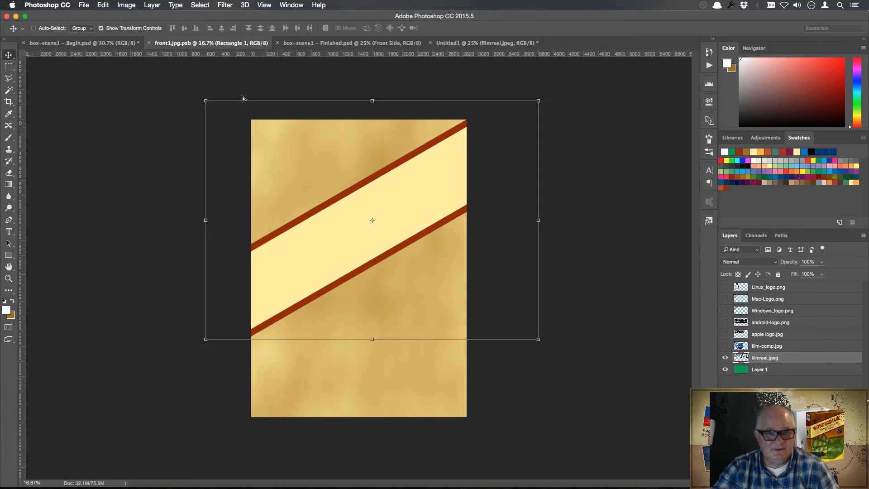
drag(335, 233, 335, 230)
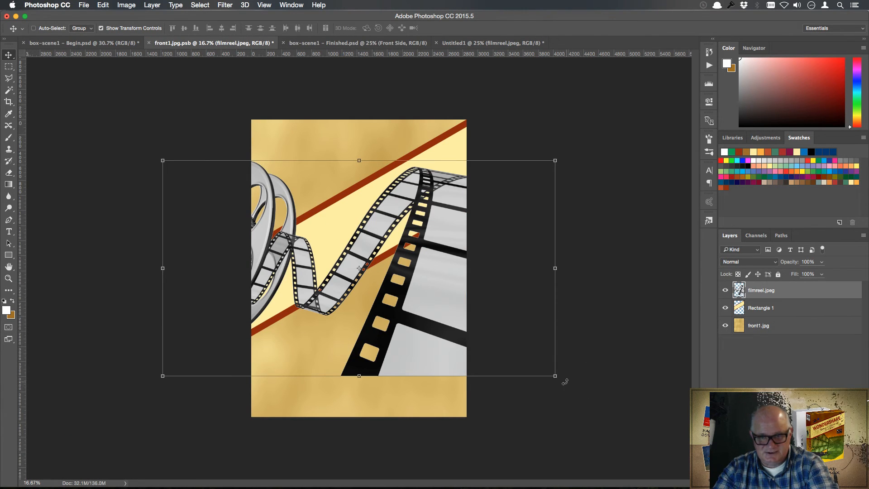
click(556, 161)
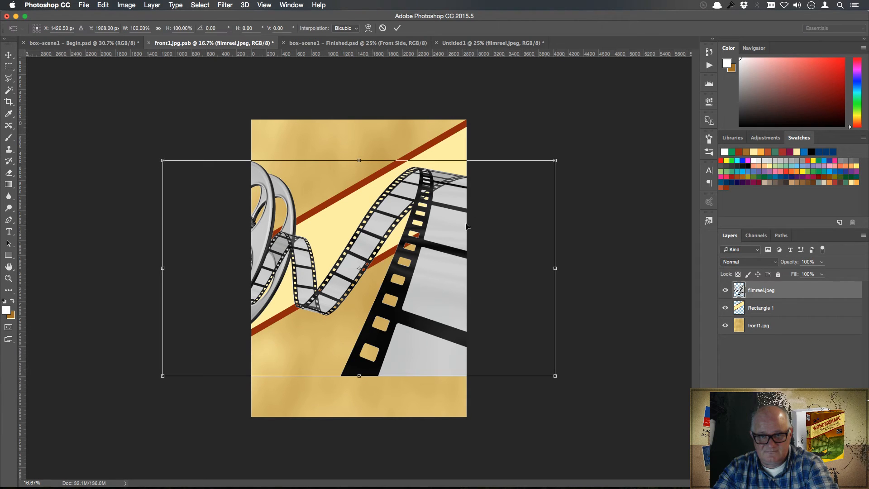
right_click(430, 245)
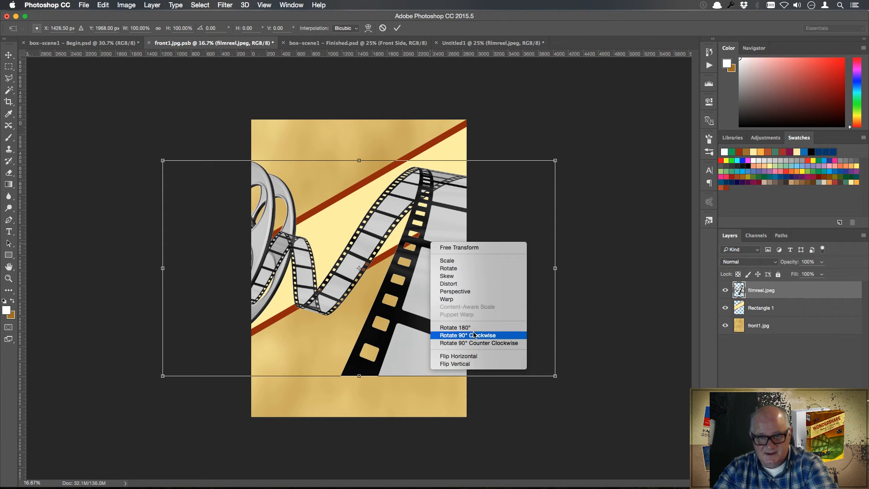
click(458, 357)
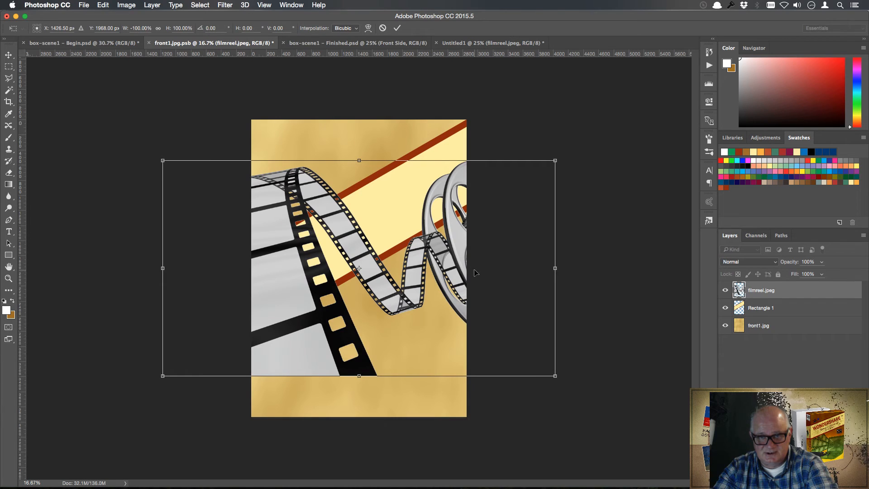
Step: Move the film reel up over the diagonal band, rotate it to about -14.3°, and clip it to the Rectangle 1 layer
drag(451, 252, 423, 200)
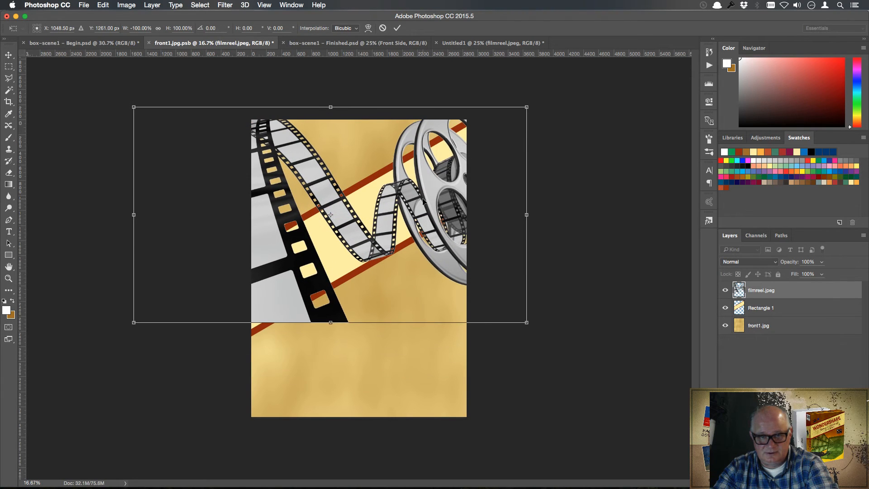
drag(126, 329, 170, 372)
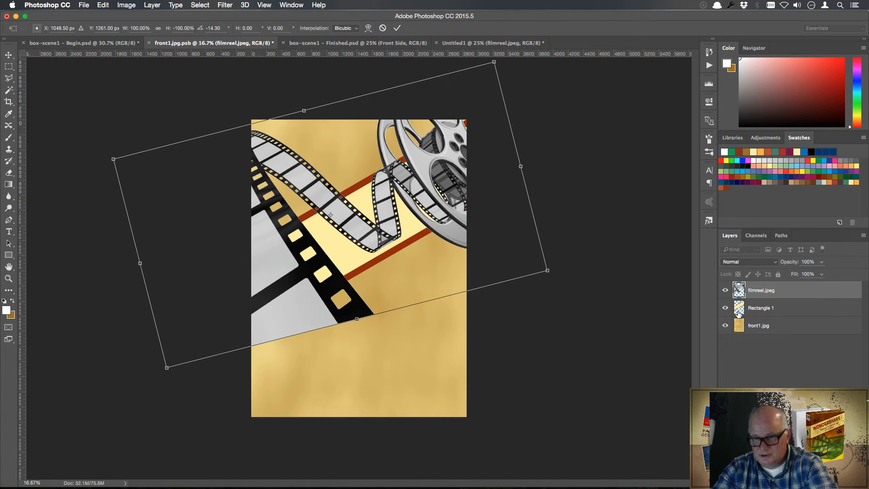
click(398, 28)
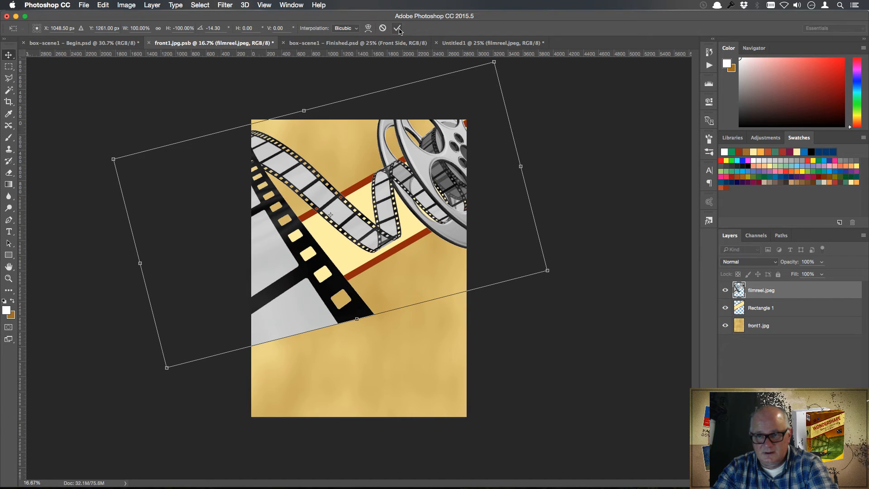
right_click(800, 290)
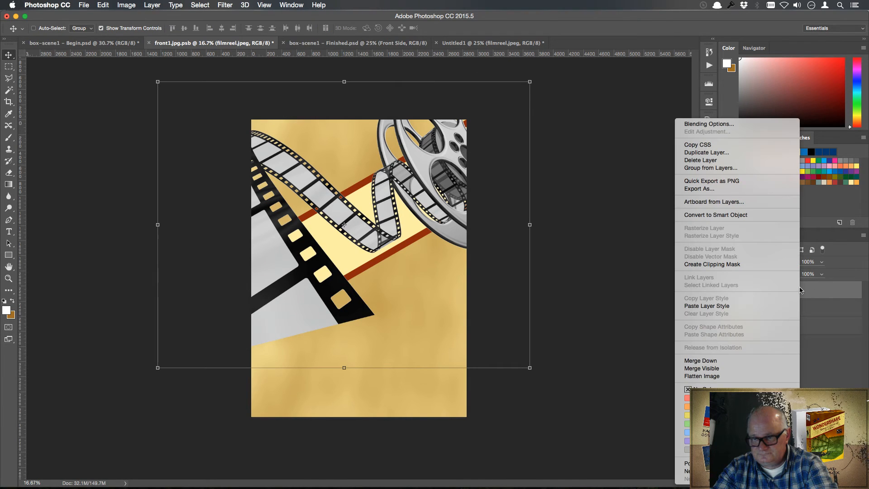
click(753, 264)
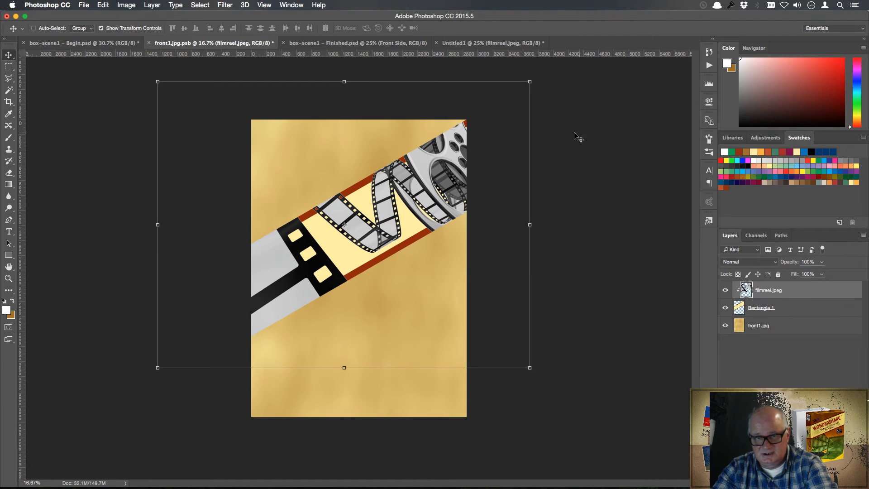
Step: Scale the film reel down to about 65% and reposition it so the reel and film strip span the diagonal band
drag(531, 80, 404, 194)
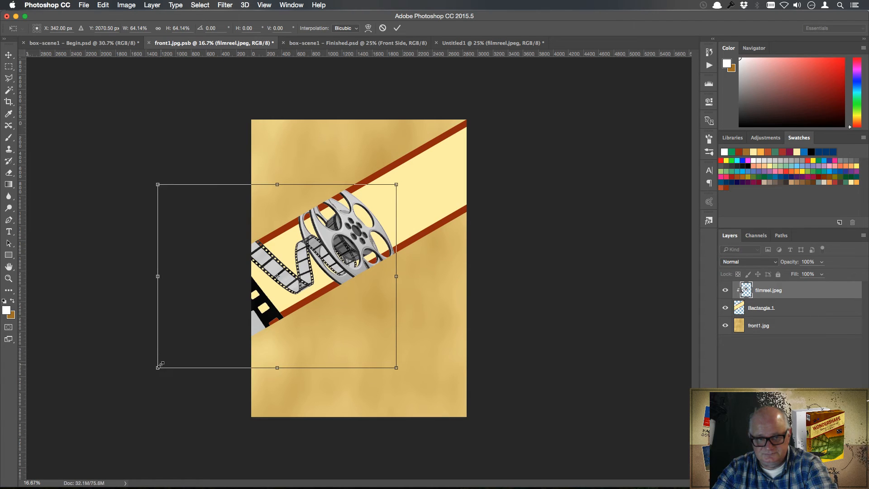
drag(158, 367, 184, 348)
drag(315, 264, 394, 241)
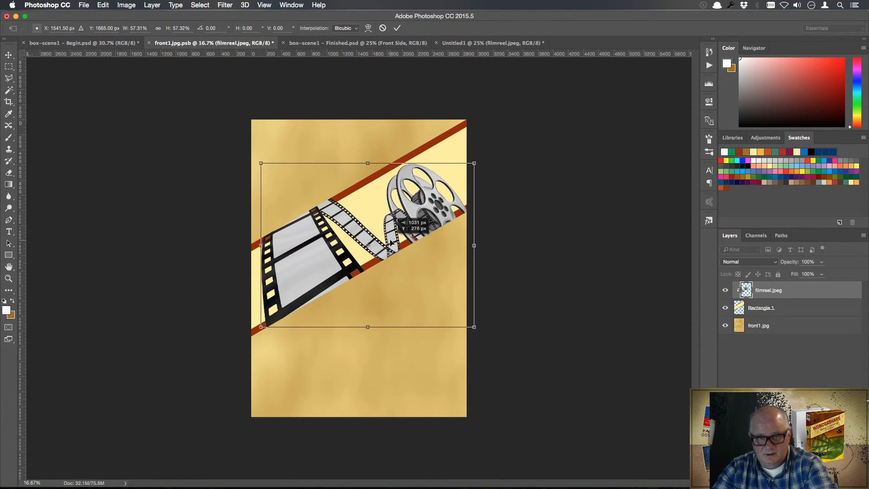
drag(474, 163, 489, 142)
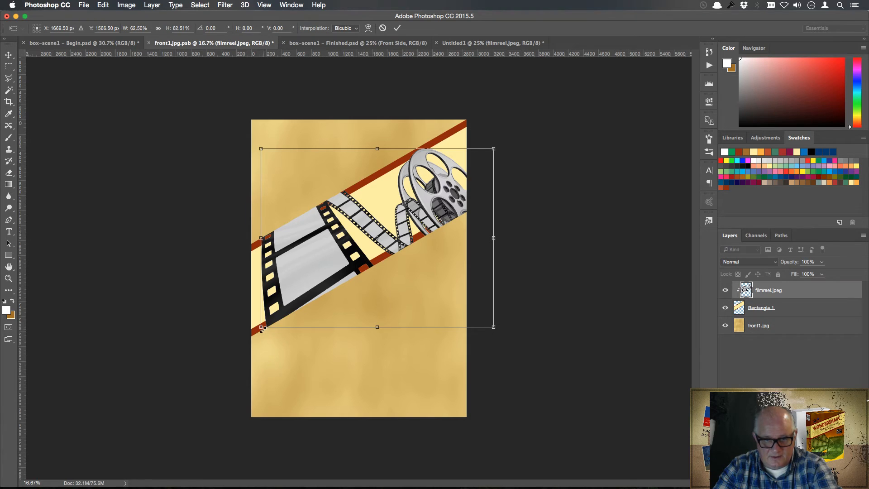
drag(261, 327, 253, 334)
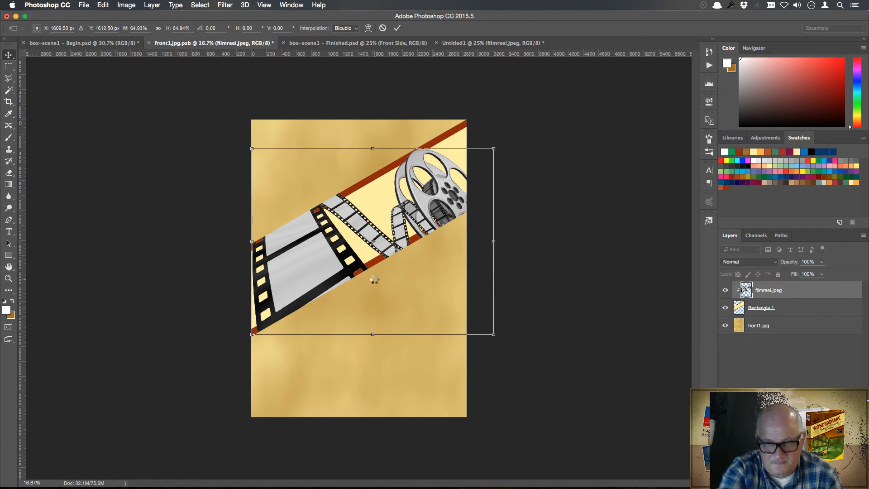
key(Return)
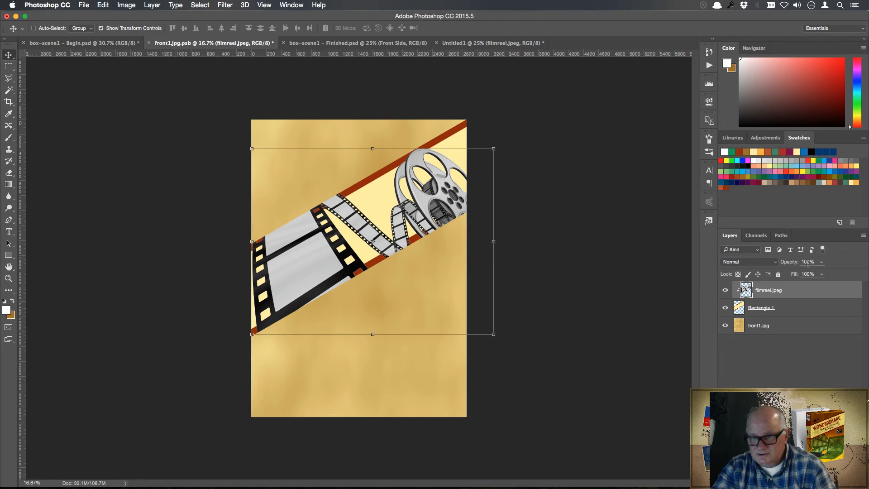
Step: Lower the filmreel.jpeg layer's opacity to 52% and release its clipping mask
drag(796, 264, 774, 264)
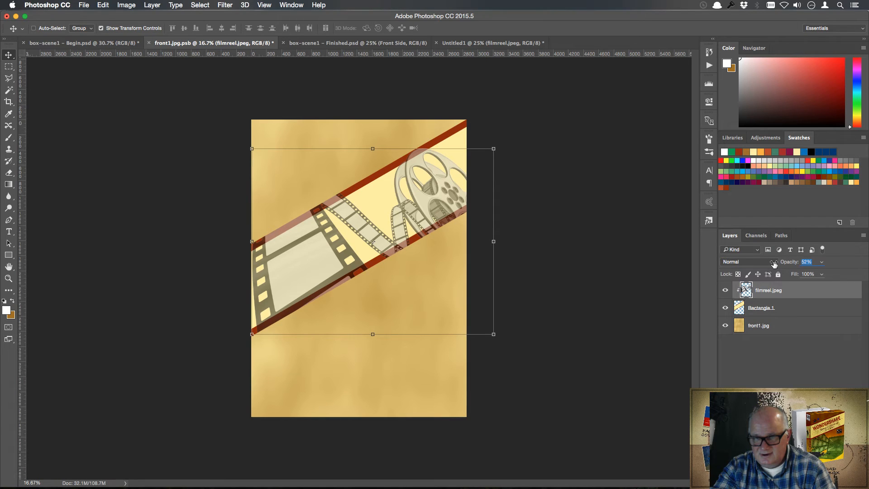
right_click(806, 296)
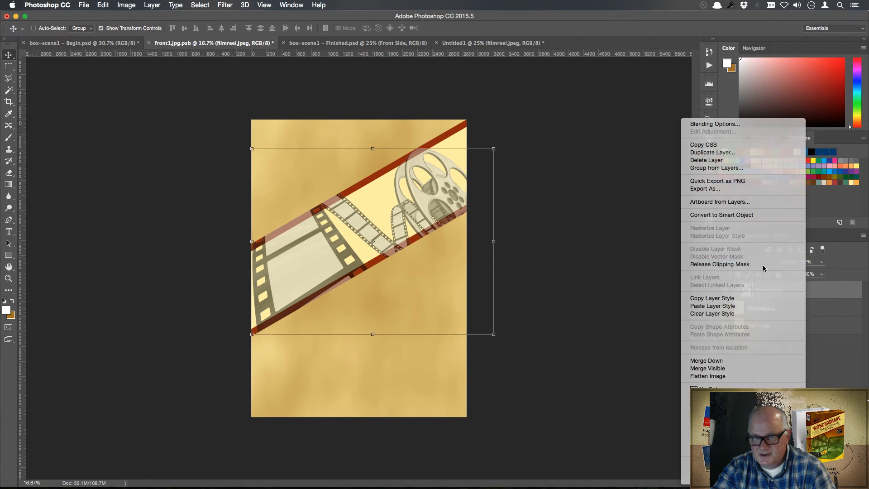
click(763, 268)
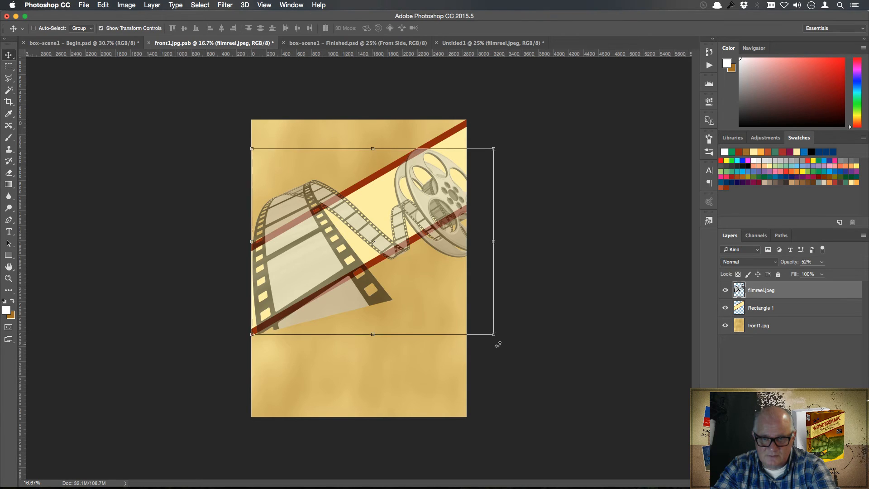
Step: Rotate the film reel to about -7.15°, scale it to about 87%, and shift it slightly down over the diagonal band
drag(498, 344, 509, 328)
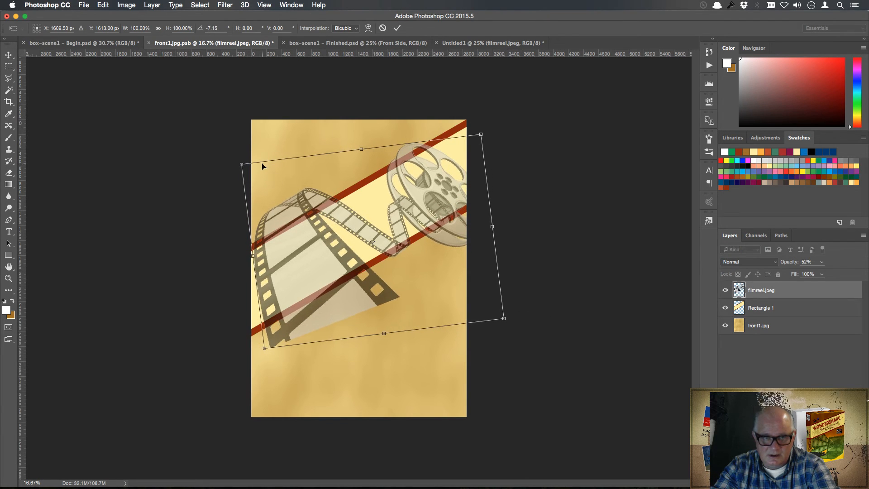
drag(241, 164, 271, 183)
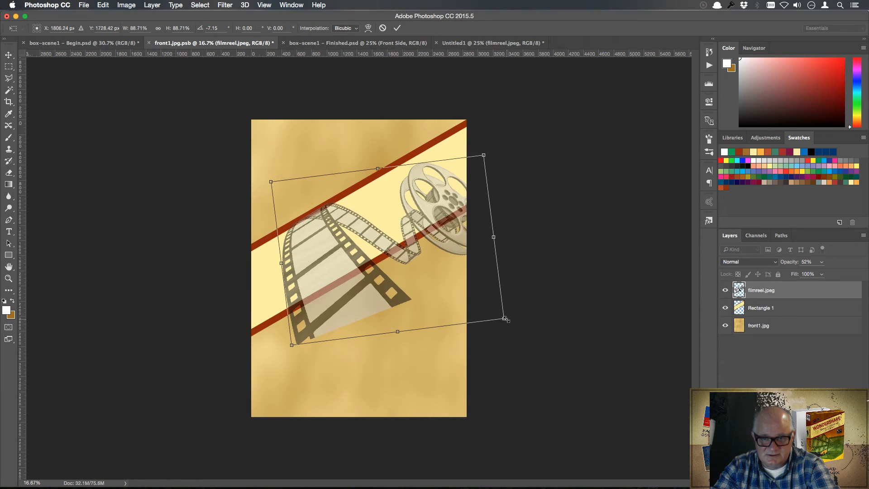
drag(505, 319, 500, 316)
mouse_move(431, 264)
mouse_down()
mouse_move(421, 265)
mouse_move(429, 270)
mouse_up()
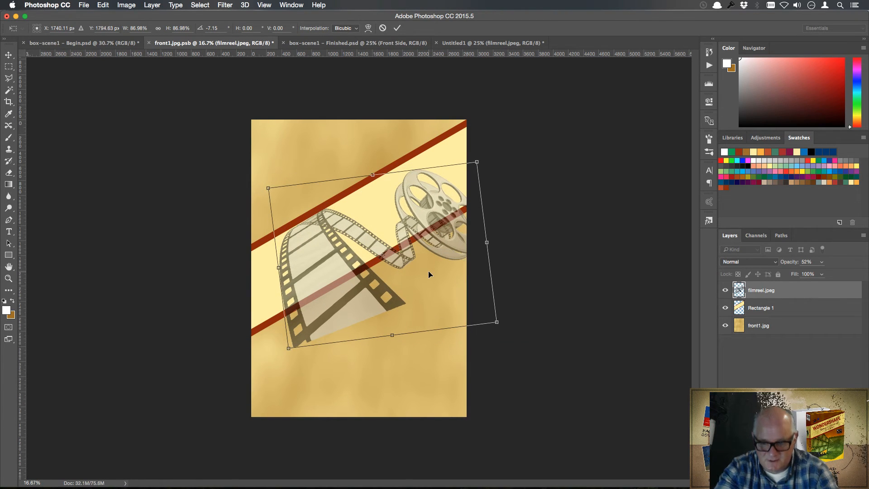
key(Return)
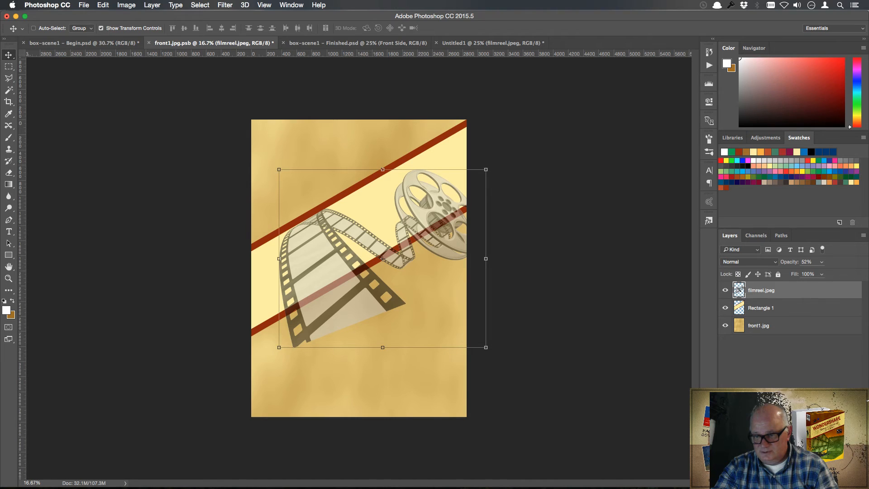
Step: Add a layer mask to filmreel.jpeg and mask out everything below the cream band's lower edge using a Polygonal Lasso selection filled with black
click(779, 482)
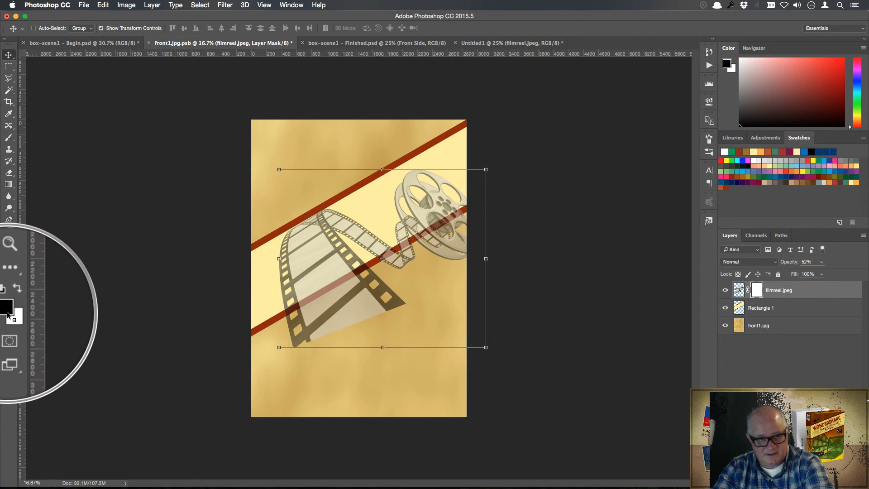
click(9, 78)
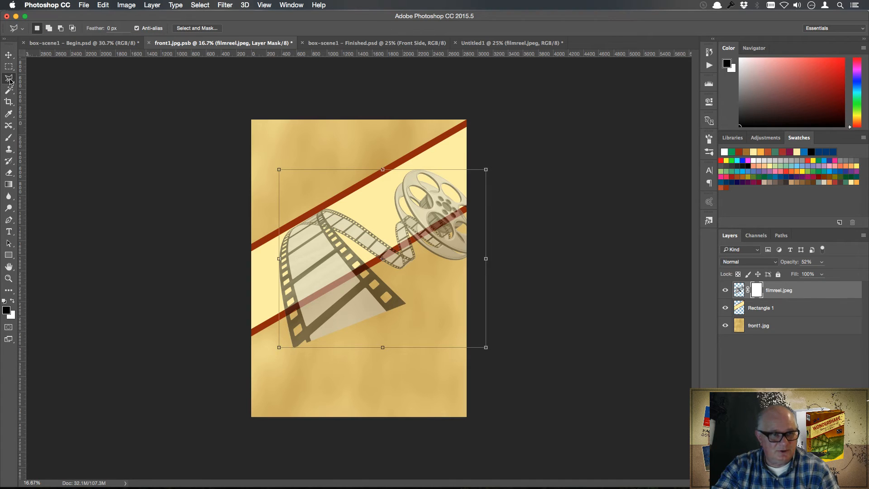
right_click(10, 81)
click(58, 86)
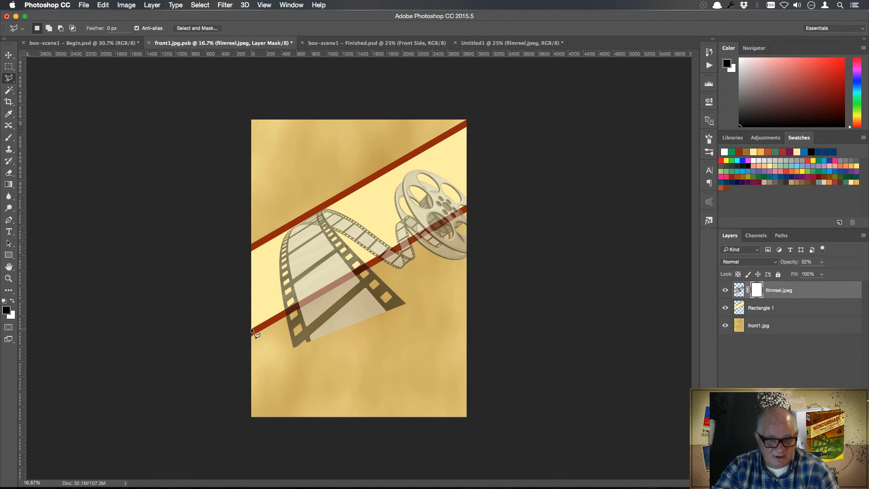
click(252, 330)
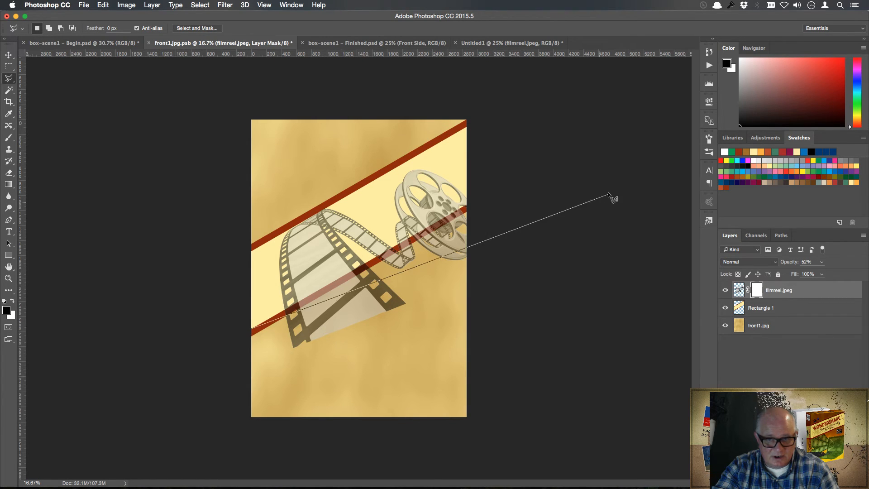
click(573, 144)
click(581, 426)
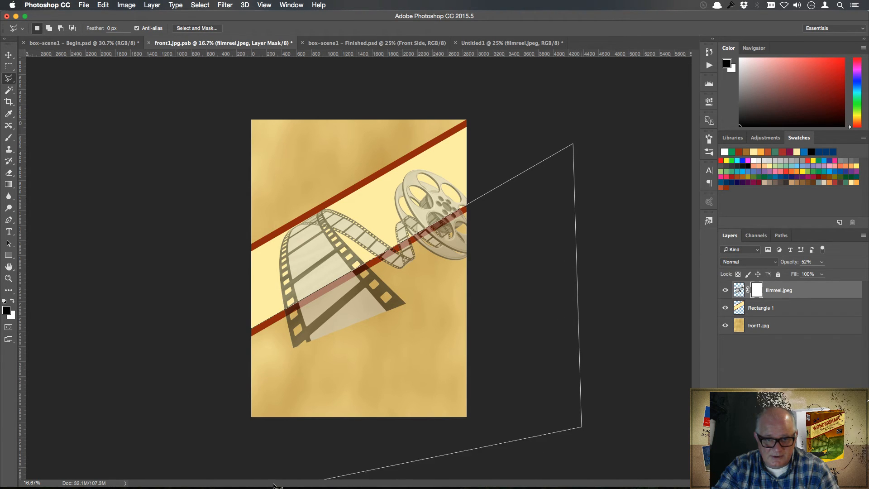
click(171, 427)
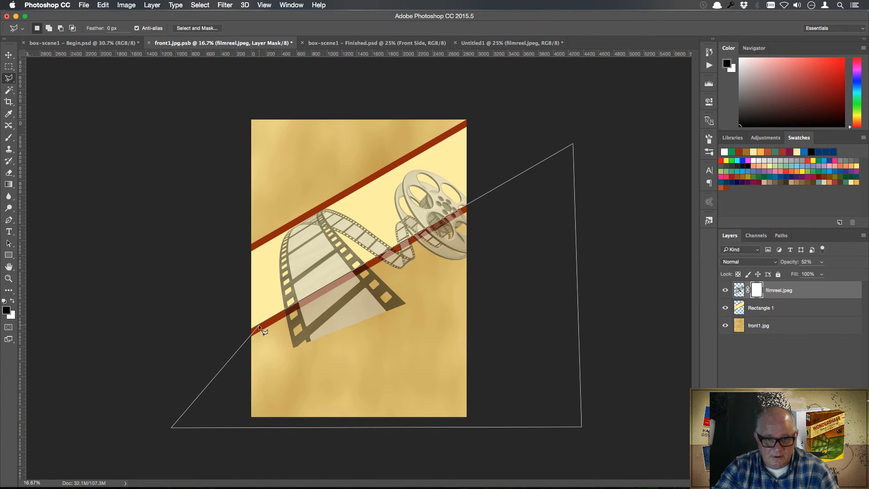
double_click(225, 348)
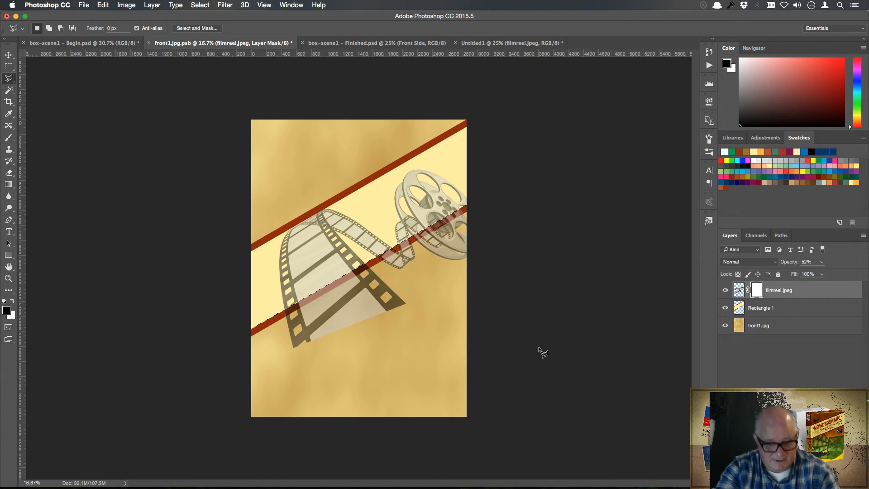
key(alt+BackSpace)
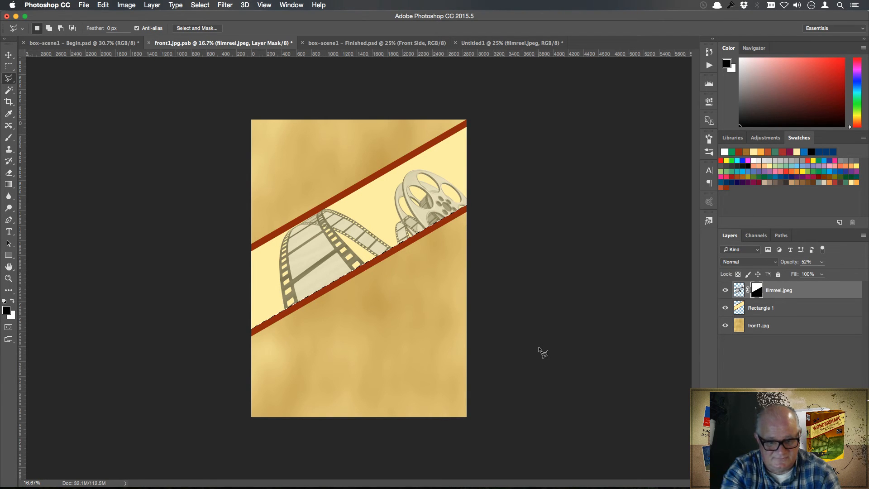
key(super+d)
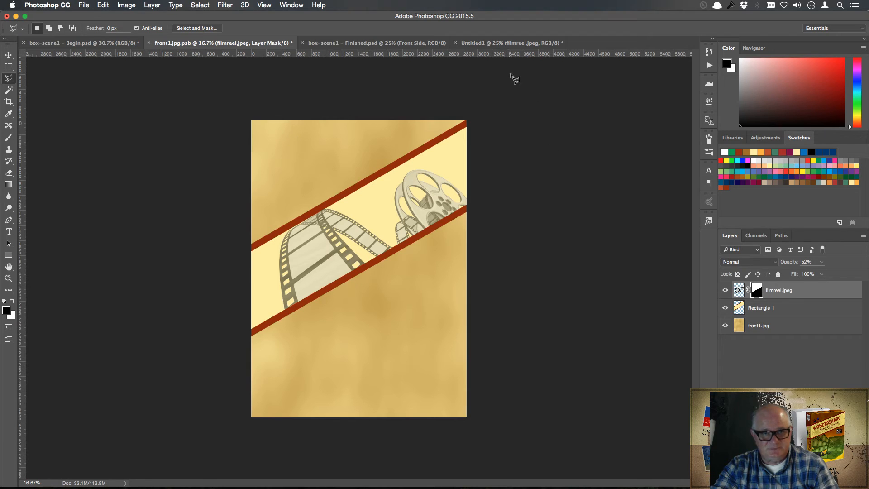
Step: Check the design in box-scene1 – Finished.psd, and set the fill of the filmreel.jpeg layer in front1.jpg.psb to 43%
click(500, 43)
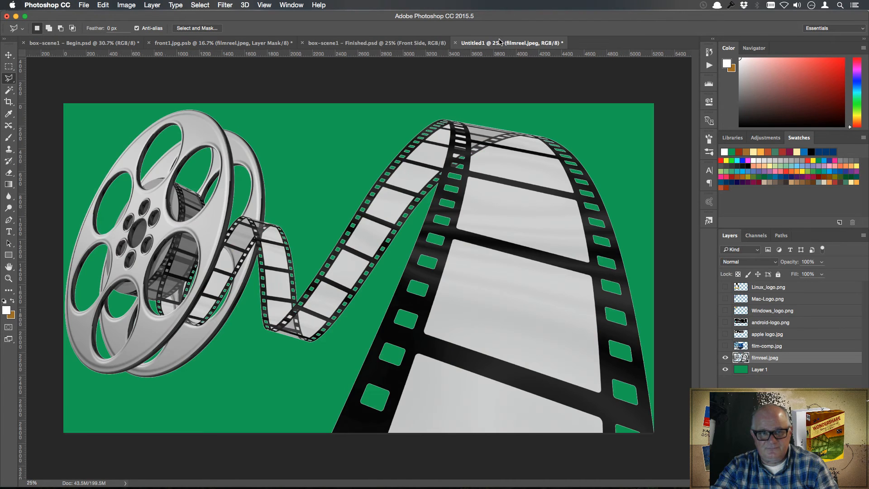
click(424, 44)
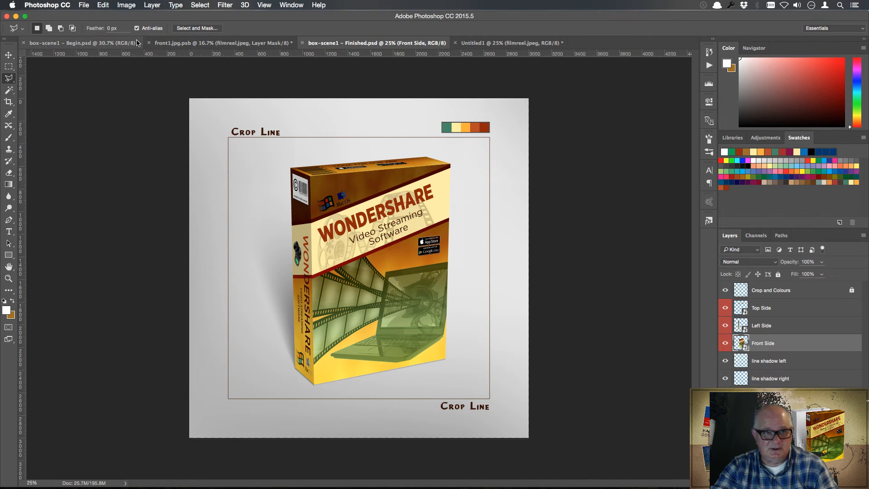
click(172, 44)
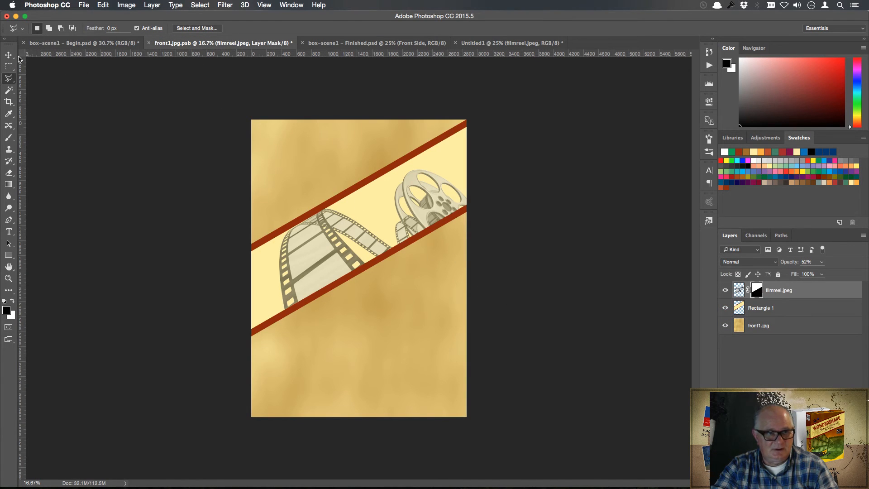
click(791, 292)
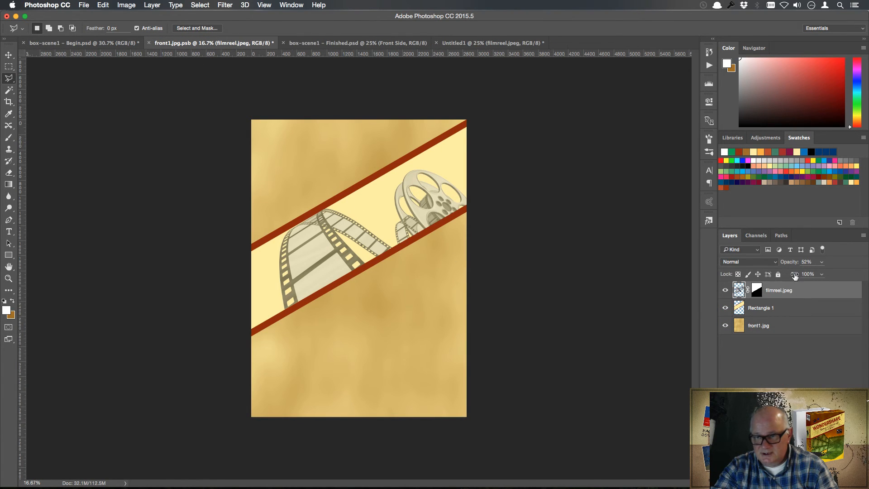
drag(794, 276, 768, 281)
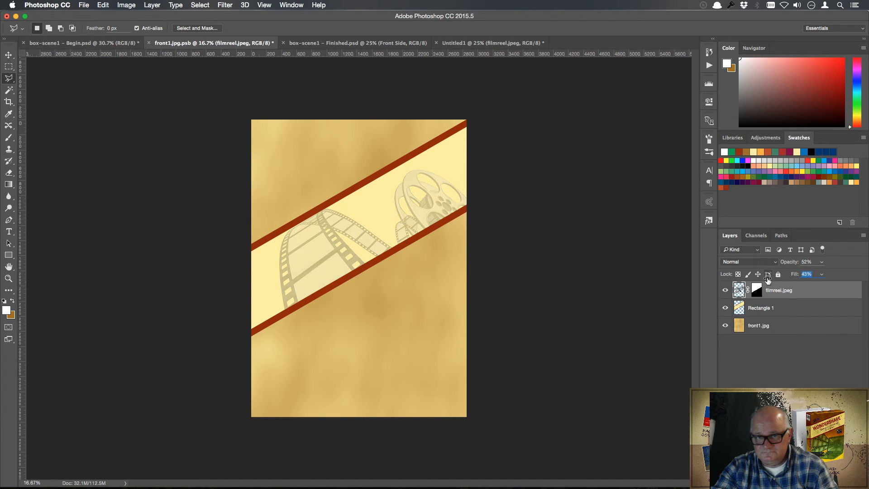
Step: Add the text WONDERSHARE in black Gotham Narrow Ultra at 43 pt across the lower edge of the band
click(9, 55)
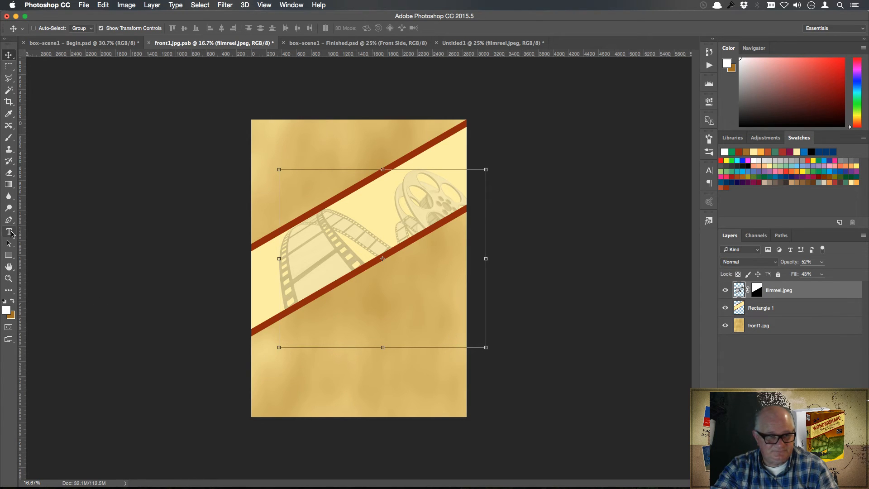
click(4, 301)
click(9, 231)
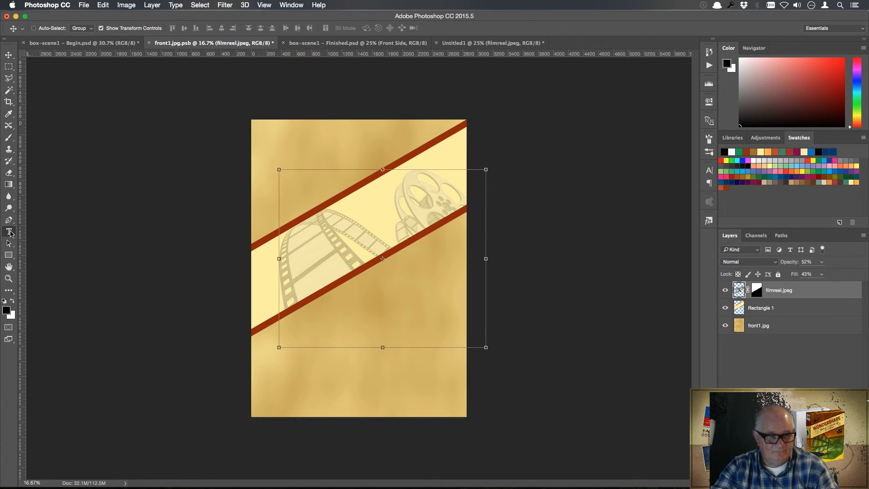
click(297, 325)
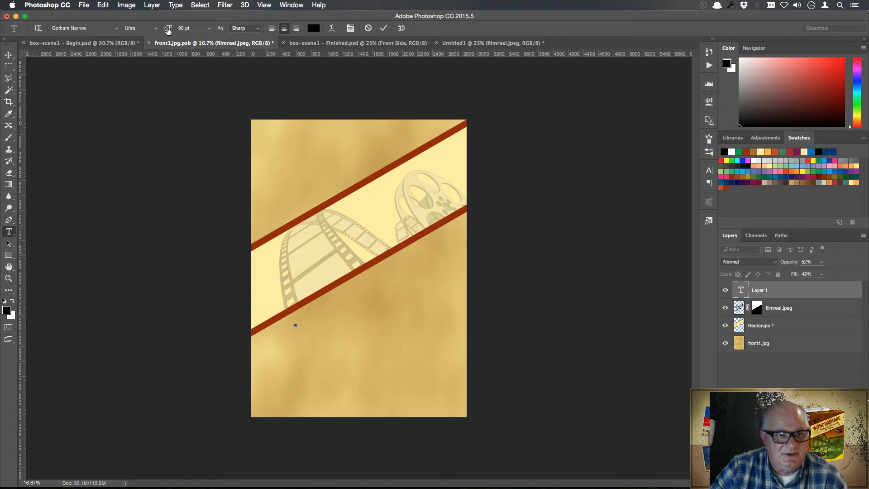
drag(168, 28, 144, 25)
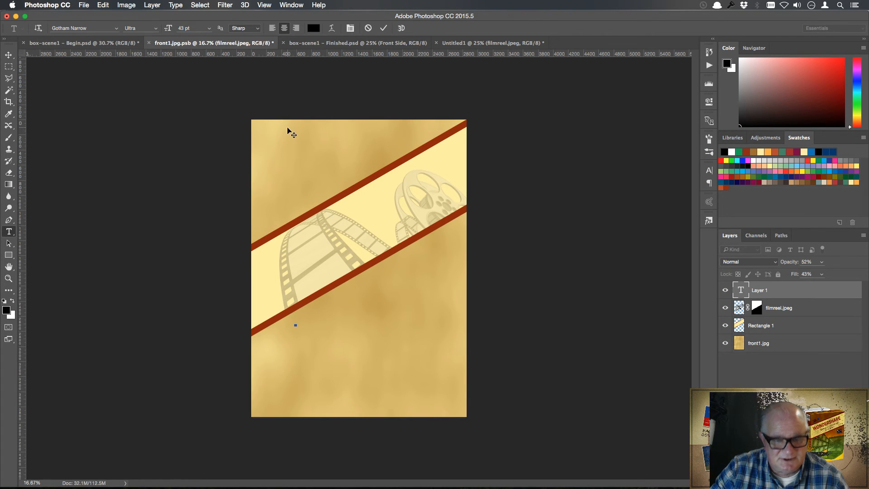
text(WO)
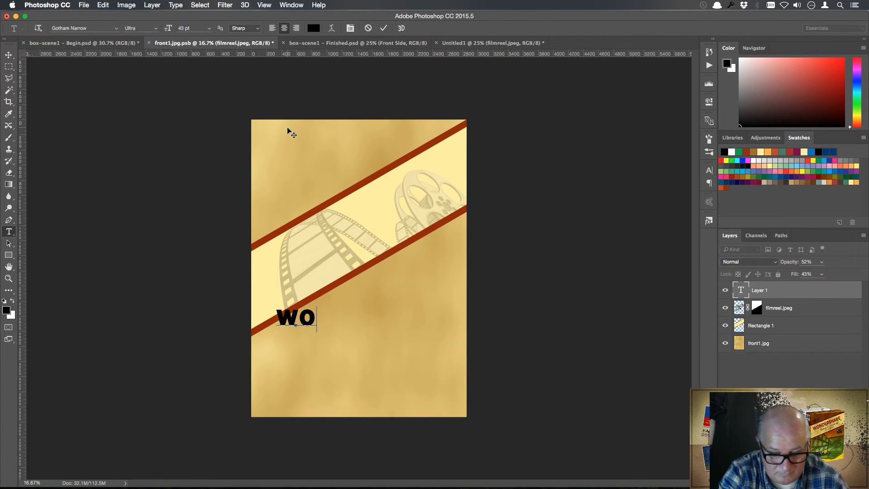
text(NDERS)
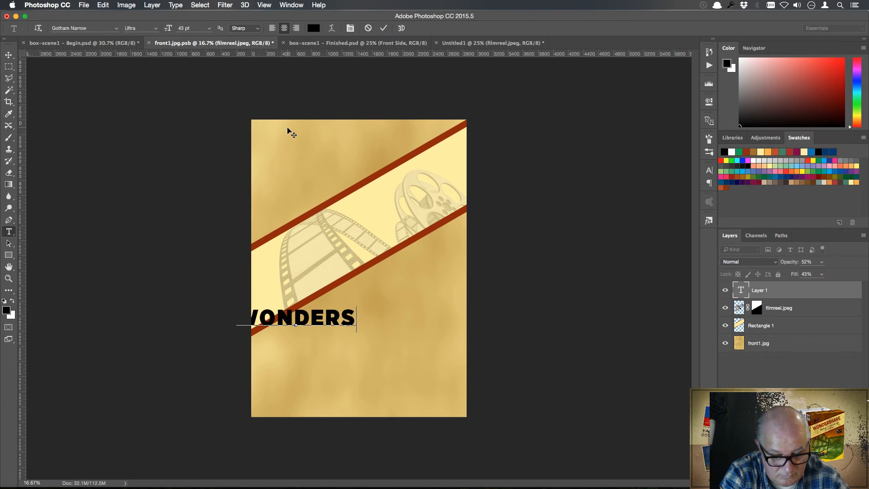
text(HARE)
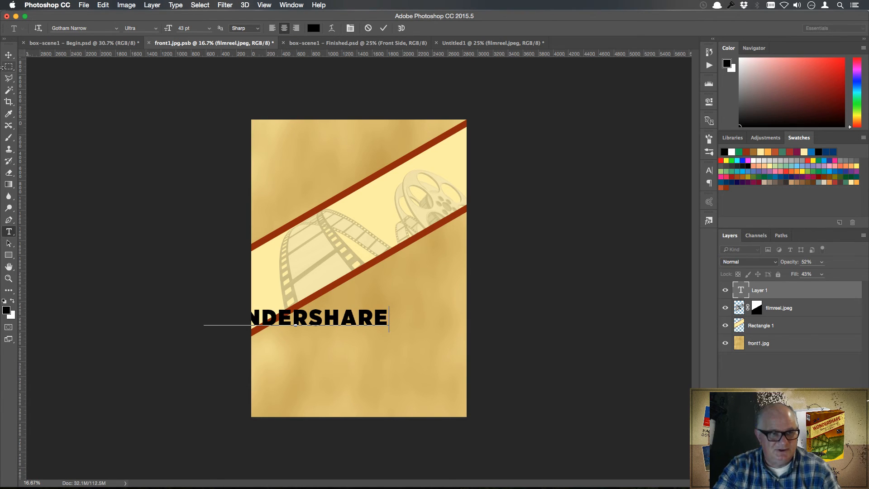
Step: Move the WONDERSHARE text up across the diagonal band and place a duplicate of it below
click(9, 55)
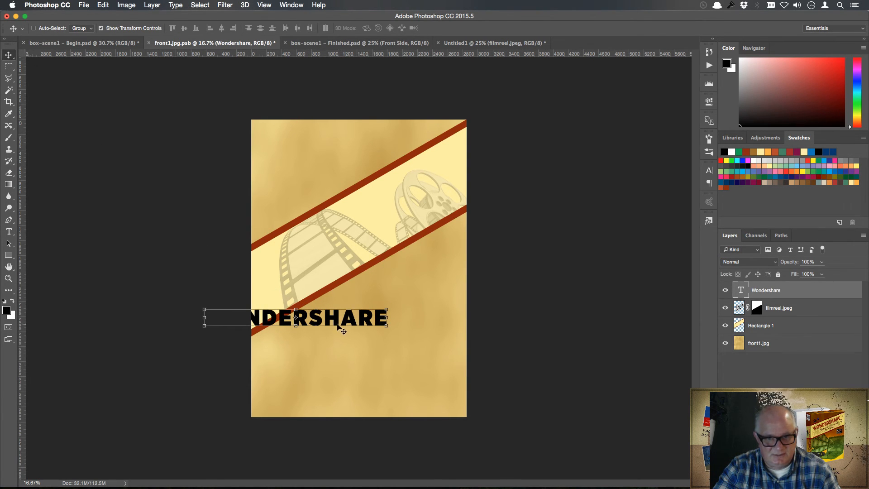
drag(339, 328, 398, 310)
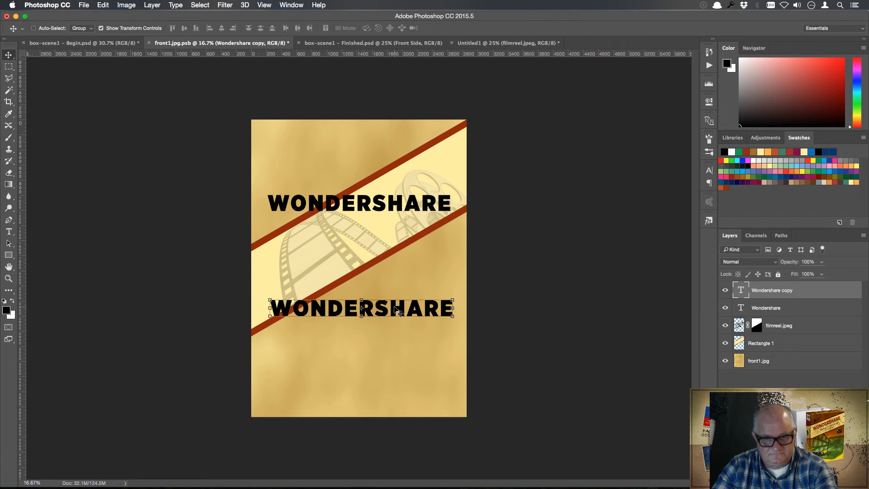
Step: Place the duplicate text layer beneath the original Wondershare layer and check the subtitle wording in box-scene1 – Finished.psd
drag(740, 294, 743, 318)
double_click(741, 310)
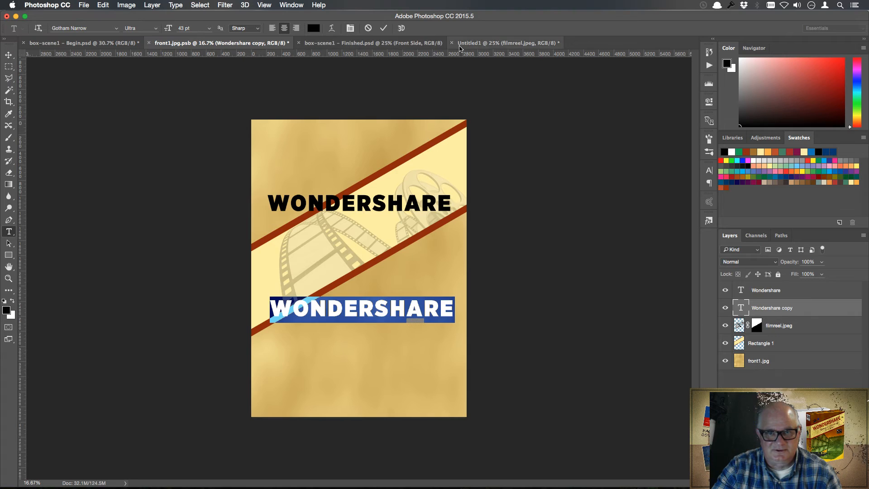
click(407, 44)
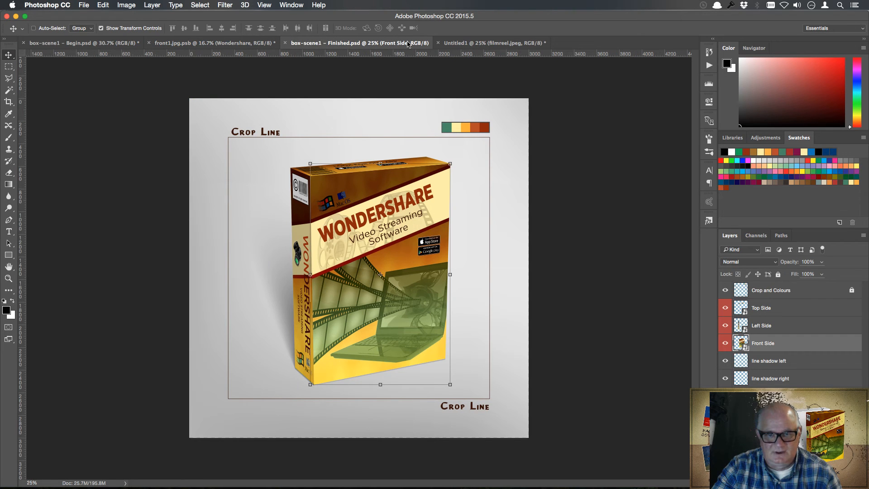
click(252, 44)
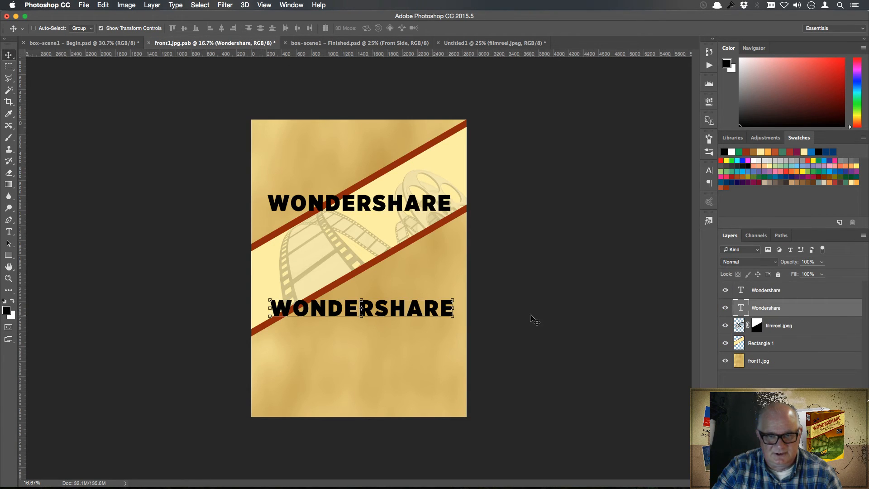
Step: Replace the lower WONDERSHARE duplicate's text with VIDEO STREAMING and SOFTWARE on two lines
double_click(741, 310)
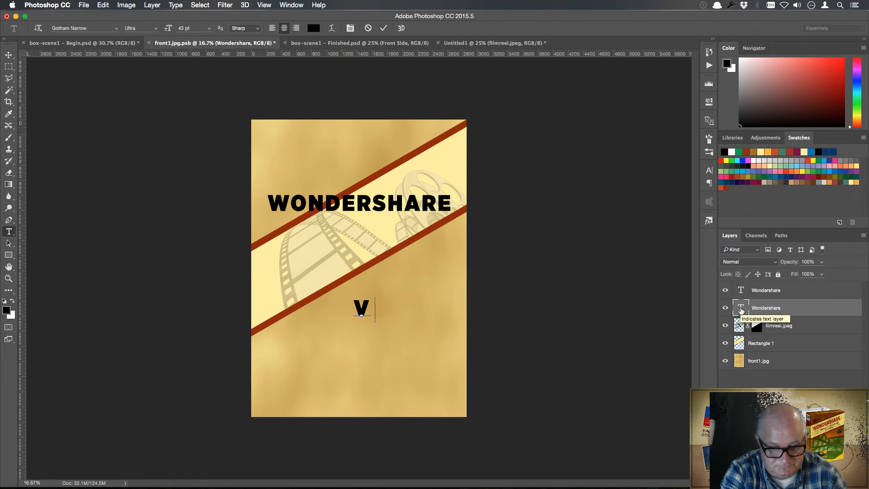
text(IDEO S)
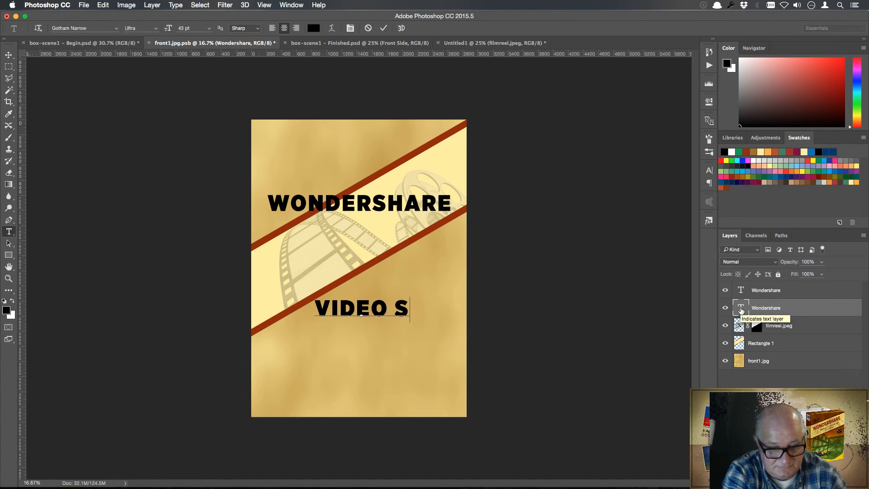
text(TREAMING)
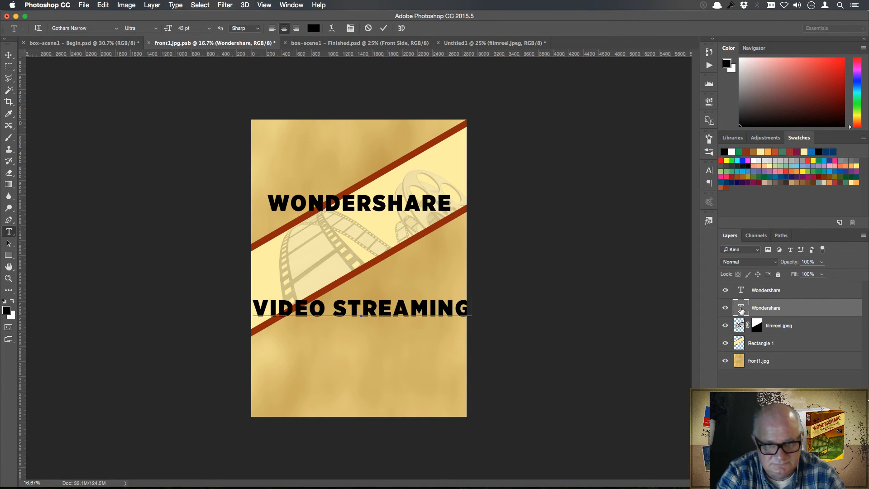
key(Return)
text(SOF)
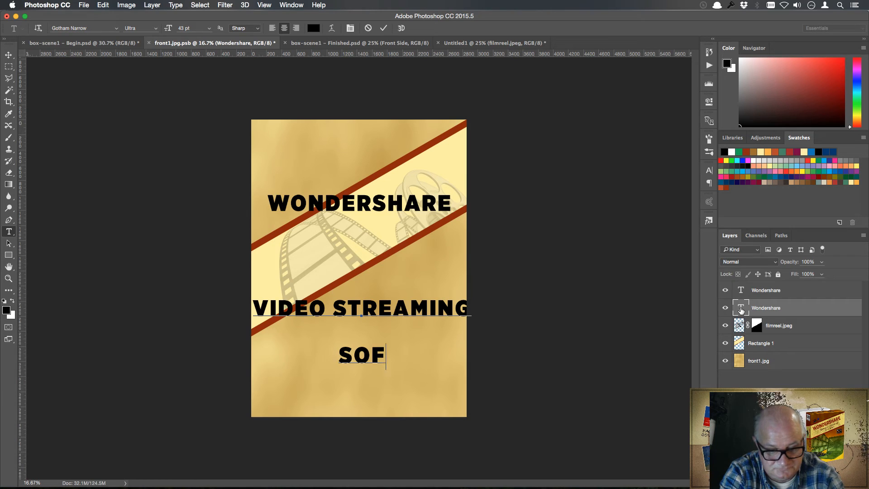
text(TWARE)
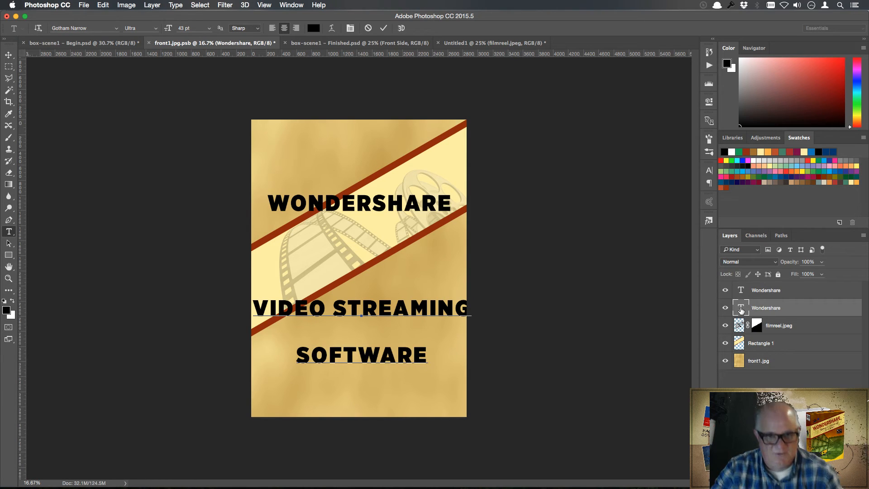
click(8, 55)
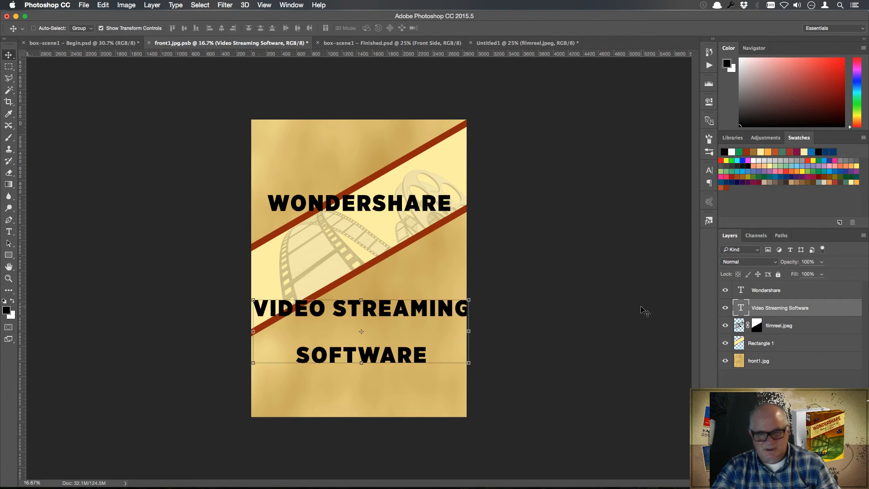
Step: Format the VIDEO STREAMING SOFTWARE text with the Book style, 54.41 pt leading and 0 tracking
double_click(741, 310)
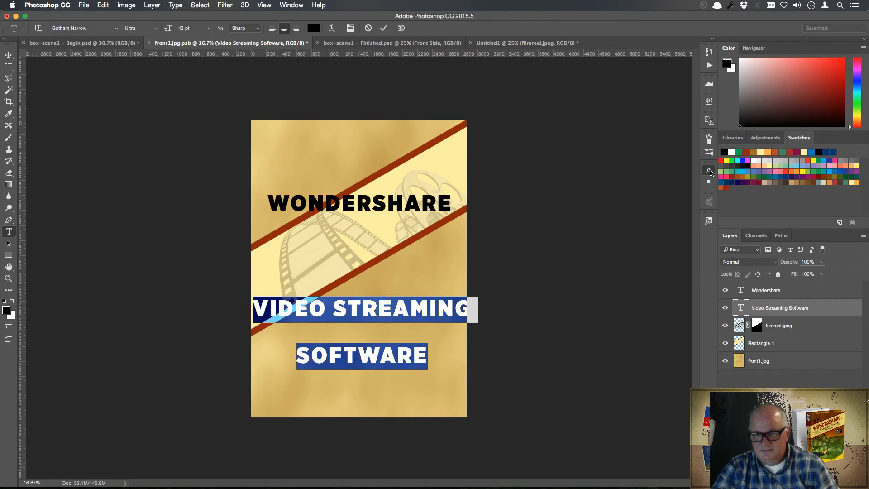
click(709, 170)
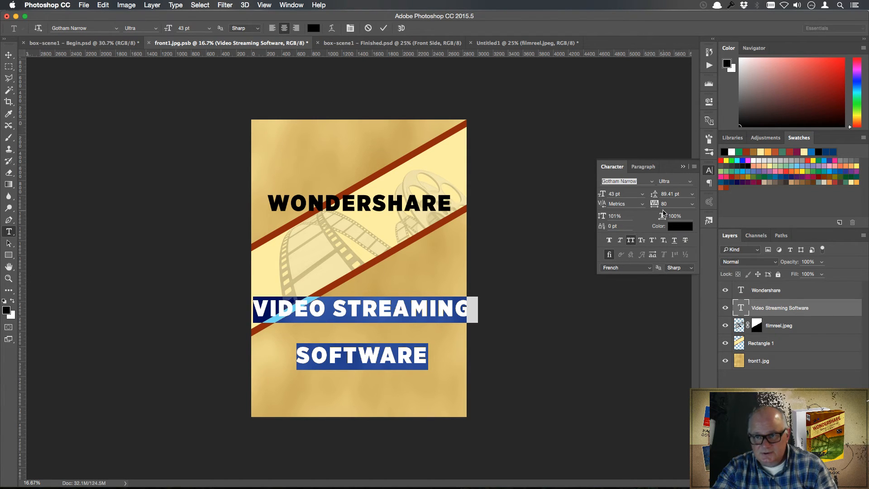
drag(654, 198, 643, 195)
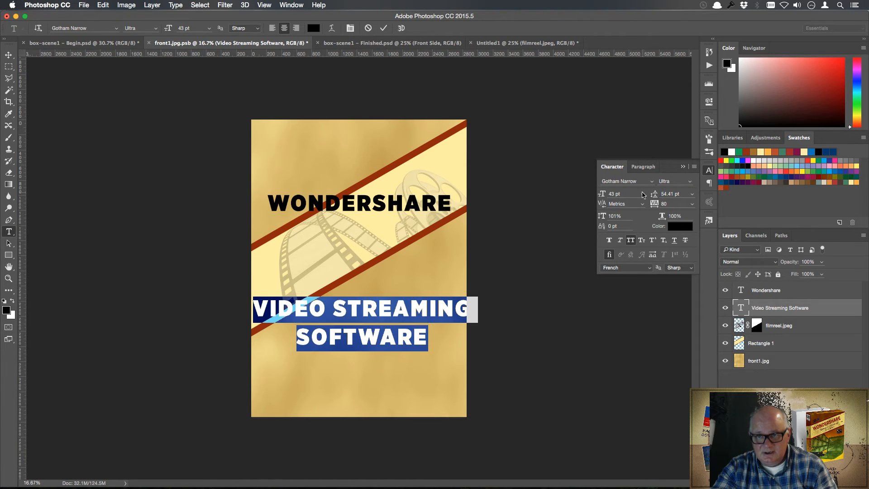
click(690, 182)
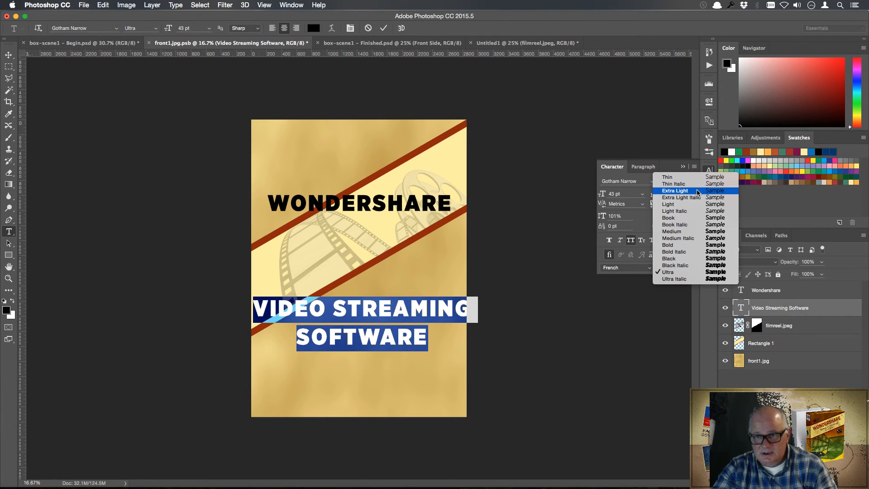
click(688, 218)
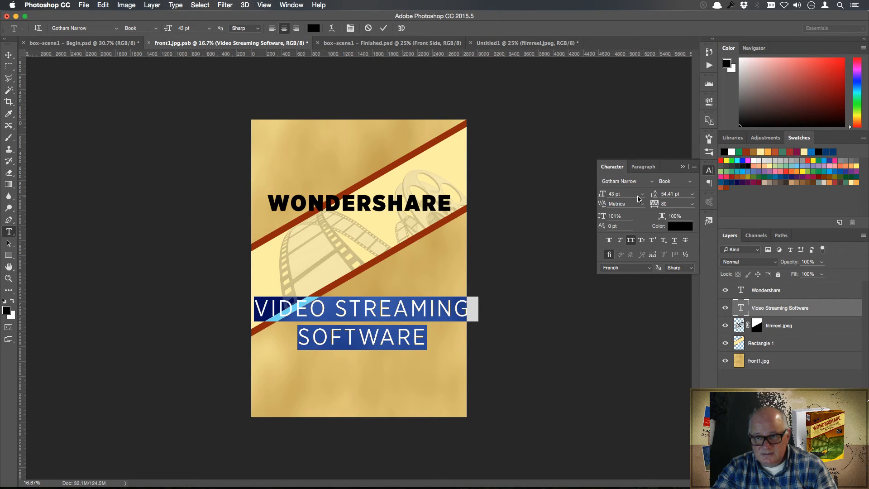
drag(655, 204, 653, 206)
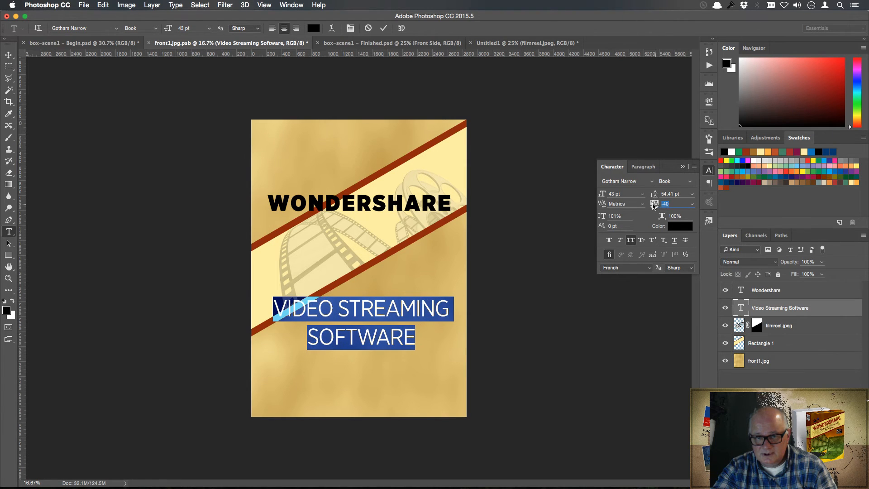
text(0)
key(Return)
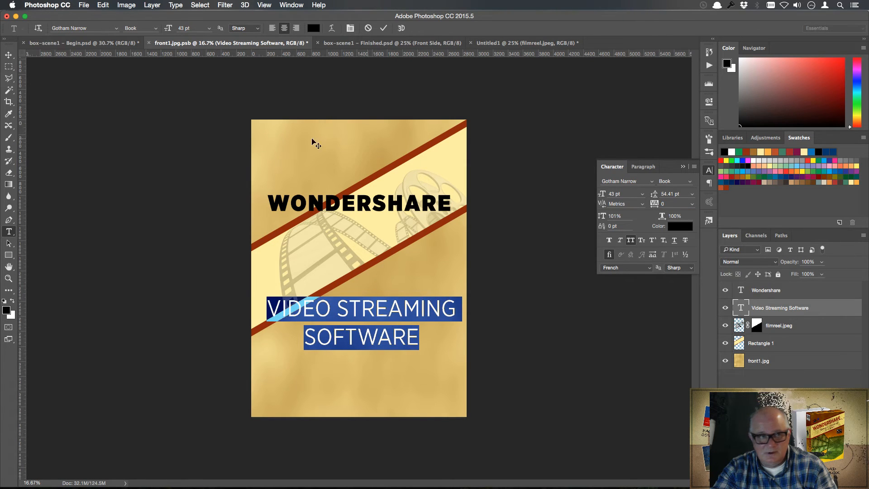
click(8, 55)
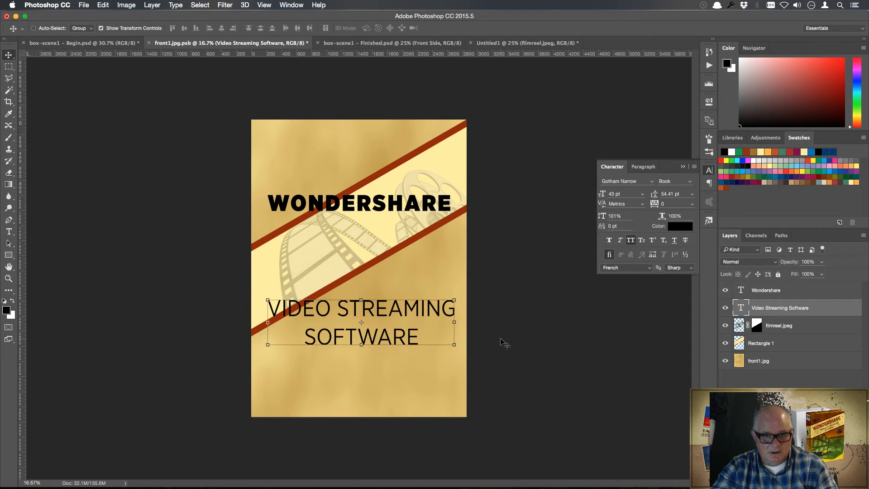
Step: Set the VIDEO STREAMING SOFTWARE text's tracking to 40 with tighter leading, and move the text slightly down
double_click(742, 309)
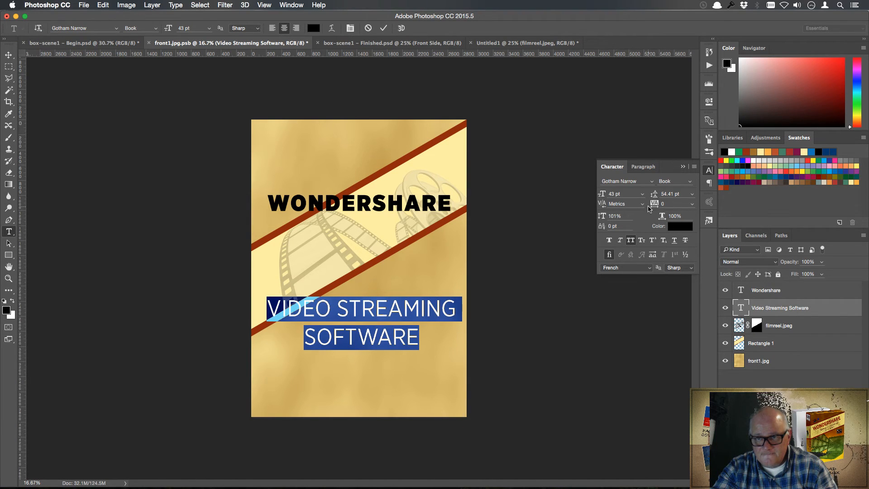
drag(656, 204, 650, 198)
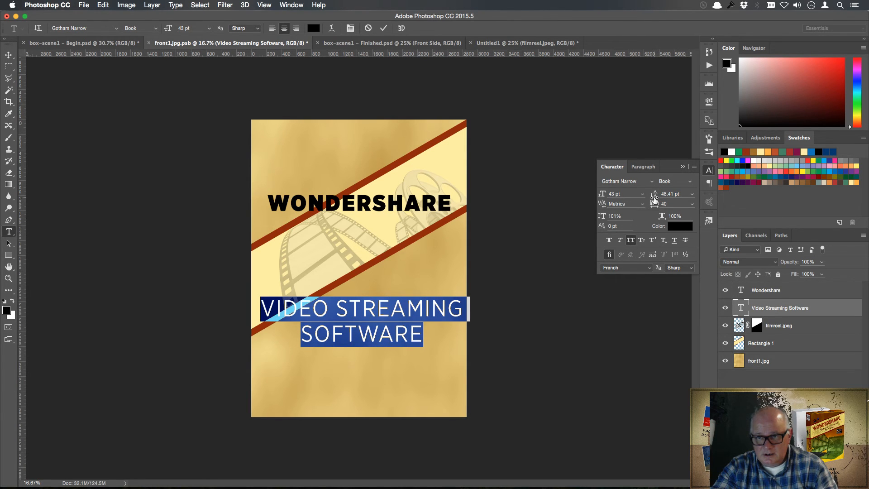
drag(654, 196, 653, 196)
click(683, 167)
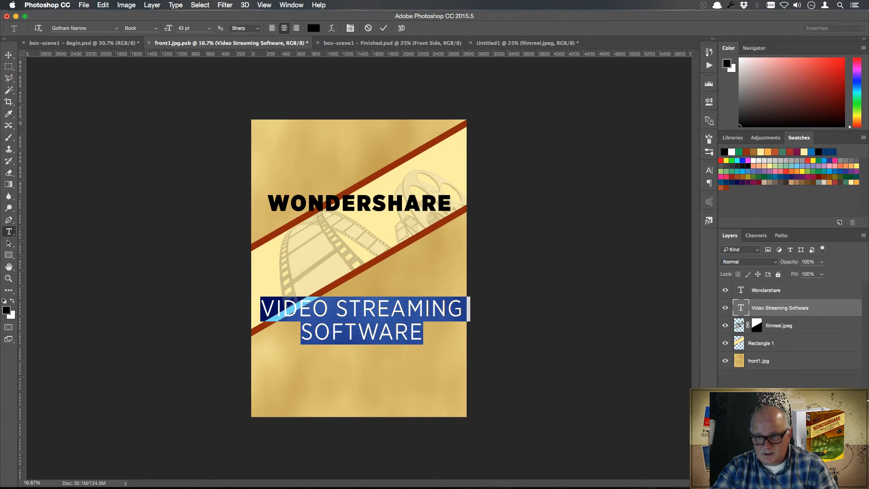
key(ctrl+Return)
key(v)
drag(406, 319, 404, 328)
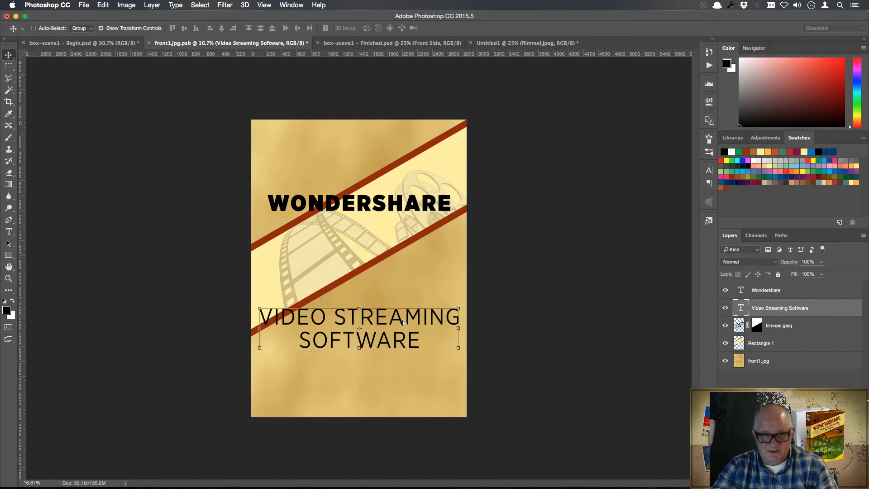
Step: Transform the WONDERSHARE text to about 90% width and 120% height, rotate it -30°, and fit it inside the diagonal band's upper part
click(765, 292)
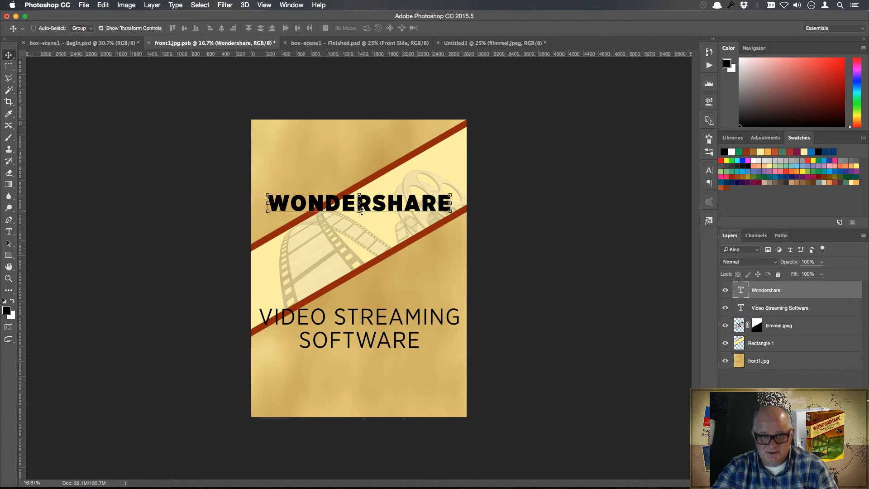
drag(359, 208, 360, 236)
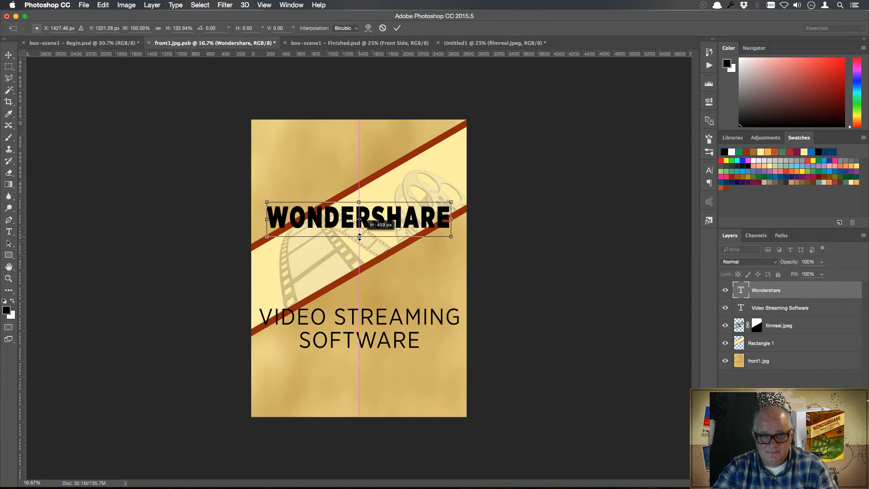
drag(452, 219, 454, 219)
drag(462, 252, 478, 192)
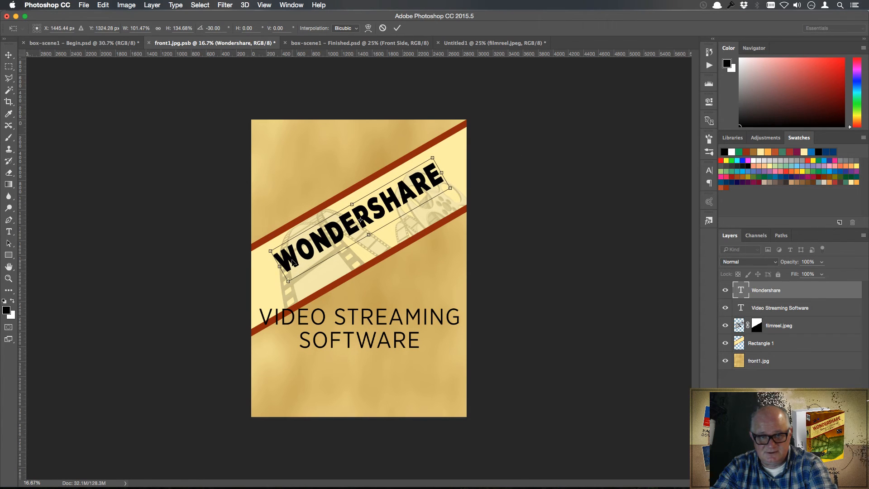
mouse_move(288, 281)
mouse_down()
mouse_move(309, 262)
mouse_move(291, 276)
mouse_move(299, 271)
mouse_up()
drag(381, 211, 375, 205)
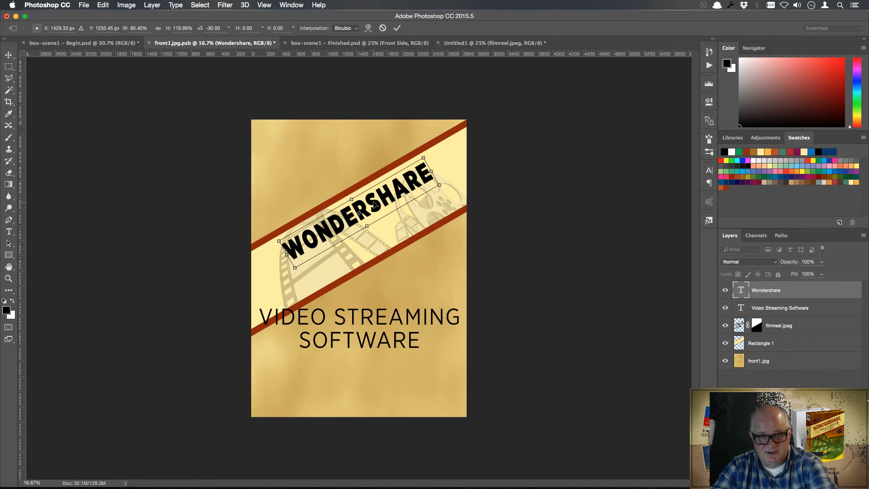
key(Return)
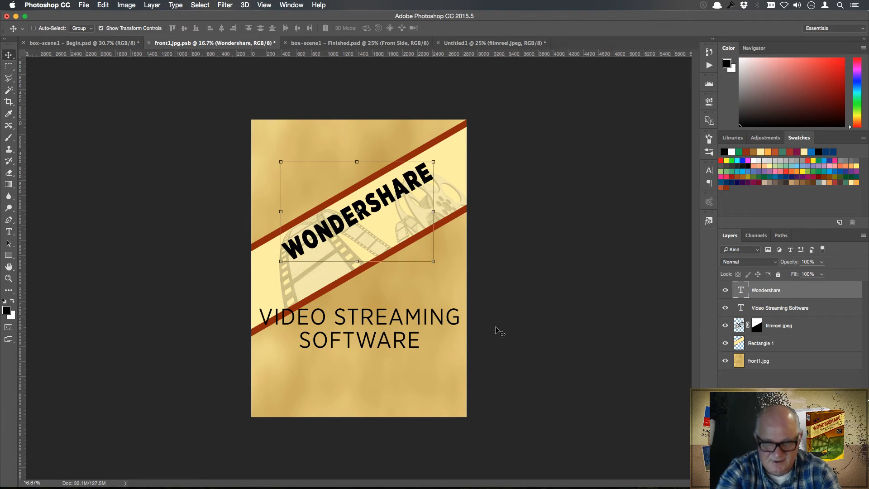
Step: Scale the VIDEO STREAMING SOFTWARE text to about 55.8%, rotate it -30°, and place it on the band directly beneath WONDERSHARE
click(781, 306)
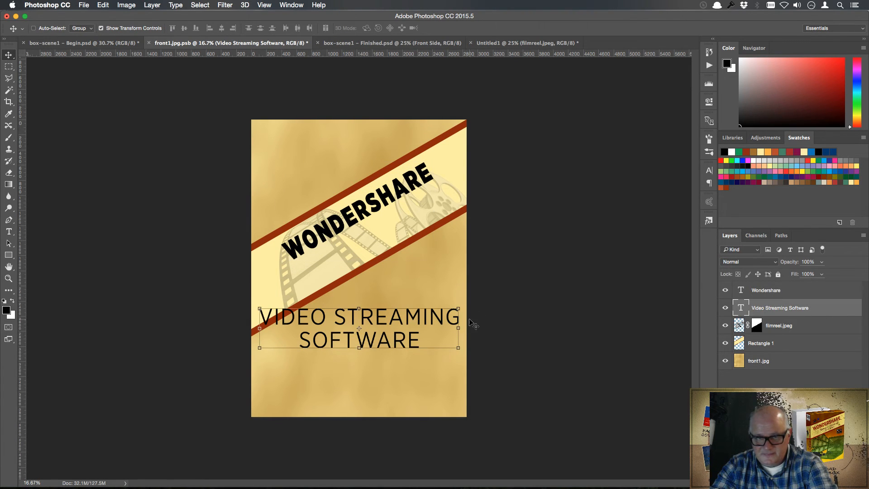
mouse_move(459, 348)
mouse_down()
mouse_move(485, 304)
mouse_move(466, 353)
mouse_up()
key(Escape)
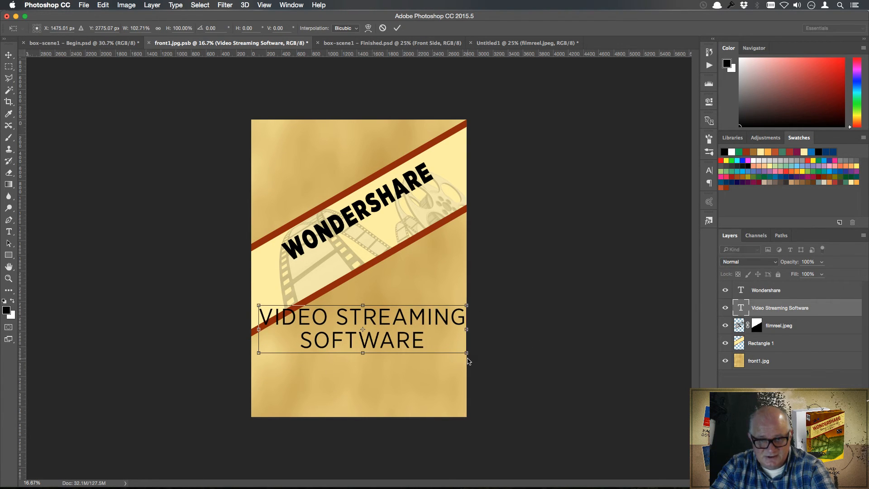
key(ctrl+z)
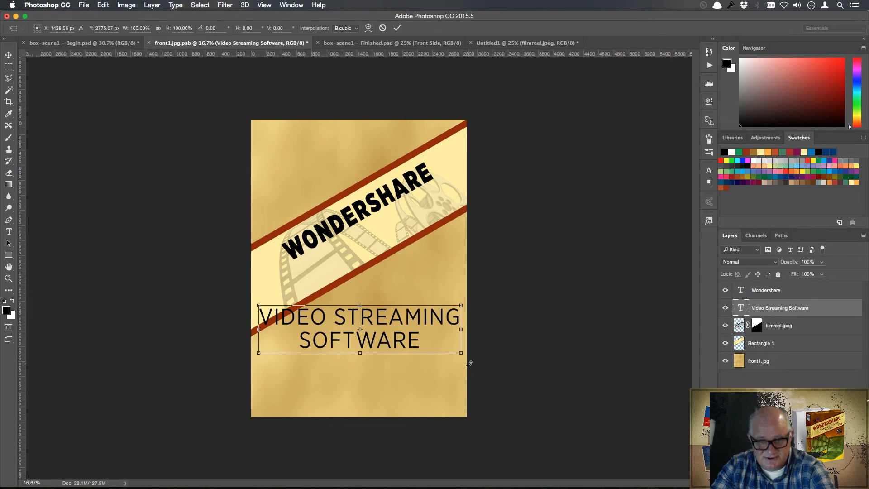
drag(471, 366, 430, 218)
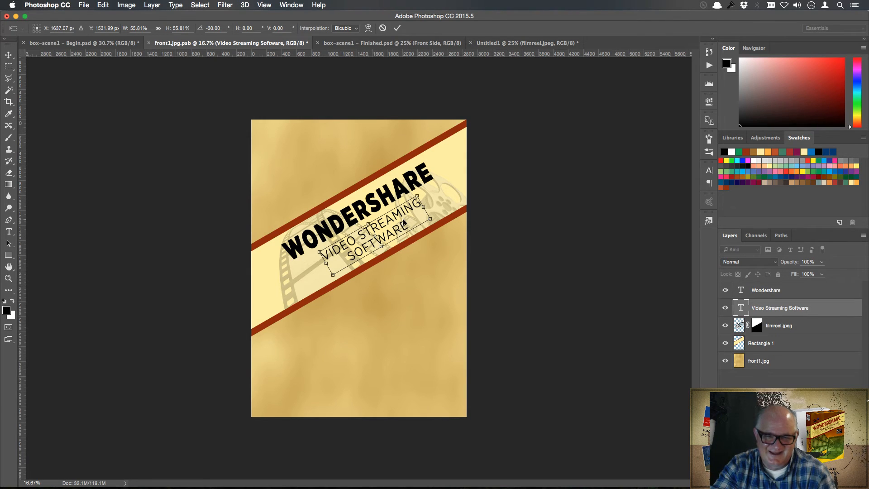
drag(405, 216, 402, 218)
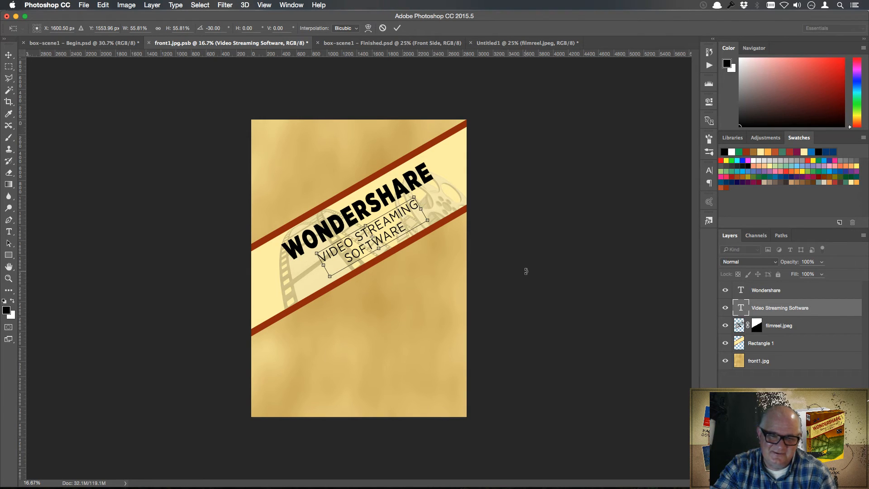
key(Return)
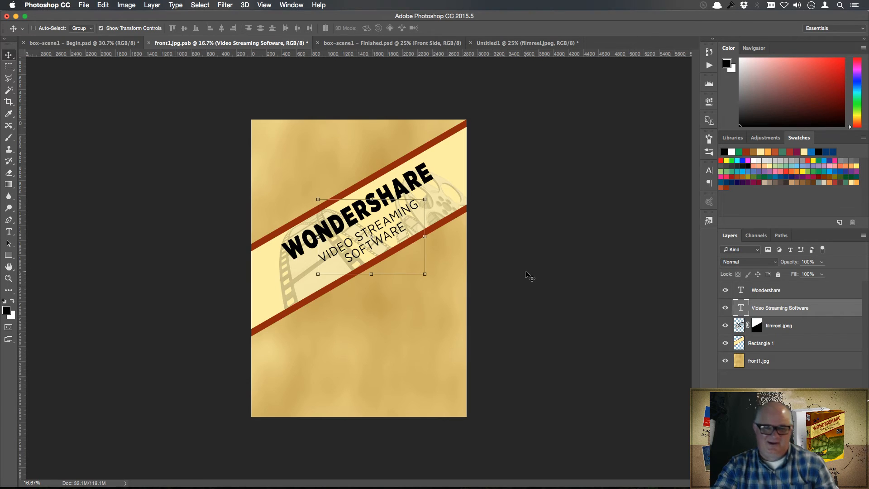
Step: Set the VIDEO STREAMING SOFTWARE text's font style to Medium
click(431, 43)
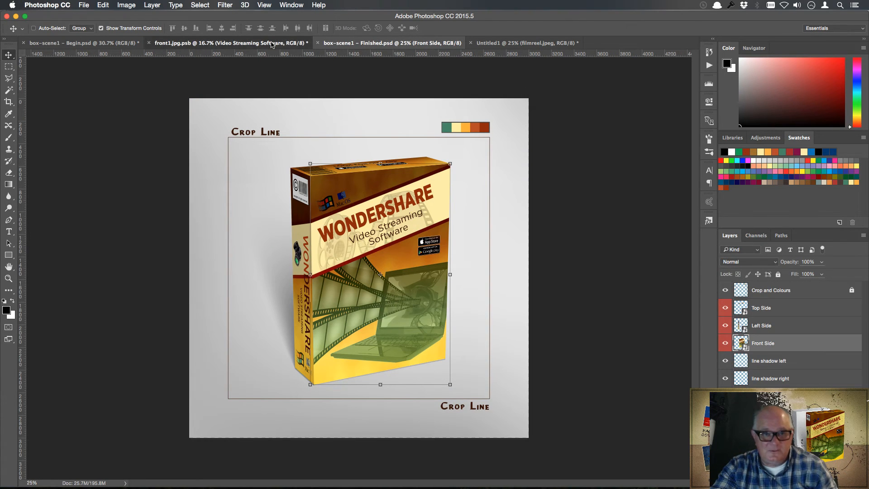
click(231, 43)
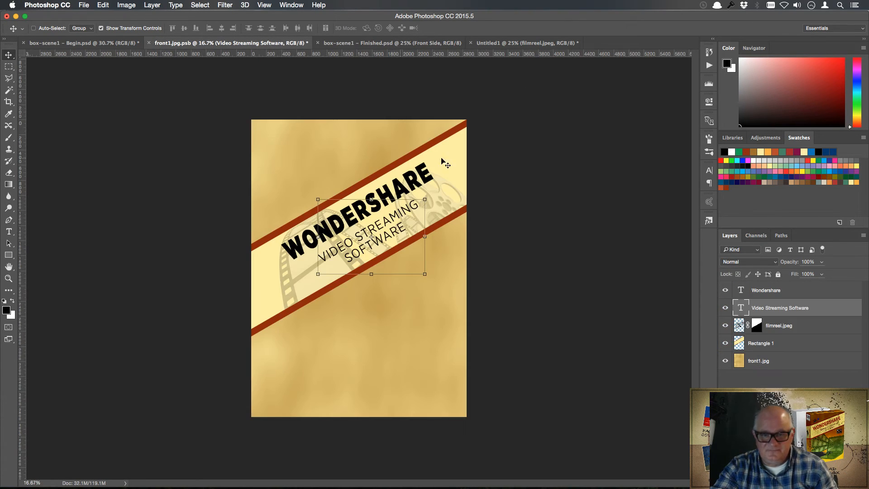
double_click(741, 308)
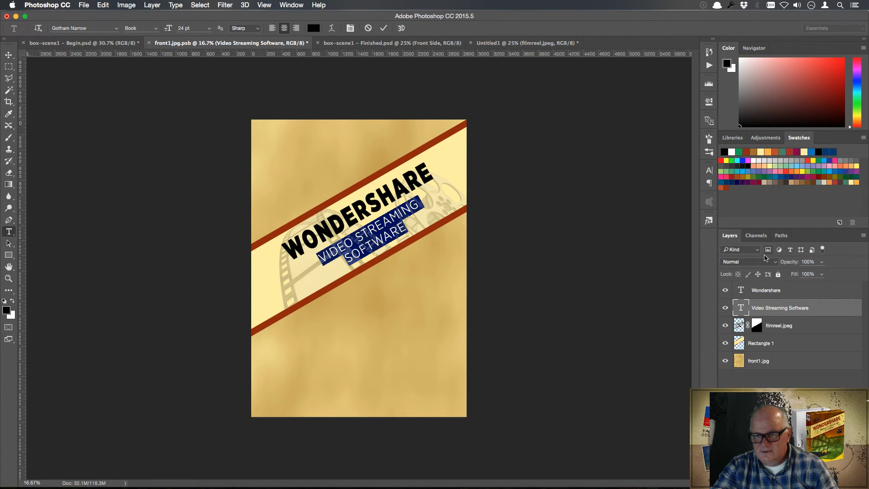
click(708, 171)
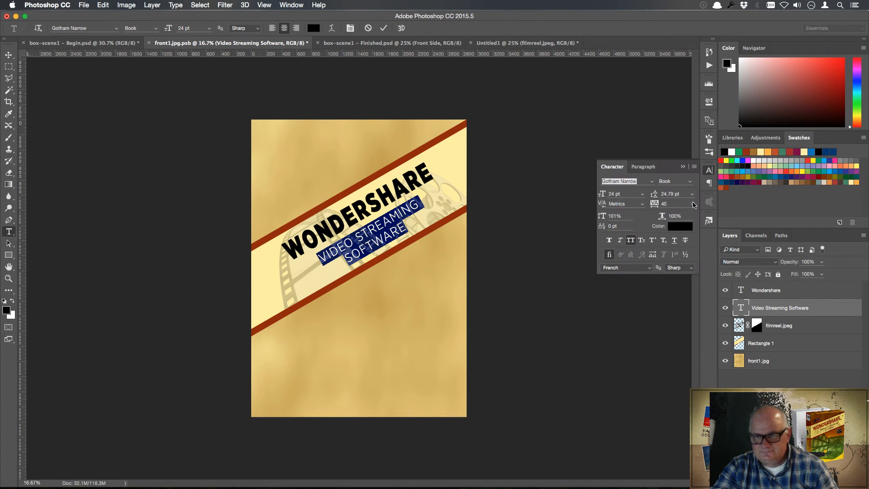
click(691, 183)
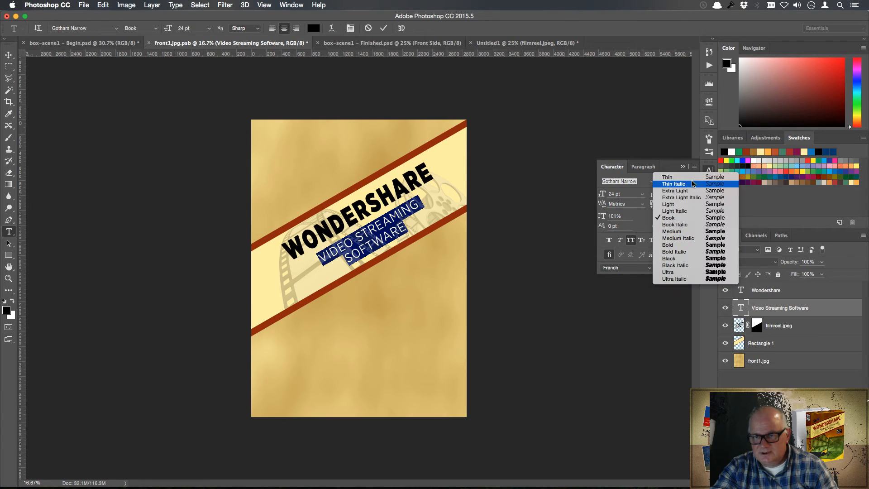
click(686, 232)
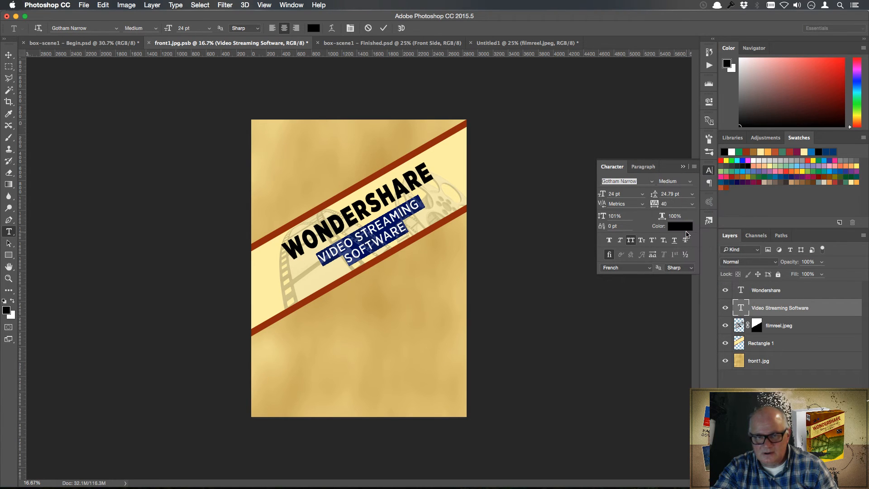
click(684, 167)
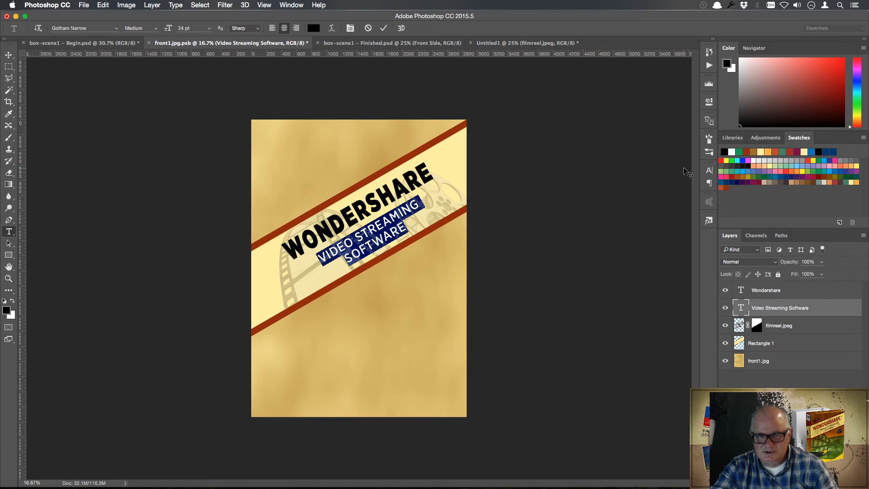
Step: Recolor the VIDEO STREAMING SOFTWARE text dark red (#5c0f0f) and commit the text edit
click(708, 172)
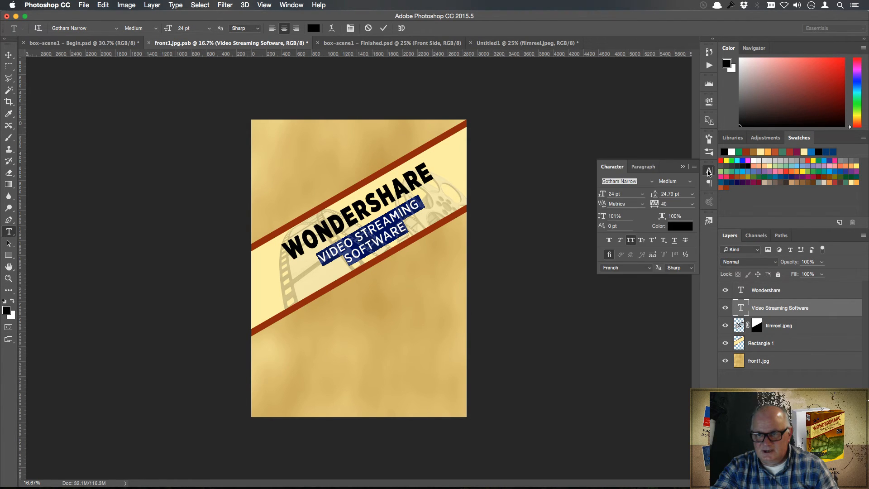
click(682, 227)
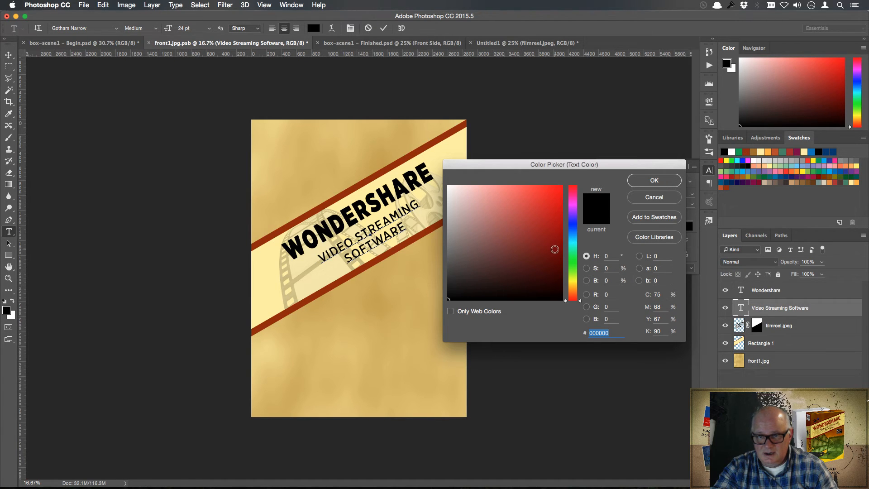
drag(549, 247, 544, 259)
click(544, 255)
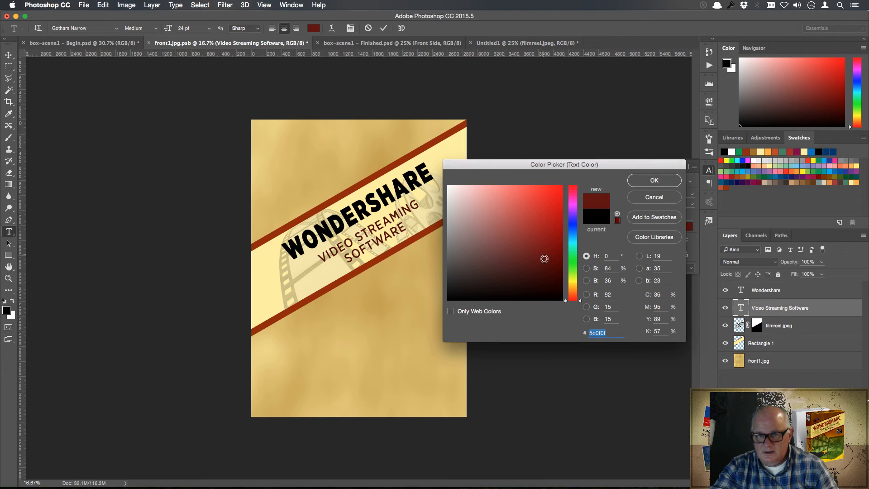
click(655, 180)
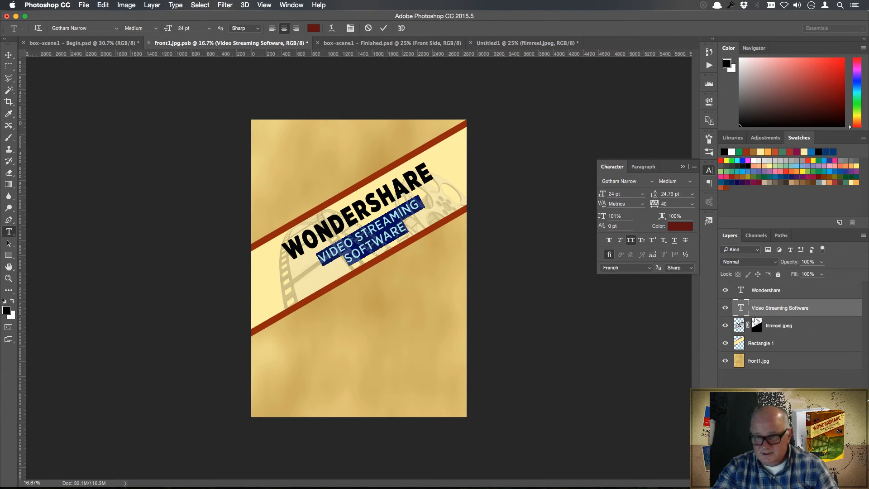
key(super+Return)
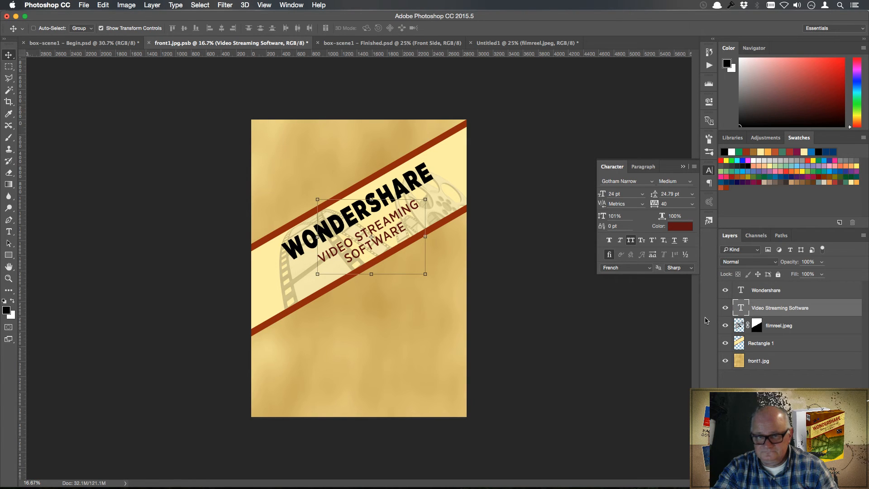
click(726, 291)
click(725, 291)
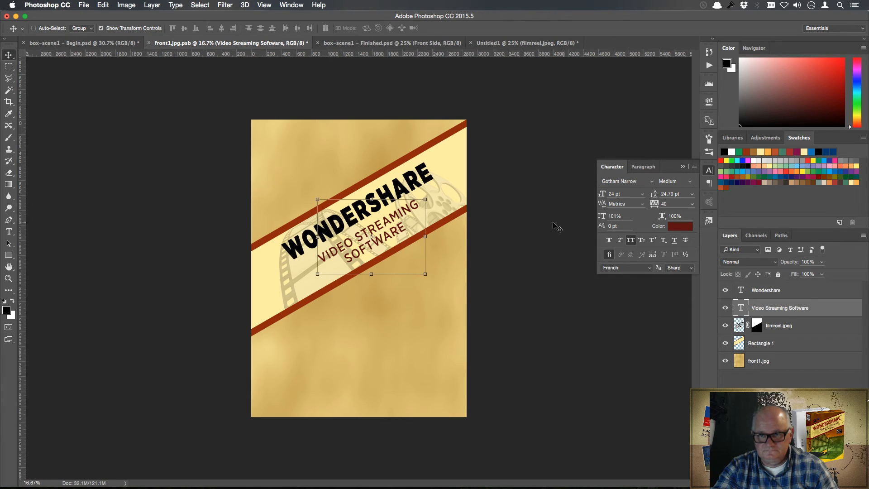
Step: Recolor the WONDERSHARE text dark reddish brown (#611c03), starting from the color sampled off the band's red border
click(776, 292)
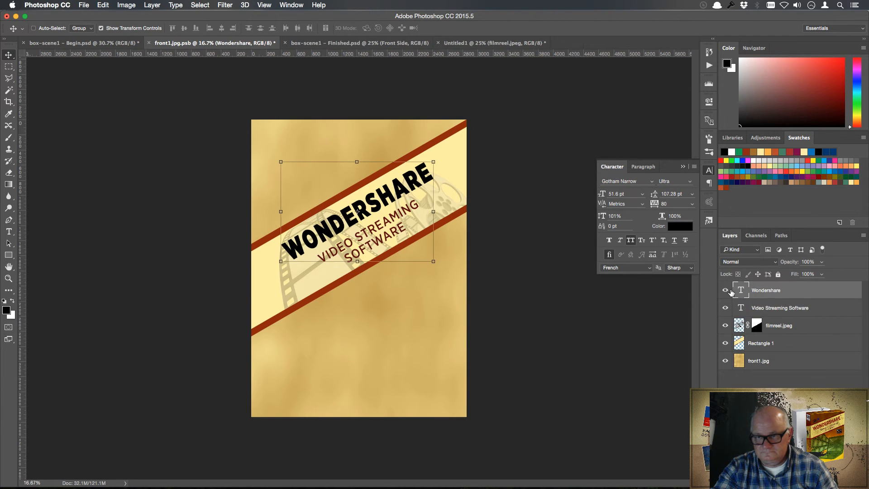
double_click(743, 291)
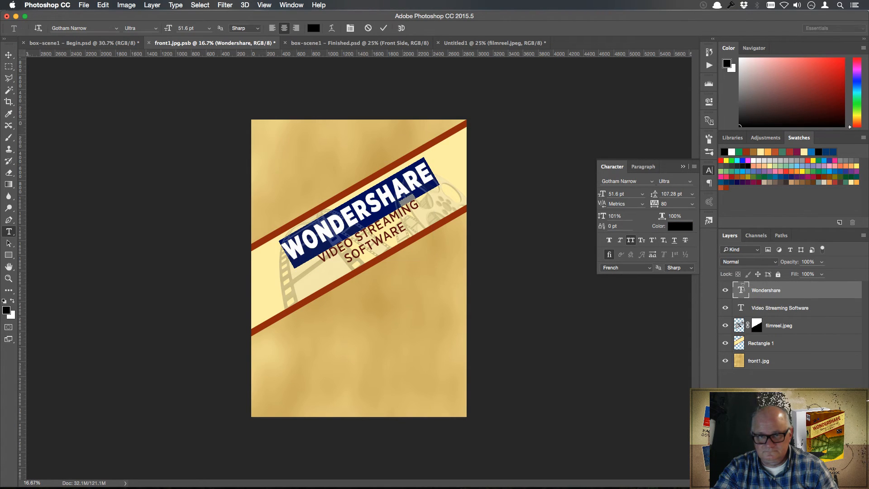
click(684, 230)
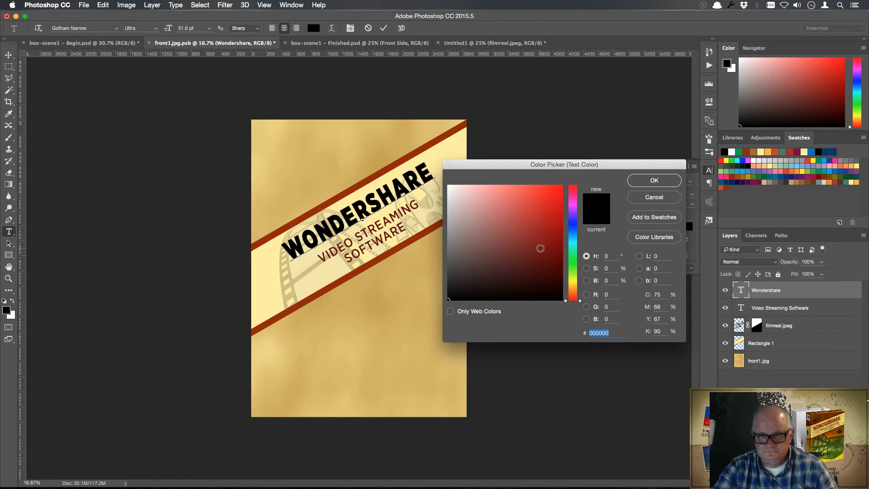
drag(539, 249, 553, 274)
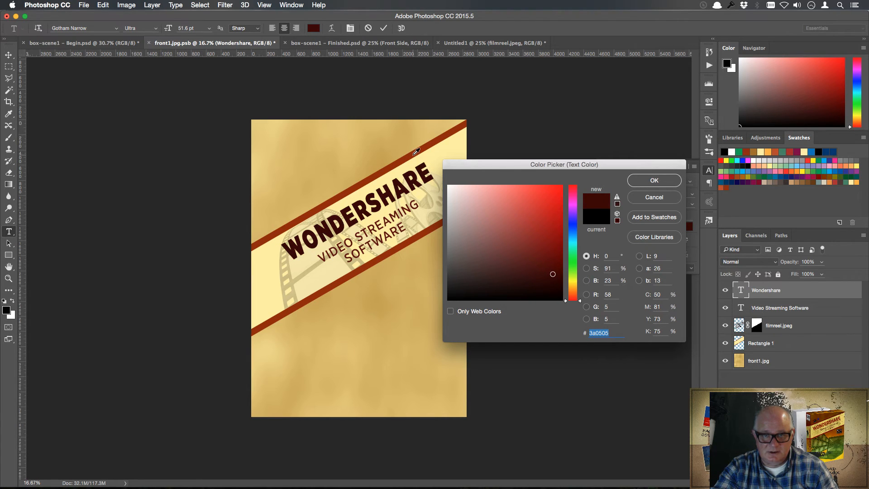
click(413, 157)
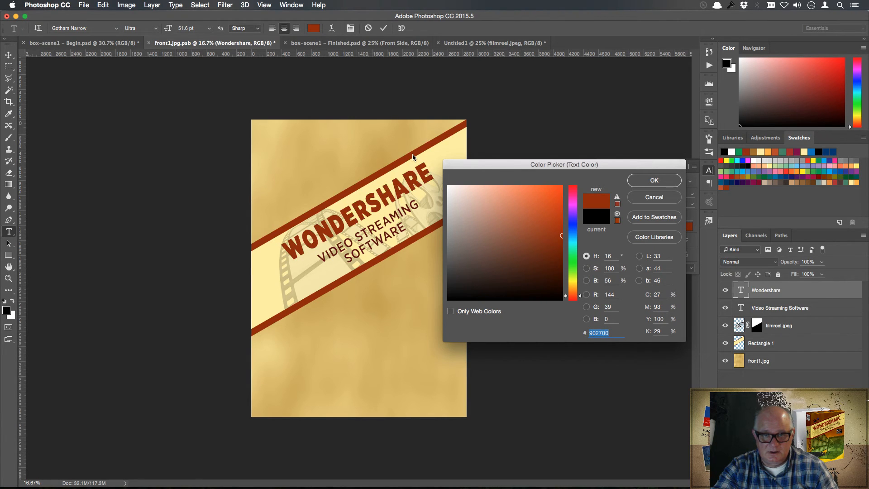
click(560, 254)
click(559, 256)
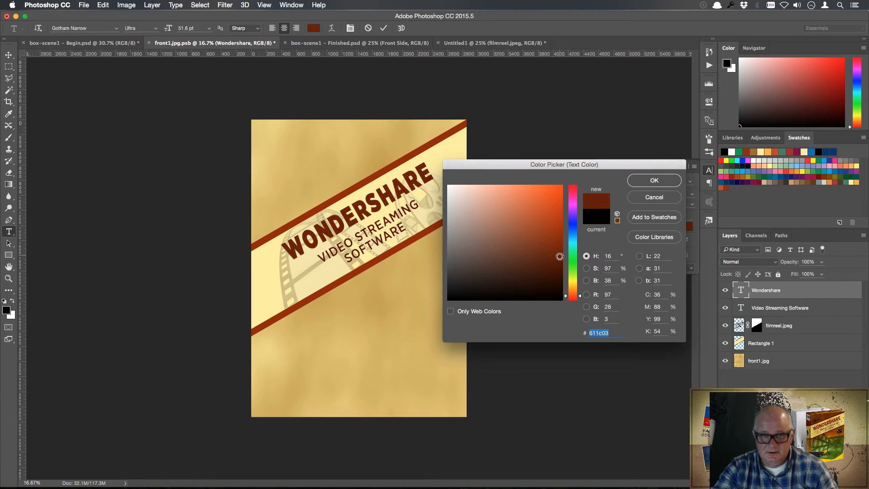
click(660, 181)
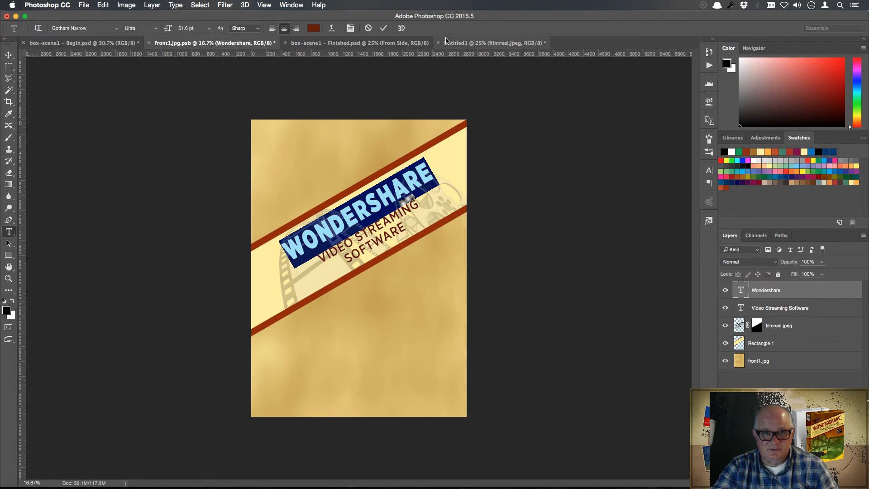
Step: In the Untitled1 document, show only the film-comp.jpg layer and move its laptop image to the middle of the canvas
click(493, 43)
key(v)
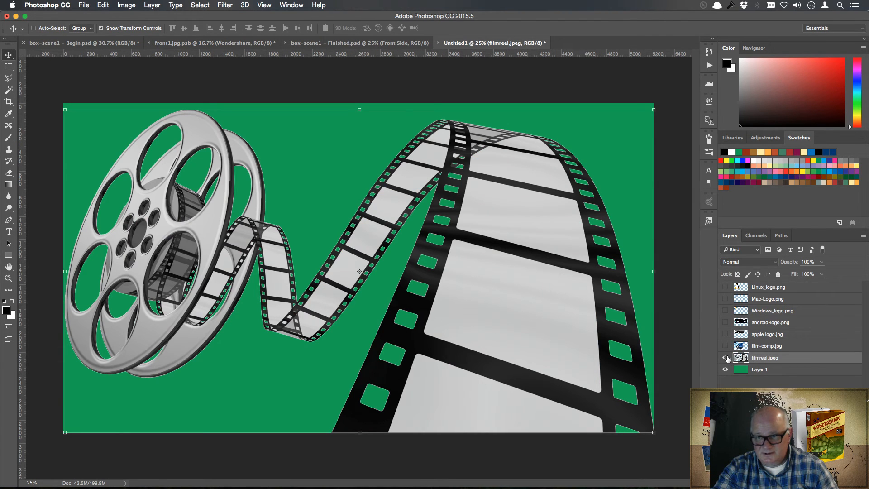
drag(725, 358, 725, 370)
click(725, 346)
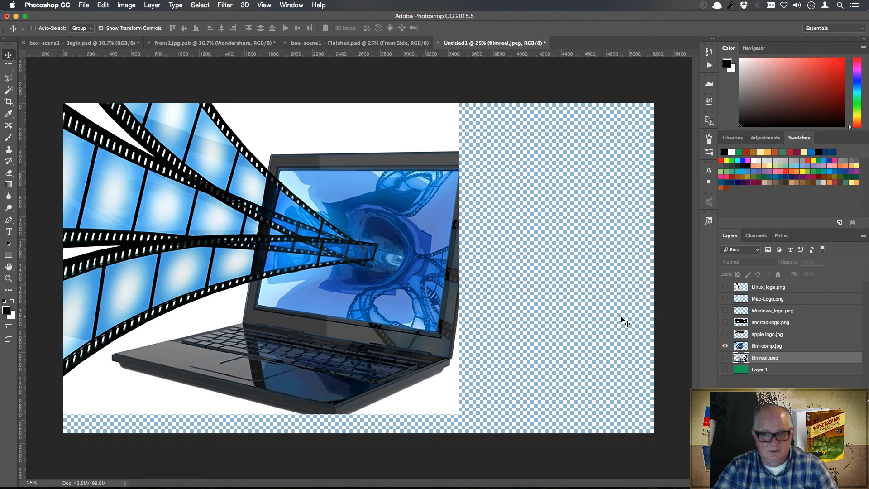
drag(322, 241, 404, 248)
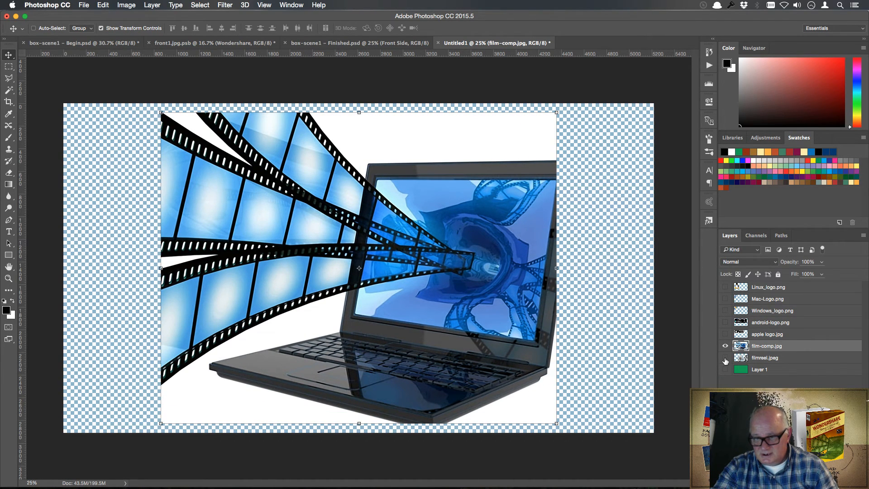
Step: Show the green Layer 1 behind the laptop image, lock it, and reselect the film-comp.jpg layer
click(725, 370)
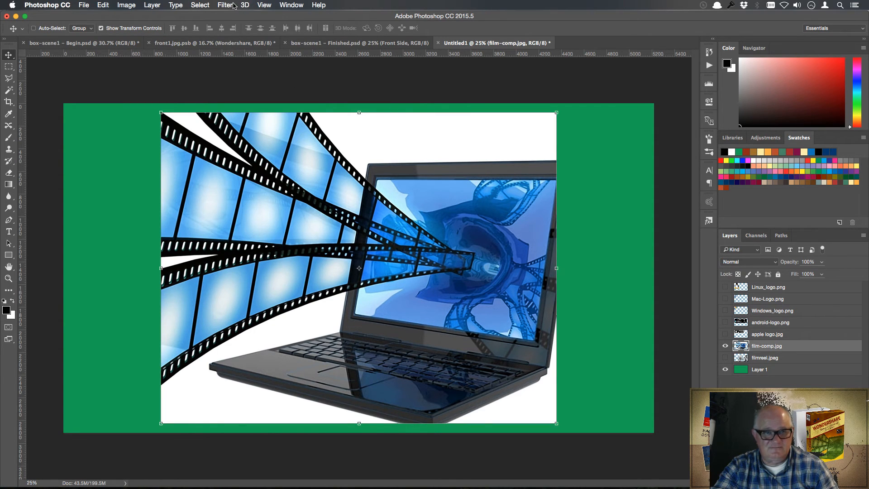
click(789, 369)
click(778, 275)
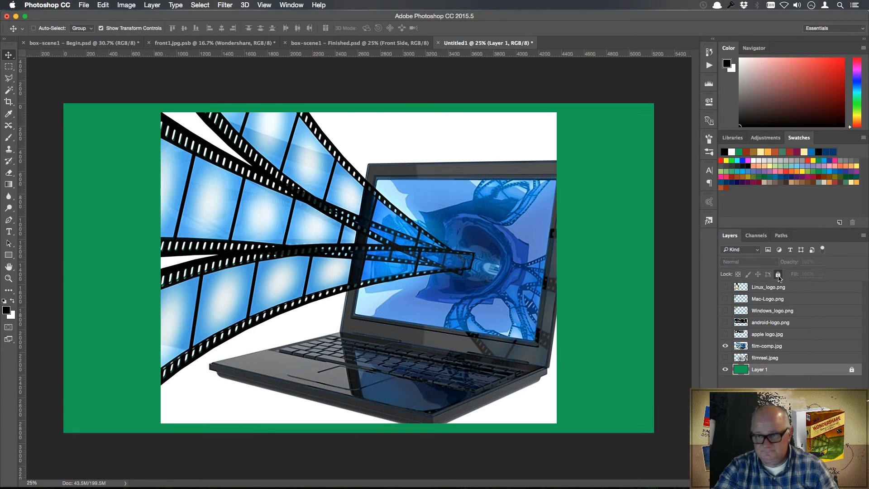
click(792, 358)
click(790, 347)
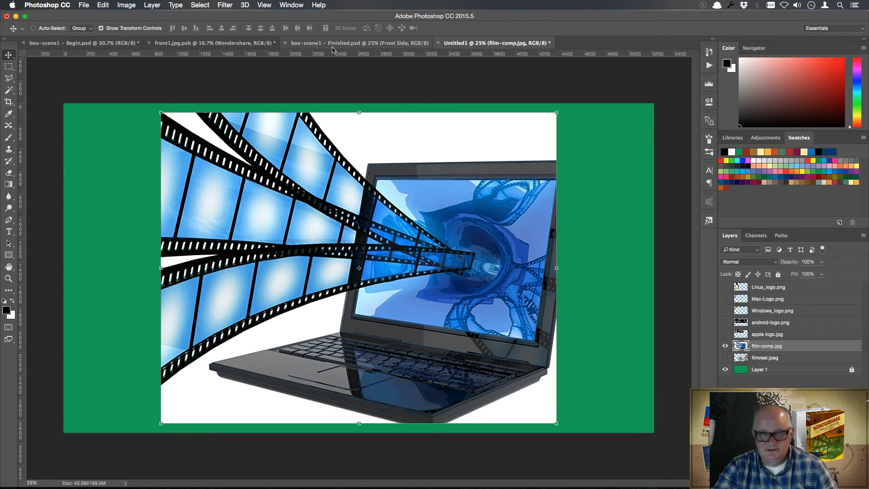
Step: Select the white background of film-comp.jpg with Color Range, sampling the white and using a fuzziness of 37
click(203, 5)
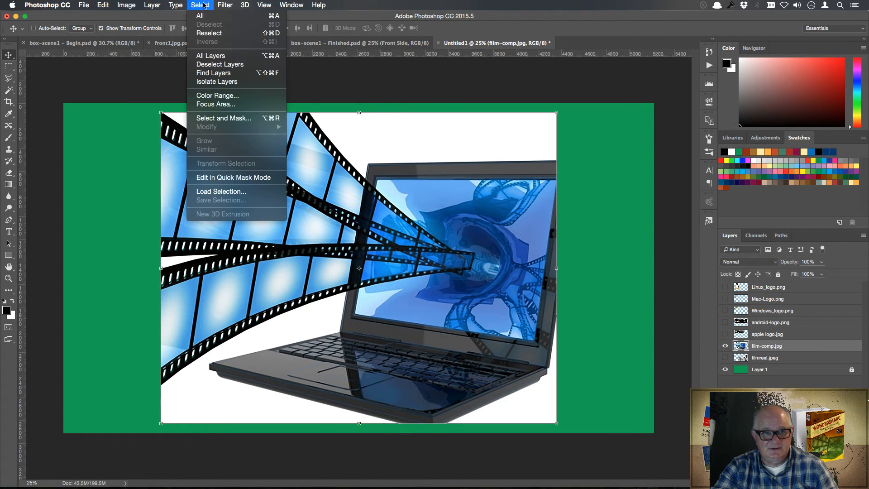
click(231, 96)
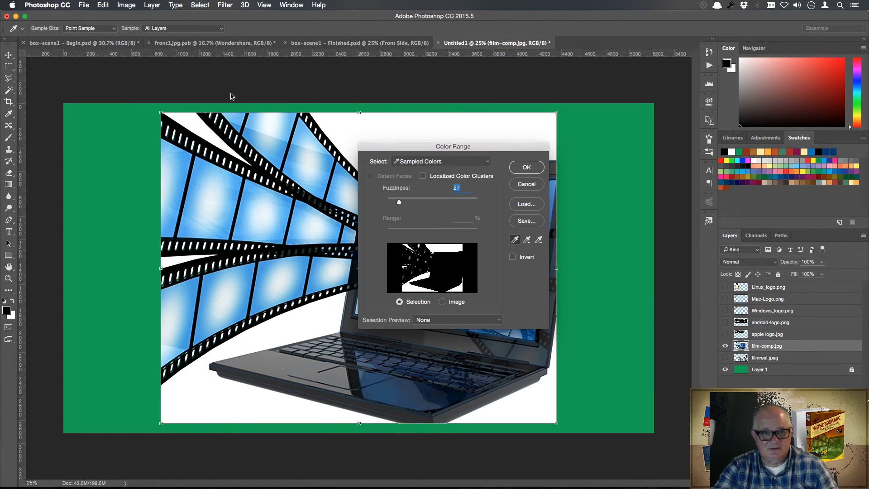
click(451, 121)
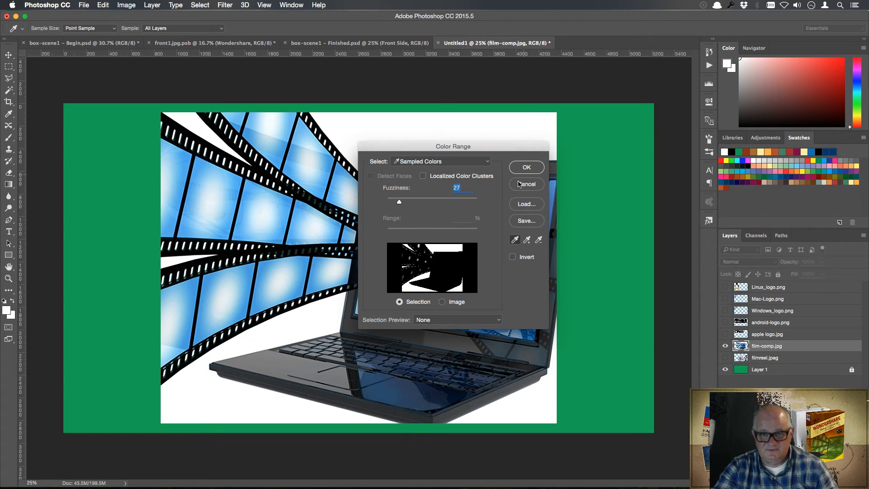
drag(406, 203, 407, 203)
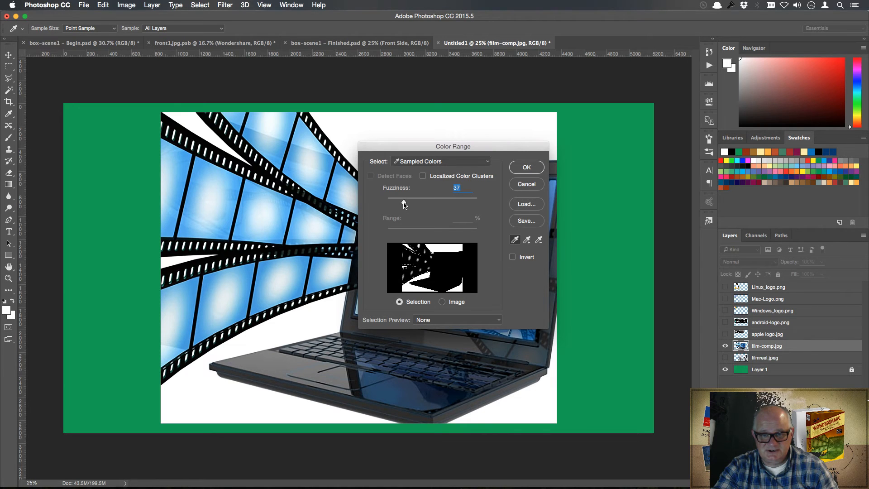
click(526, 167)
key(v)
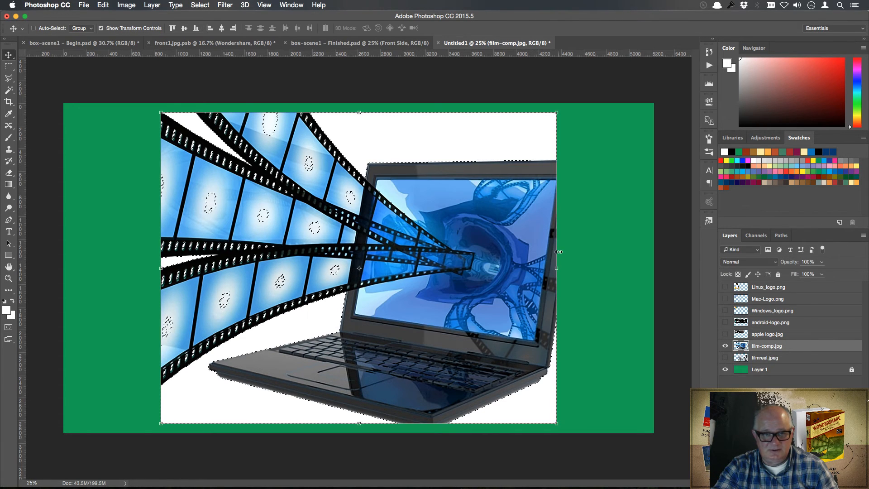
Step: Enter Quick Mask mode on film-comp.jpg and paint over the white highlights in the middle film strip's frames with a 200-pixel black brush
click(8, 327)
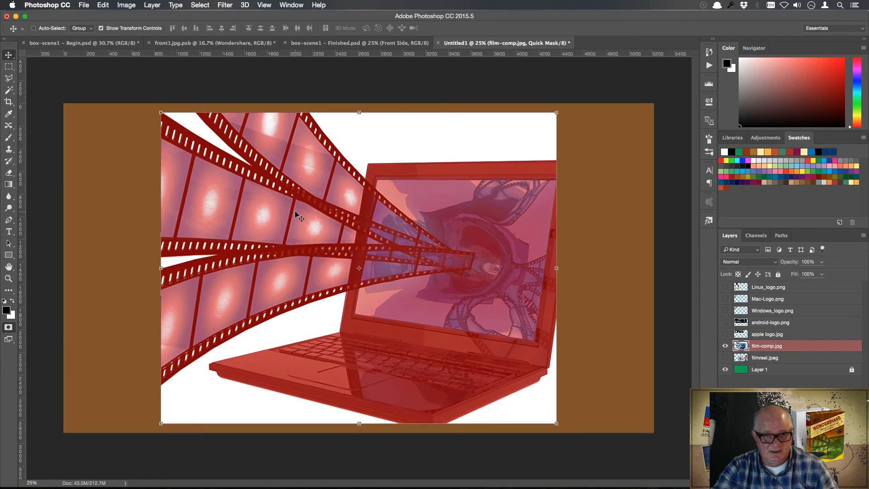
key(b)
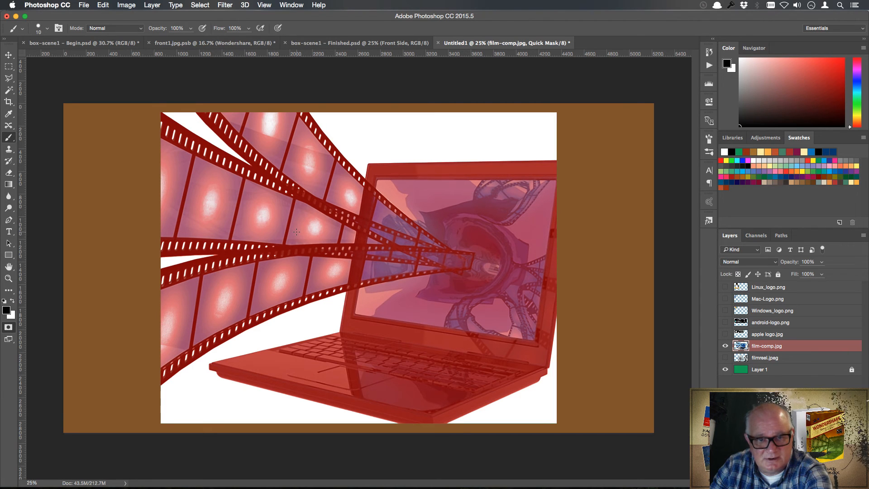
key(bracketright)
key(bracketright)
key(bracketright)
key(bracketright)
key(bracketright)
key(bracketright)
key(bracketright)
key(bracketright)
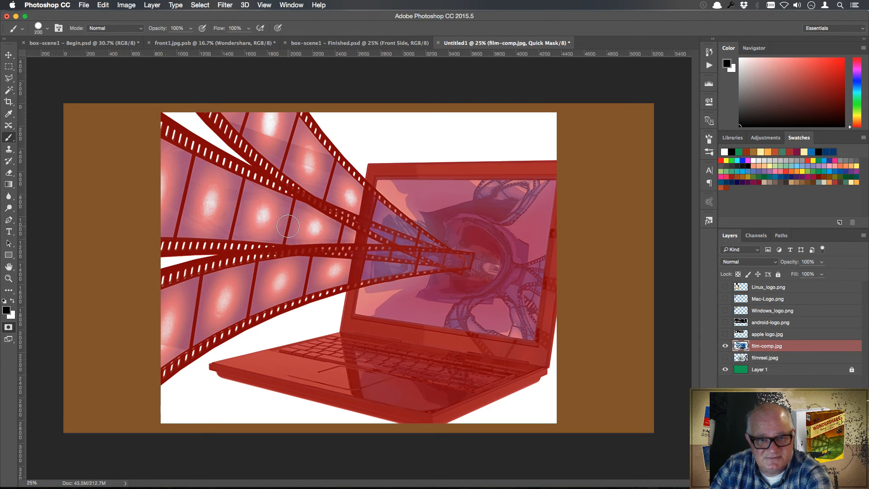
mouse_move(209, 186)
mouse_down()
mouse_move(215, 217)
mouse_move(214, 190)
mouse_move(183, 195)
mouse_move(160, 168)
mouse_move(167, 203)
mouse_move(272, 226)
mouse_move(243, 209)
mouse_move(300, 228)
mouse_move(282, 221)
mouse_move(315, 229)
mouse_move(308, 226)
mouse_move(346, 195)
mouse_up()
Step: Paint over the remaining white highlights in the upper and lower film strips with smaller brushes, down to 90 pixels
key(bracketleft)
key(bracketleft)
key(bracketleft)
key(bracketleft)
key(bracketleft)
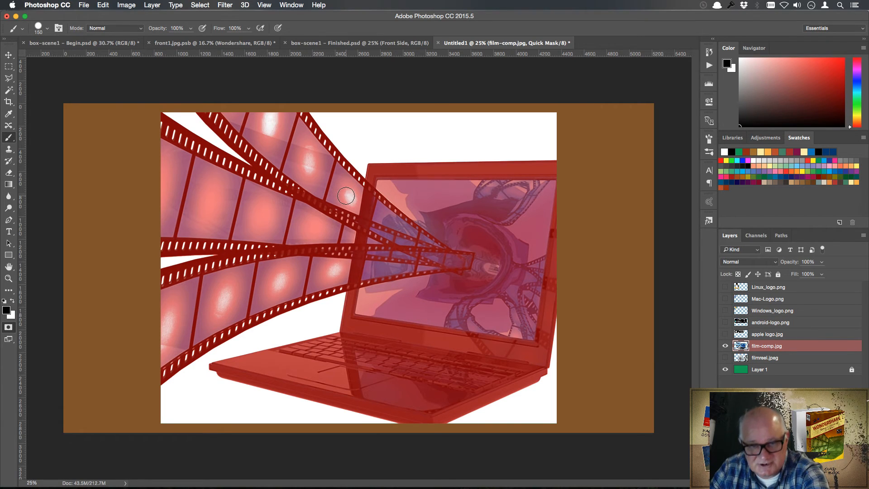
mouse_move(359, 203)
mouse_down()
mouse_move(333, 182)
mouse_move(355, 207)
mouse_move(346, 202)
mouse_move(338, 187)
mouse_move(361, 196)
mouse_move(313, 168)
mouse_move(309, 177)
mouse_move(304, 147)
mouse_move(314, 143)
mouse_move(262, 127)
mouse_move(264, 113)
mouse_move(279, 123)
mouse_up()
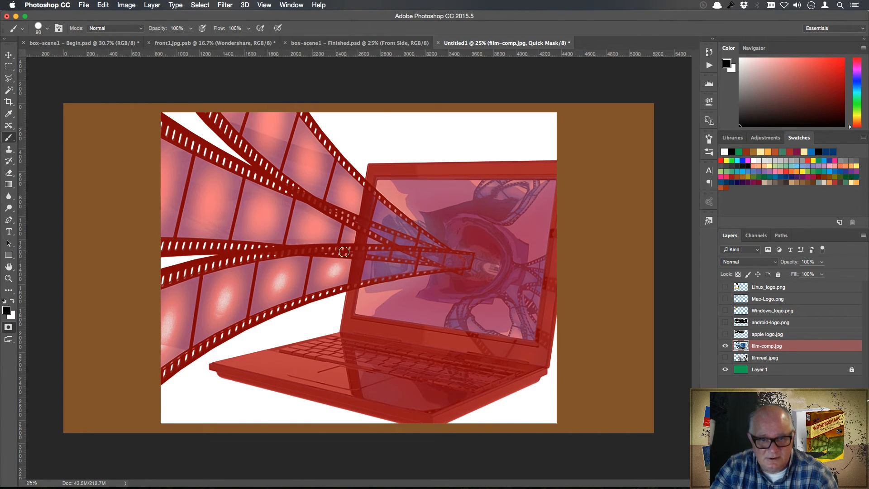
mouse_move(341, 267)
mouse_down()
mouse_move(262, 283)
mouse_move(295, 286)
mouse_move(280, 277)
mouse_move(250, 281)
mouse_move(218, 295)
mouse_move(236, 295)
mouse_move(205, 321)
mouse_move(219, 293)
mouse_move(243, 279)
mouse_move(161, 319)
mouse_move(175, 303)
mouse_move(179, 313)
mouse_move(149, 329)
mouse_move(159, 334)
mouse_move(153, 343)
mouse_move(181, 331)
mouse_up()
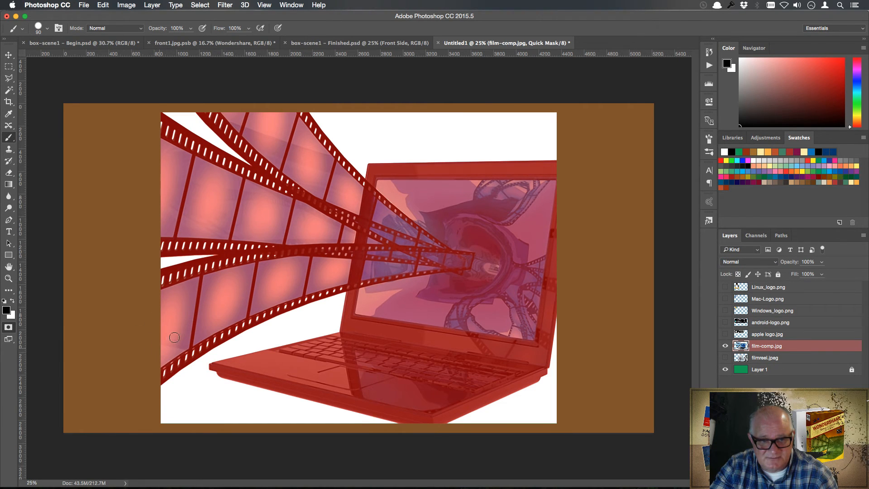
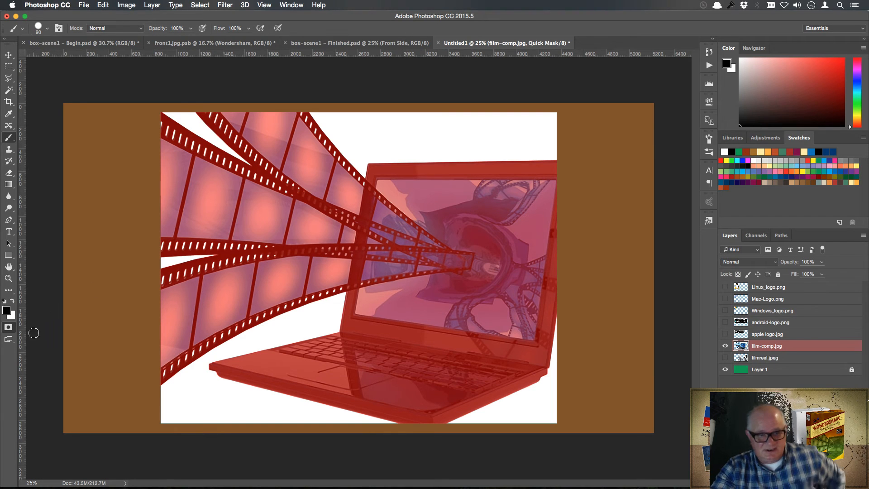
Step: Exit Quick Mask, mask out the white background of film-comp.jpg from the selection, and apply the layer mask
click(9, 327)
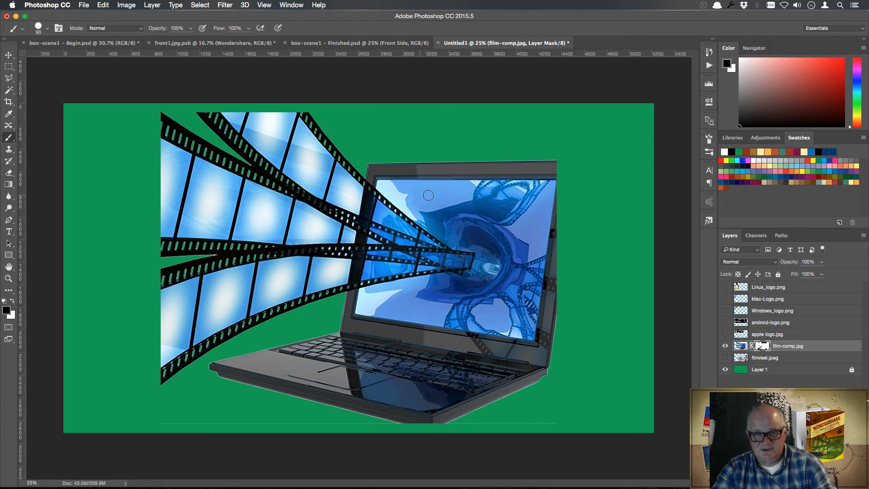
right_click(761, 346)
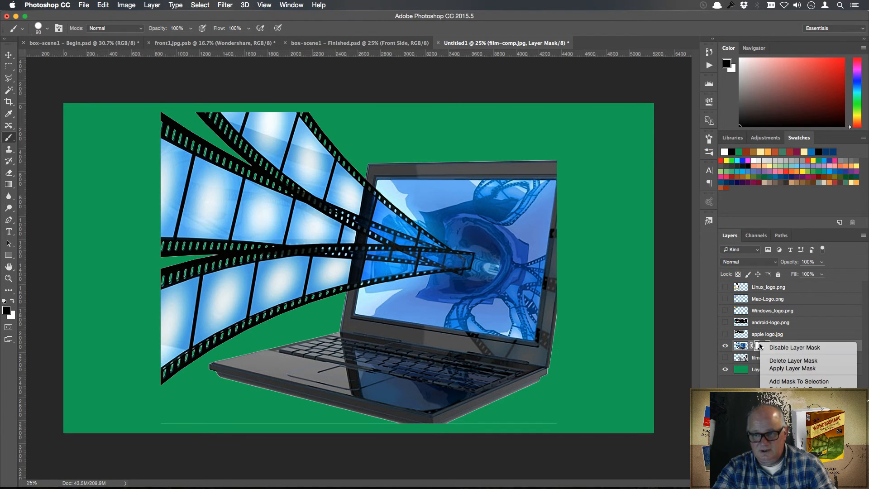
click(792, 368)
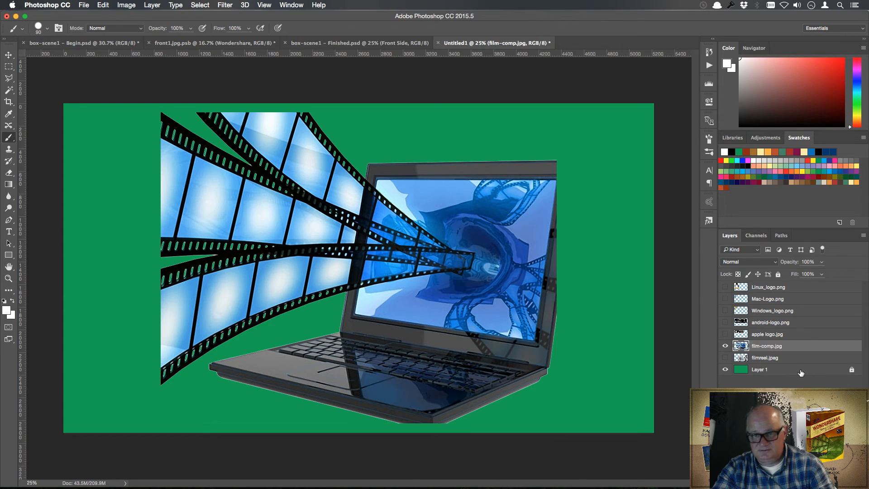
Step: Copy the laptop cut-out into the front1.jpg.psb document and position it over the lower part of the panel
click(9, 55)
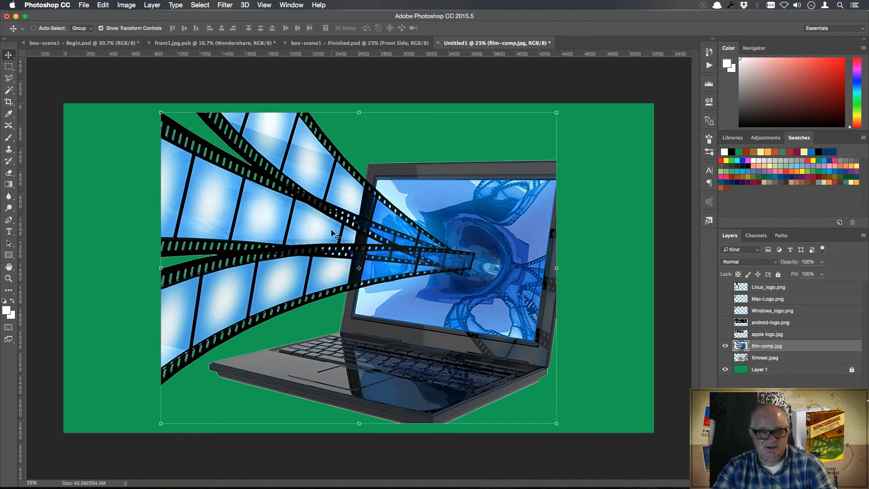
drag(336, 235, 234, 56)
click(235, 42)
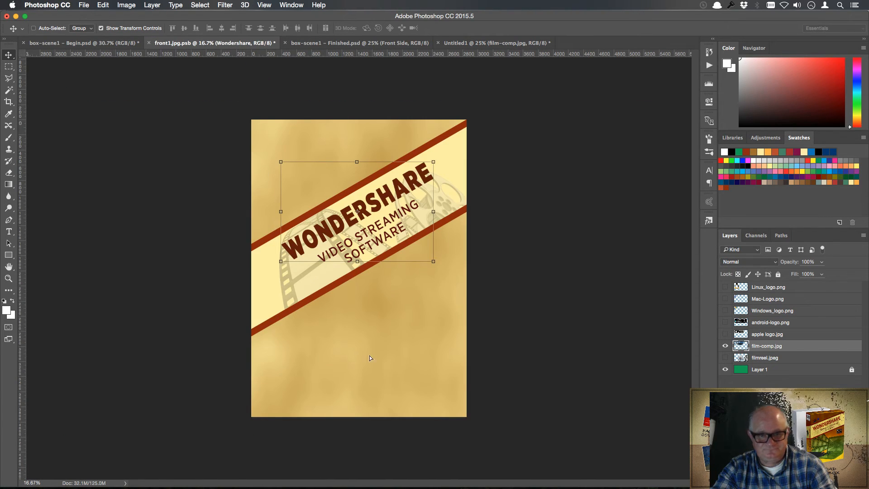
drag(392, 346, 393, 346)
drag(409, 292, 385, 335)
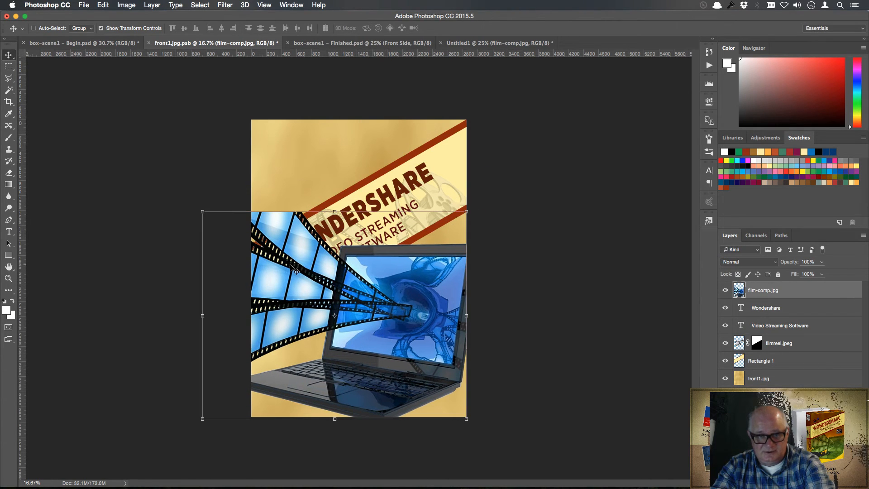
Step: Scale the laptop image down to the panel's width and place the film-comp.jpg layer directly below Rectangle 1
click(203, 212)
drag(202, 212, 257, 246)
key(Return)
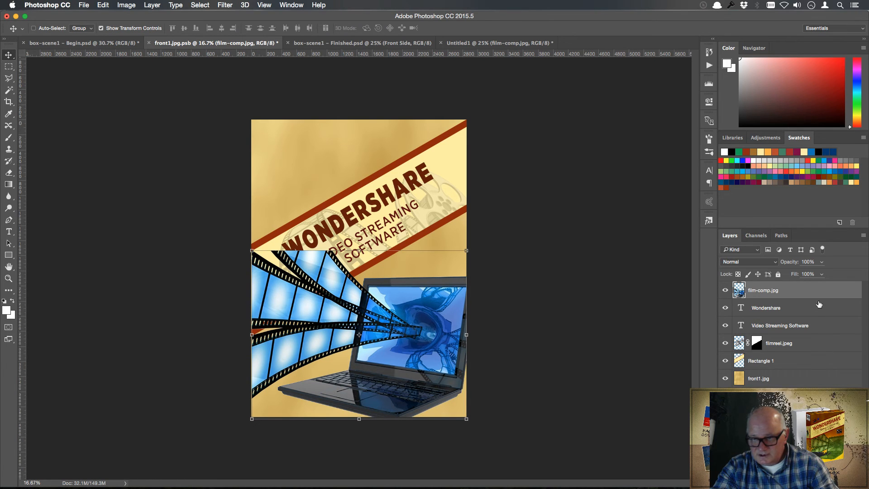
drag(815, 290, 814, 365)
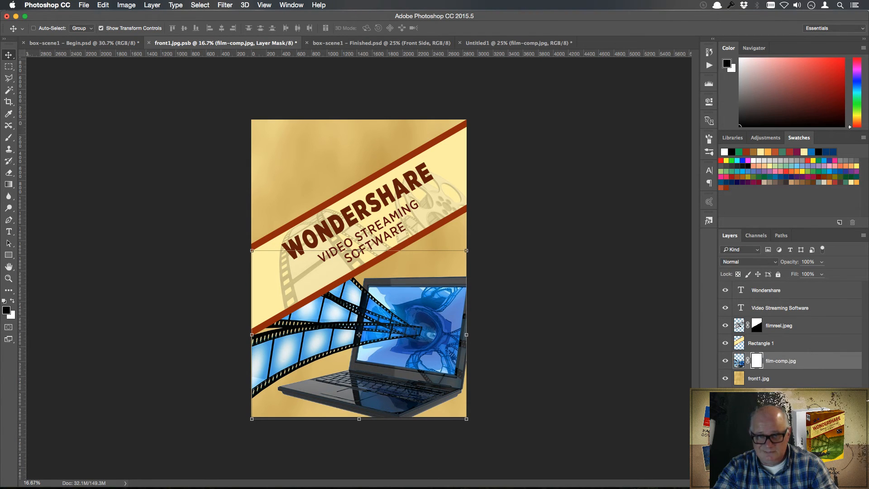
Step: Mask out the upper edge of the film strips on film-comp.jpg with a black brush, hiding the Rectangle 1 band only while painting
click(9, 137)
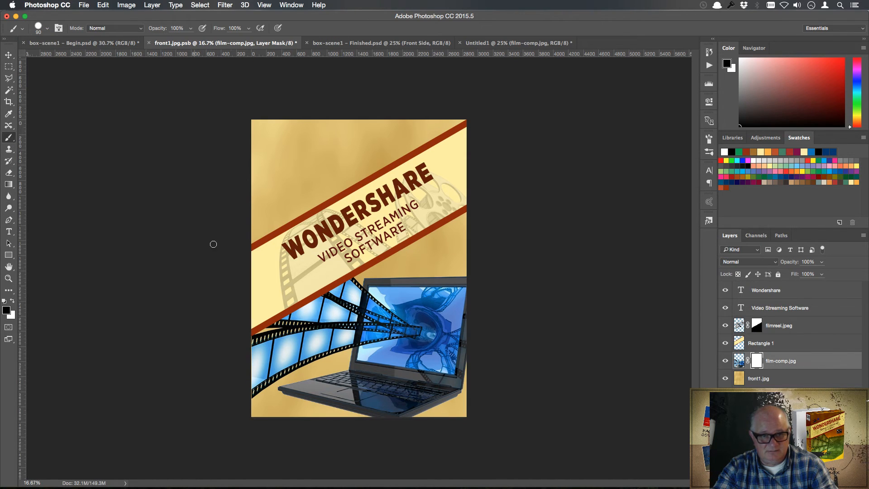
click(726, 343)
mouse_move(330, 250)
mouse_down()
mouse_move(288, 270)
mouse_move(318, 247)
mouse_up()
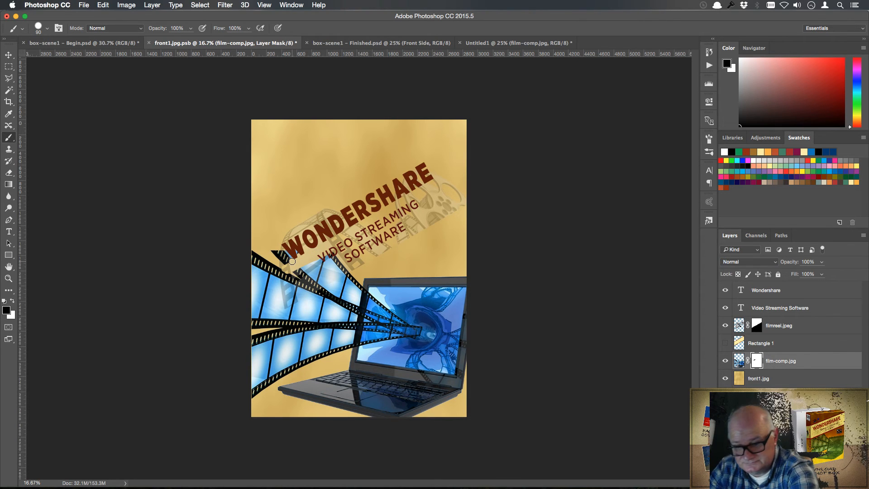
key(])
key(])
key(])
key(])
mouse_move(279, 247)
mouse_down()
mouse_move(289, 247)
mouse_move(229, 263)
mouse_move(286, 258)
mouse_move(311, 243)
mouse_up()
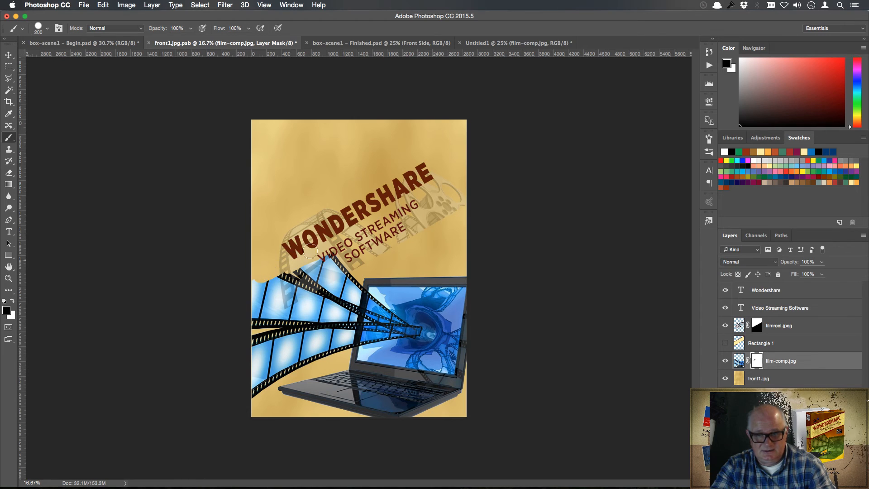
click(725, 343)
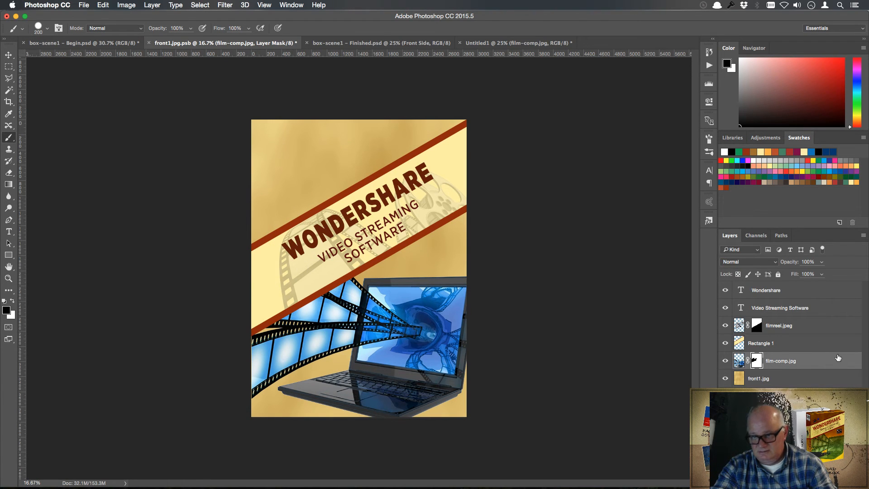
Step: Apply the film-comp.jpg layer mask, lower the layer's opacity to 38%, and deselect it
right_click(756, 366)
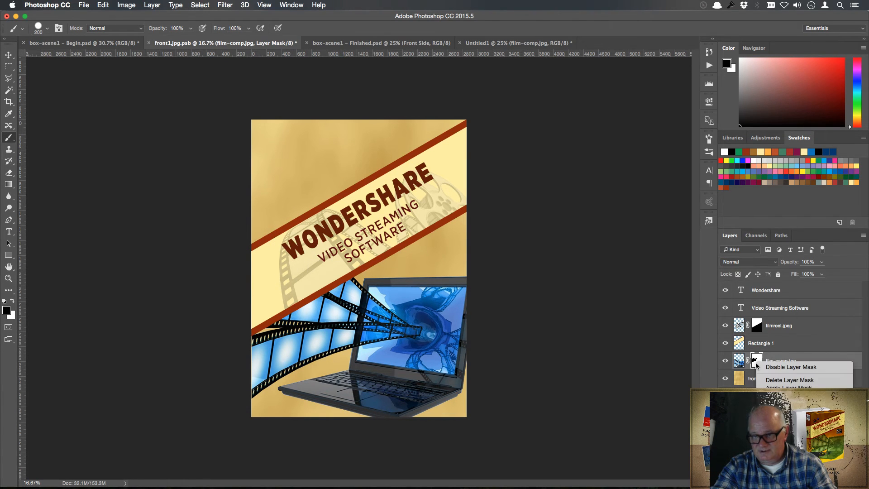
click(803, 387)
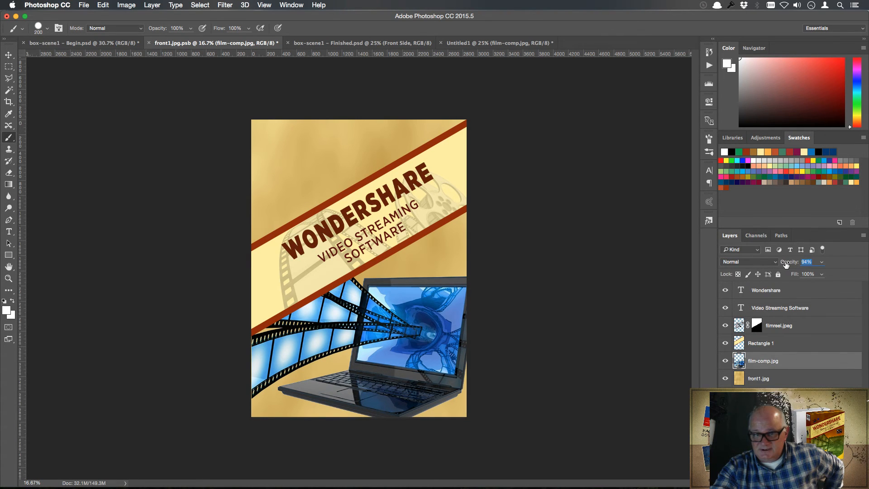
drag(782, 264, 762, 261)
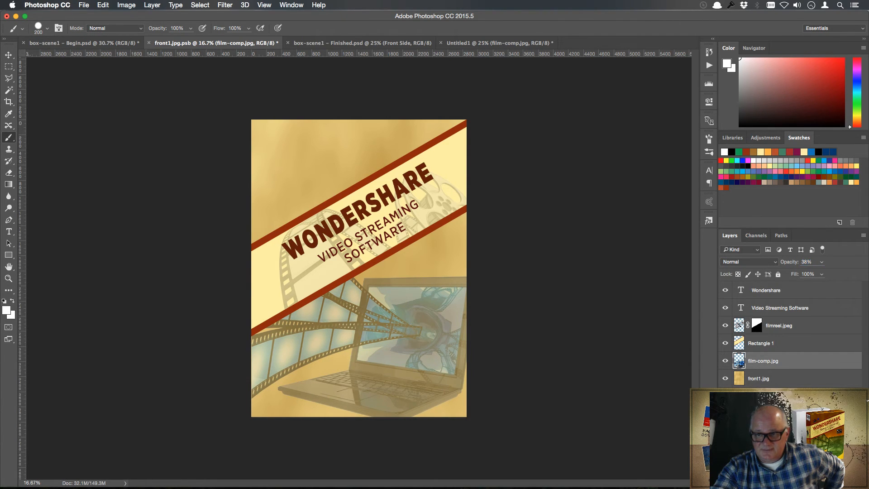
click(769, 399)
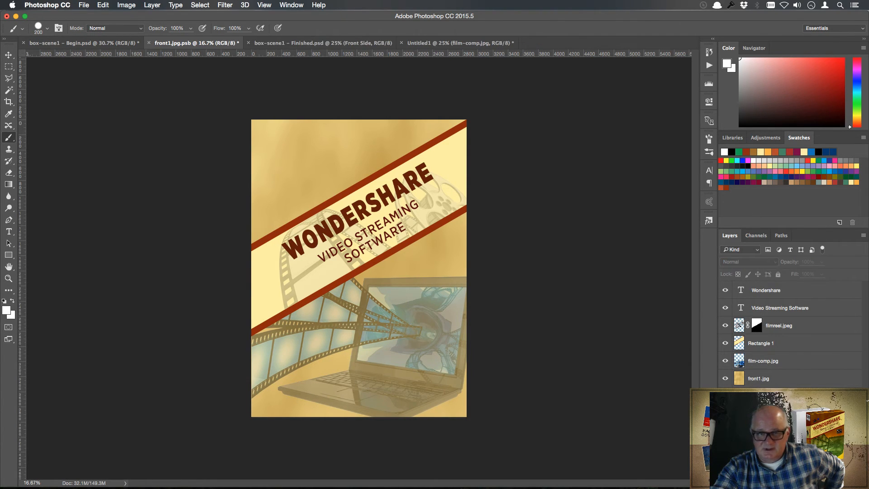
Step: Hide the film-comp.jpg layer in Untitled1 and check the logo placement on the box in box-scene1 – Finished.psd
click(314, 43)
click(431, 44)
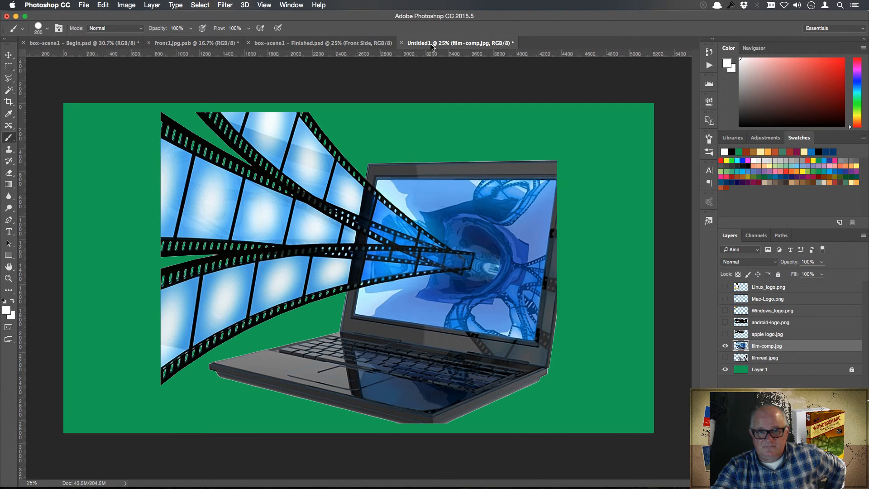
click(726, 345)
click(725, 335)
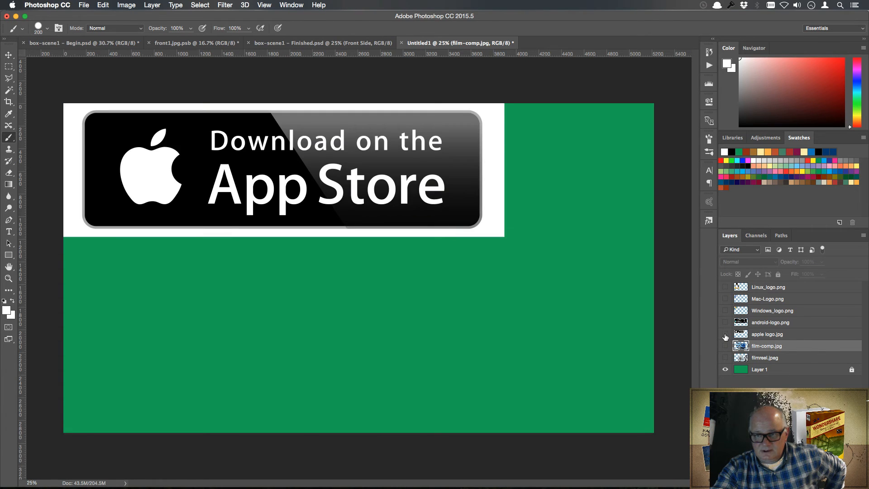
click(725, 336)
click(309, 45)
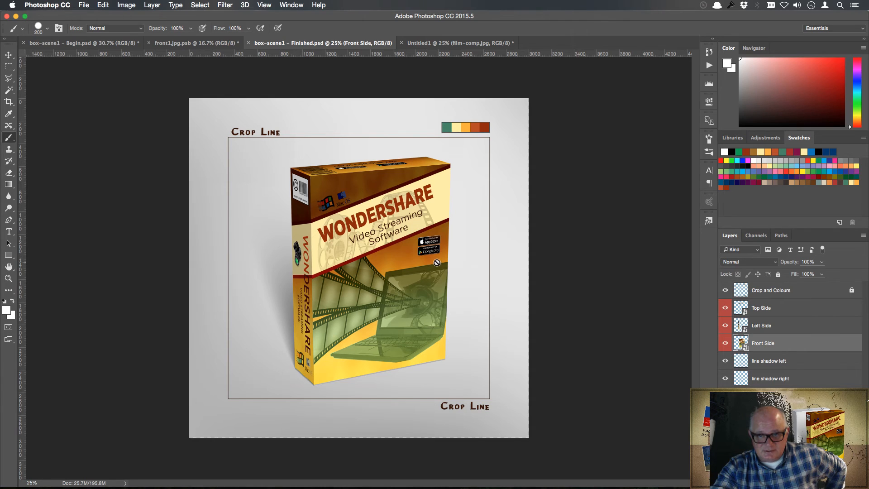
click(417, 43)
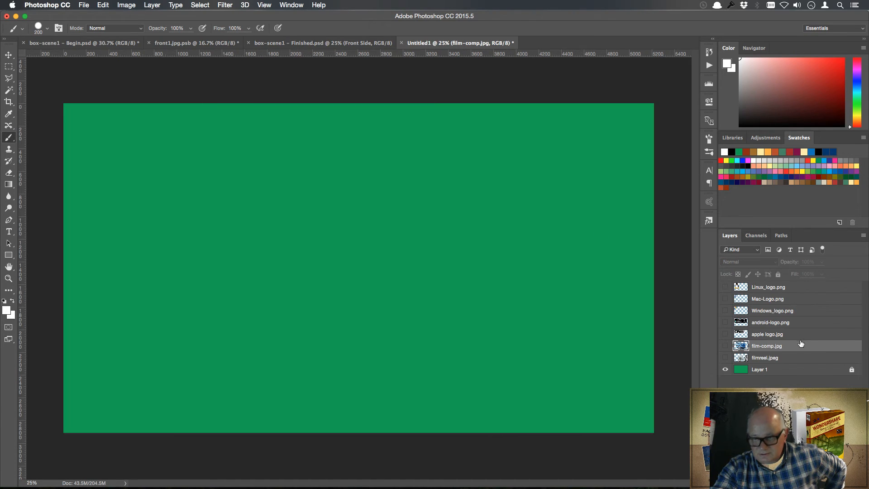
Step: In Untitled1, preview the android-logo.png layer, leave only apple logo.jpg showing over the green background, and move its badge to the canvas middle
click(768, 336)
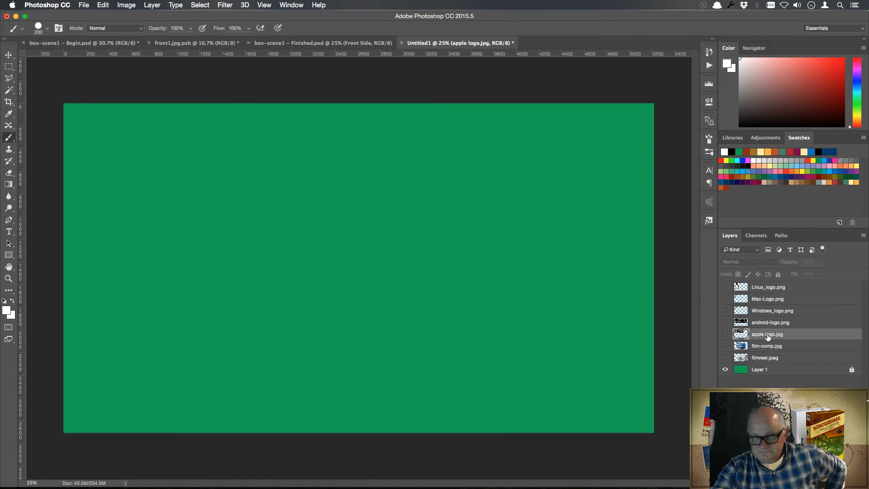
click(725, 335)
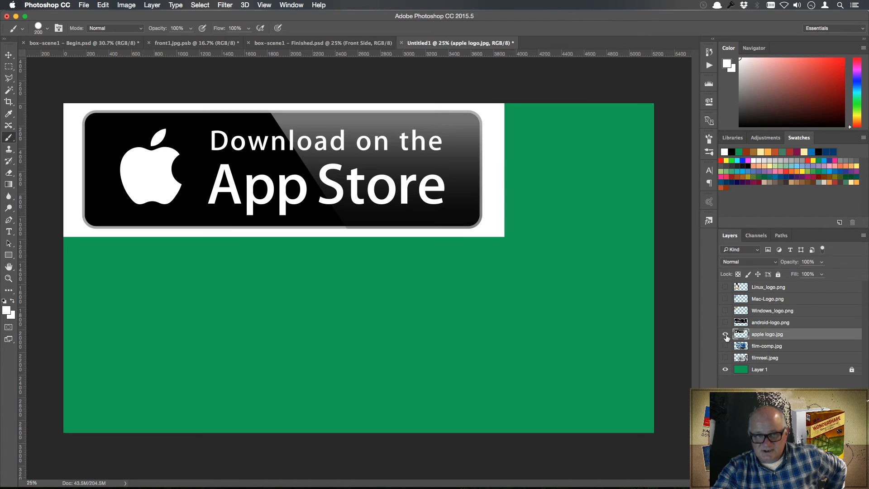
click(725, 323)
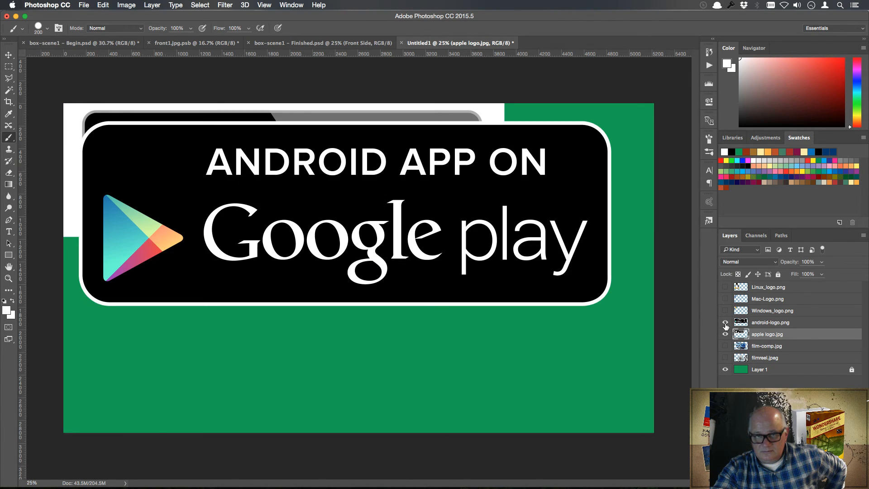
click(725, 347)
click(725, 346)
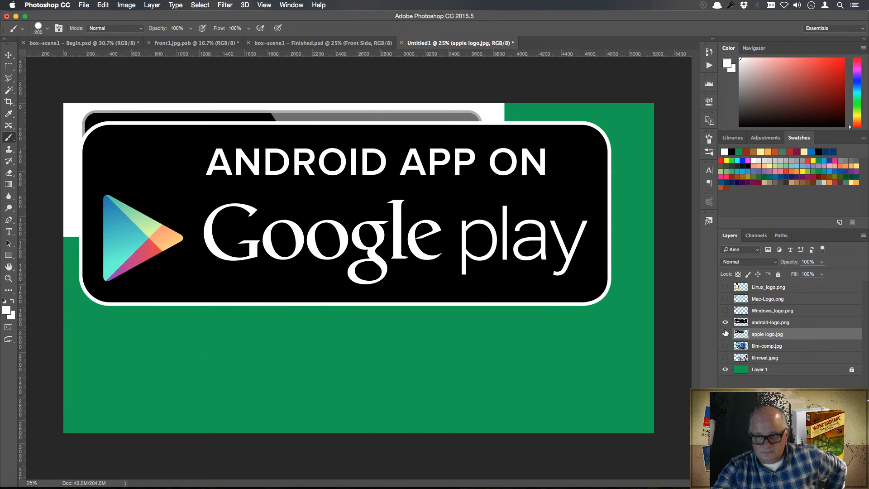
click(725, 334)
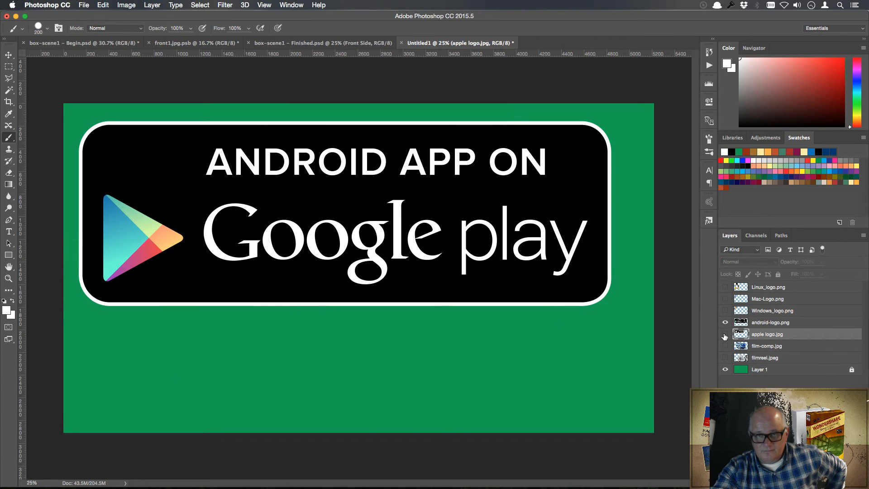
click(724, 335)
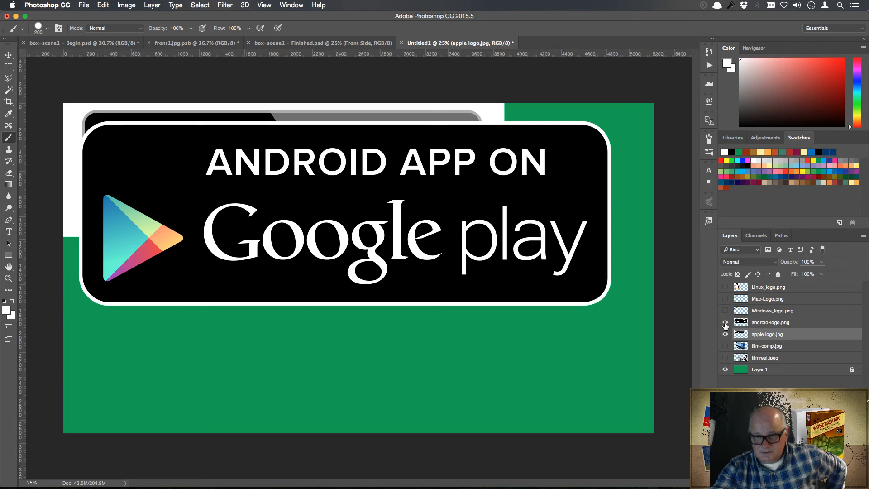
click(725, 322)
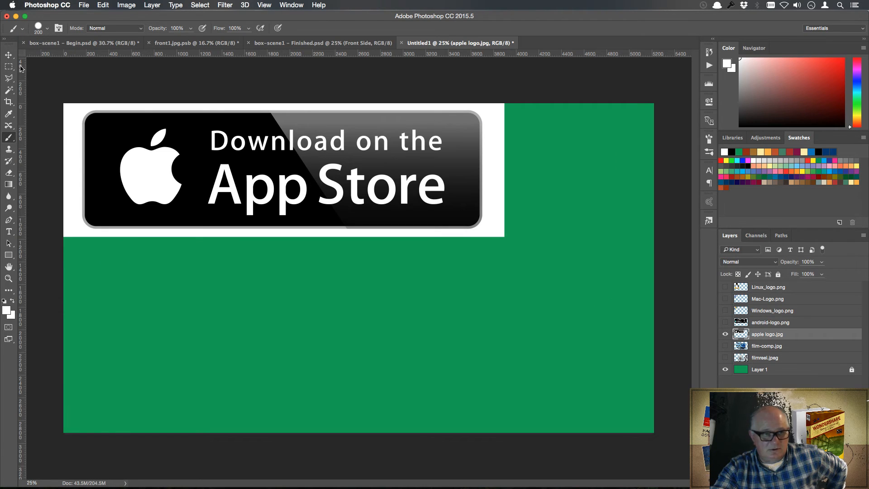
click(9, 55)
drag(369, 147, 430, 227)
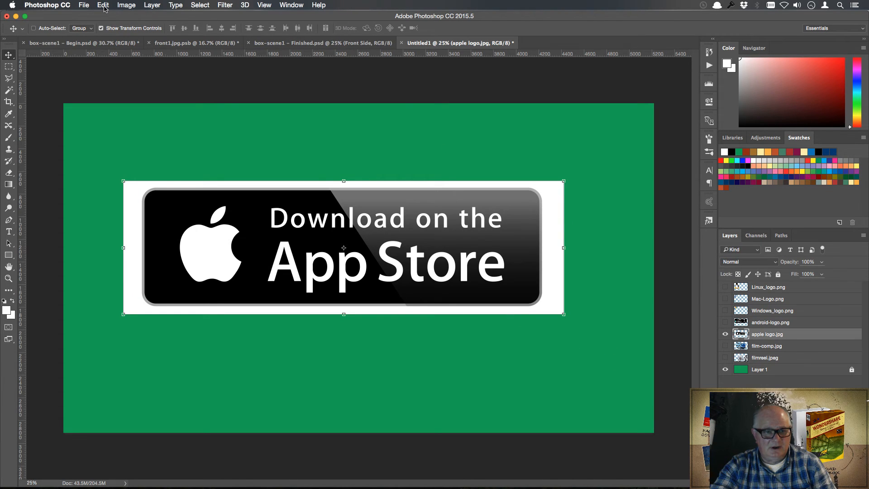
Step: Remove the white background around the App Store badge on apple logo.jpg with the Magic Wand, and clear the selection
click(8, 93)
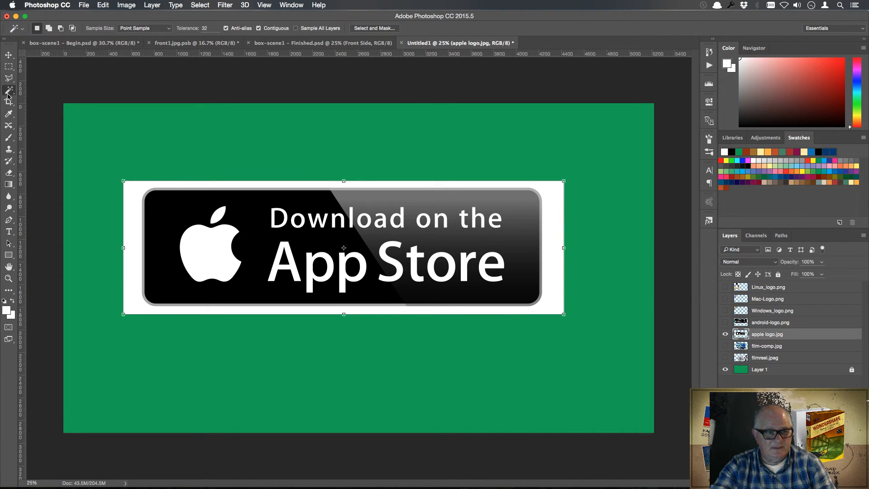
drag(7, 94, 41, 93)
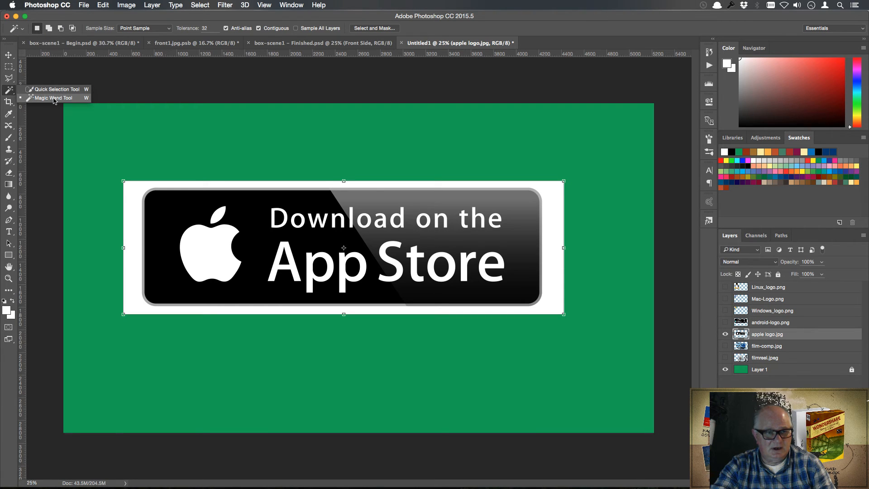
click(54, 99)
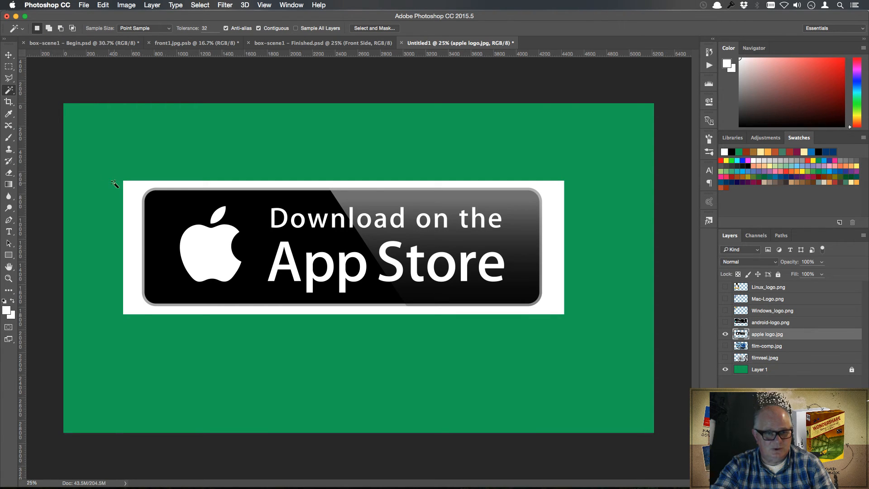
click(135, 212)
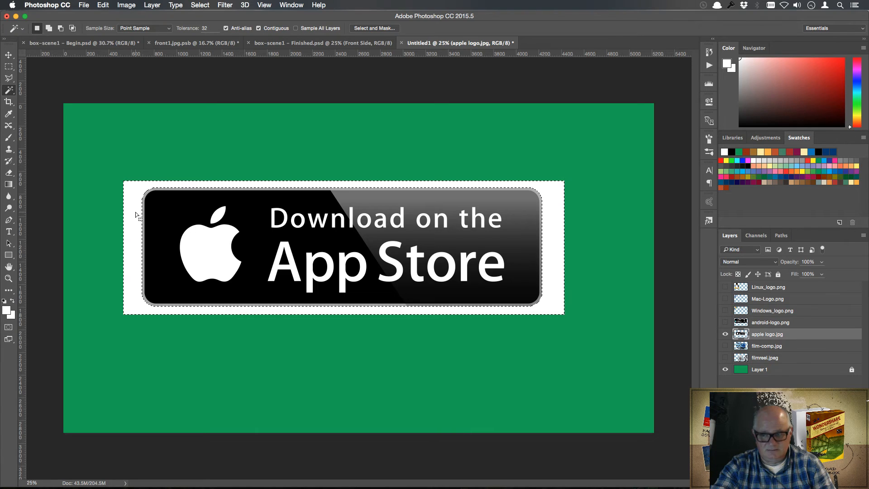
key(Delete)
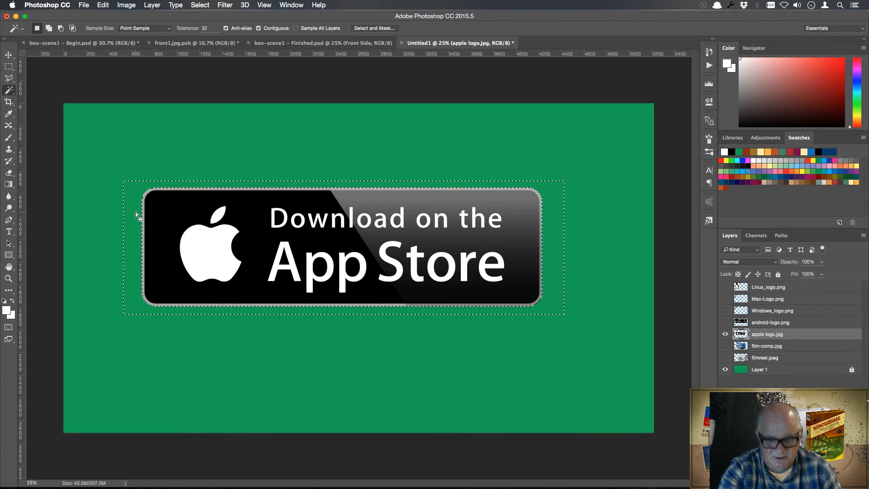
key(super+d)
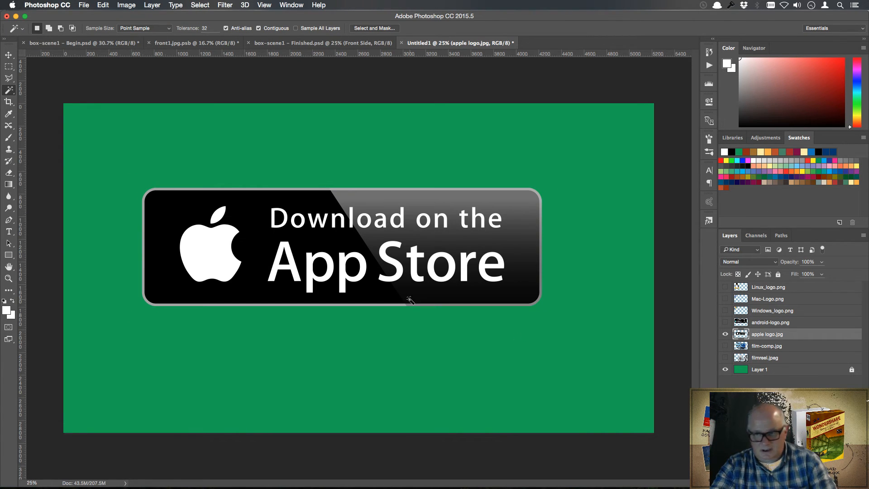
Step: Show the android-logo.png layer and scale its badge to about 75% width, reducing its height to match the App Store badge beneath
click(725, 322)
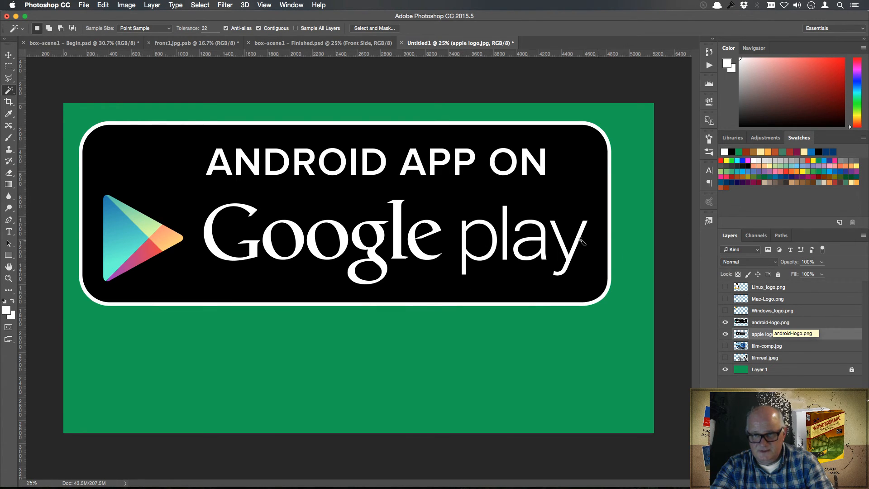
click(788, 324)
click(8, 55)
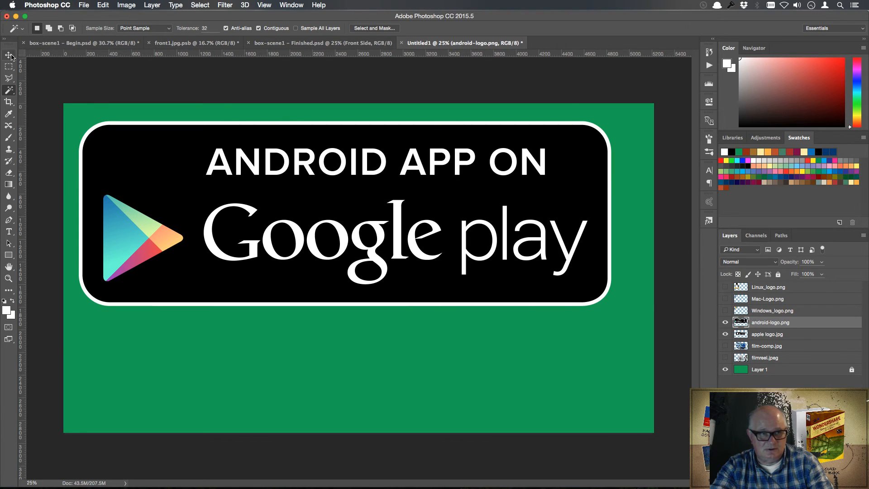
drag(611, 121, 549, 170)
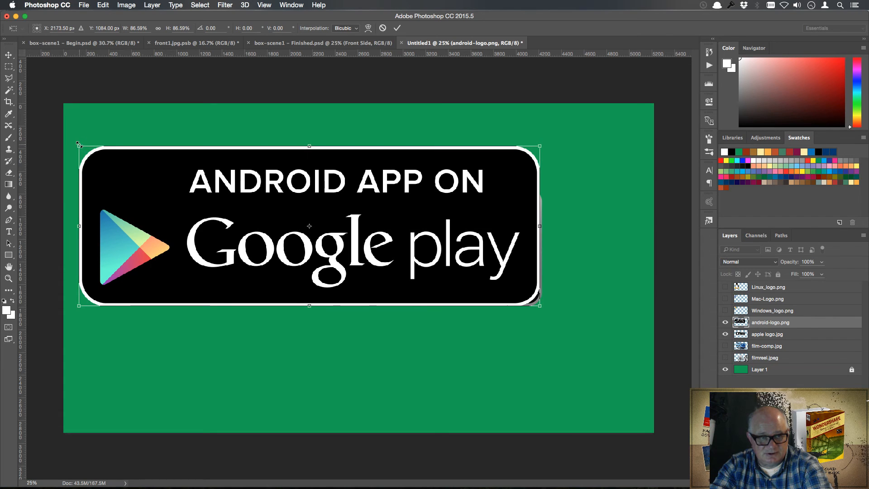
drag(79, 145, 135, 189)
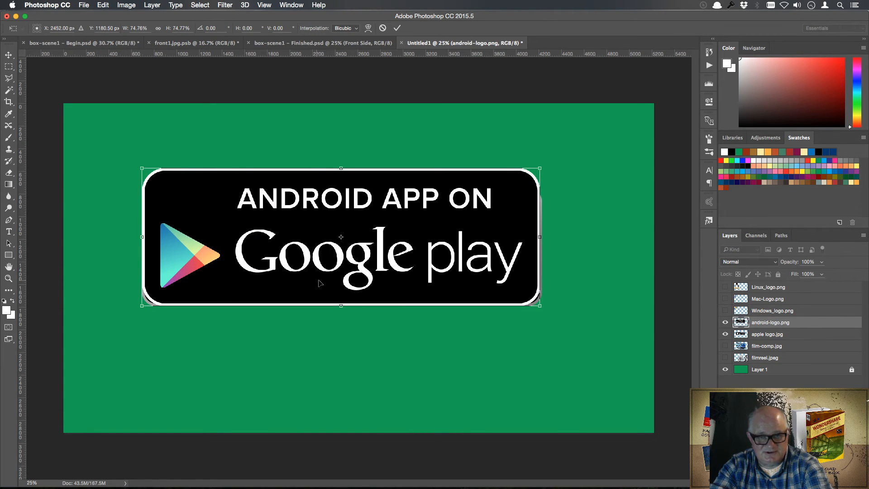
drag(352, 168, 353, 187)
key(Return)
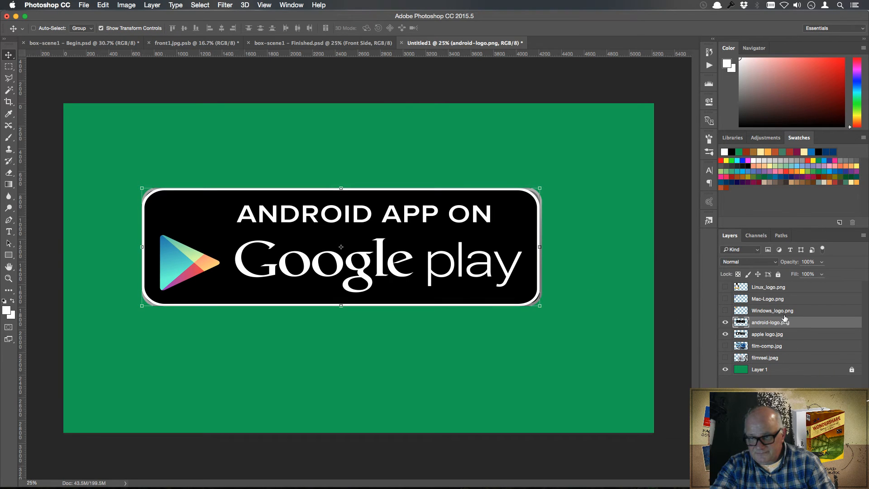
Step: Hide android-logo.png, add a new layer above apple logo.jpg, and load the App Store badge's outline as a selection
click(726, 322)
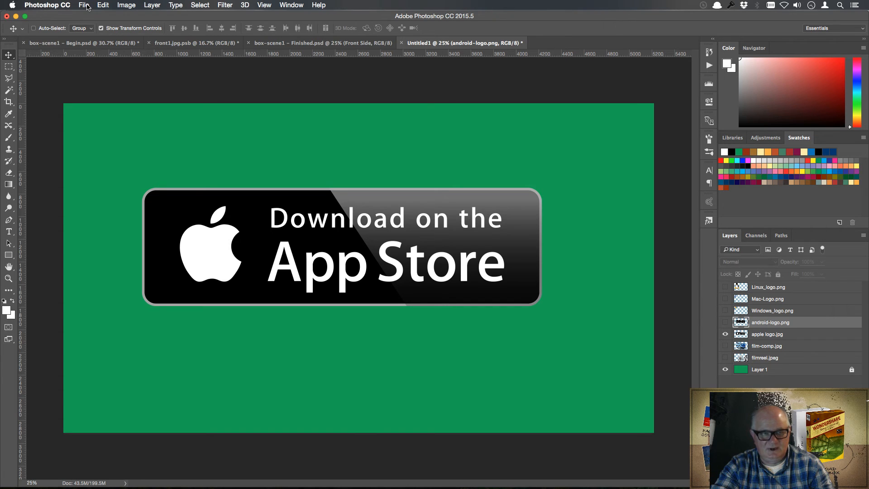
click(741, 335)
key(alt+shift+super+n)
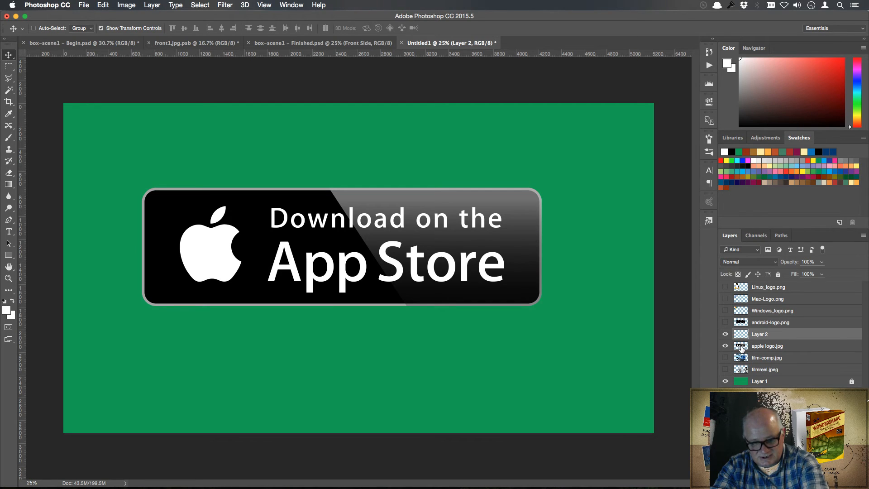
key(super)
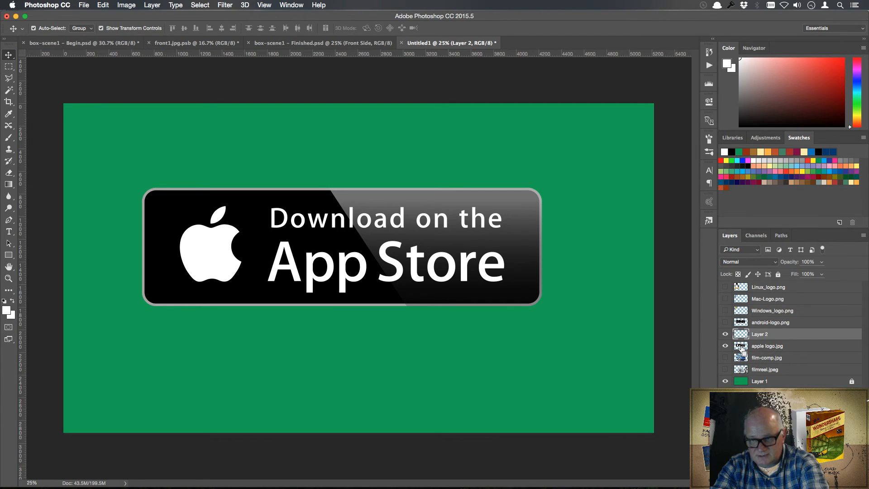
super+click(740, 347)
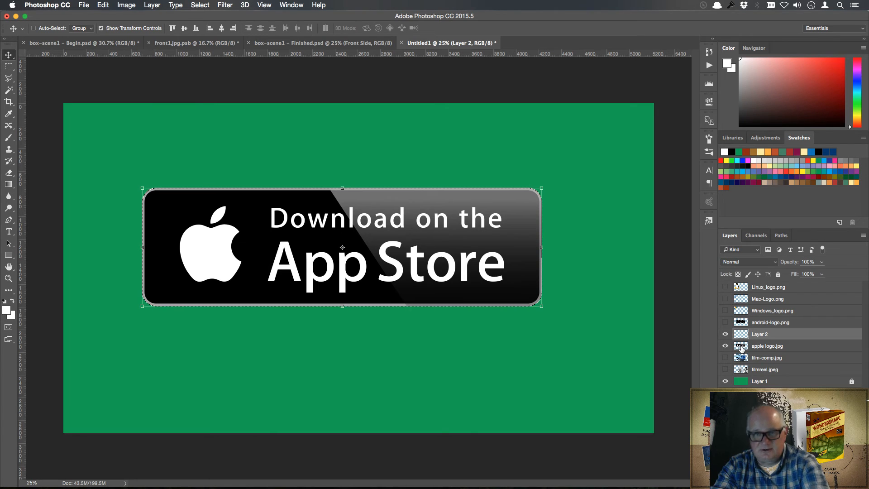
Step: Try an 8 px white inside stroke along the App Store badge outline on Layer 2, and undo it
click(104, 5)
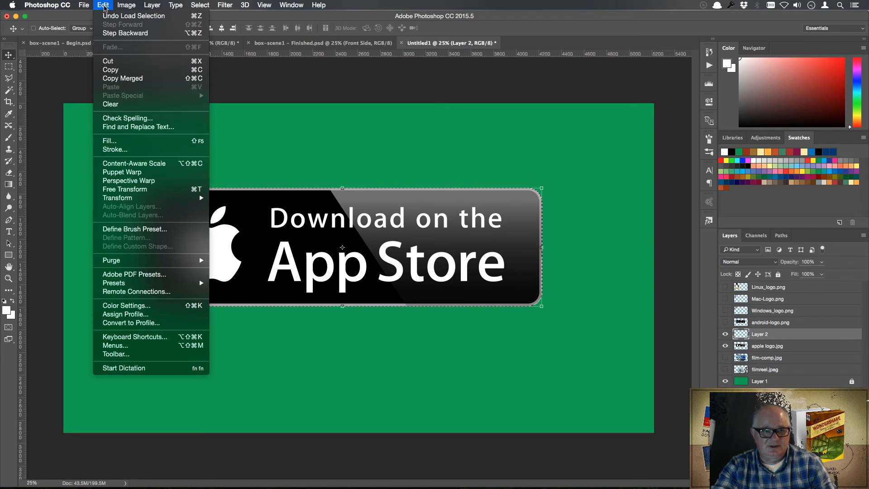
click(115, 149)
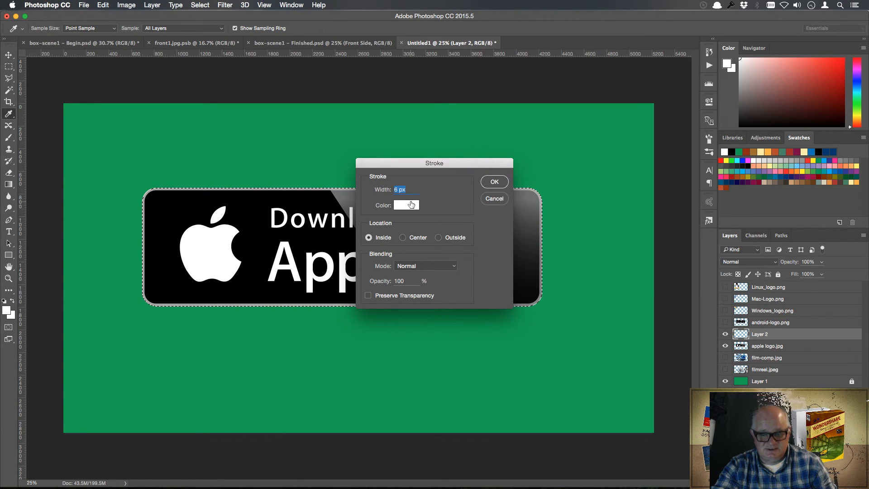
text(8)
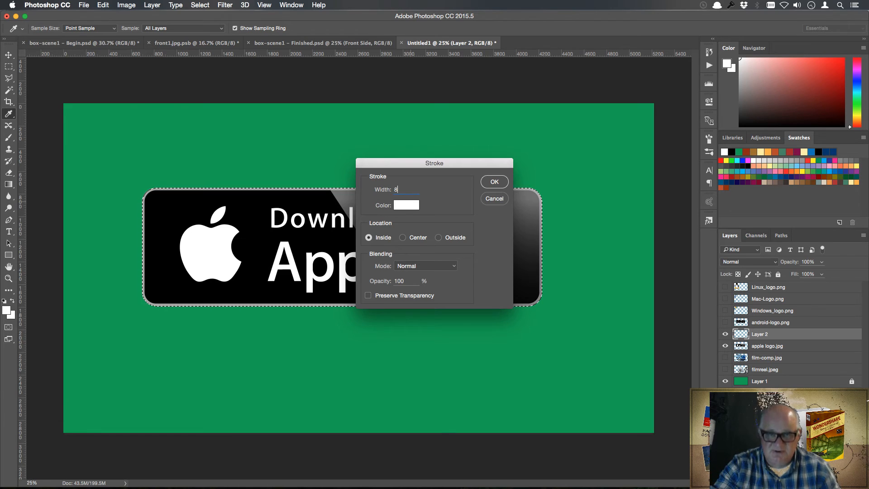
click(495, 182)
key(v)
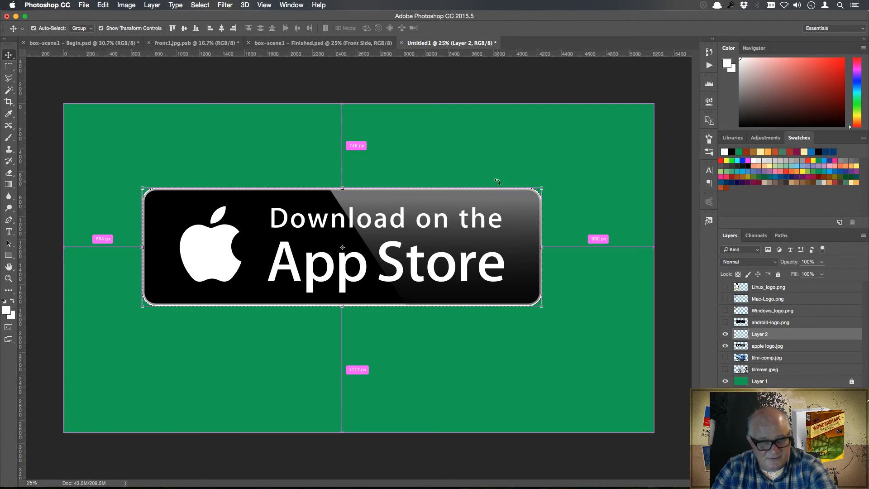
key(super+z)
Step: Stroke the badge outline on Layer 2 with a 25 px white inside stroke, and clear the selection
click(127, 6)
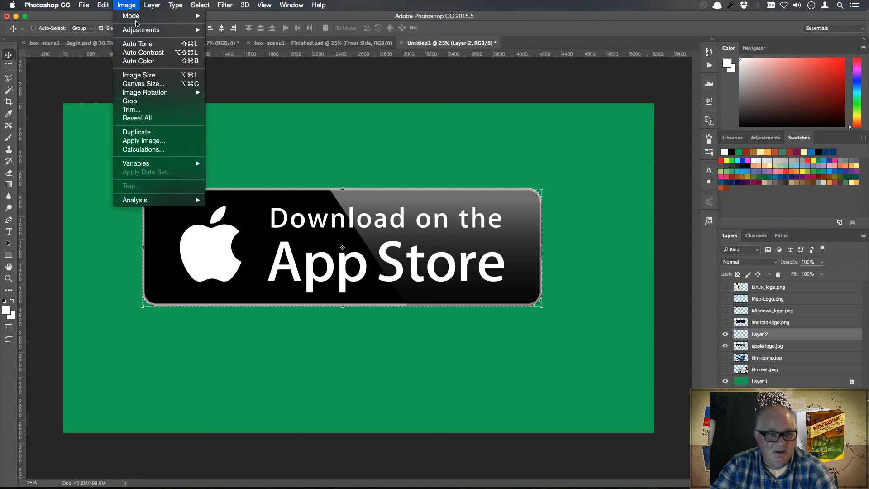
mouse_move(103, 5)
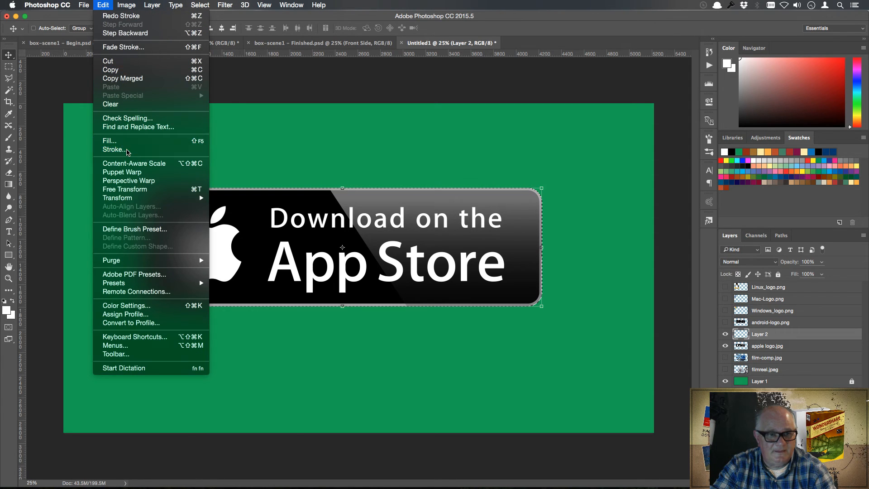
click(127, 152)
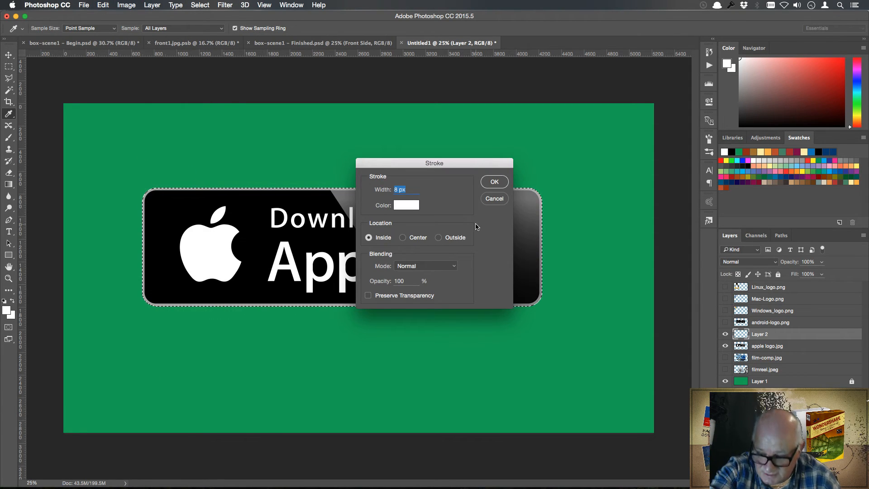
text(25)
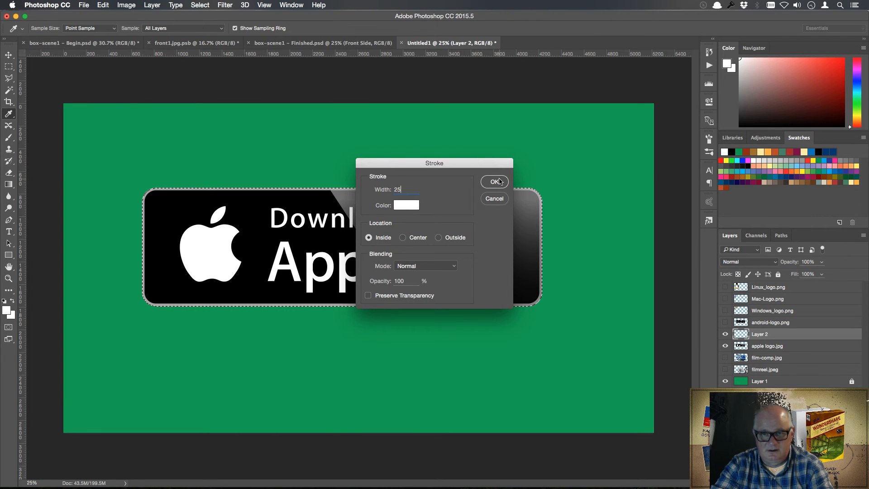
click(499, 182)
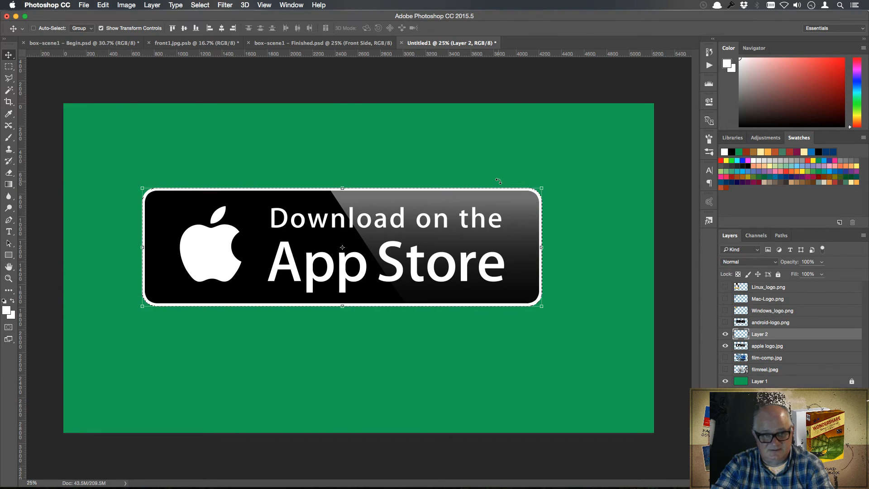
key(super)
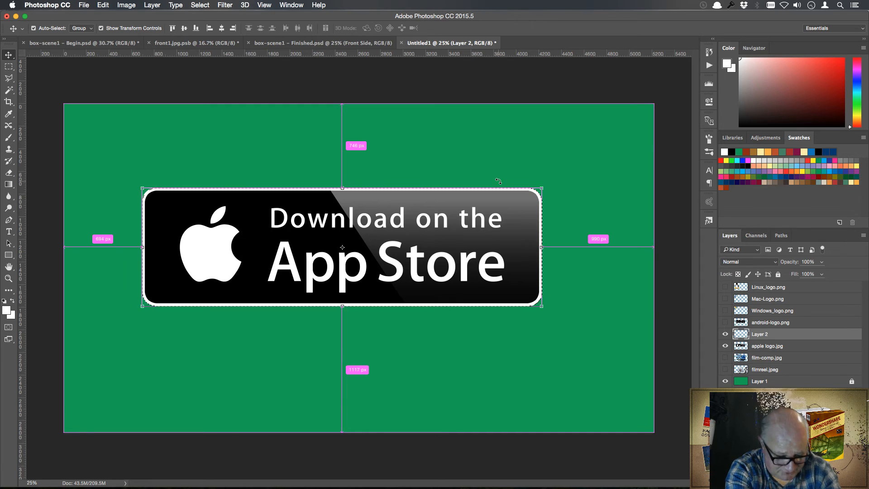
key(super+d)
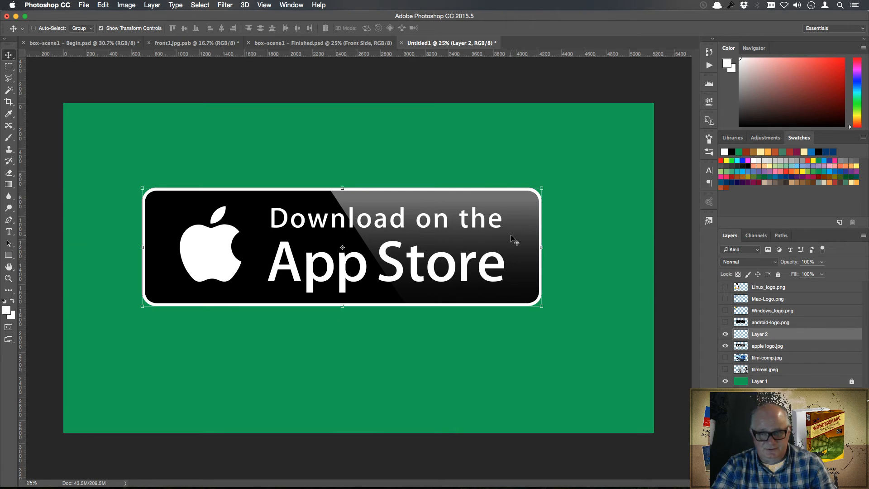
Step: Merge Layer 2 down into apple logo.jpg and move the App Store badge slightly down and to the right
right_click(836, 334)
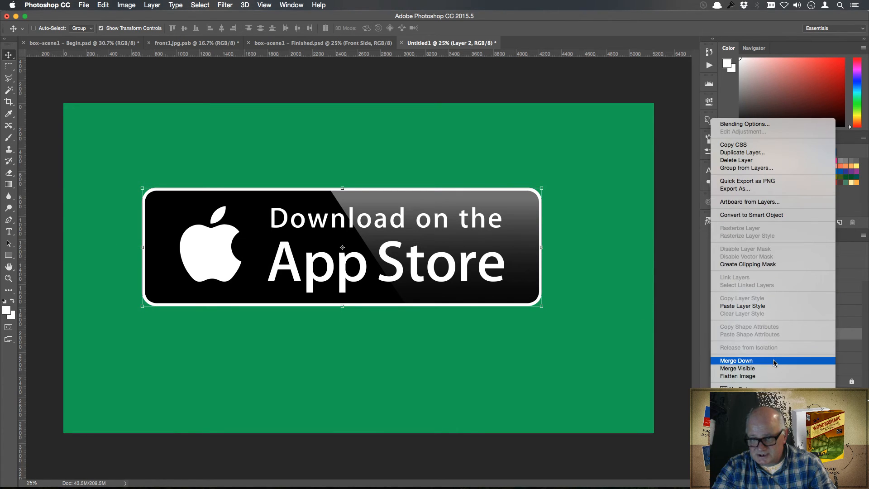
click(774, 360)
drag(459, 226, 476, 246)
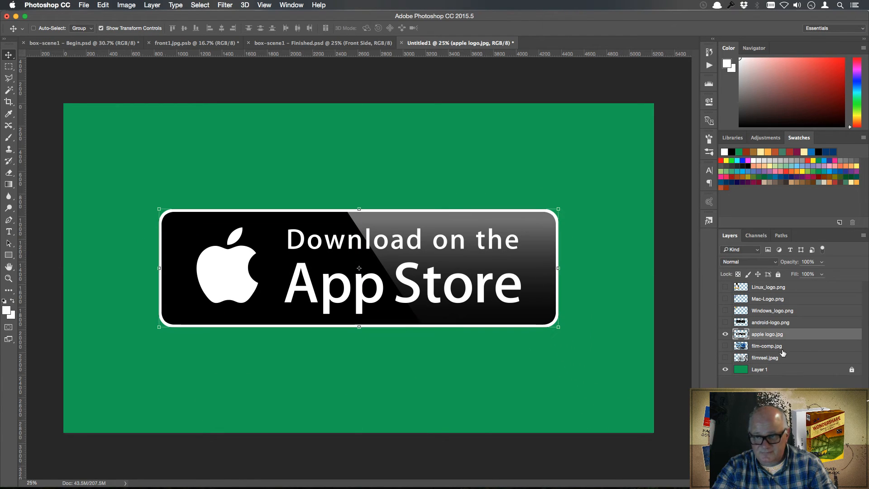
Step: Show android-logo.png again and copy it together with the apple logo.jpg layer from Untitled1 into front1.jpg.psb
click(726, 323)
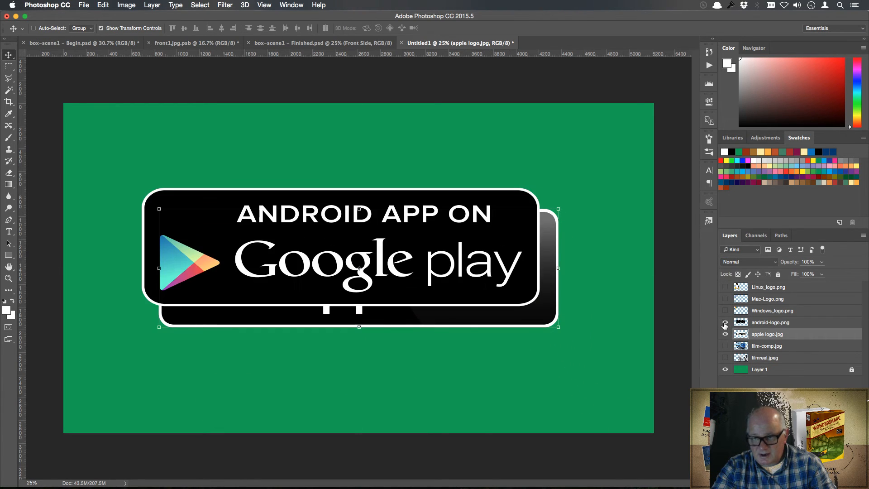
shift+click(798, 324)
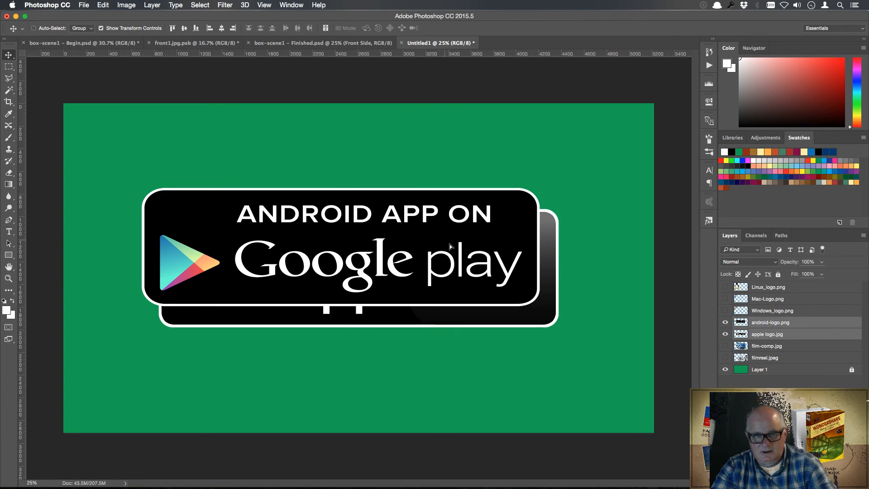
drag(442, 238, 271, 53)
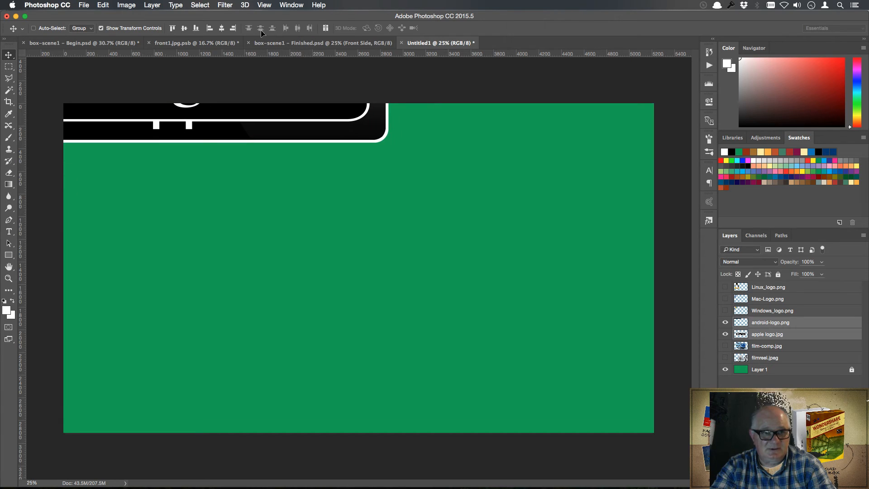
click(217, 44)
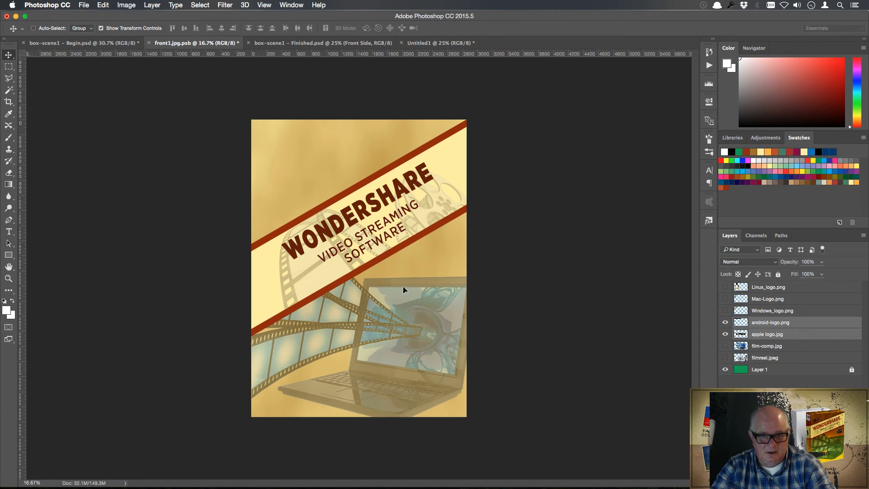
drag(403, 287, 405, 291)
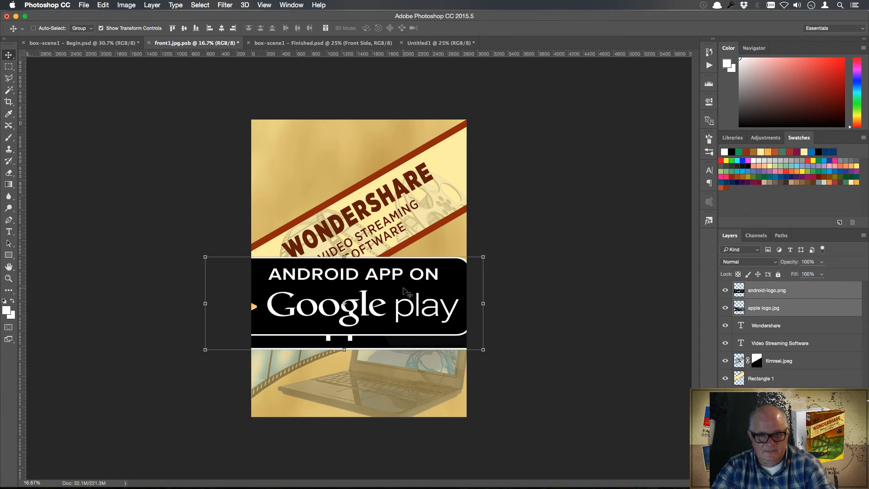
Step: Convert the apple logo.jpg and android-logo.png layers each into a smart object
drag(482, 349, 452, 322)
key(Escape)
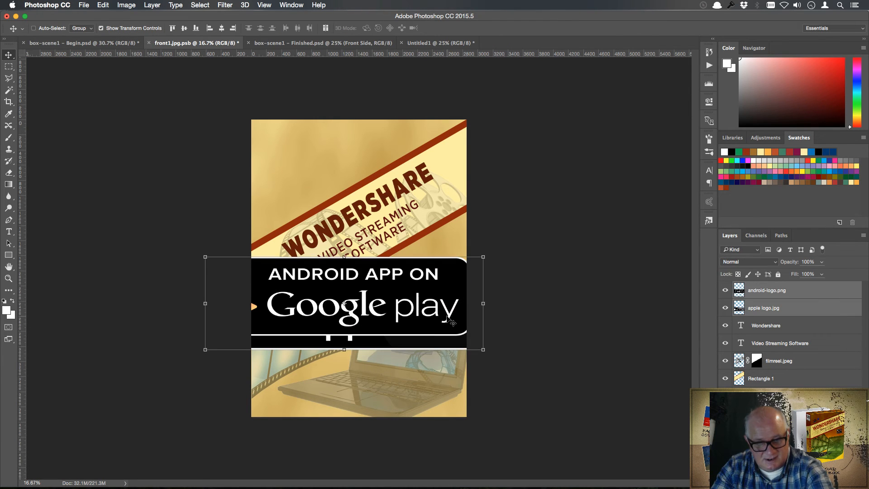
click(779, 311)
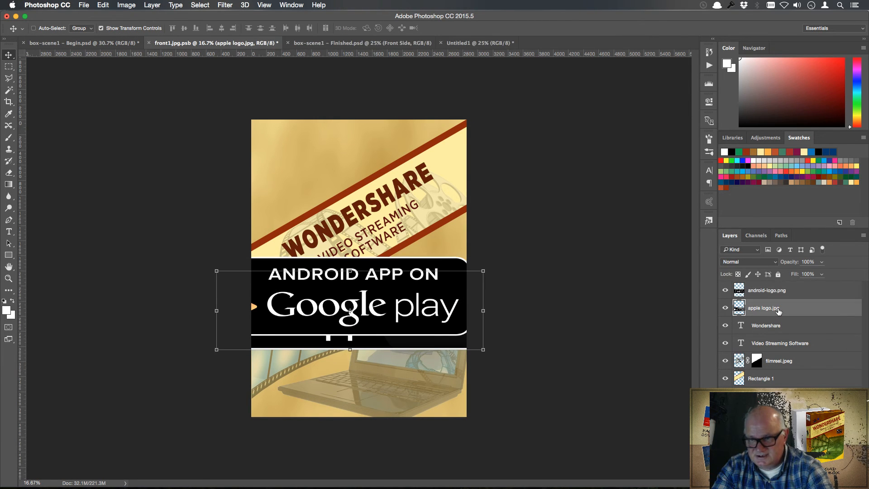
right_click(779, 311)
click(736, 215)
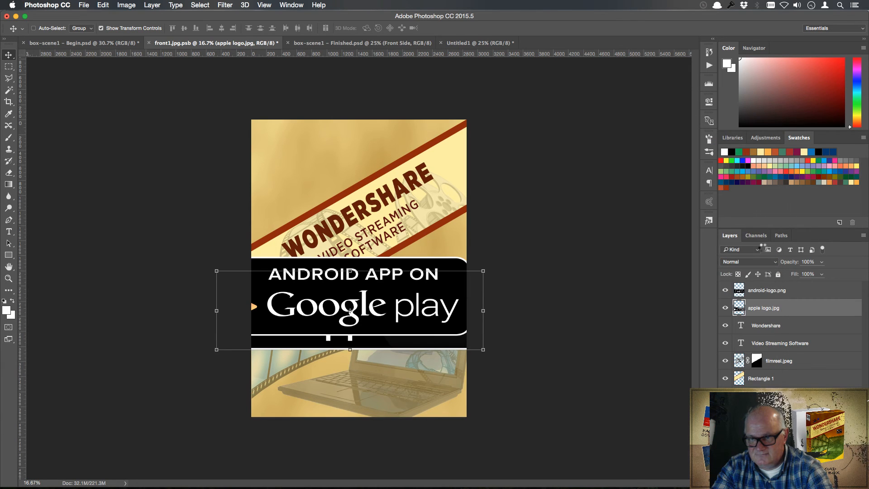
click(798, 294)
right_click(798, 294)
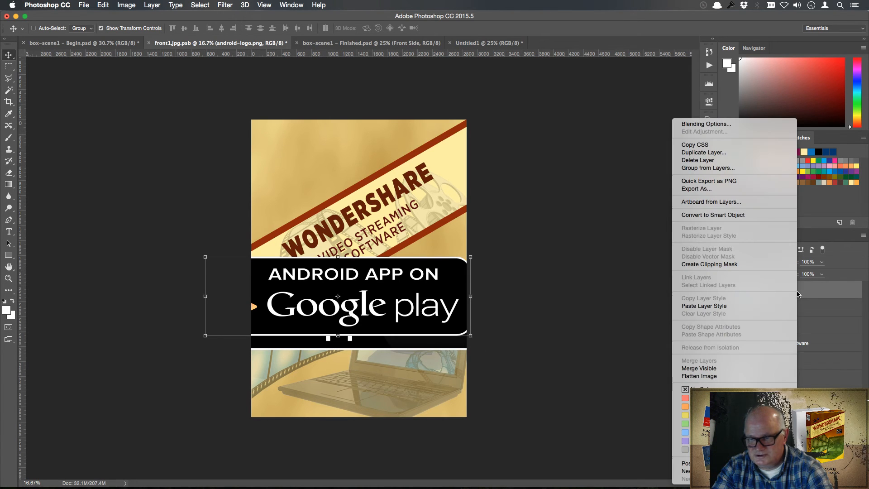
click(751, 215)
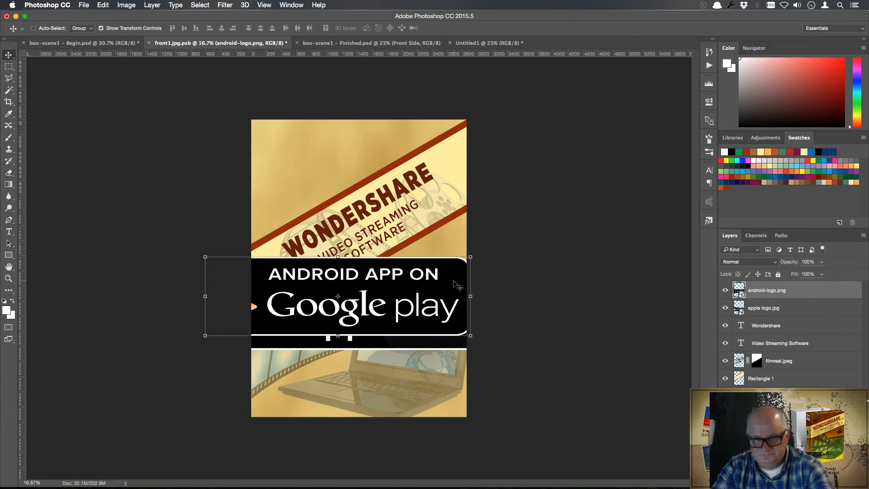
Step: Move the Google Play badge down over the App Store badge, center both horizontally on each other, and scale them down to small badges
drag(444, 285, 445, 300)
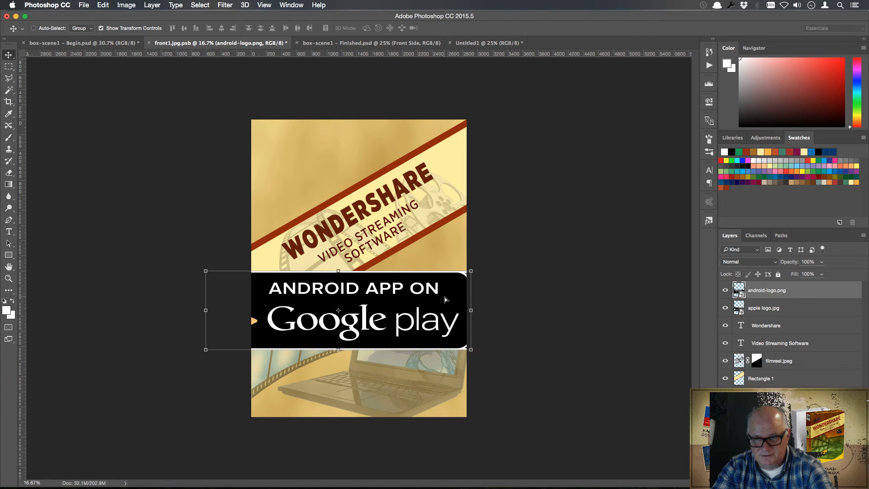
super+click(809, 308)
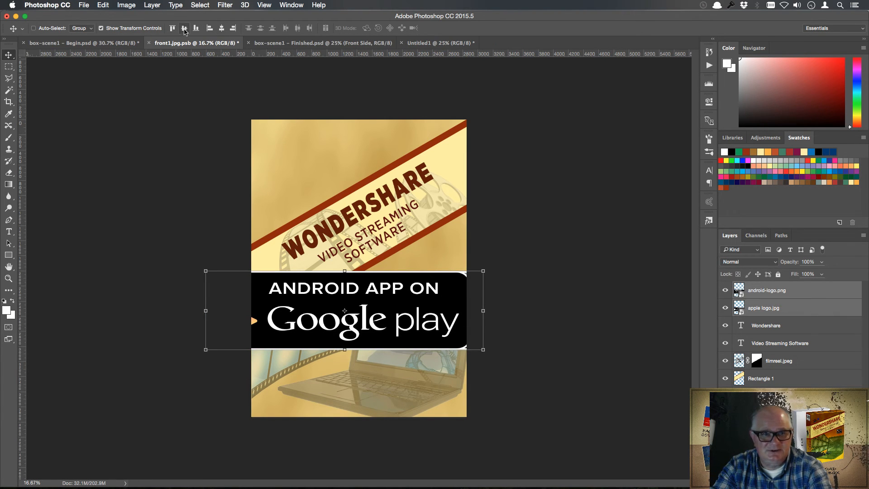
click(221, 28)
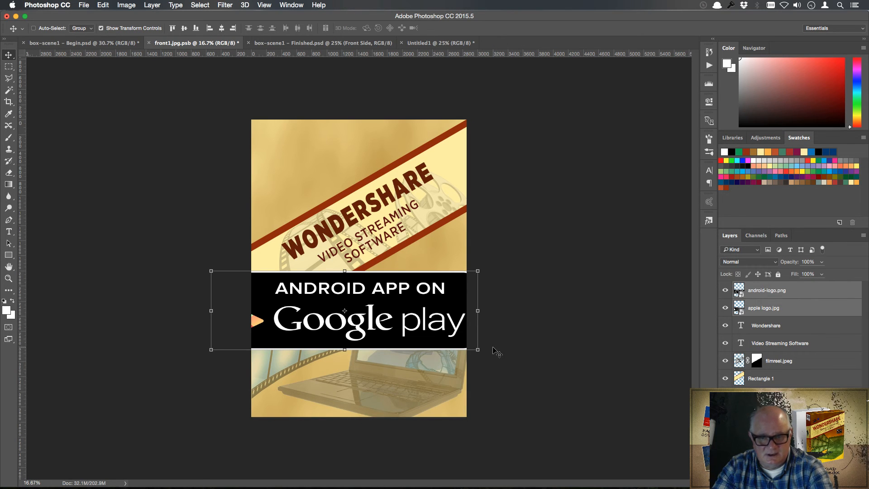
drag(478, 350, 431, 285)
key(Return)
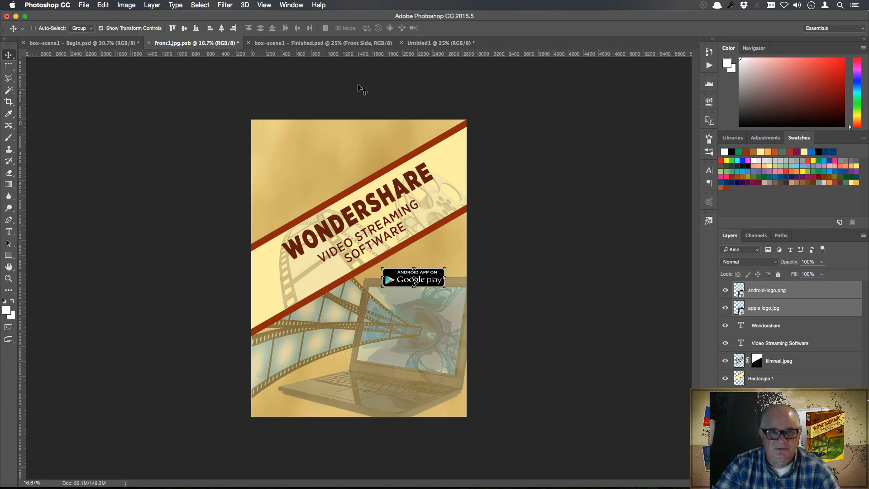
Step: Check the badge placement in box-scene1 – Finished.psd and position the two stacked badges in front1.jpg.psb across the laptop screen's top edge
click(327, 43)
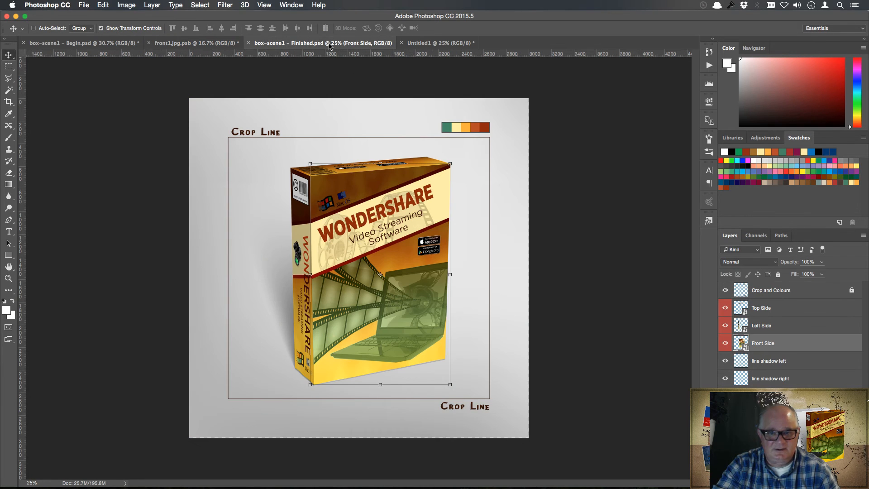
click(222, 43)
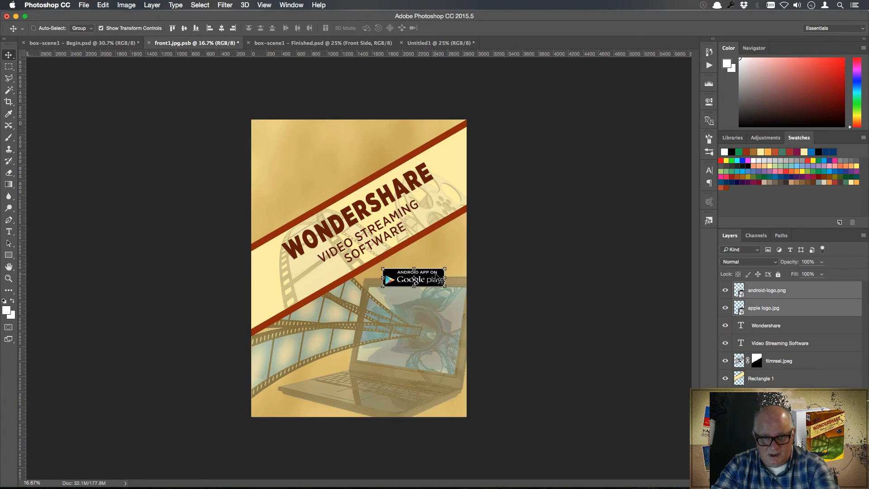
drag(436, 276, 462, 257)
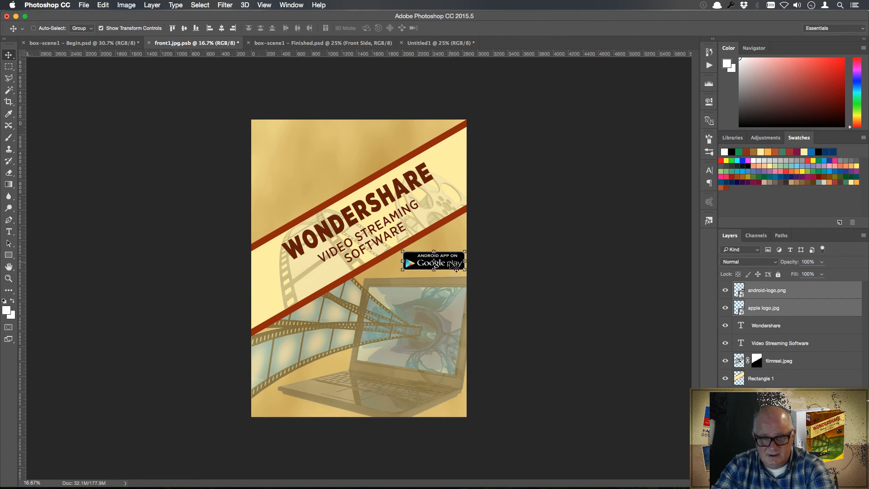
drag(453, 267, 445, 284)
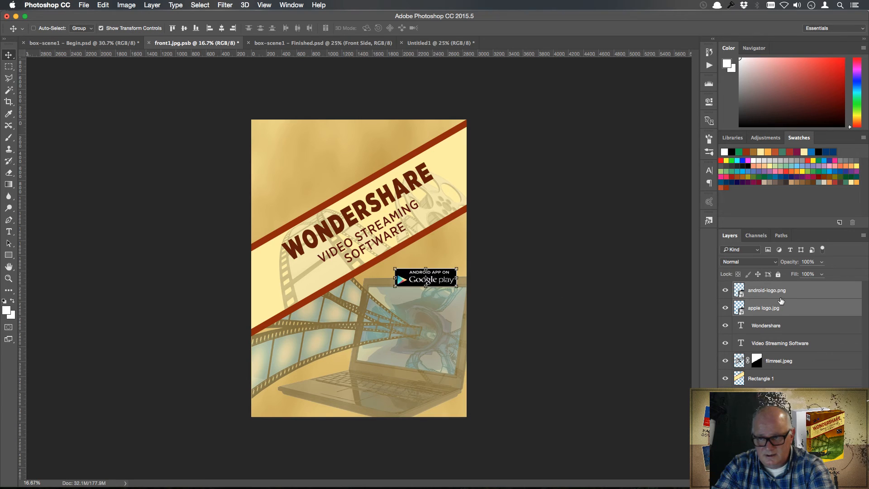
Step: Place the App Store badge directly above the Google Play badge, and shift both slightly down
click(781, 311)
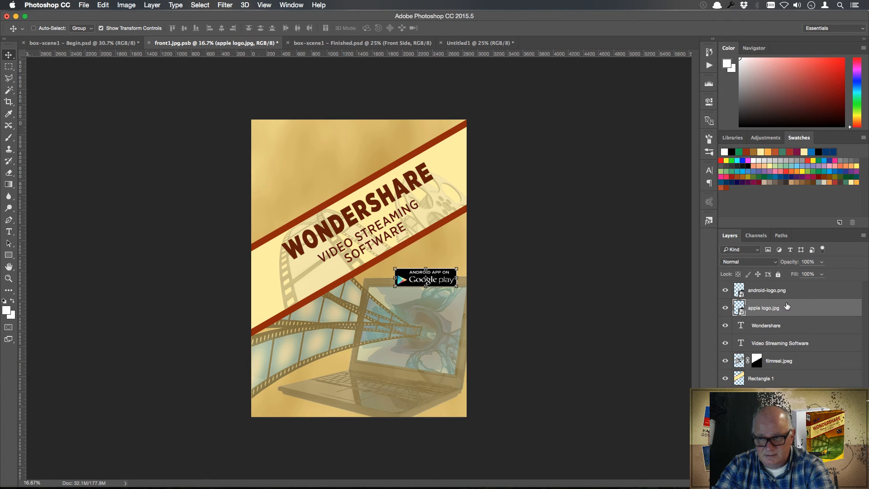
drag(440, 276, 441, 257)
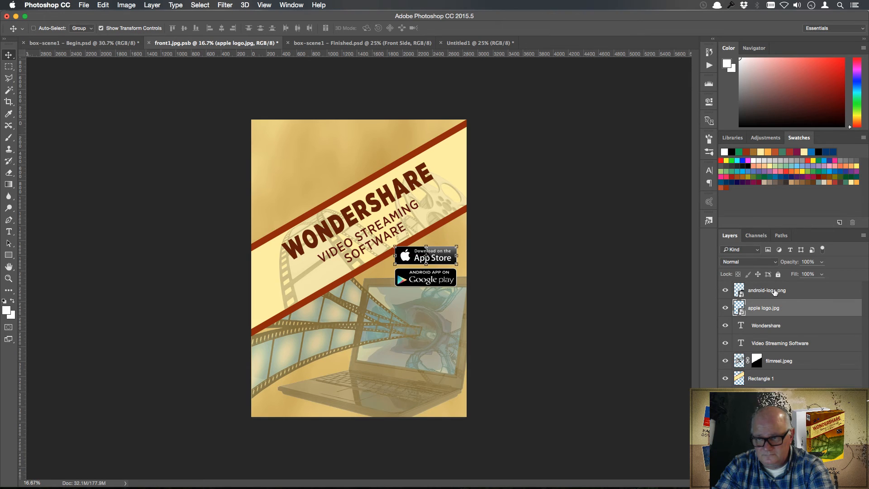
shift+click(775, 292)
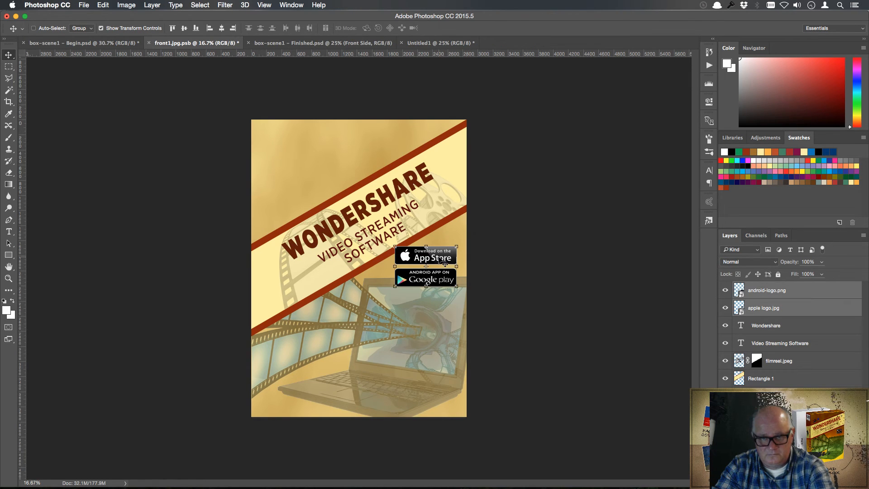
drag(441, 260, 441, 268)
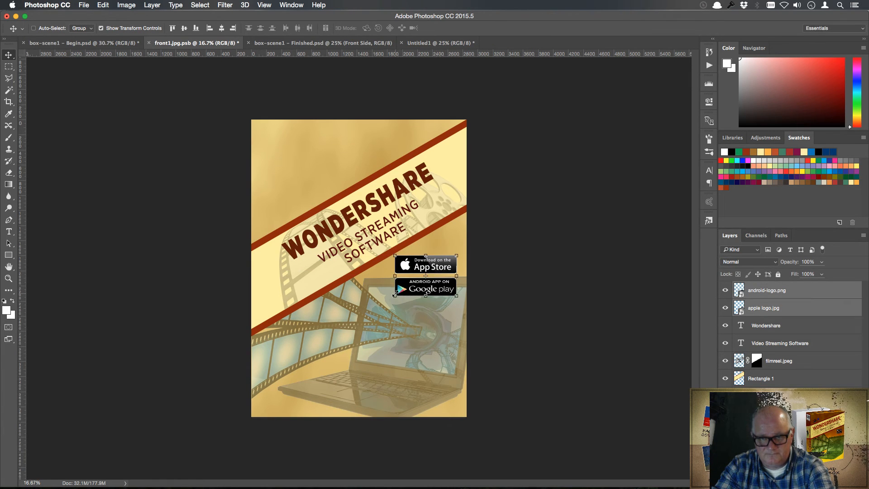
Step: Scale both store badges to 88.85%, move them closer to the cover's right edge, and apply the transformation
key(ctrl+t)
drag(395, 296, 442, 273)
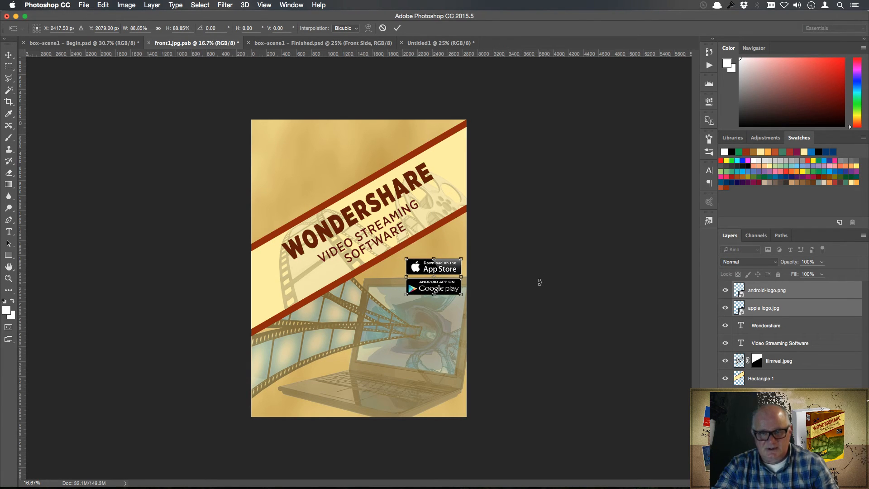
click(9, 55)
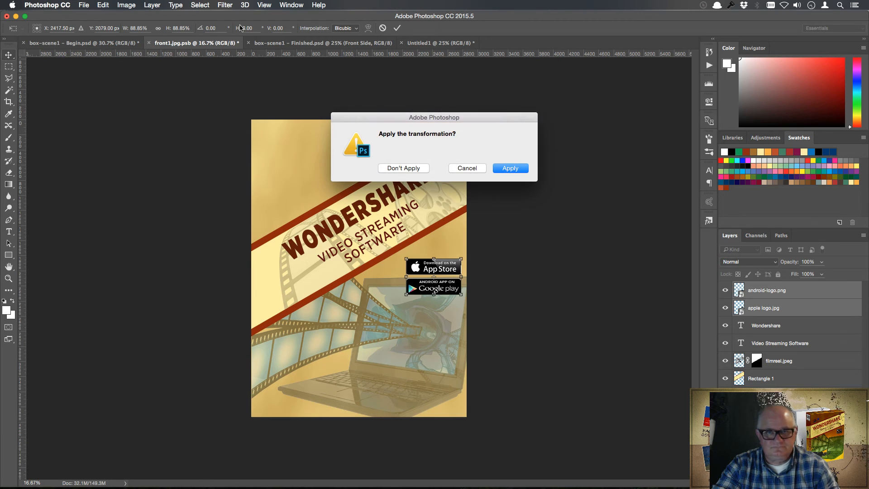
click(509, 169)
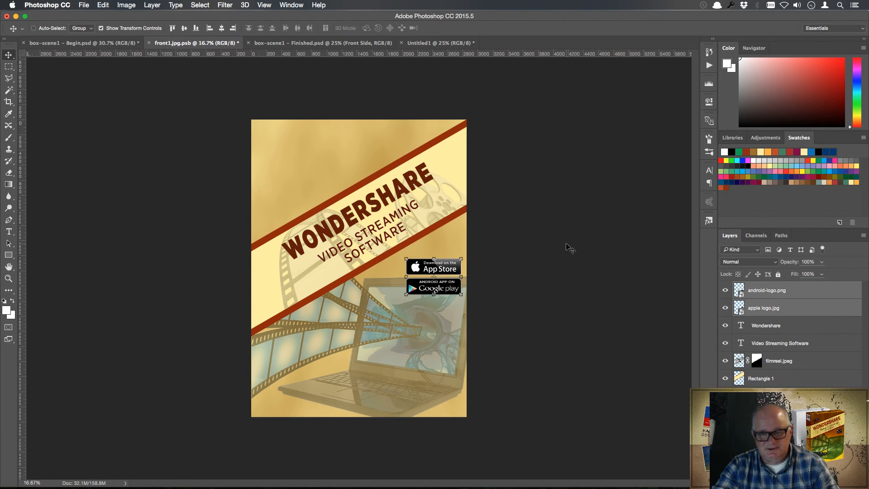
Step: Hide both store badge layers and stamp all visible artwork onto a new layer above the Wondershare text layer
drag(725, 290, 725, 308)
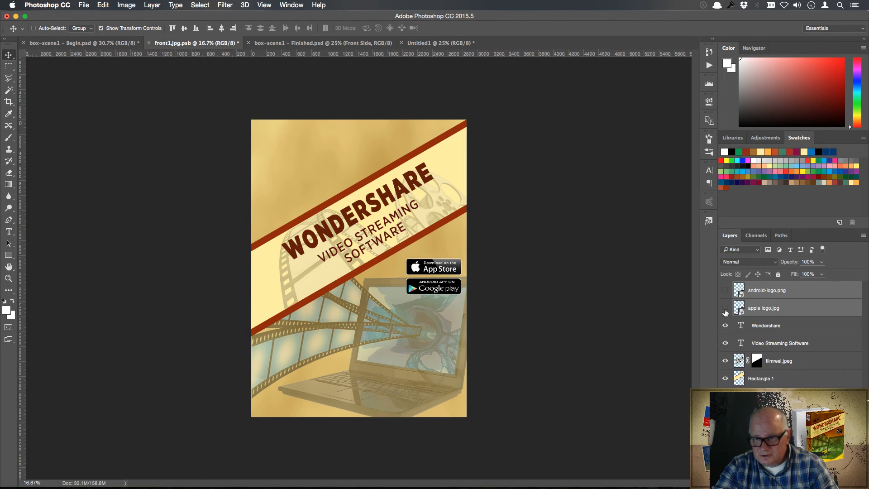
click(809, 326)
click(840, 483)
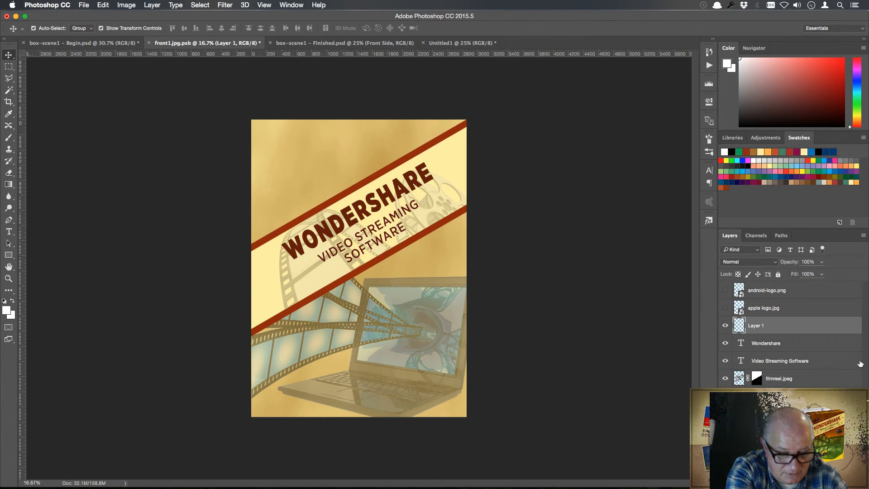
key(super+alt+shift+e)
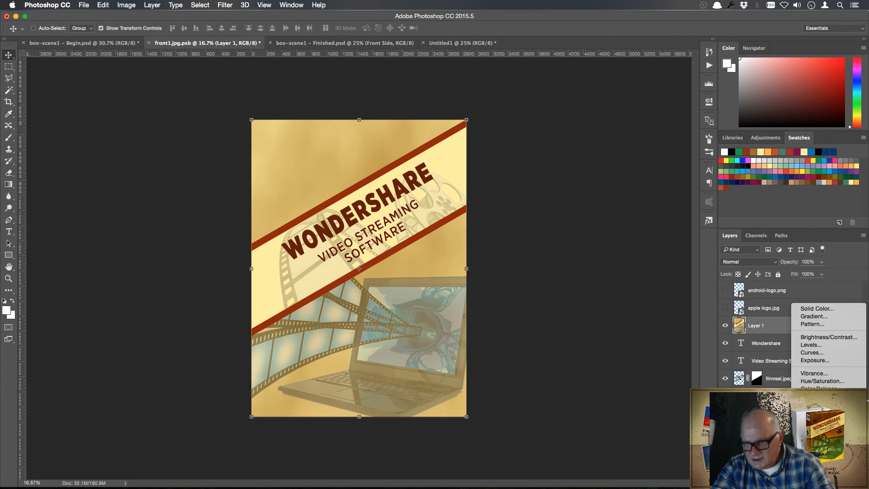
Step: Add a Gradient Map adjustment with the Violet, Orange preset, setting the violet stop to 9% and the orange stop to 94%
click(816, 456)
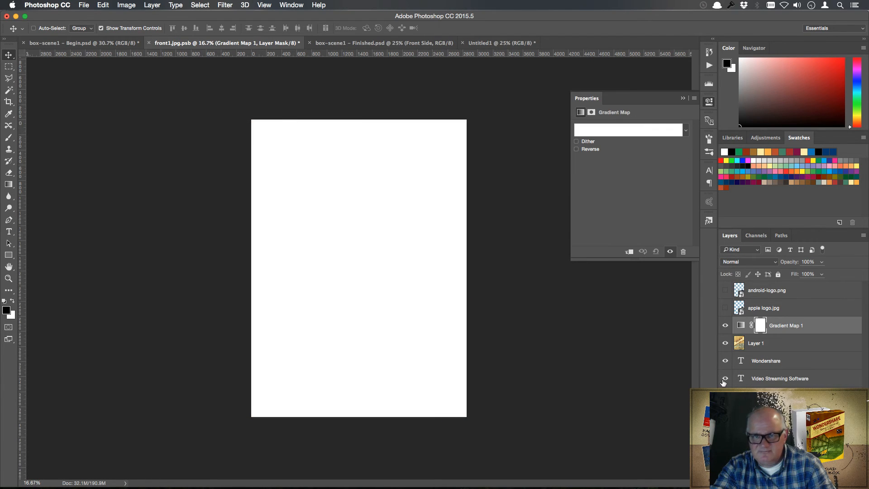
click(659, 133)
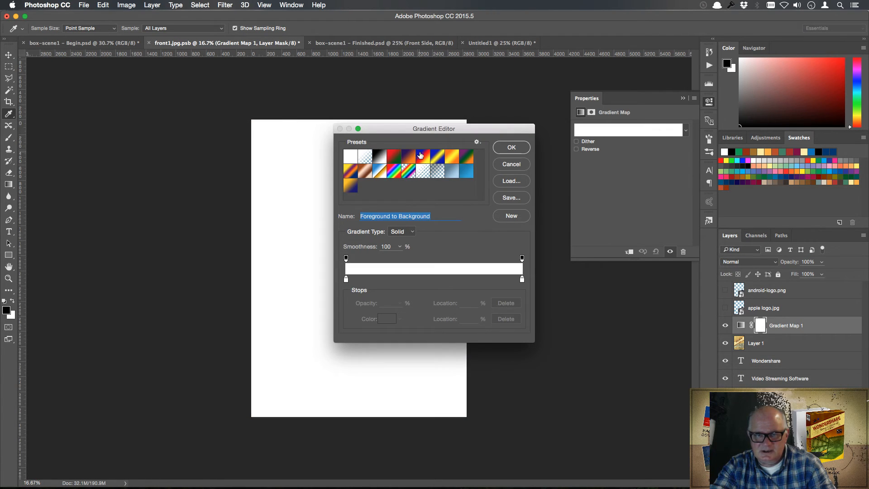
click(404, 158)
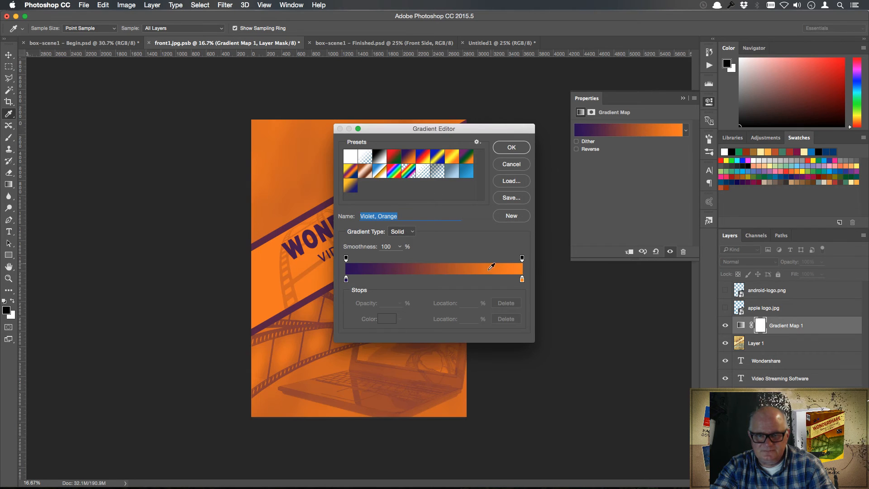
drag(523, 282, 512, 281)
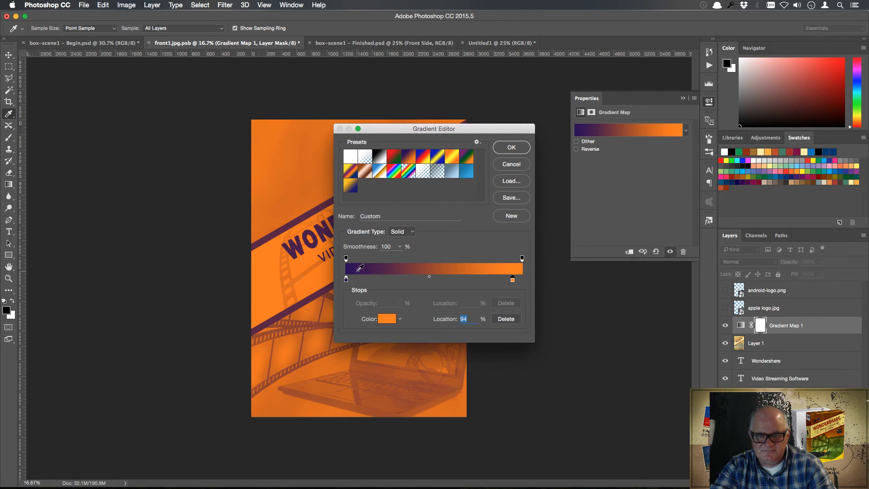
drag(347, 281, 362, 282)
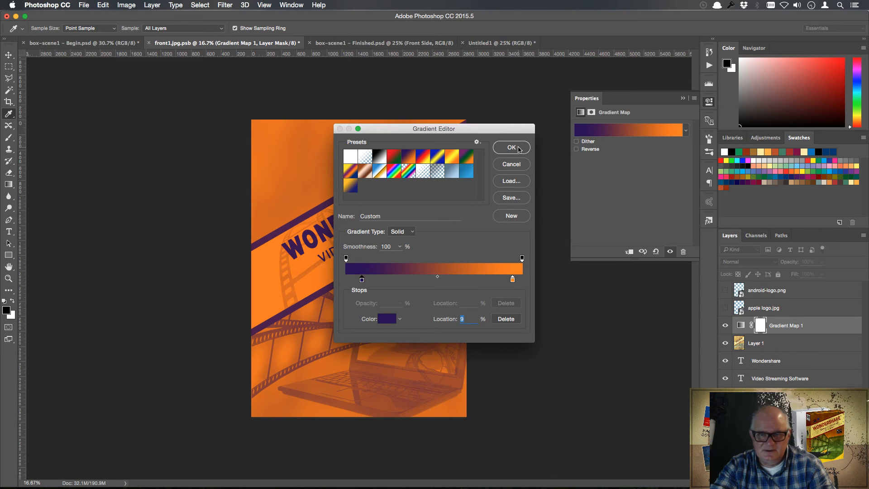
click(511, 148)
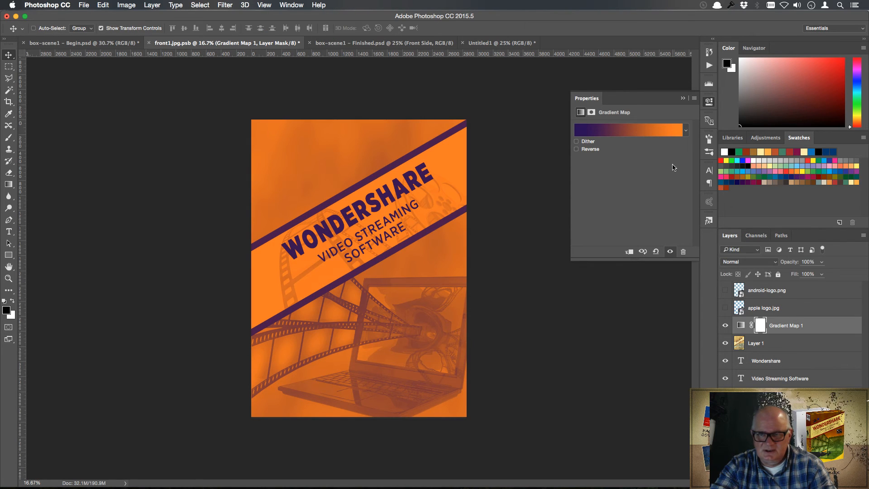
click(683, 98)
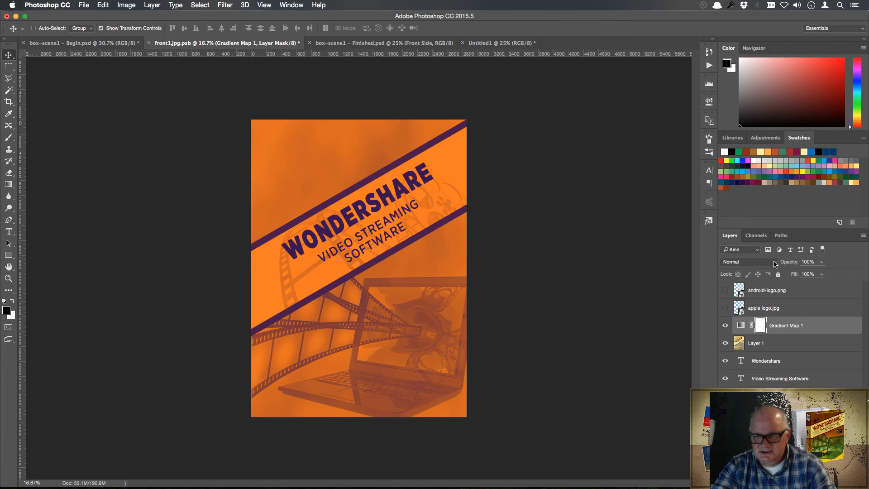
Step: Set the Gradient Map layer's blend mode to Soft Light and its opacity to 93%
click(775, 262)
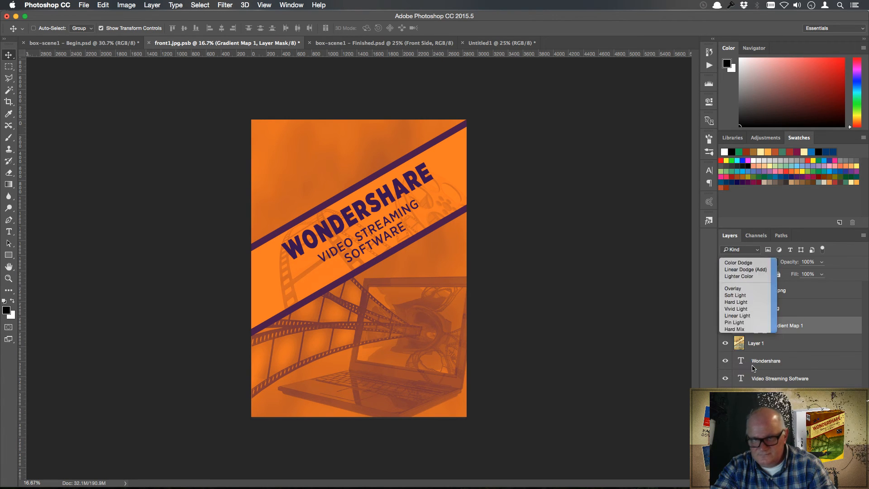
click(753, 368)
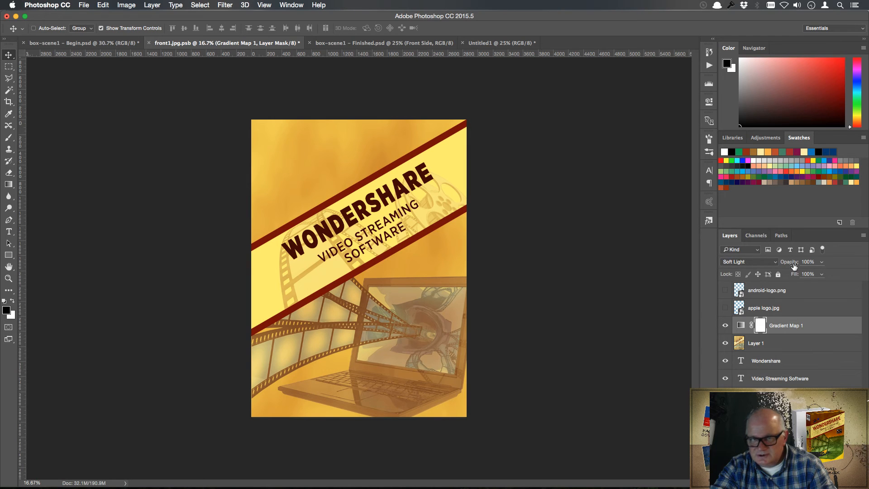
drag(794, 267, 791, 266)
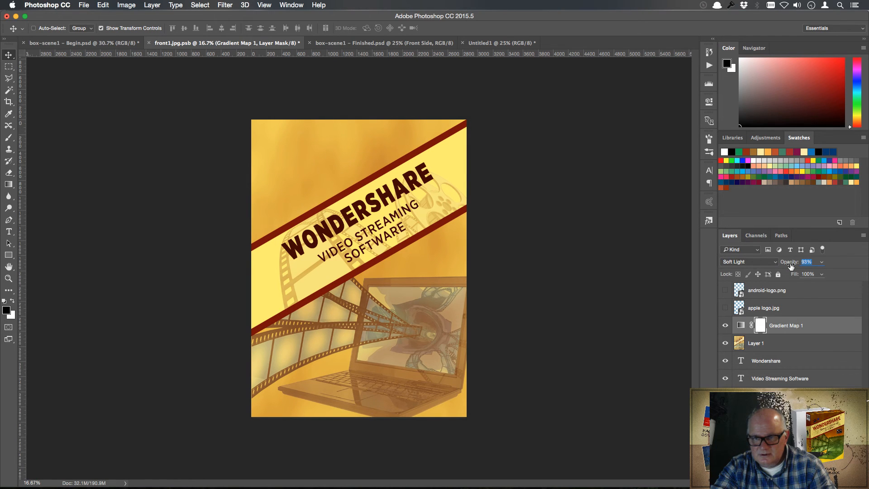
click(837, 298)
click(825, 329)
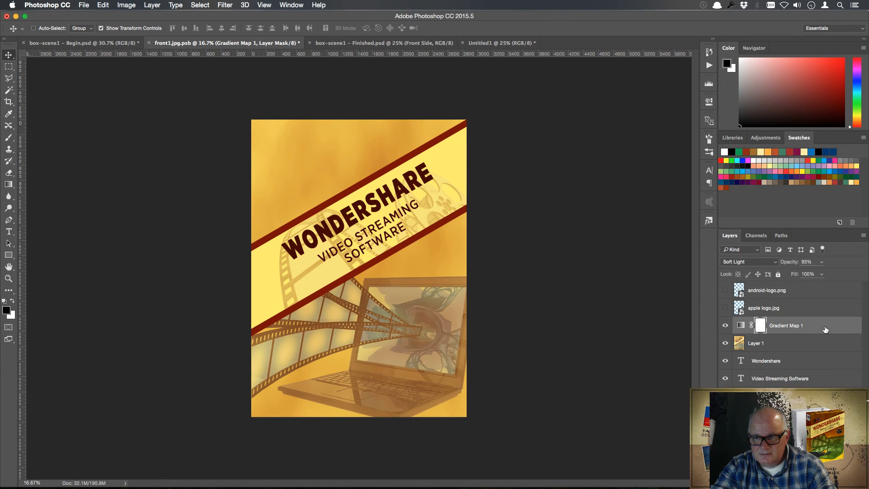
Step: Merge the Gradient Map 1 adjustment layer down into Layer 1 and toggle the merged layer's visibility to check it
right_click(824, 329)
click(756, 361)
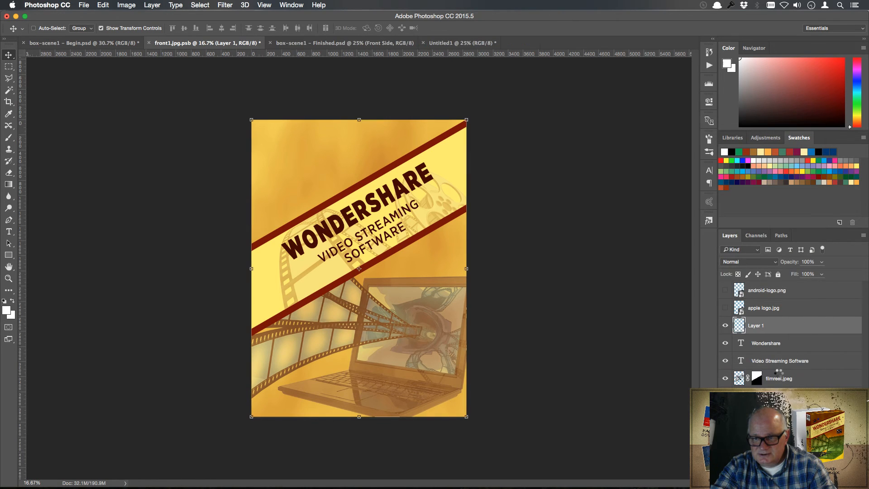
click(725, 326)
click(726, 326)
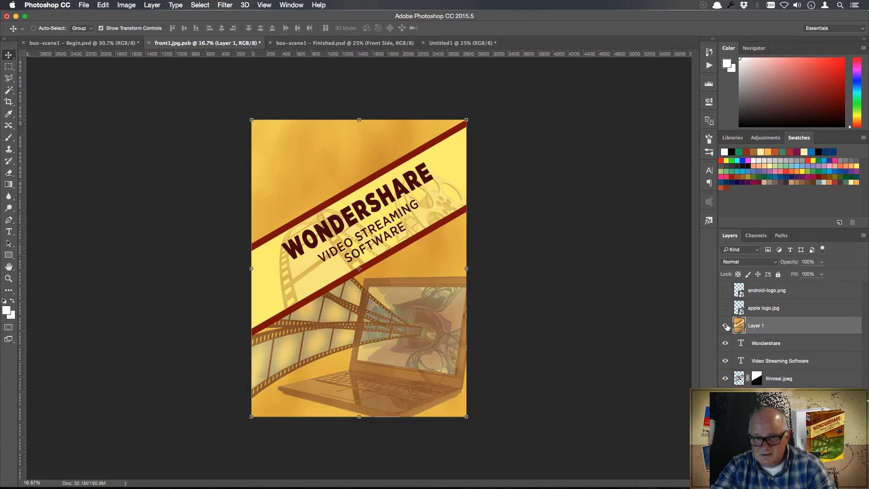
click(726, 326)
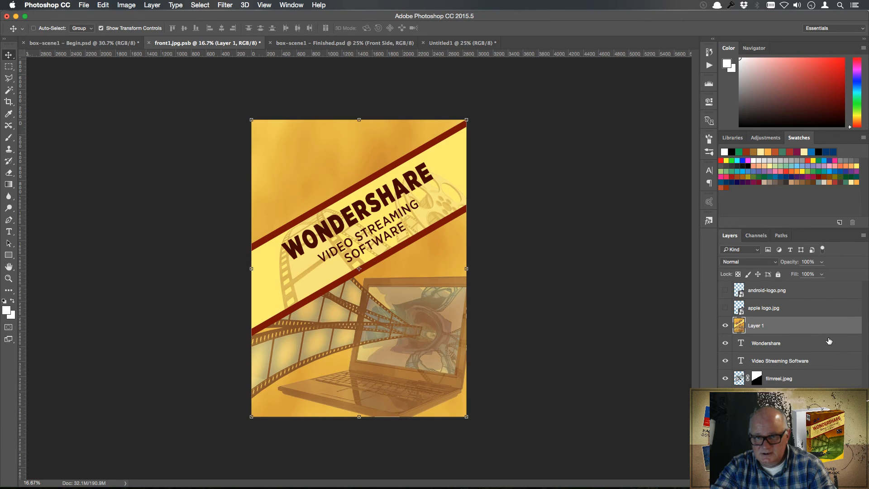
click(265, 6)
mouse_move(232, 6)
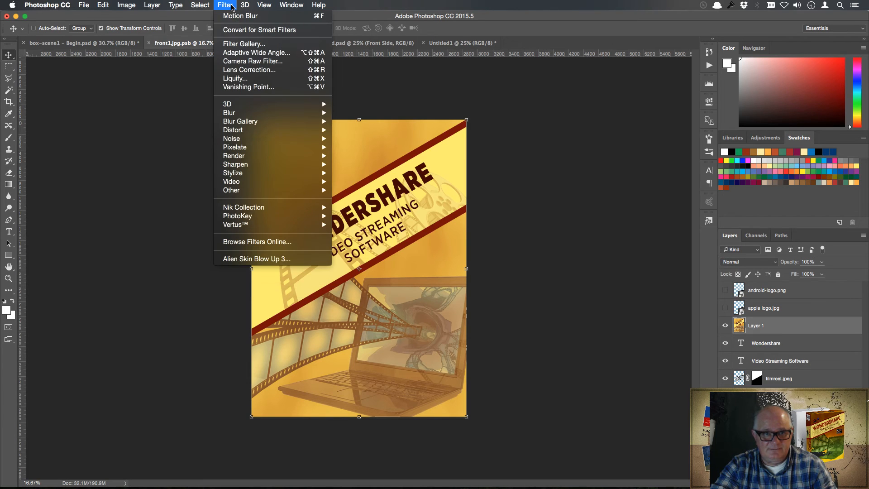
mouse_move(261, 190)
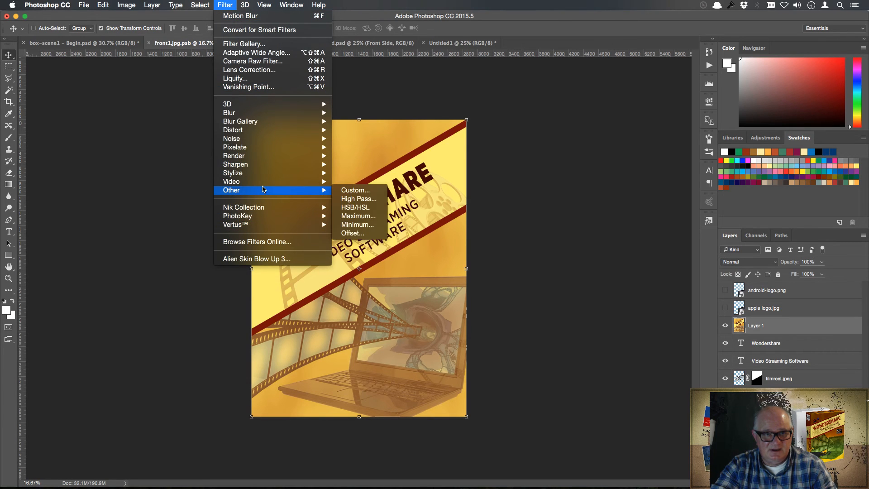
click(159, 171)
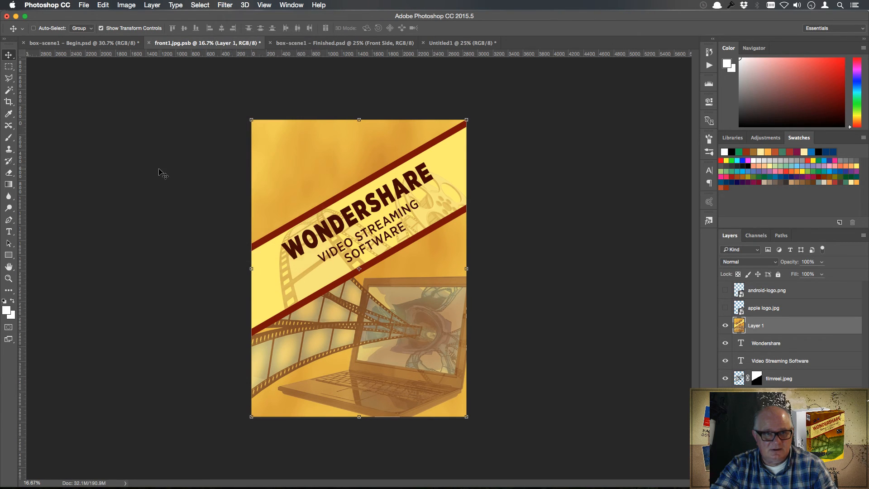
Step: Save the front1.jpg.psb artwork and return to the box-scene1 - Begin.psd document
click(82, 6)
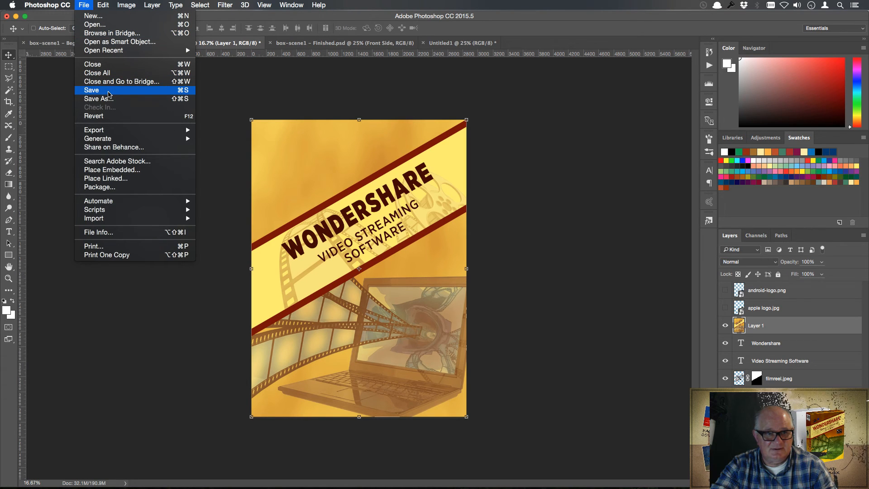
click(109, 91)
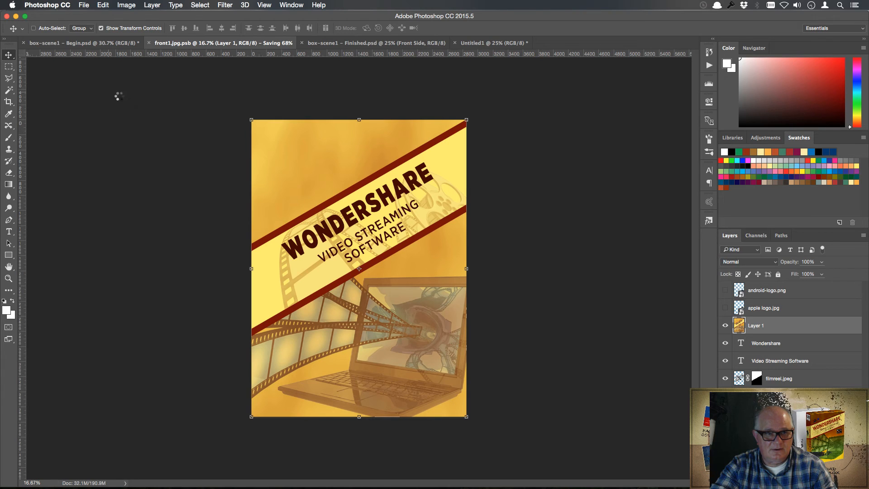
click(108, 44)
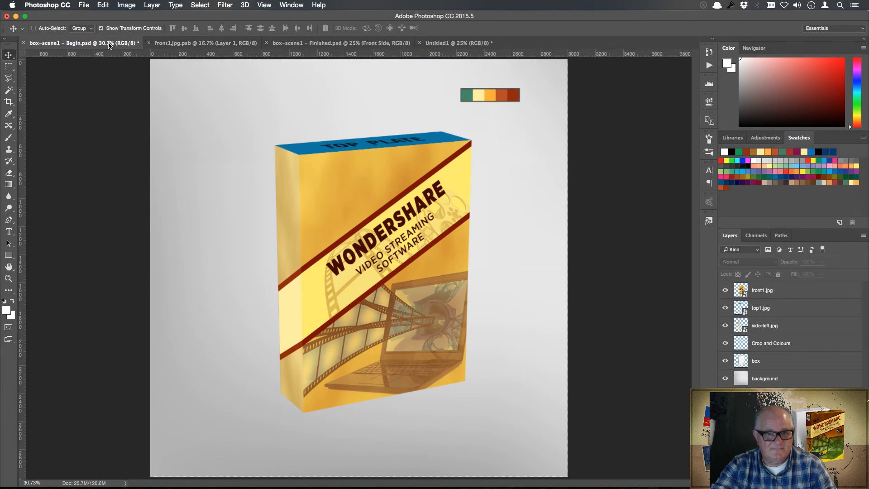
Step: Save the box scene as a new Photoshop file named box-scene1 - Begin-wip.psd in the Product Box folder
click(79, 5)
click(122, 99)
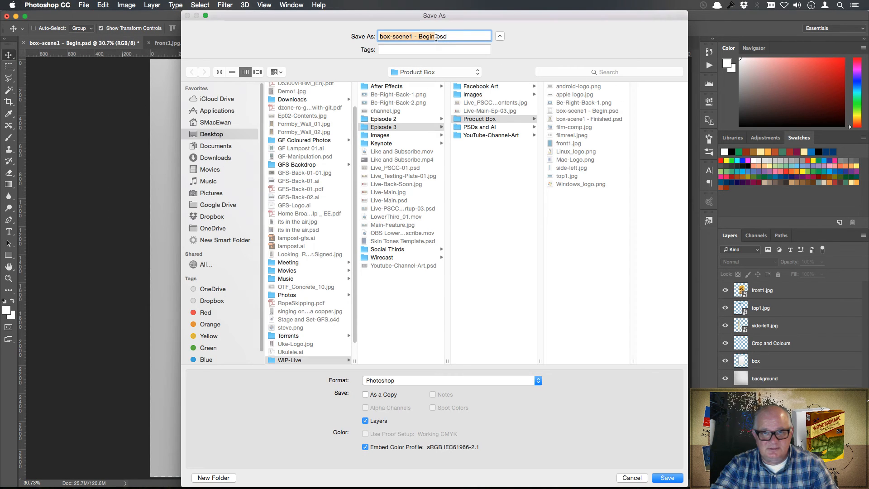
click(434, 36)
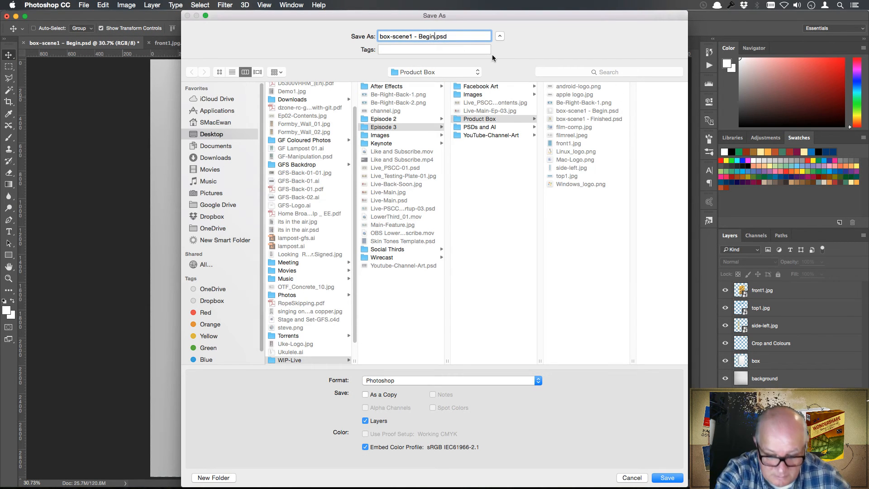
text(-wip)
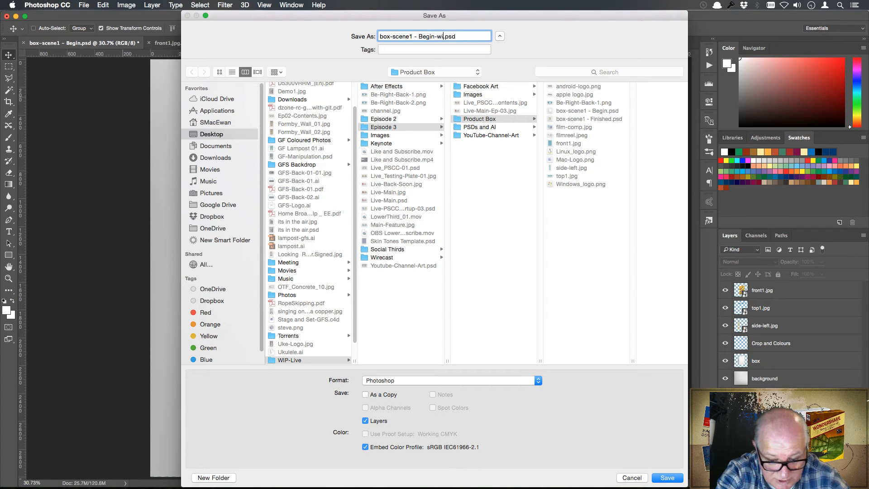
click(667, 478)
click(544, 210)
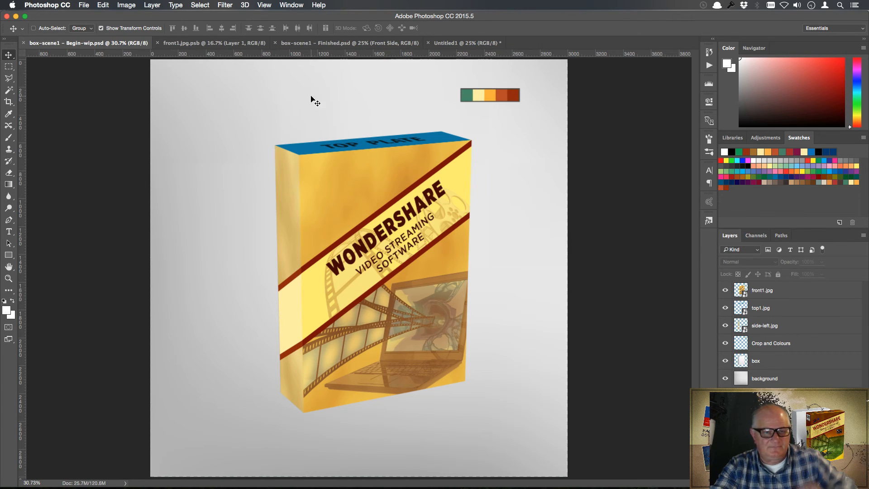
Step: Close the front1.jpg.psb document and reopen it from the front1.jpg smart object in box-scene1 - Begin-wip.psd
click(165, 44)
click(158, 44)
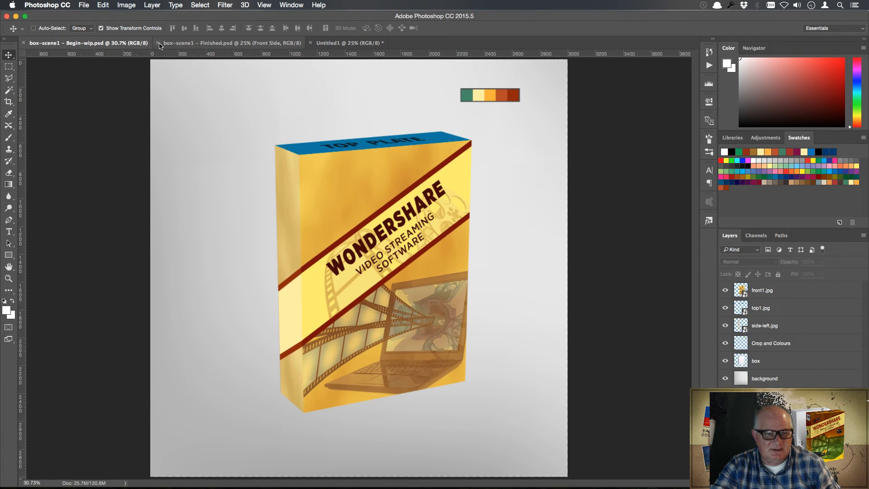
click(343, 44)
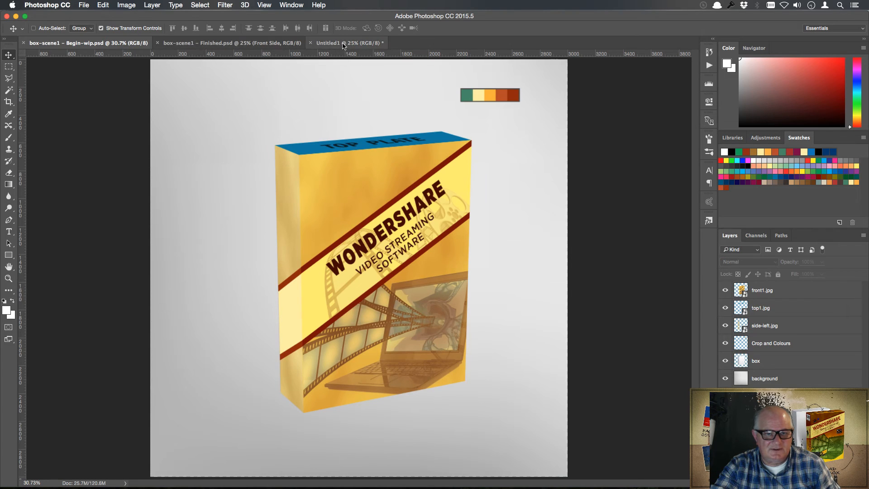
click(259, 44)
click(130, 44)
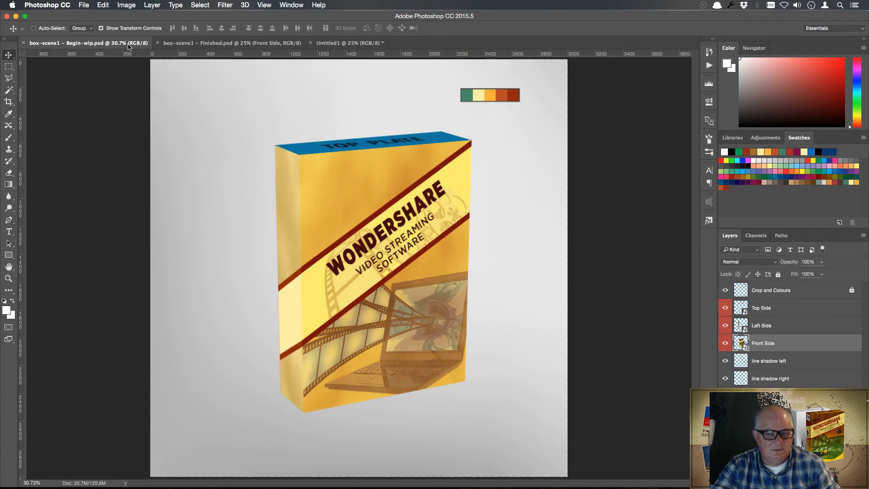
click(743, 292)
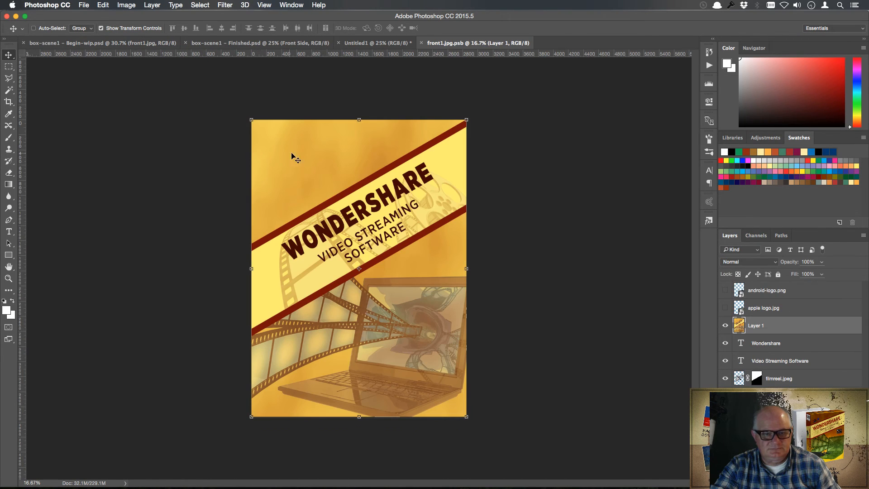
Step: Try the Deep 2 and other realistic HDR Efex Pro 2 presets on Layer 1, and discard the filter
click(226, 6)
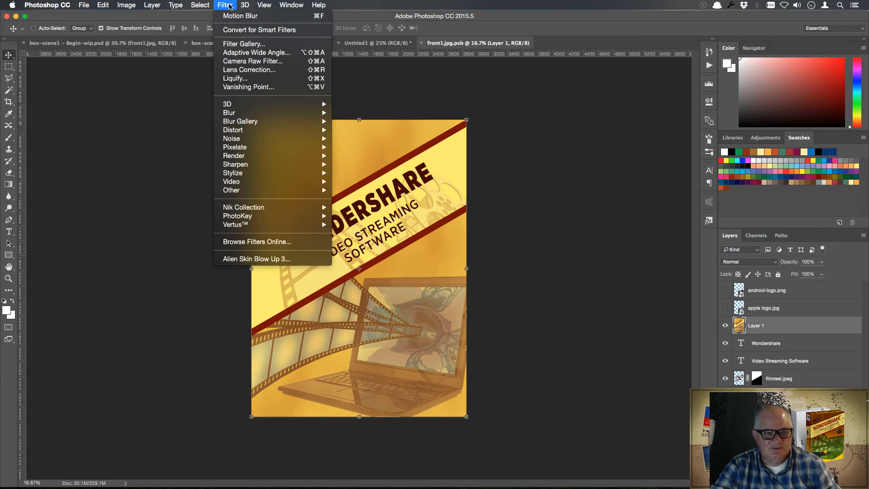
mouse_move(279, 210)
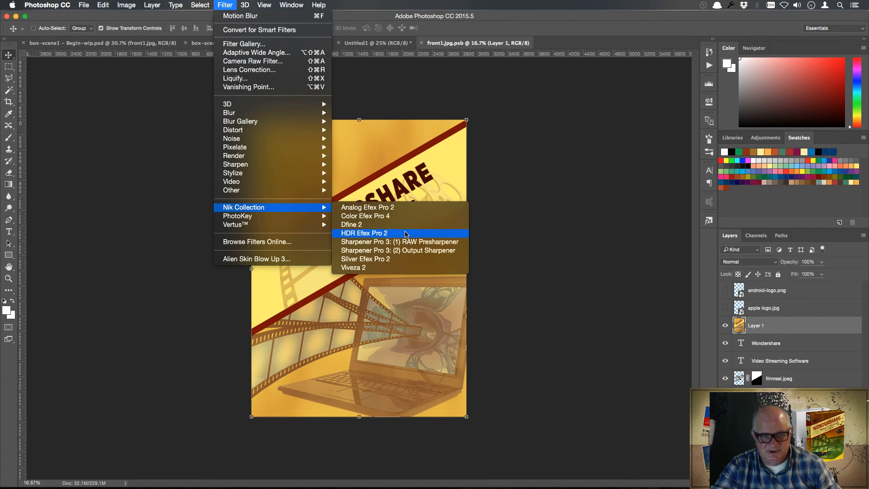
click(406, 234)
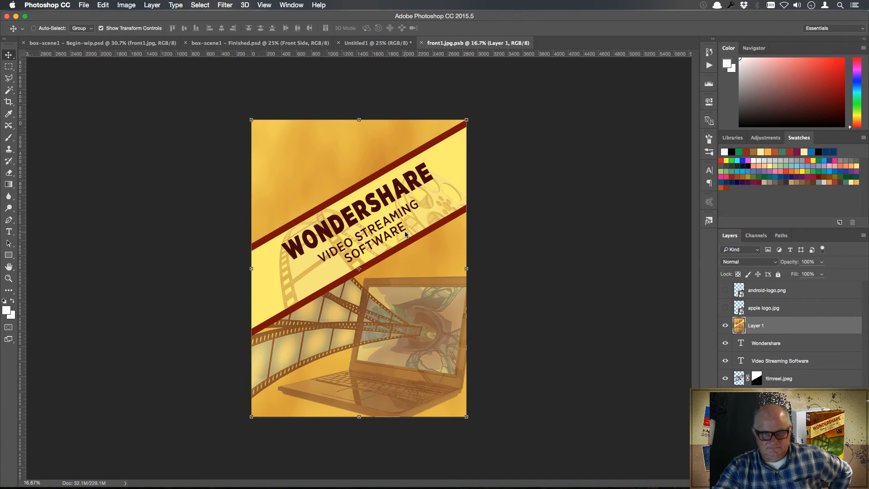
click(408, 45)
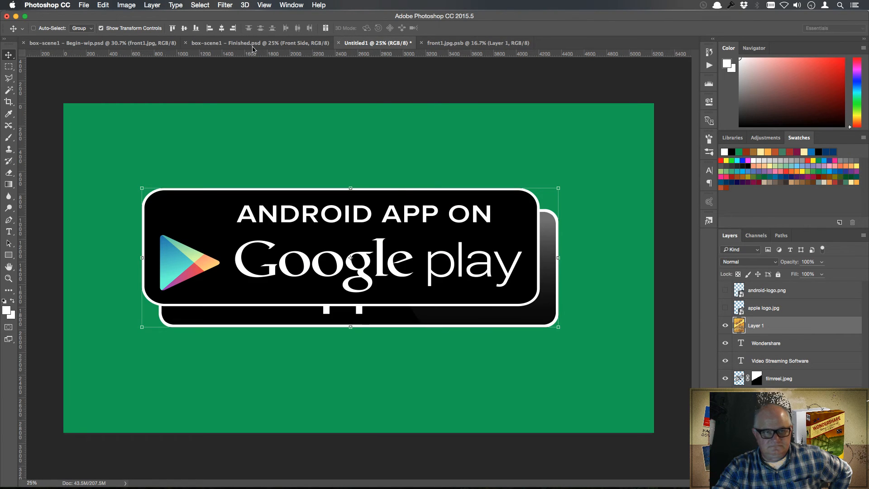
click(451, 44)
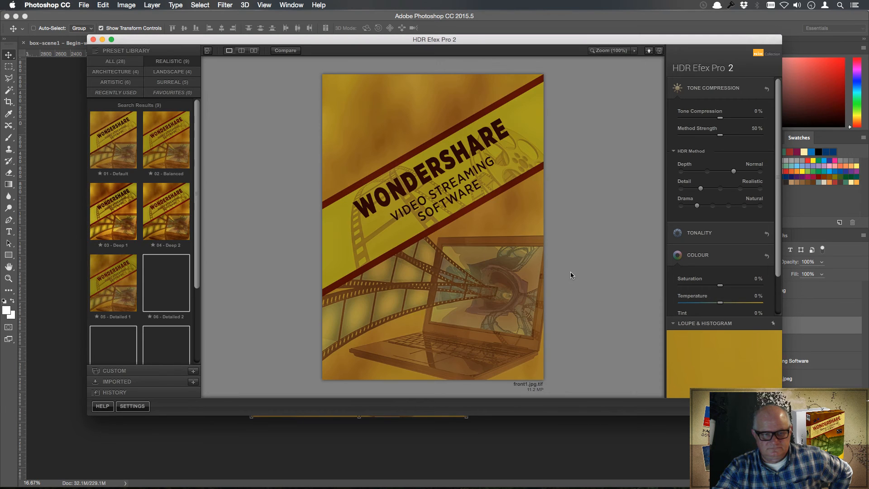
click(169, 214)
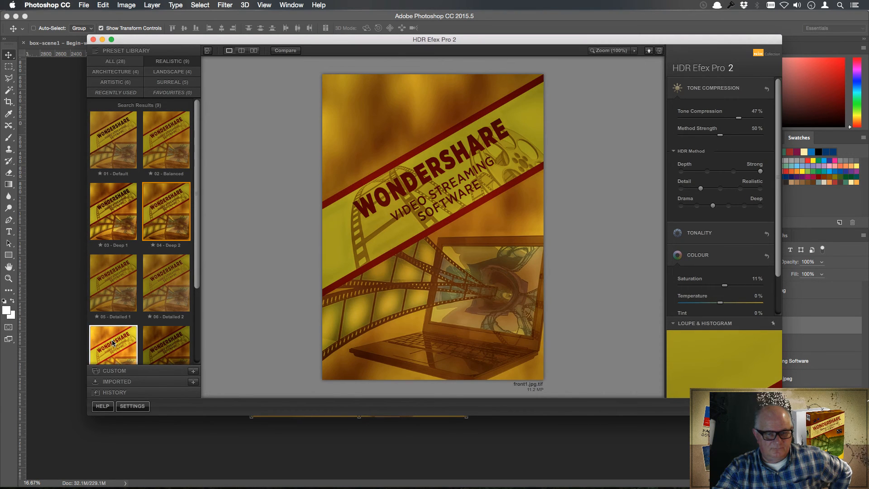
click(113, 343)
click(165, 127)
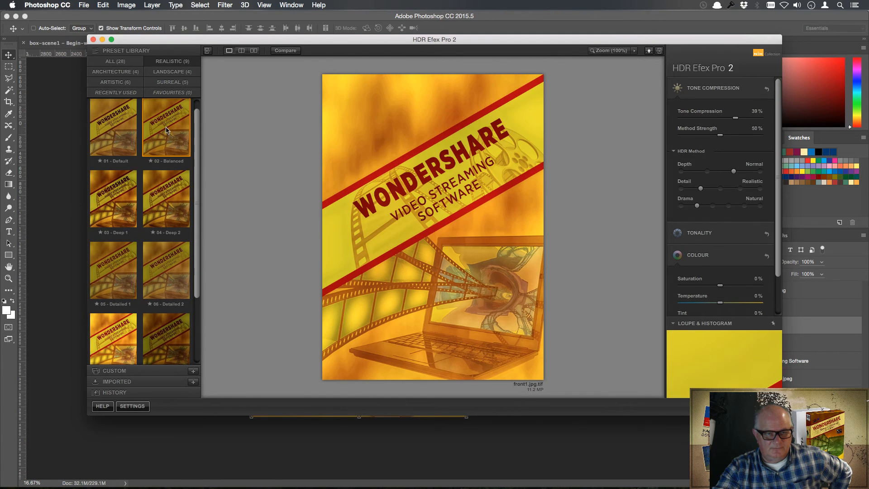
drag(197, 141, 208, 110)
click(761, 406)
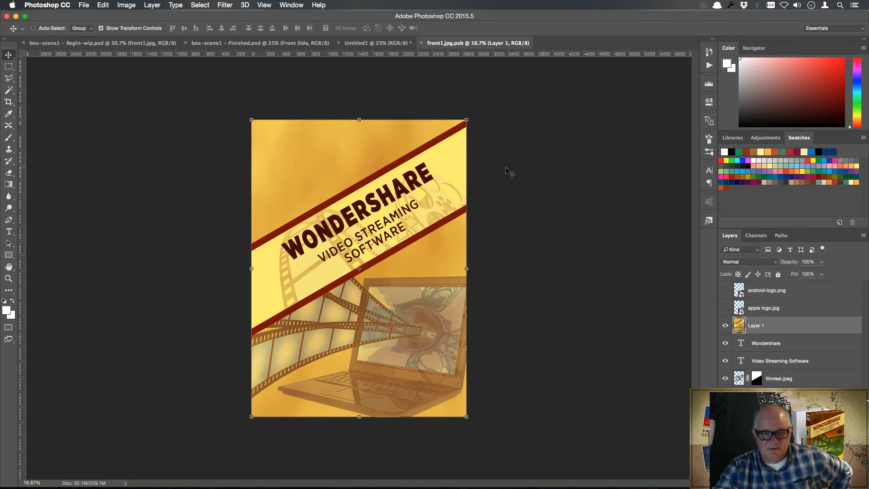
Step: Open the Color Efex Pro 4 filter from the Nik Collection on Layer 1
click(228, 6)
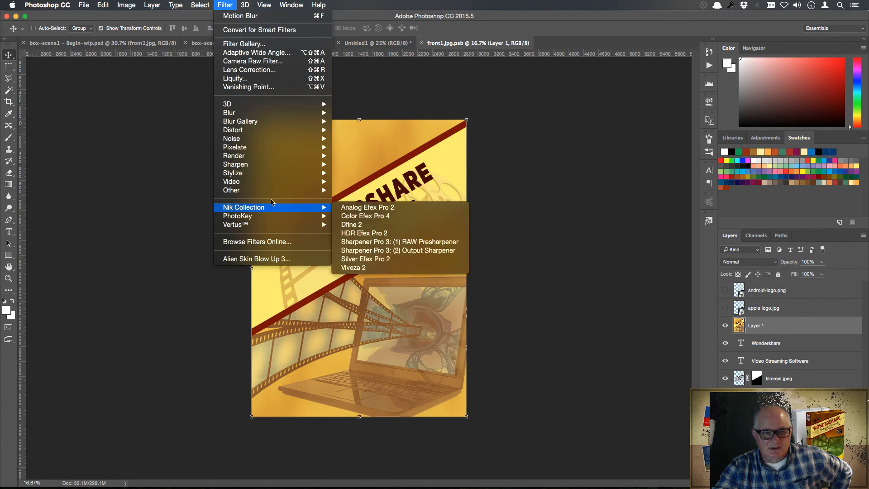
mouse_move(276, 208)
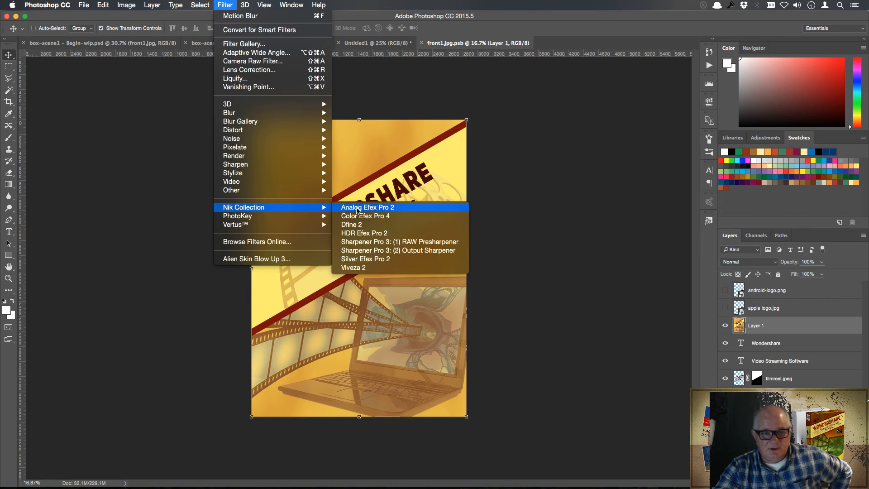
click(386, 217)
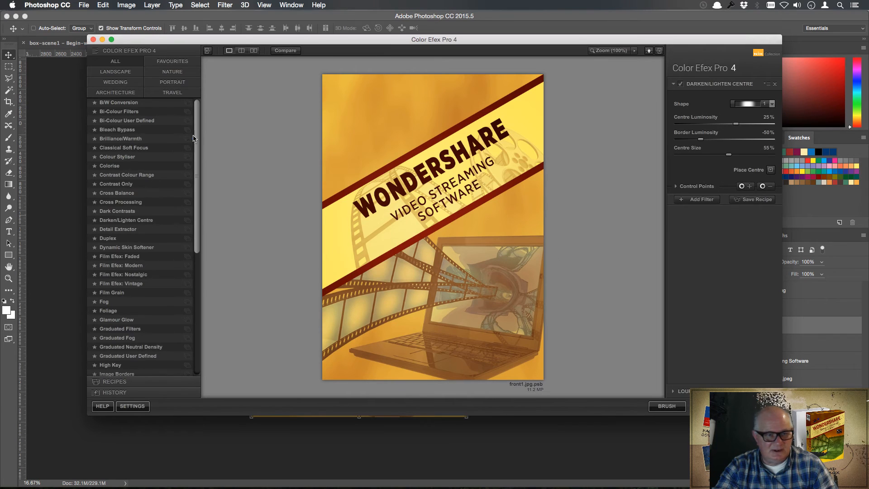
Step: Try the Bleach Bypass, Film Efex, Dynamic Skin Softener, Detail Extractor, Dark Contrasts and Bi-Colour filters on Layer 1, and discard the filter
click(129, 132)
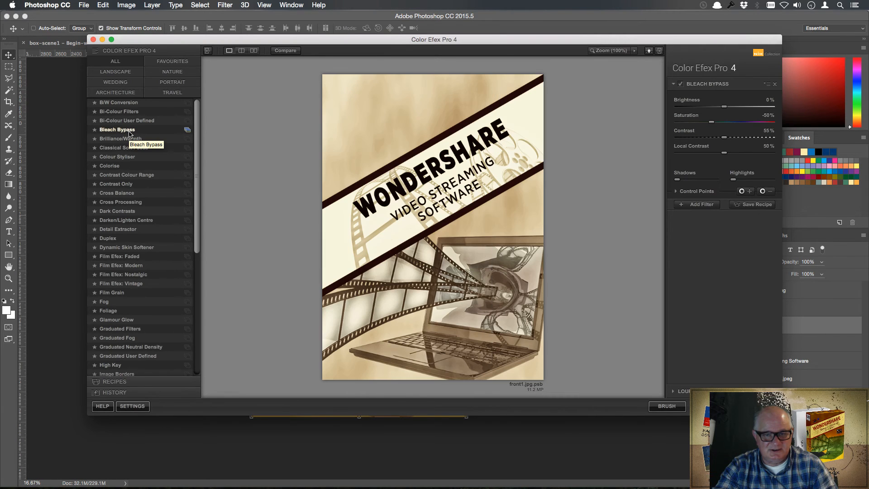
drag(198, 145, 196, 164)
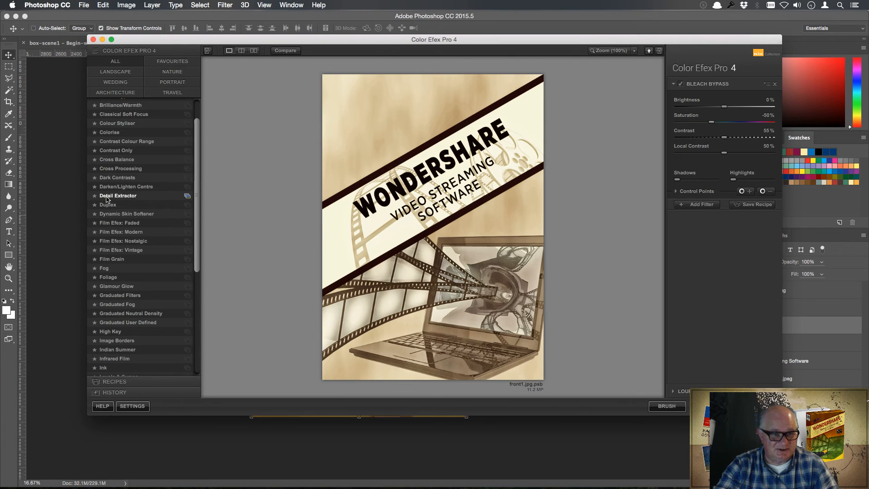
click(140, 252)
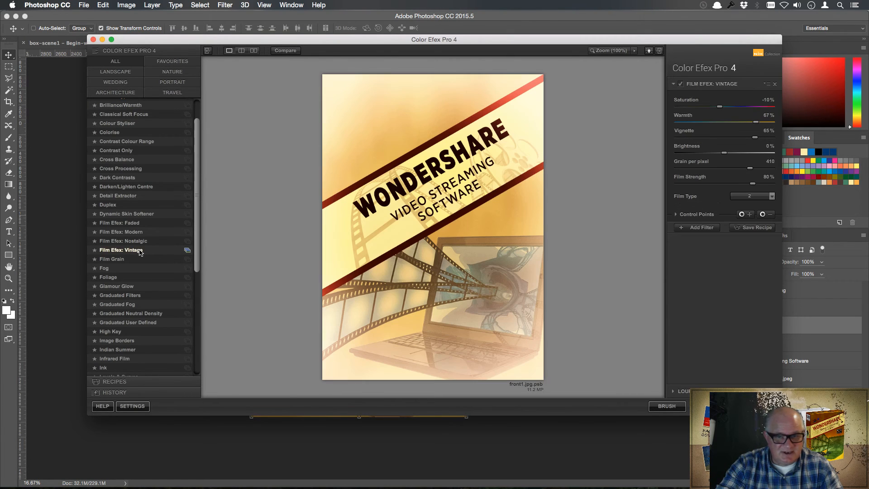
mouse_move(197, 215)
mouse_down()
mouse_move(194, 237)
mouse_move(196, 198)
mouse_up()
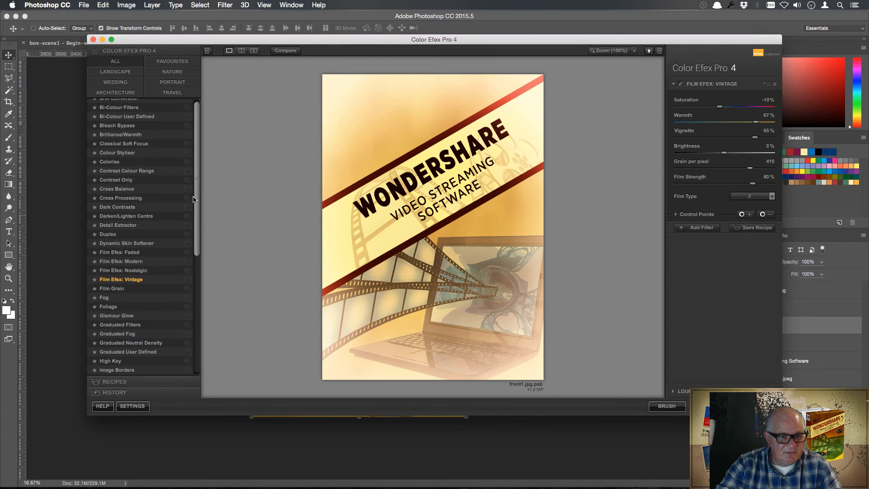
click(131, 261)
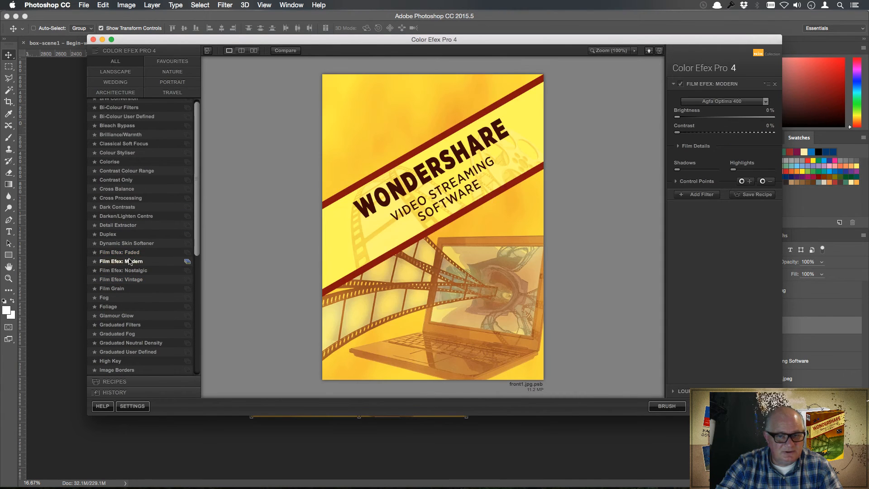
drag(196, 127, 196, 123)
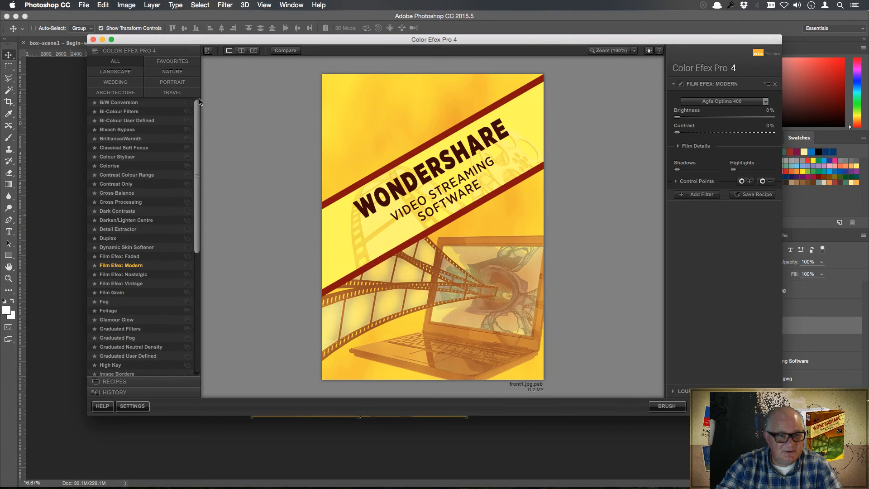
click(131, 249)
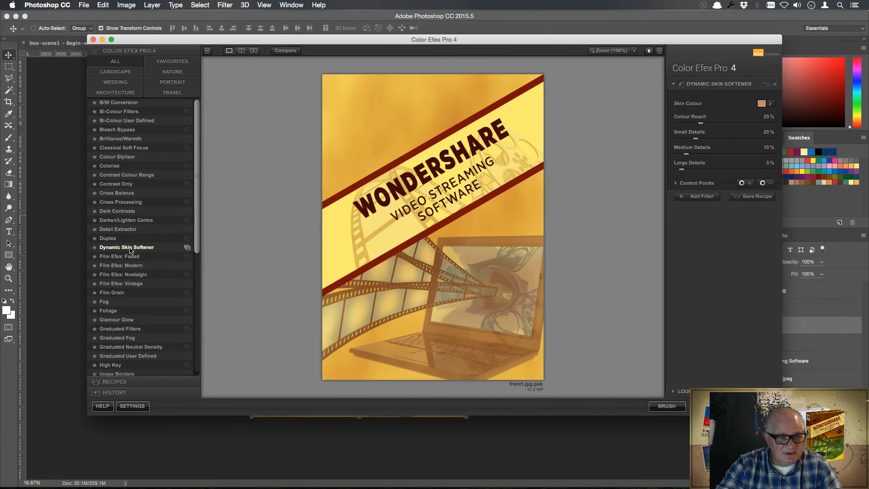
click(125, 230)
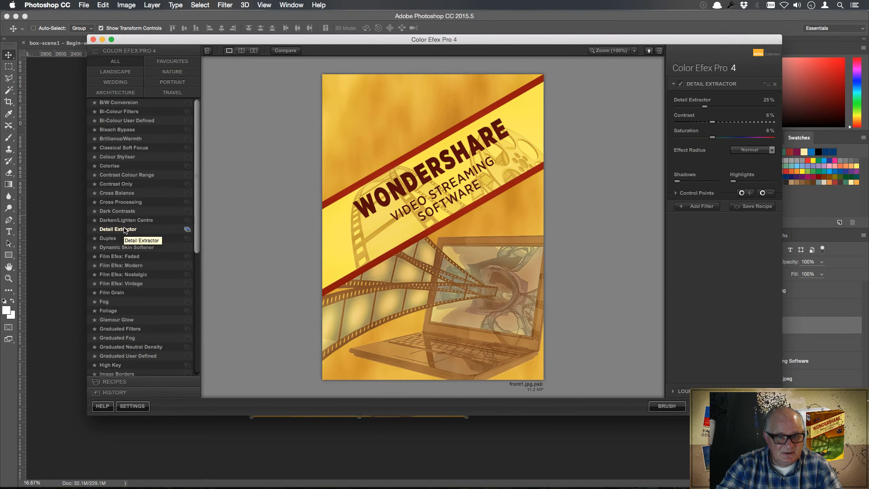
click(127, 211)
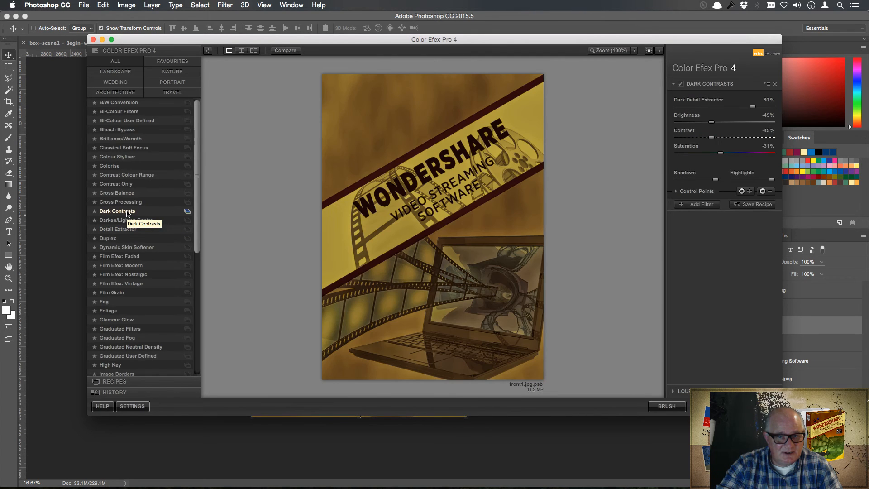
click(135, 113)
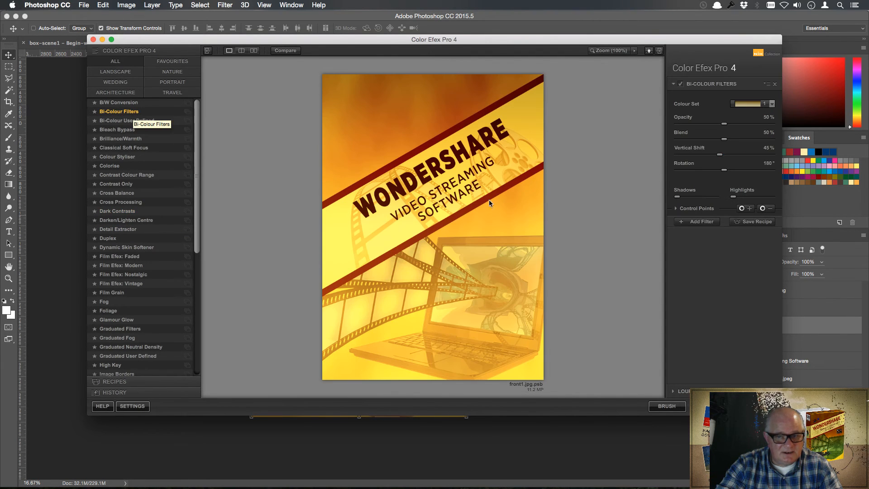
key(Escape)
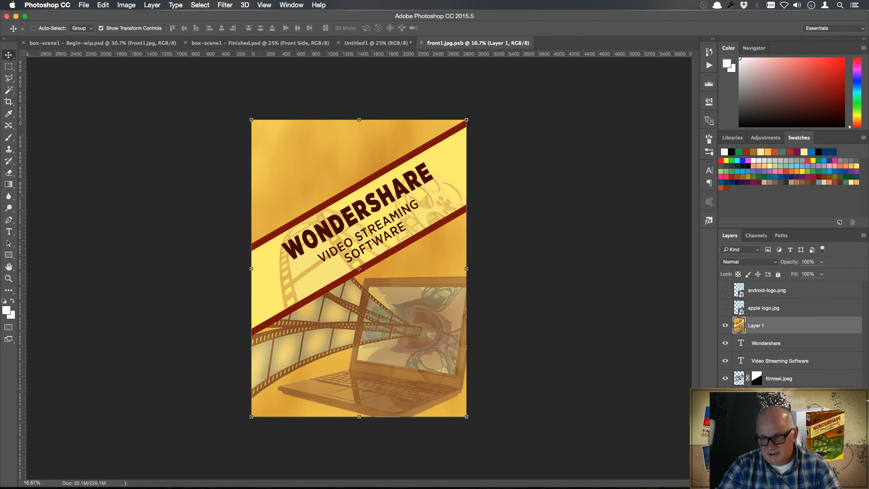
Step: Duplicate Layer 1 and open the Color Efex Pro 4 filter from the Nik Collection on the copy
key(super+j)
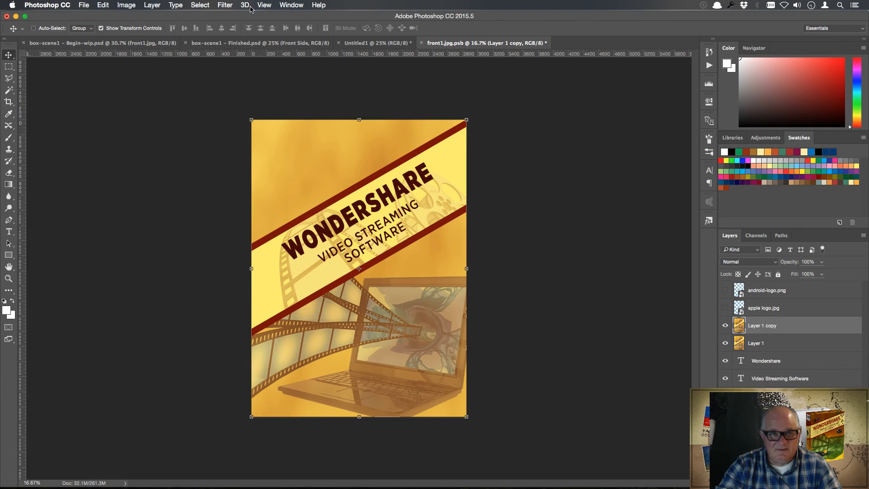
click(227, 5)
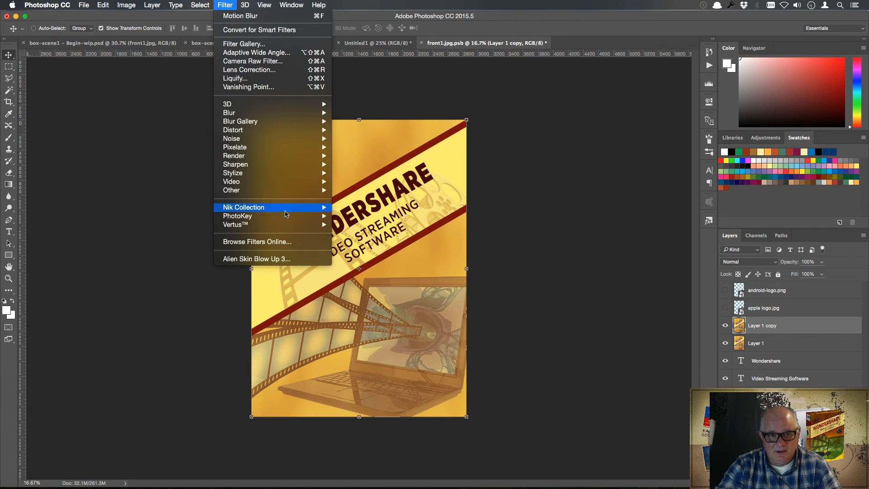
mouse_move(294, 211)
click(387, 220)
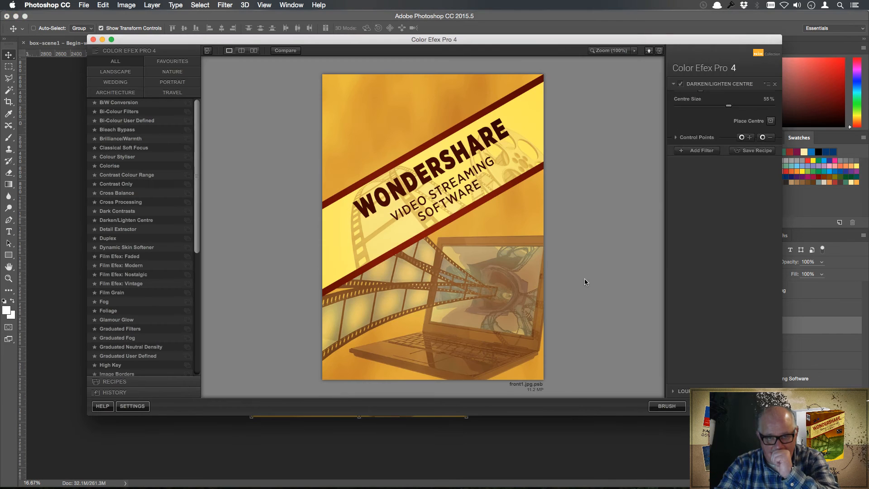
Step: Preview the Dark Contrasts, Darken/Lighten Centre, Detail Extractor and Dynamic Skin Softener filters on the cover
click(133, 212)
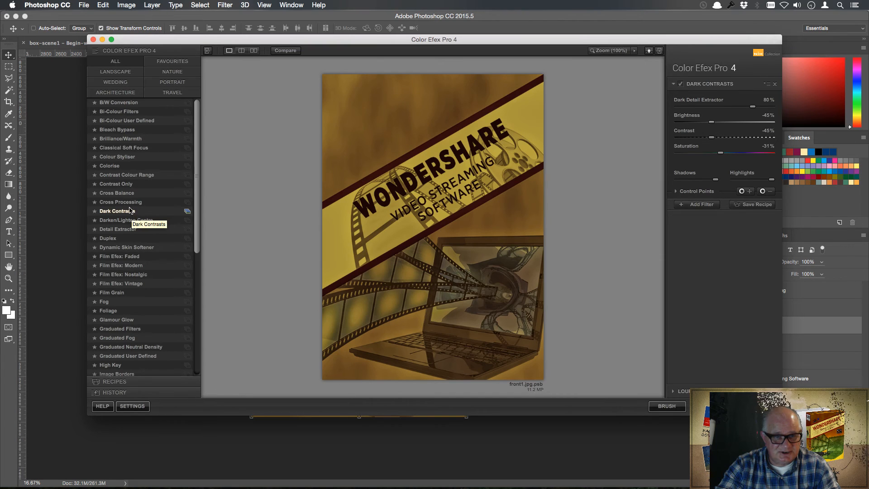
click(127, 220)
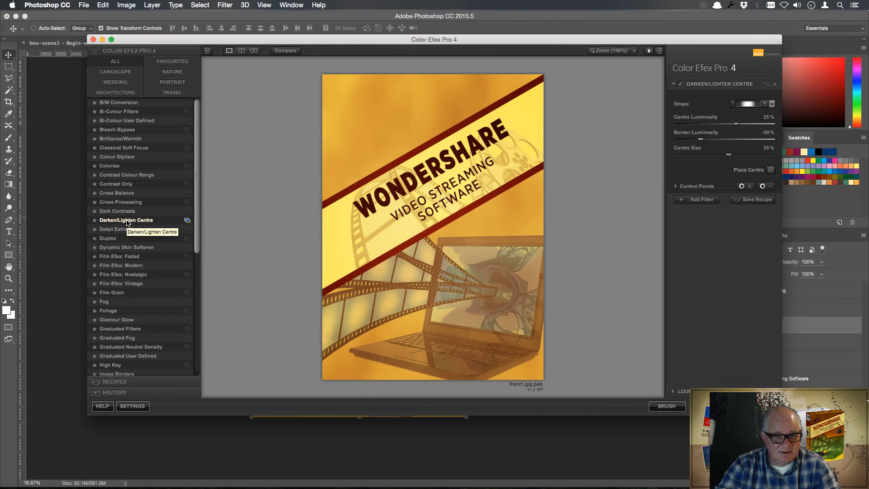
click(129, 230)
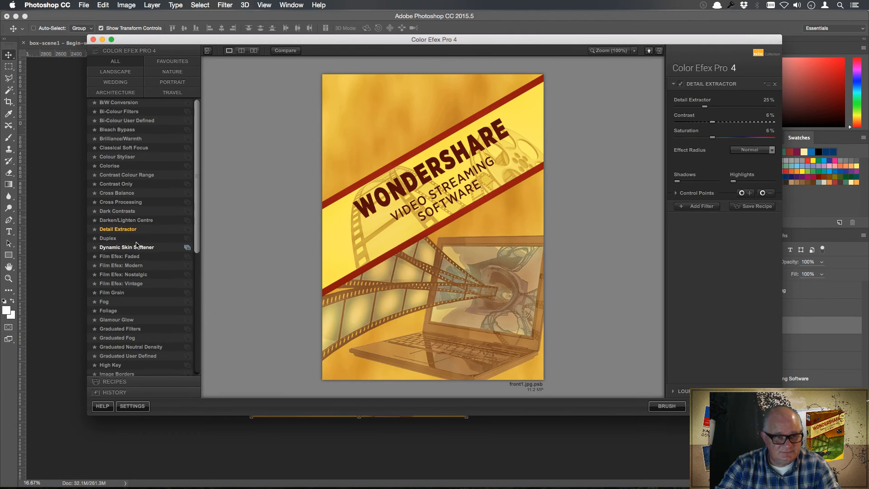
click(116, 249)
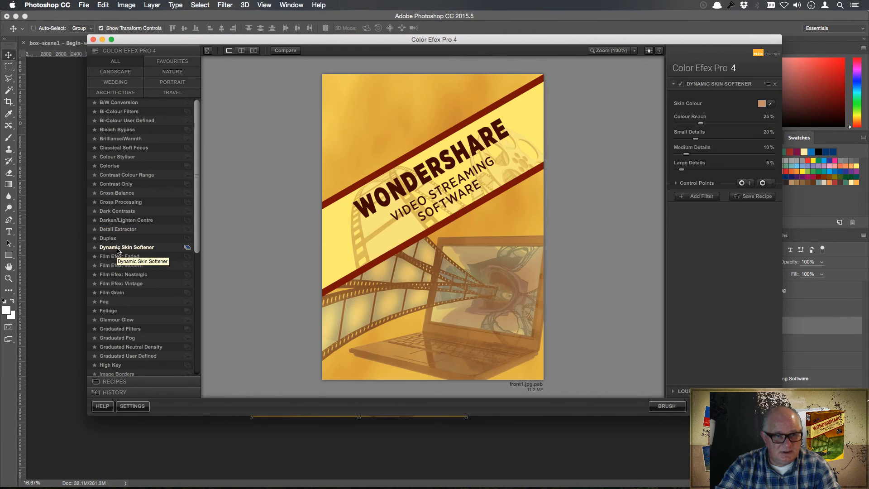
Step: Apply Bi-Colour Filters to the cover using colour set 4 of the Cool/Warm group
click(131, 113)
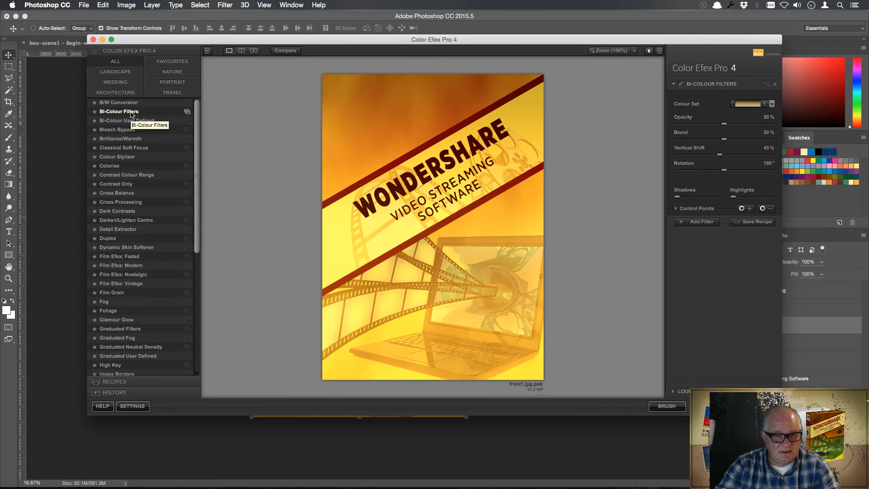
click(772, 105)
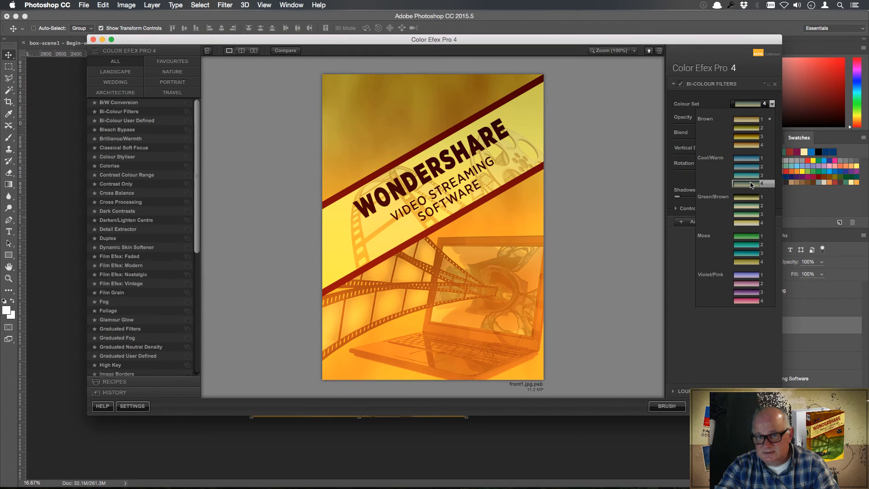
click(751, 184)
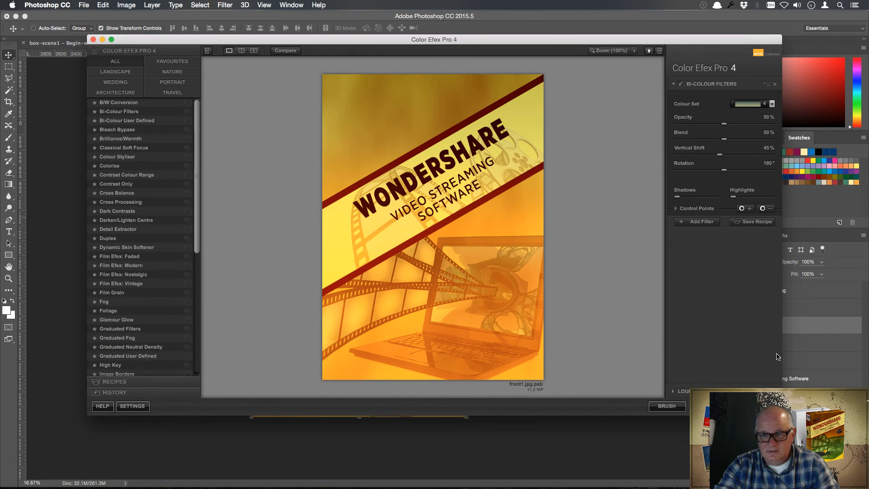
click(666, 406)
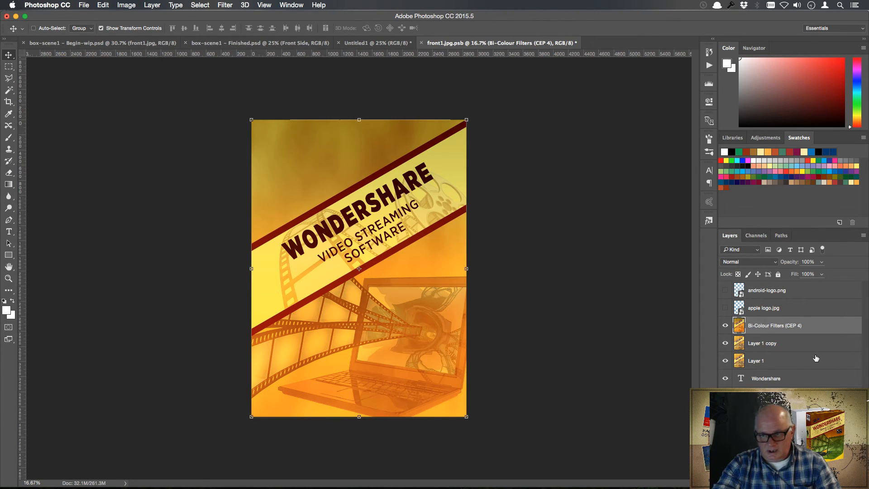
Step: Hide the Bi-Colour Filters layer to compare the cover with and without it, and delete the Layer 1 copy layer
click(725, 326)
click(725, 326)
click(725, 326)
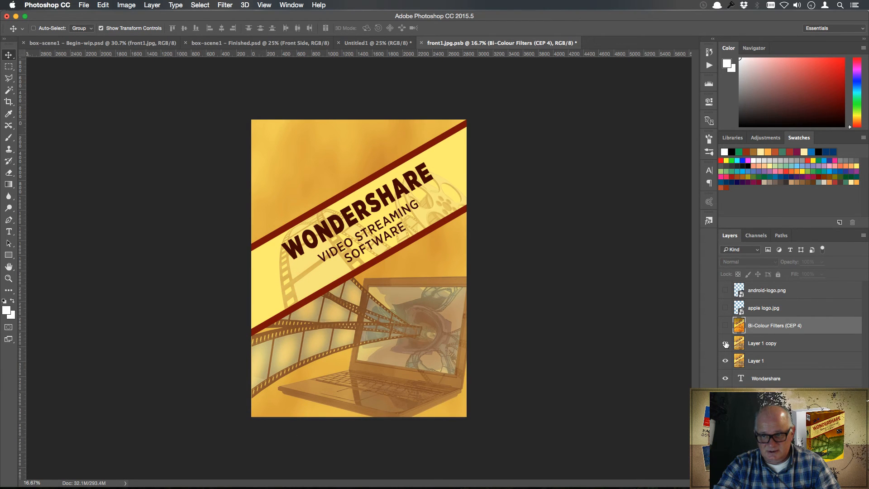
click(791, 344)
key(Delete)
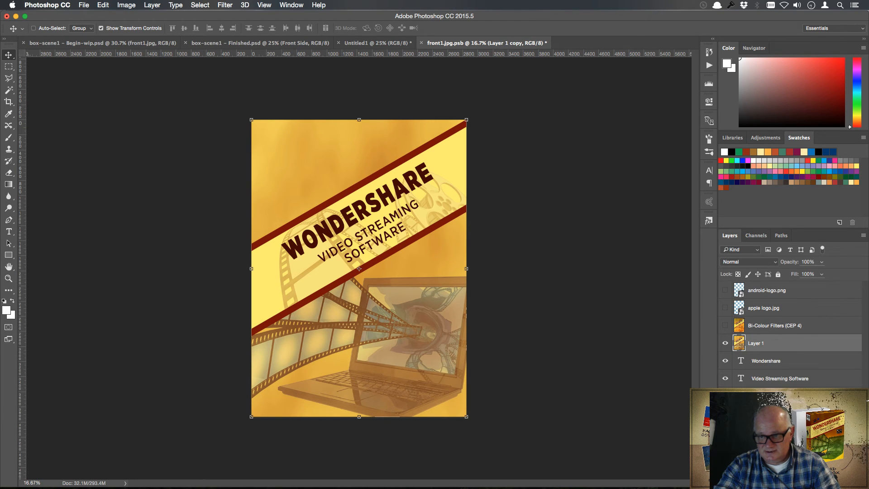
Step: Show the Bi-Colour Filters layer, undo the mask on Layer 1 and add a white layer mask to the Bi-Colour Filters layer instead
click(726, 326)
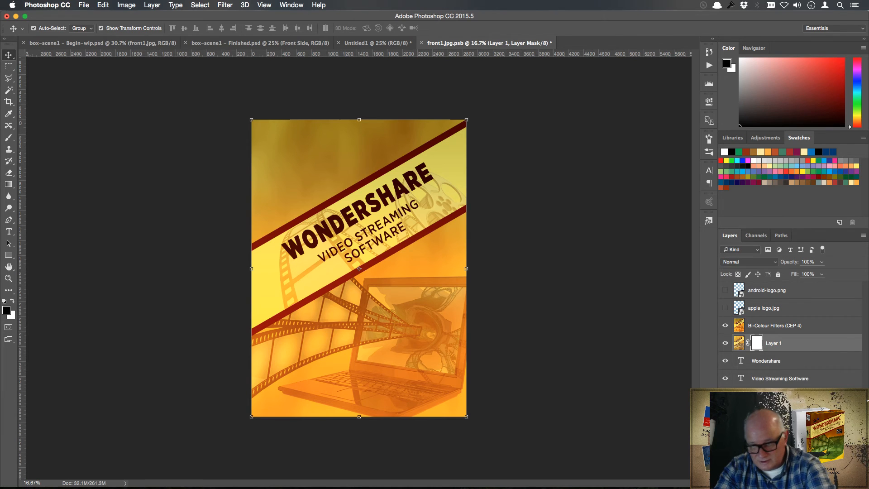
key(super+z)
click(811, 328)
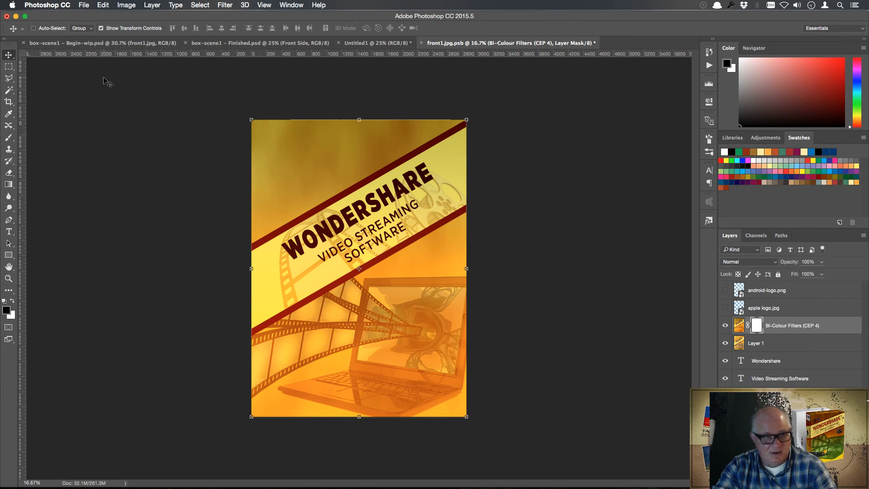
Step: Set the Gradient tool to the Black, White preset
click(11, 256)
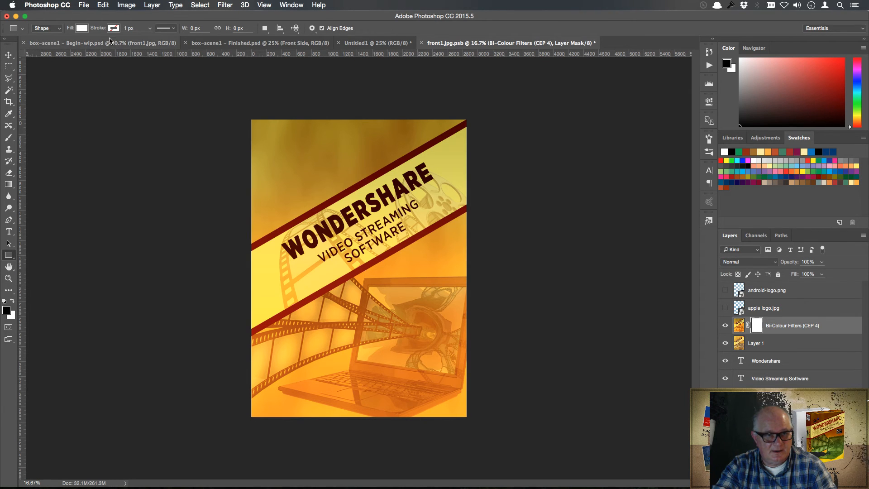
click(9, 185)
click(57, 32)
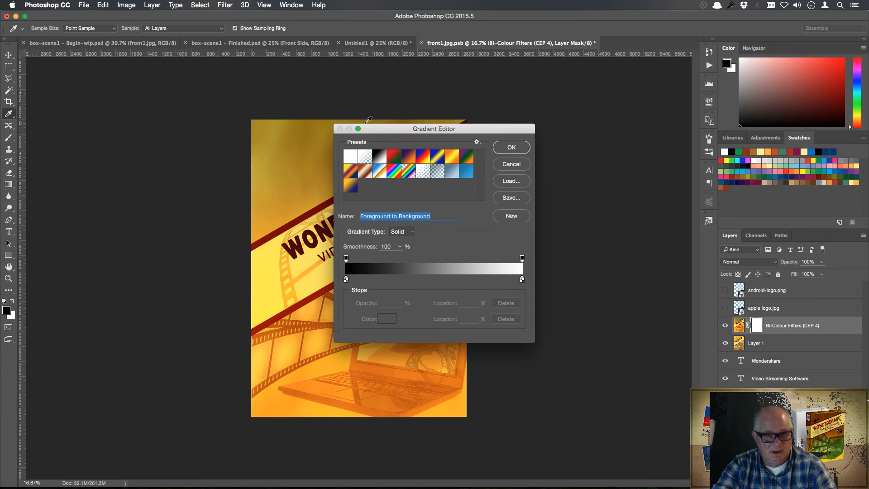
click(382, 156)
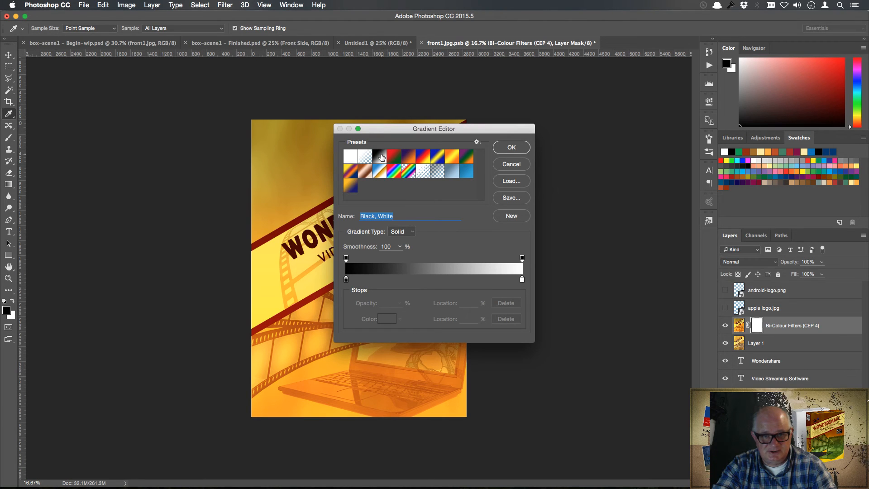
click(511, 148)
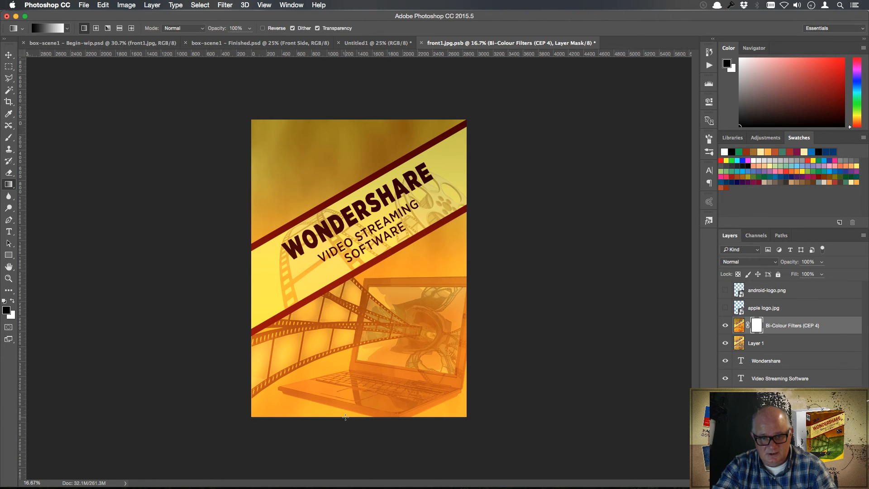
Step: Try the gradient on the Bi-Colour Filters mask, first from the cover's bottom upward and then from its top edge downward
drag(356, 399, 345, 173)
drag(346, 120, 346, 120)
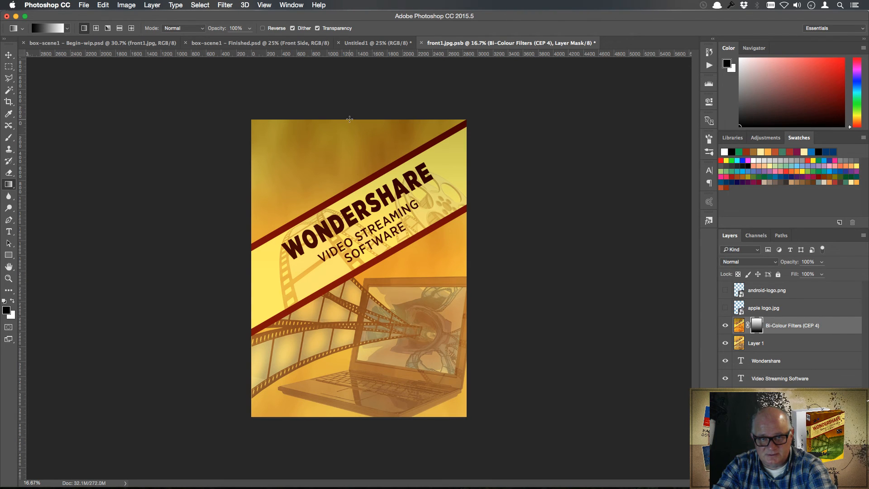
drag(349, 119, 349, 341)
drag(348, 381, 348, 386)
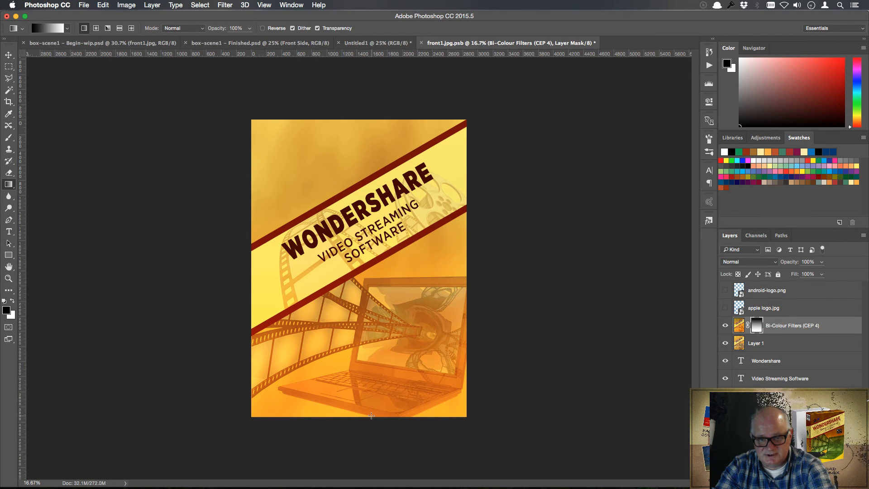
Step: Redraw the mask gradient from the cover's bottom edge up to near its top, and switch to the box-scene1 - Begin-wip.psd document
drag(371, 416, 374, 301)
drag(379, 217, 384, 127)
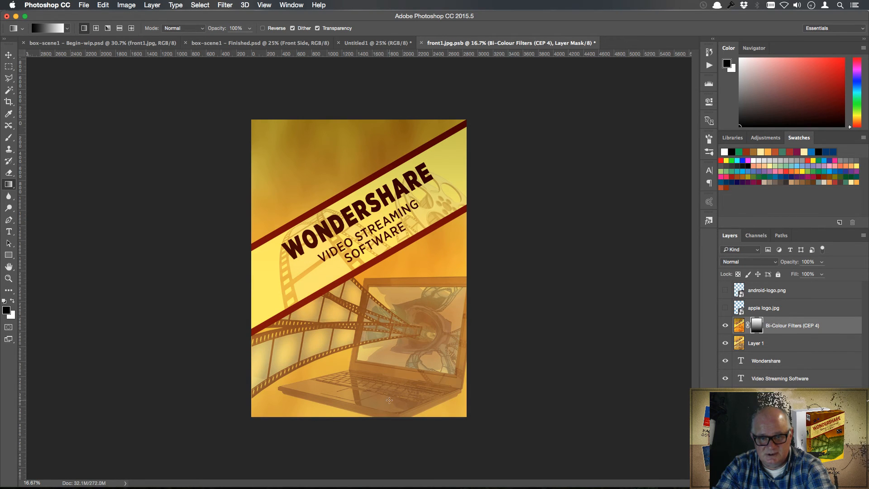
drag(388, 416, 382, 133)
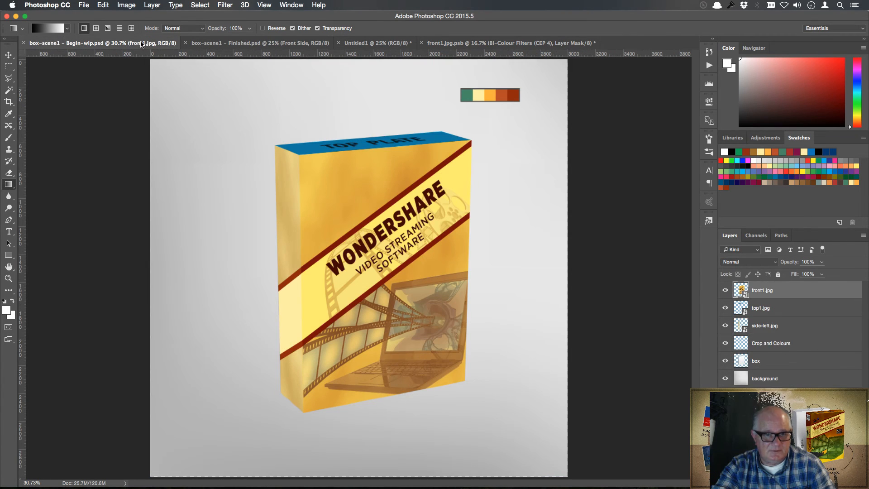
click(145, 43)
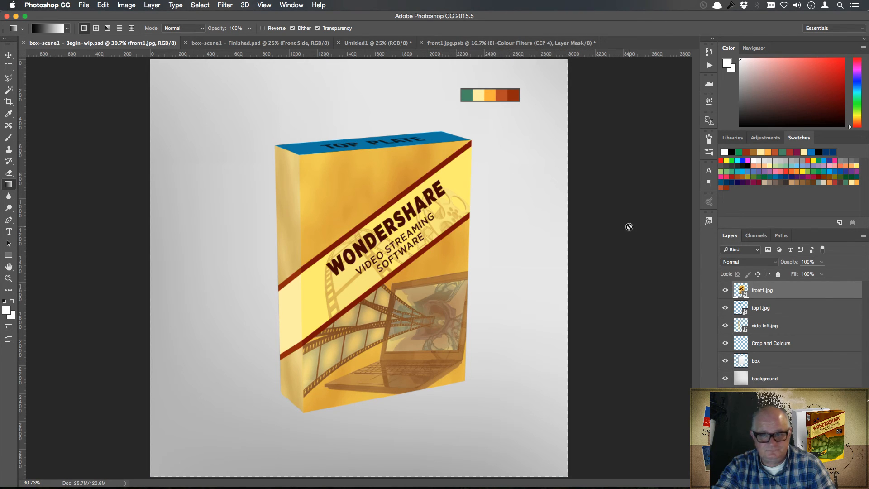
Step: Open the side-left.jpg smart object and stamp all visible layers into a new layer above Rectangle 1
double_click(765, 326)
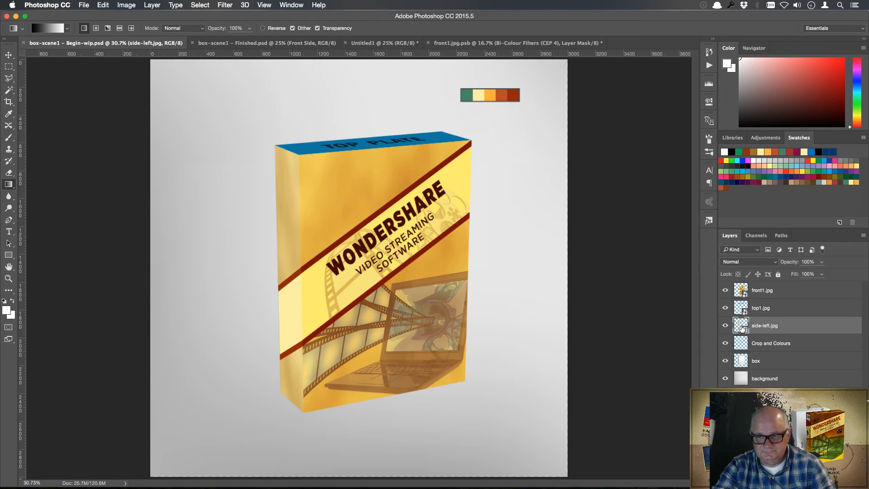
double_click(741, 327)
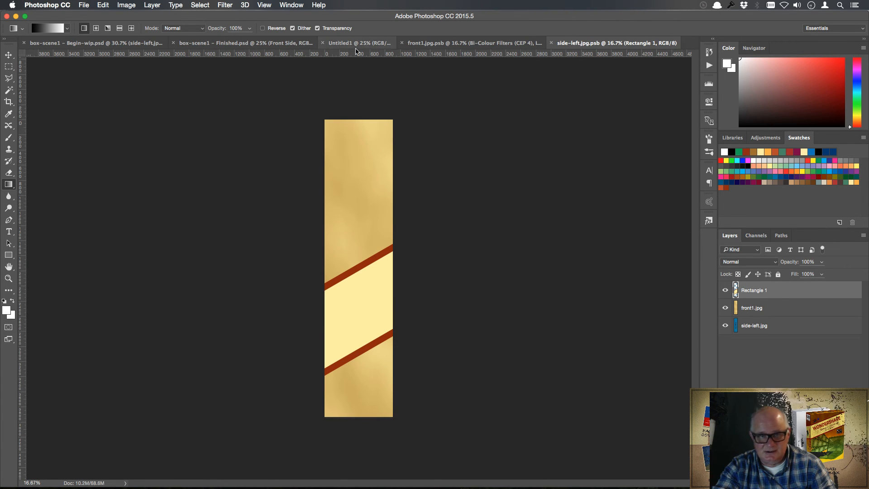
click(789, 313)
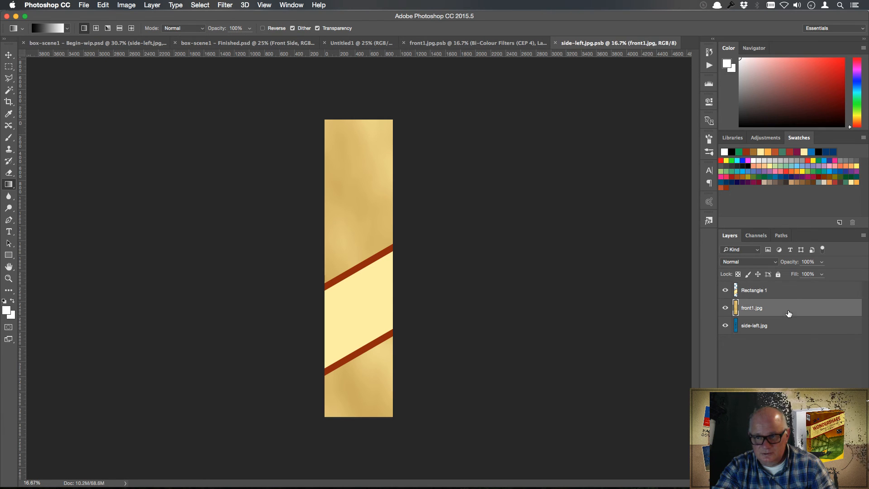
click(793, 292)
key(super+shift+alt+n)
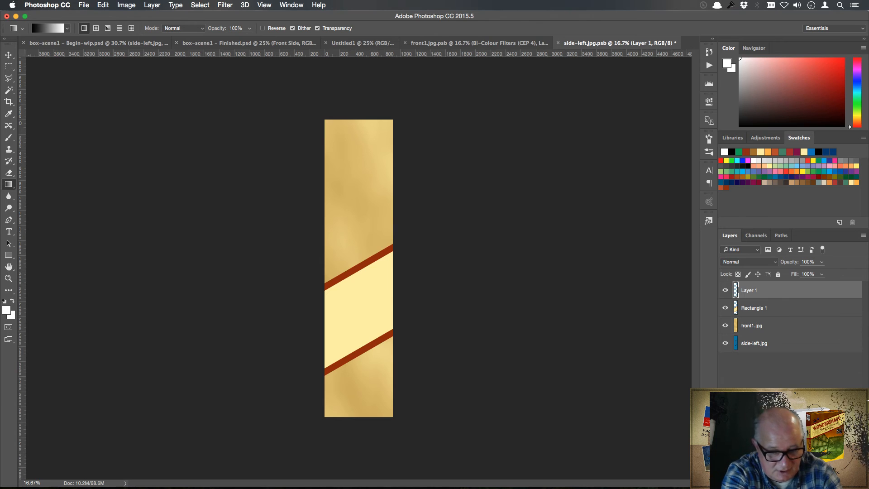
key(super+shift+alt+e)
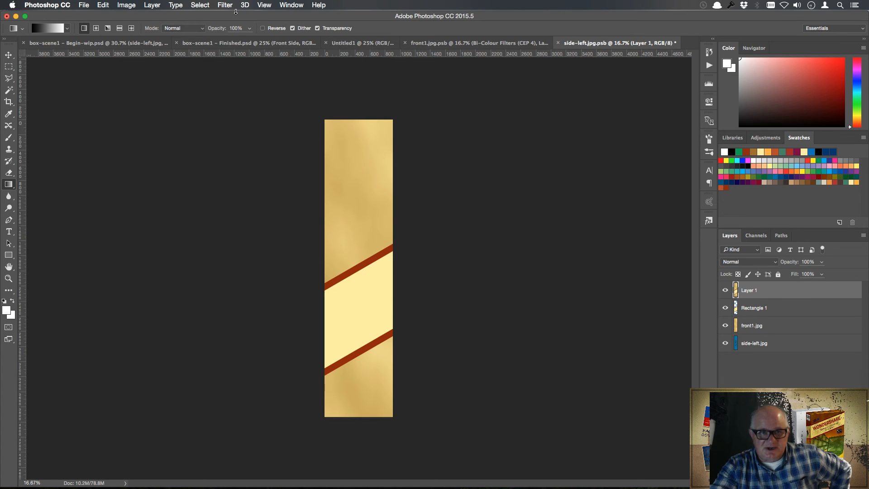
Step: Add a Gradient Map adjustment layer above Layer 1 using the Violet, Orange preset, with the violet stop at 11% and the orange stop moved slightly inward
click(229, 6)
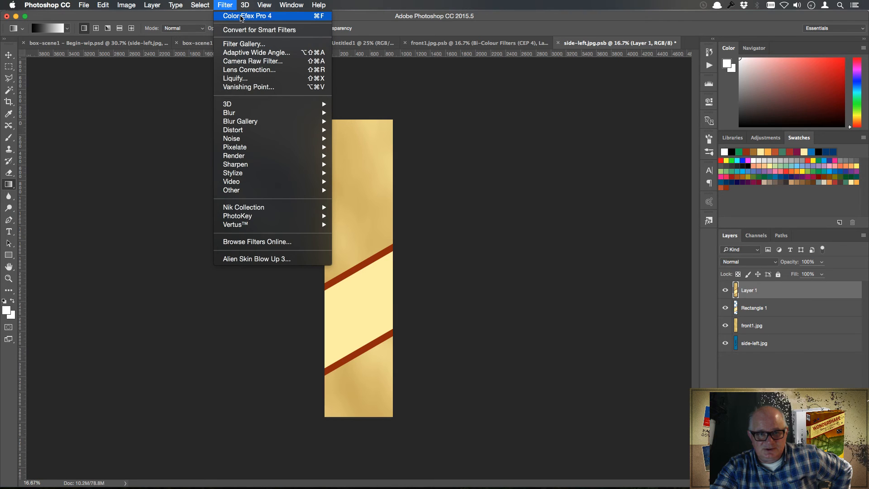
click(241, 17)
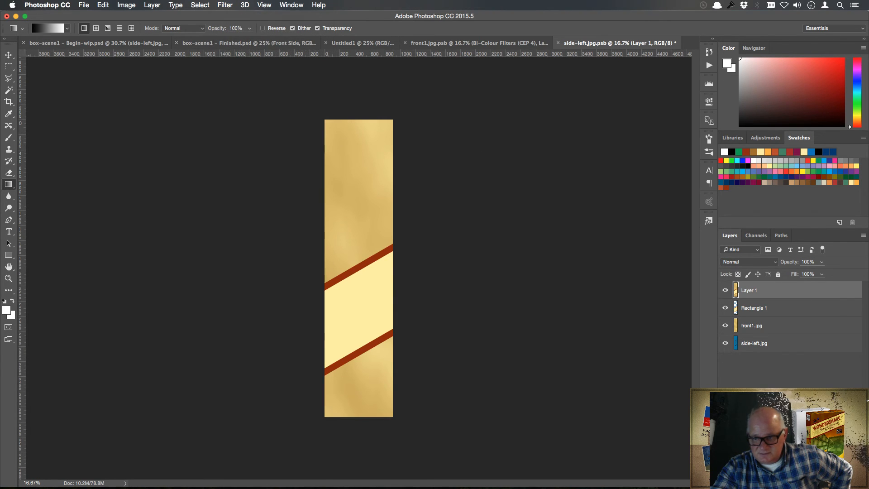
click(796, 482)
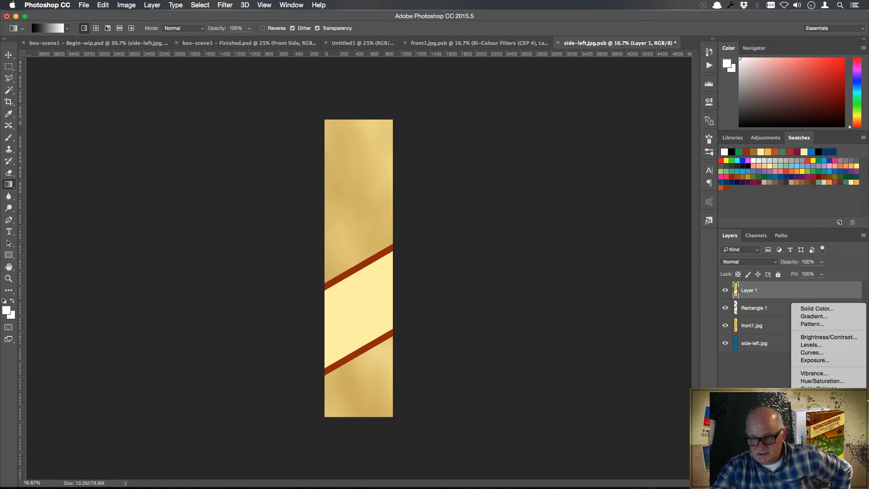
click(815, 455)
click(656, 132)
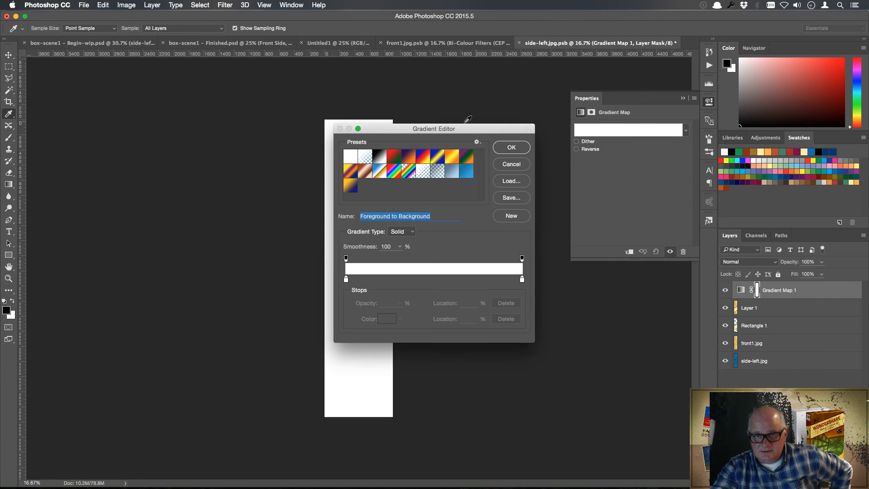
click(409, 157)
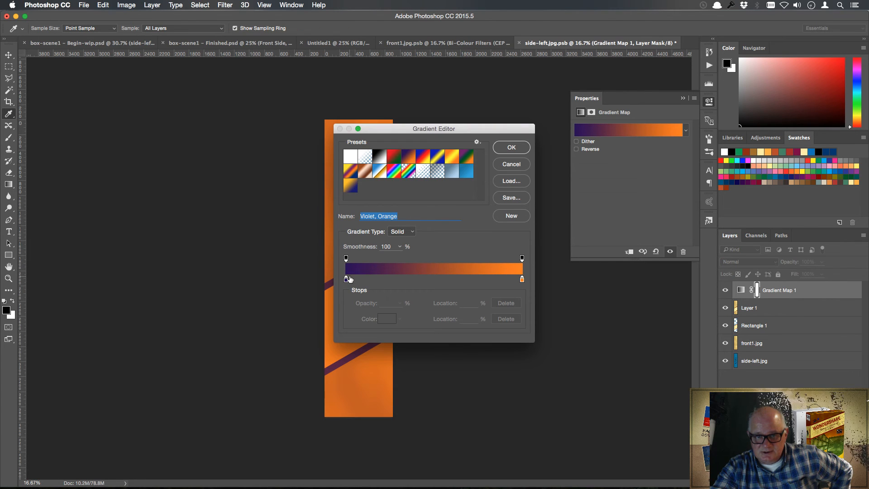
drag(350, 279, 364, 279)
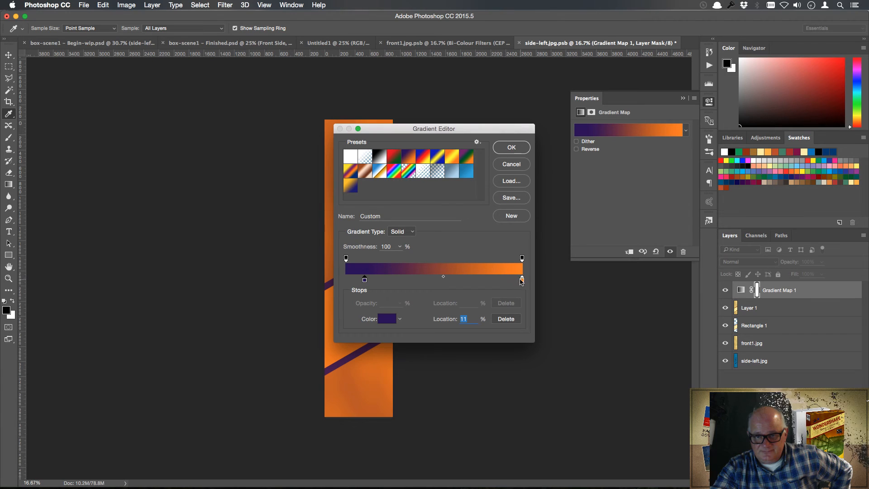
drag(521, 279, 507, 279)
click(509, 148)
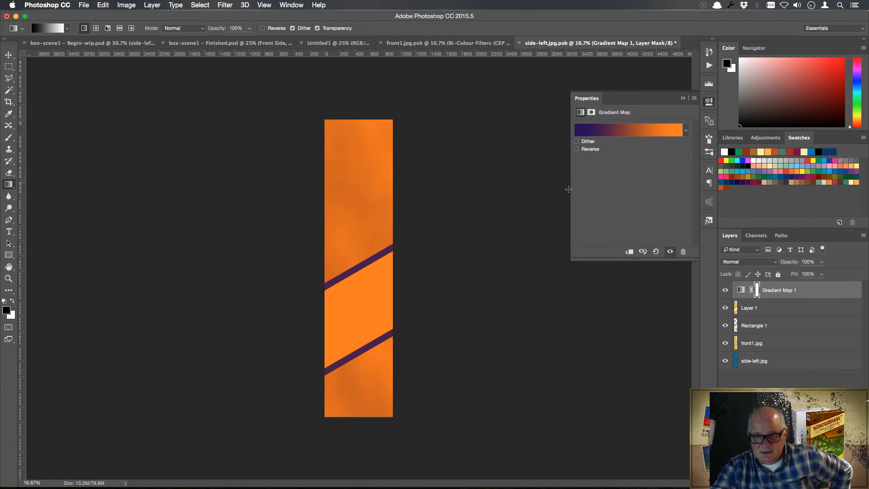
Step: Set the Gradient Map layer's blend mode to Soft Light and merge it down into Layer 1
click(683, 98)
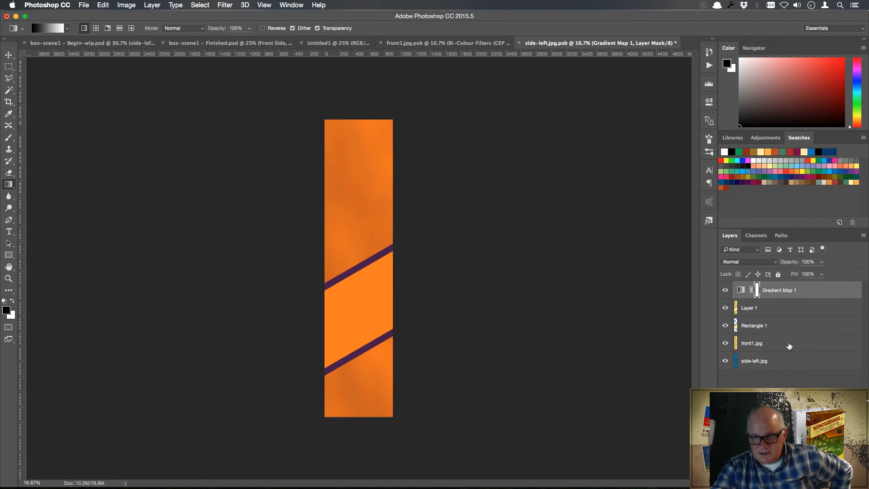
click(771, 262)
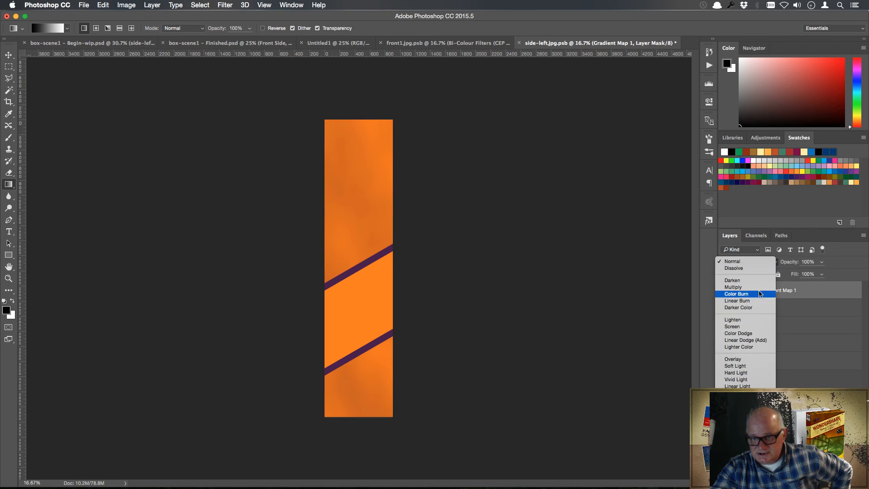
click(756, 366)
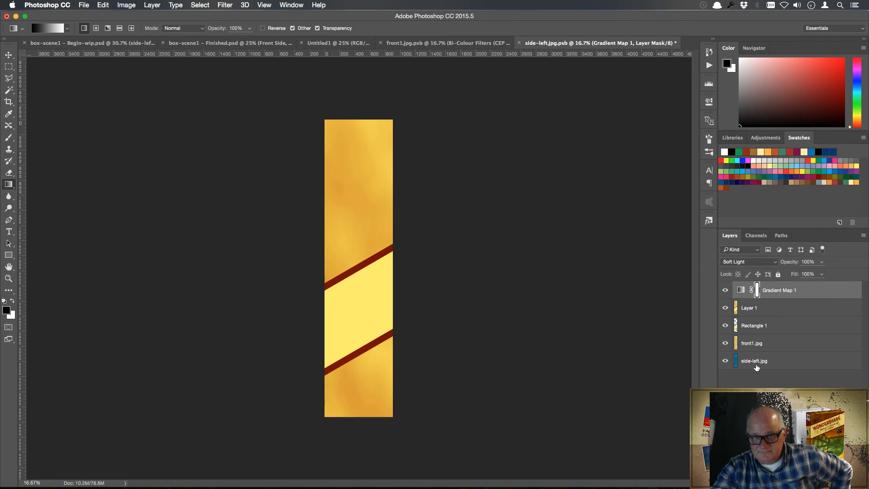
right_click(826, 294)
click(810, 360)
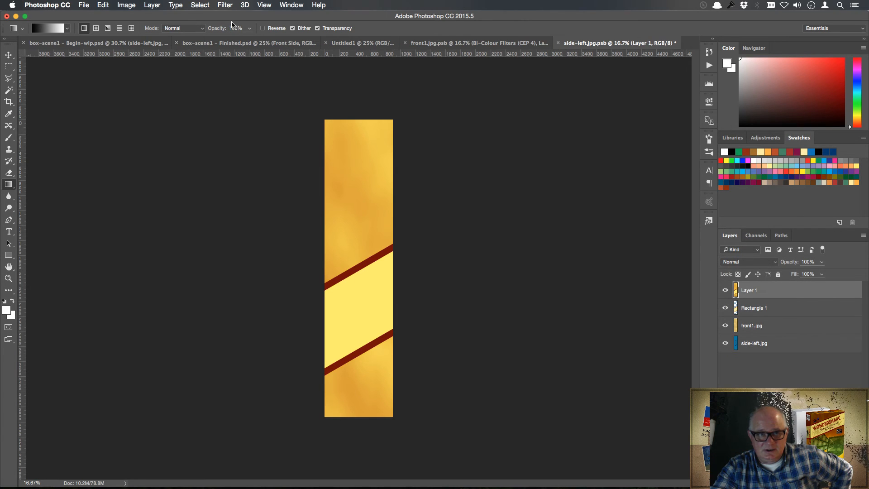
Step: Apply the Color Efex Pro 4 filter to Layer 1 of the side panel and save side-left.jpg.psb
click(226, 5)
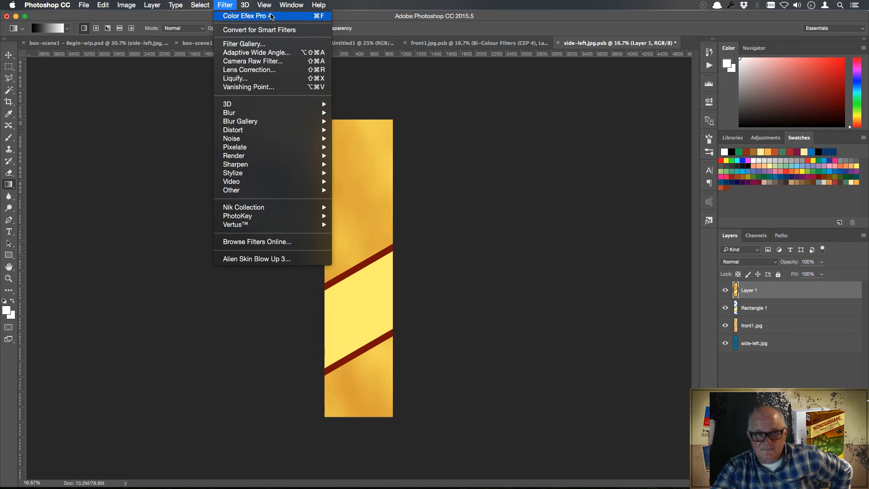
click(274, 18)
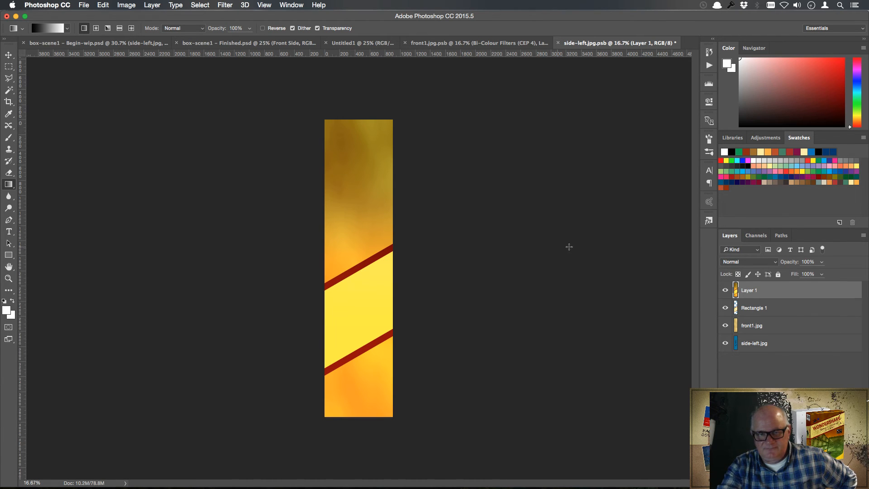
click(89, 5)
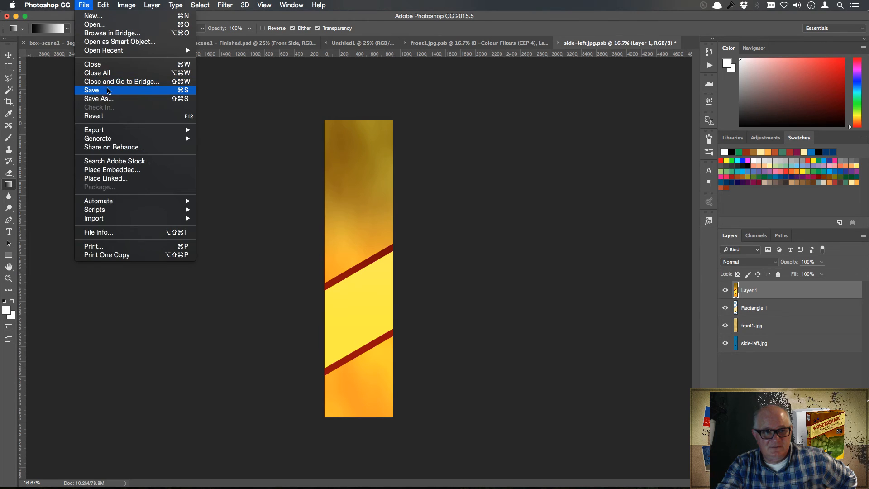
click(109, 91)
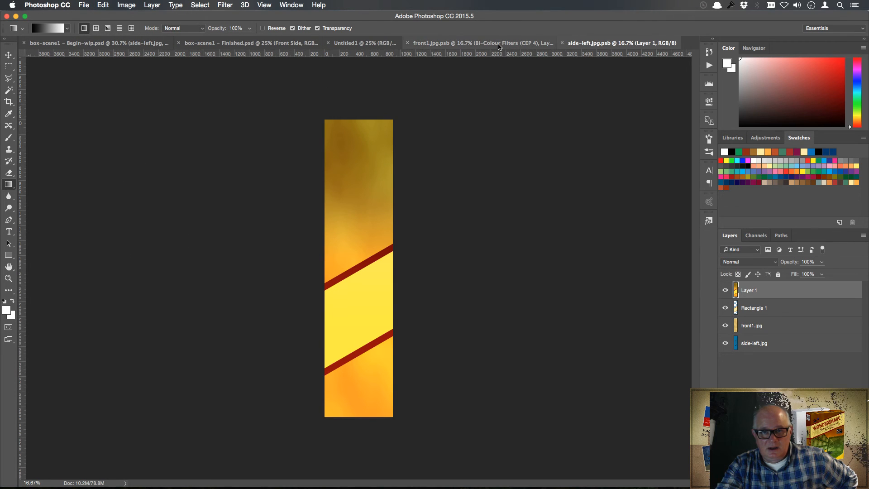
Step: Save the front cover document front1.jpg.psb and switch back to box-scene1 - Begin-wip.psd
click(499, 44)
click(89, 5)
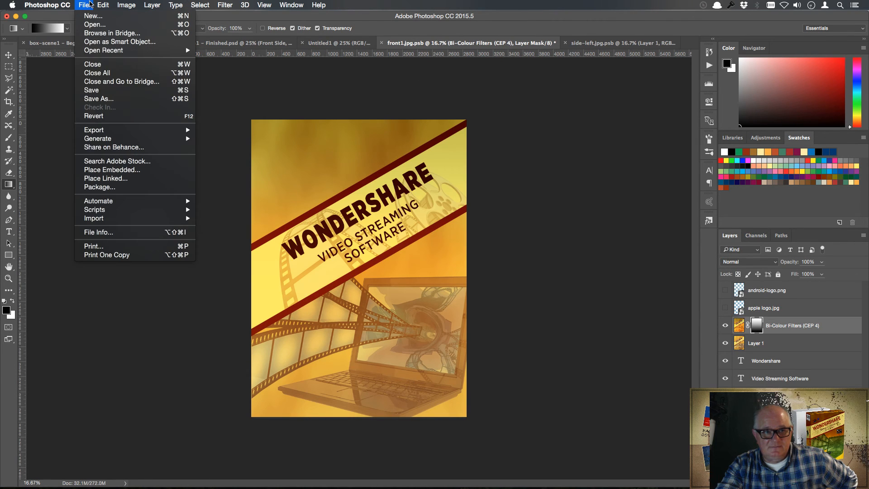
click(97, 93)
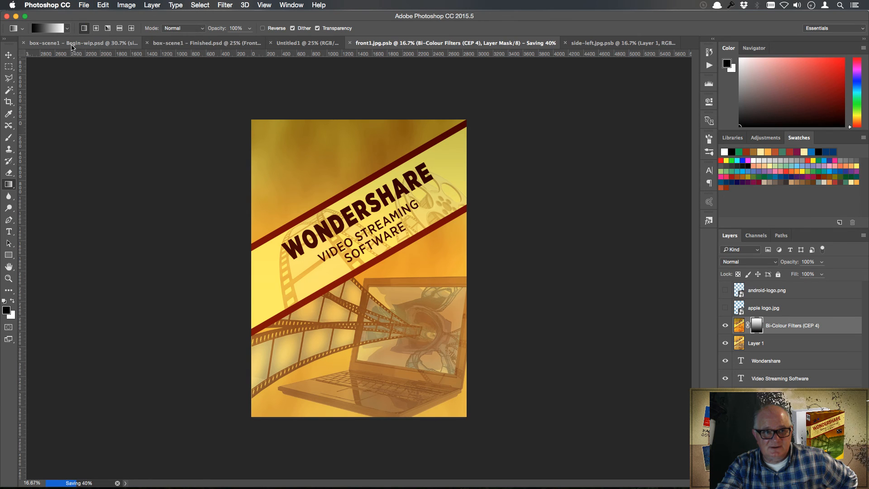
click(72, 44)
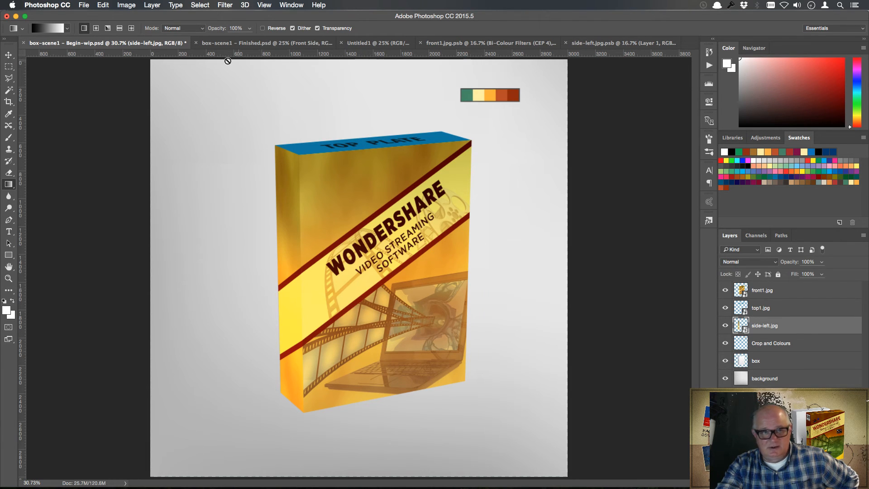
Step: Open the top1.jpg smart object and copy the front1.jpg texture layer from front1.jpg.psb into it, centred over the top plate
double_click(745, 312)
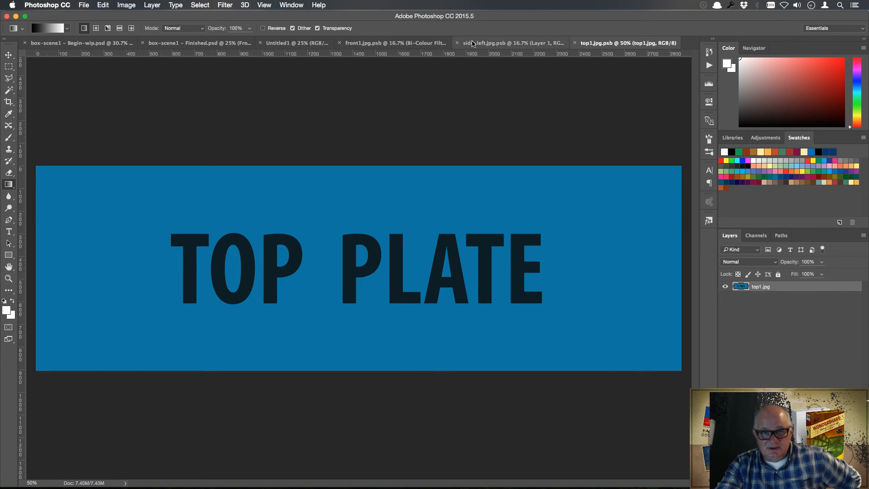
click(495, 46)
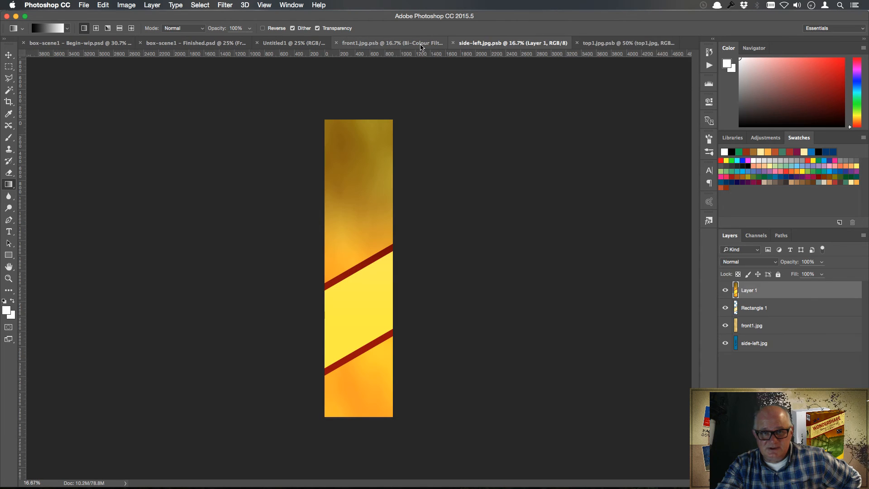
click(420, 45)
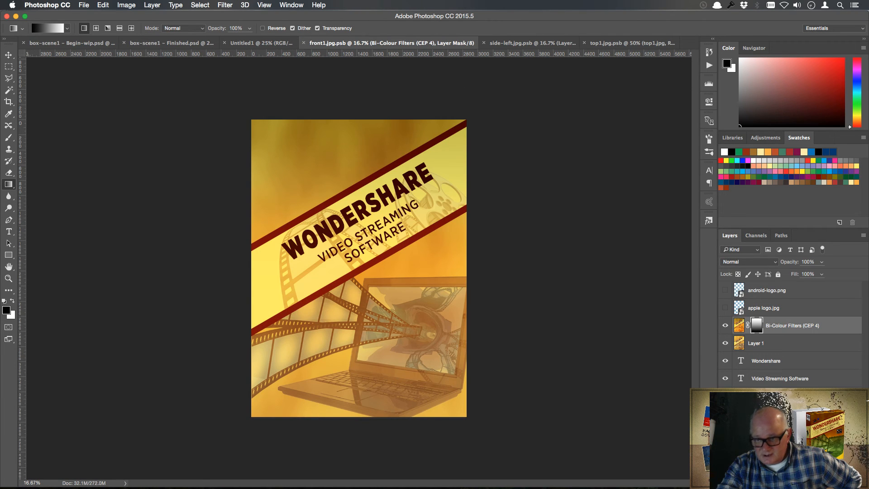
click(769, 396)
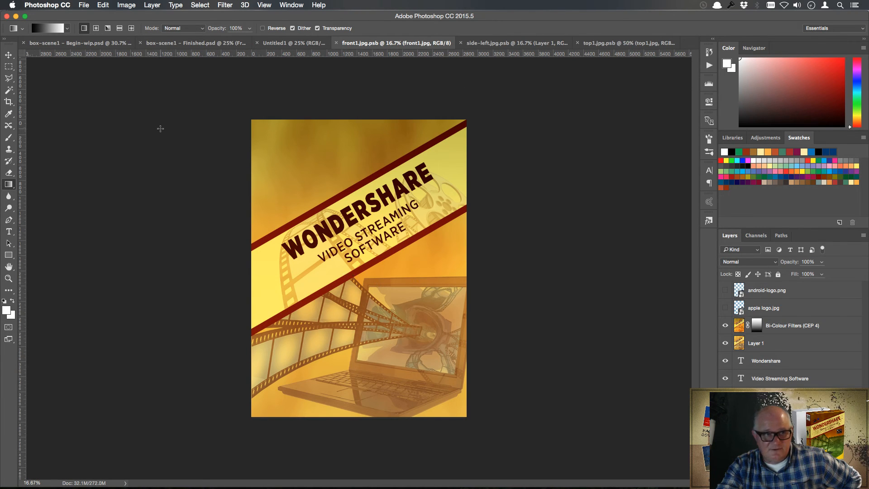
click(8, 56)
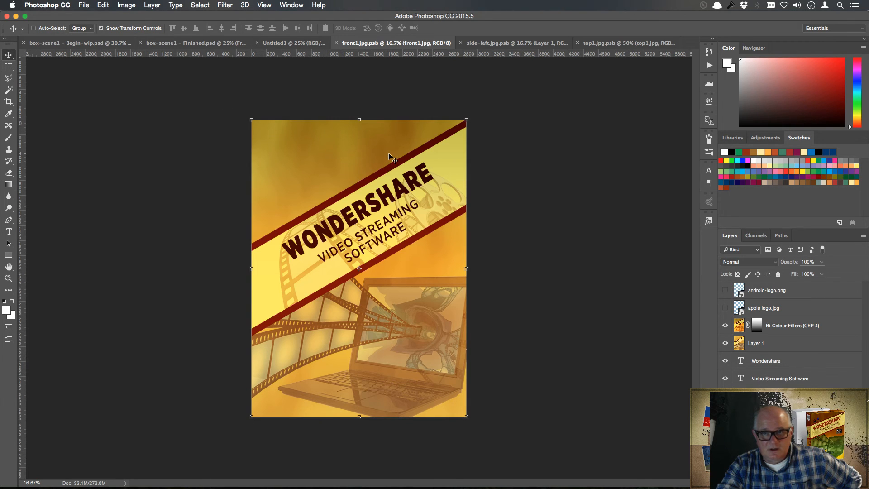
click(604, 43)
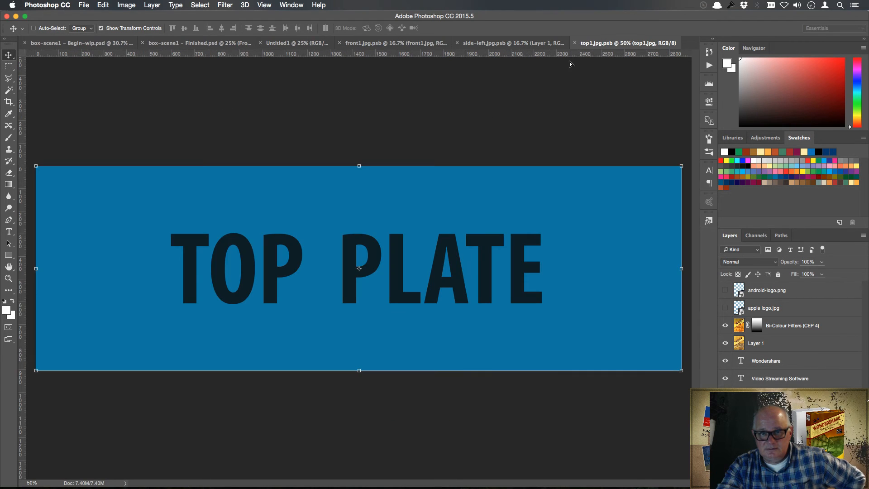
drag(422, 178, 417, 191)
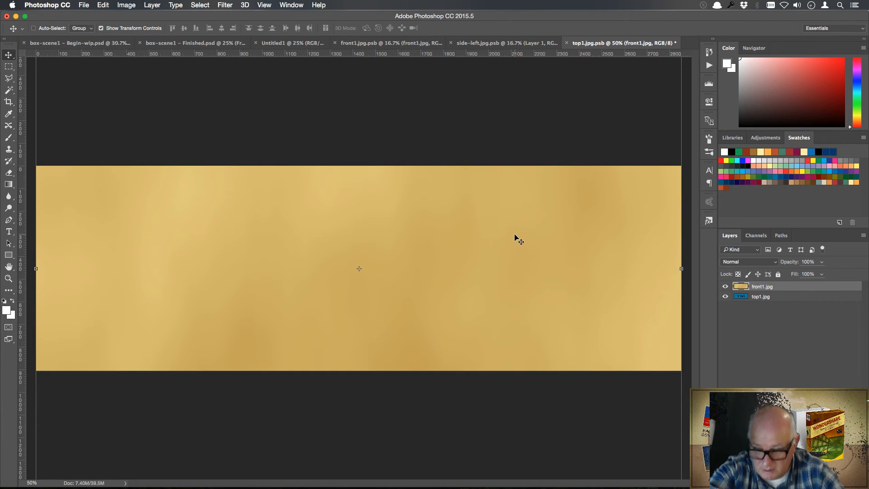
Step: Rotate the front1.jpg texture a quarter turn, scale it down to cover the top plate, and crop the overhang to the canvas
key(super+minus)
key(super+minus)
key(super+minus)
key(super)
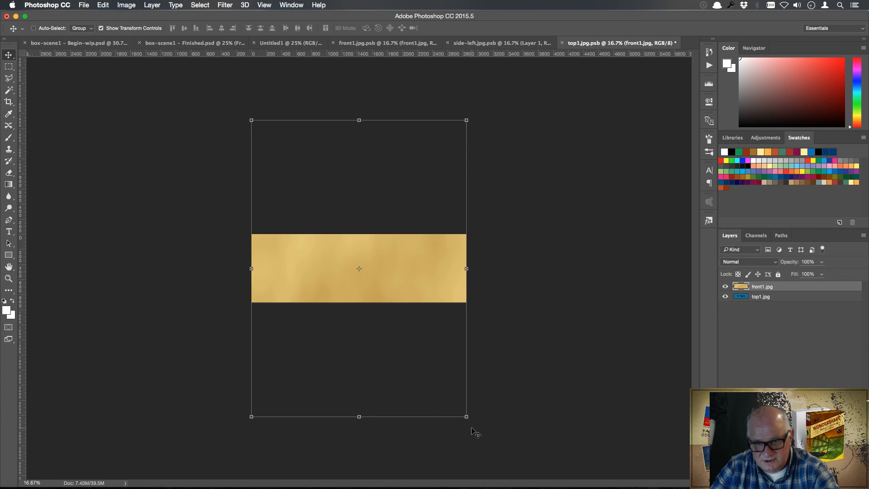
drag(471, 421, 479, 185)
key(Return)
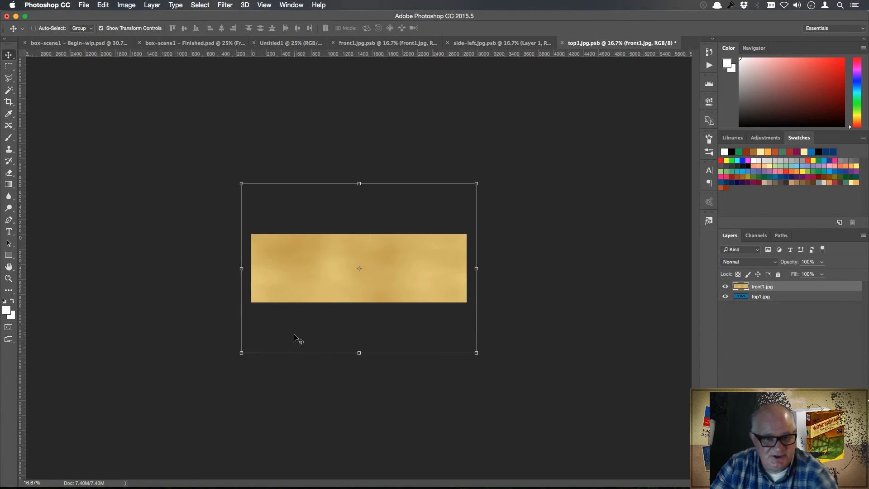
click(9, 102)
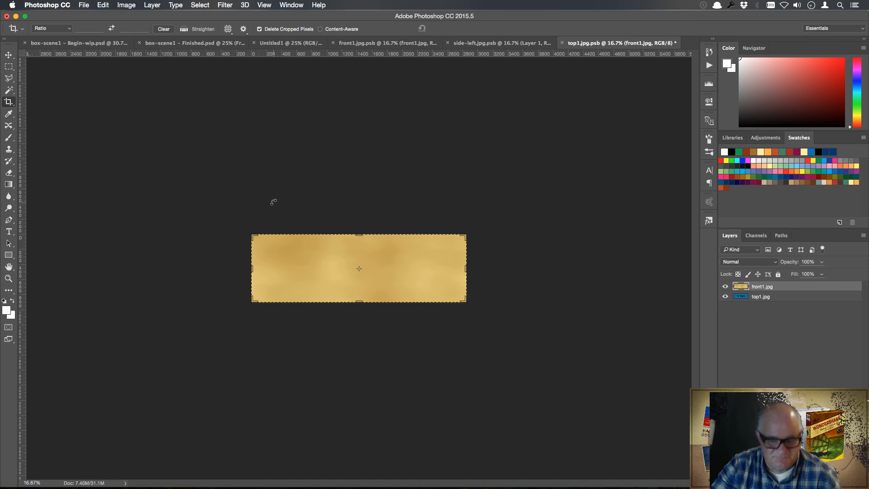
key(Return)
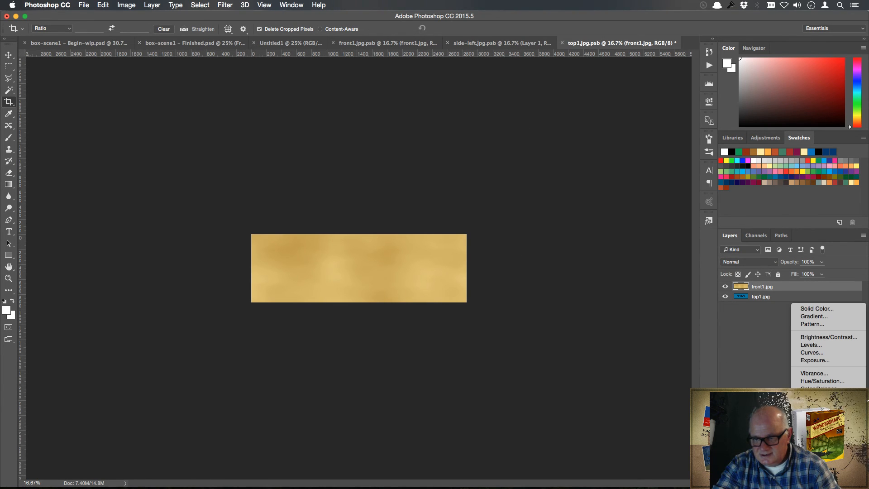
Step: Add a Gradient Map adjustment layer with the Violet, Orange preset above the front1.jpg texture in top1.jpg.psb
click(815, 455)
click(647, 134)
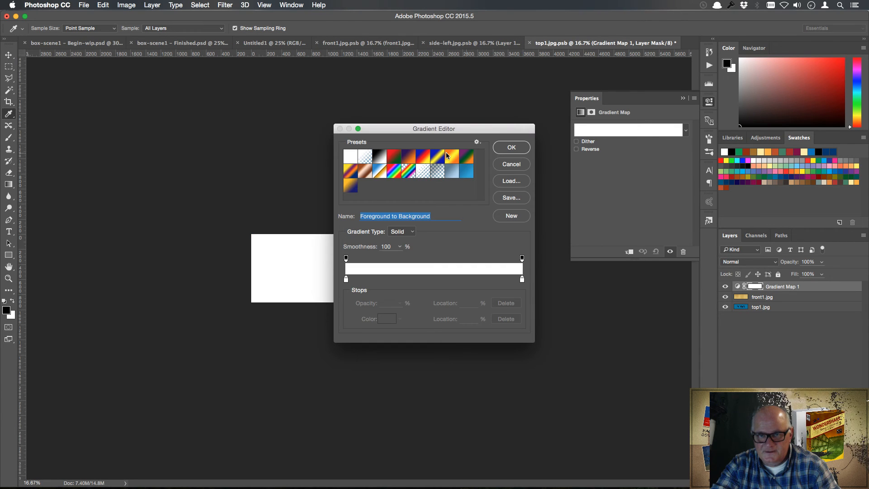
click(415, 157)
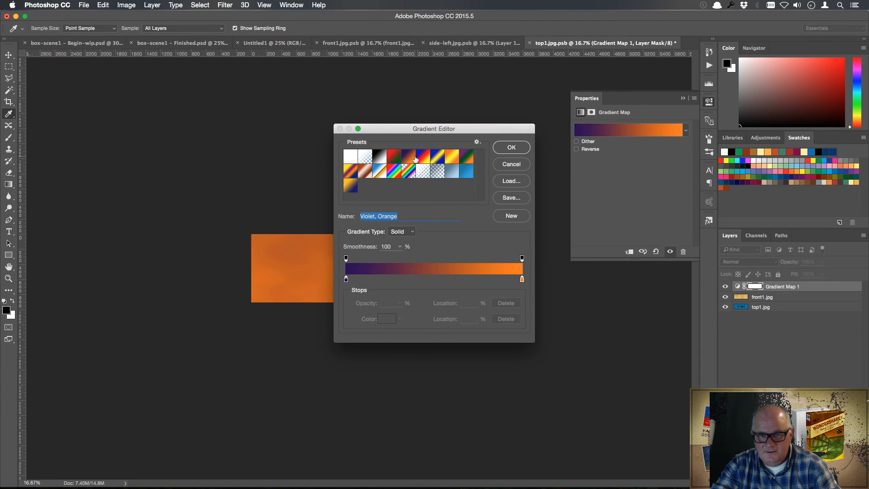
click(515, 150)
key(c)
click(683, 98)
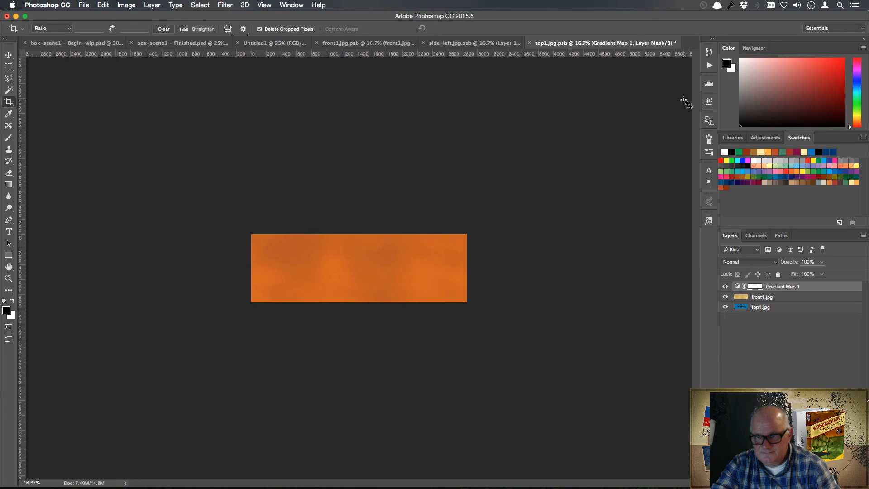
Step: Blend the Gradient Map 1 layer in Soft Light mode and merge it down into the front1.jpg texture layer
click(776, 265)
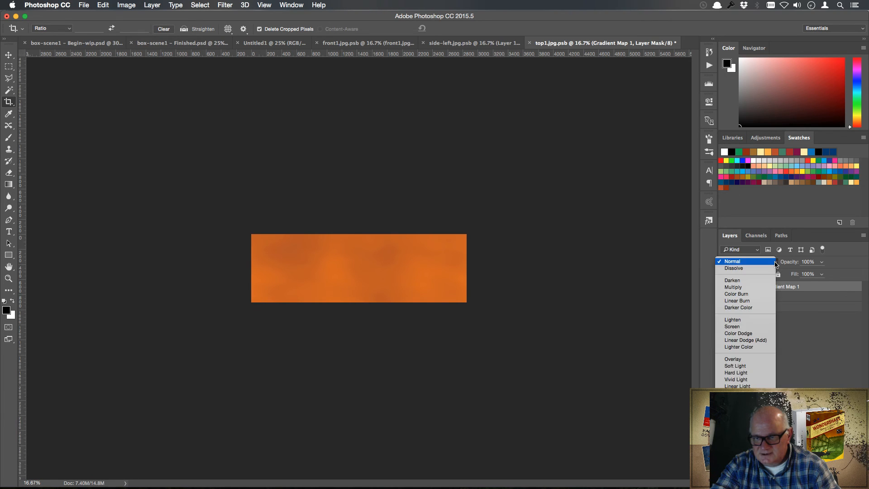
click(735, 348)
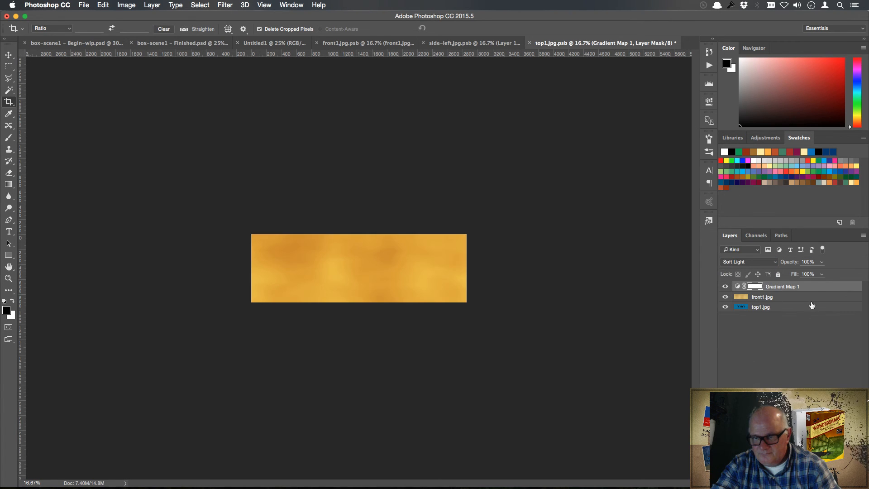
right_click(814, 289)
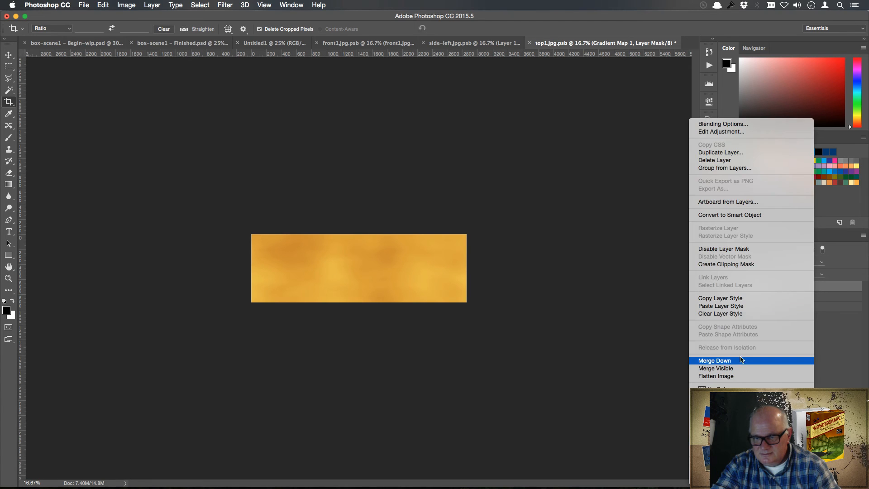
click(742, 361)
Step: Apply the Color Efex Pro 4 filter to the merged front1.jpg layer and delete the original top1.jpg layer
click(226, 6)
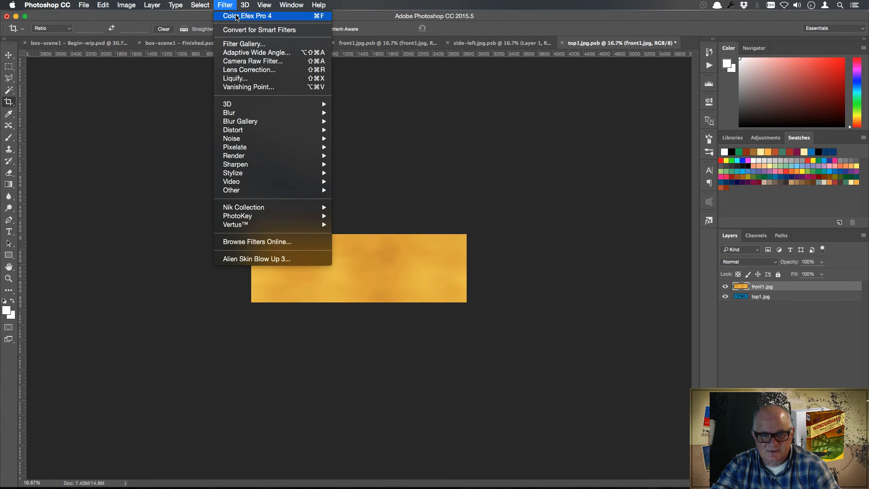
click(236, 18)
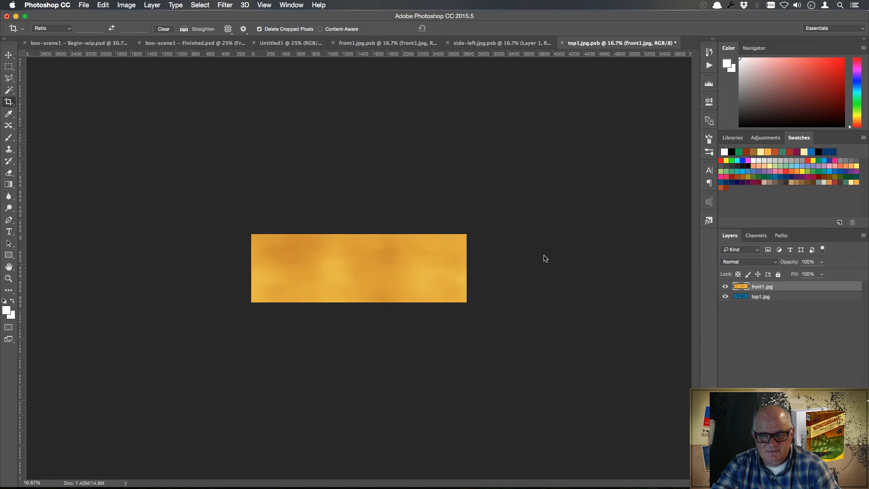
click(816, 300)
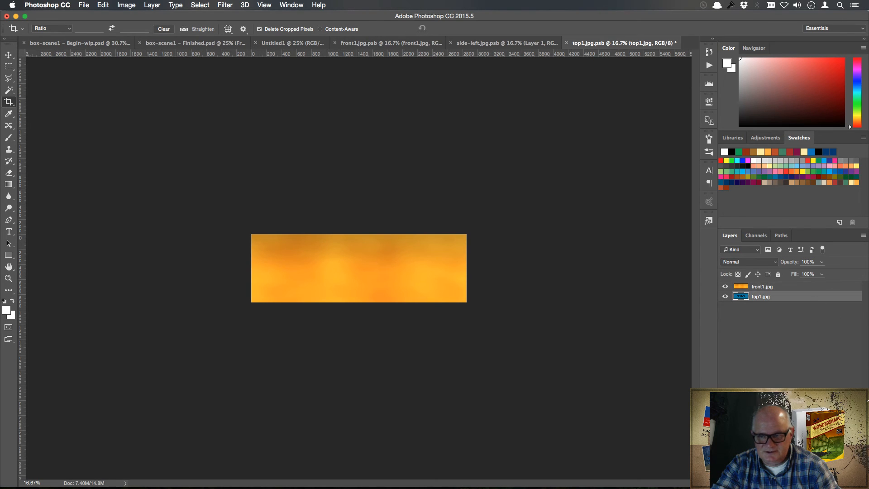
key(Delete)
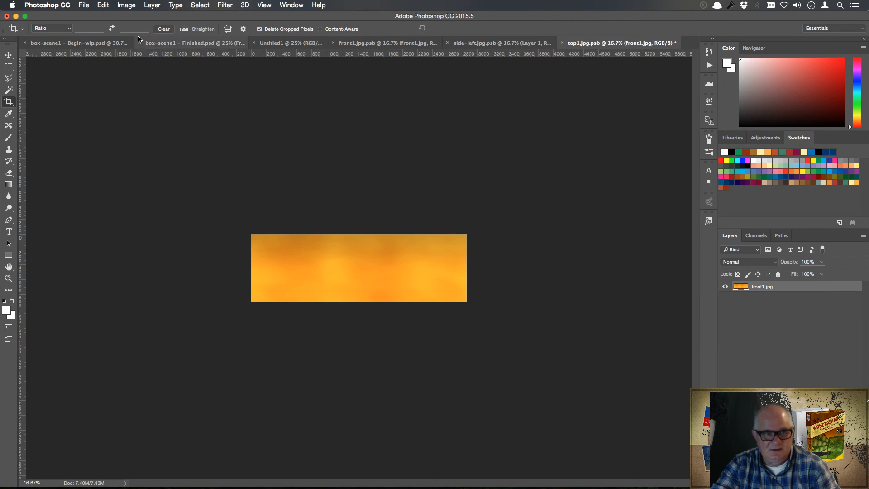
Step: Save top1.jpg.psb and return to box-scene1 - Begin-wip.psd to check the updated box
click(84, 5)
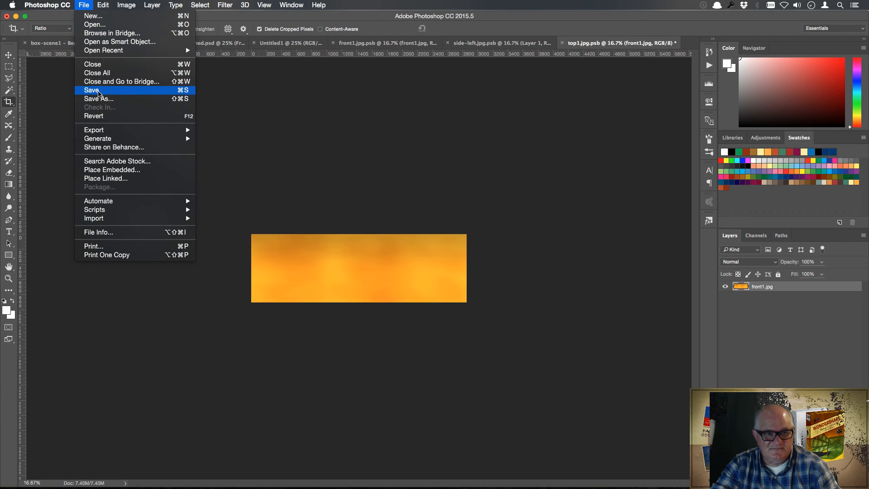
click(99, 90)
click(84, 43)
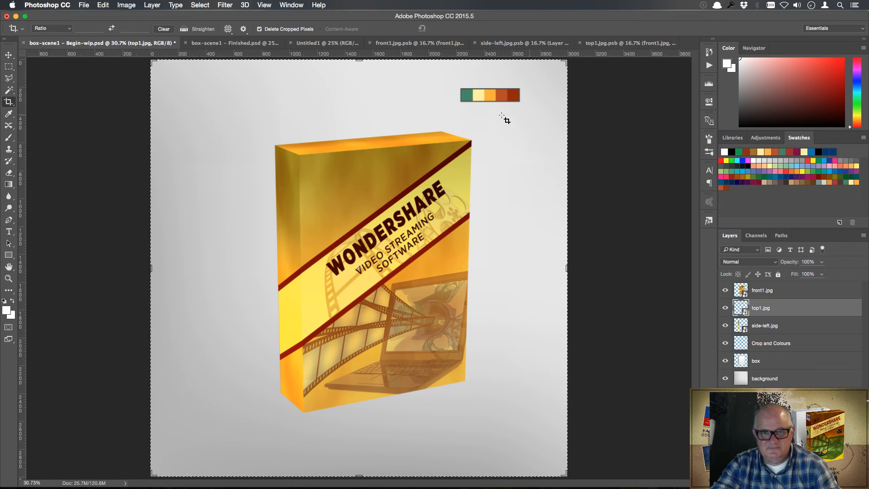
Step: Consult box-scene1 - Finished.psd, and make the android-logo.png and apple logo.jpg layers visible in front1.jpg.psb
click(254, 43)
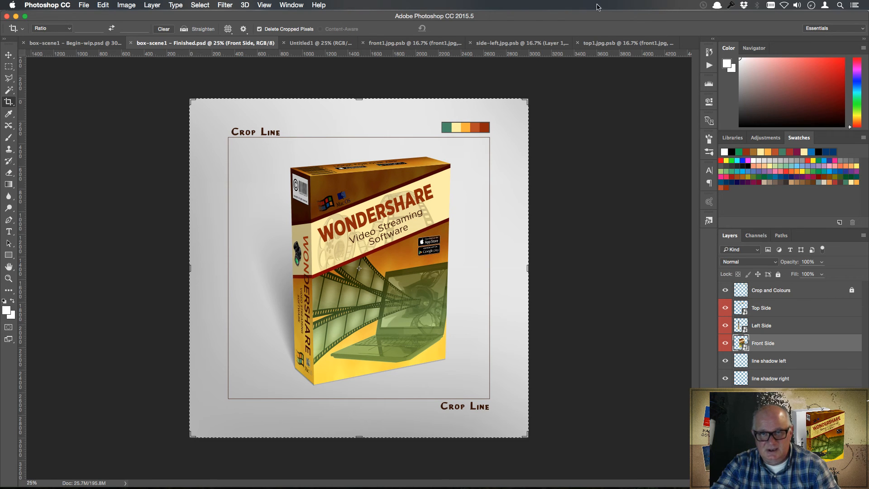
click(414, 43)
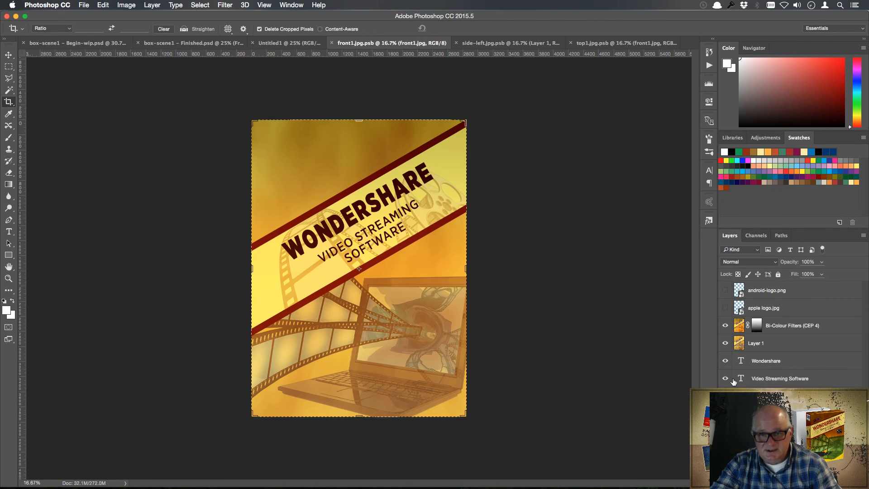
drag(726, 291, 725, 312)
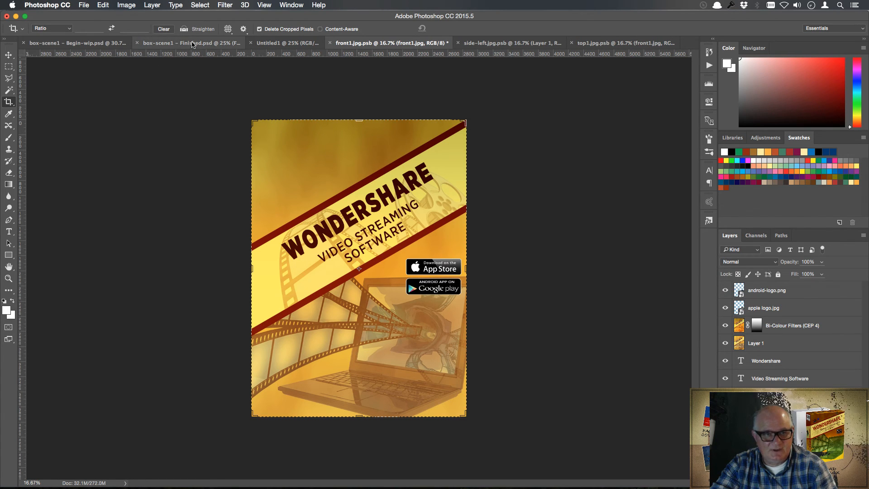
Step: In the Untitled1 document, hide the android and apple logo layers and show the Linux, Mac and Windows logo layers
click(223, 43)
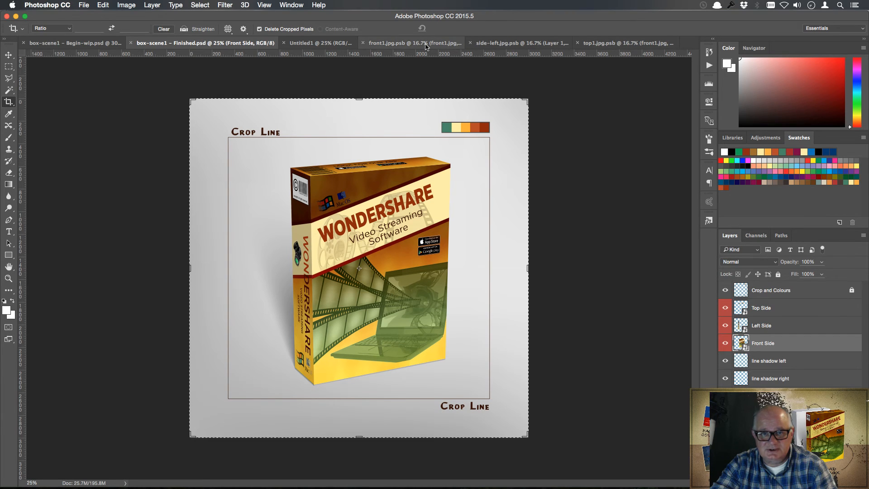
click(355, 47)
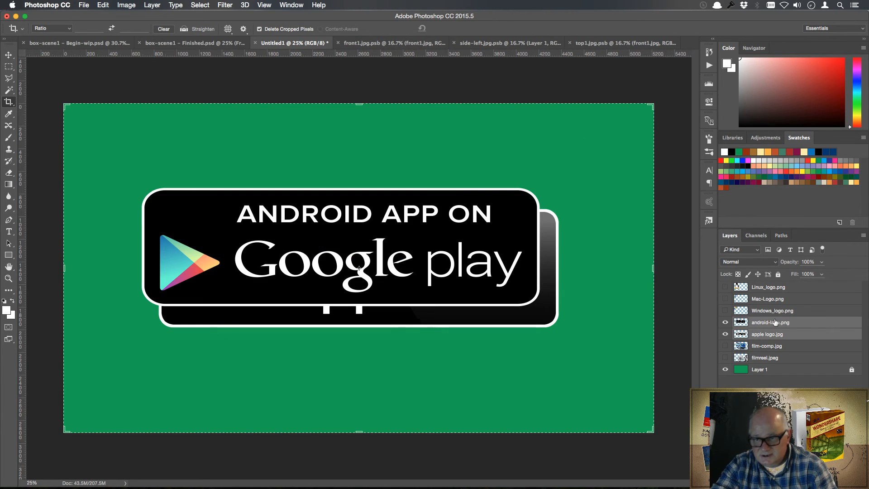
drag(725, 324, 726, 287)
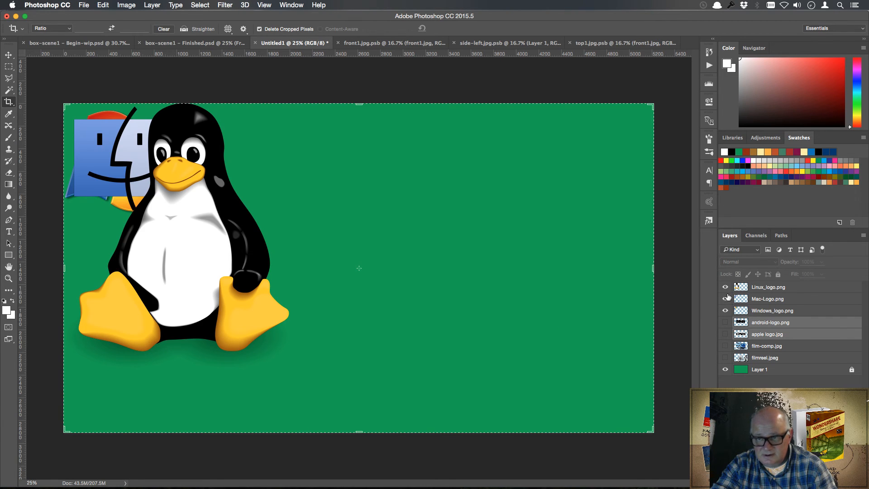
Step: Move the Windows logo to the right part of the green canvas and the Mac logo to its centre
click(9, 55)
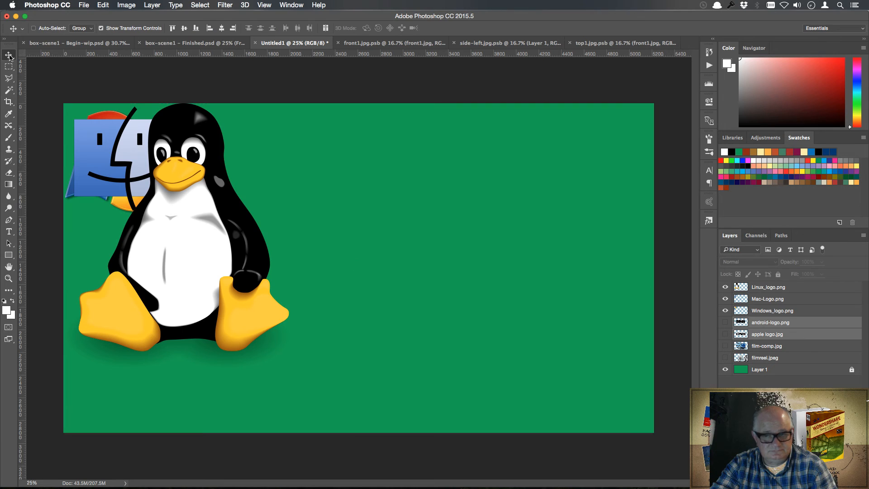
click(785, 312)
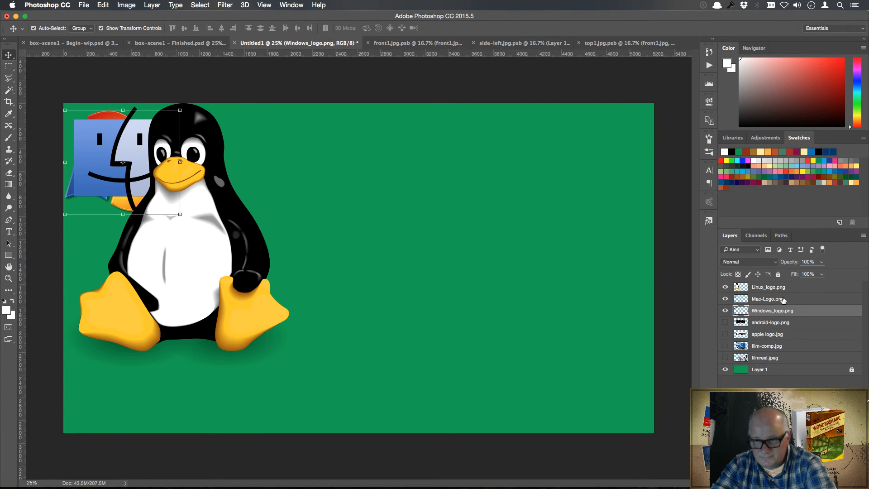
key(super)
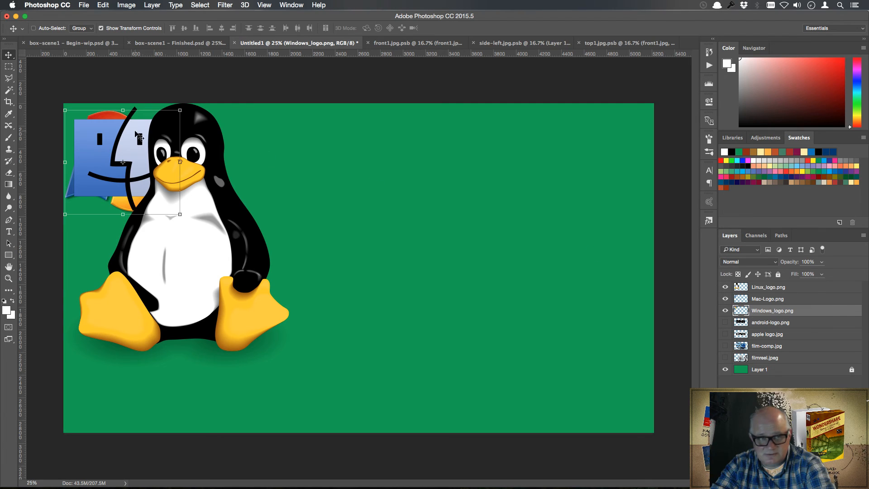
drag(128, 139, 495, 187)
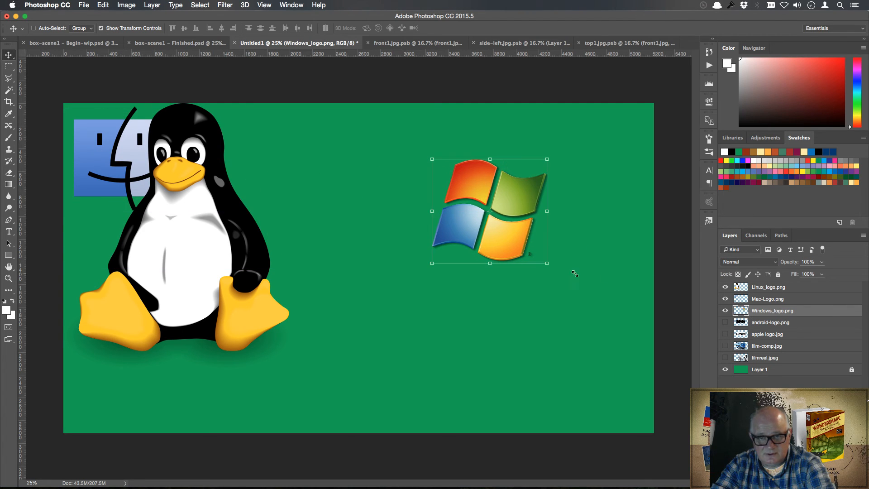
click(768, 299)
drag(96, 148, 325, 213)
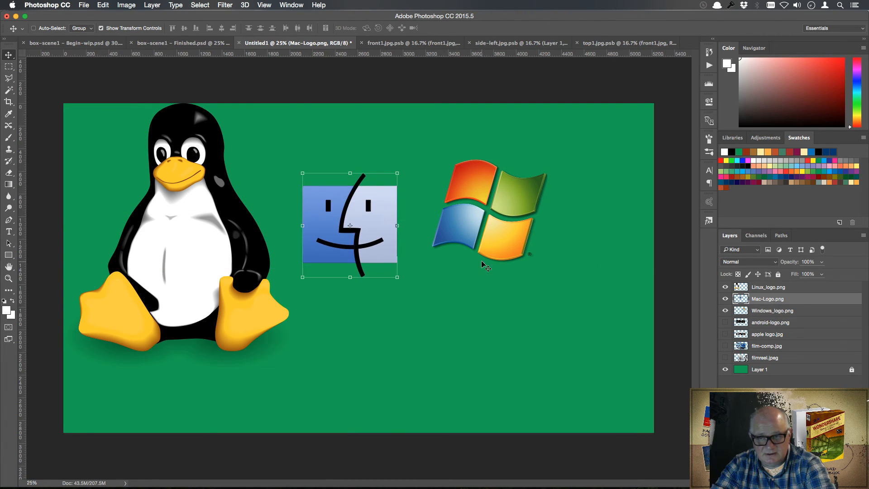
Step: Scale the Linux penguin logo down to roughly the other logos' height and place it just left of the Mac logo
click(765, 290)
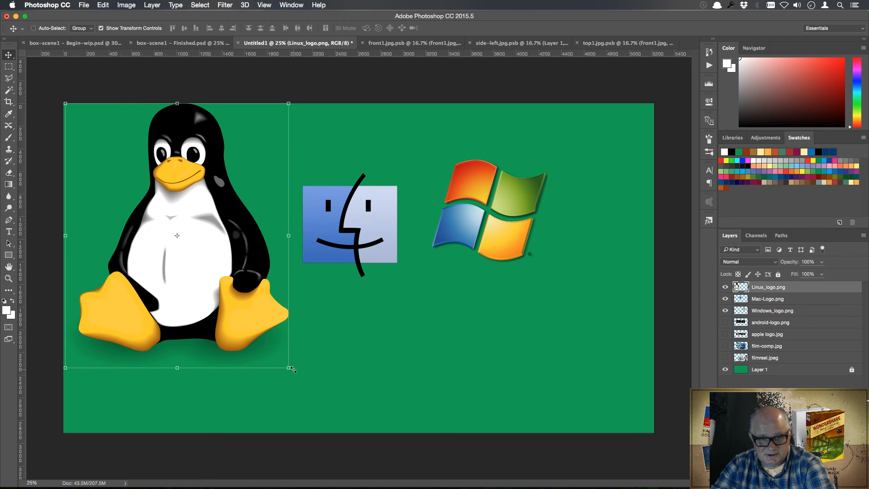
key(ctrl+t)
drag(289, 369, 190, 250)
drag(183, 190, 262, 216)
drag(271, 129, 251, 154)
drag(216, 212, 246, 211)
key(Return)
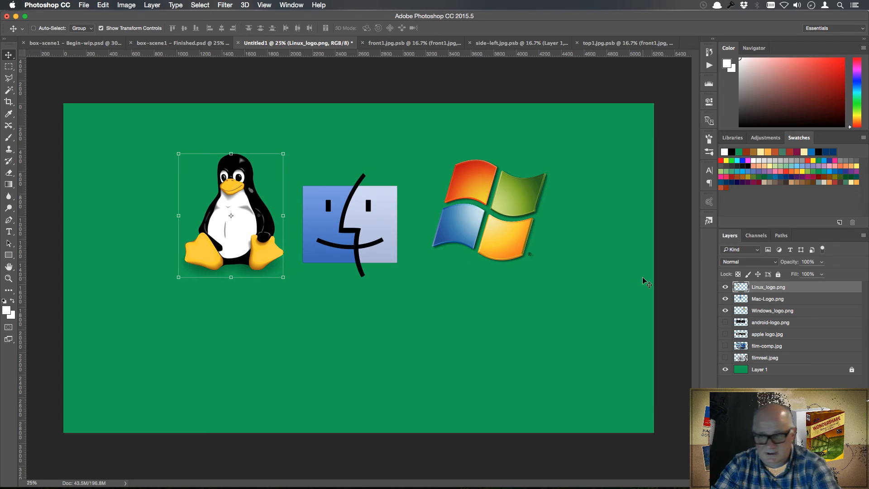
Step: Copy the Linux, Mac and Windows logo layers together from Untitled1 into the front1.jpg.psb cover document
super+click(784, 312)
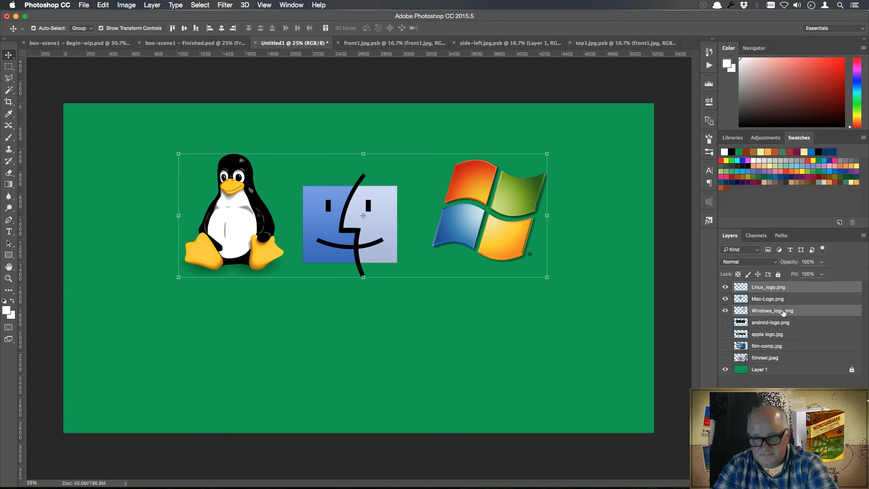
super+click(781, 302)
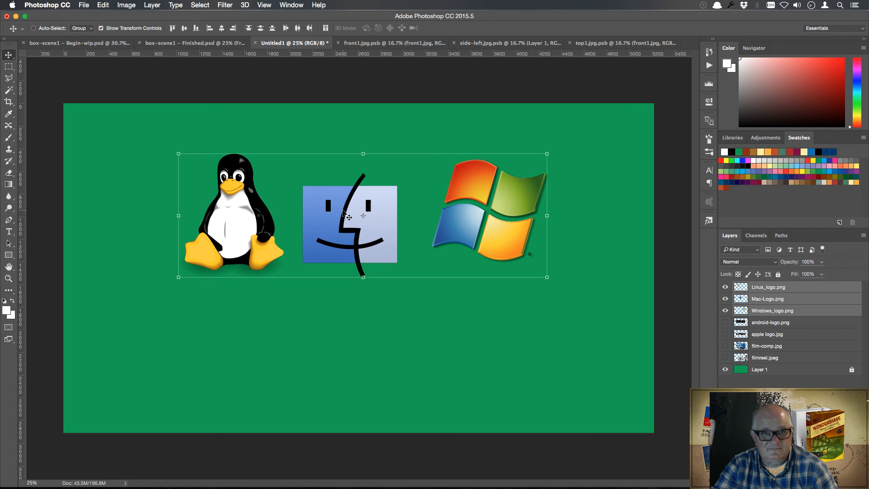
drag(343, 210, 366, 43)
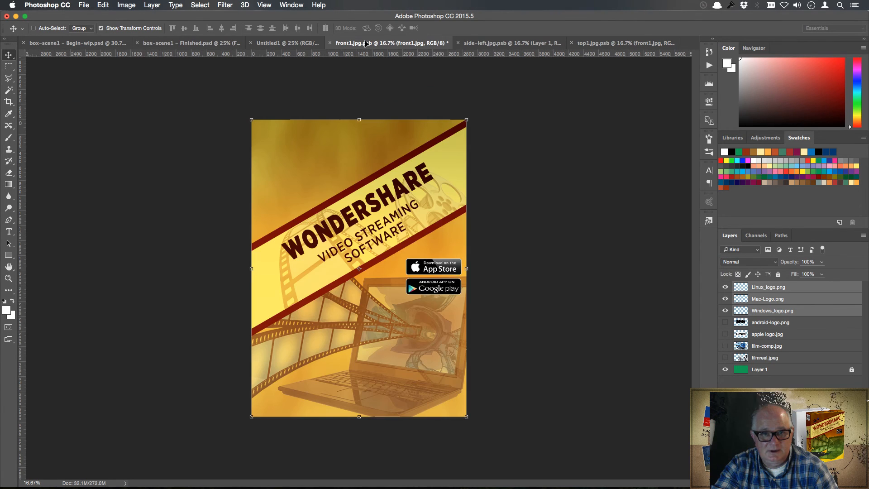
drag(330, 183, 335, 213)
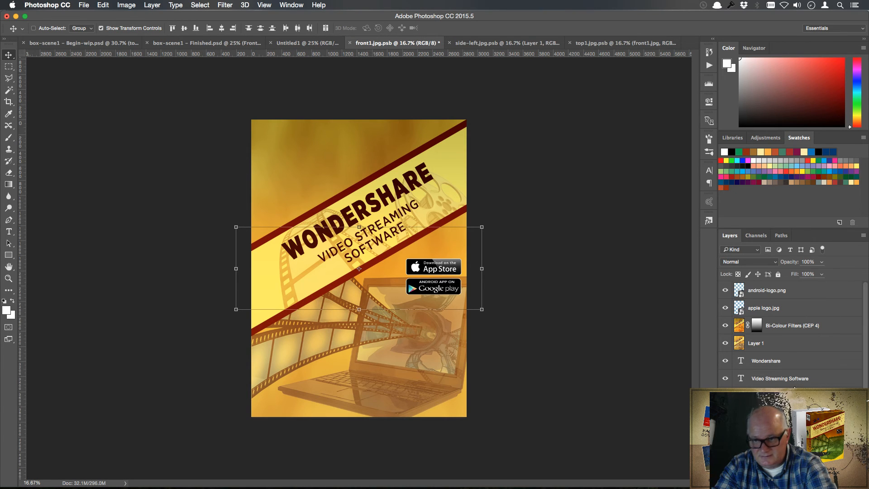
Step: Bring the three logo layers above android-logo.png and scale them to about 34% in the cover's upper-left area
drag(807, 396, 810, 284)
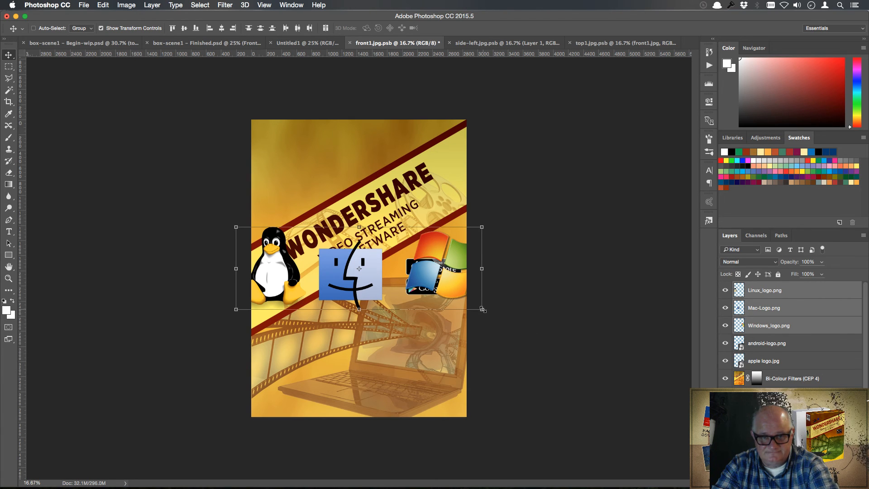
drag(482, 309, 333, 174)
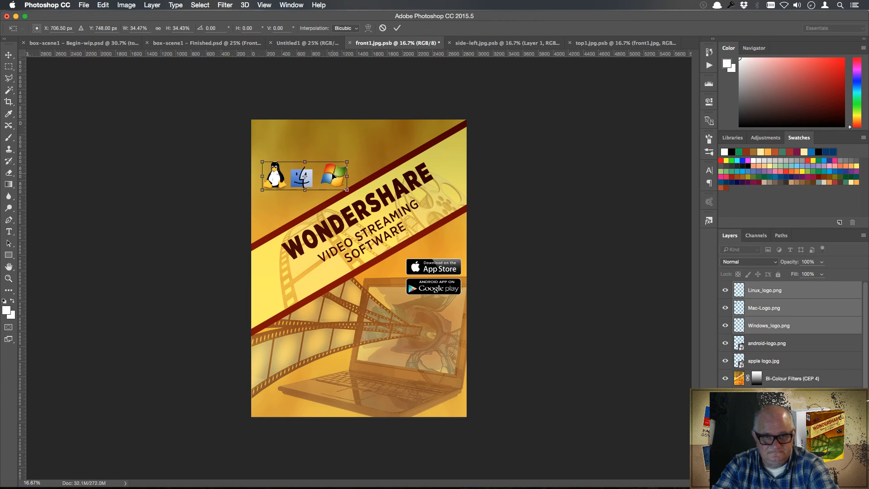
click(396, 28)
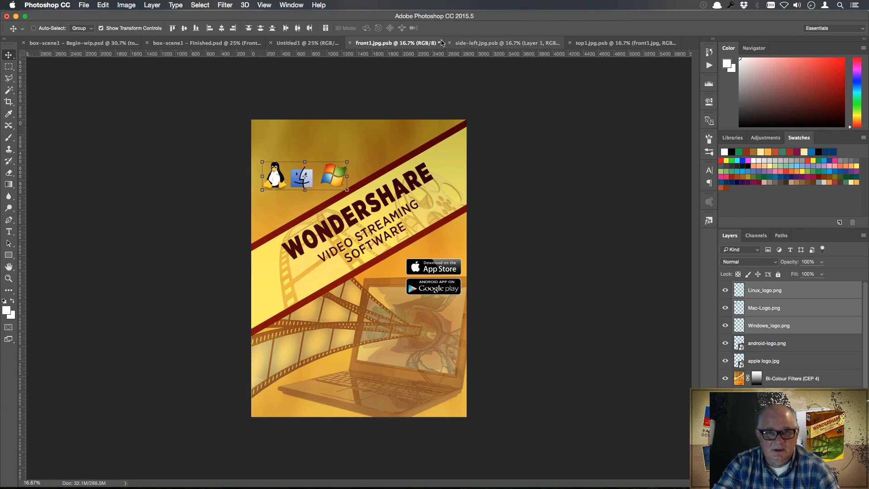
Step: Check the finished box for reference, and rotate the three logos -30° to sit along the upper edge of the diagonal title banner
click(176, 45)
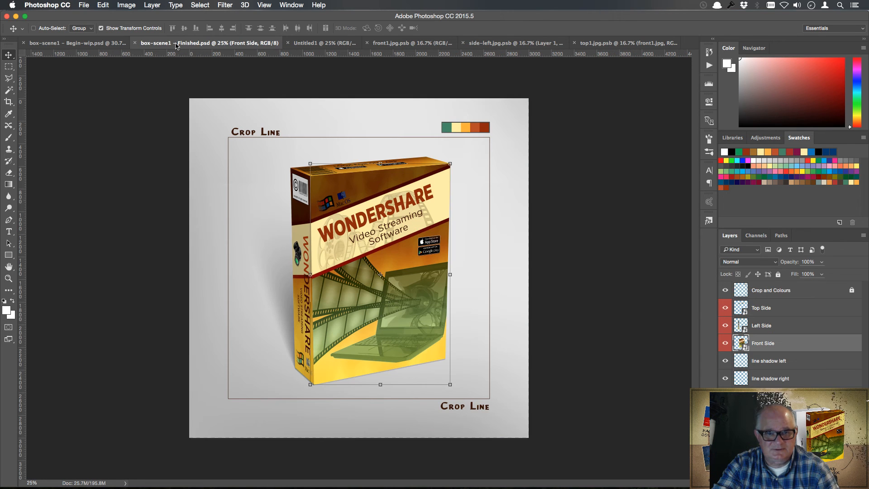
click(408, 44)
drag(357, 199, 326, 184)
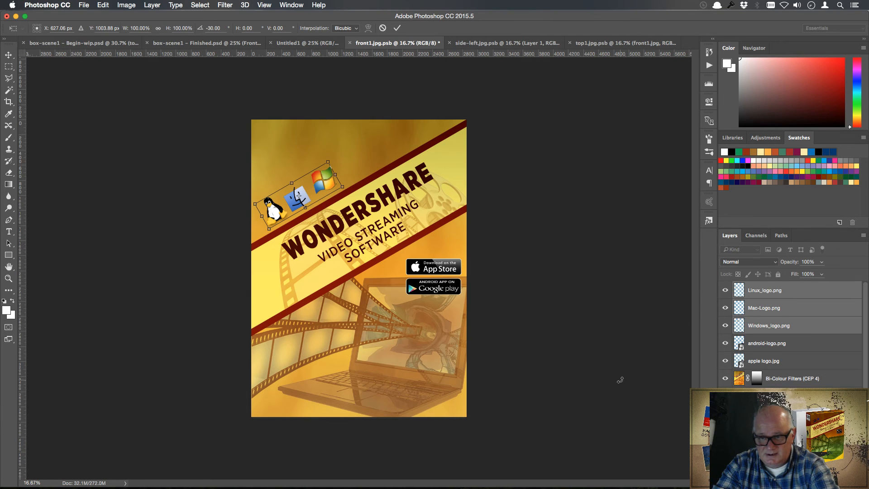
key(Return)
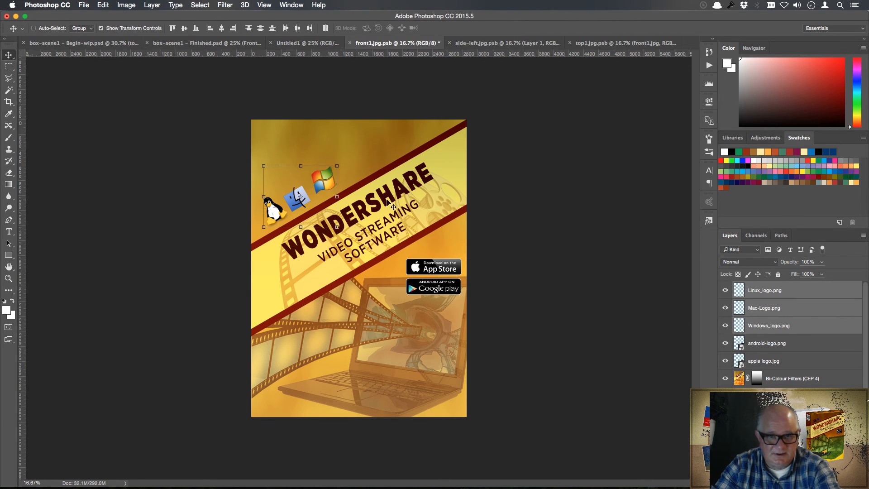
Step: Move the Linux penguin logo to the upper end of the row beside the Windows logo, and nudge the Mac logo slightly upward
click(775, 292)
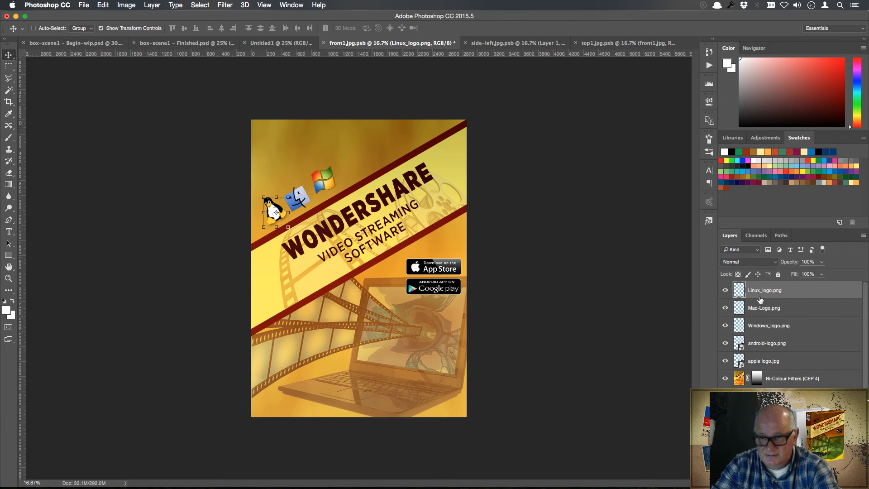
drag(278, 208, 355, 182)
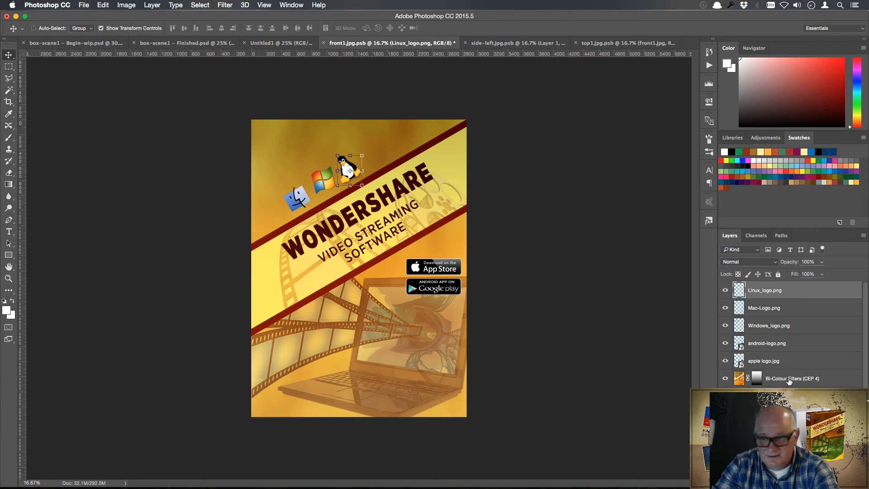
click(776, 309)
drag(308, 206, 308, 201)
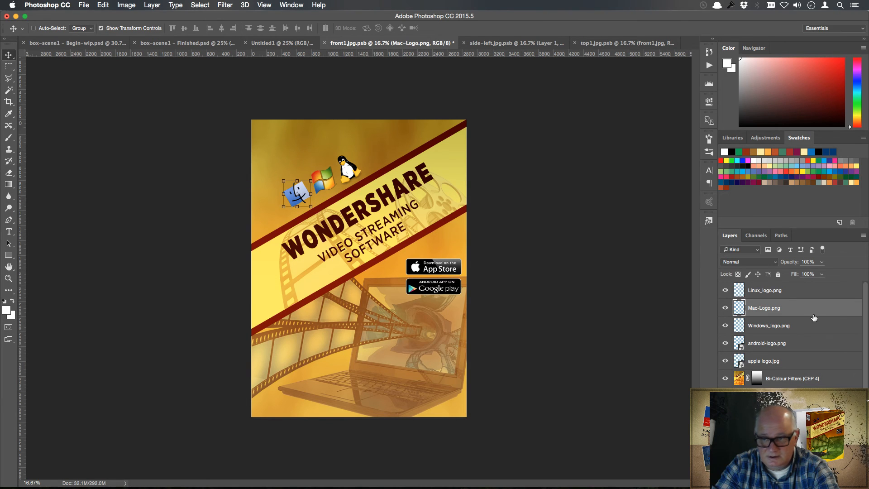
Step: Scale the three logos together to about 82%, rotate them about -4.5°, and place them close to the banner's upper-left edge
click(782, 290)
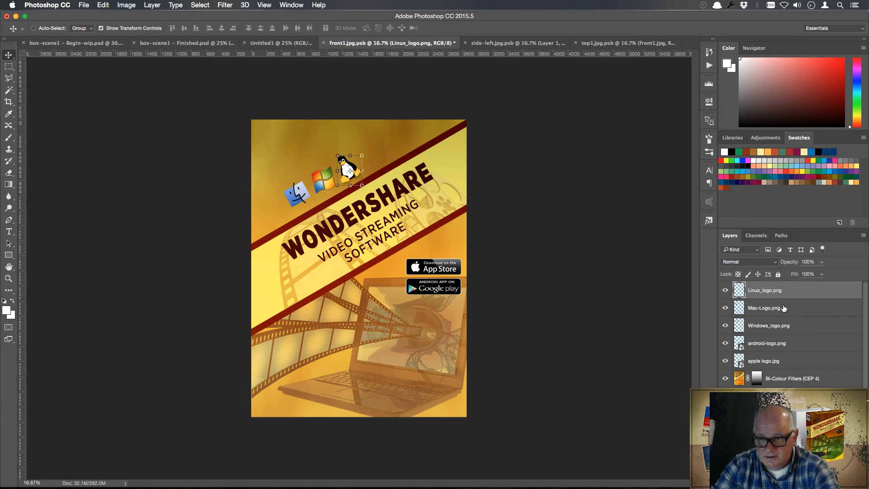
super+click(788, 329)
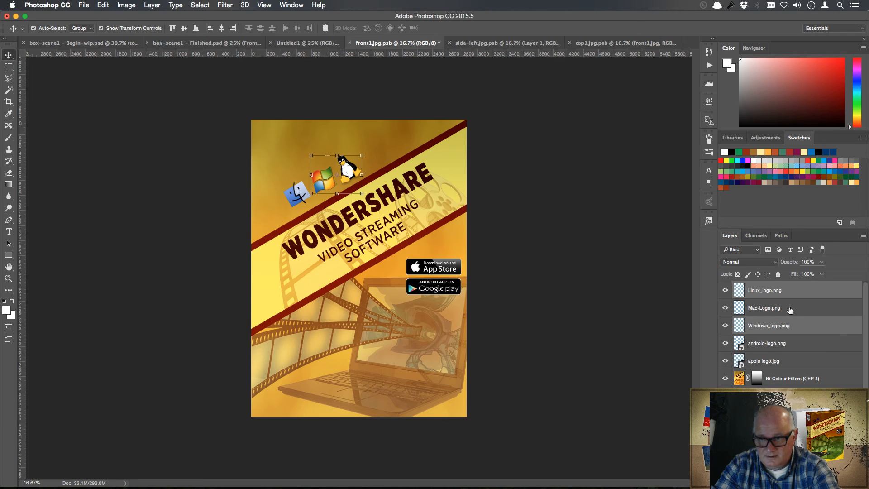
super+click(790, 310)
mouse_move(337, 173)
mouse_down()
mouse_move(310, 186)
mouse_move(334, 171)
mouse_move(321, 179)
mouse_up()
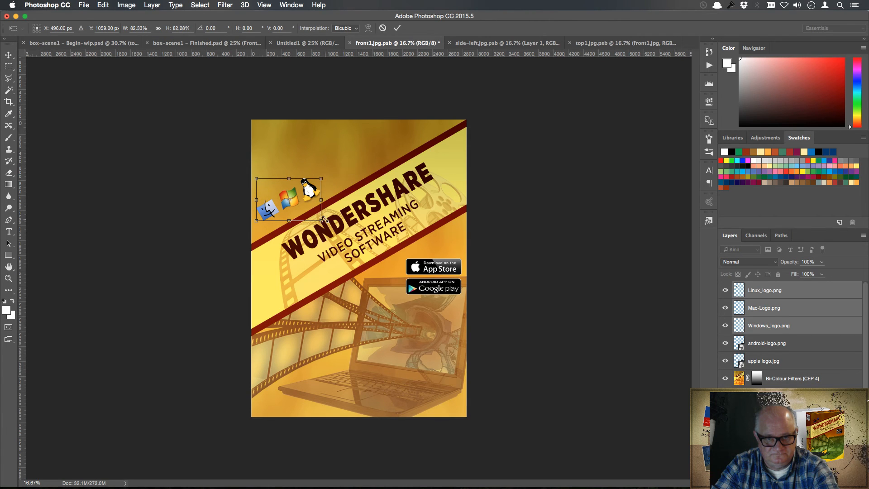
drag(325, 228, 326, 224)
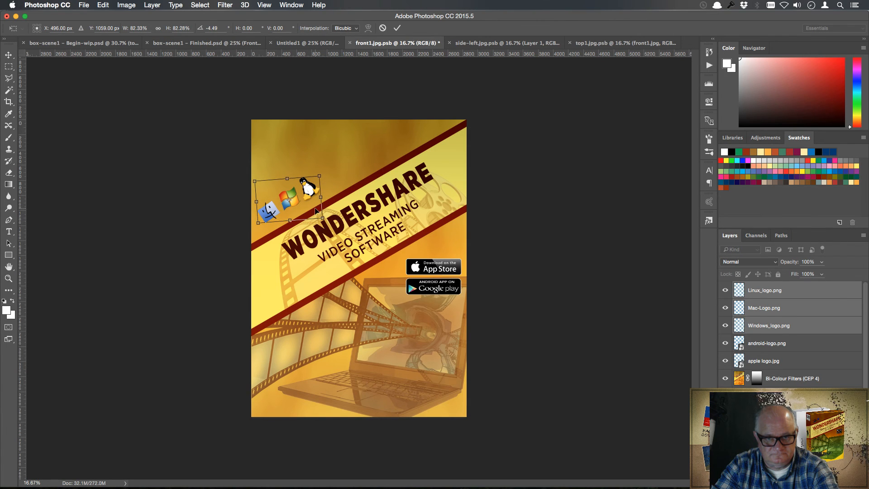
drag(308, 189, 310, 196)
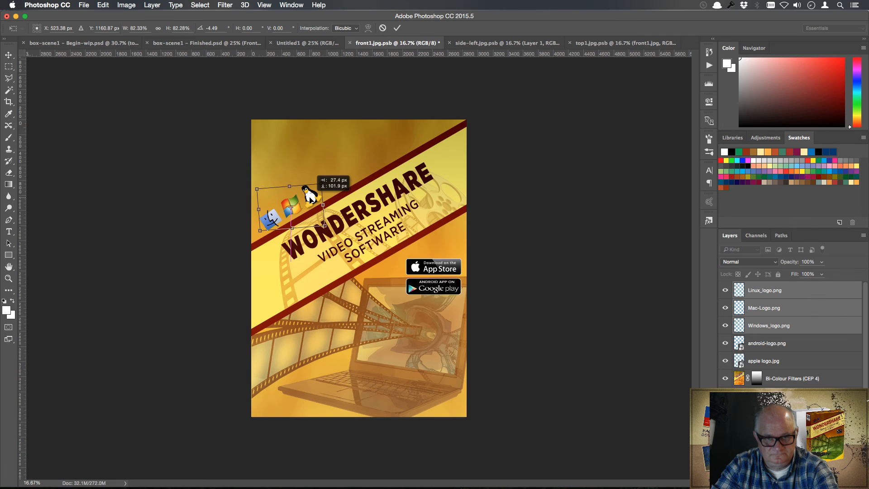
key(Return)
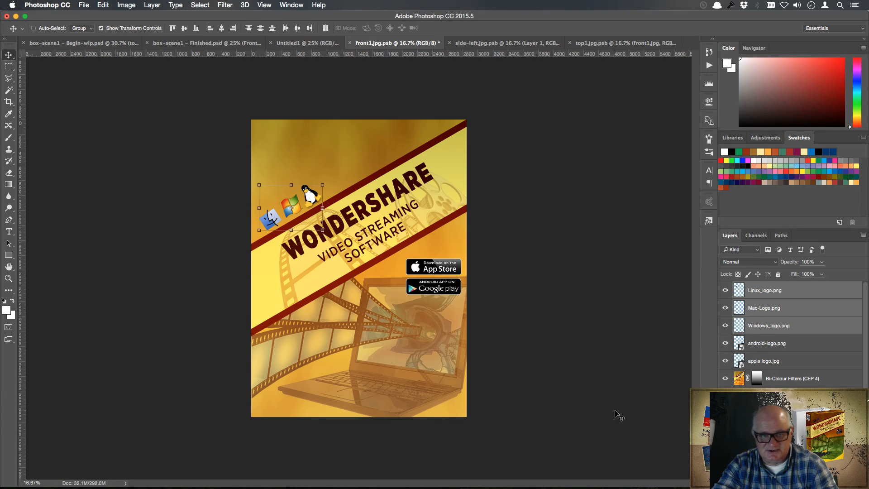
Step: Save the front1.jpg.psb cover, and compare the side-left.jpg.psb panel with the finished box
click(85, 5)
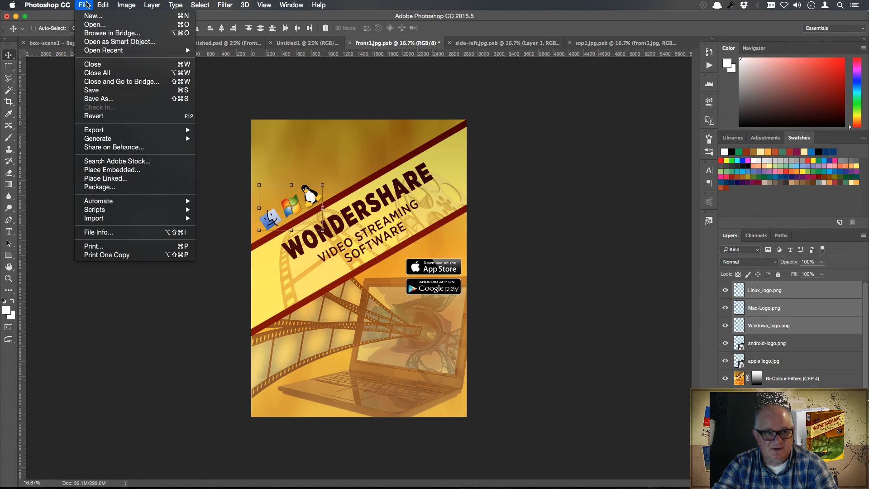
click(110, 90)
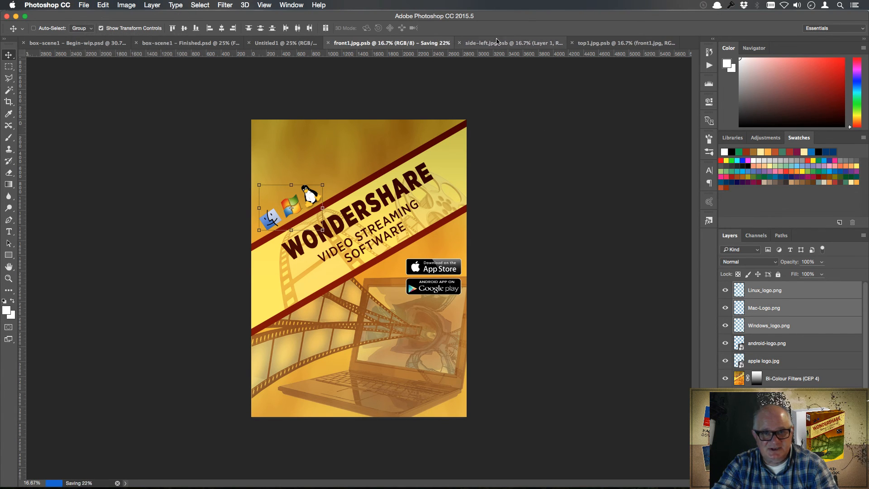
click(511, 43)
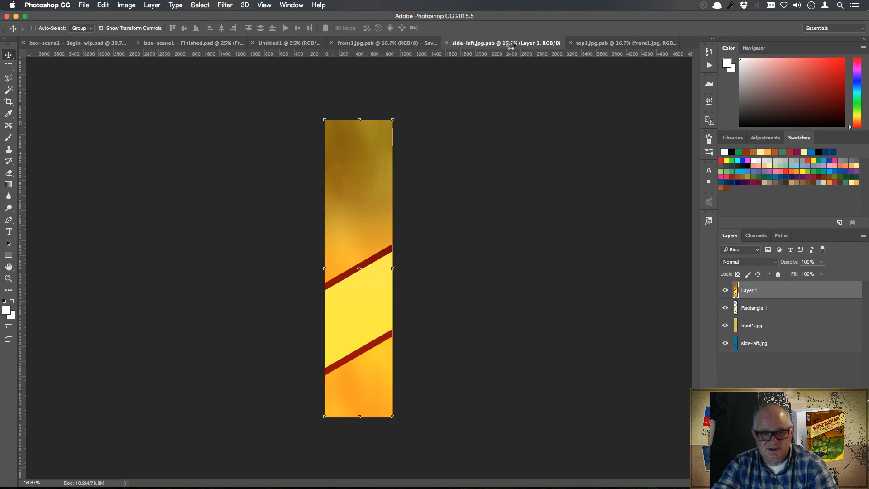
click(184, 43)
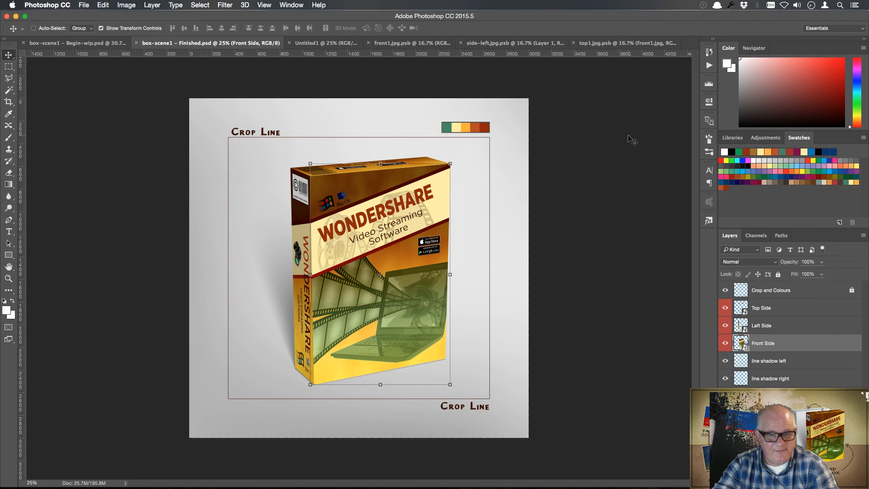
click(536, 44)
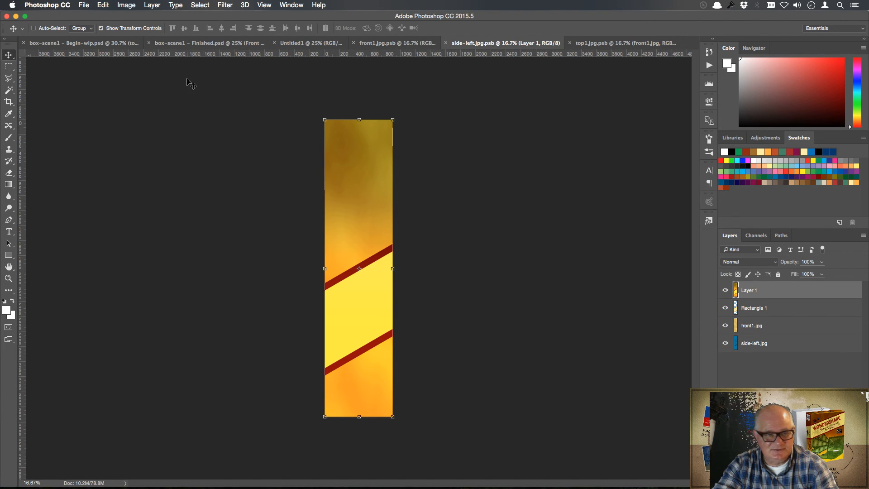
Step: Copy the Wondershare title text layer from front1.jpg.psb into the side-left.jpg.psb document
click(390, 46)
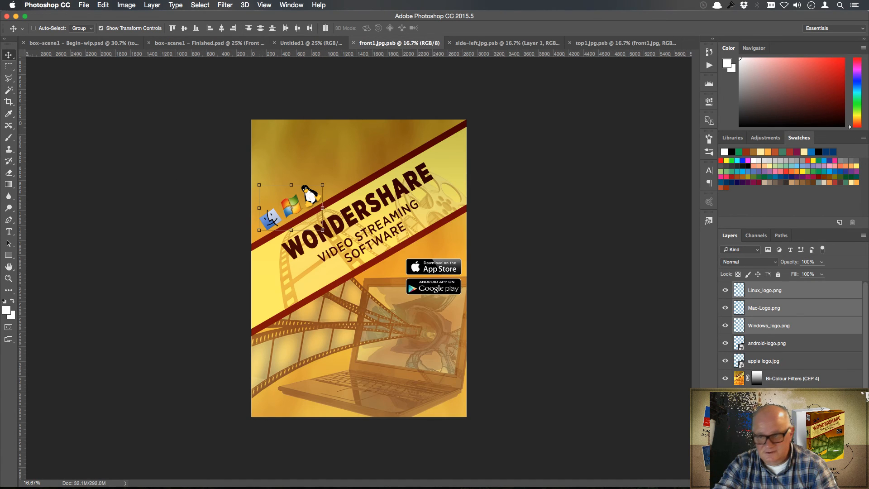
super+click(324, 228)
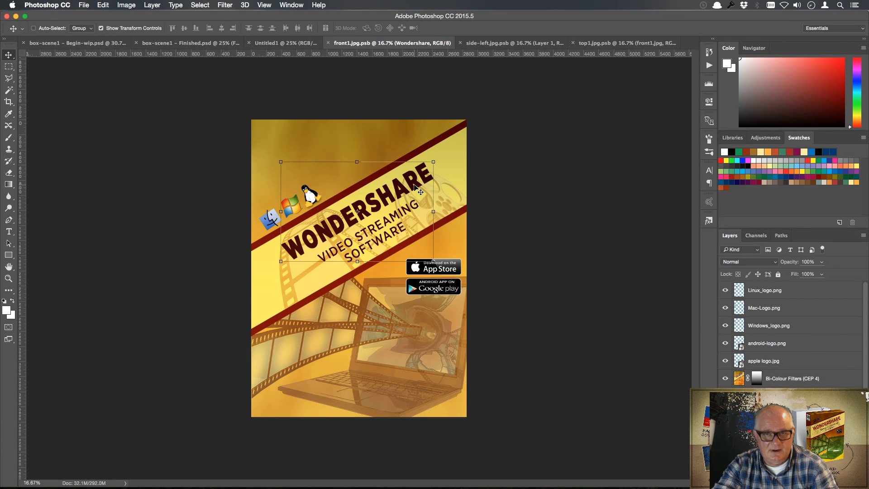
drag(414, 184, 452, 137)
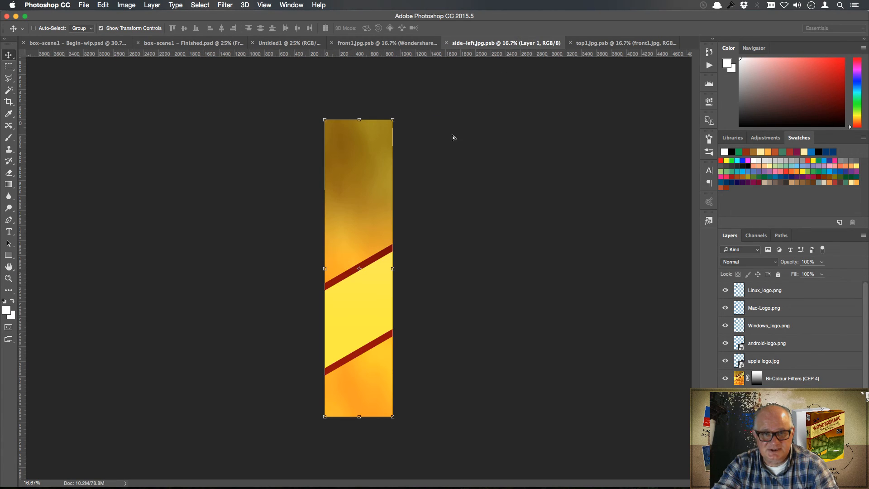
drag(371, 244, 371, 245)
Step: Level the copied Wondershare title by rotating it 30°, and turn it a further 90° clockwise so it reads down the panel
drag(435, 319, 405, 374)
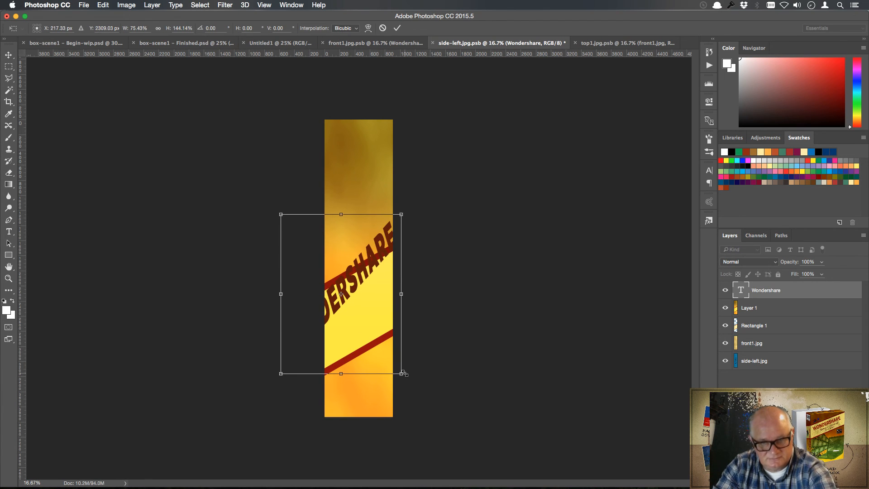
key(Escape)
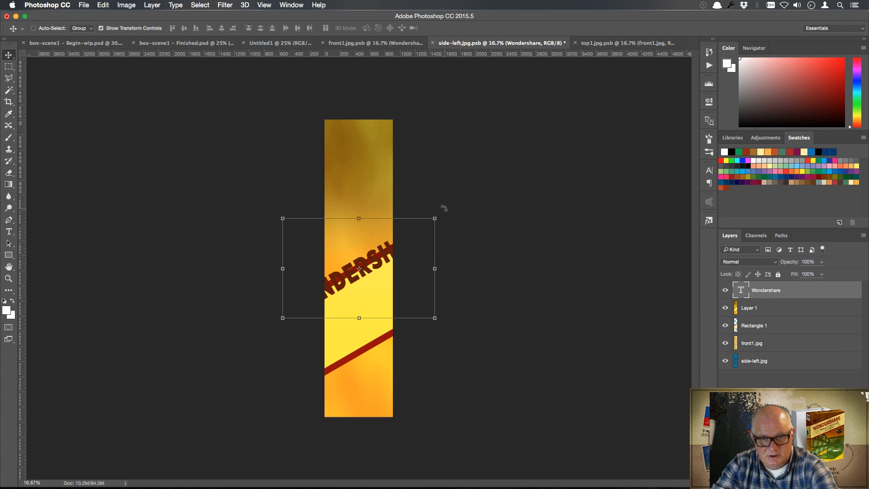
click(434, 218)
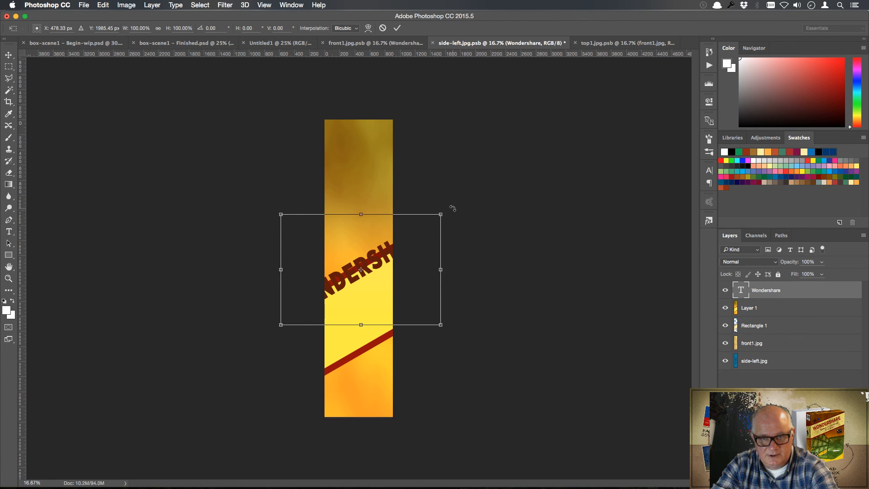
drag(453, 208, 516, 247)
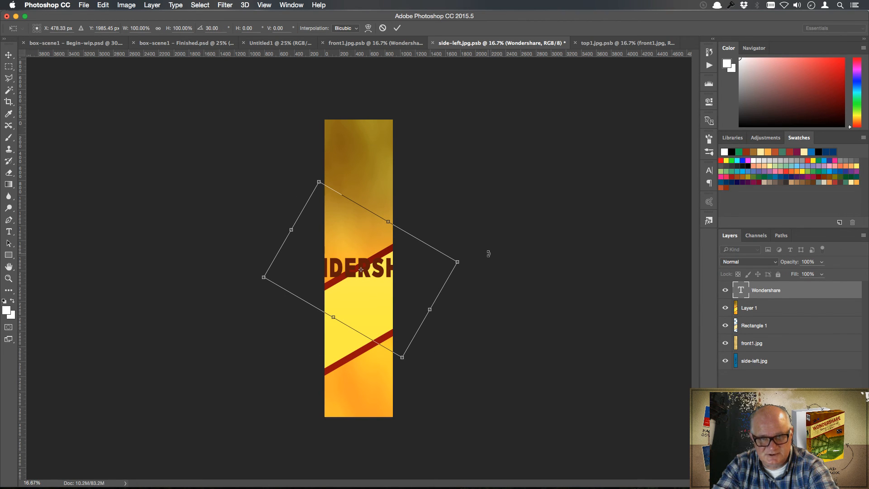
key(Escape)
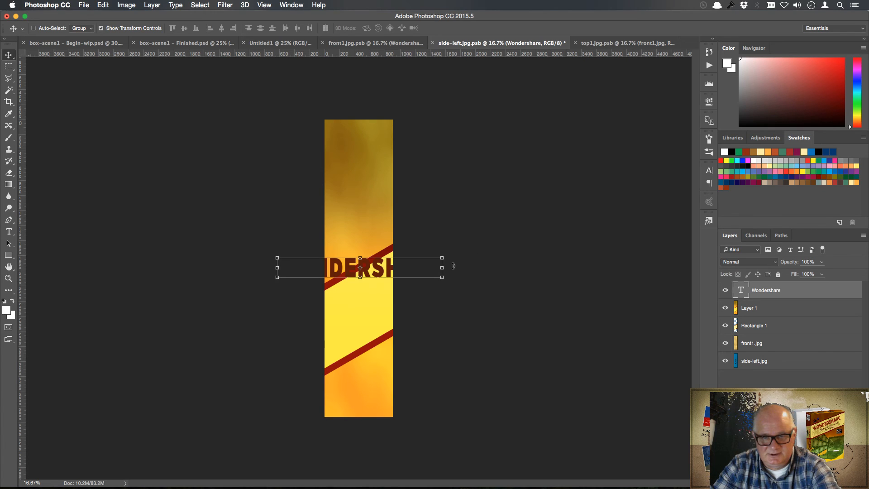
drag(443, 258, 444, 257)
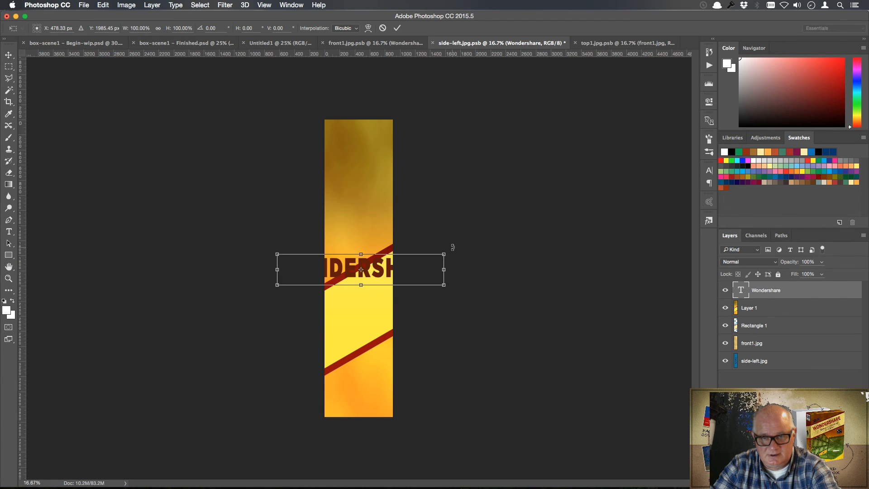
drag(453, 247, 388, 356)
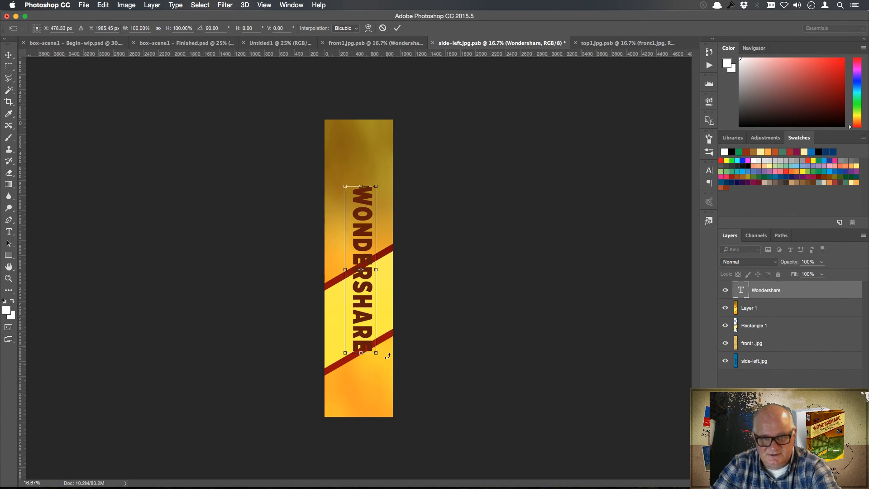
Step: Scale the vertical Wondershare title to about 98% and place it near the side panel's right edge, ending just above the lower red stripe
drag(366, 283, 368, 259)
drag(380, 165, 393, 148)
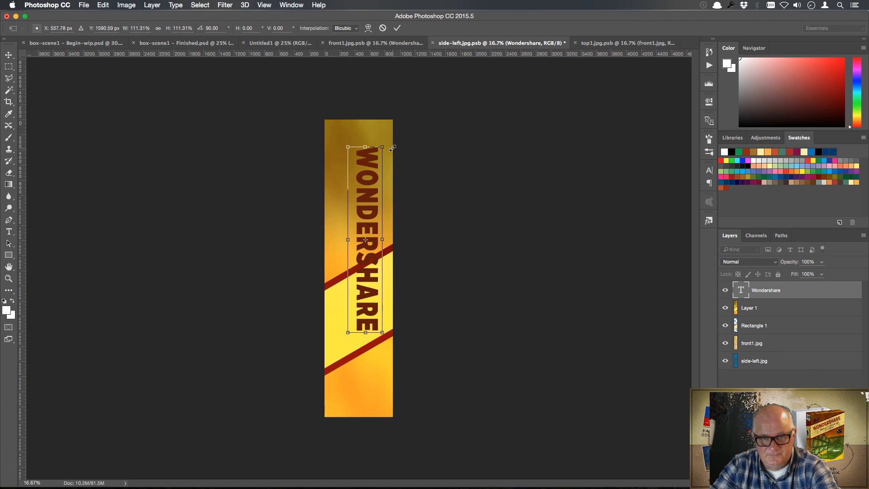
mouse_move(347, 333)
mouse_down()
mouse_move(336, 344)
mouse_move(342, 333)
mouse_up()
drag(366, 290, 365, 304)
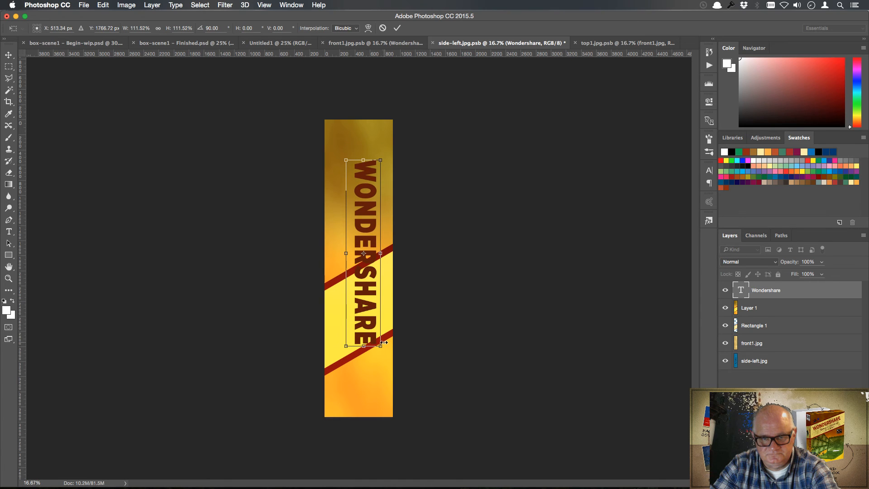
drag(381, 345, 374, 311)
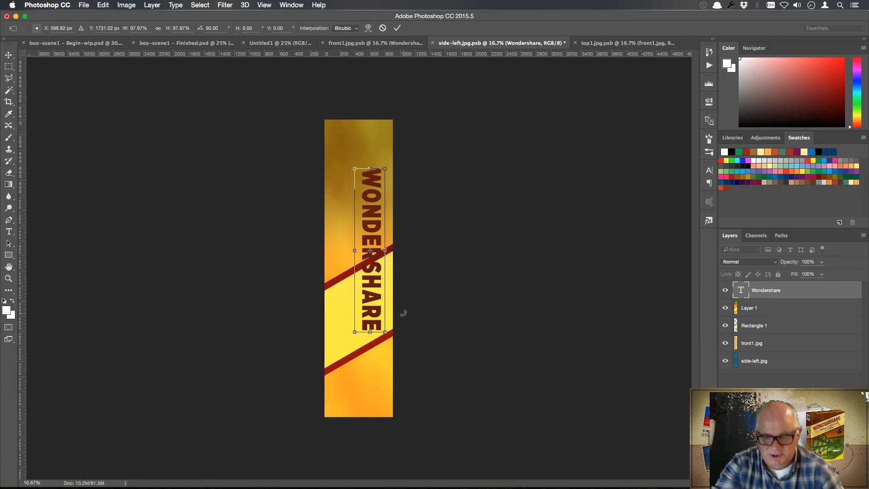
key(Return)
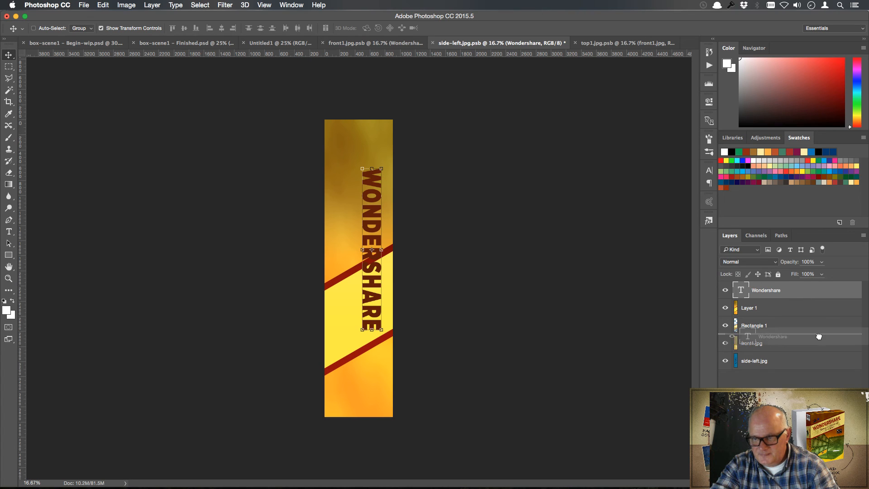
Step: Duplicate the Wondershare text layer and set the duplicate's text color to white
key(super+j)
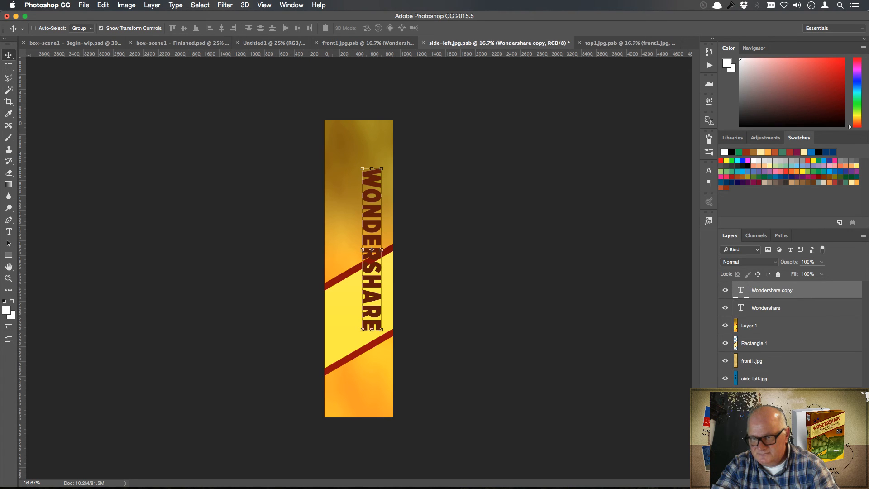
double_click(742, 292)
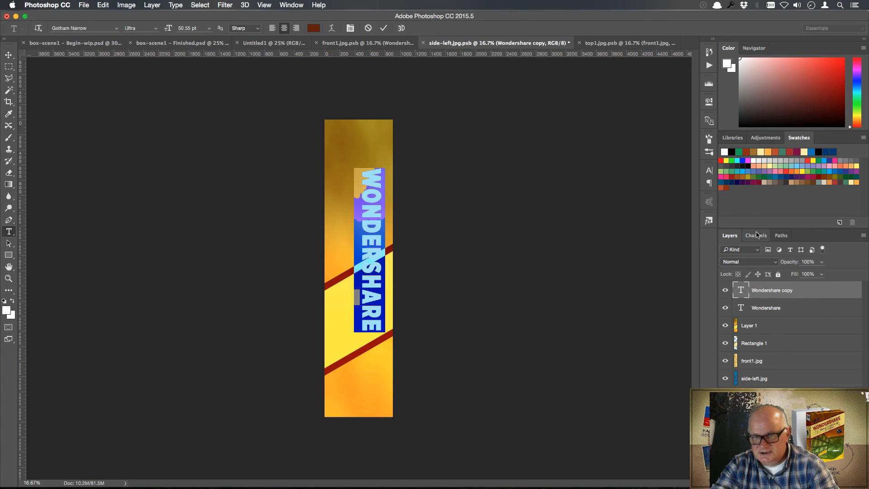
click(709, 174)
click(685, 226)
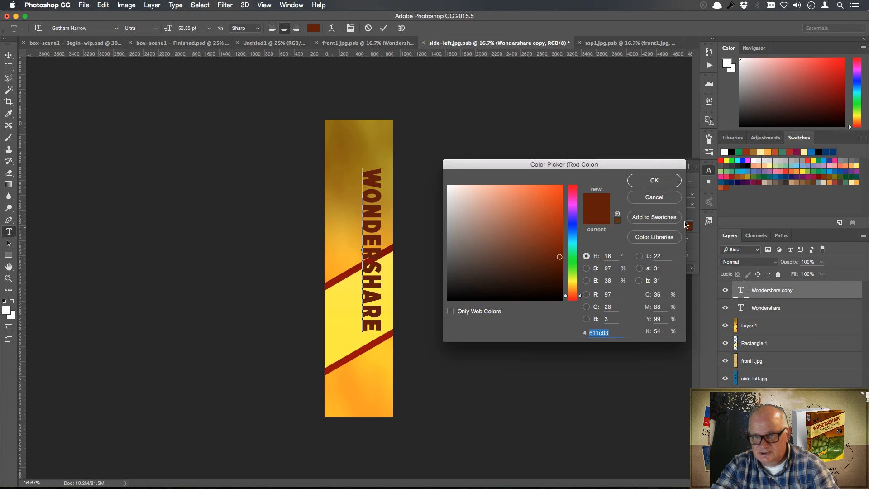
drag(477, 223, 448, 185)
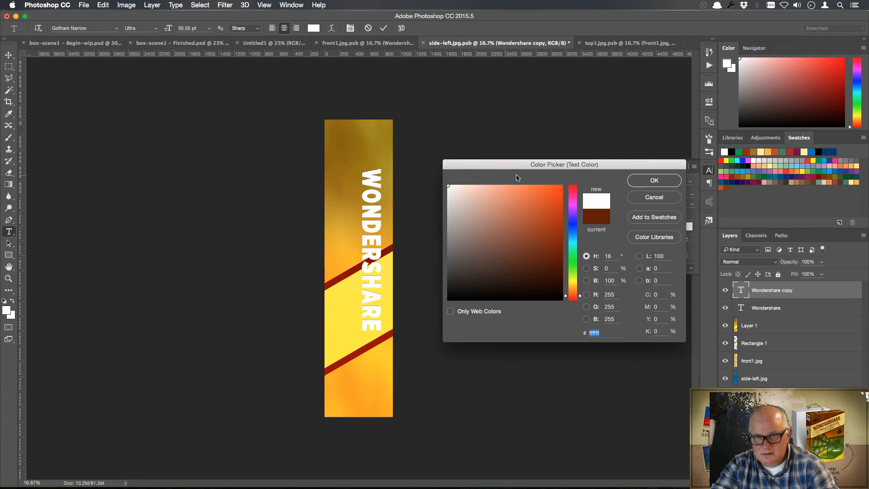
click(655, 181)
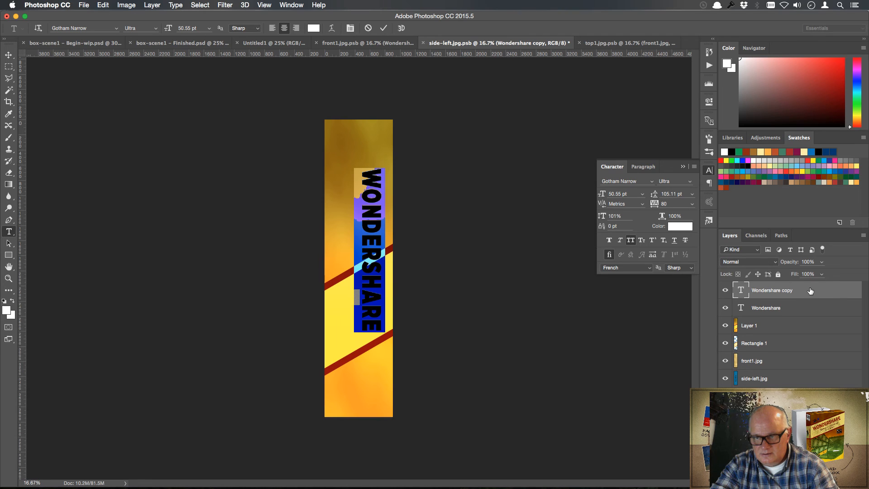
click(684, 167)
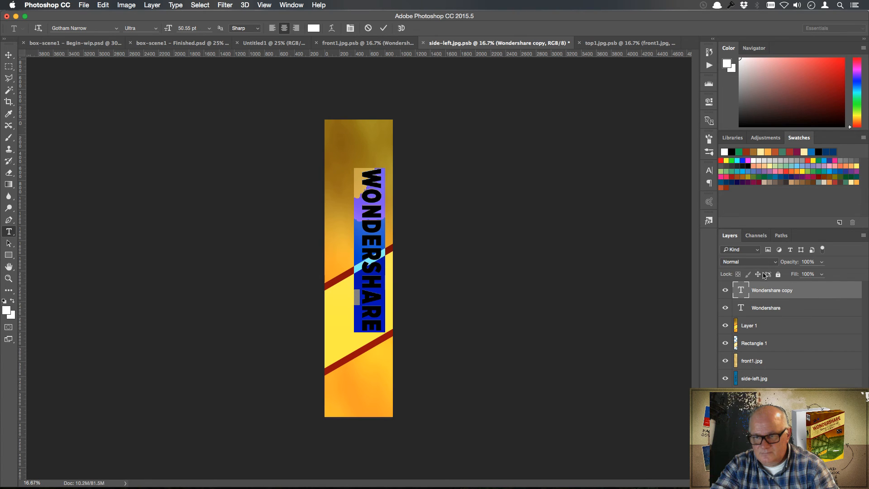
click(807, 290)
Step: Rasterize the white Wondershare copy, delete its part above the upper red stripe's lower edge using a polygonal selection, and deselect
right_click(797, 292)
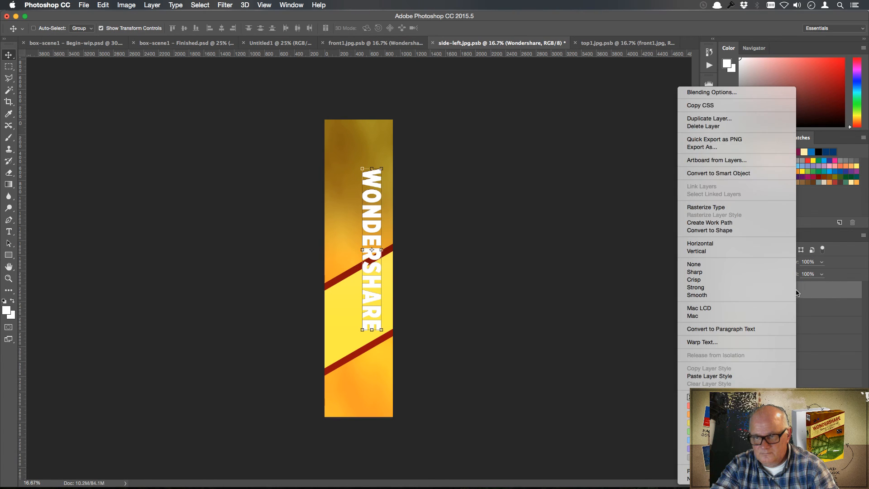
click(739, 207)
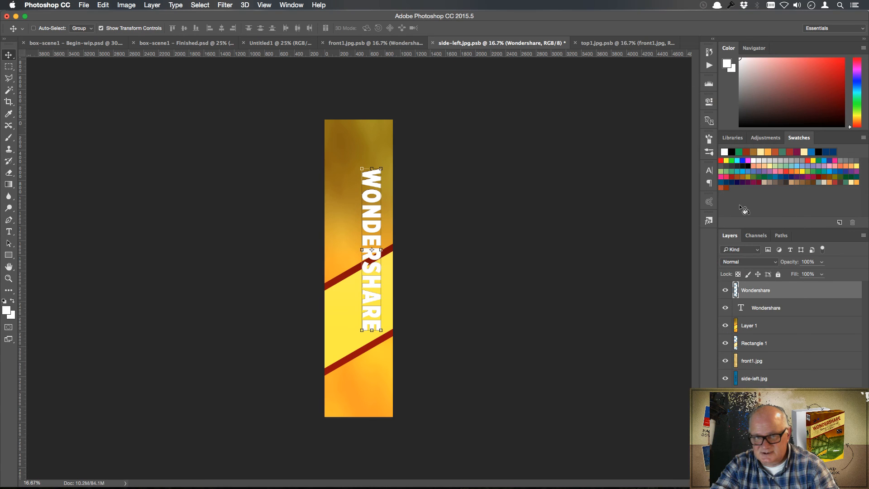
click(9, 79)
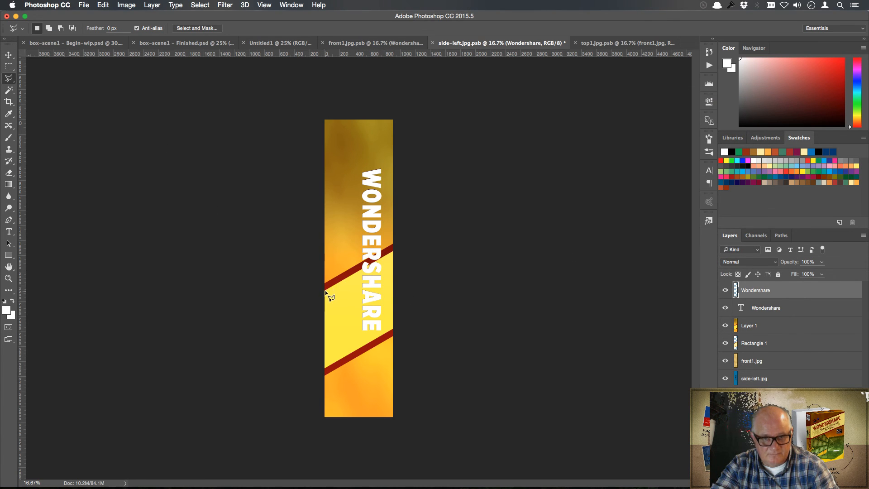
click(402, 246)
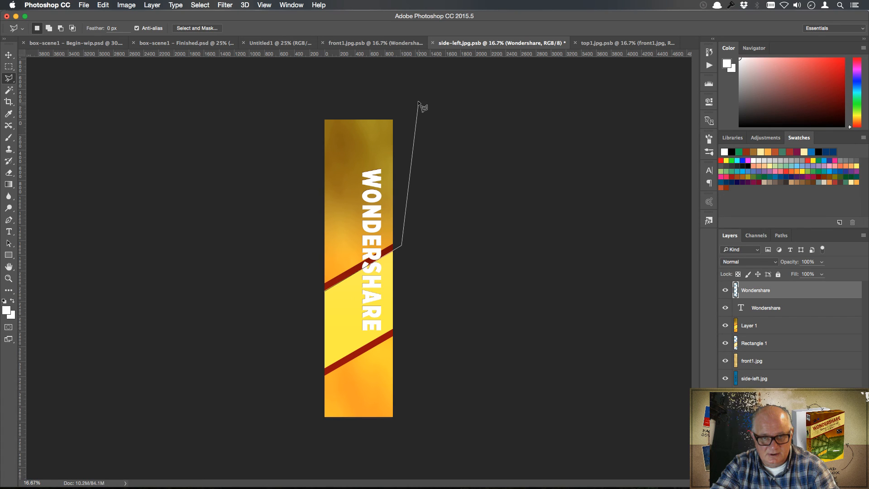
click(418, 102)
click(259, 97)
double_click(256, 296)
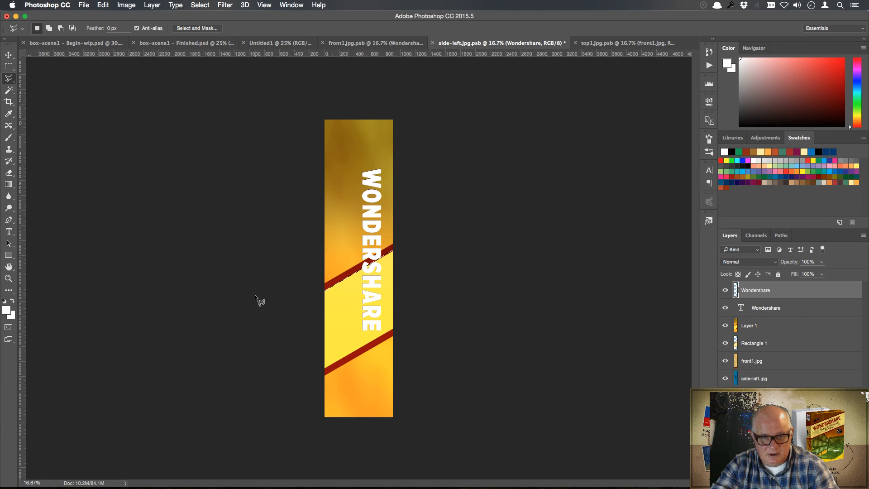
key(Delete)
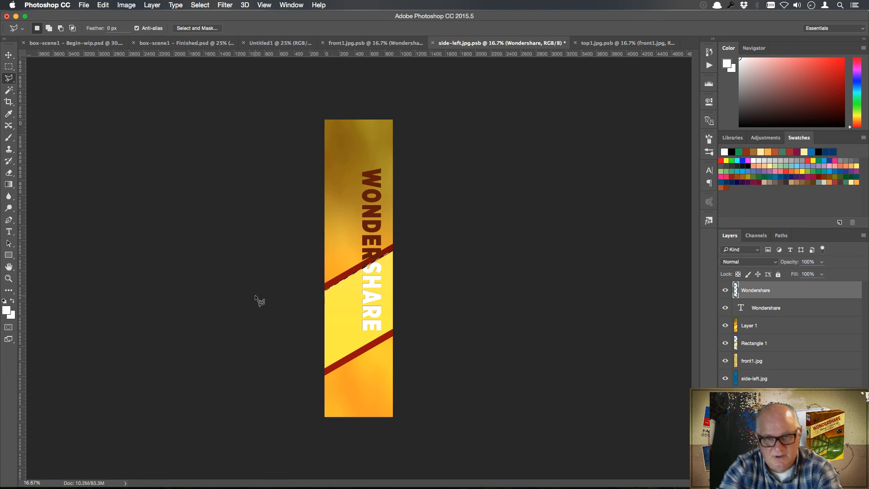
key(super+d)
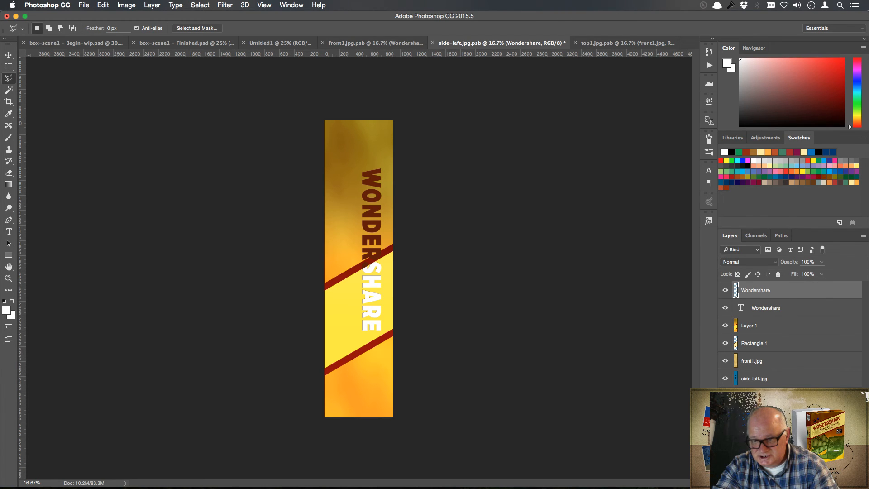
Step: Add a drop shadow to the white lettering with 70% opacity, 12 px distance, 10% spread and 6 px size
click(788, 482)
click(803, 471)
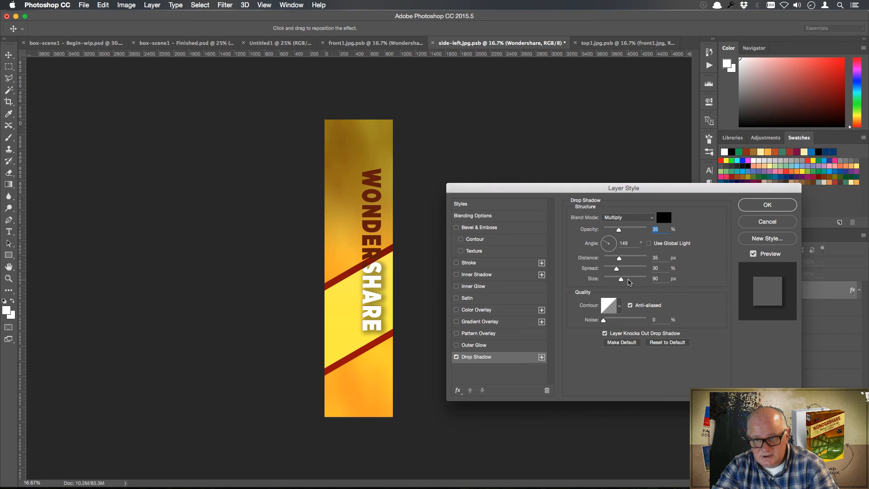
mouse_move(621, 279)
mouse_down()
mouse_move(610, 279)
mouse_move(613, 259)
mouse_move(606, 279)
mouse_up()
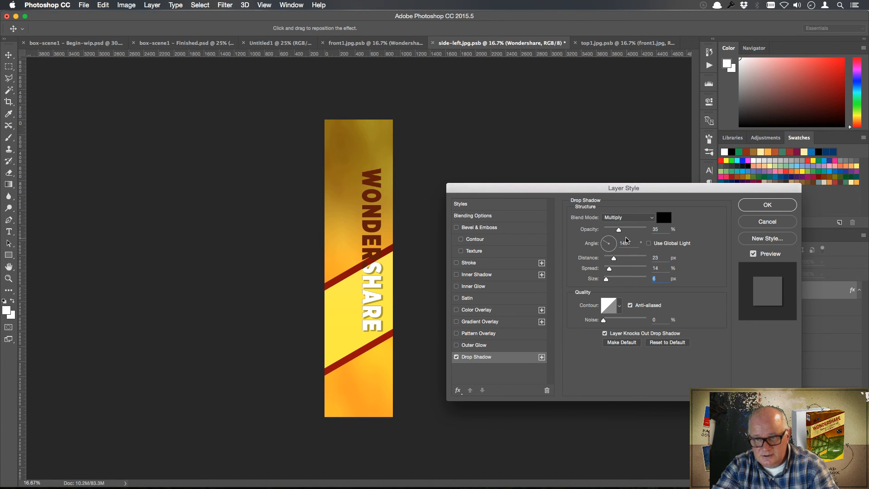
drag(618, 230, 634, 231)
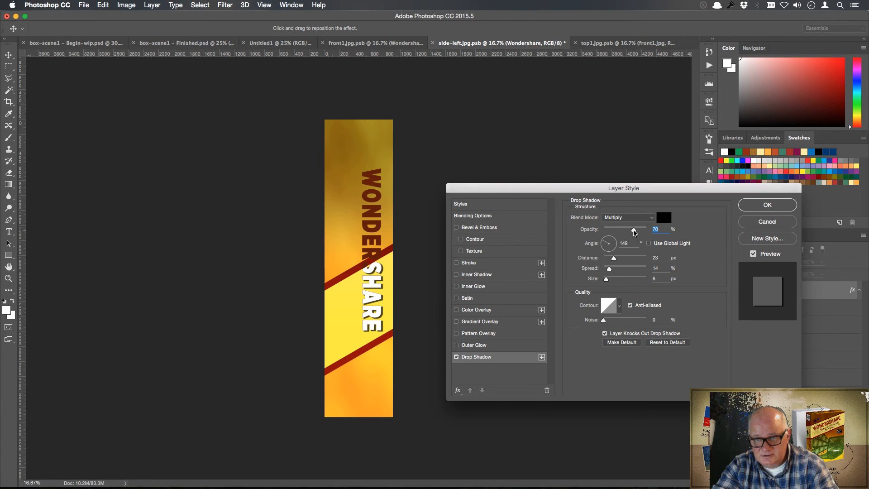
drag(614, 258, 608, 270)
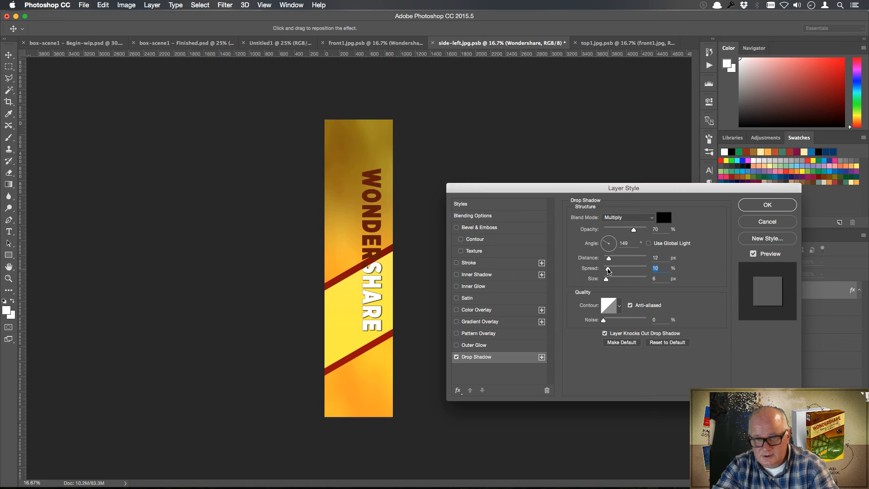
click(771, 207)
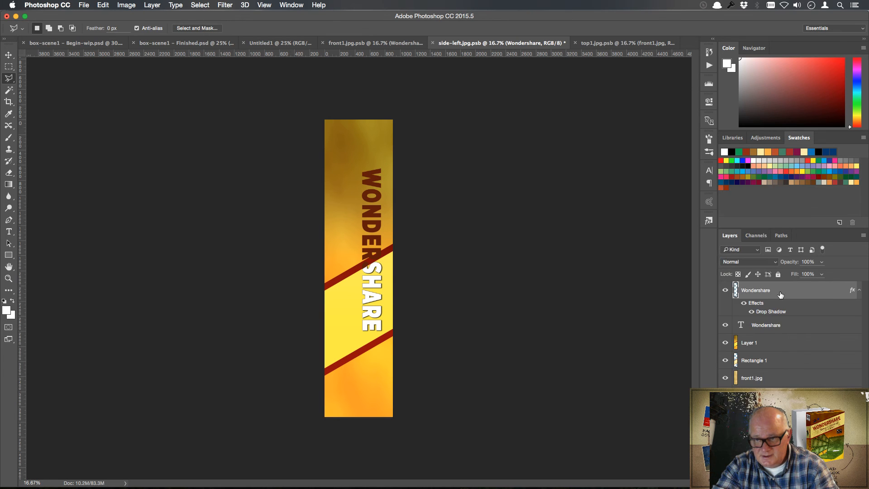
Step: Copy the drop shadow layer style from the rasterized white lettering onto the brown Wondershare text layer
right_click(773, 290)
click(731, 298)
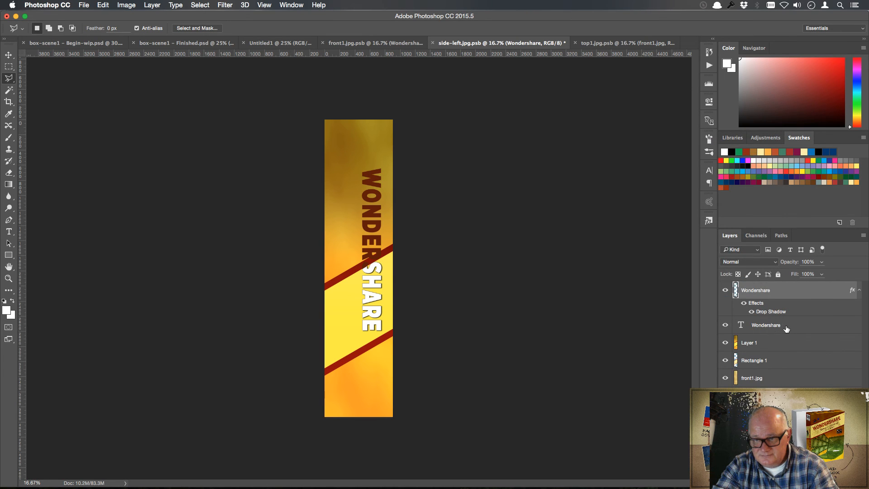
click(785, 327)
right_click(786, 327)
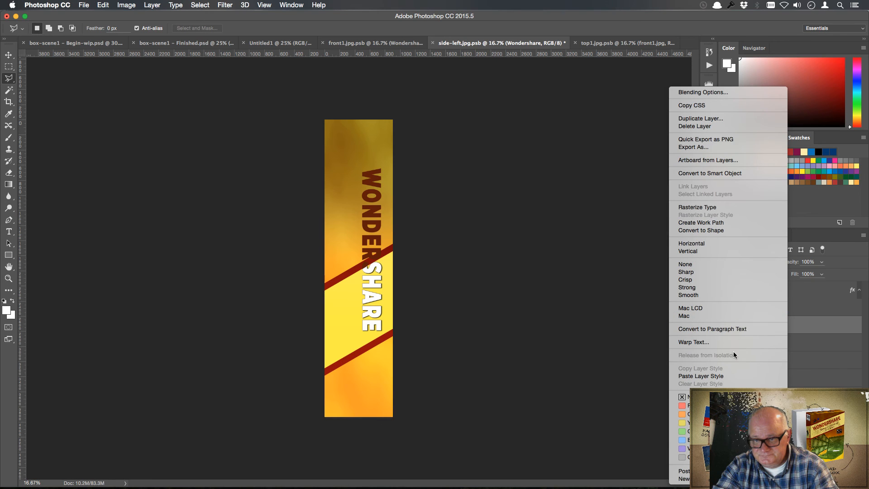
click(733, 376)
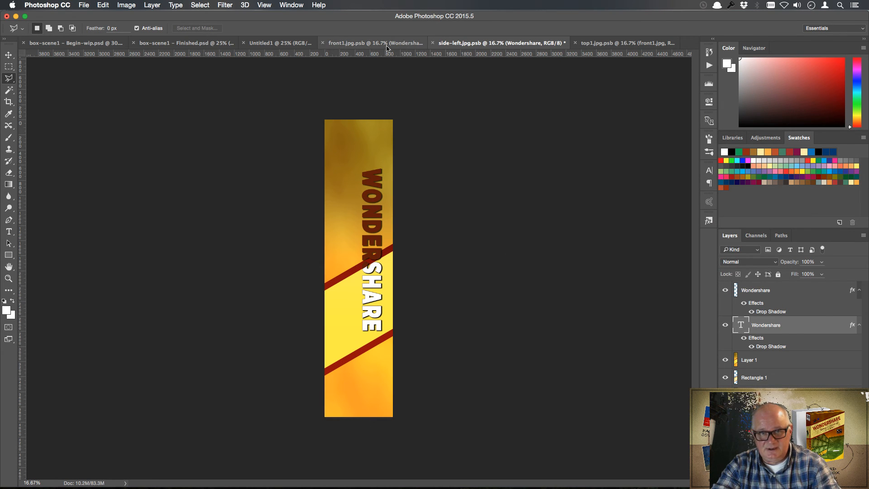
Step: Copy the Video Streaming Software text layer from front1.jpg.psb into the side-left.jpg.psb document
click(330, 46)
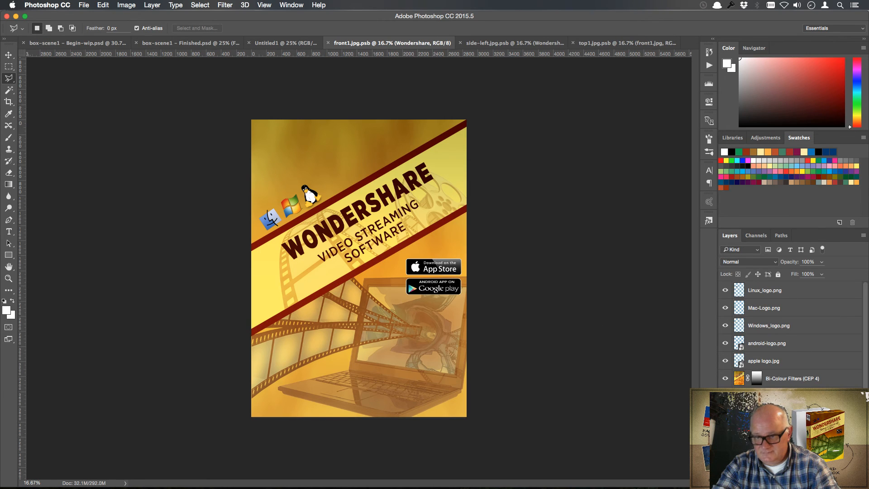
click(9, 55)
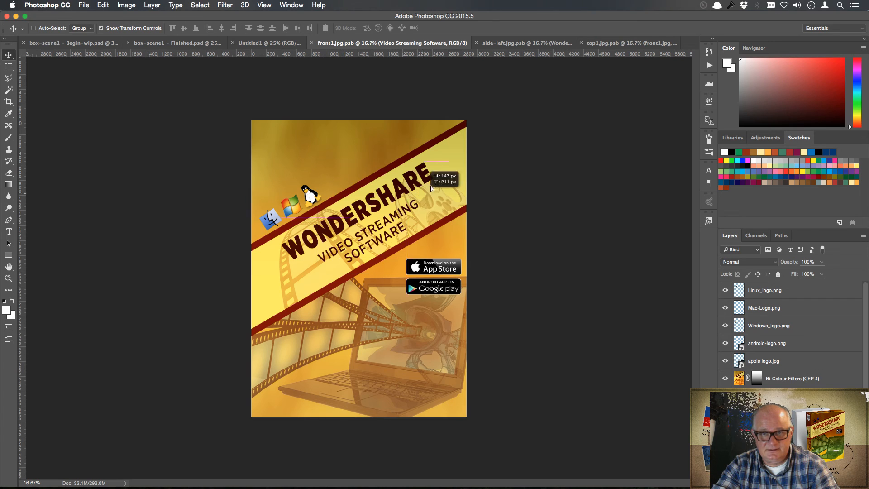
click(511, 44)
drag(511, 43, 346, 276)
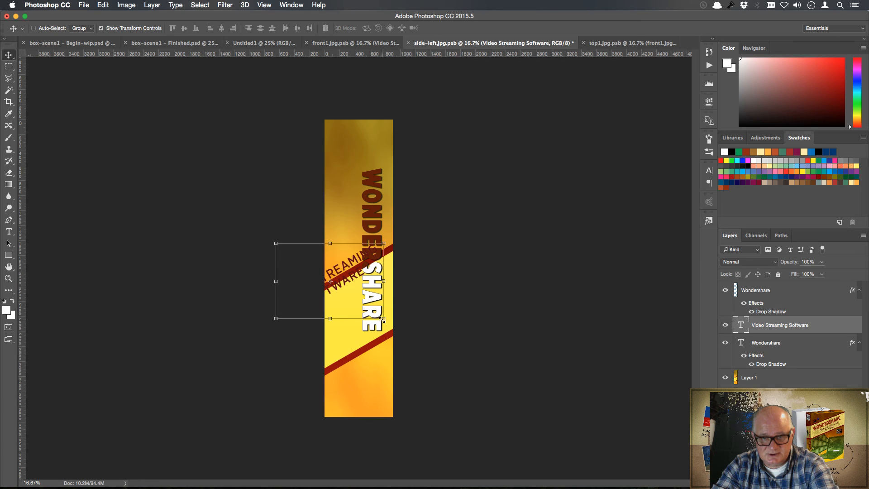
Step: Level the copied Video Streaming Software text by rotating it 30°, and turn it a further 90° clockwise so it reads down the panel
drag(382, 319, 358, 352)
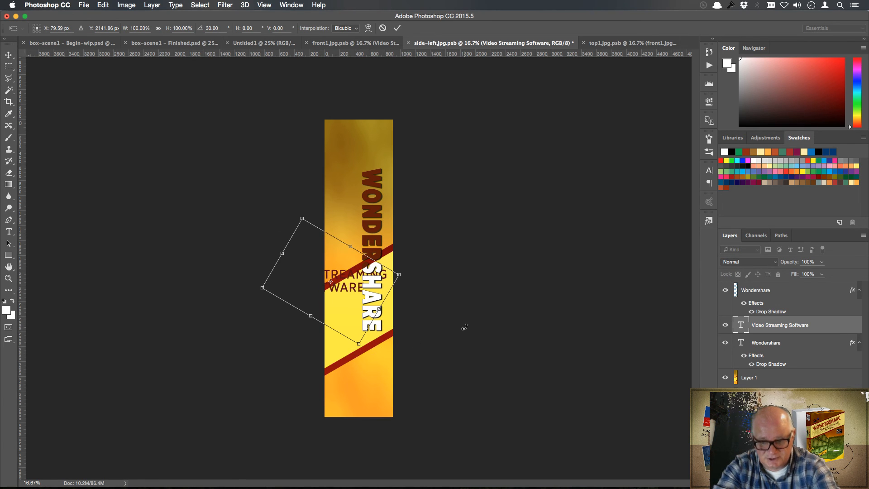
key(Escape)
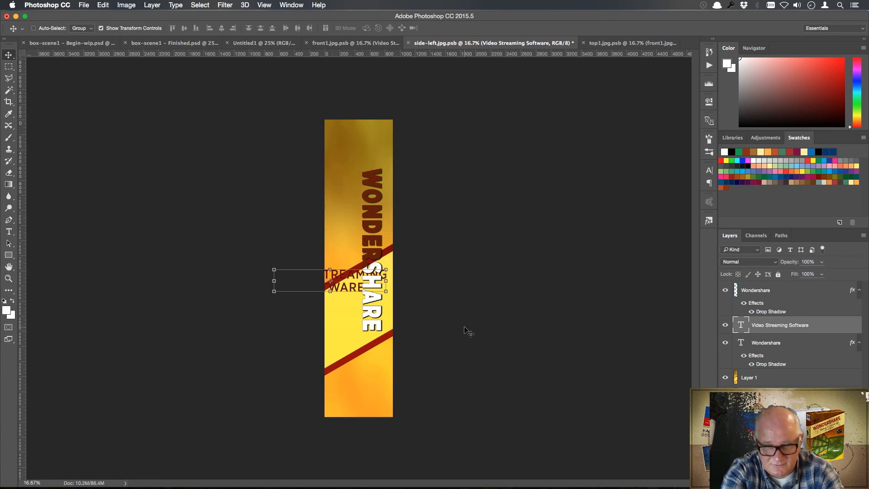
click(387, 292)
drag(398, 302, 309, 347)
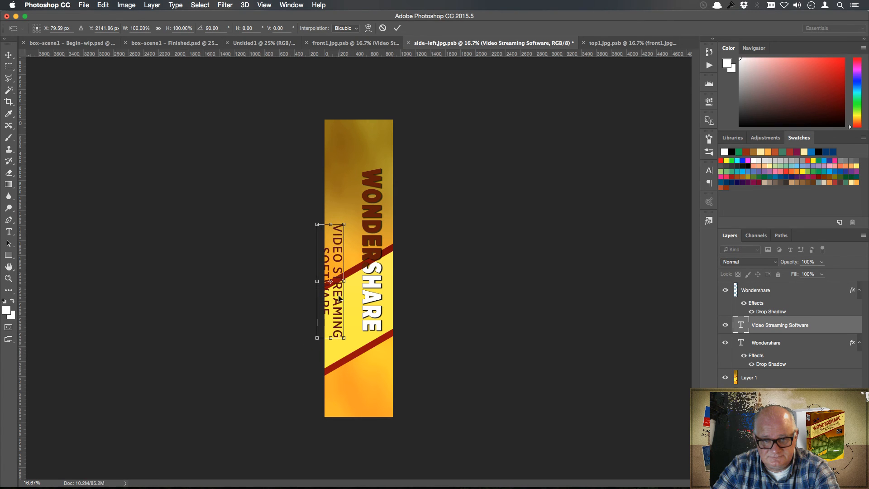
Step: Place the vertical Video Streaming Software text beside the Wondershare title above the upper red stripe and scale it down slightly
drag(340, 298, 346, 218)
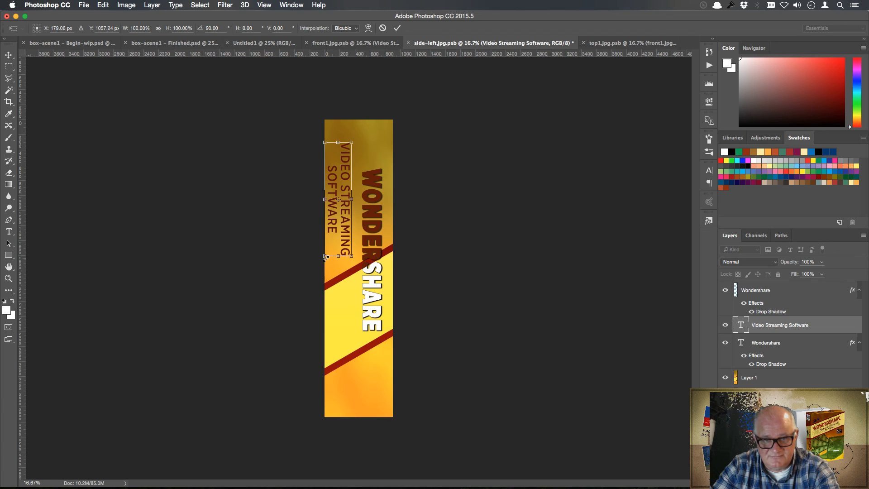
drag(325, 256, 352, 230)
key(Return)
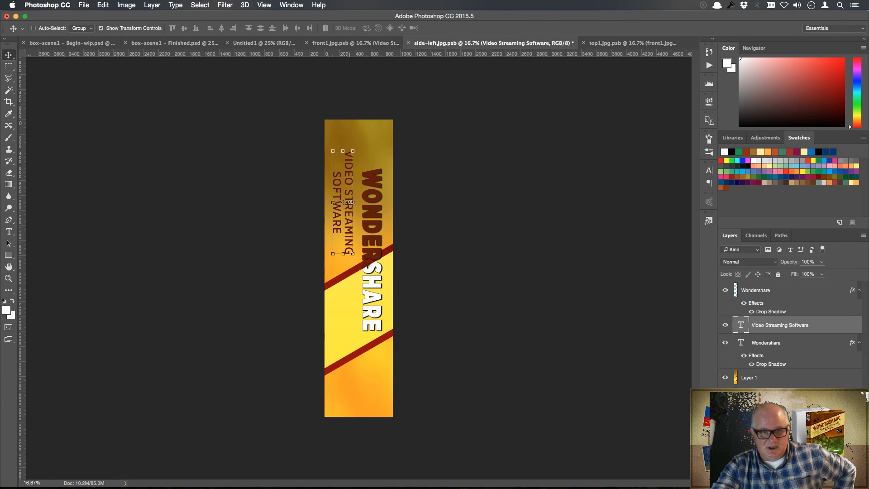
Step: In box-scene1 – Begin-wip.psd, hide the layers above the background, re-show the box and three panel layers without Crop and Colours, and deselect all layers
click(81, 43)
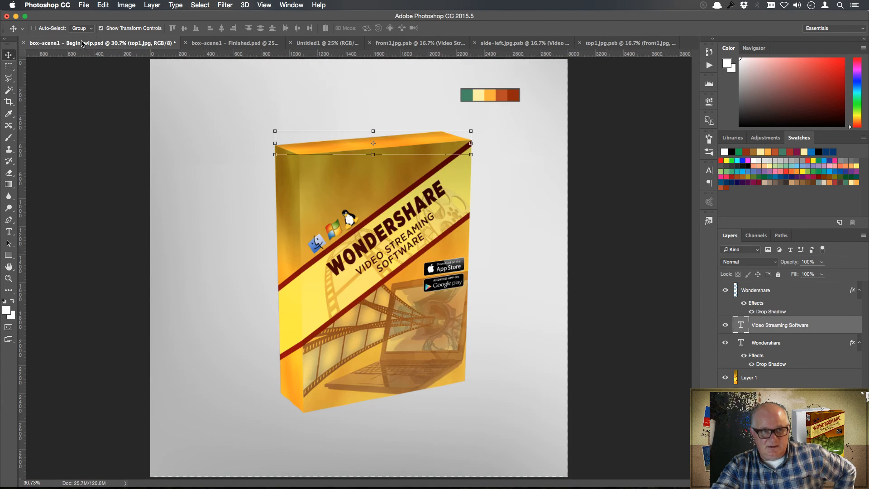
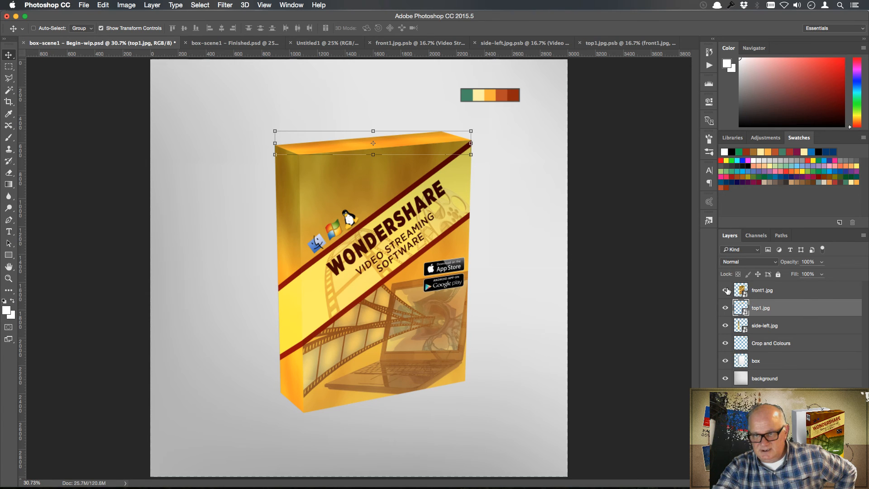
click(725, 347)
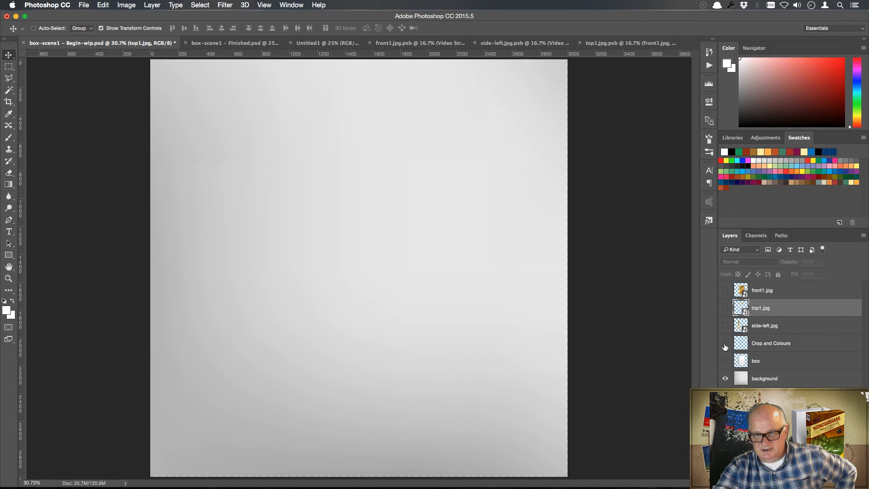
click(726, 361)
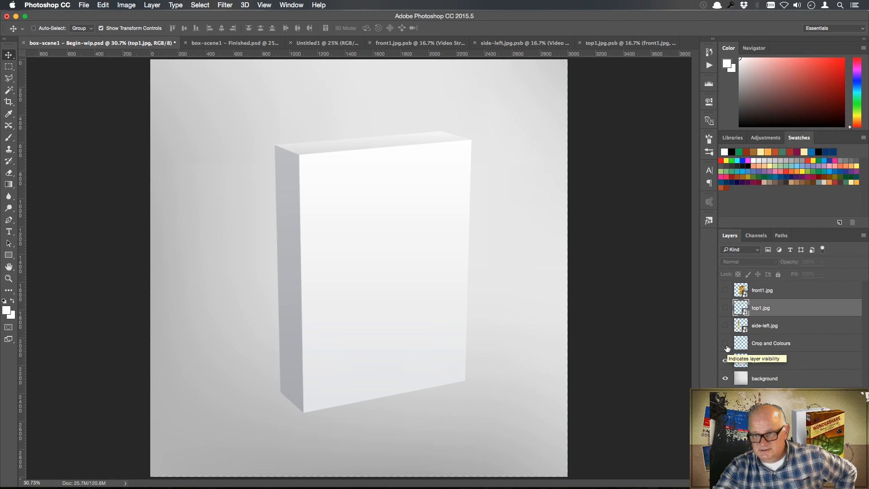
drag(726, 326, 730, 286)
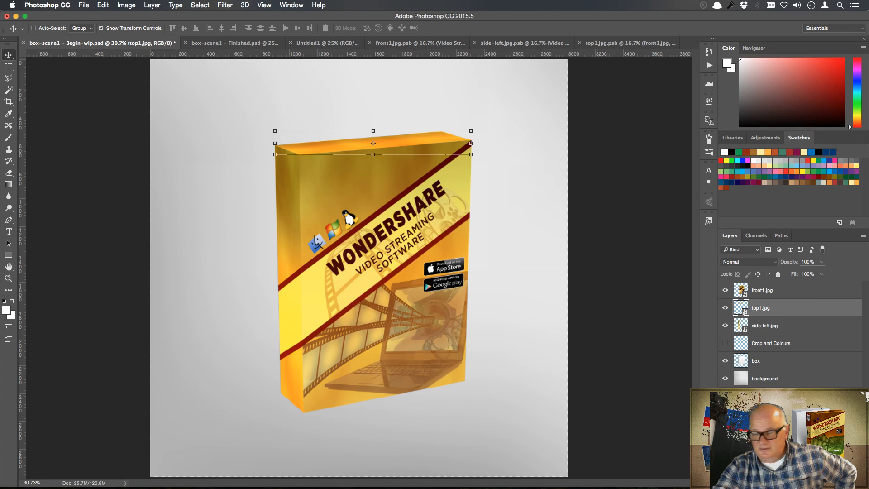
click(769, 398)
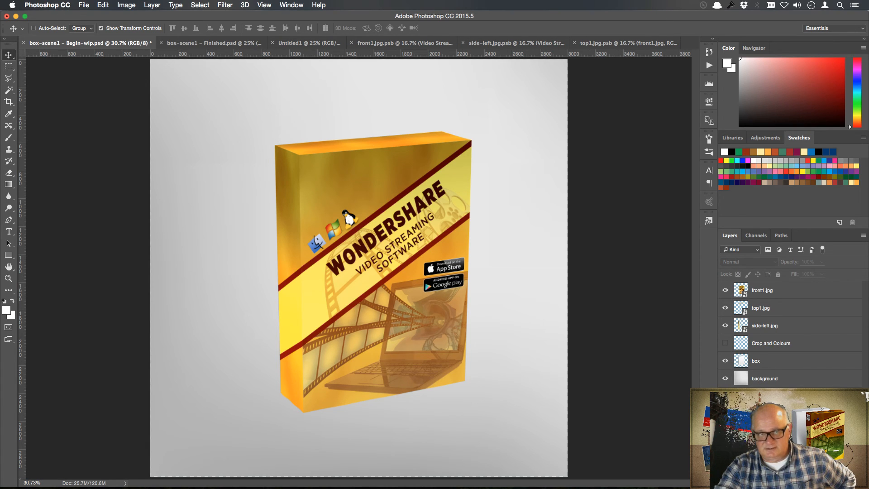
Step: Compare the finished box scene with the front cover and side panel documents, examining which logos and text the side carries
click(213, 44)
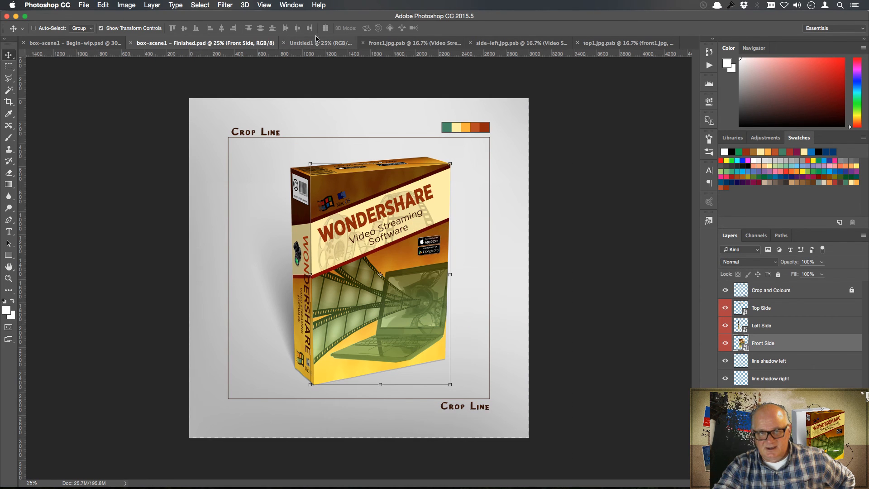
click(379, 43)
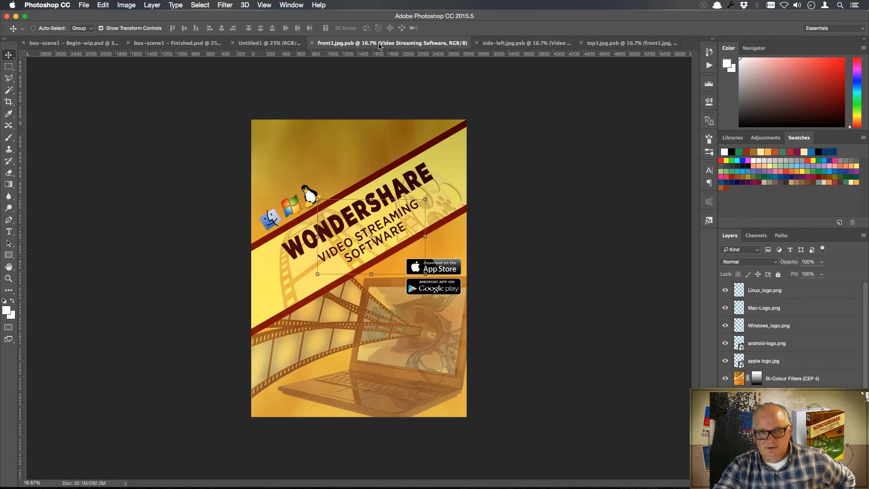
click(284, 46)
click(227, 44)
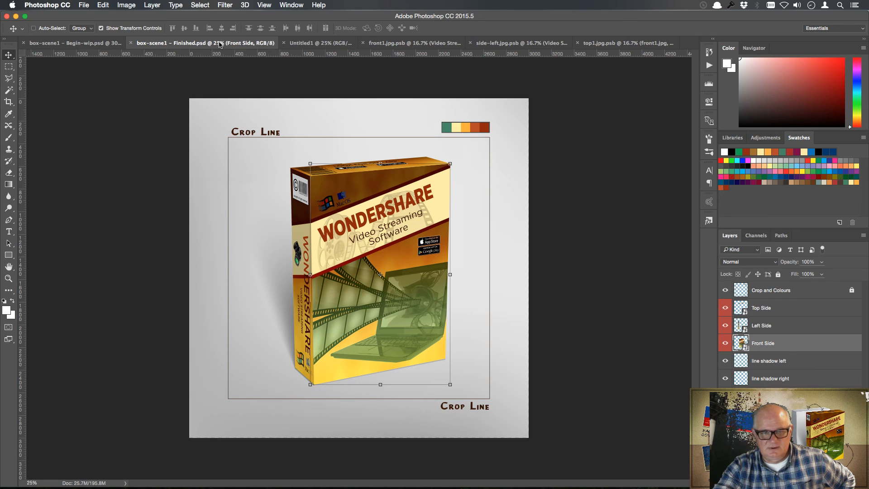
click(511, 43)
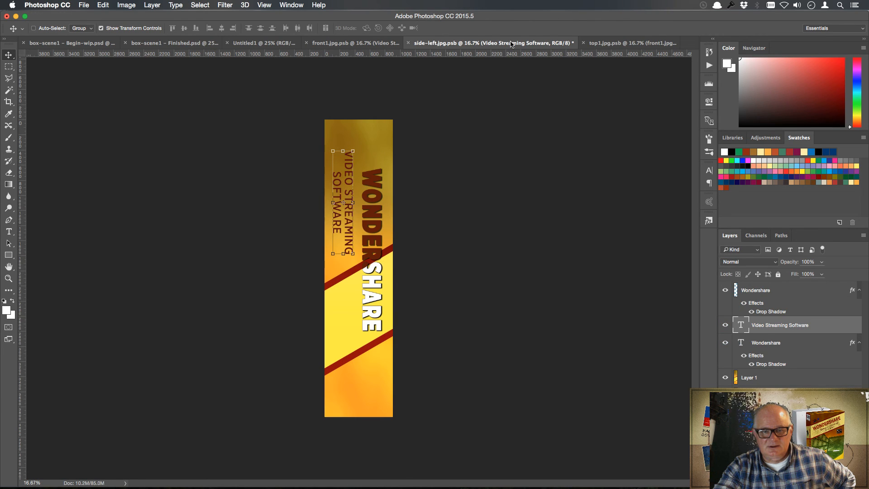
click(189, 44)
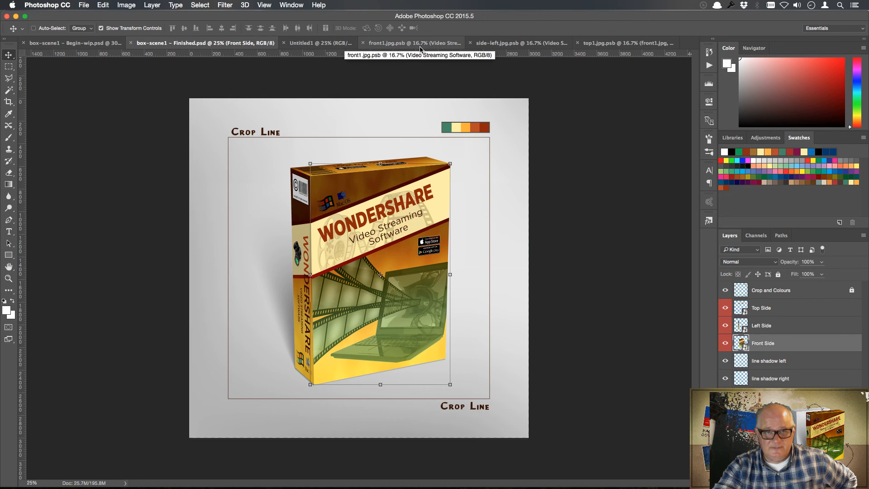
Step: Browse the Product Box folder and preview its logo, film and box image files without opening any
click(84, 5)
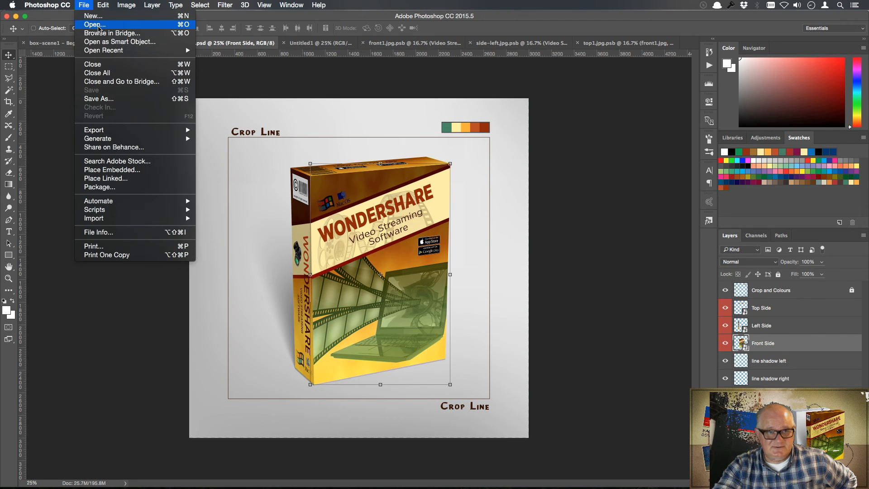
click(100, 29)
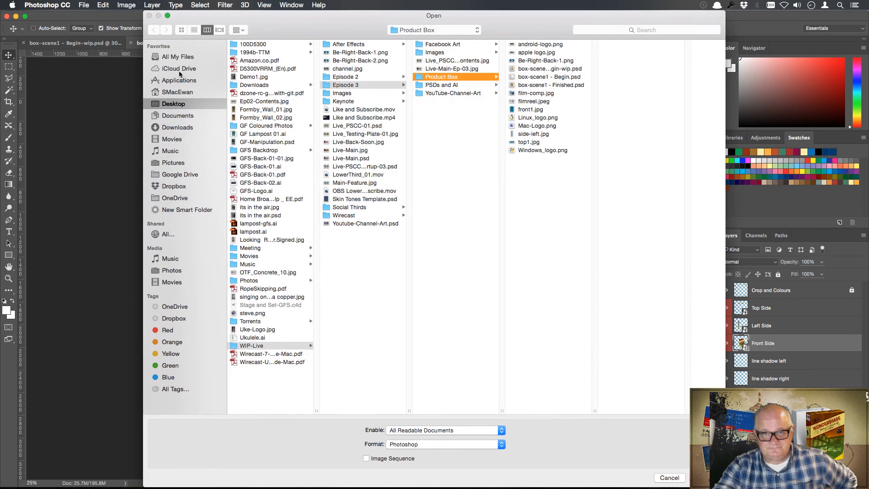
click(553, 61)
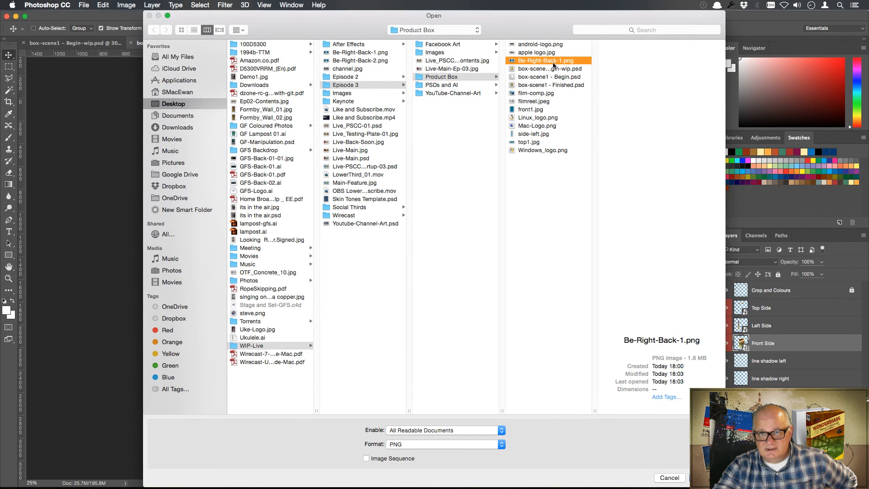
click(553, 69)
click(553, 77)
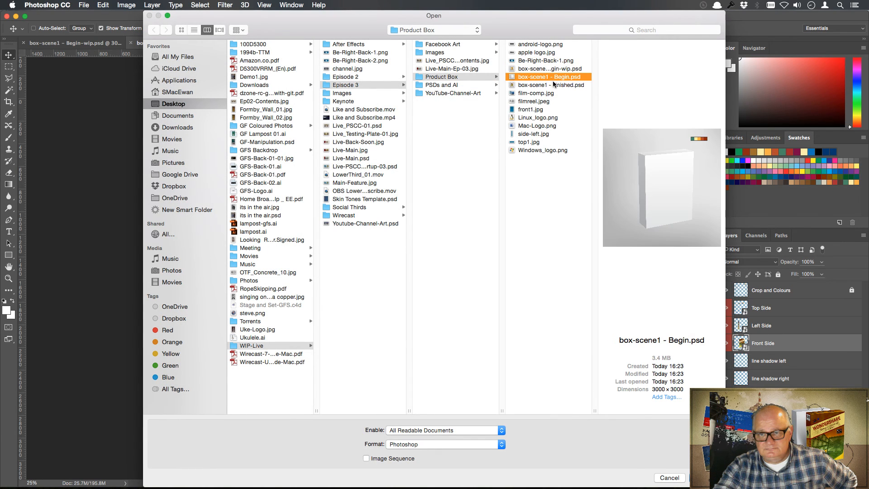
click(553, 86)
click(537, 93)
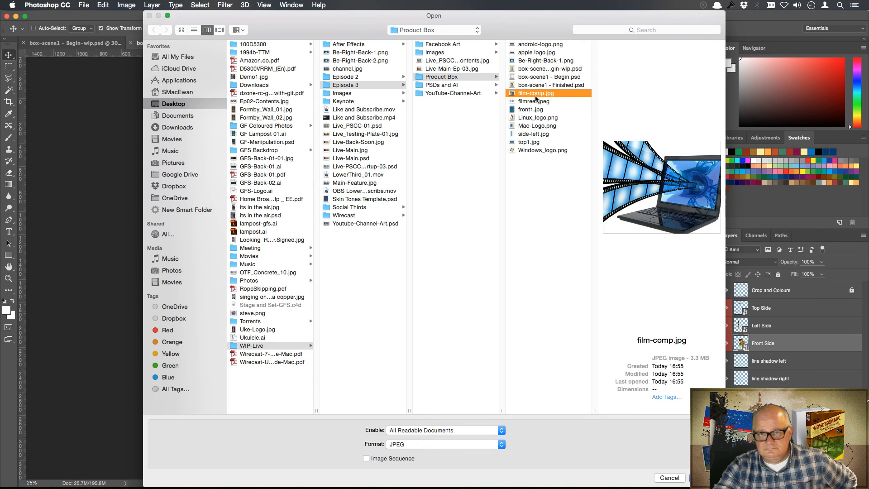
click(534, 101)
click(535, 109)
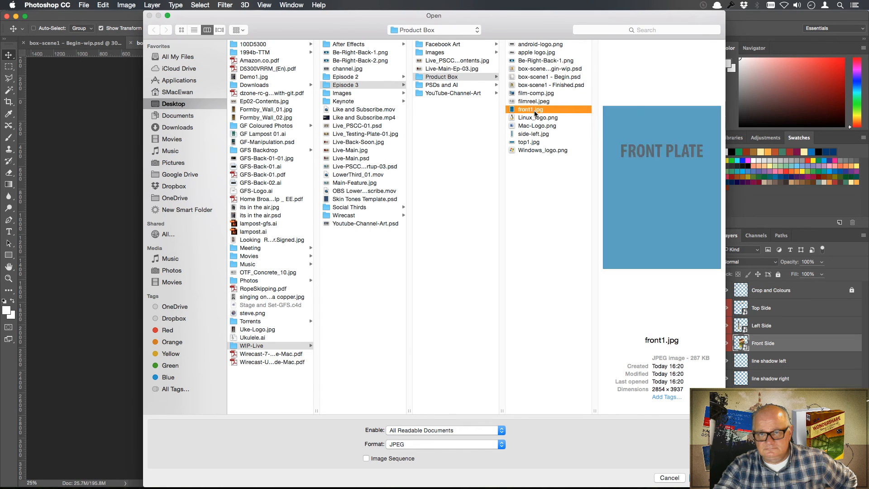
click(536, 117)
click(536, 150)
click(536, 142)
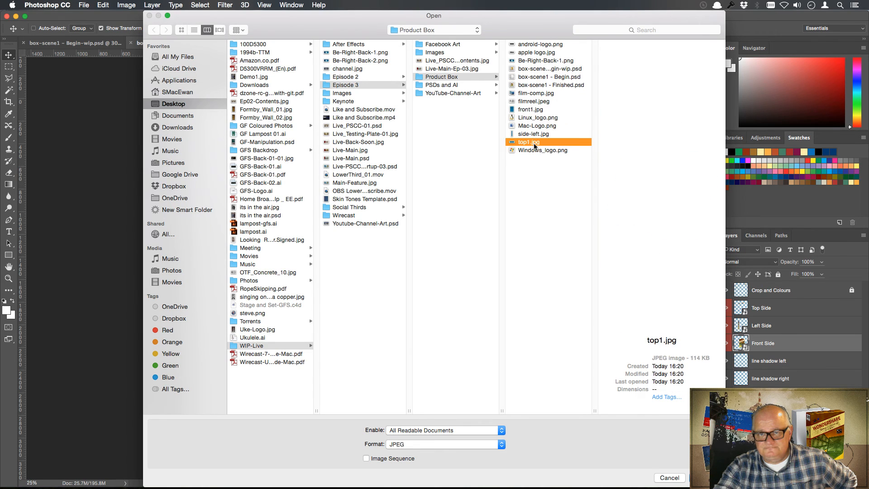
click(536, 135)
click(536, 126)
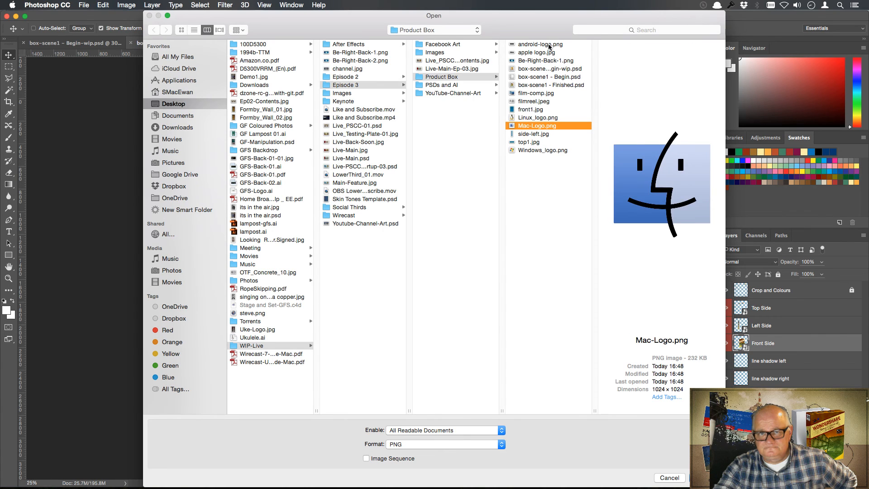
click(548, 44)
click(547, 53)
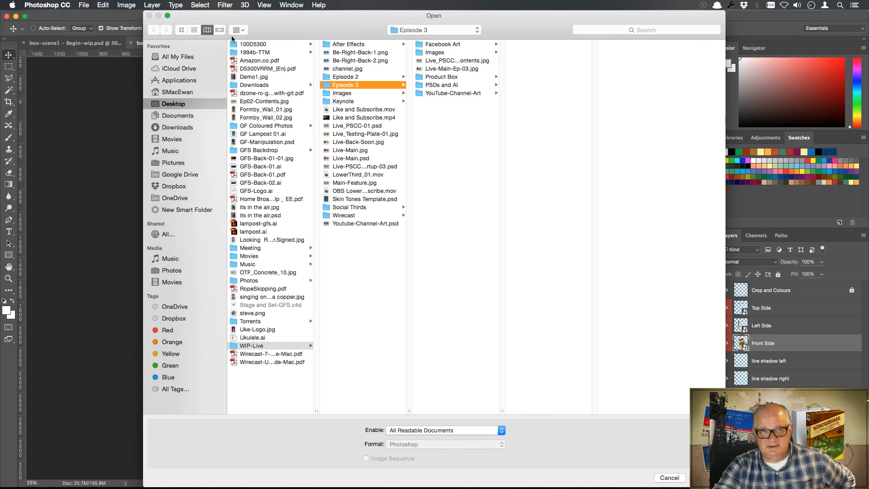
click(668, 478)
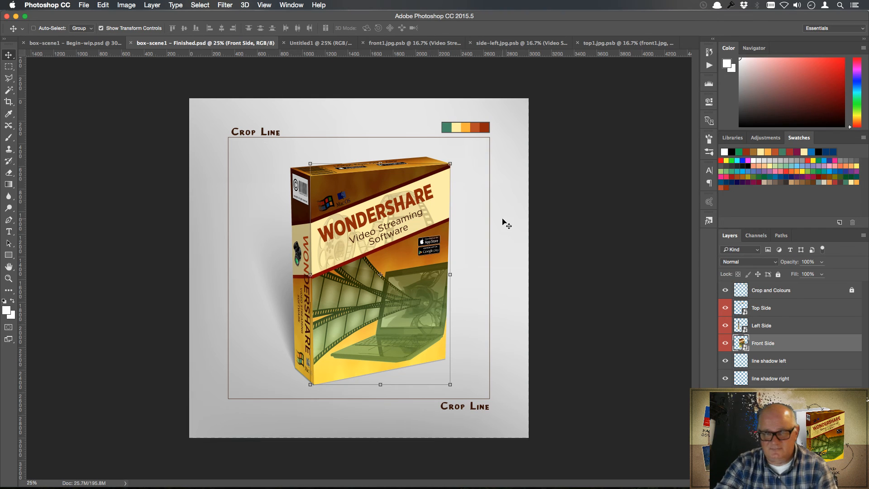
Step: Bring up the side panel document side-left.jpg.psb and save it
click(337, 43)
click(389, 42)
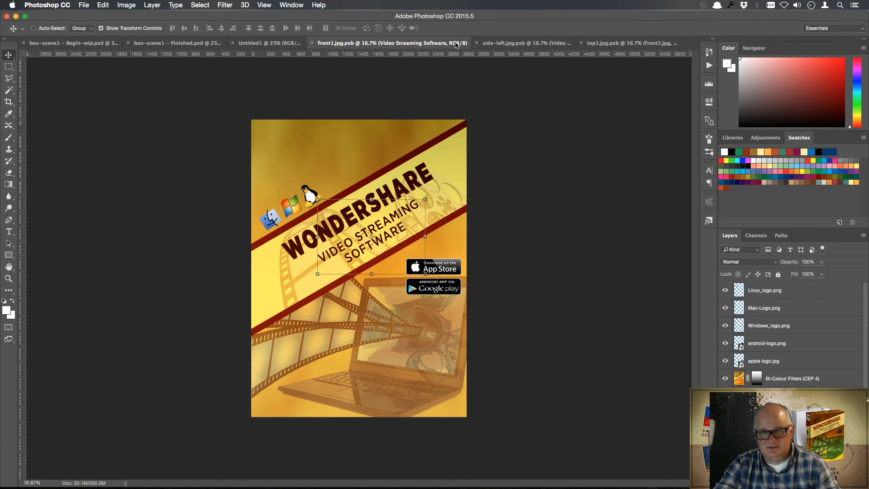
click(85, 7)
click(534, 45)
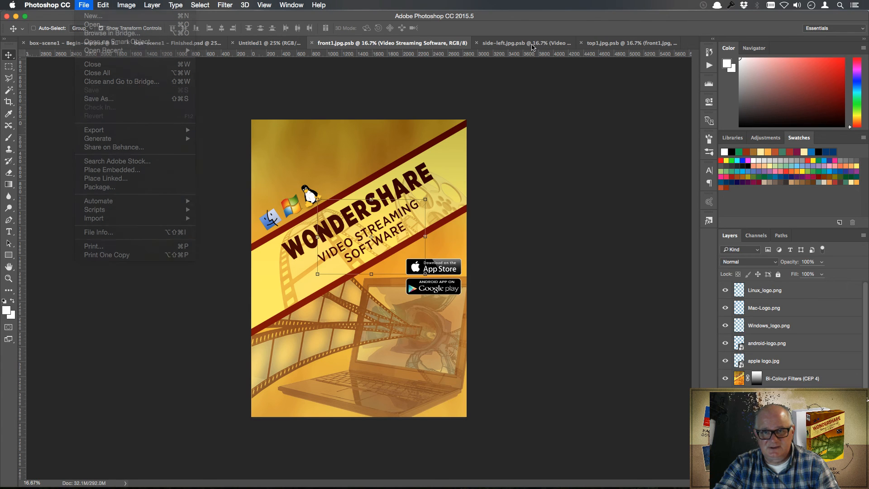
click(506, 44)
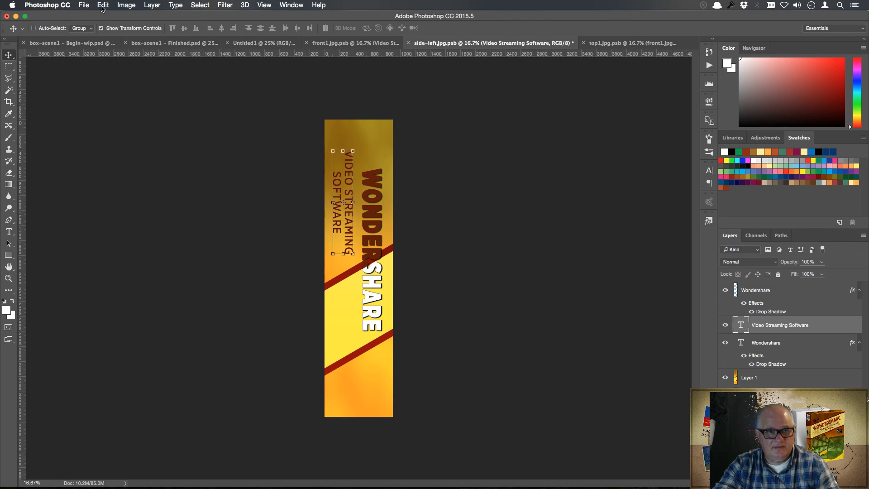
click(84, 5)
click(97, 92)
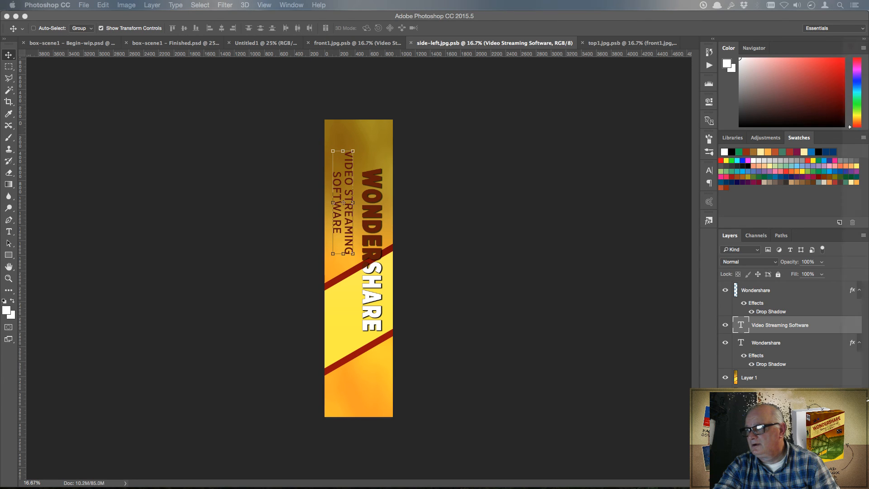
Step: Switch to Chrome and search Google for "Camera Icon Large"
drag(573, 62, 497, 39)
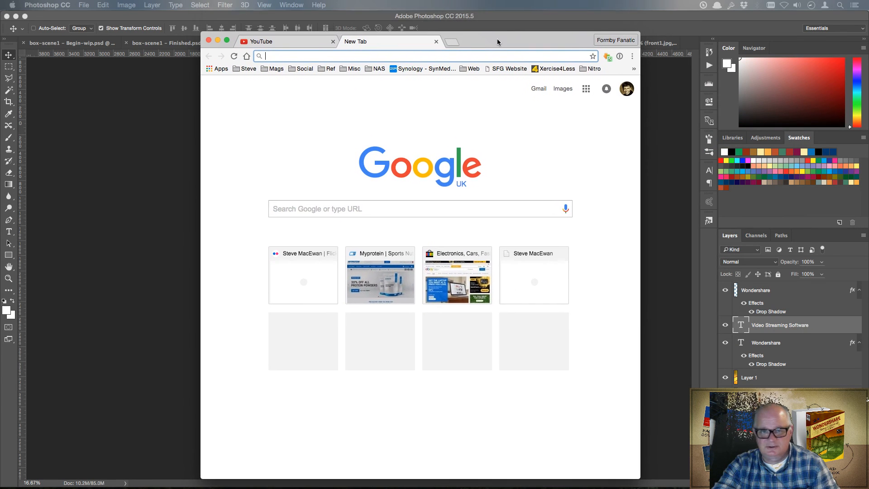
click(379, 206)
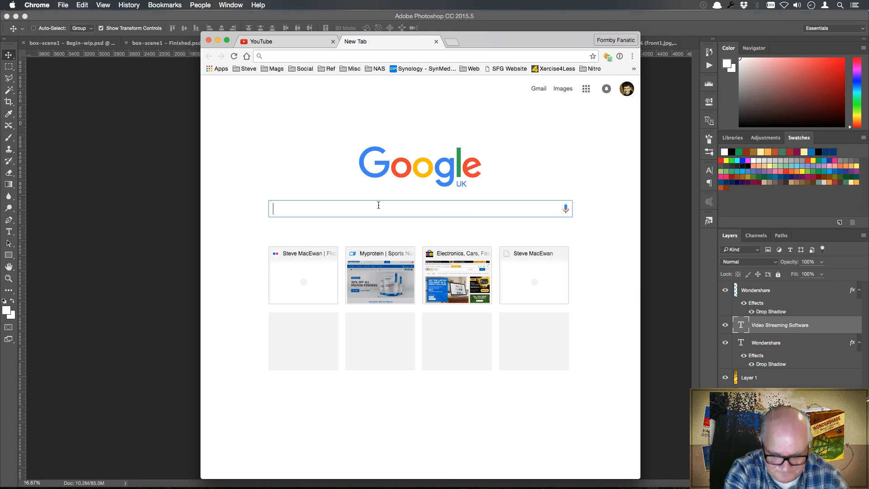
text(Ca)
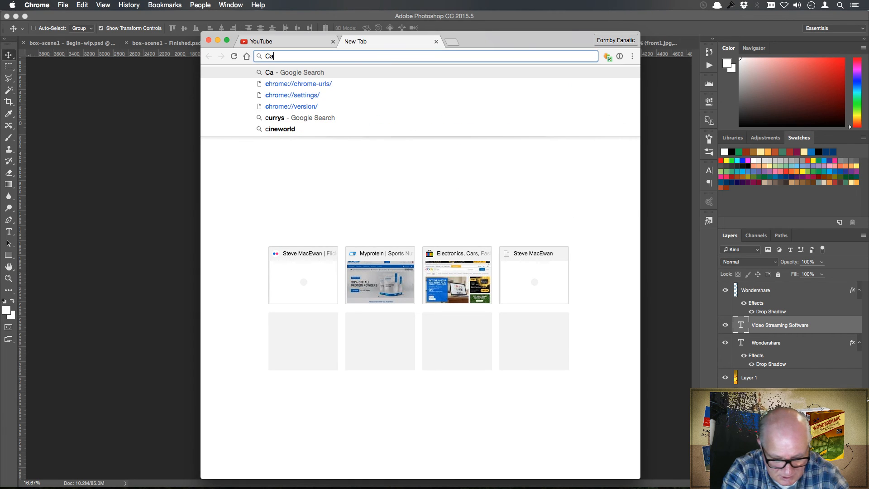
text(mera)
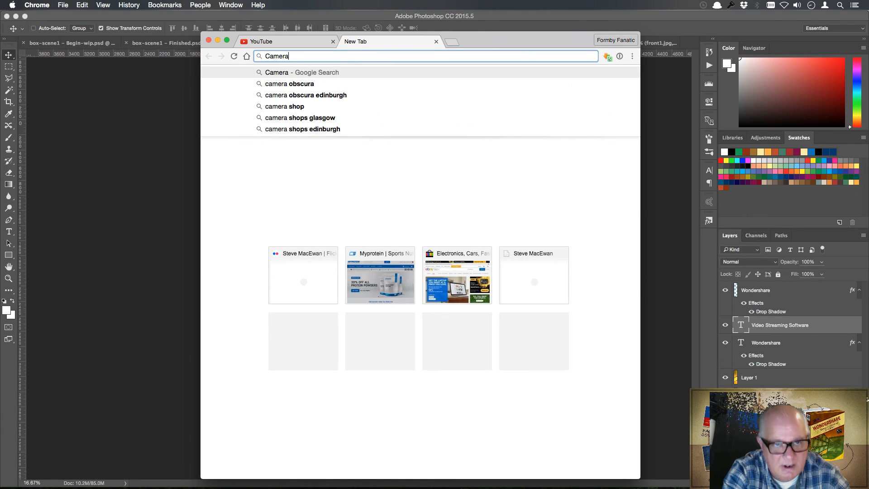
text( Ic)
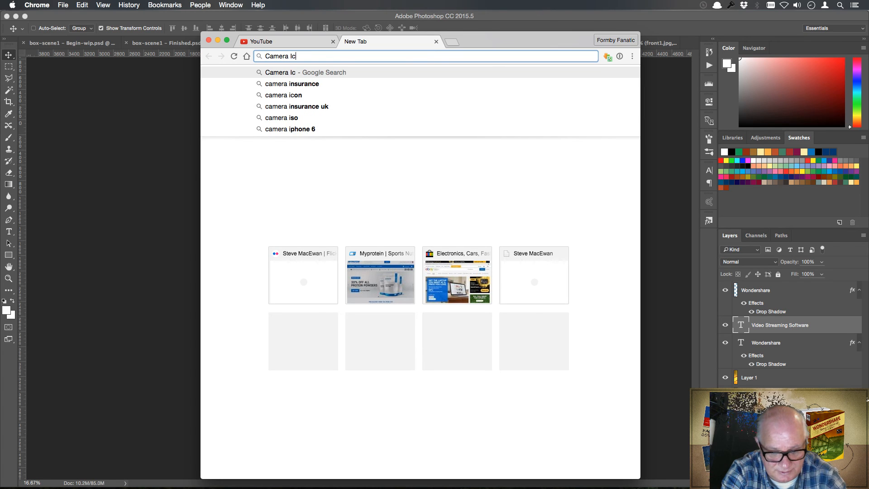
text(on L)
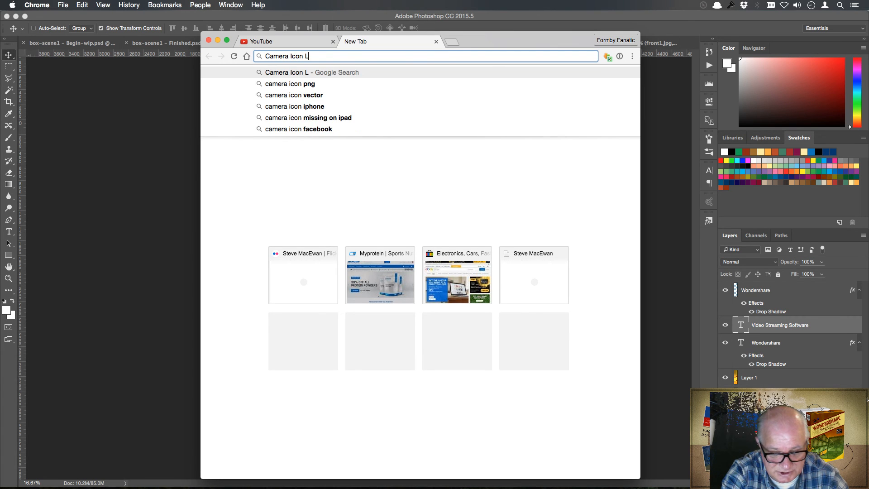
text(arge)
key(Return)
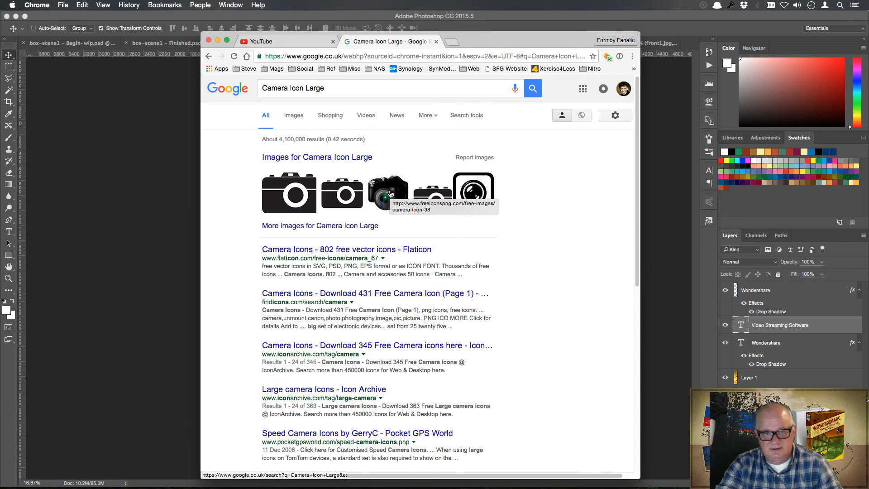
Step: View the black camera icon with the green lens from freeiconspng.com at full size and copy the image
click(390, 194)
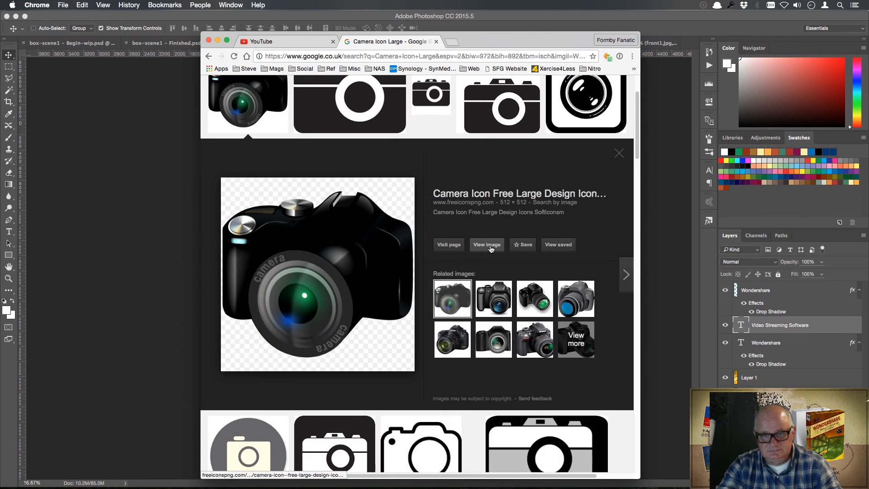
click(487, 245)
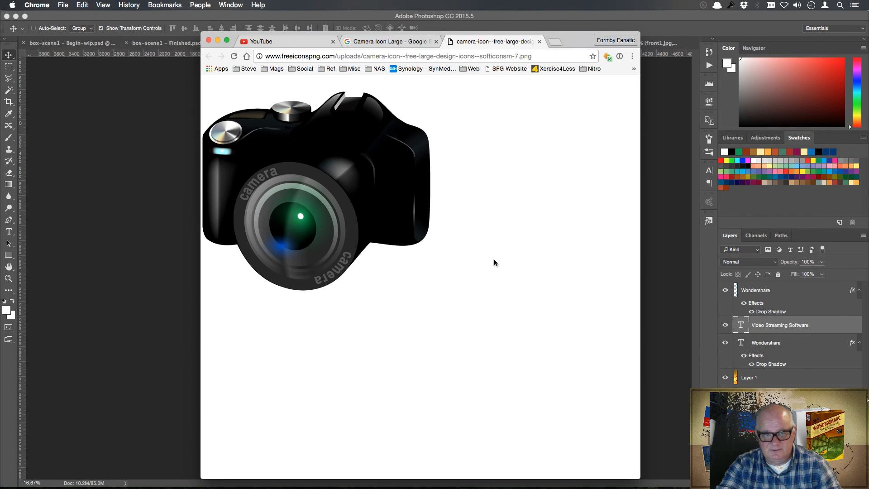
right_click(333, 186)
click(394, 205)
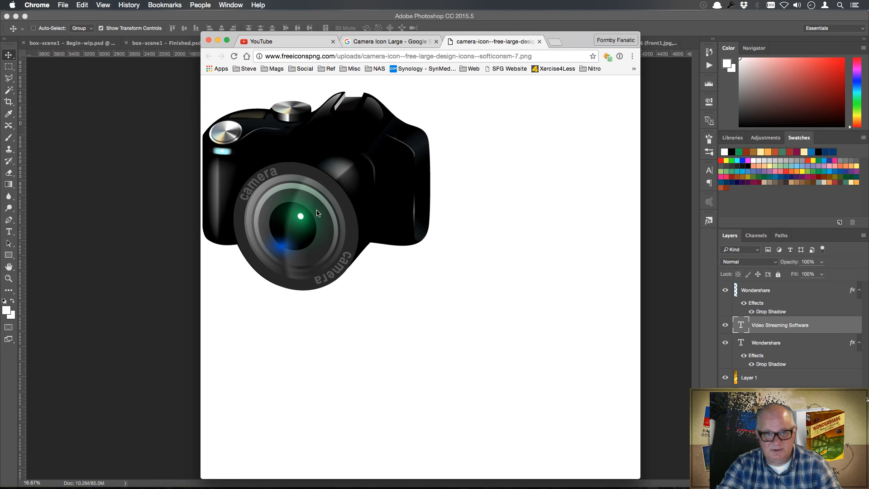
Step: Return to Photoshop, deselect the layers in side-left.jpg.psb and paste the camera image into the panel
click(113, 220)
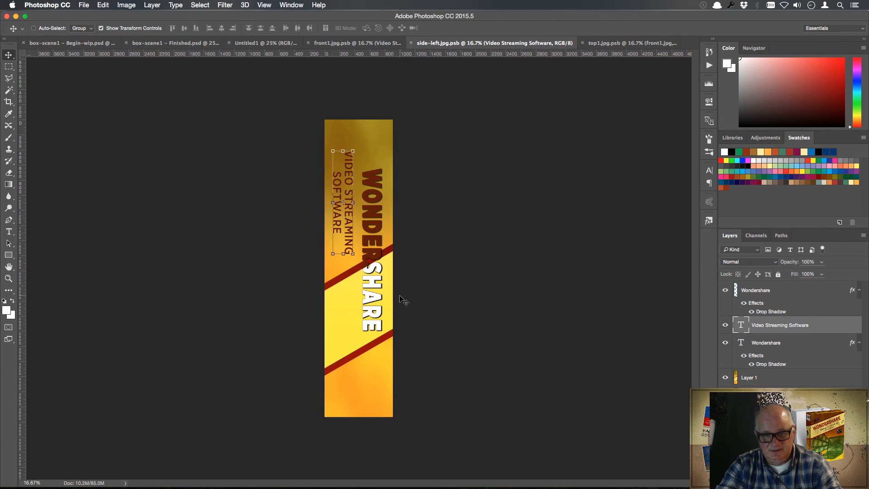
right_click(339, 267)
click(109, 7)
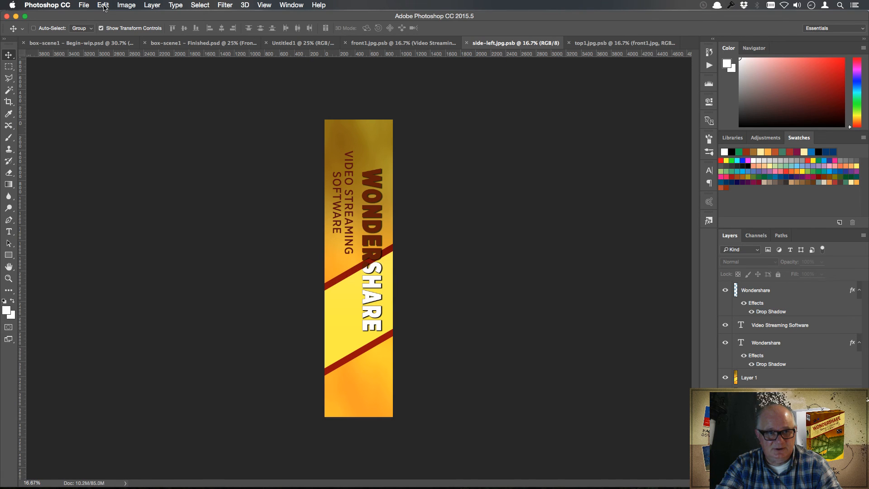
click(104, 5)
click(112, 87)
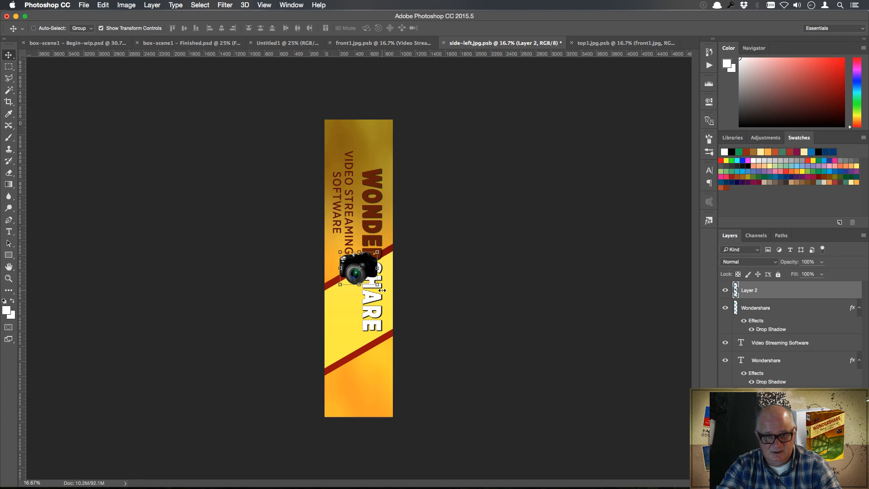
Step: Rotate the camera about 90° clockwise, scale it to about 81% and place it in the yellow band beside the Wondershare title
drag(383, 292, 336, 303)
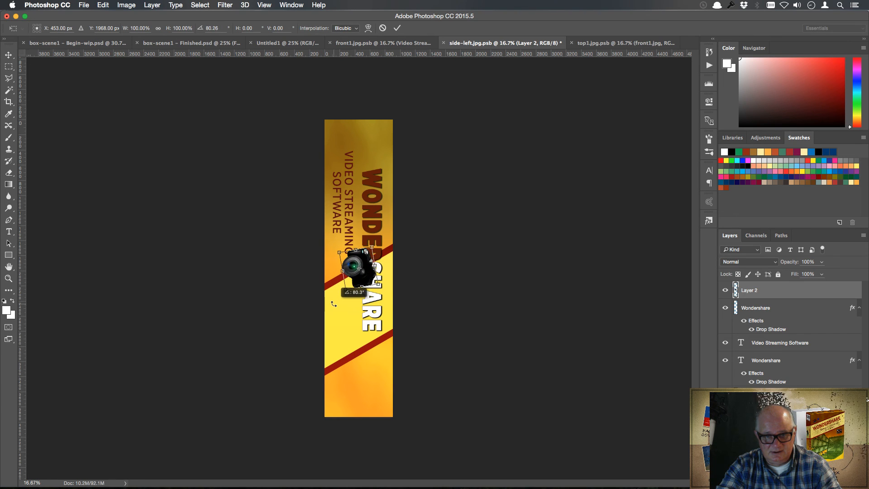
drag(364, 276, 350, 318)
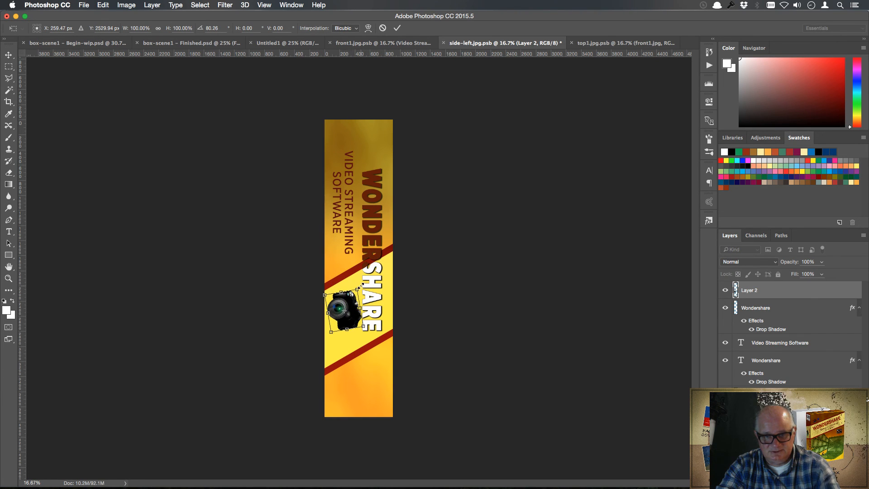
drag(358, 288, 350, 299)
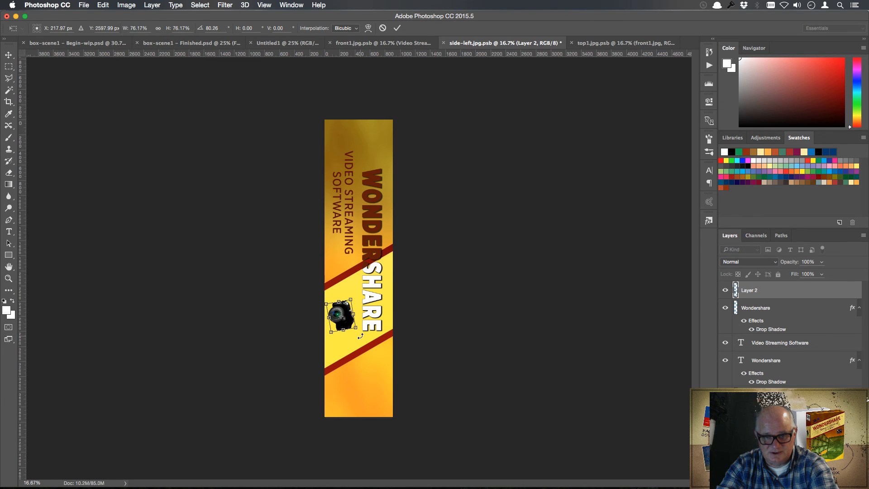
drag(361, 336, 332, 329)
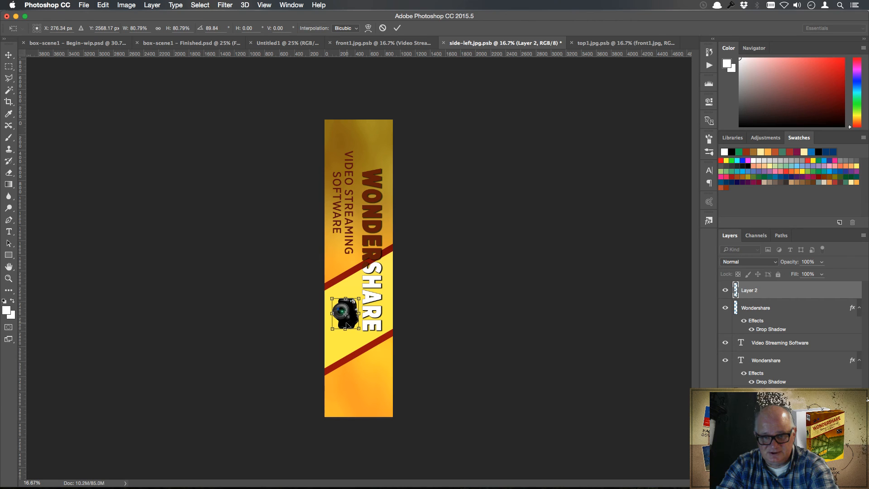
key(Return)
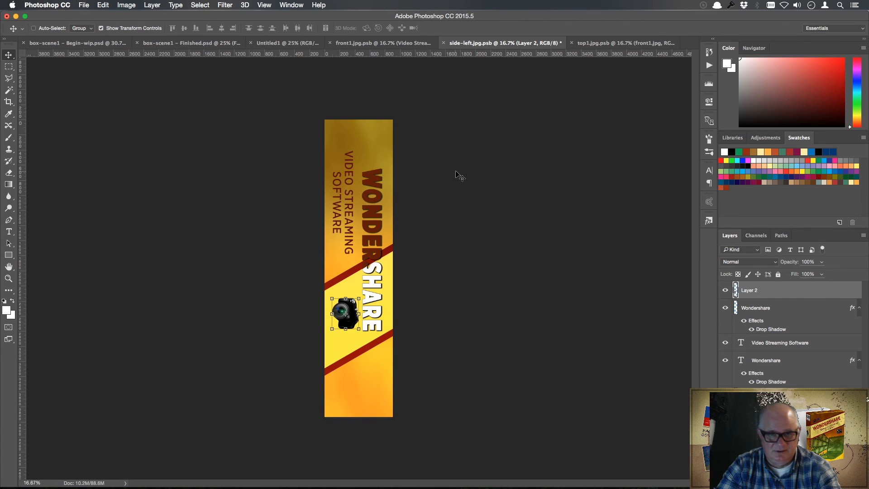
Step: Switch to Chrome, close the camera image page and run a Google image search for "barcode Large"
key(ctrl+Up)
click(216, 281)
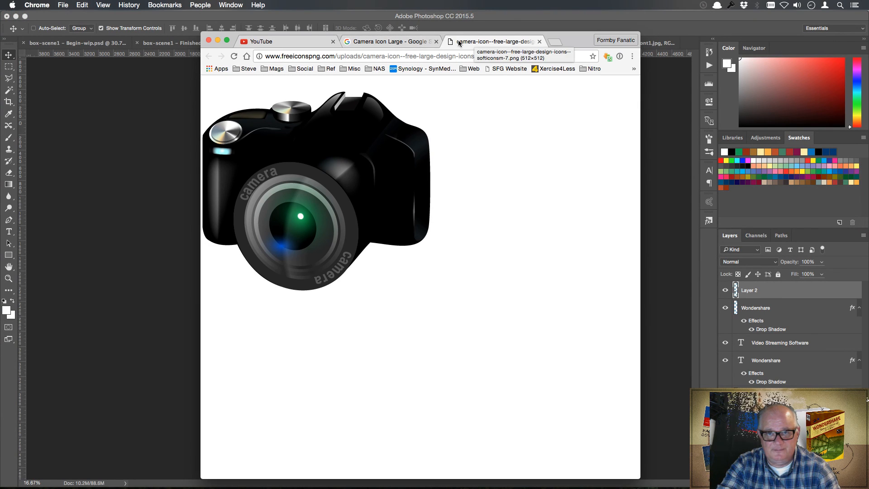
click(539, 42)
scroll(307, 136, up, 2)
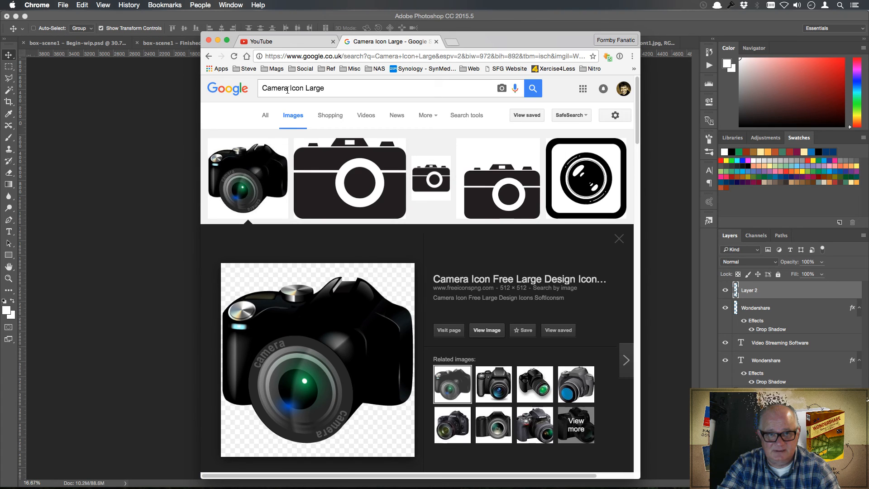
drag(289, 88, 253, 84)
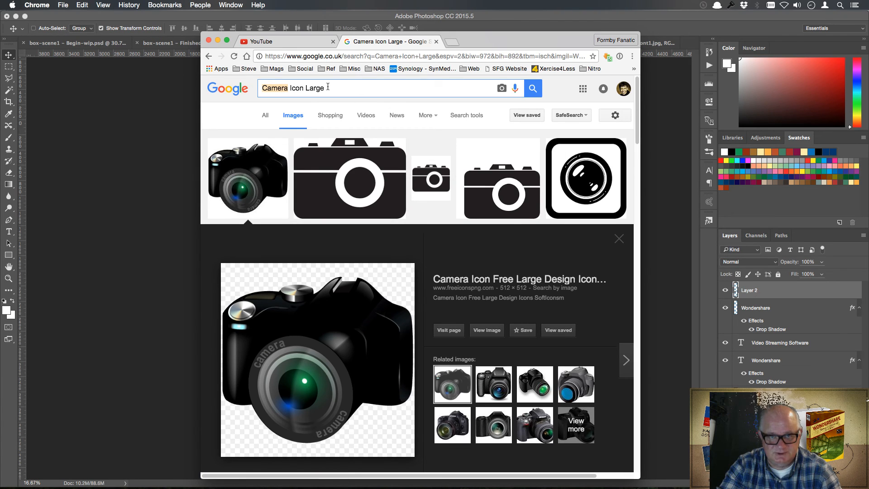
drag(328, 88, 248, 92)
click(297, 88)
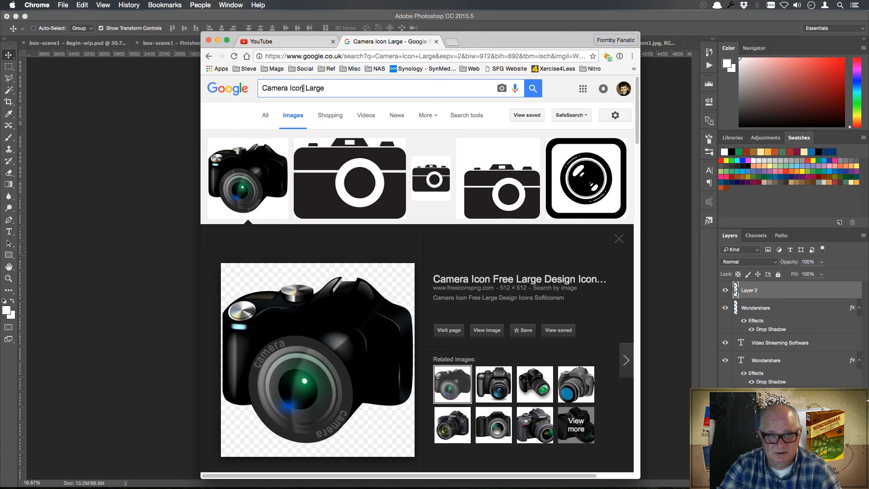
drag(303, 87, 230, 85)
text(barcode)
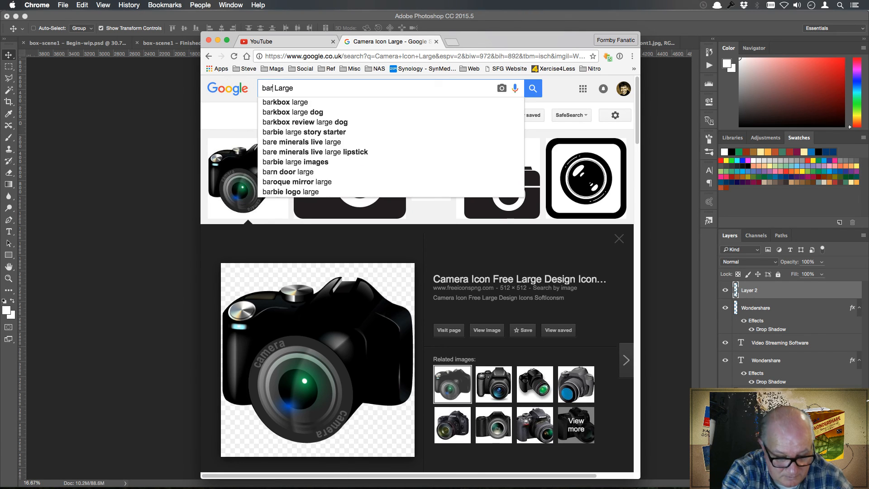
key(Return)
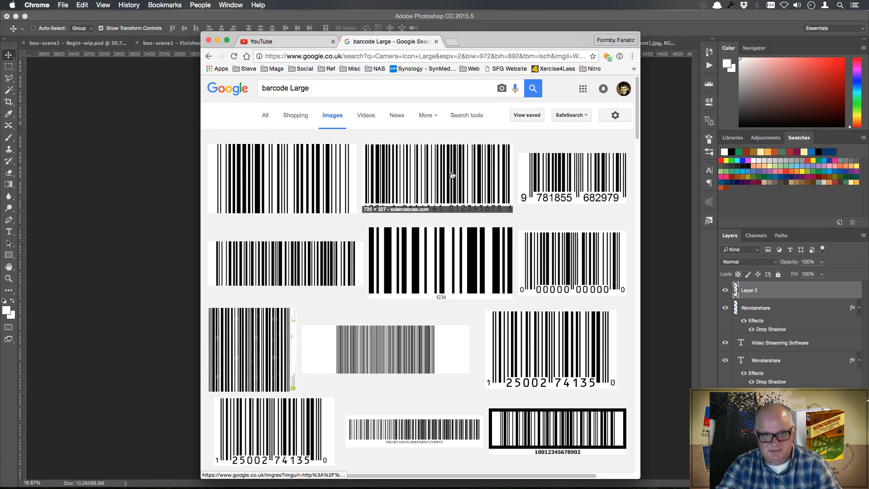
Step: View the Science Boss barcode image at full size and copy the image
click(451, 175)
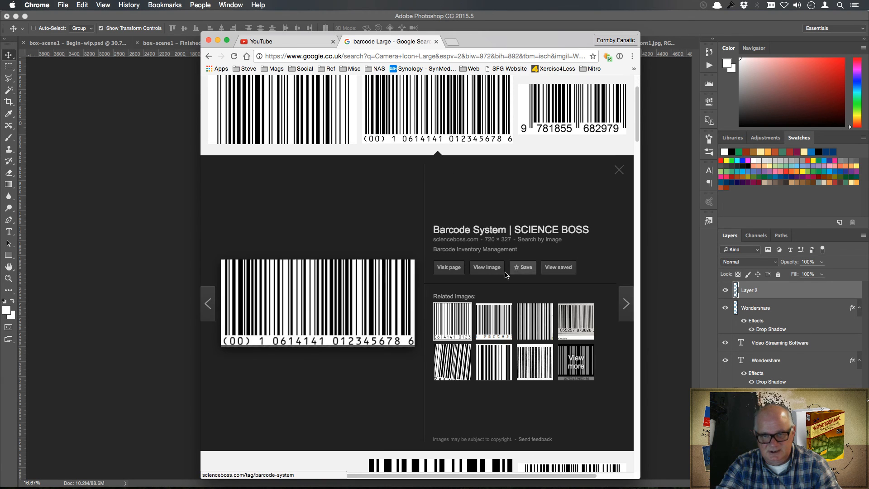
click(493, 271)
right_click(392, 156)
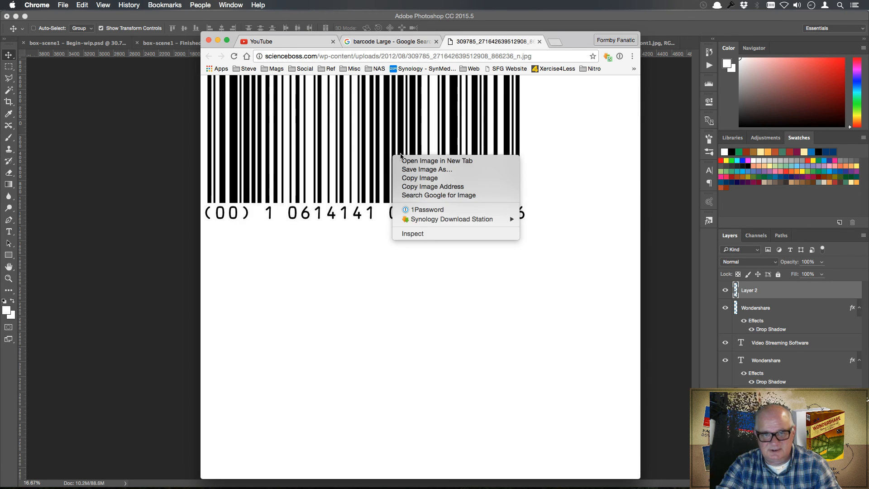
click(448, 178)
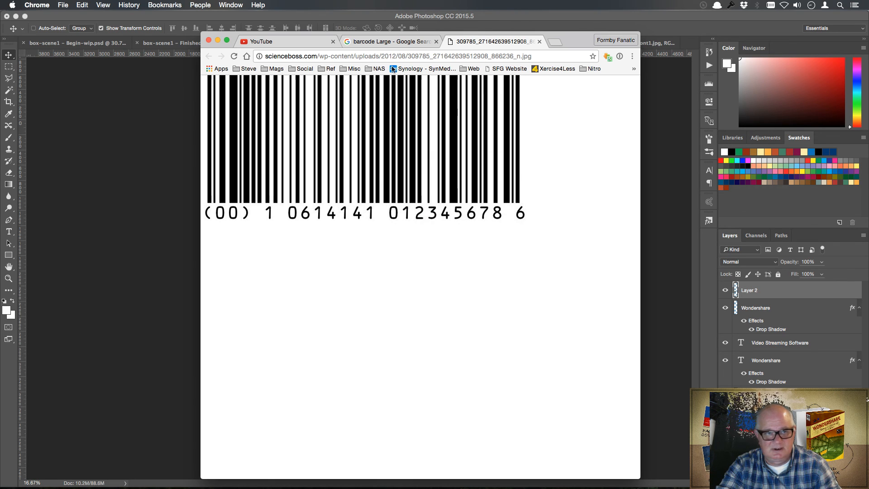
Step: Return to Photoshop, paste the barcode at the bottom end of the side-left.jpg.psb panel and save the file
click(129, 142)
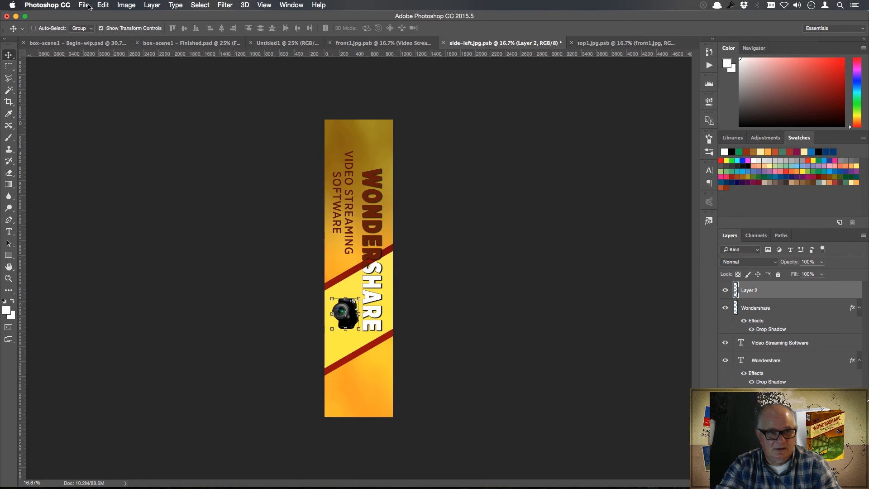
click(103, 5)
click(120, 86)
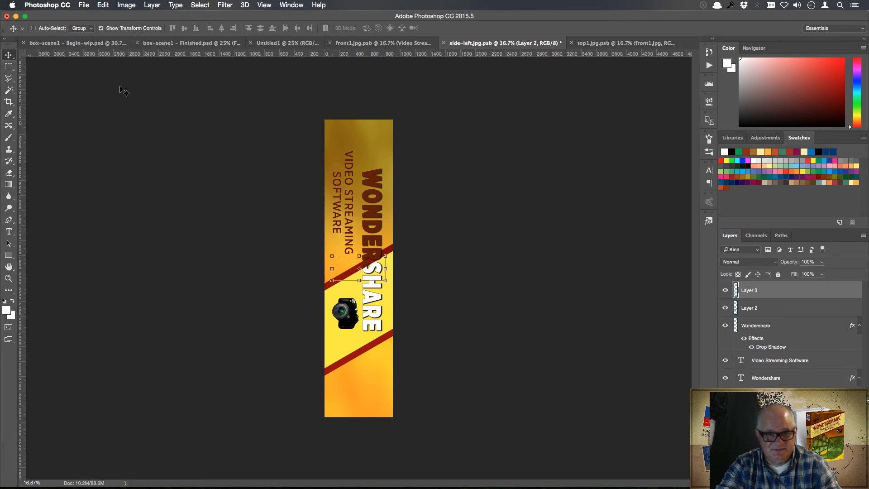
drag(364, 273, 367, 398)
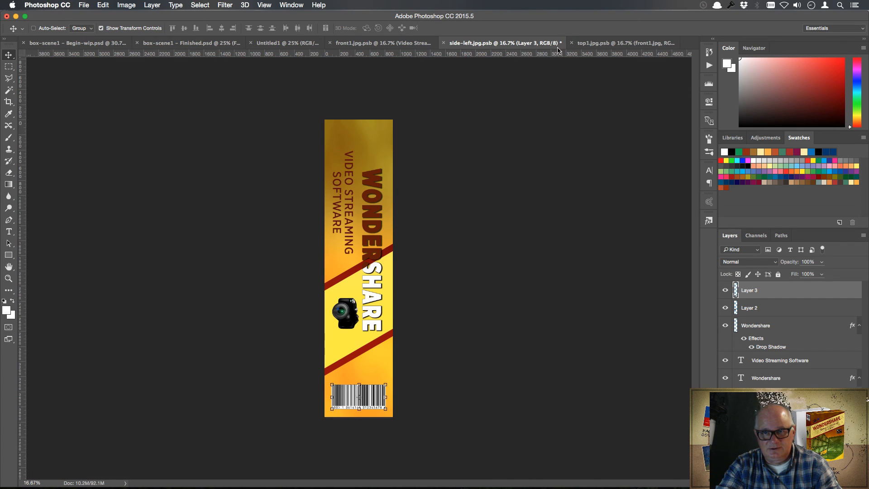
click(84, 5)
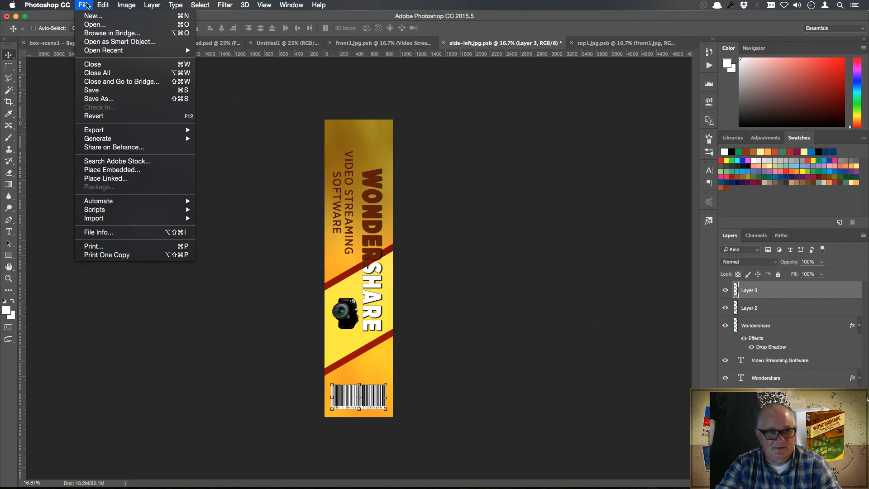
click(108, 90)
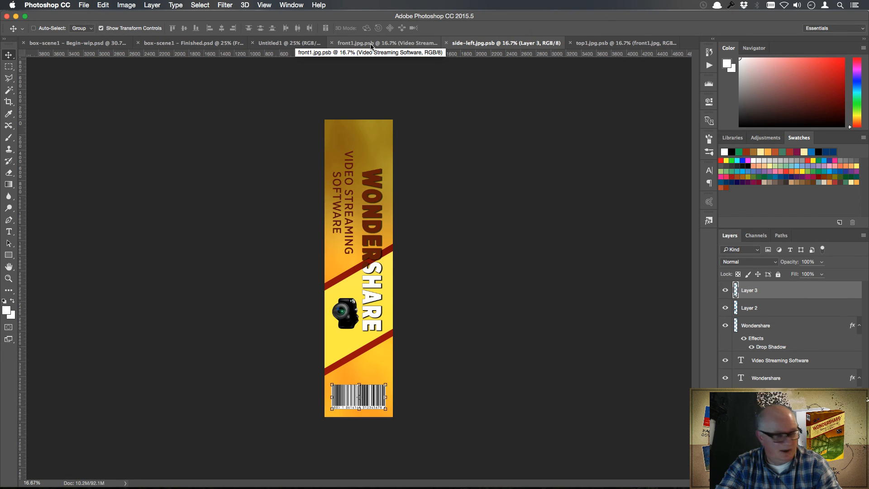
Step: Copy the Wondershare title and Video Streaming Software subtitle layers from front1.jpg.psb onto the middle of the top1.jpg.psb panel
click(281, 45)
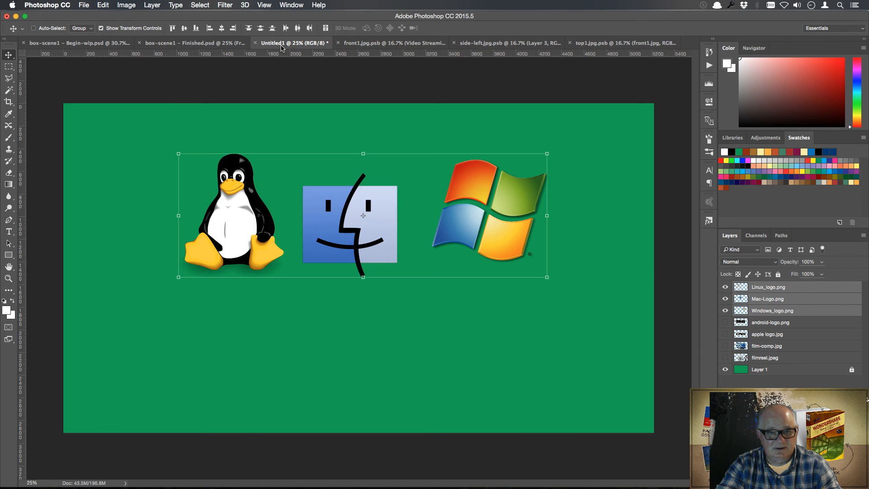
click(365, 46)
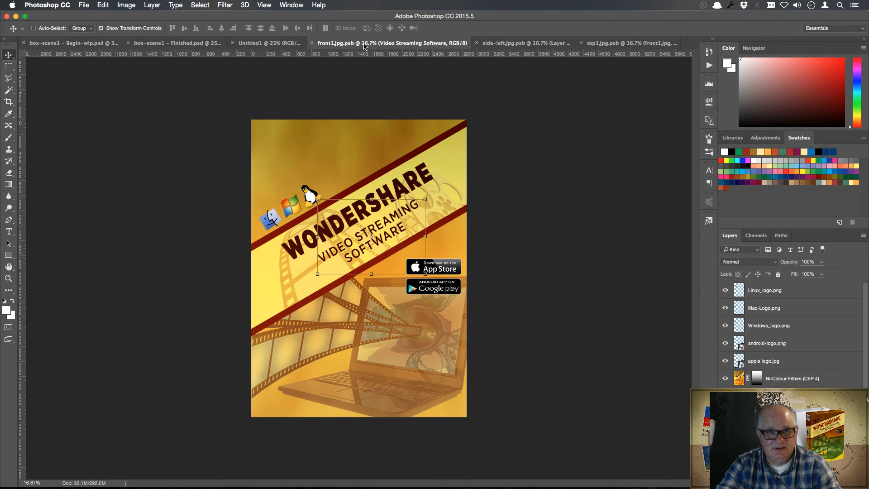
click(205, 45)
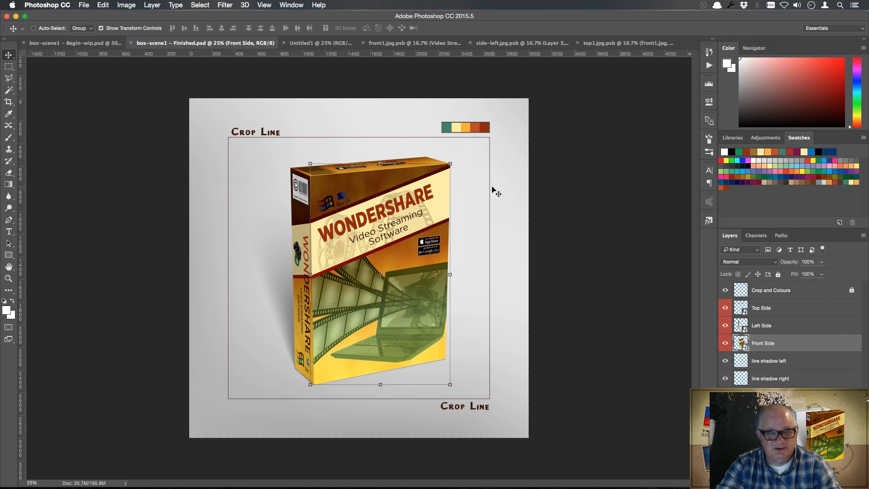
click(611, 45)
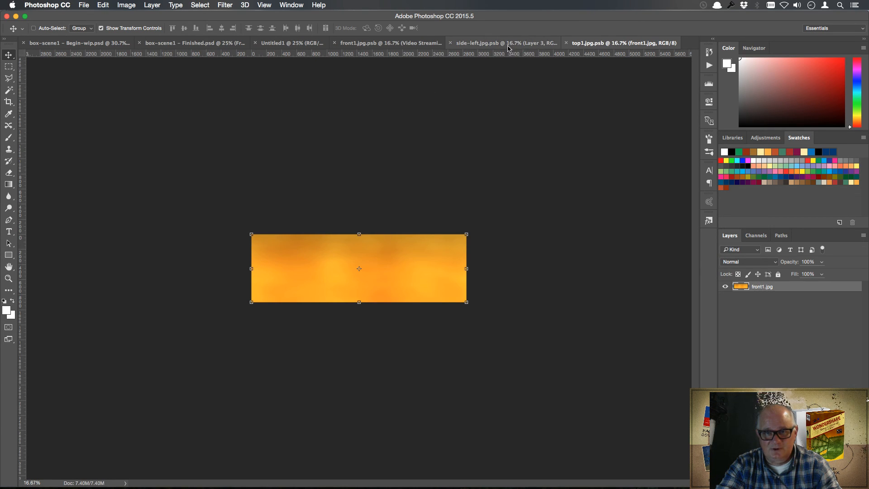
click(419, 44)
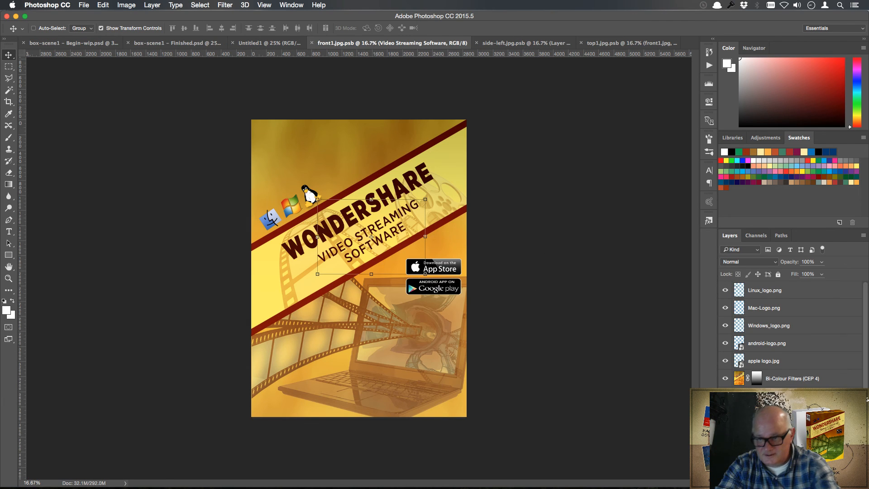
click(358, 219)
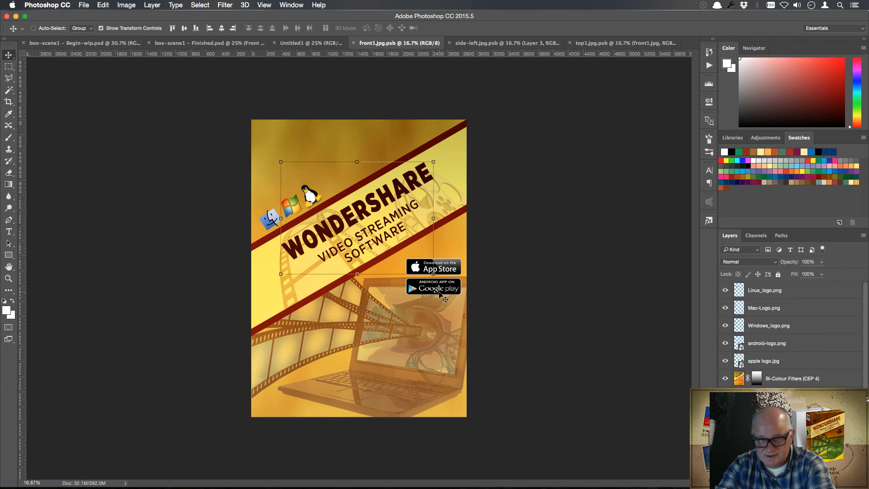
drag(390, 221, 512, 159)
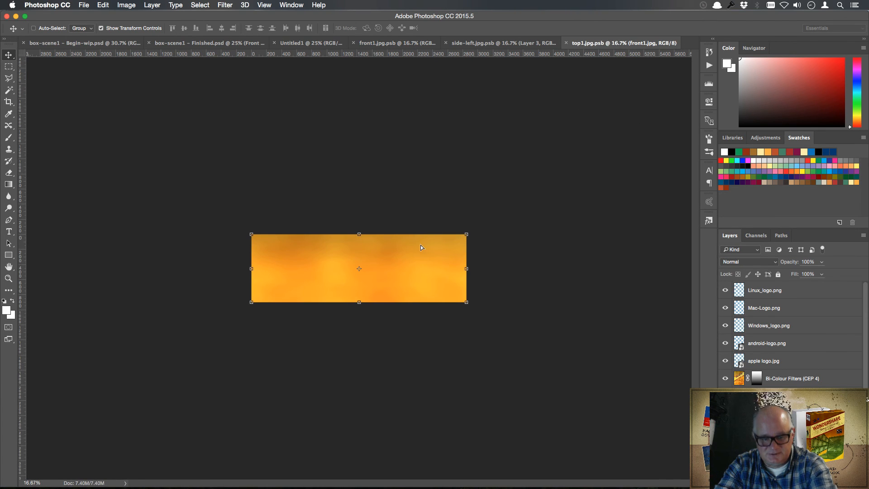
drag(416, 251, 417, 252)
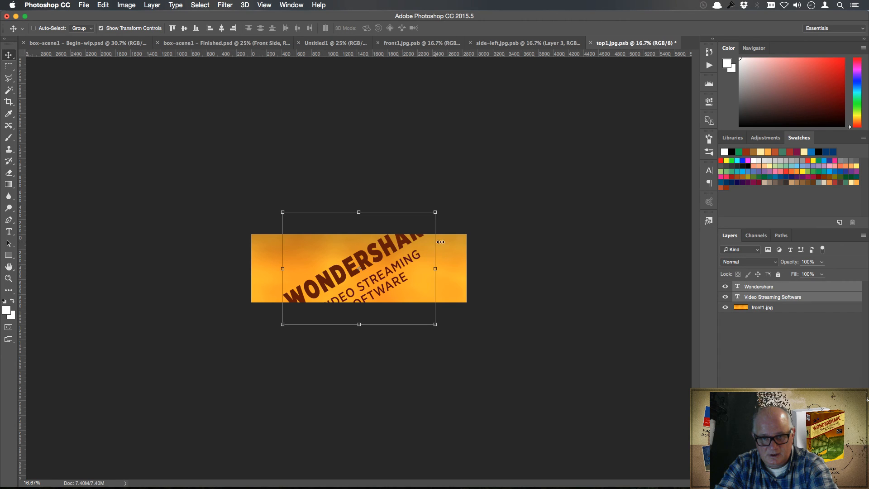
Step: Rotate the title and subtitle together 30° clockwise and move them up slightly so both fit inside the top panel
click(435, 211)
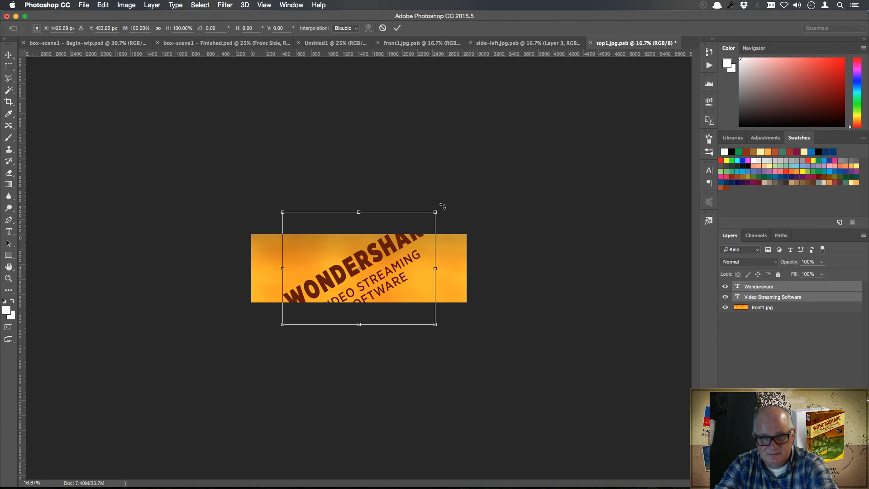
drag(442, 206, 463, 252)
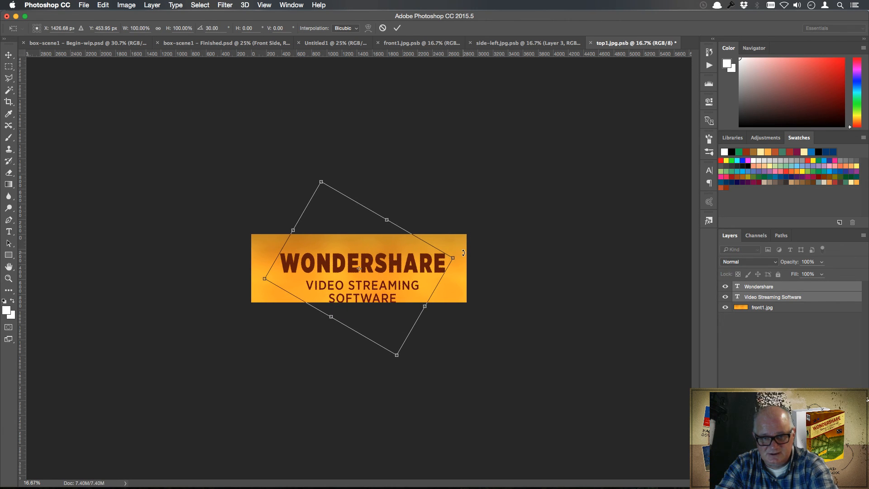
key(Escape)
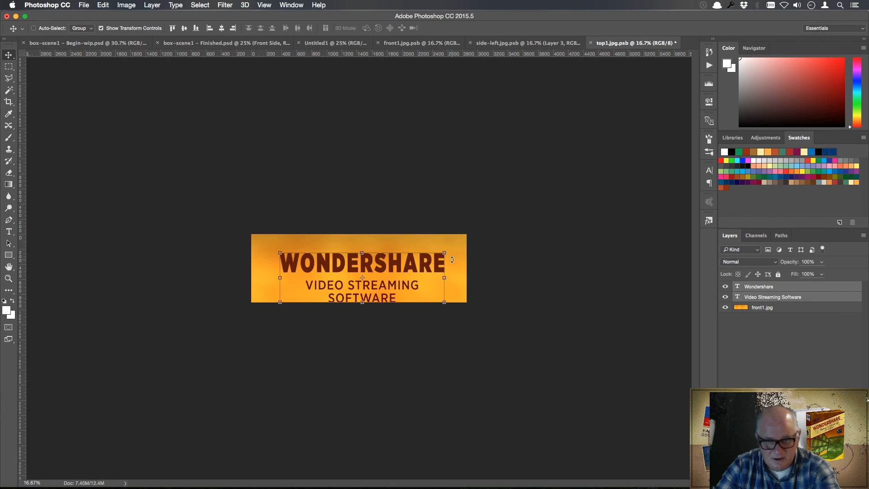
drag(418, 271, 419, 262)
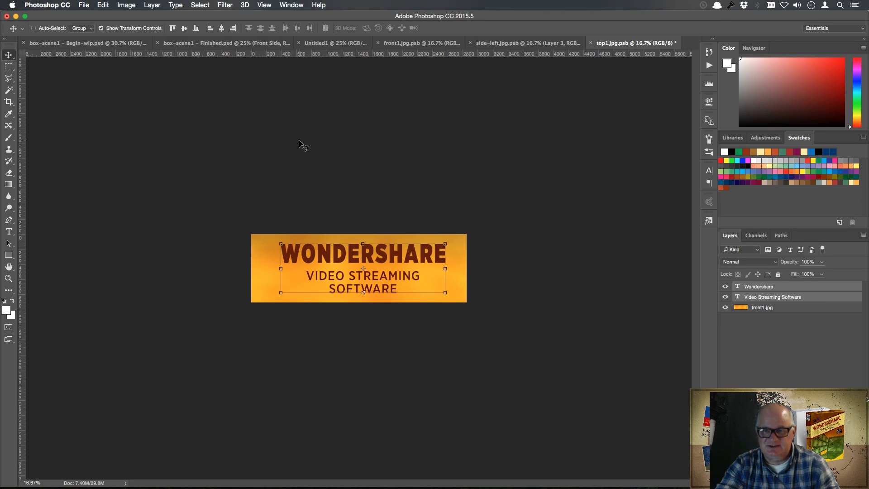
Step: Save top1.jpg.psb and inspect the updated box in box-scene1 – Begin-wip.psd against the finished reference
click(84, 5)
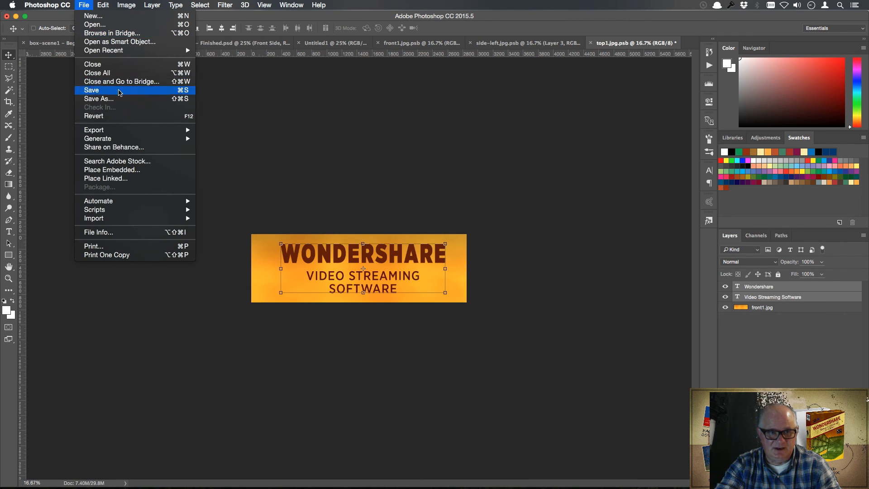
click(118, 95)
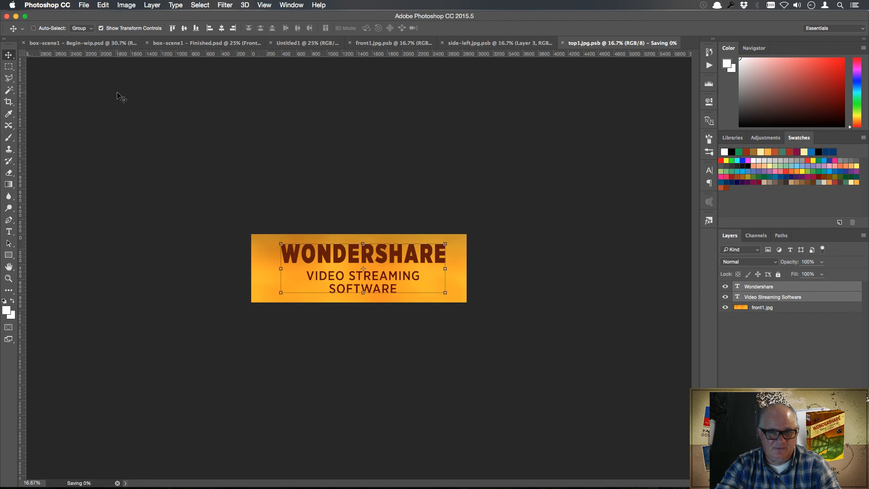
click(515, 43)
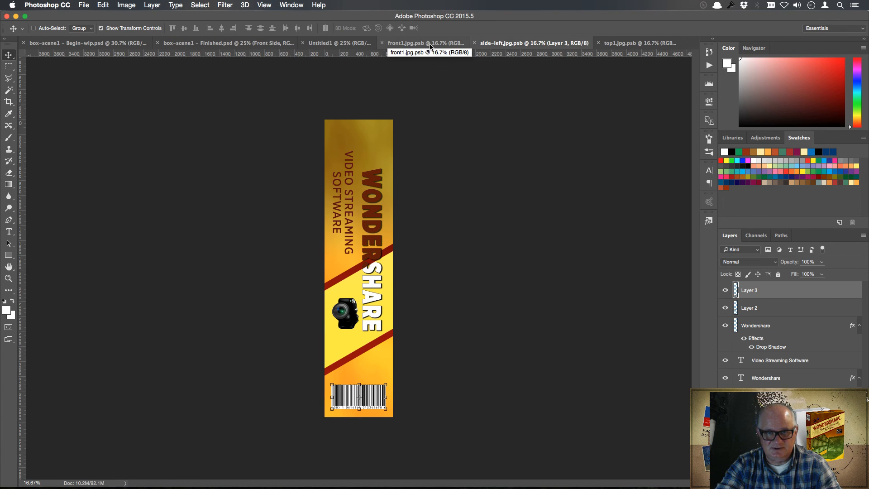
click(430, 43)
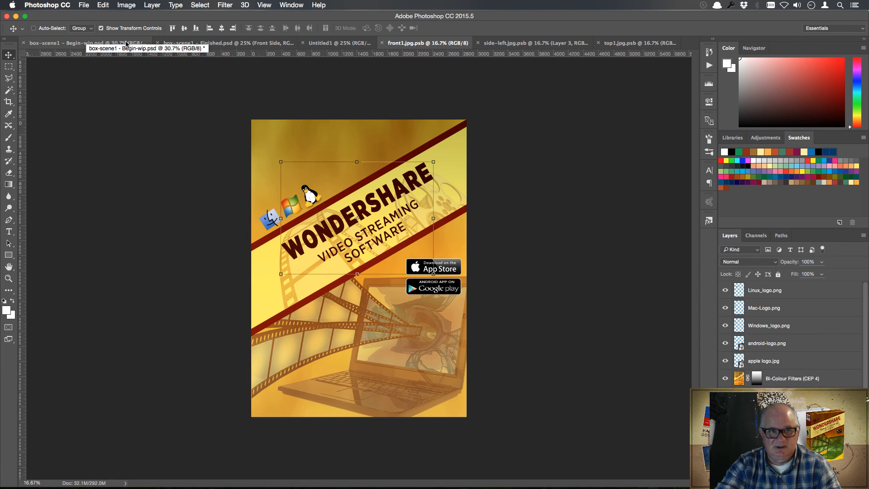
click(195, 44)
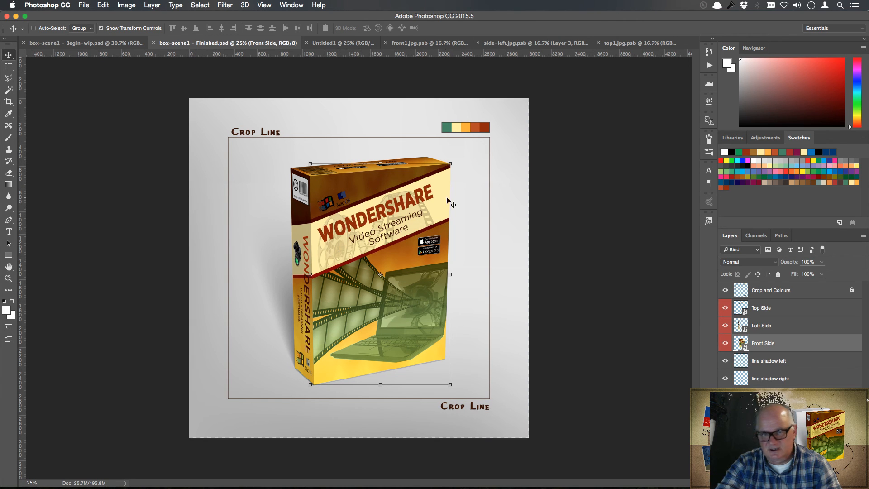
click(113, 44)
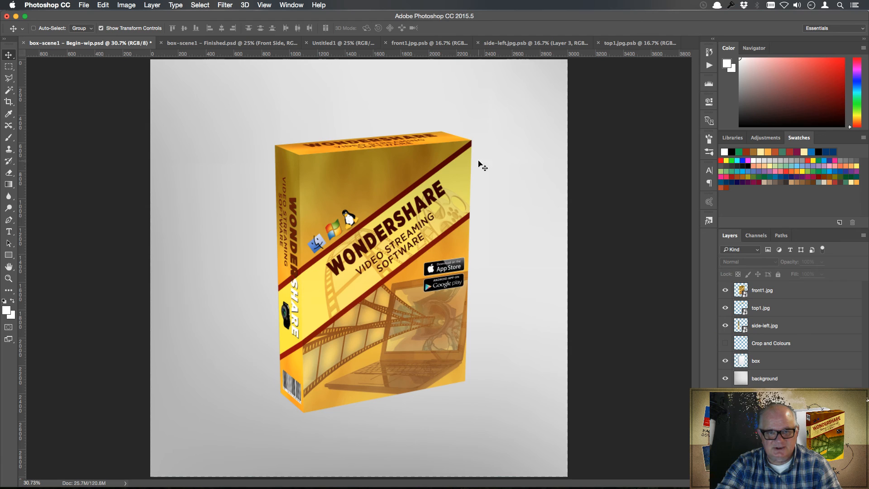
Step: Check that top1.jpg.psb, side-left.jpg.psb and front1.jpg.psb have no unsaved changes, and return to box-scene1 – Begin-wip.psd
click(623, 44)
click(83, 5)
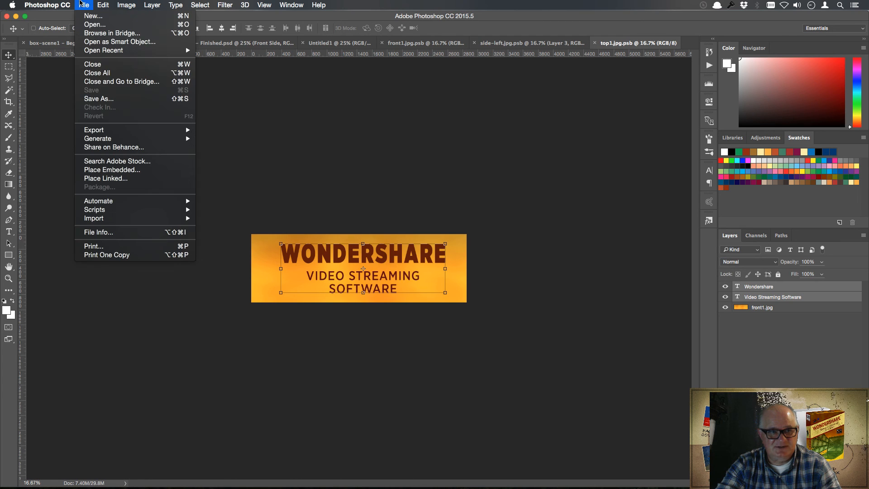
click(528, 44)
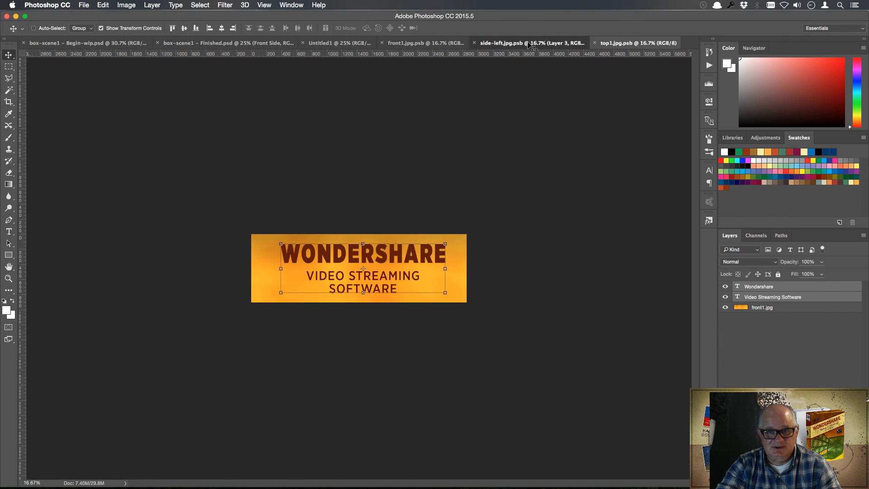
click(85, 5)
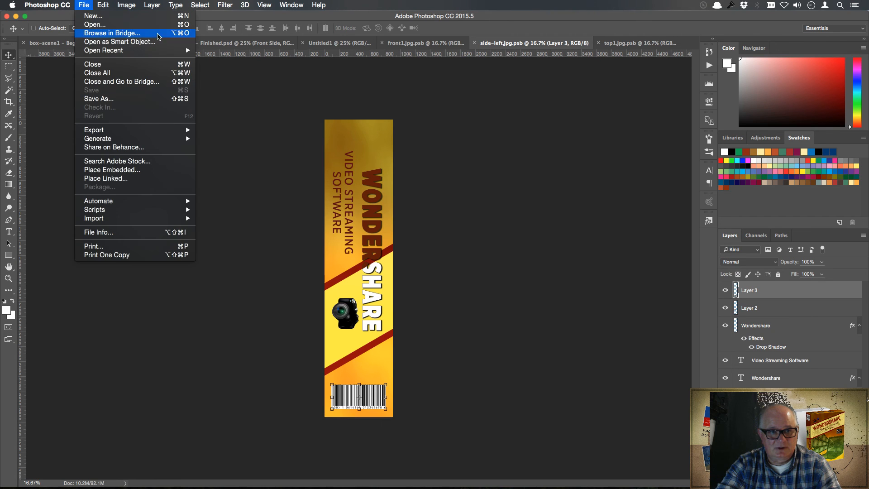
click(436, 43)
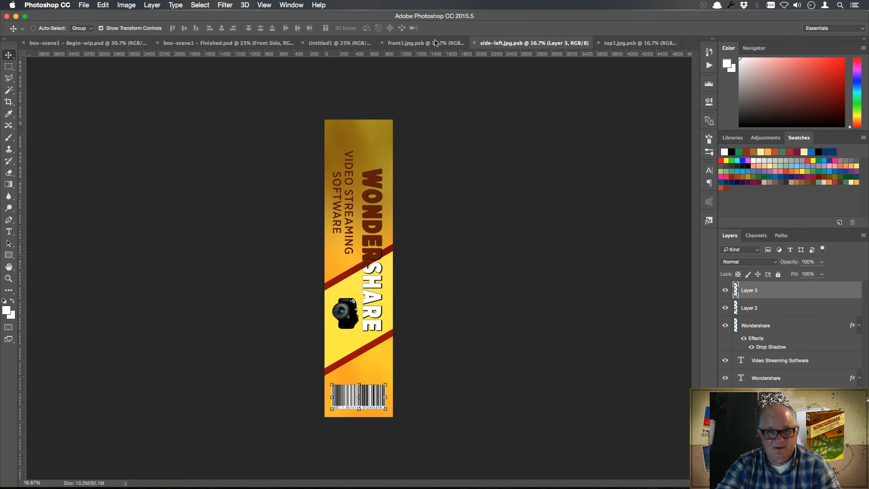
click(87, 5)
click(53, 104)
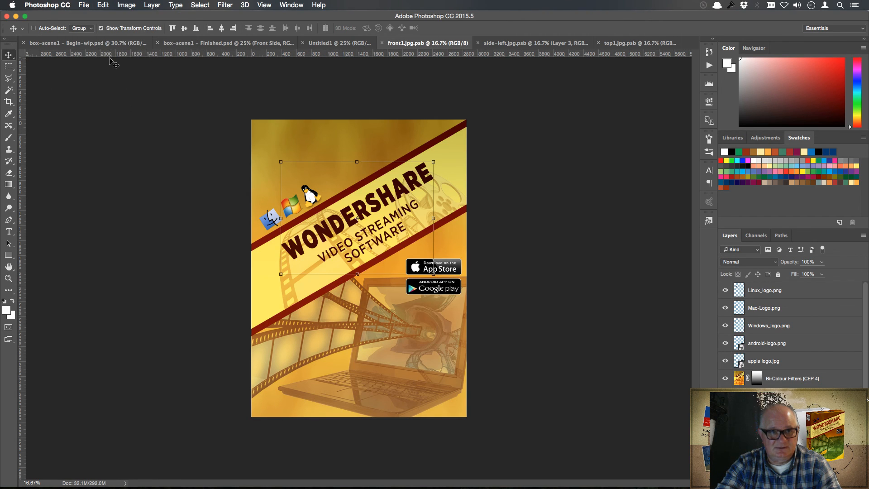
click(109, 43)
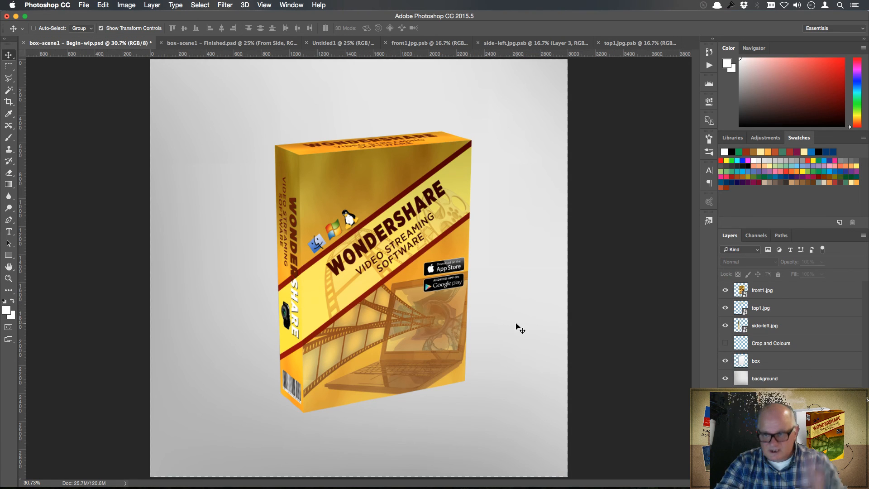
Step: Hide the background layer, delete the box layer and leave the Crop and Colours layer hidden
click(726, 379)
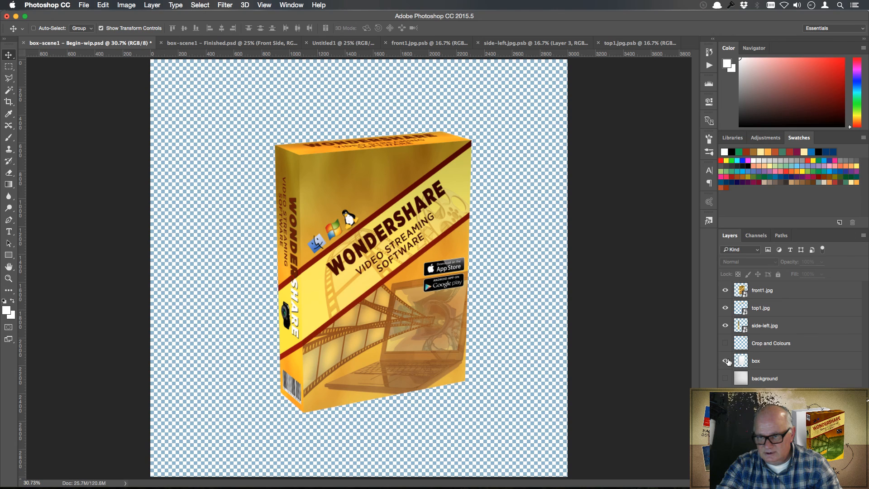
click(797, 363)
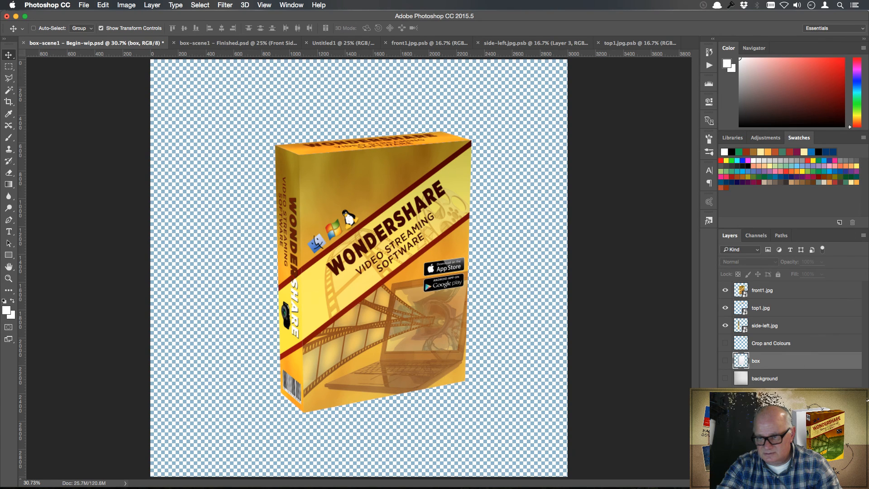
key(BackSpace)
click(725, 343)
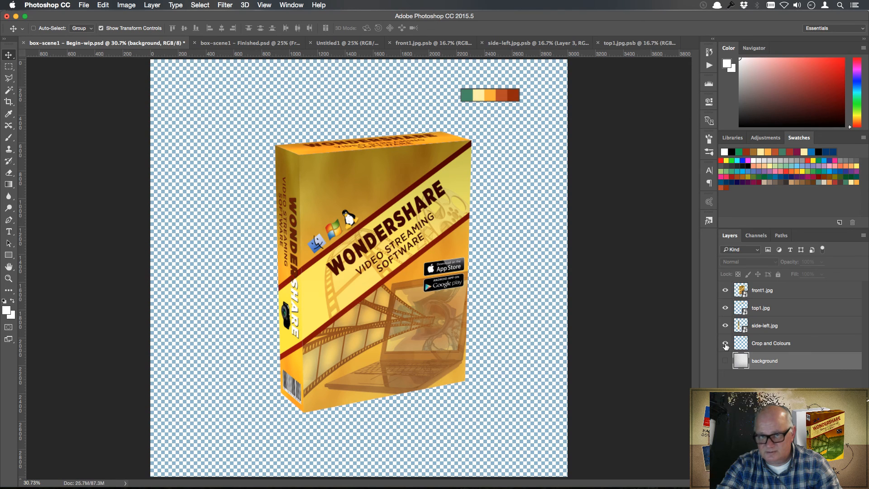
click(726, 343)
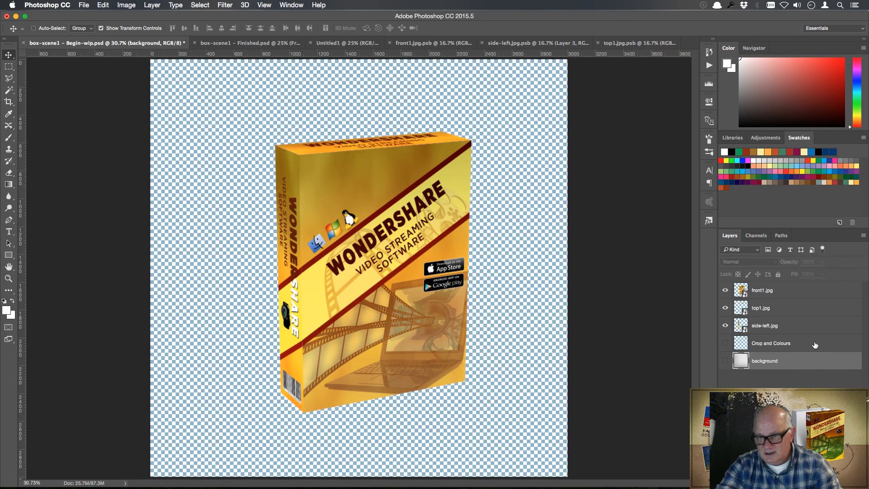
Step: Stamp all visible panels onto a new layer above front1.jpg and hide the front1.jpg, top1.jpg and side-left.jpg layers
click(797, 296)
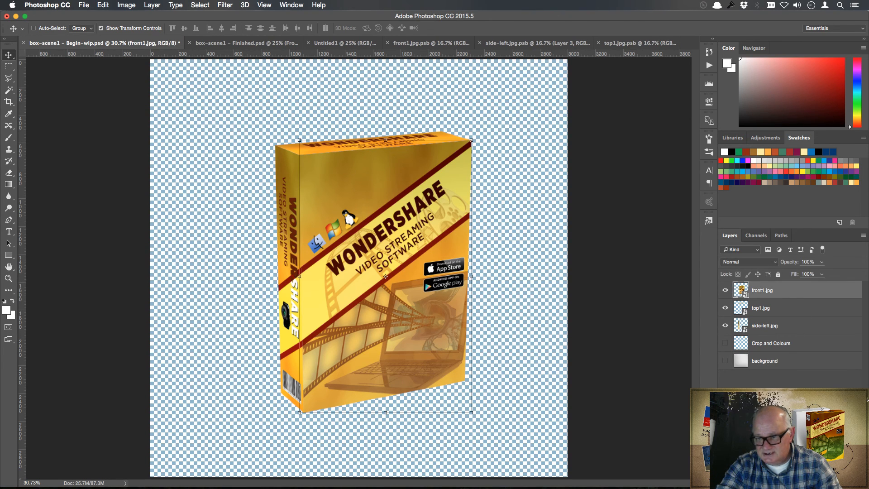
key(super+alt+shift+n)
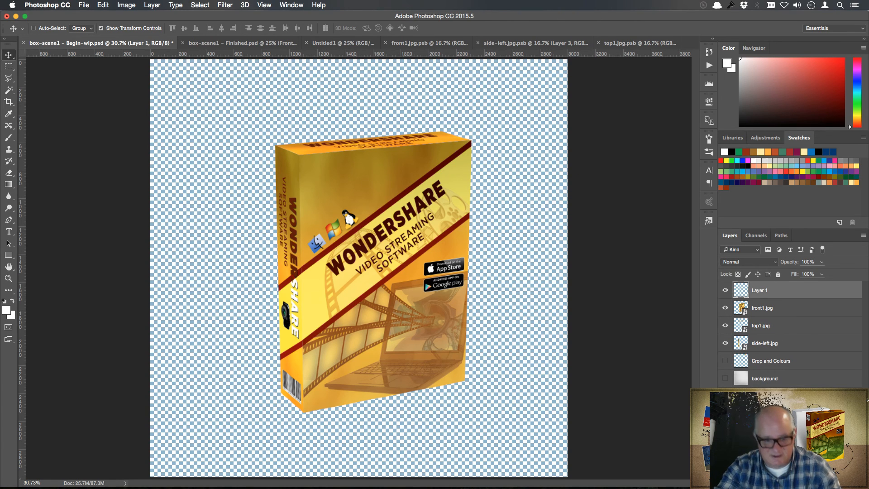
key(super)
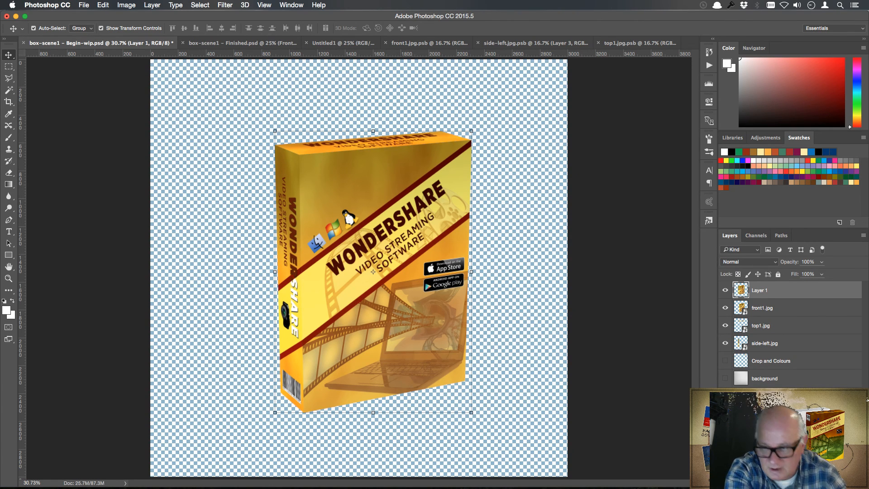
key(super+alt+shift+e)
drag(726, 310, 726, 346)
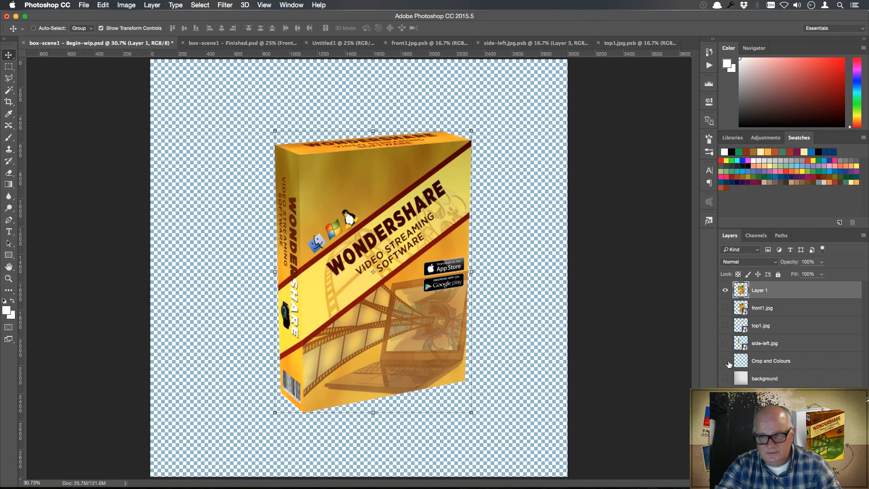
Step: Start Color Efex Pro 4 on the stamped box layer and choose the Bi-Colour Filters effect with colour set 1
click(225, 5)
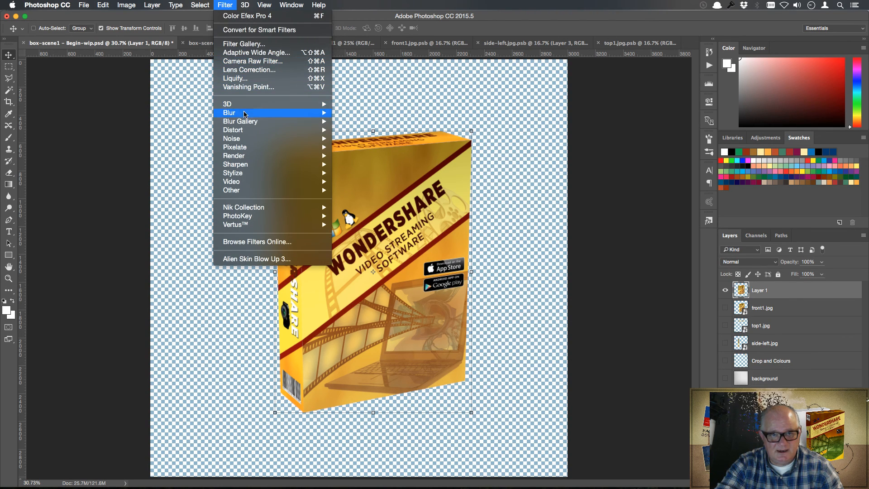
mouse_move(263, 207)
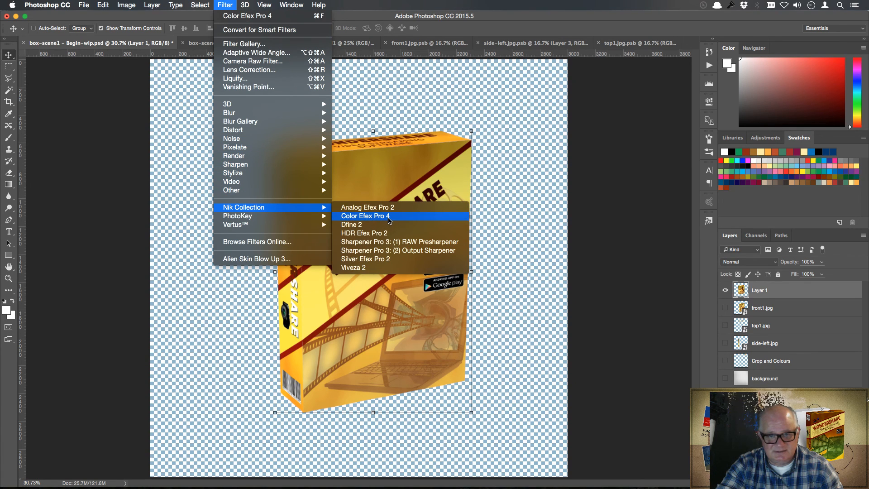
click(389, 216)
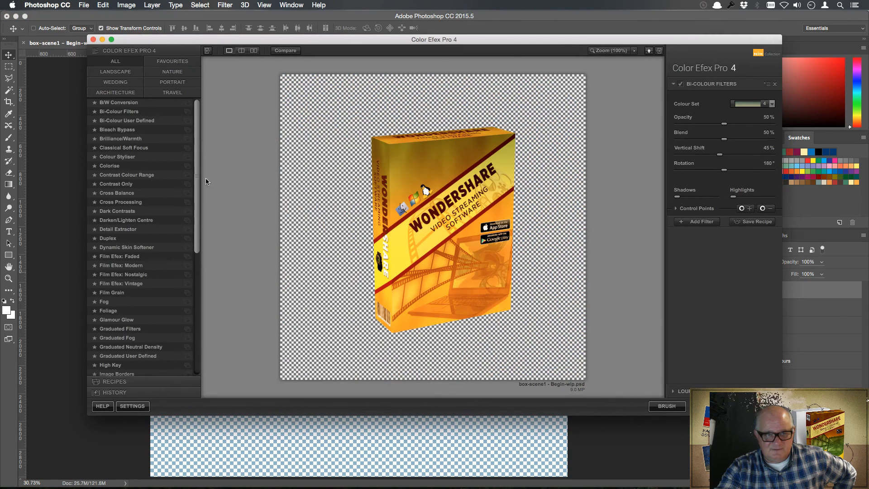
click(127, 112)
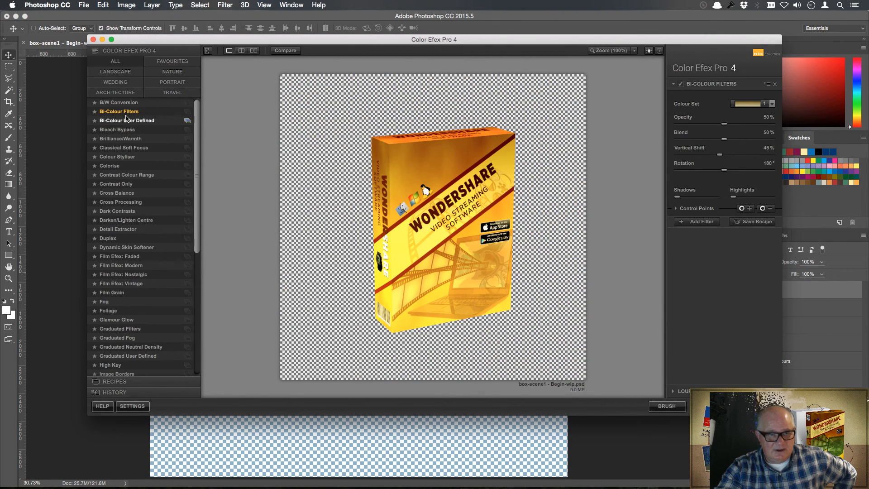
click(127, 119)
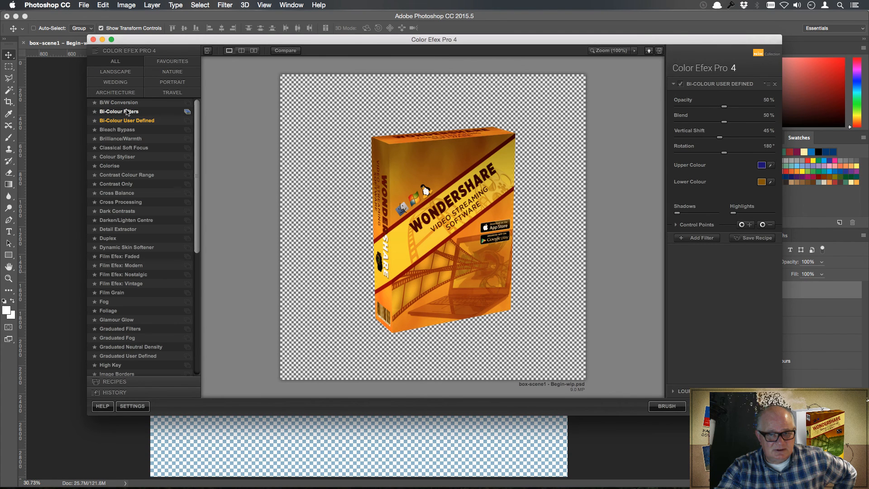
click(127, 112)
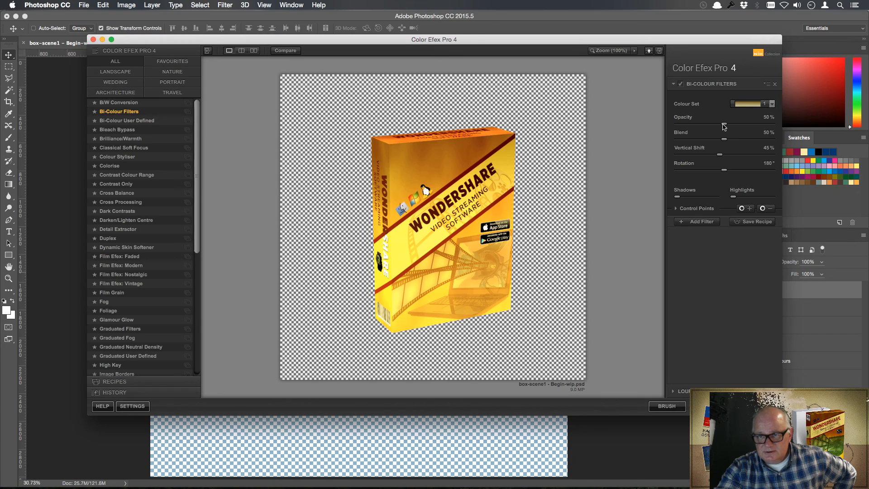
Step: Set the Bi-Colour filter's opacity to 65%, blend to 52% and vertical shift to slightly above 50%, and apply the filter
drag(724, 127, 738, 126)
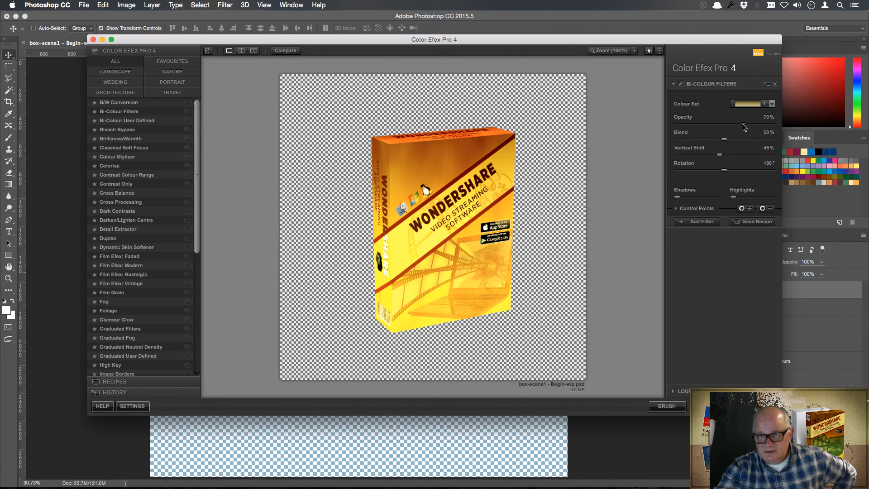
drag(744, 126, 738, 126)
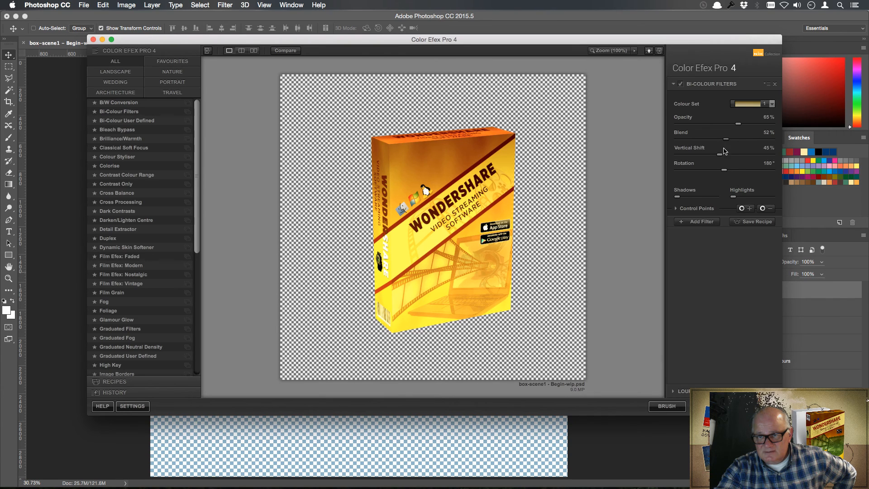
drag(720, 155, 725, 154)
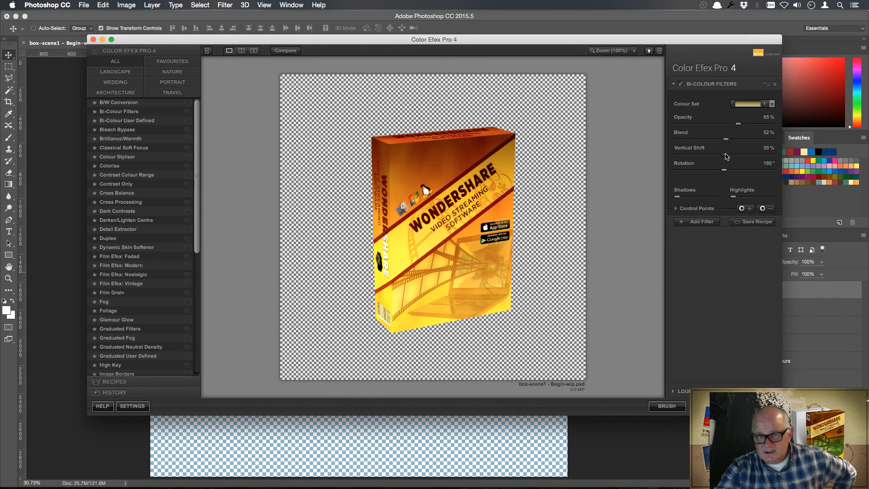
drag(726, 154, 729, 156)
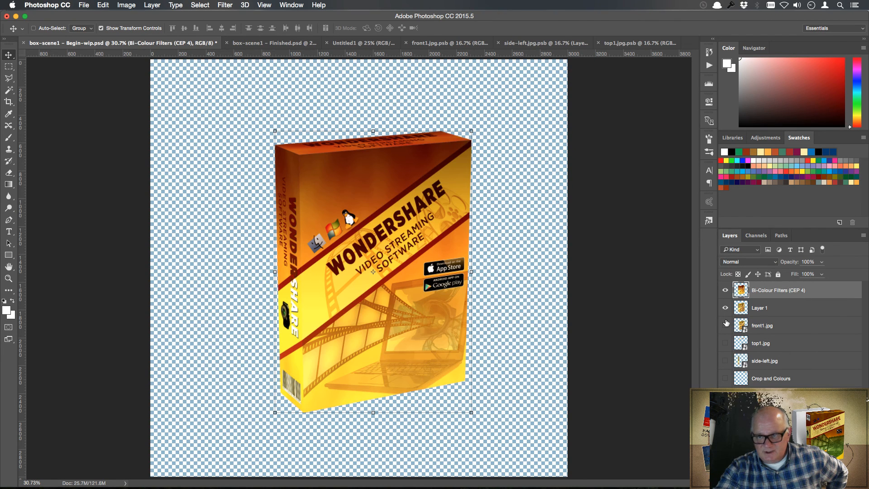
Step: Compare the box with and without the filter, lower the Bi-Colour Filters layer's opacity to 67% and merge it down into Layer 1
click(725, 291)
click(726, 291)
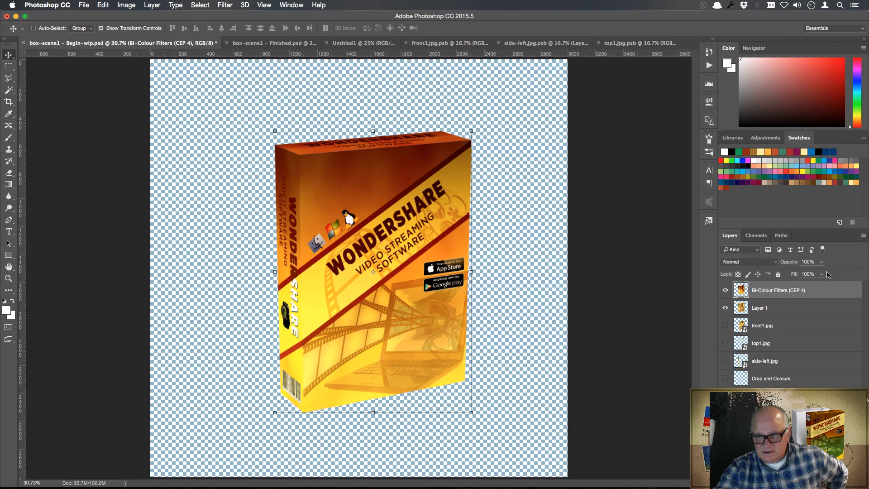
drag(794, 265, 778, 264)
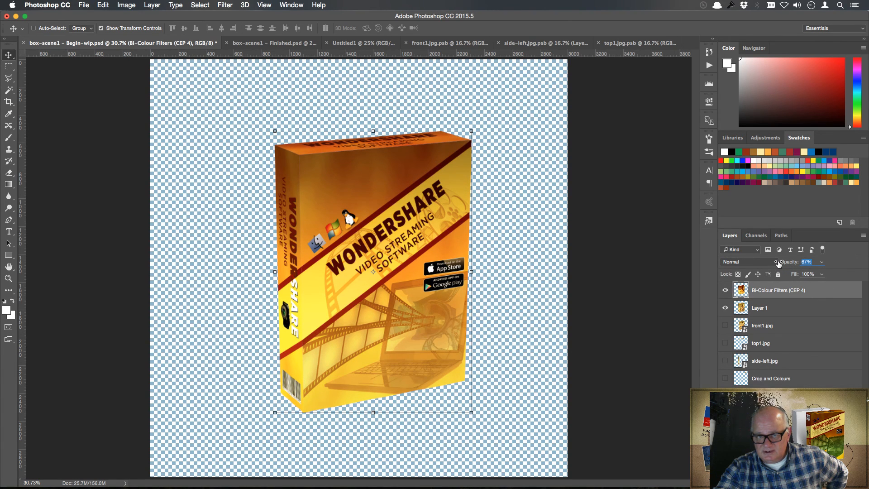
right_click(825, 292)
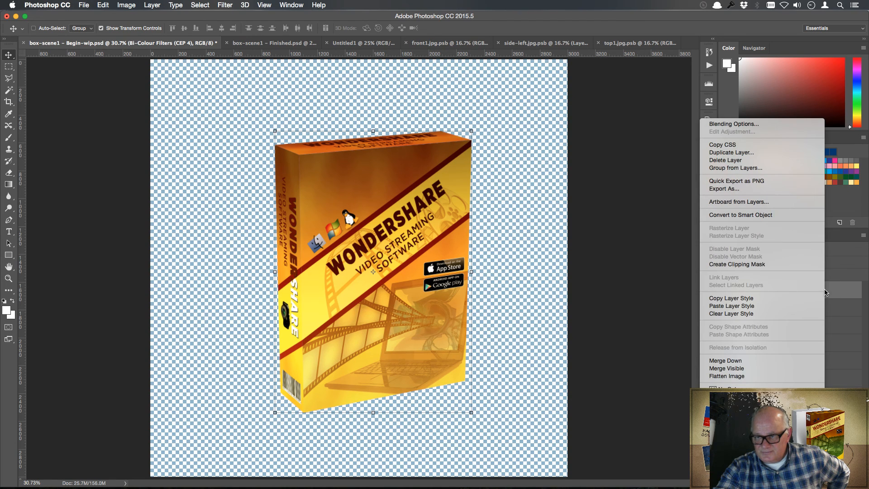
click(772, 361)
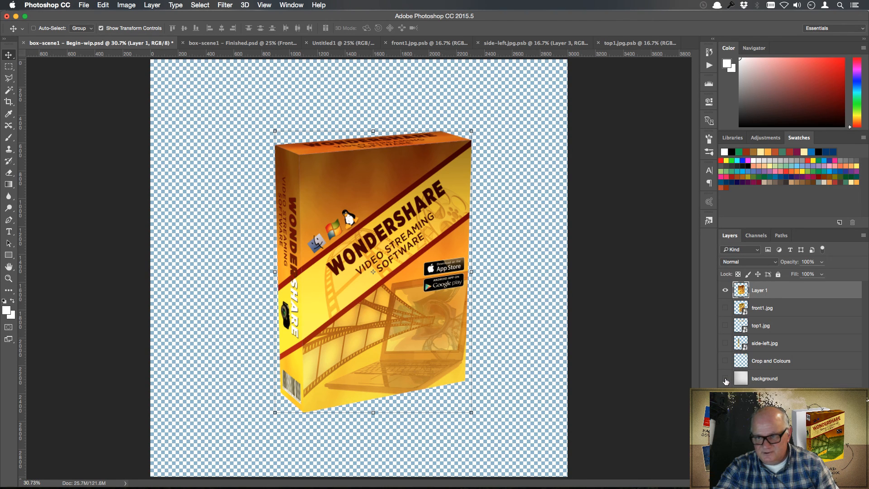
Step: Show the background layer again behind the recoloured box and deselect all layers
click(725, 378)
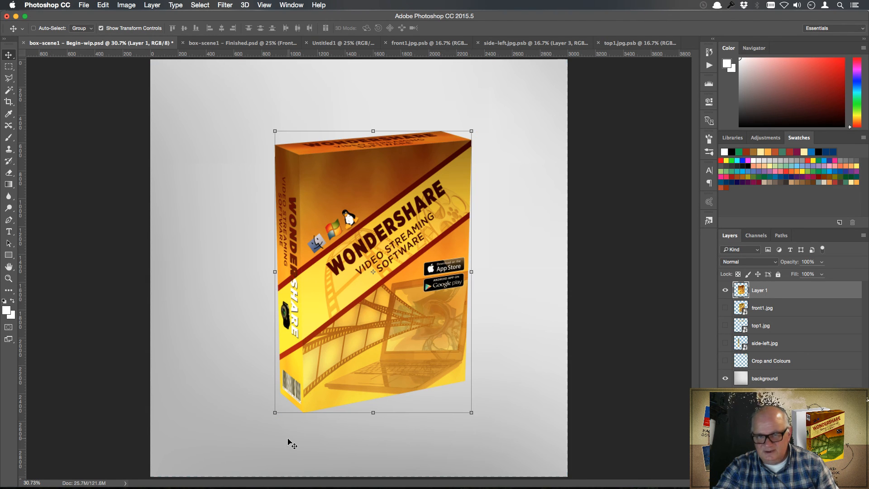
key(super+alt+a)
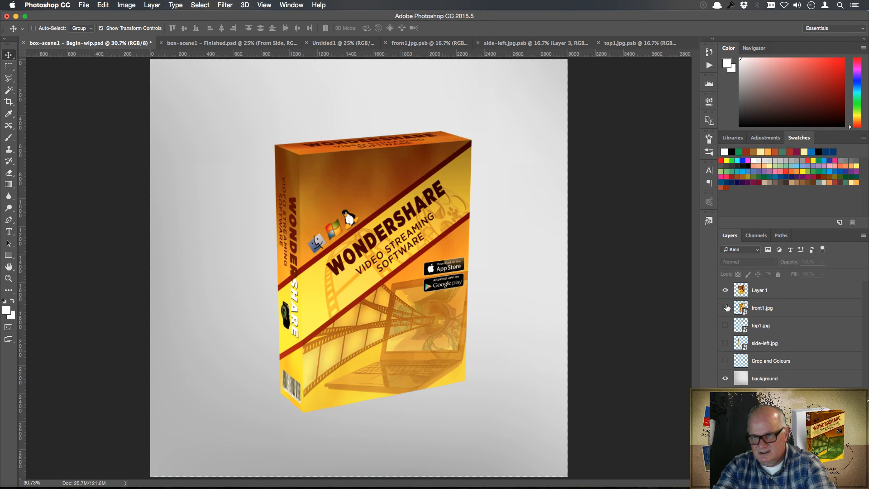
click(725, 379)
click(726, 379)
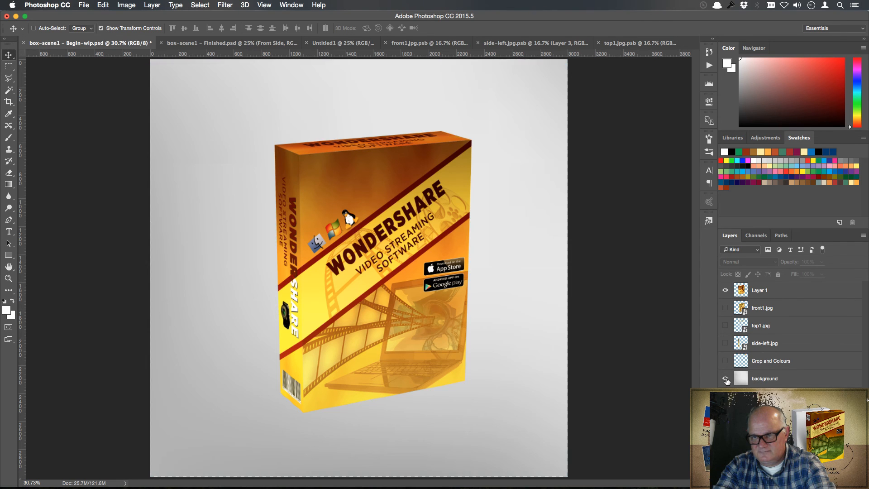
Step: Group the layers from front1.jpg through Crop and Colours together, leaving no layer selected
click(805, 311)
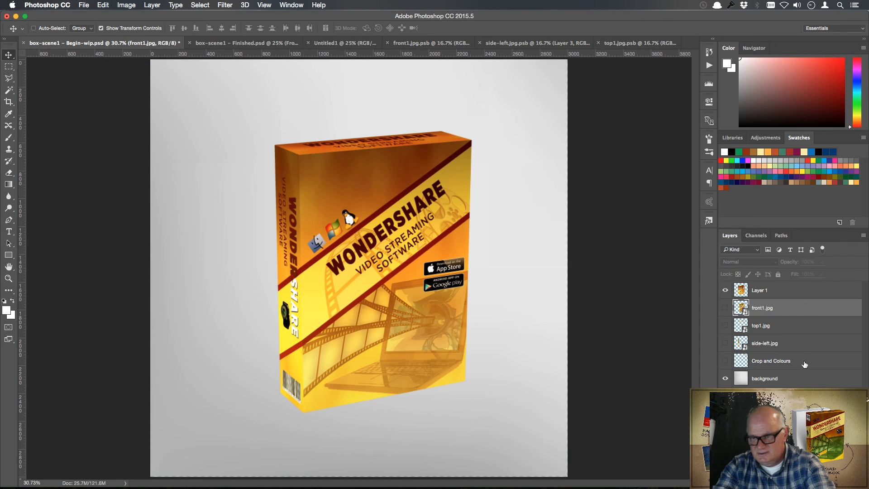
shift+click(805, 364)
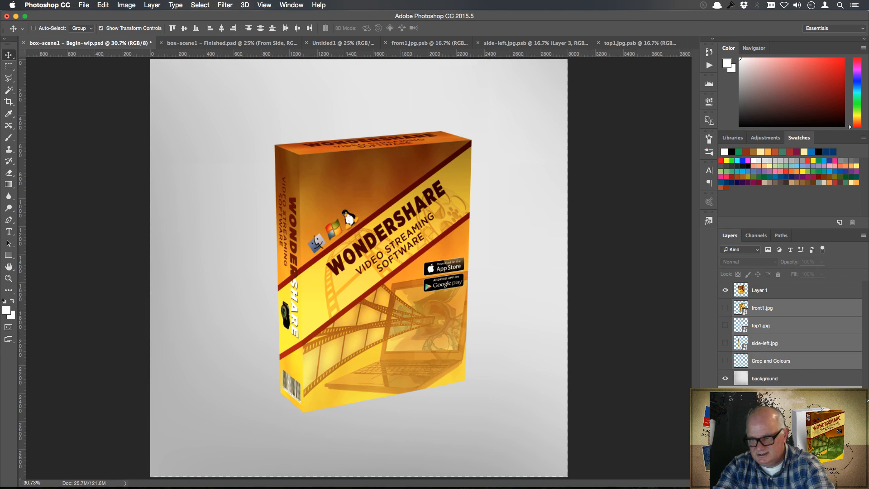
key(super+g)
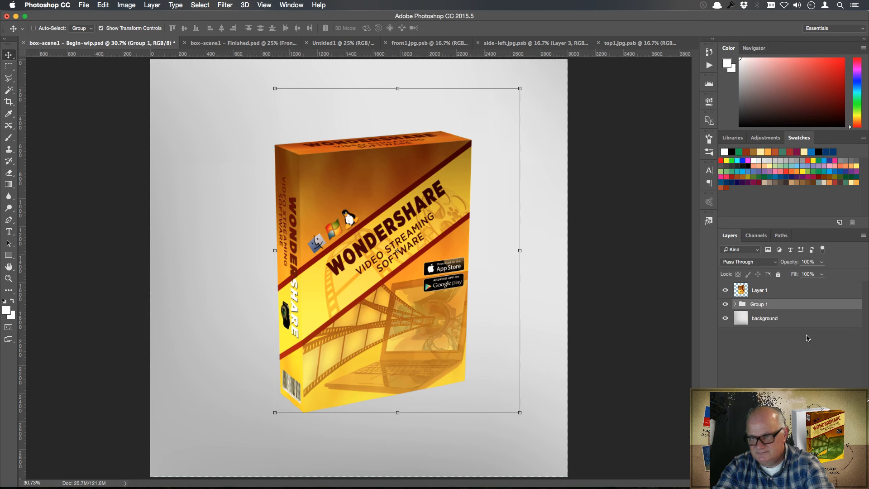
click(764, 367)
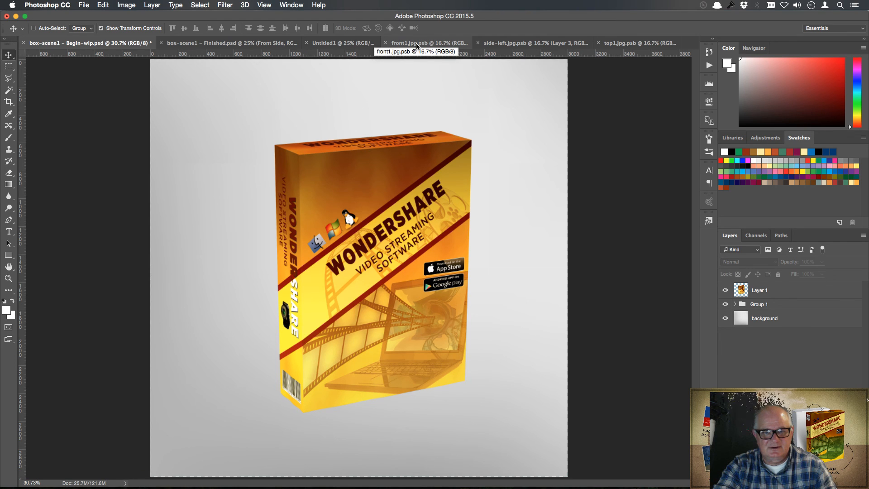
Step: Close front1.jpg.psb, Untitled1, side-left.jpg.psb and top1.jpg.psb, discarding the changes in Untitled1
click(385, 43)
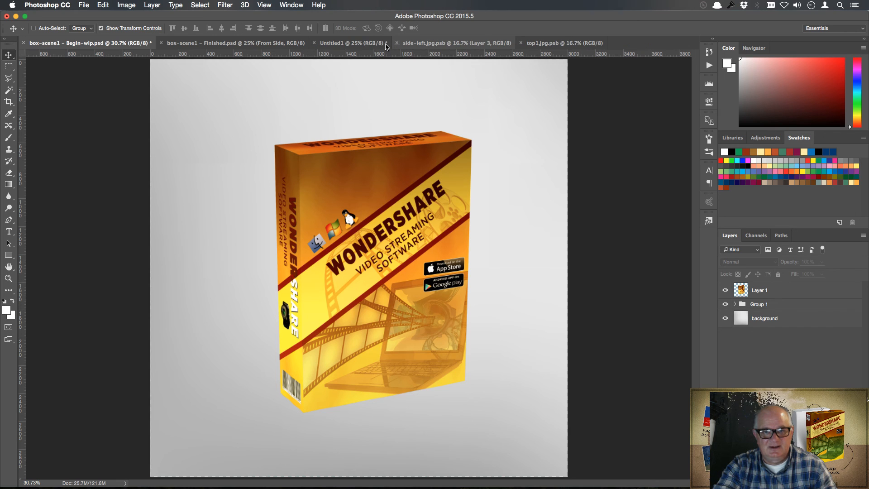
click(314, 43)
click(407, 166)
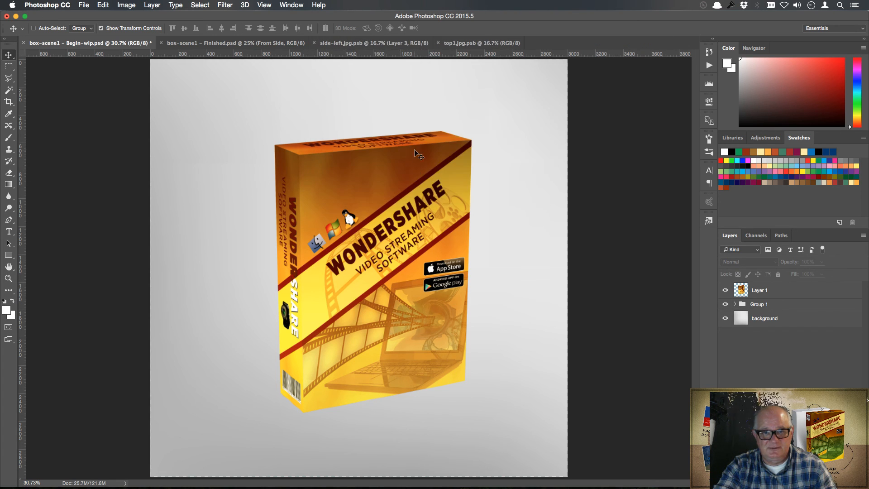
click(314, 43)
click(314, 43)
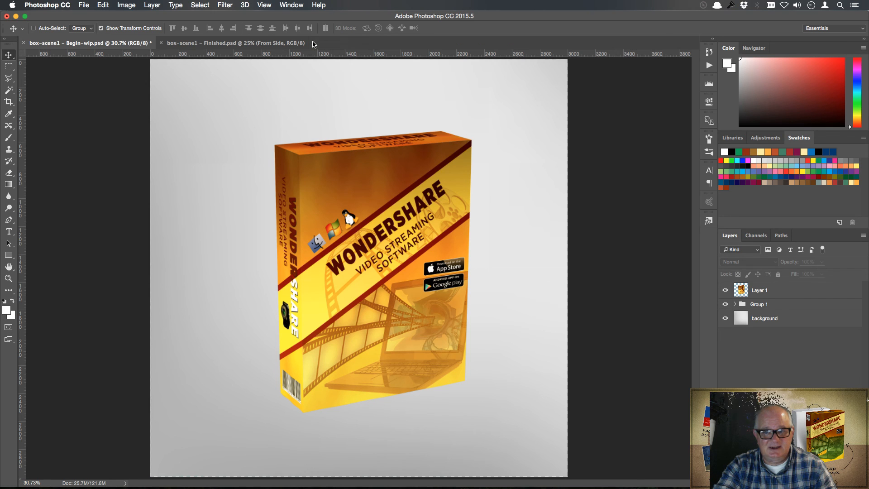
Step: Open the front1.jpg smart object from Group 1 and compare its document size and layer options with the box scene
click(736, 305)
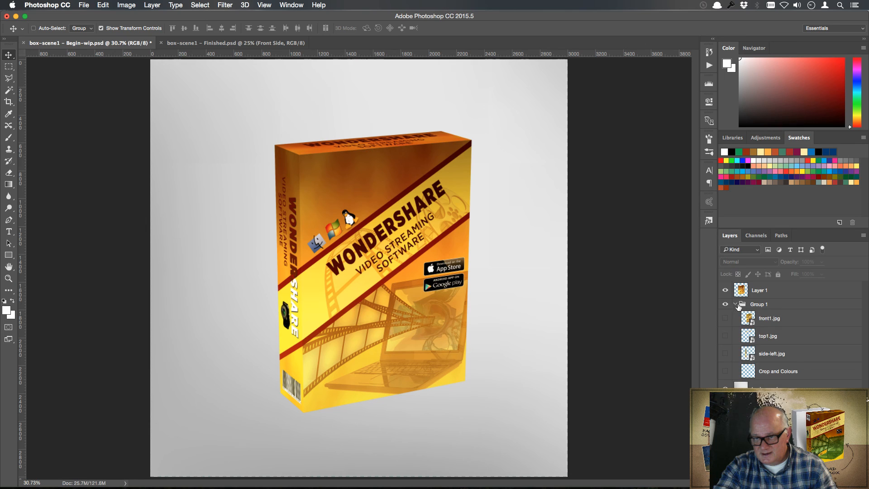
click(749, 321)
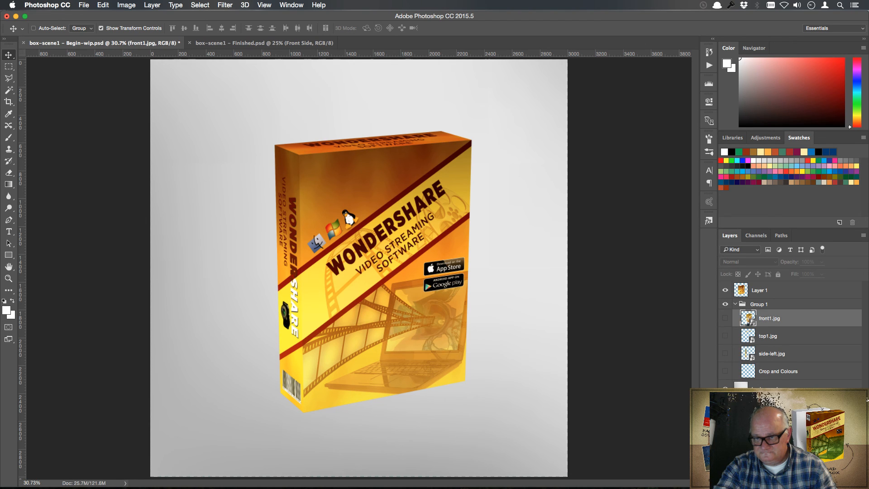
double_click(748, 320)
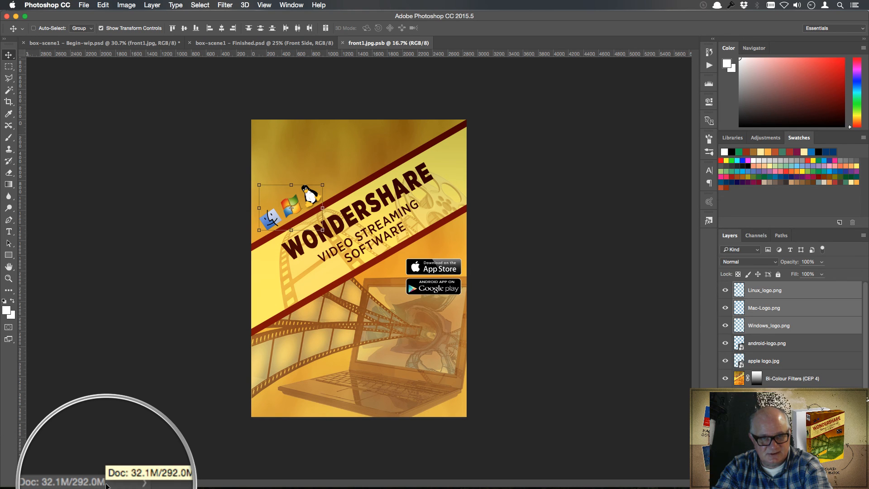
click(161, 44)
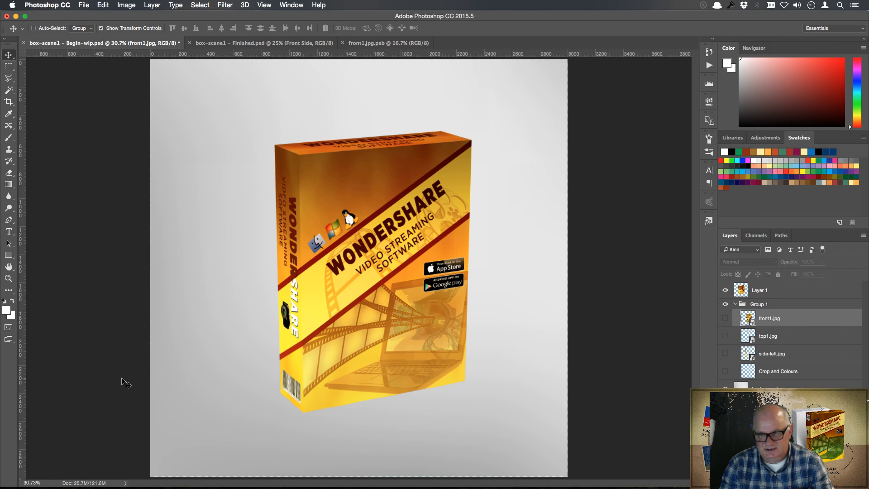
right_click(796, 322)
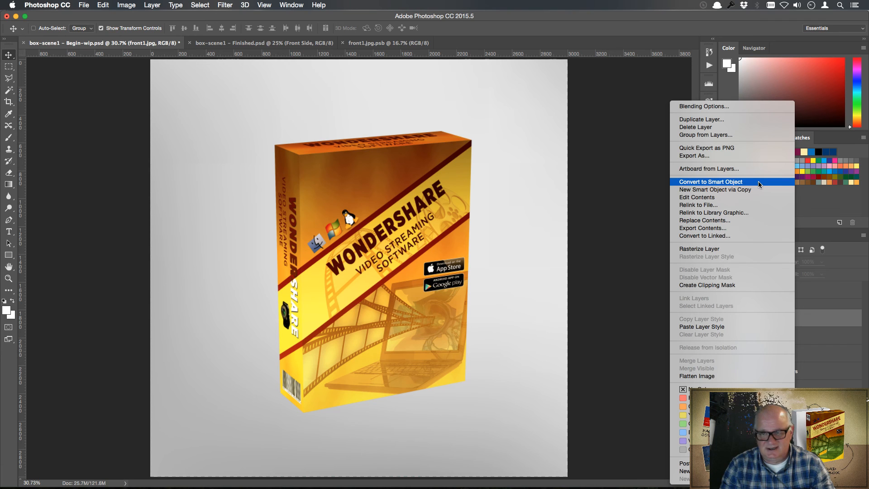
key(Escape)
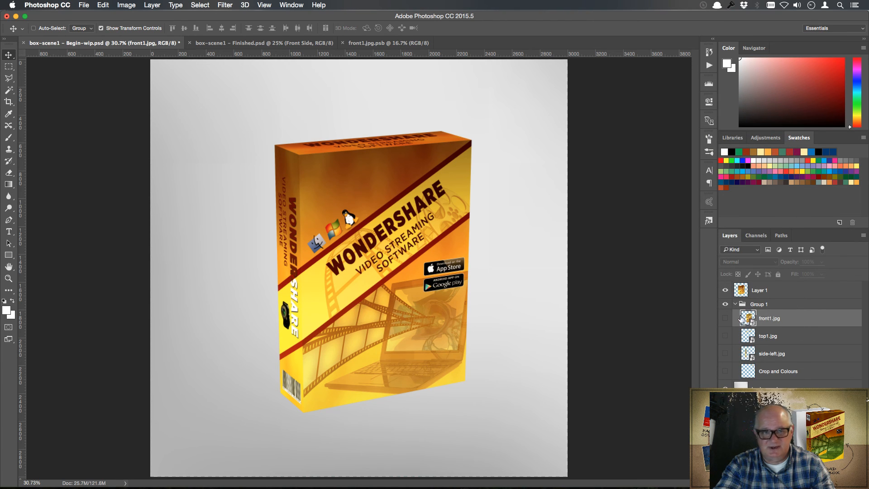
click(358, 44)
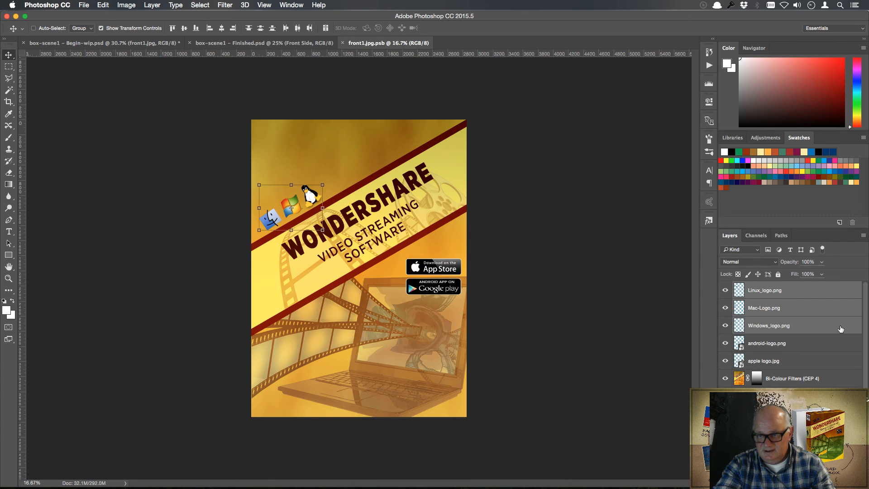
Step: Convert the Linux, Mac, Windows, android and apple logo layers into one smart object
scroll(841, 329, down, 2)
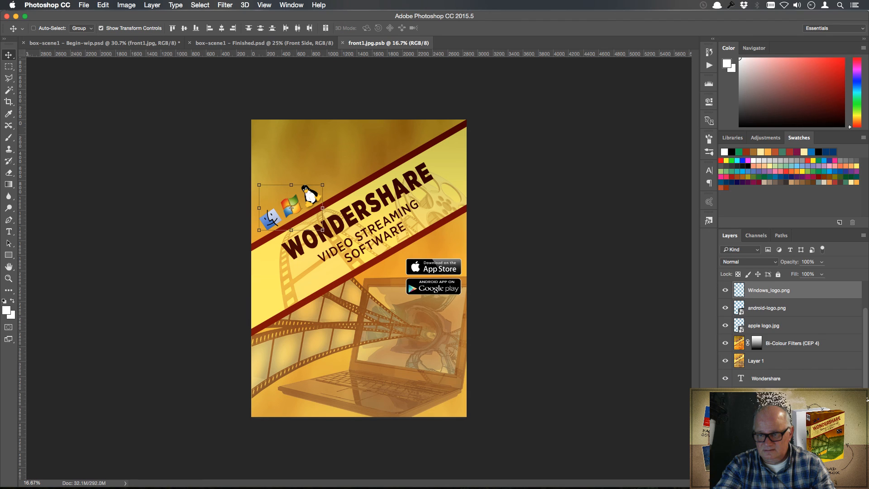
scroll(793, 334, up, 2)
scroll(792, 334, down, 2)
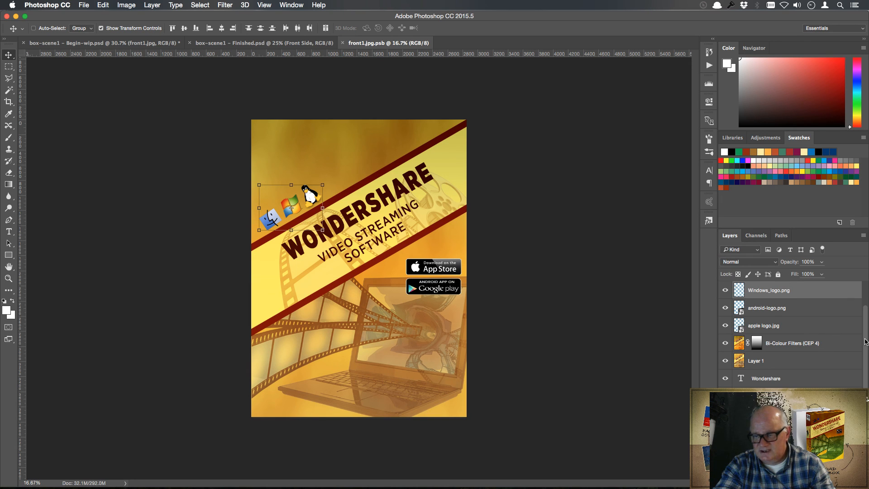
scroll(866, 341, up, 2)
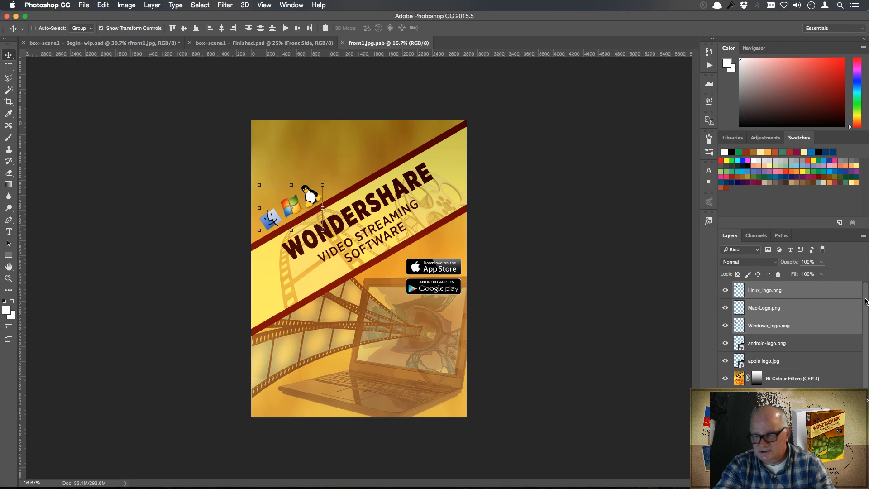
shift+click(800, 362)
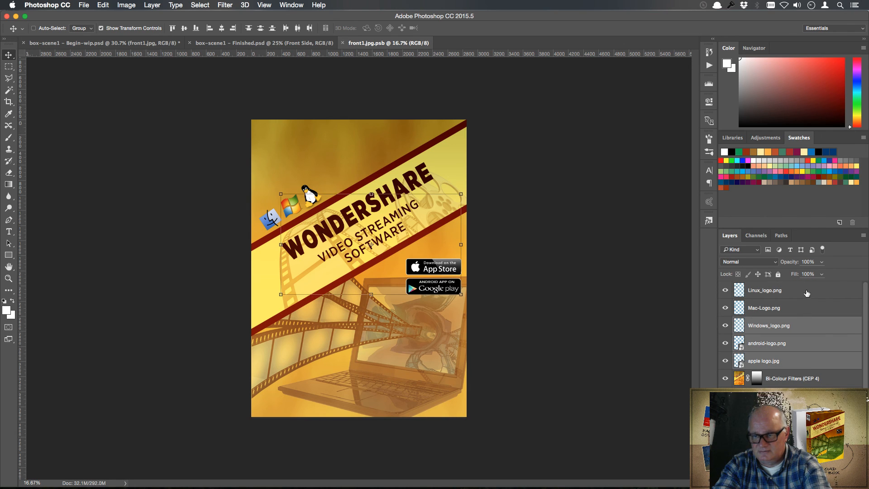
super+click(807, 307)
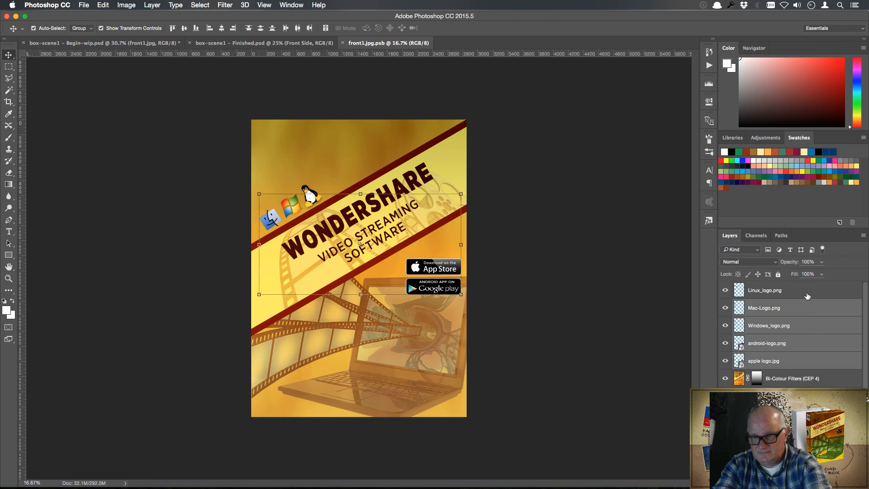
super+click(807, 292)
right_click(803, 306)
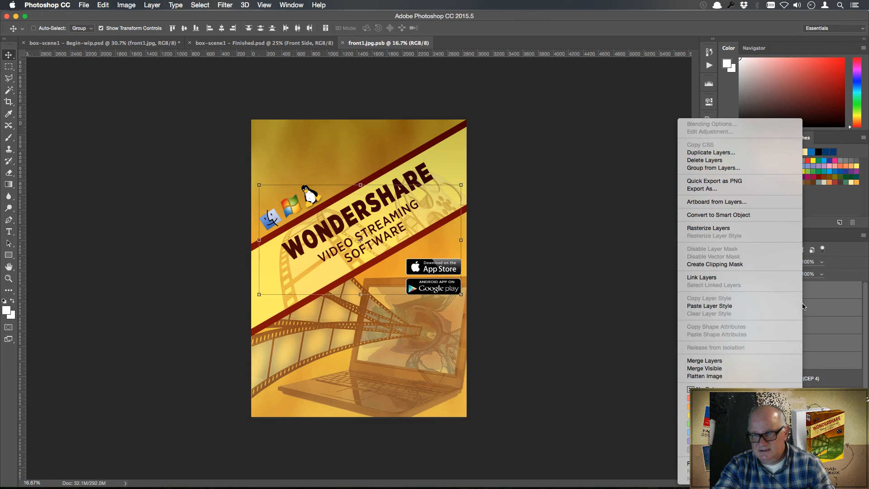
click(754, 215)
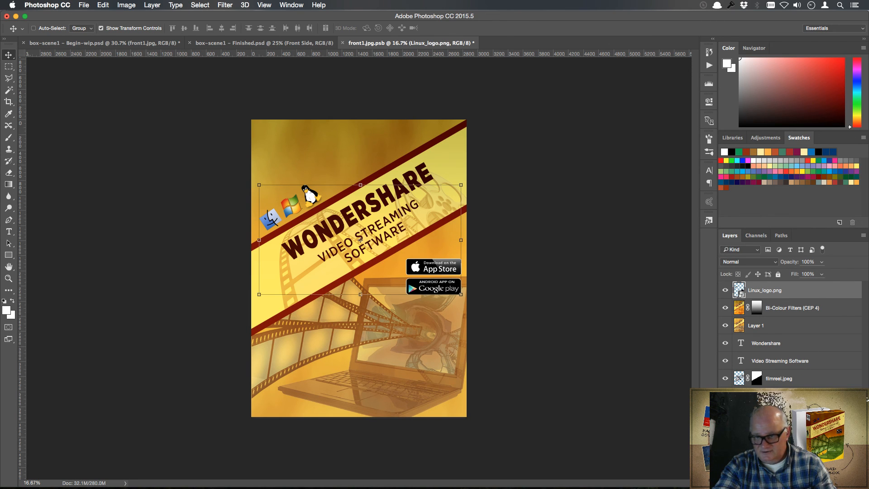
Step: Combine the layers from Bi-Colour Filters (CEP 4) down through film-comp.jpg into a single smart object
click(835, 396)
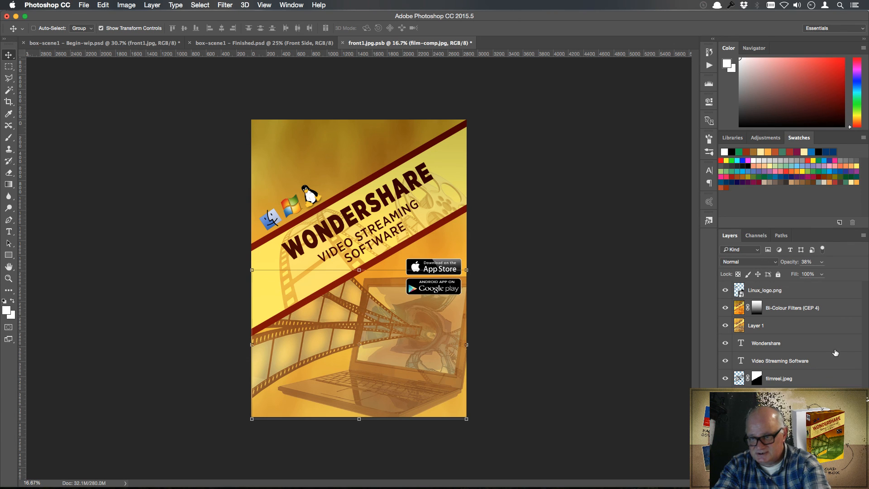
shift+click(837, 310)
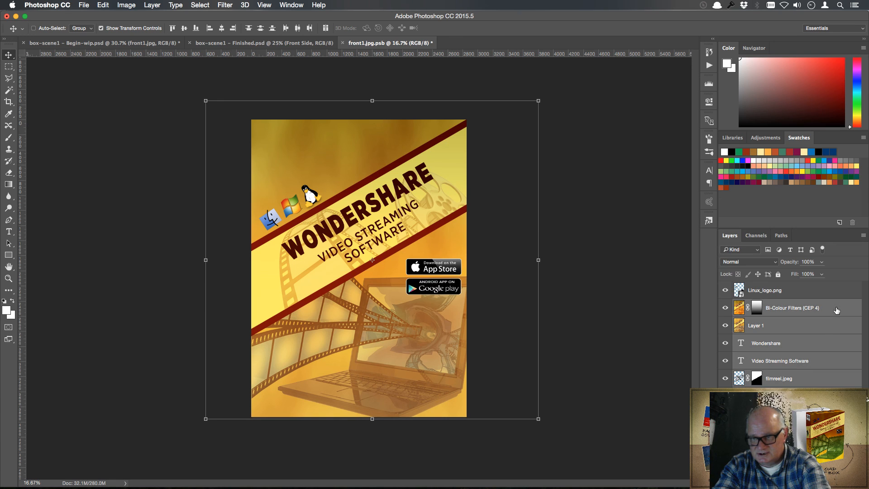
right_click(837, 310)
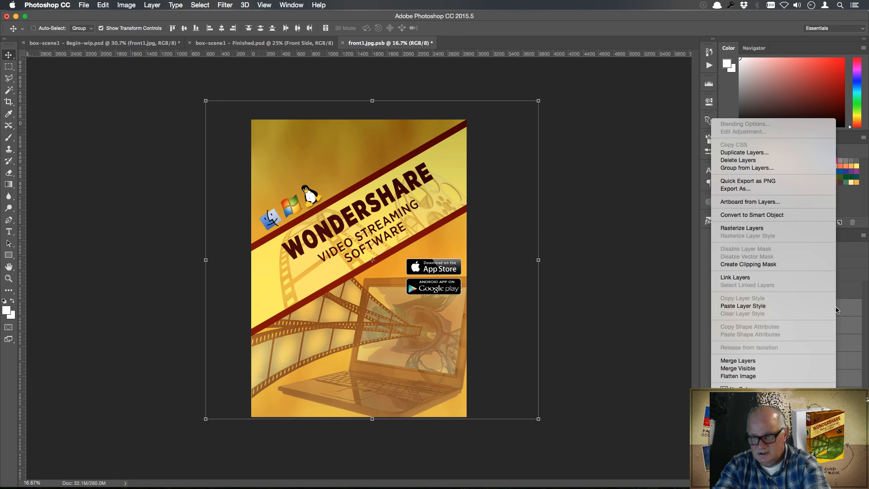
click(778, 214)
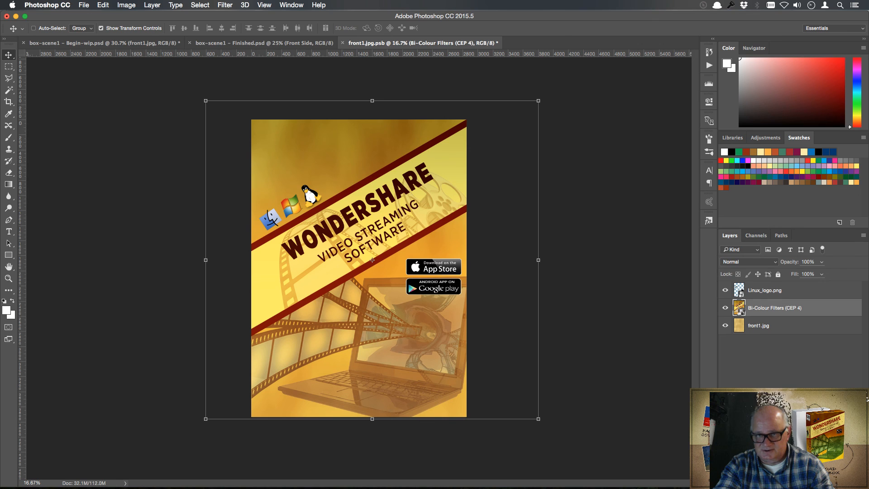
Step: Inspect the contents and document size of the nested Bi-Colour Filters smart object, closing it and front1.jpg.psb without saving
double_click(740, 309)
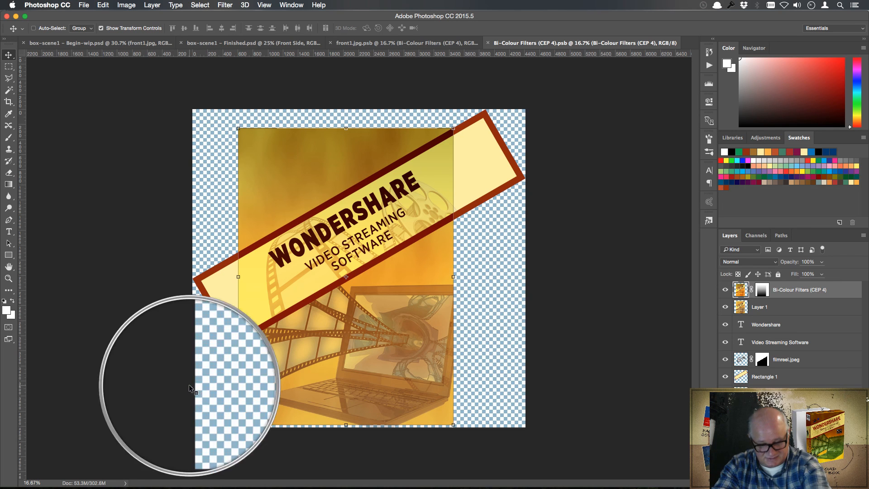
mouse_move(92, 487)
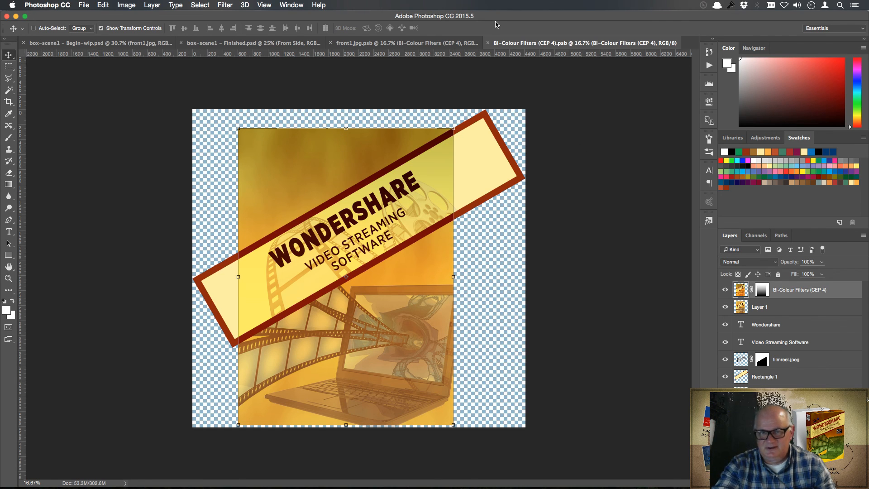
click(490, 43)
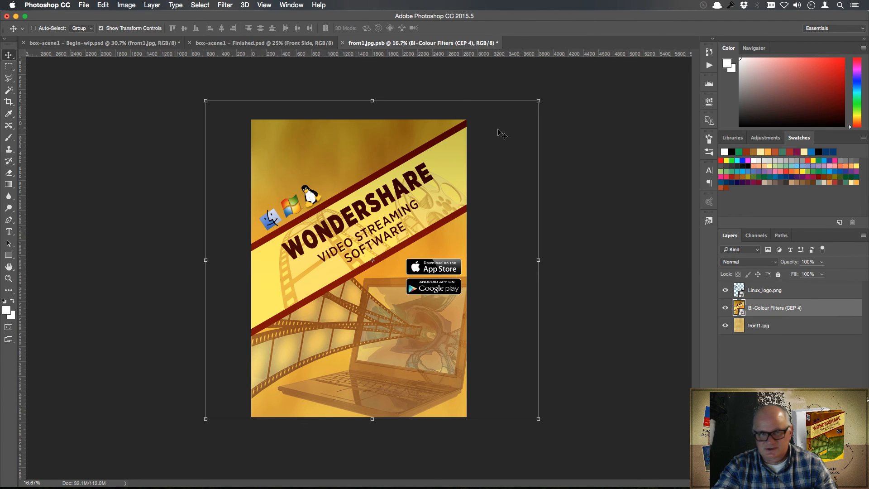
click(343, 43)
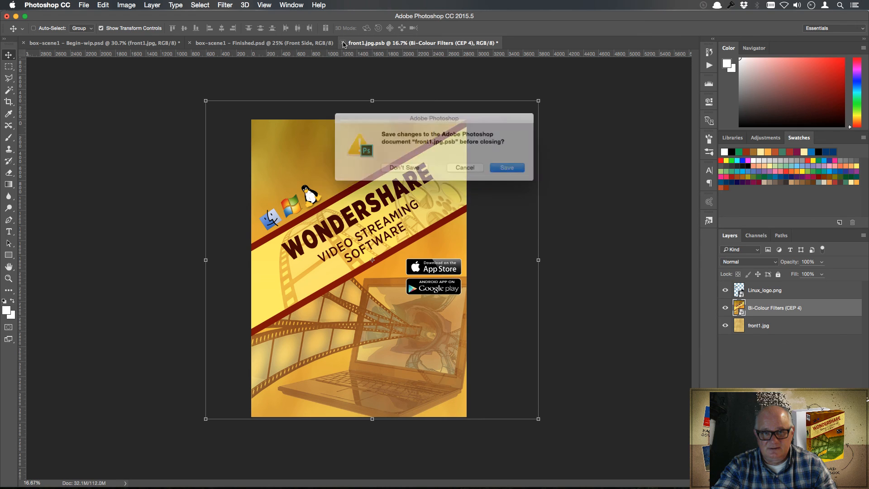
click(403, 168)
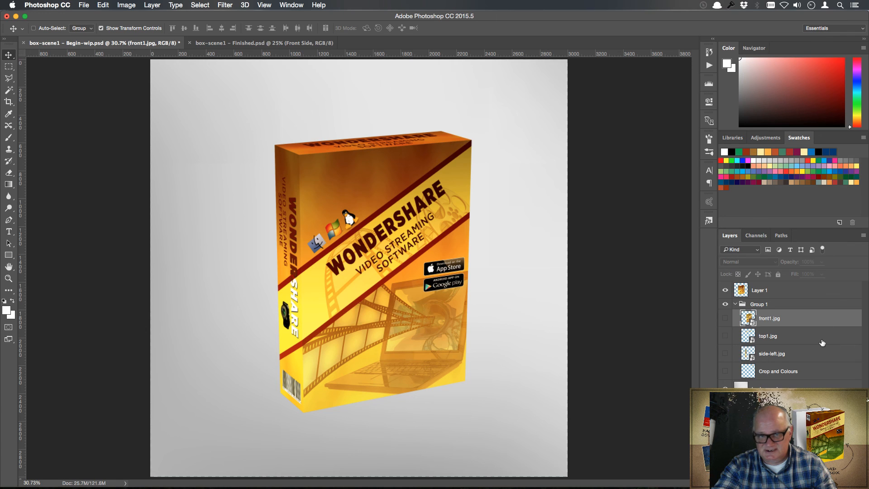
Step: Add a new layer at the top of Group 1 and fill a rectangle from the box's lower-left corner to mid-front with black
click(10, 67)
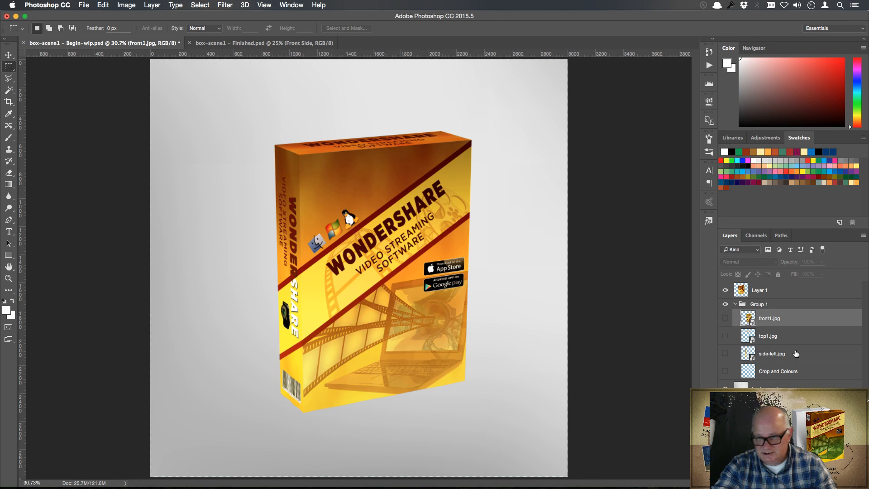
click(793, 305)
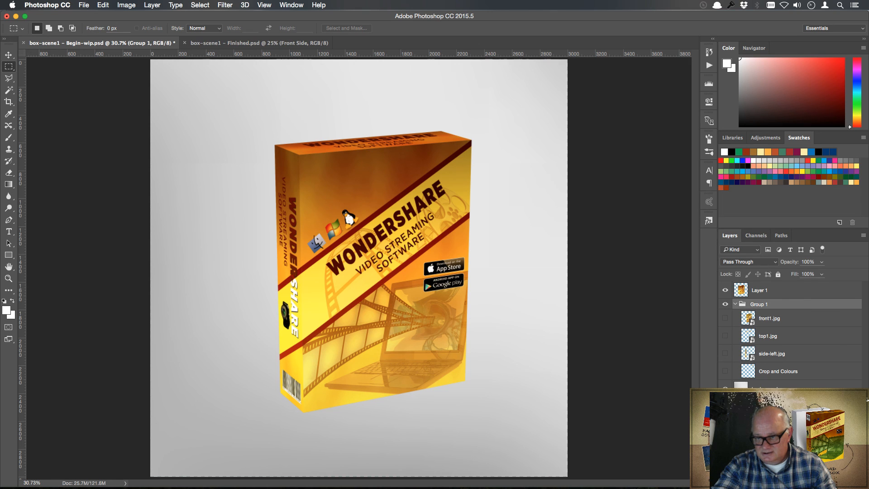
key(super+shift+alt+n)
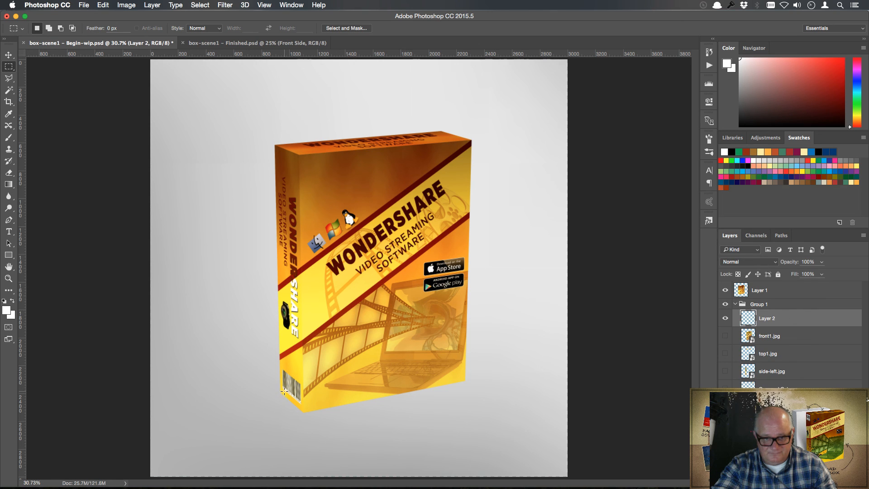
drag(279, 393, 392, 213)
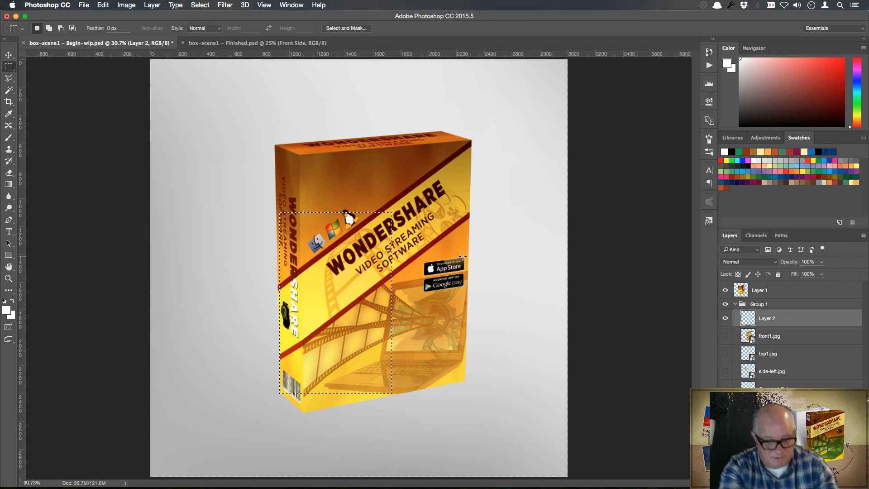
key(d)
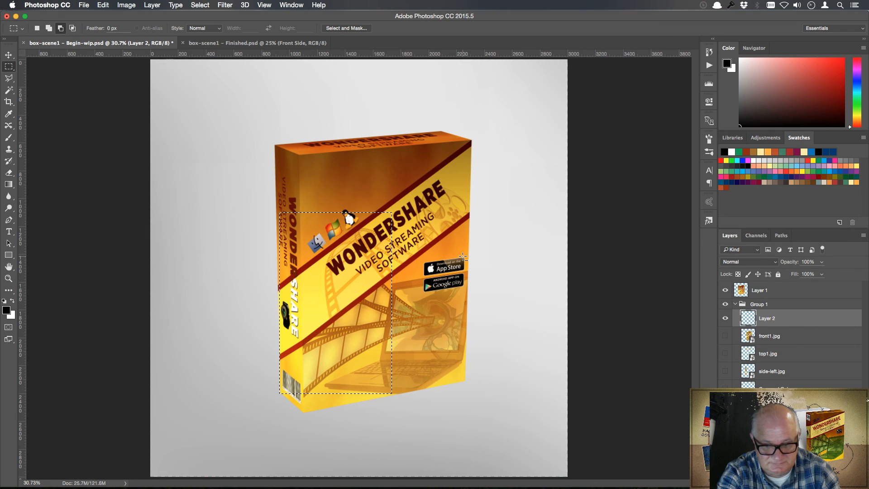
key(alt+BackSpace)
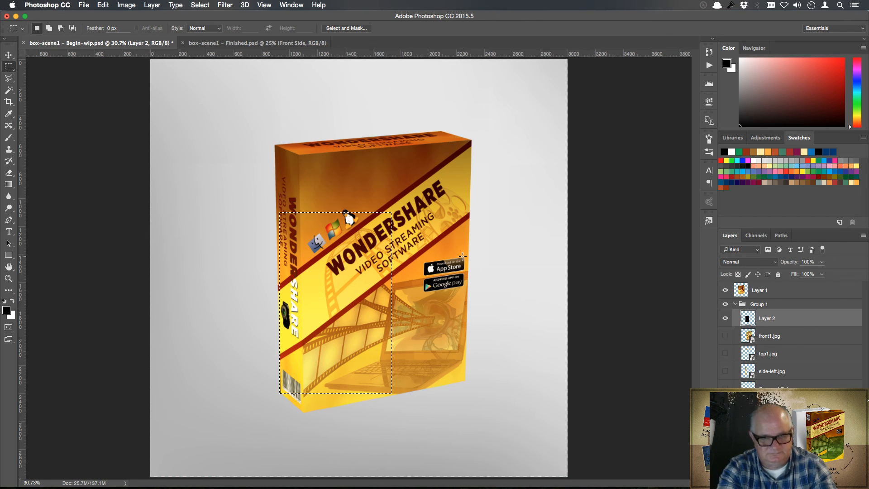
key(super+d)
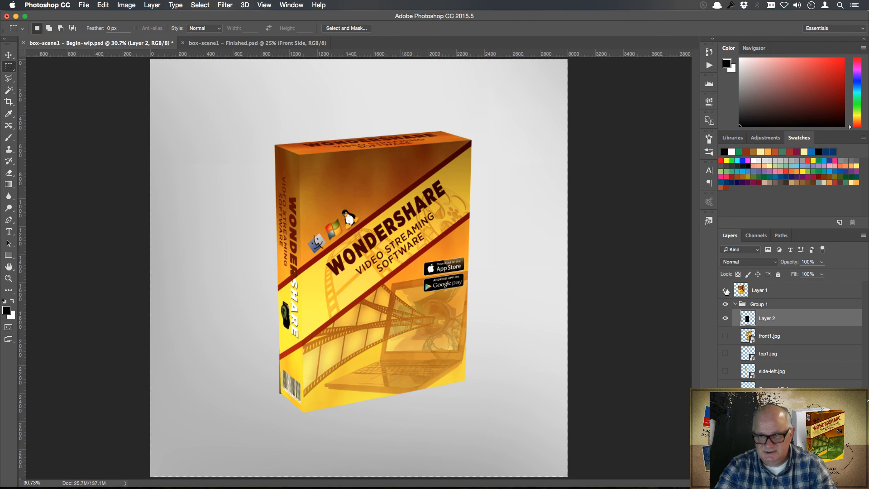
Step: Apply a 12-pixel Gaussian Blur to the black rectangle on Layer 2, hiding Layer 1 during the adjustment and showing it again
click(725, 290)
click(226, 5)
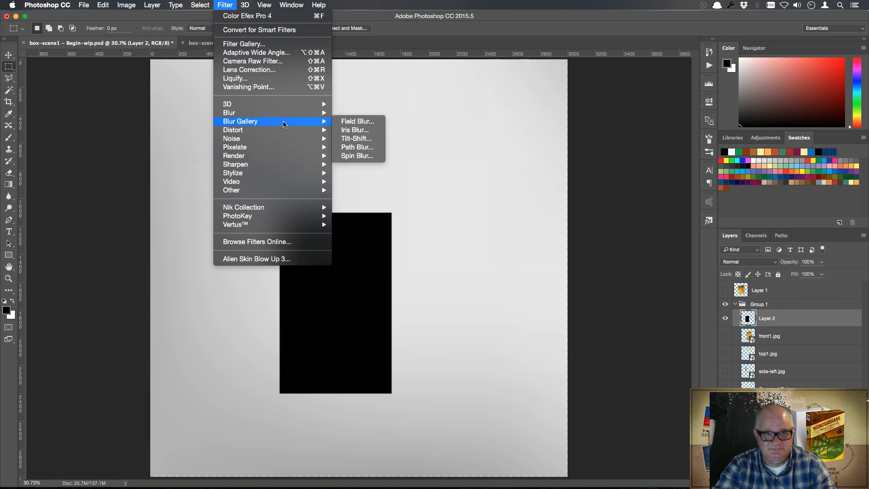
mouse_move(285, 113)
click(385, 154)
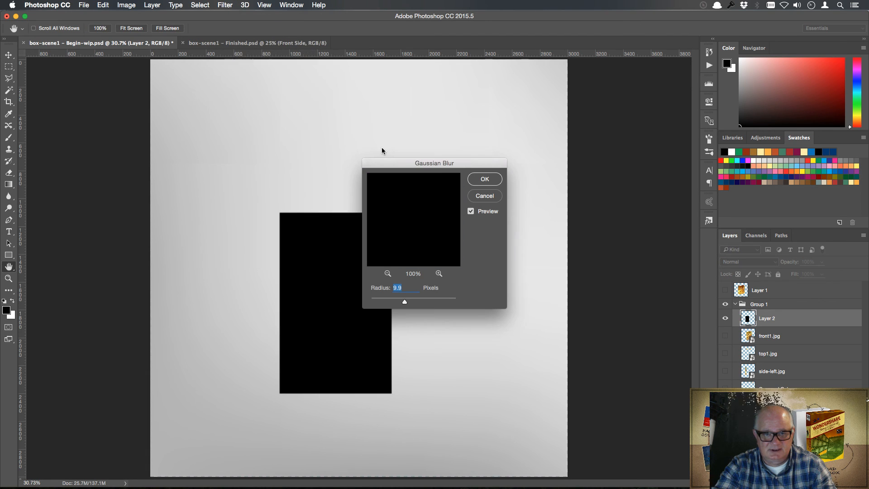
drag(405, 302, 406, 304)
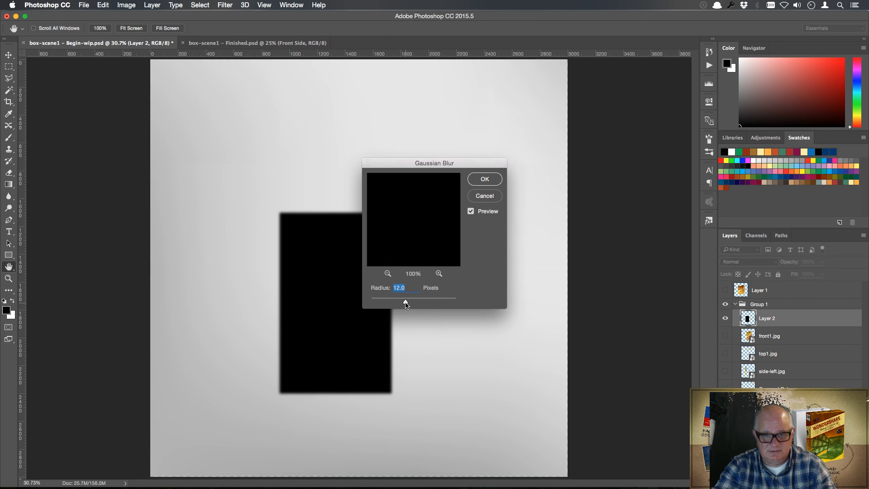
click(489, 179)
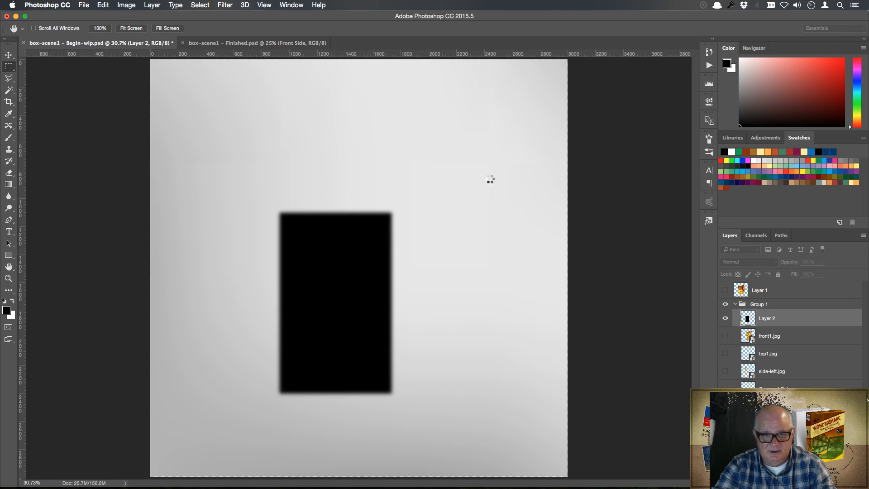
key(m)
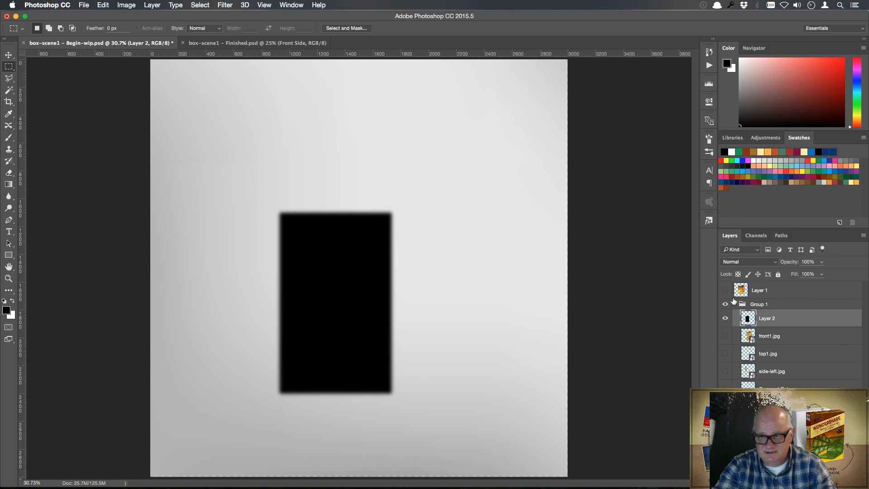
click(725, 291)
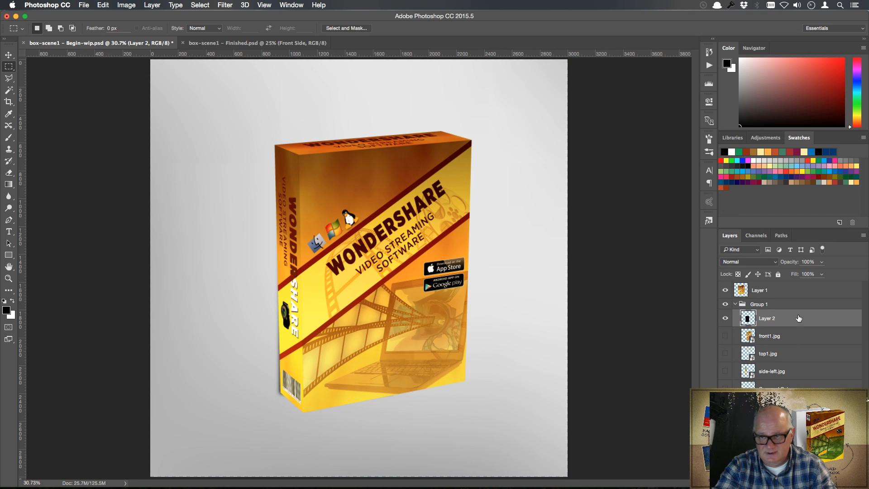
Step: Distort the black rectangle so its upper-left corner reaches the canvas's left edge and its lower-left corner meets the box's lowest front corner
key(v)
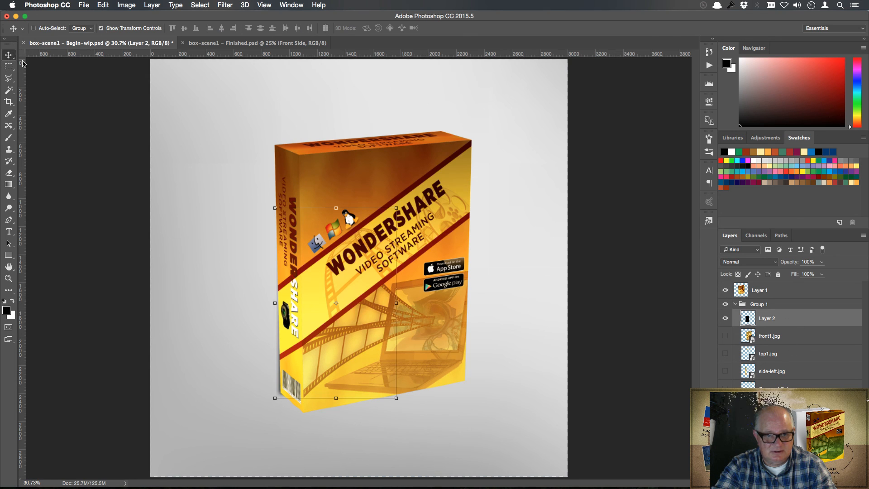
key(ctrl+t)
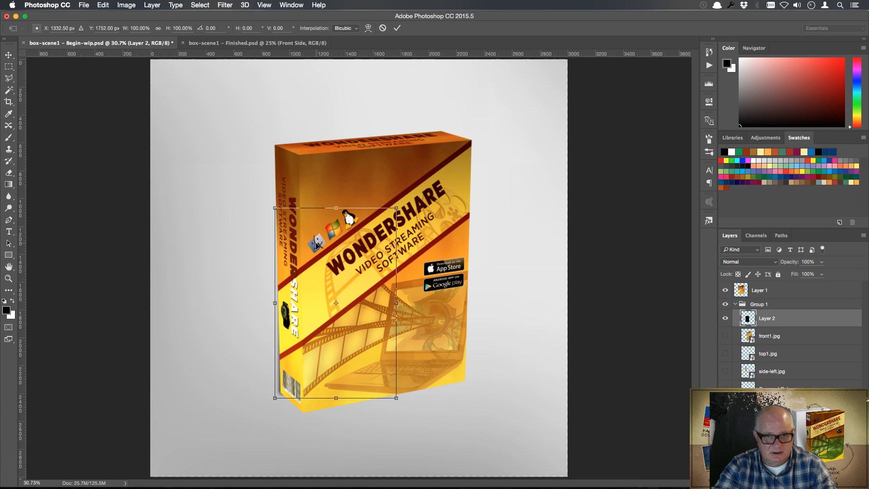
right_click(318, 246)
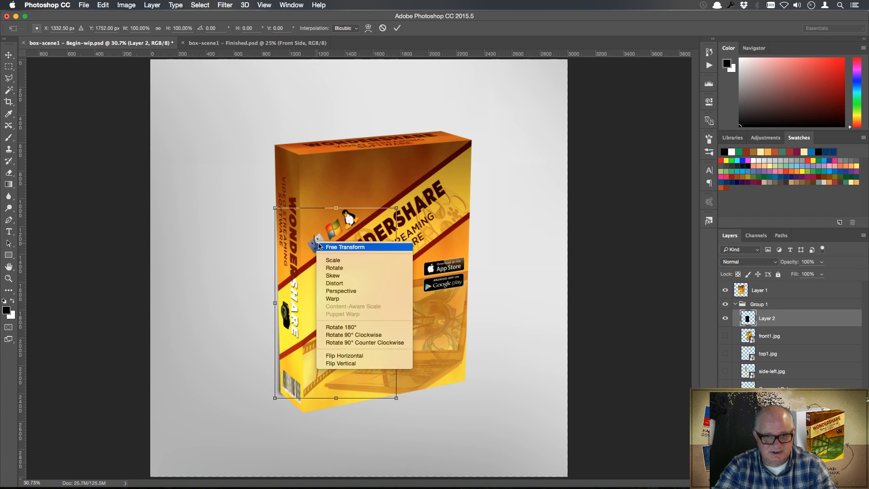
click(362, 283)
drag(275, 208, 226, 275)
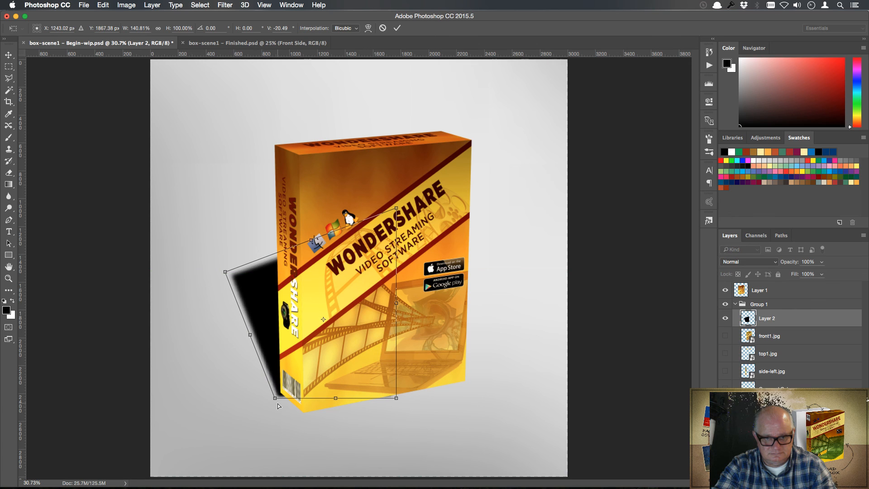
drag(275, 399, 299, 417)
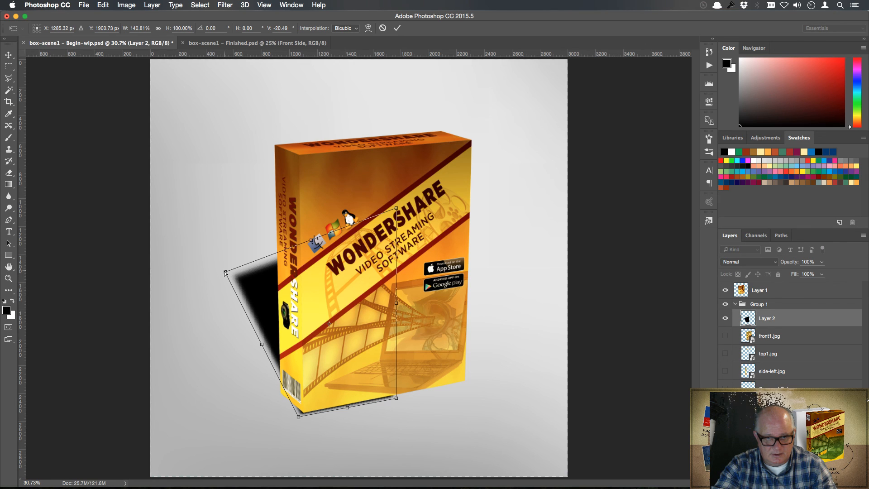
drag(225, 273, 159, 277)
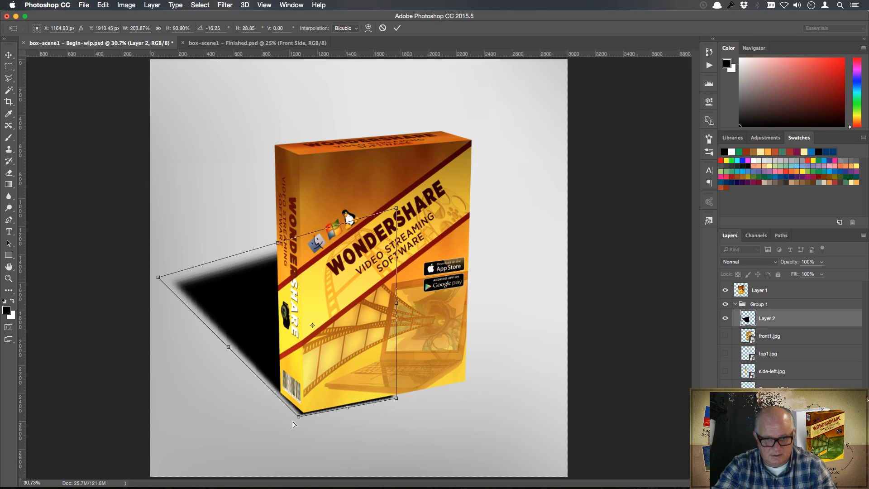
drag(300, 417, 301, 416)
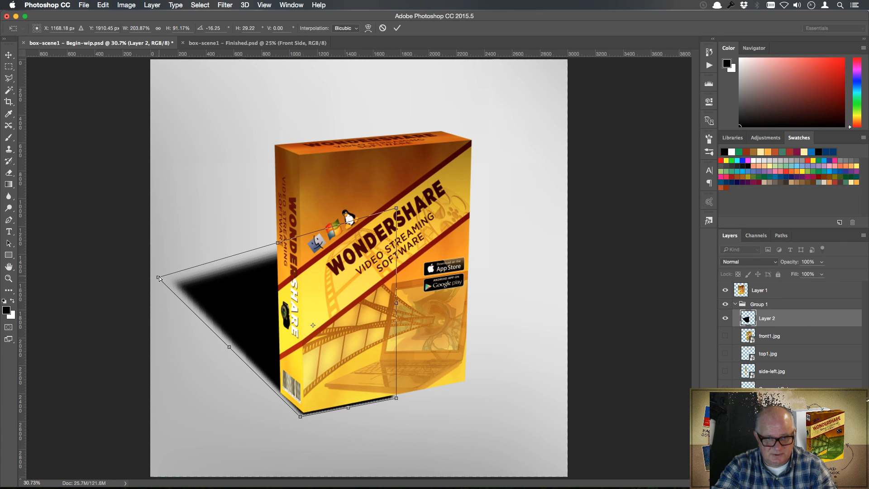
drag(158, 278, 150, 279)
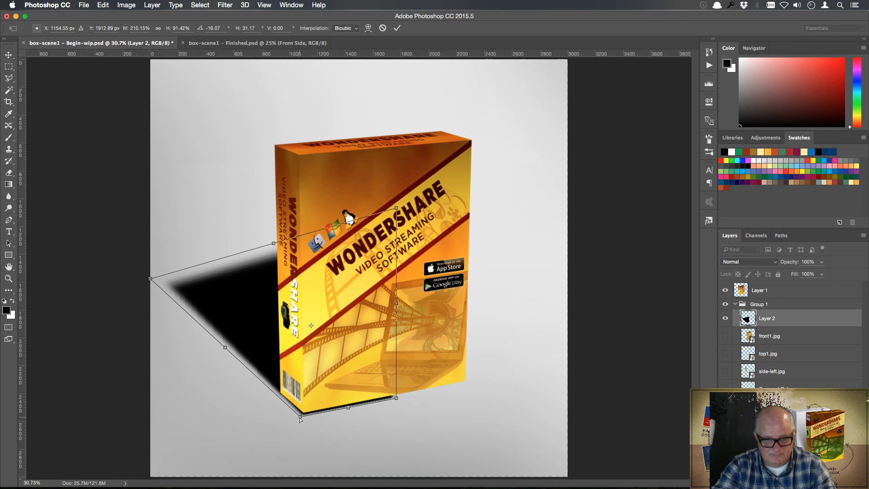
drag(300, 420, 301, 420)
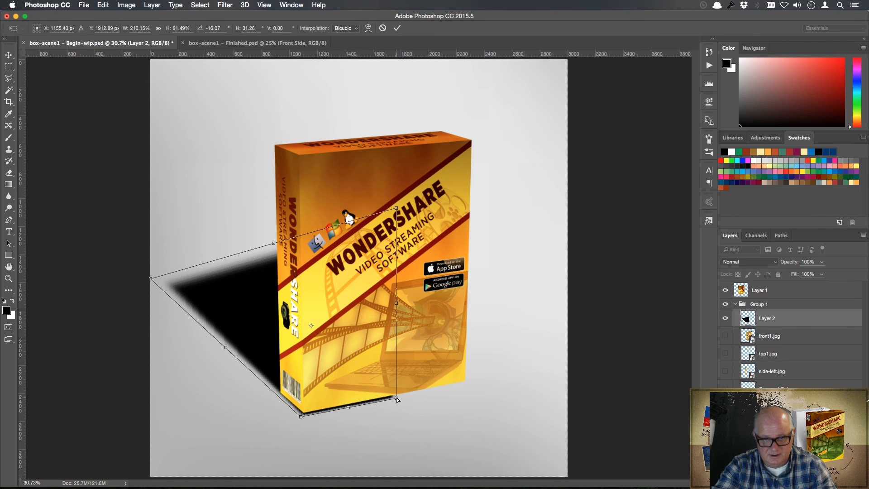
Step: Distort the shadow's right corners to follow the box's lower front edge and hide its upper corner behind the front, then apply the transform
drag(396, 399, 471, 385)
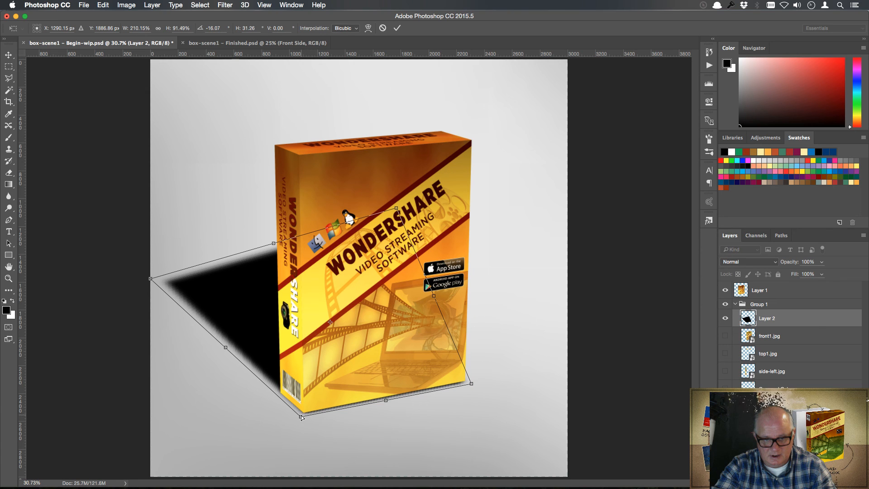
drag(301, 419, 299, 419)
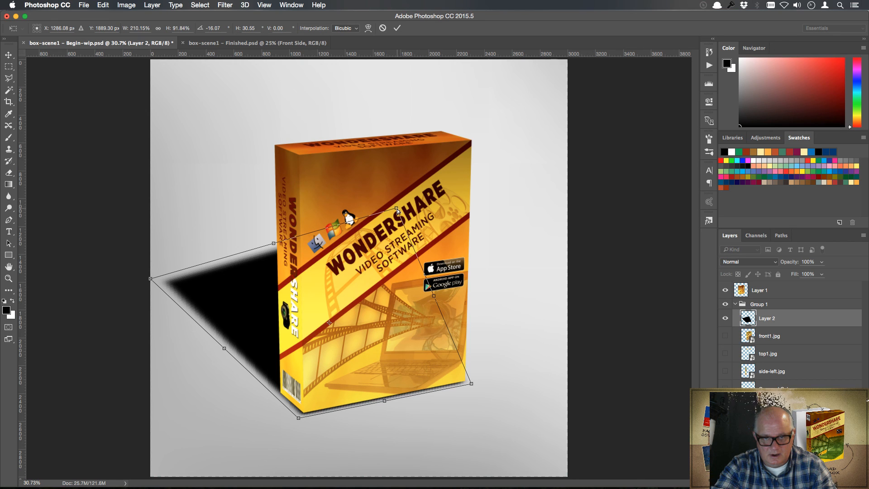
drag(396, 209, 384, 240)
mouse_move(382, 250)
mouse_down()
mouse_move(388, 268)
mouse_move(387, 262)
mouse_up()
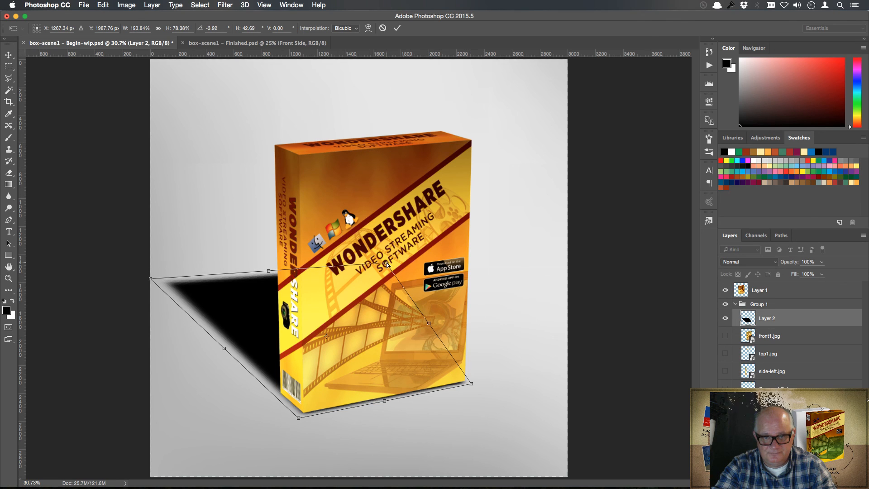
drag(386, 263, 389, 264)
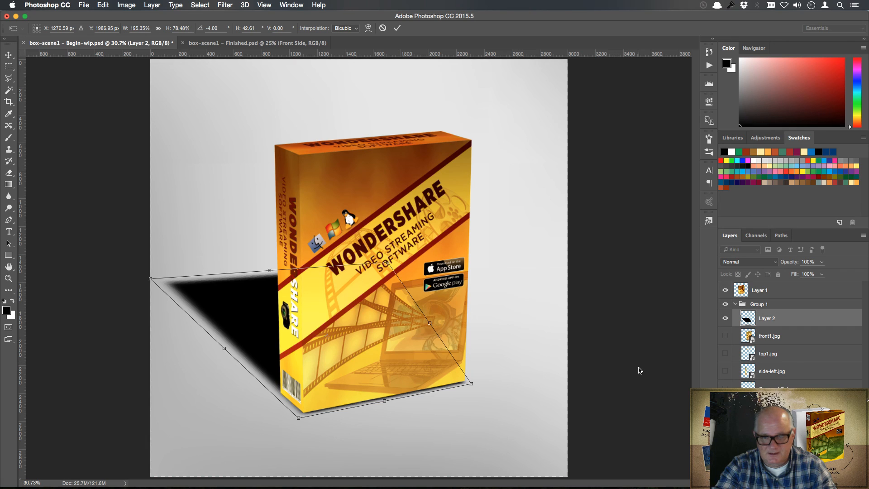
key(Return)
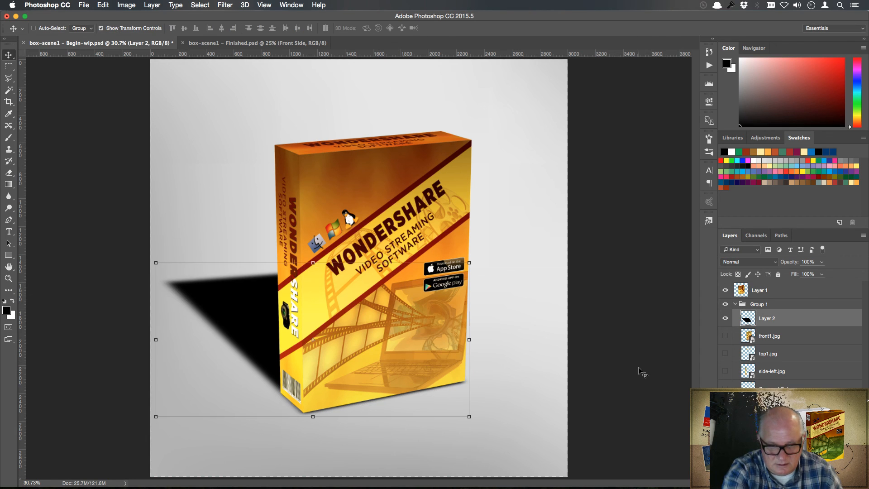
Step: Set the shadow layer's blend mode to Multiply and its opacity to 35%
click(775, 262)
click(764, 286)
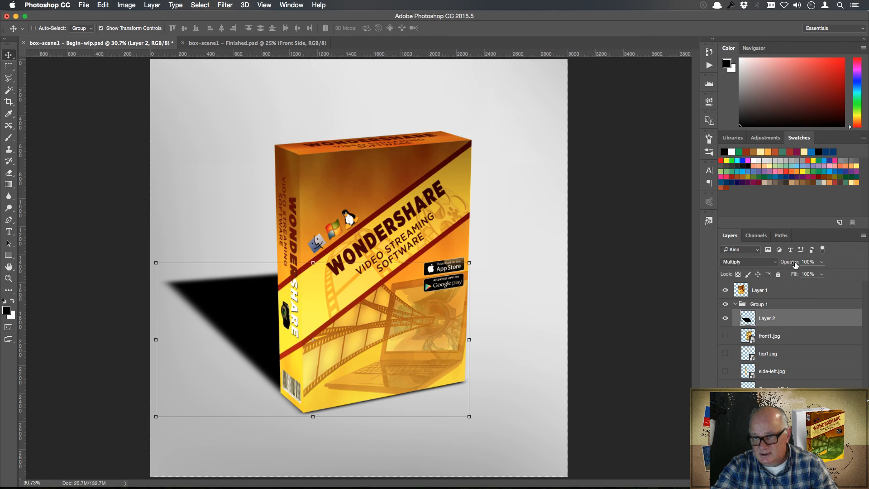
drag(795, 265, 769, 273)
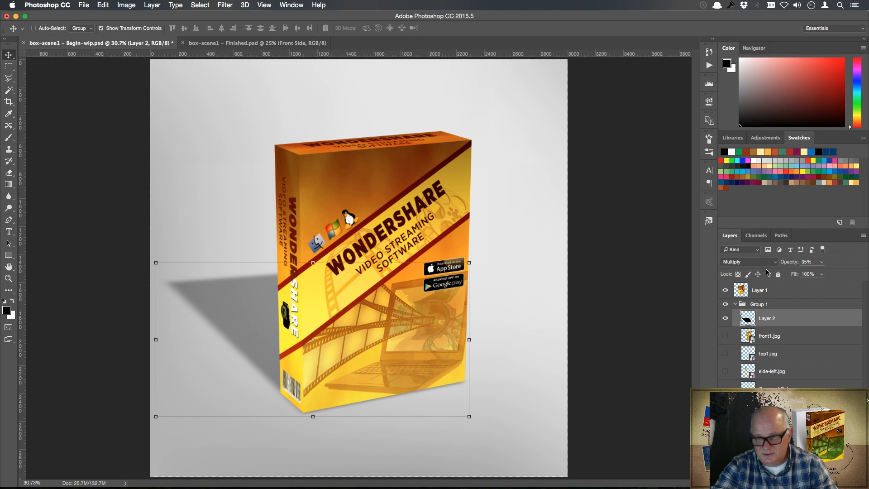
Step: Load the shadow's outline from Layer 2 as a selection and ready the Gradient tool with the Black, White gradient
super+click(802, 324)
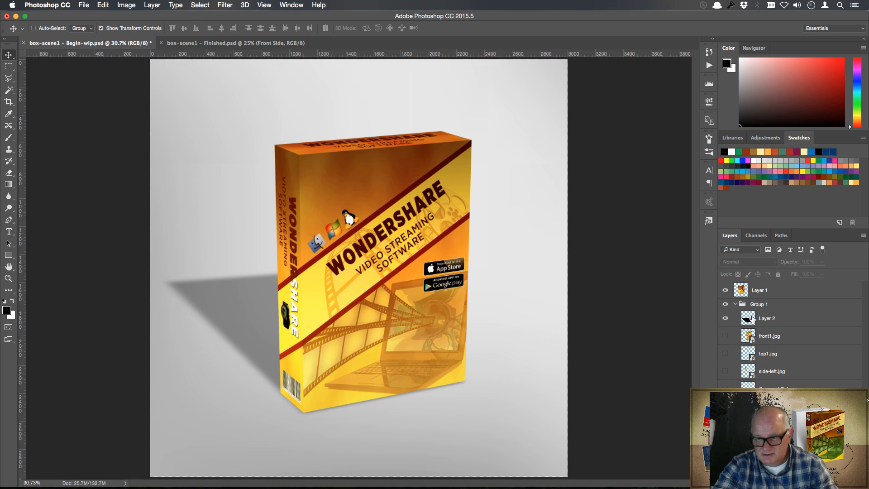
super+click(748, 320)
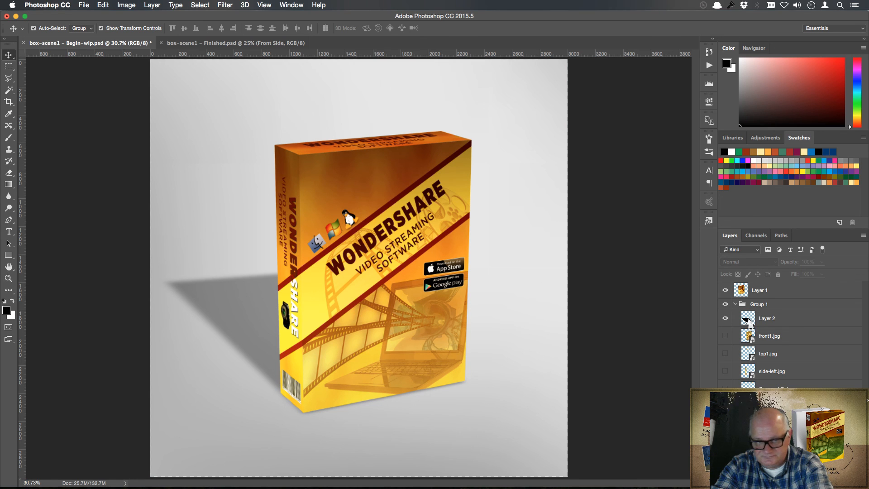
click(10, 186)
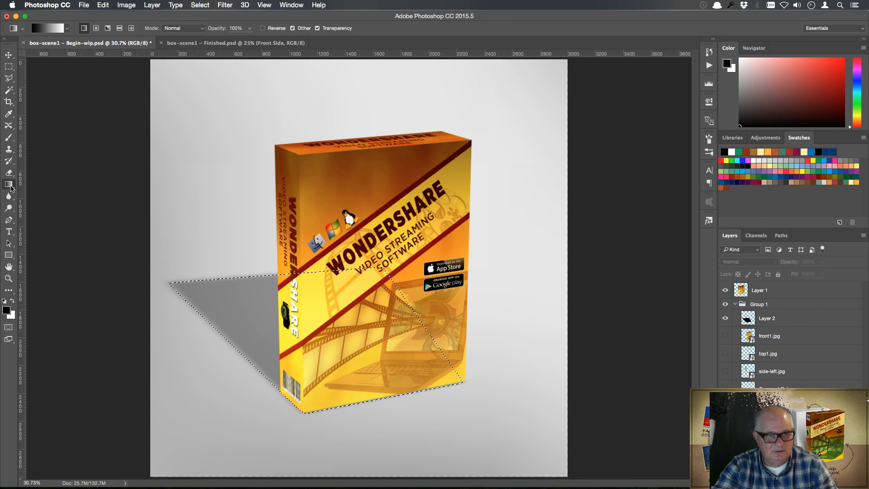
click(45, 28)
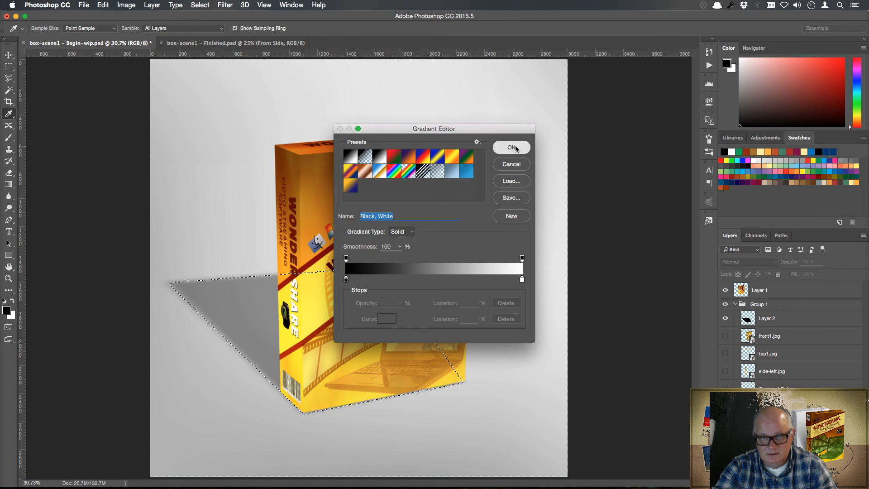
click(515, 149)
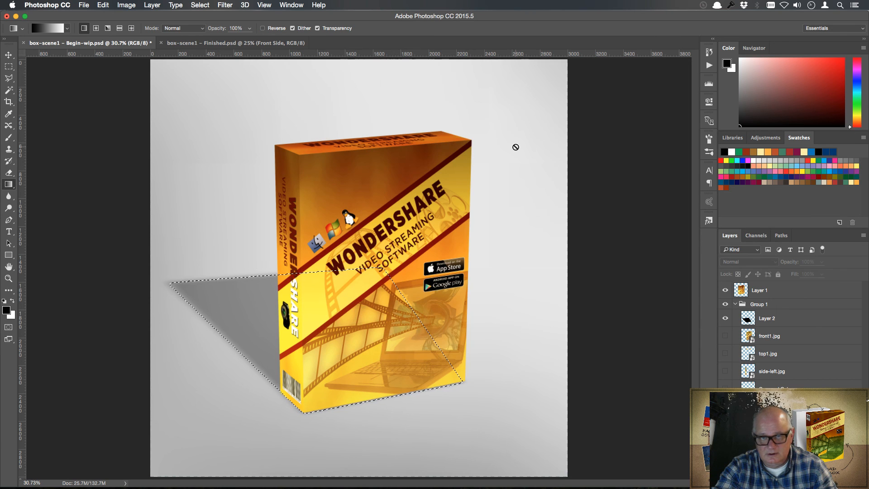
Step: Add a new layer above Layer 2 and try a black-to-white gradient within the shadow selection, undoing the gradient fill
click(801, 321)
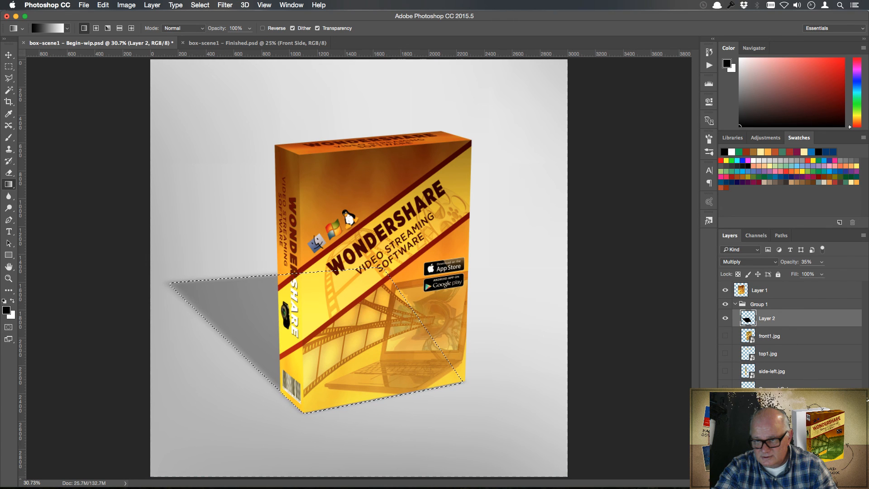
key(alt+shift+super+n)
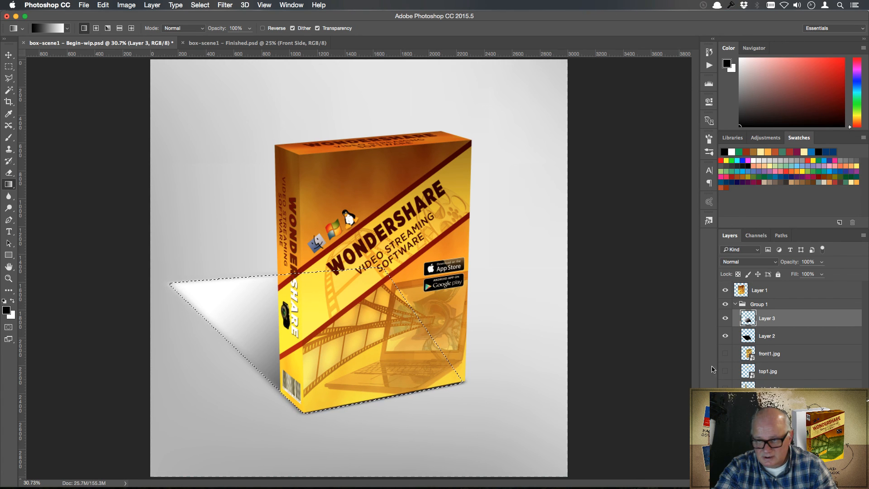
key(super+z)
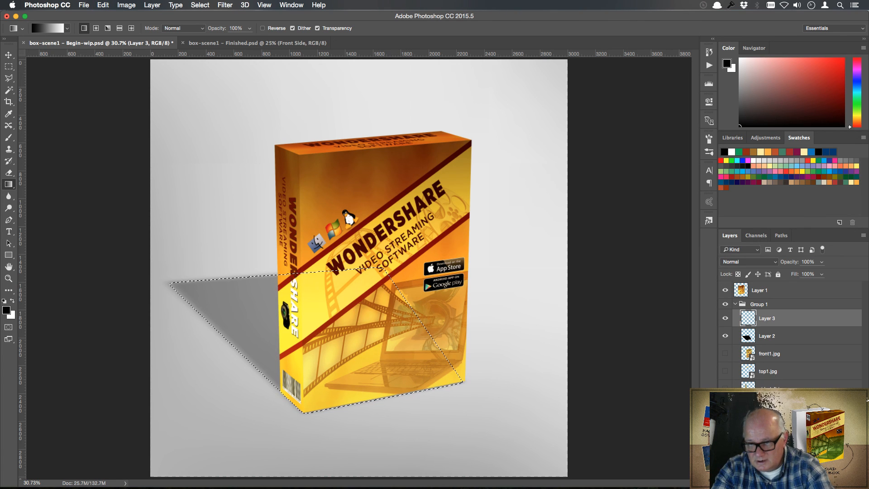
Step: Mask Layer 2 with a black-to-white gradient running from the shadow's upper edge to the box's base, and set its opacity to 70%
click(812, 340)
click(780, 483)
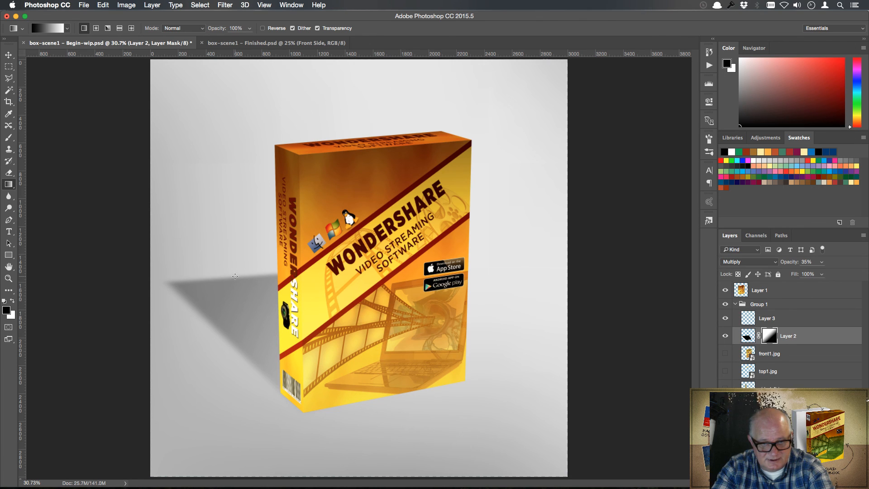
key(super+z)
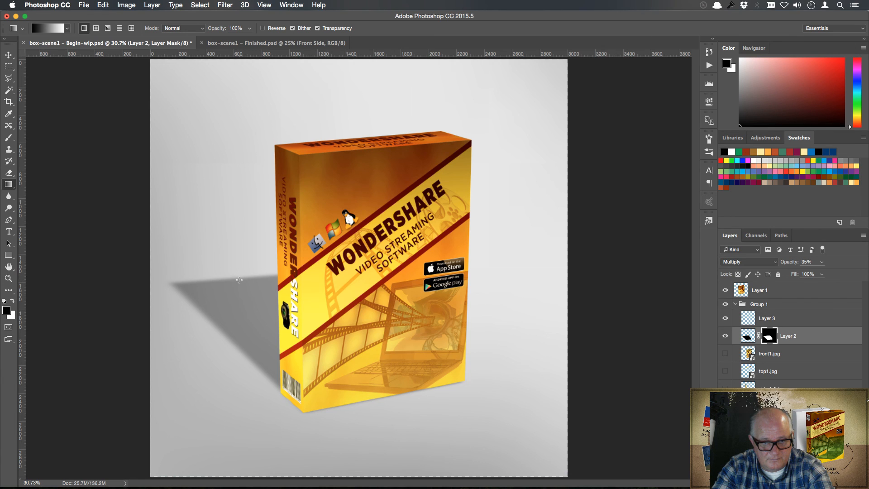
drag(238, 280, 367, 400)
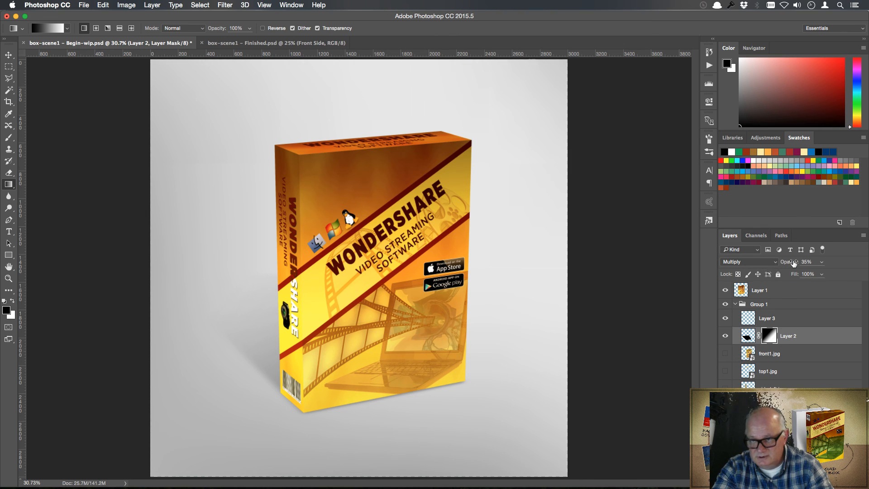
mouse_move(792, 263)
mouse_down()
mouse_move(803, 265)
mouse_move(792, 265)
mouse_up()
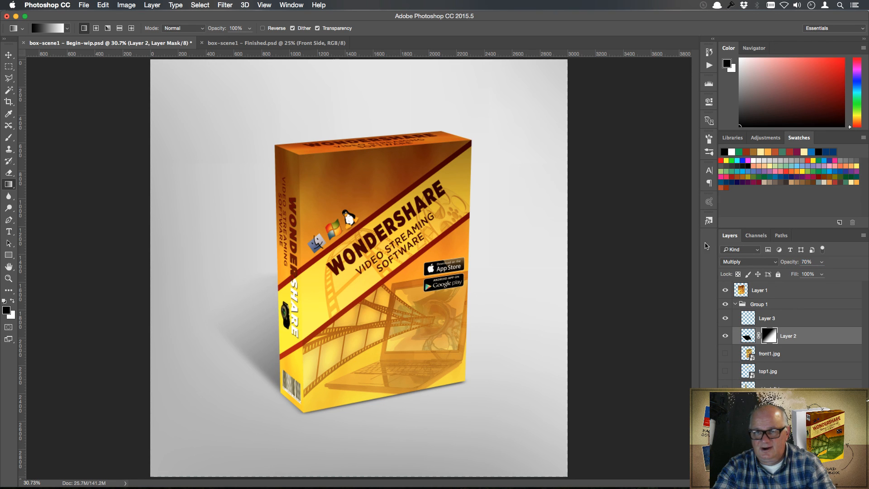